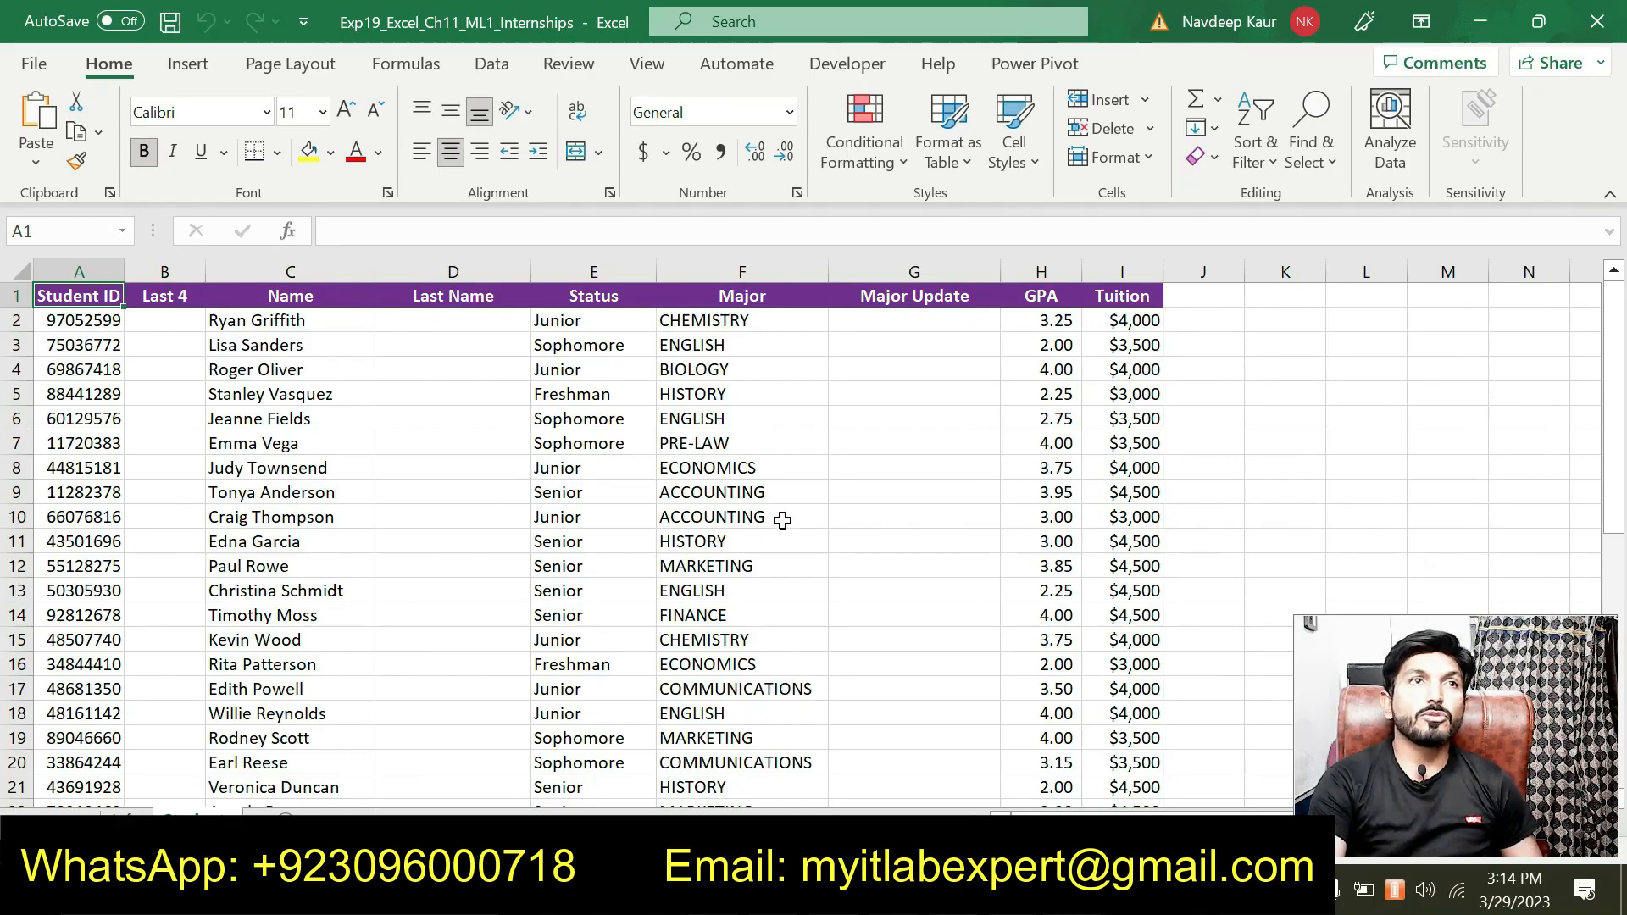
# Step: Switch to the Word instructions and highlight the workbook file name in step 1 in turquoise
pyautogui.hotkey('alt', 'Tab')
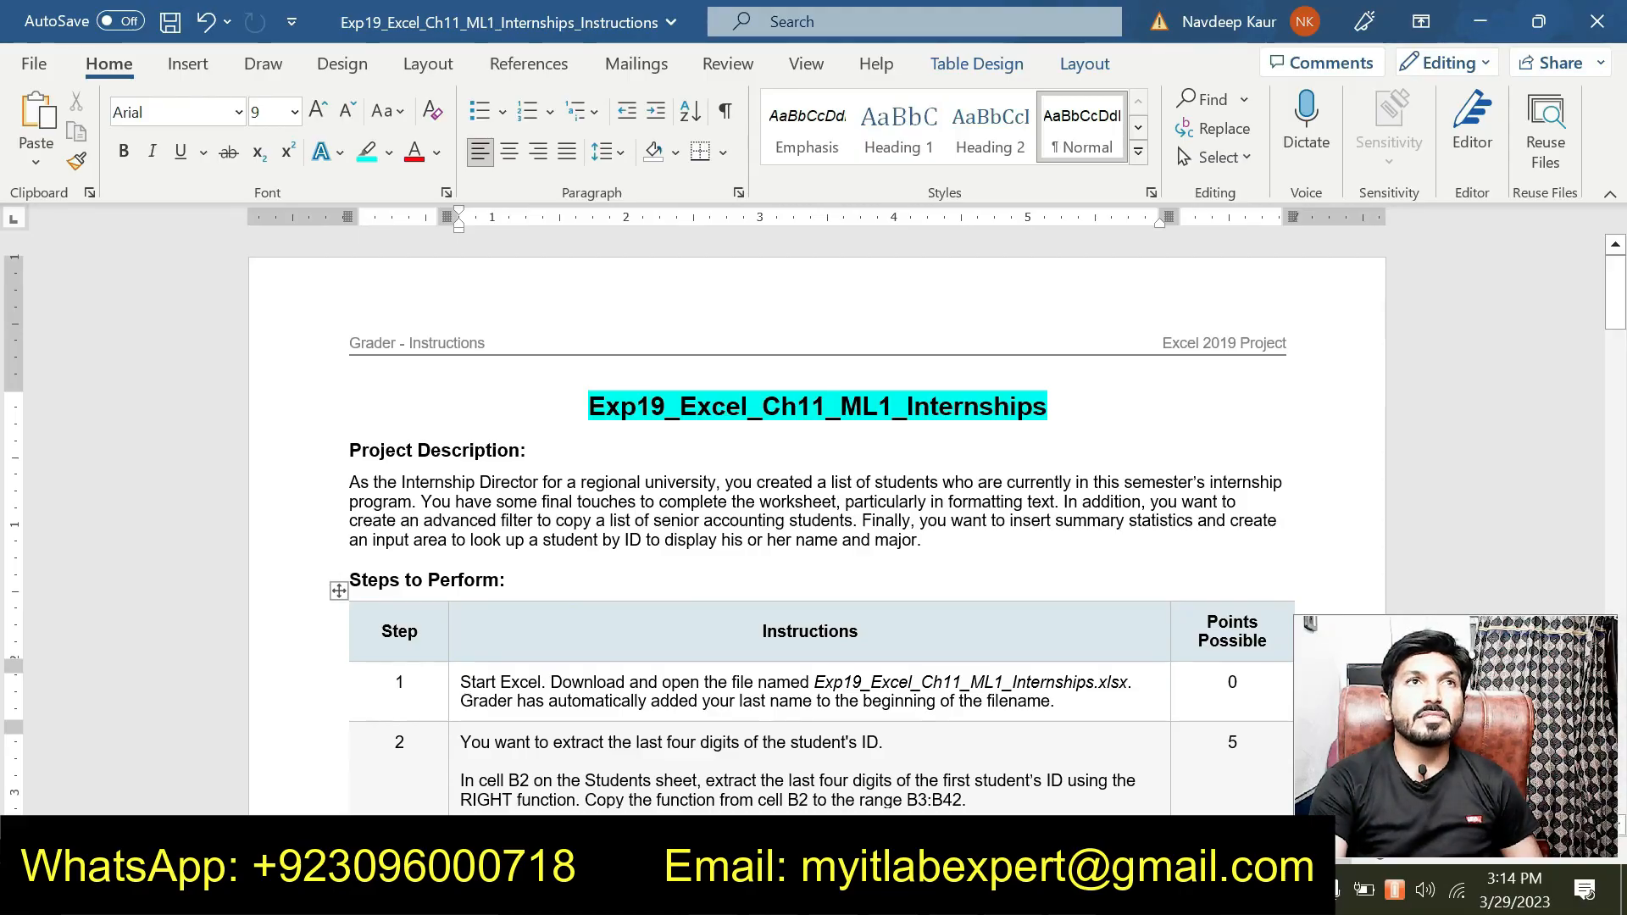
pyautogui.scroll(-3, 814, 534)
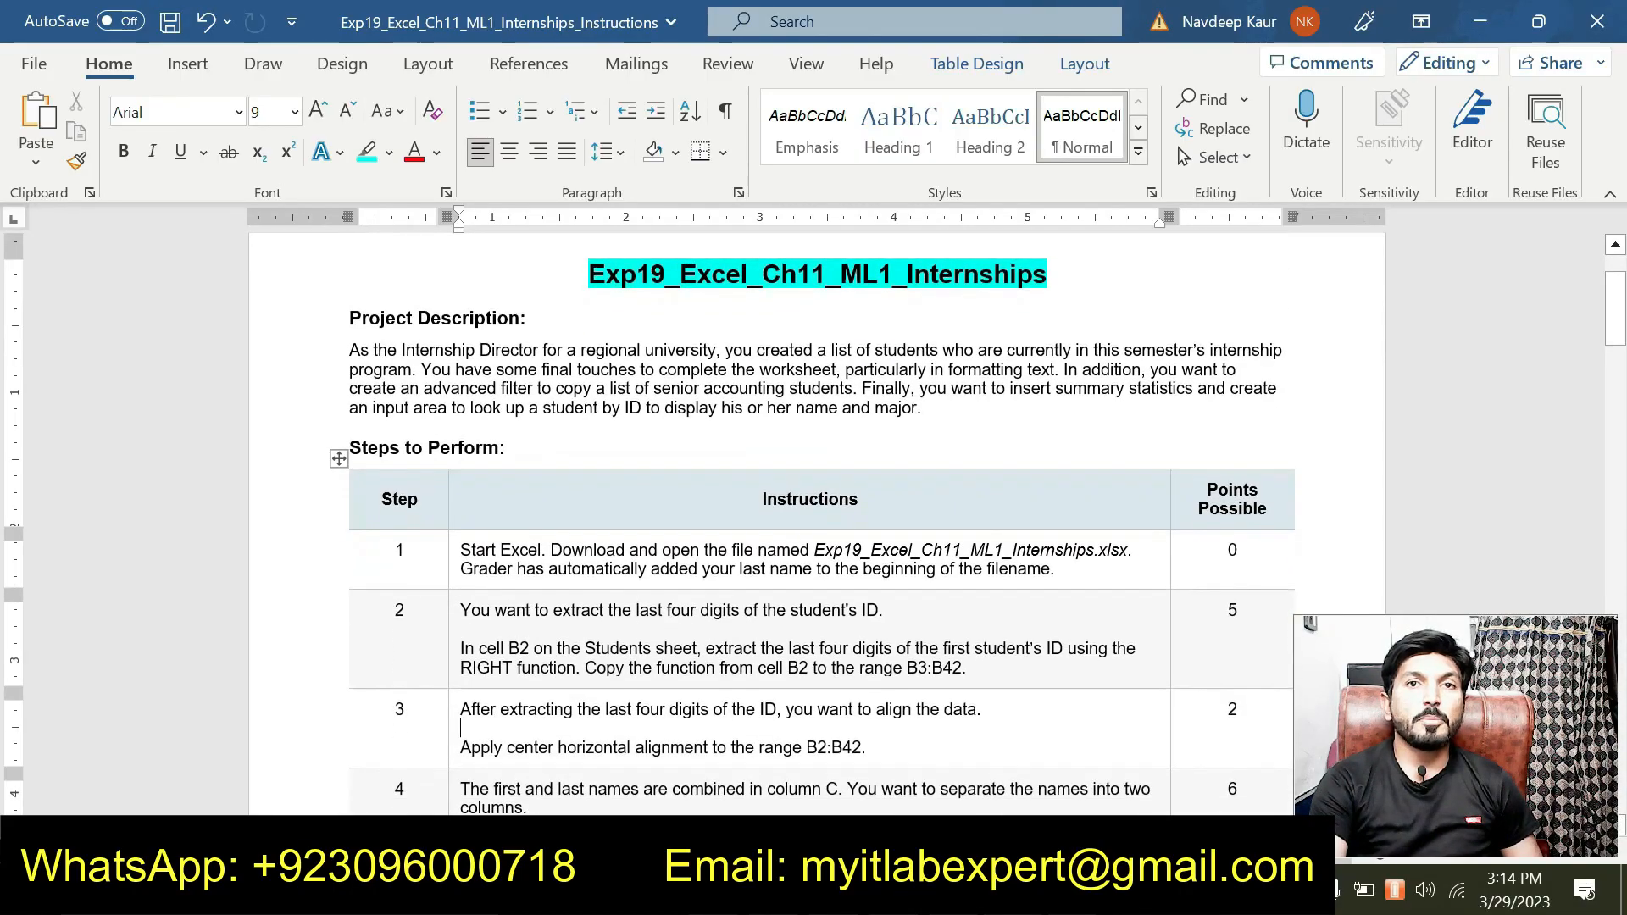
pyautogui.moveTo(815, 550); pyautogui.dragTo(1124, 539)
pyautogui.click(1048, 617)
pyautogui.click(825, 583)
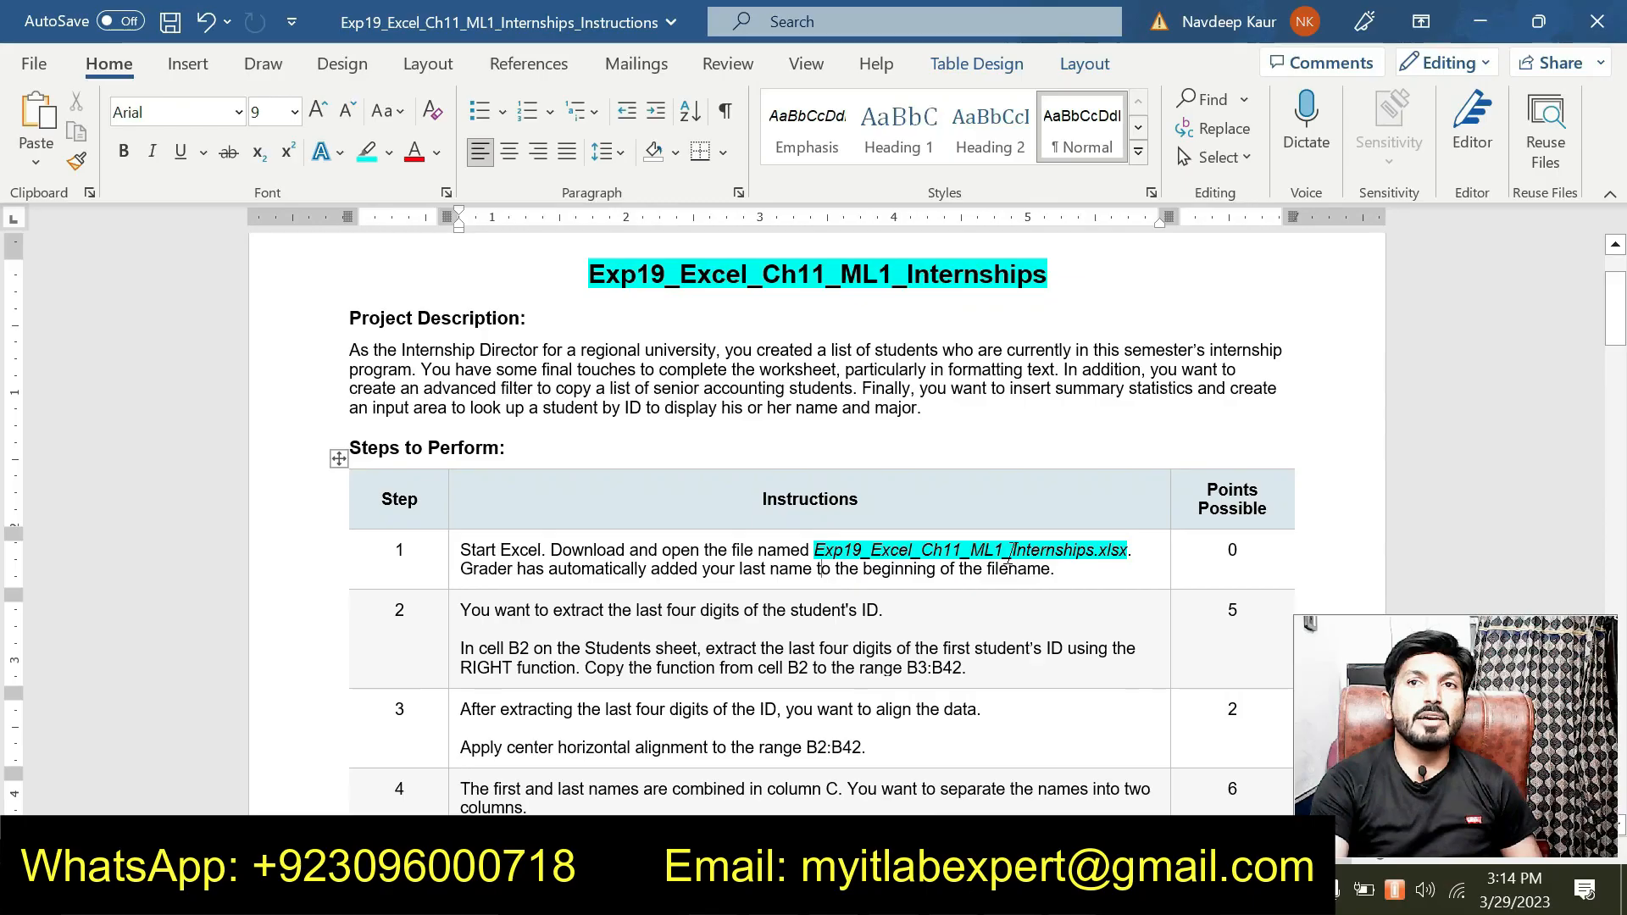
# Step: Switch to the Excel workbook to look over the sheet with the summary statistics, and return to the Word instructions
pyautogui.hotkey('alt', 'Tab')
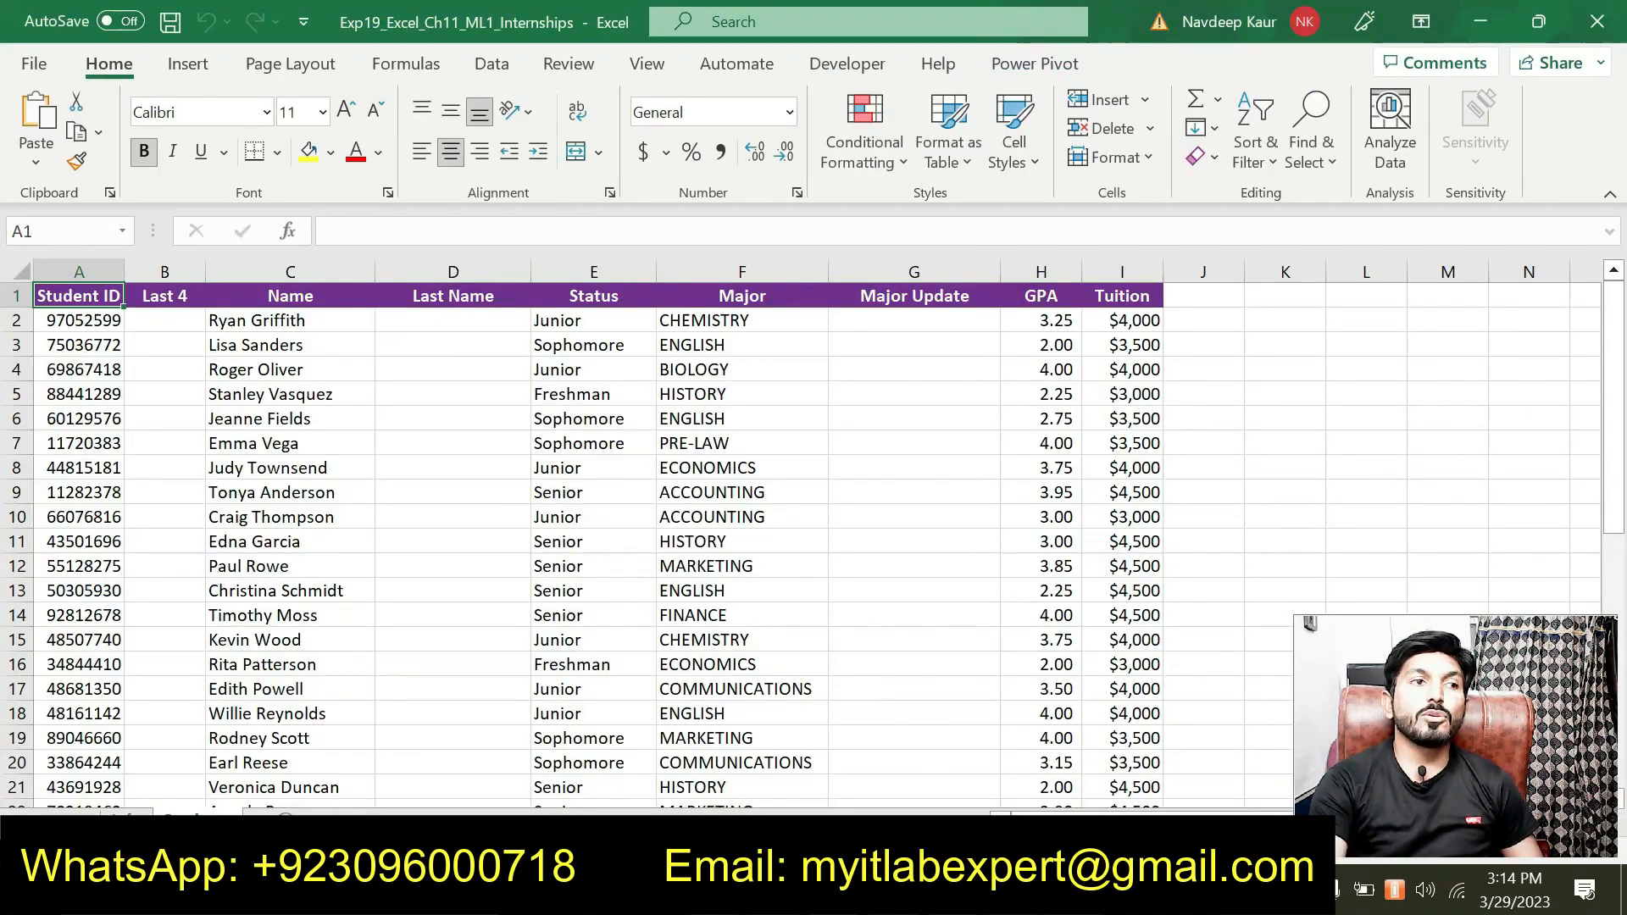
pyautogui.click(140, 821)
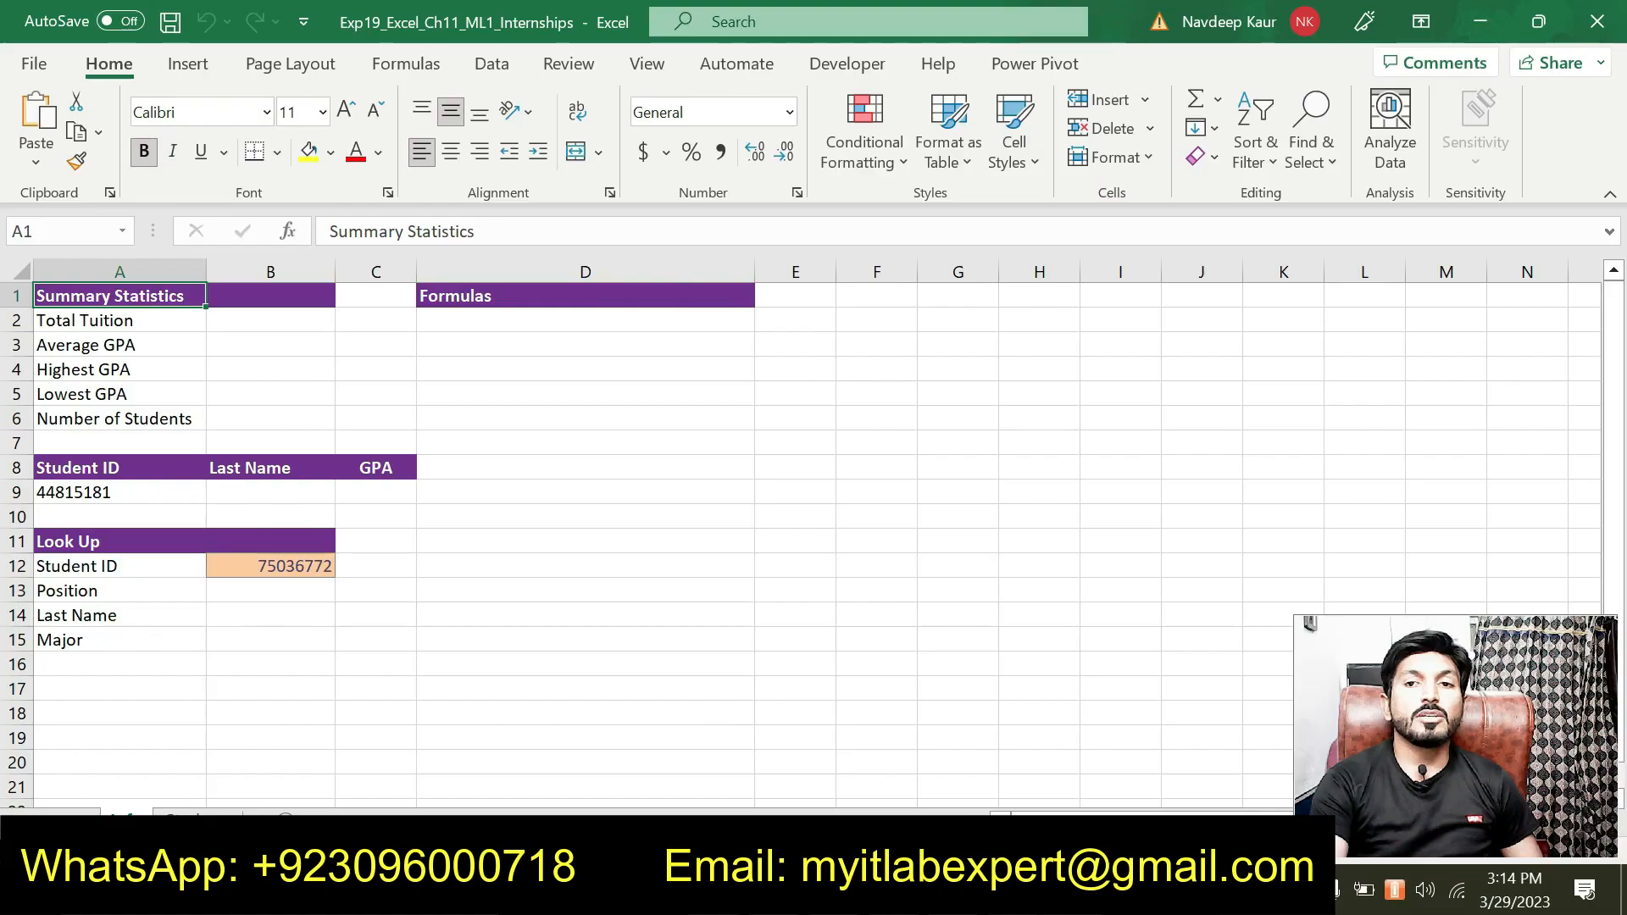
pyautogui.hotkey('alt', 'Tab')
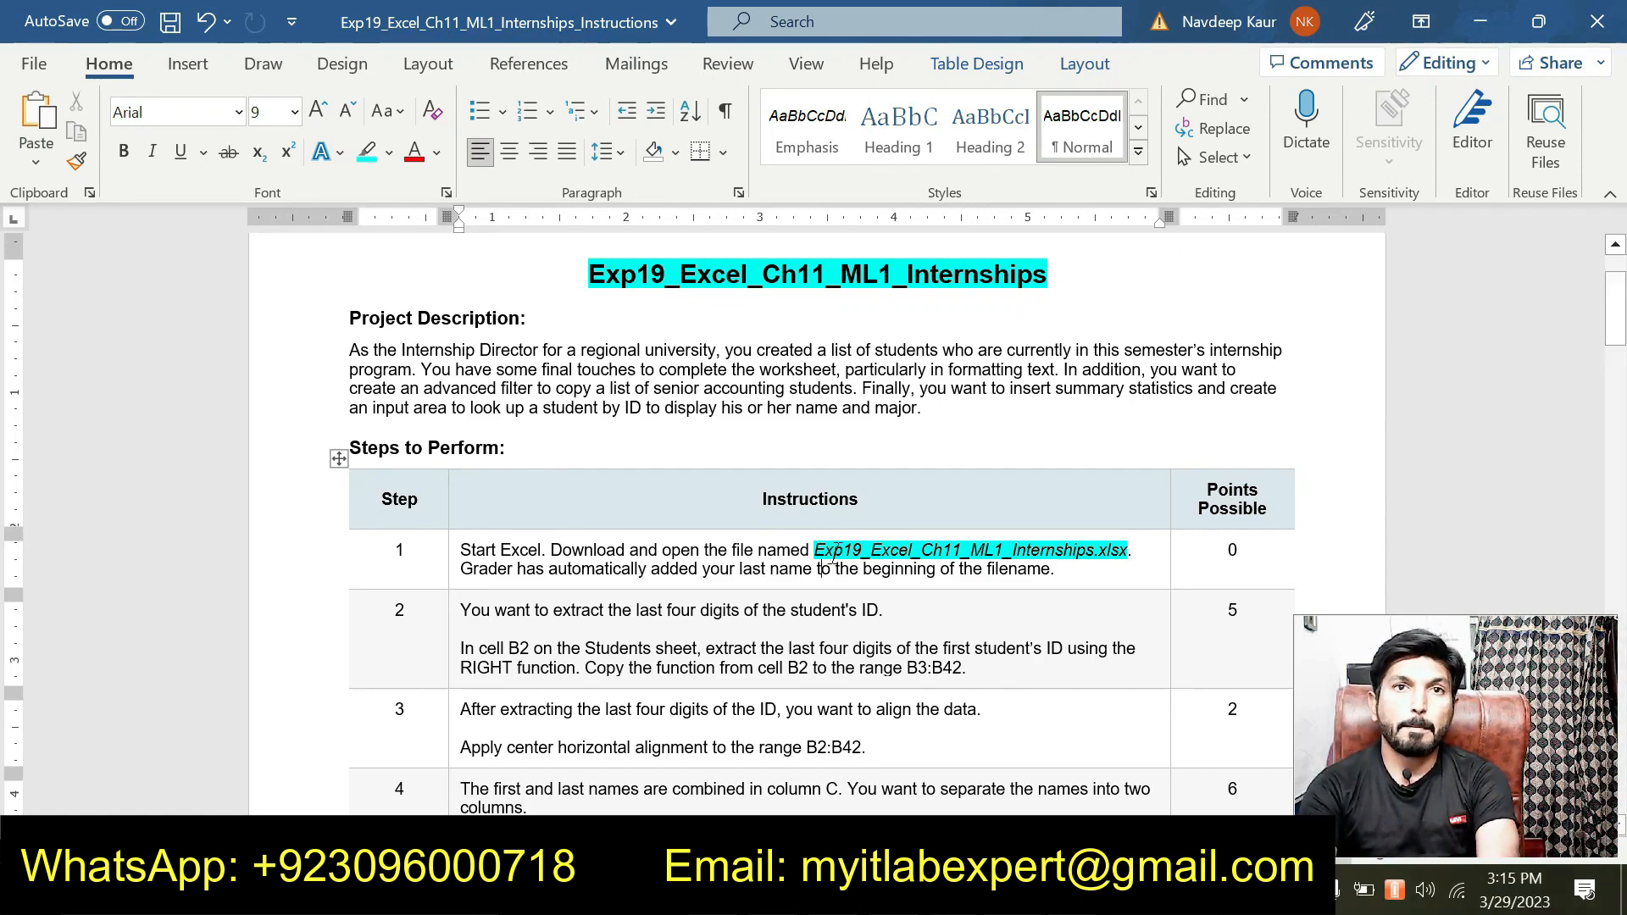
# Step: Remove the highlight from the file name in step 1 and highlight step 2's RIGHT function instruction in turquoise
pyautogui.moveTo(814, 550); pyautogui.dragTo(1120, 557)
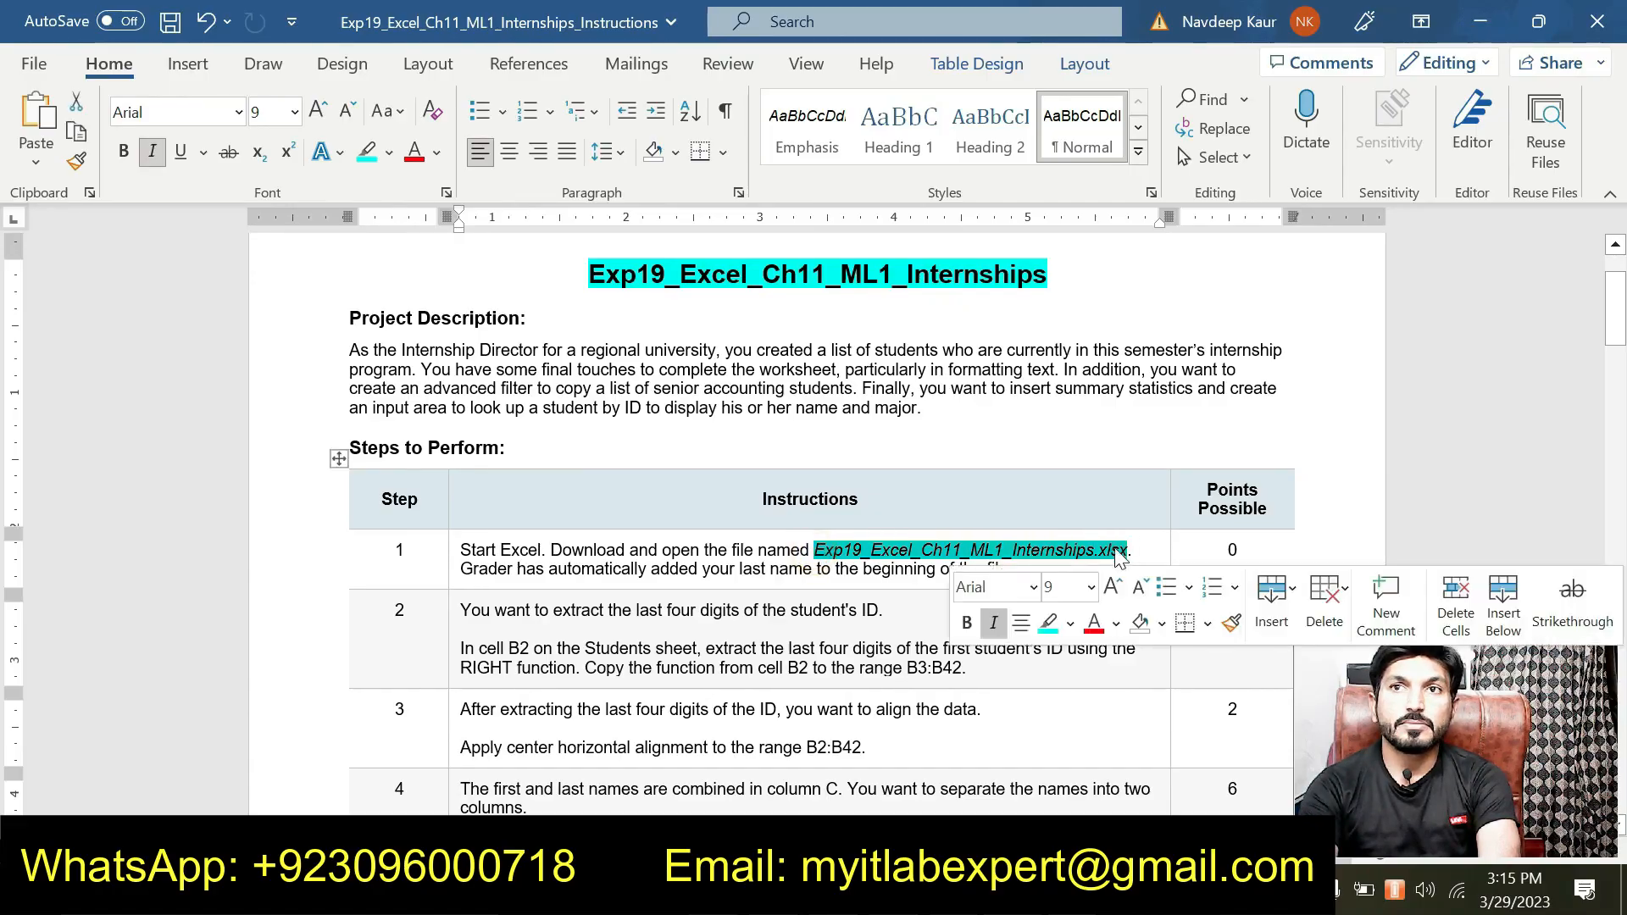
pyautogui.click(1048, 624)
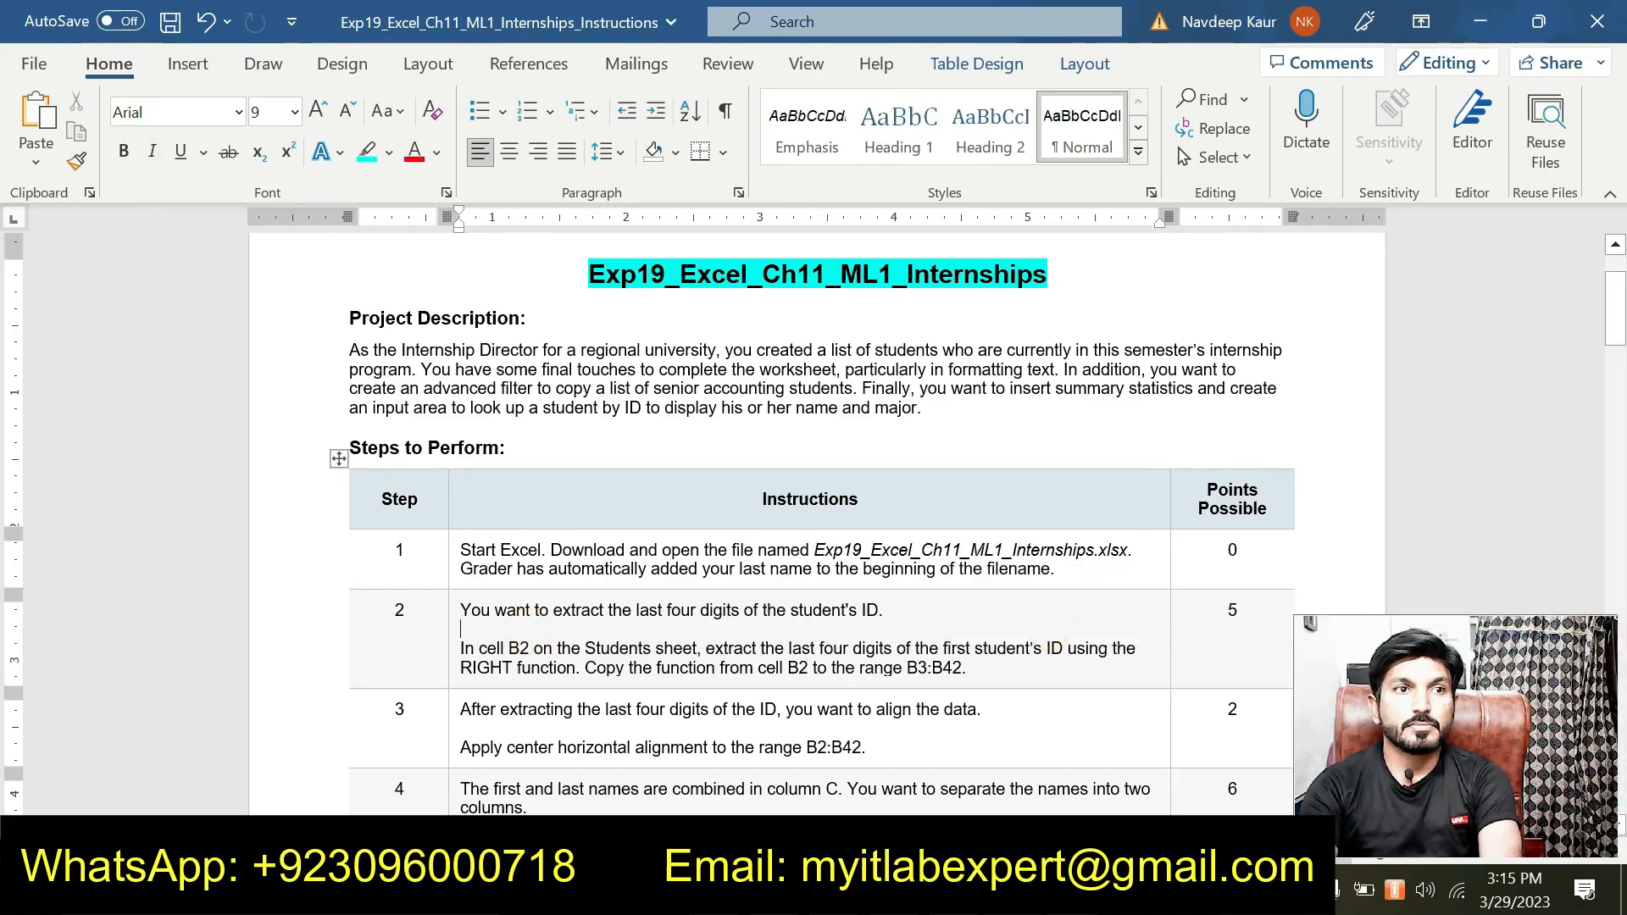
pyautogui.moveTo(834, 667); pyautogui.dragTo(462, 649)
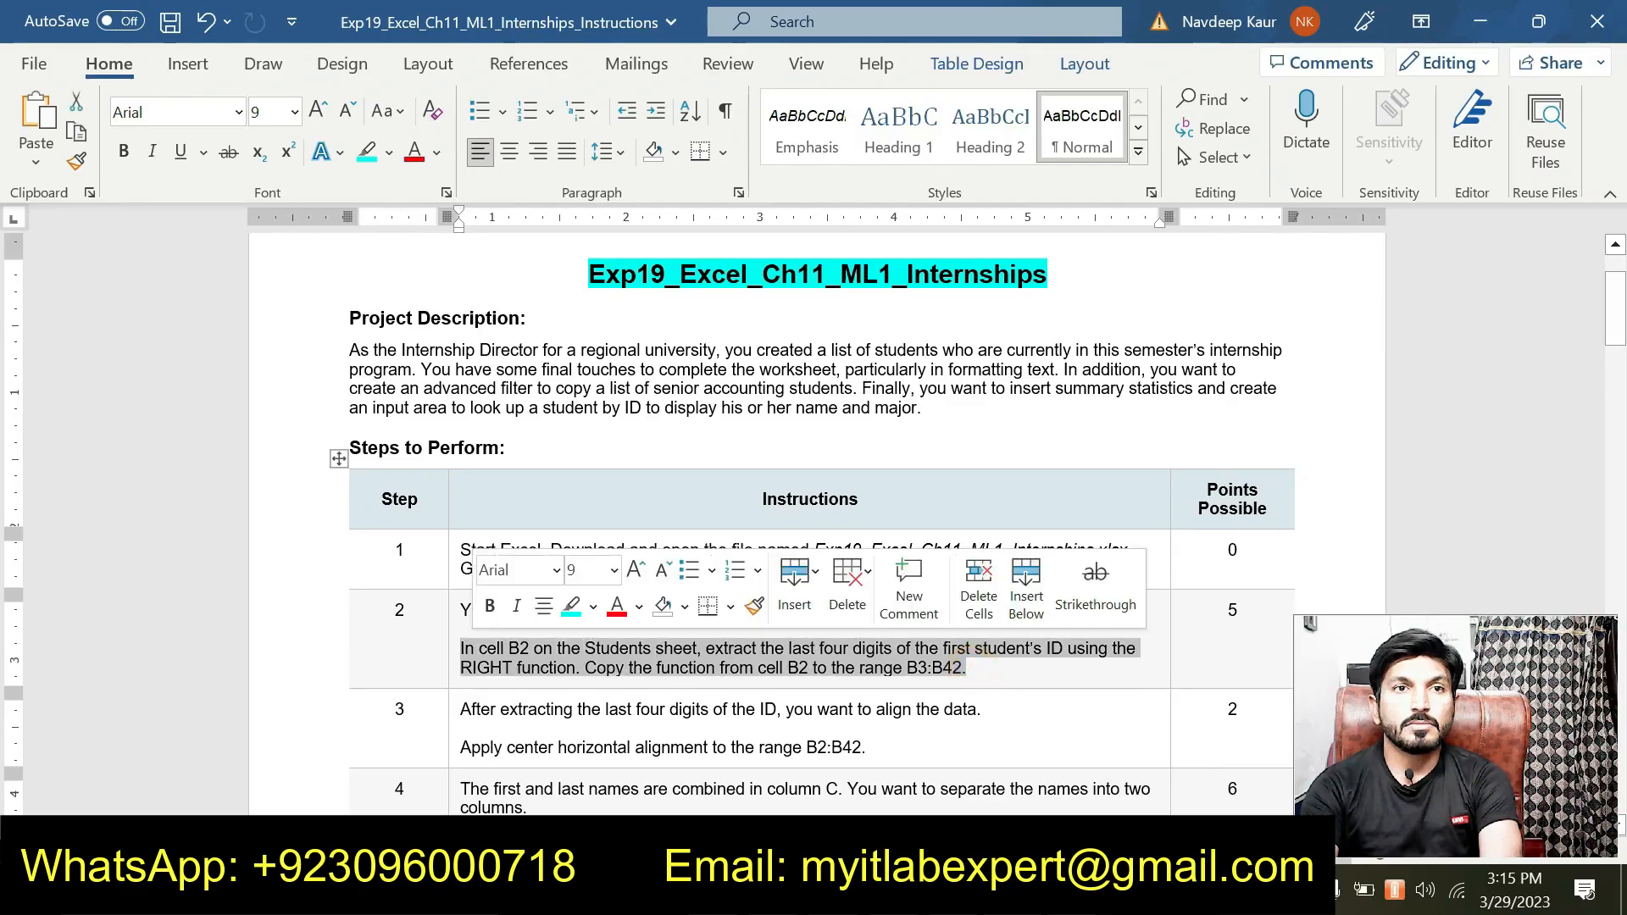
pyautogui.click(571, 606)
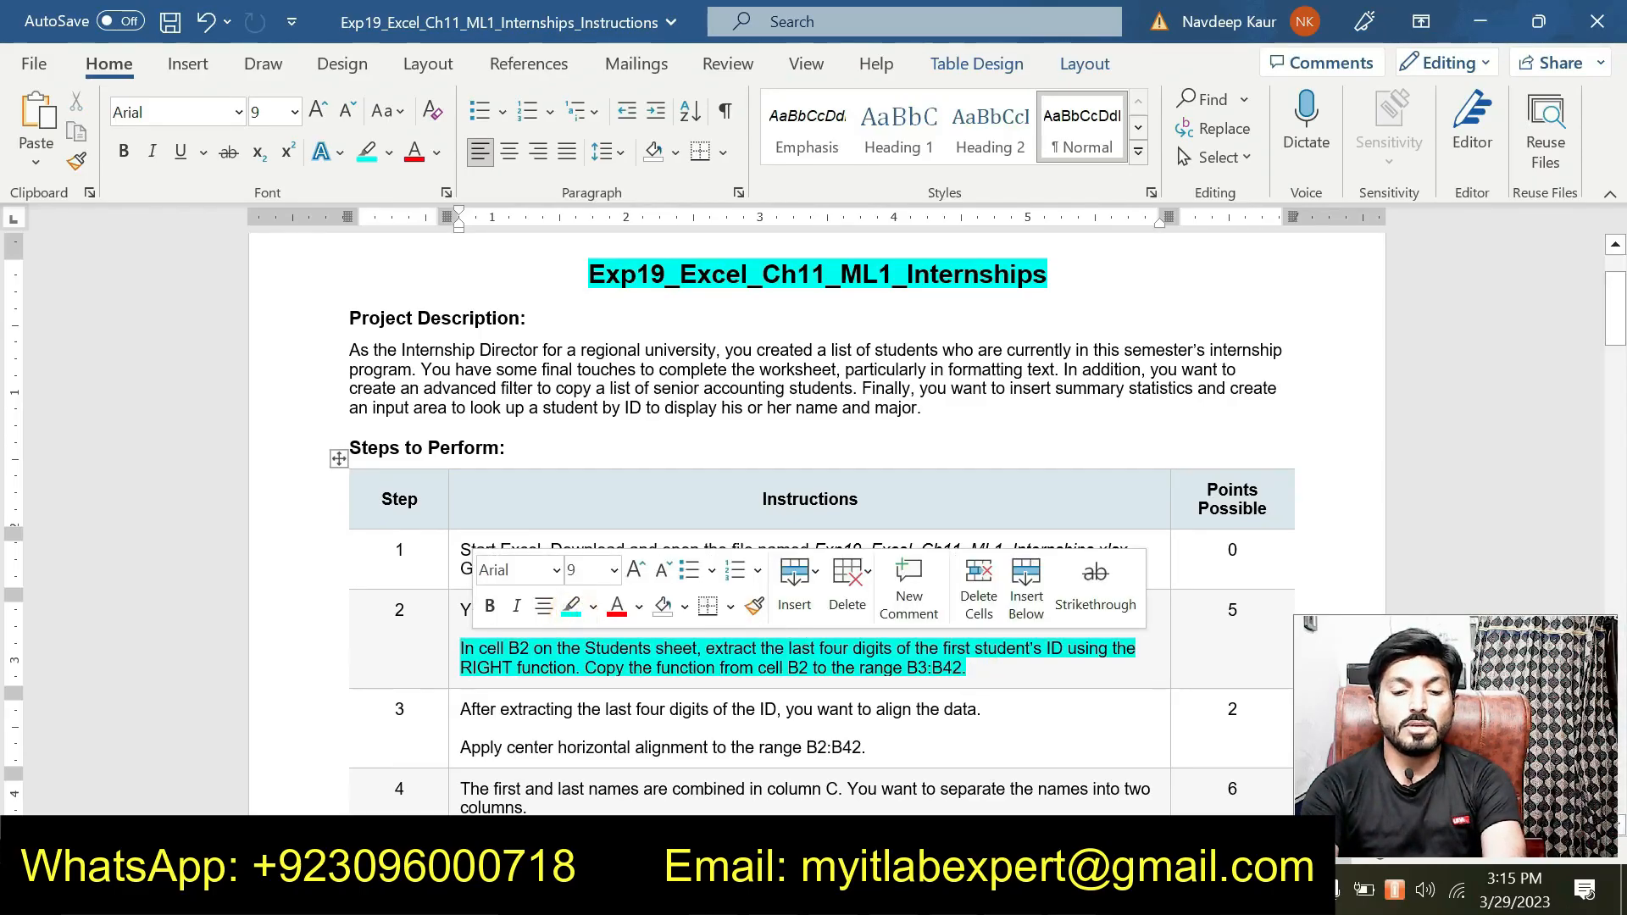
pyautogui.click(710, 670)
pyautogui.press('F7')
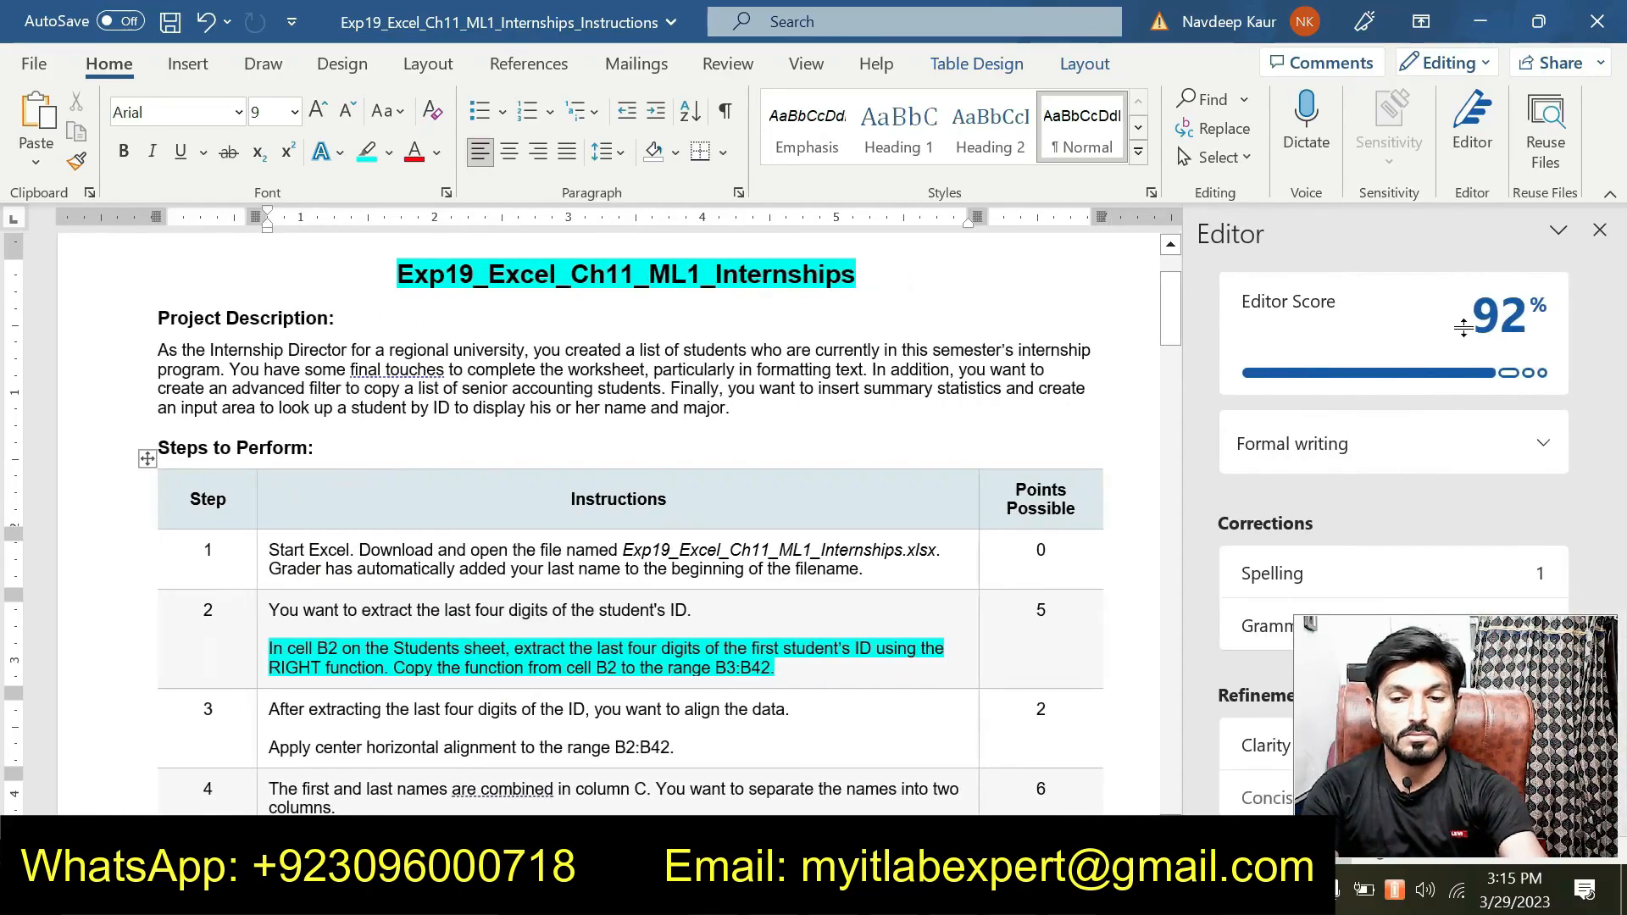
pyautogui.click(1600, 230)
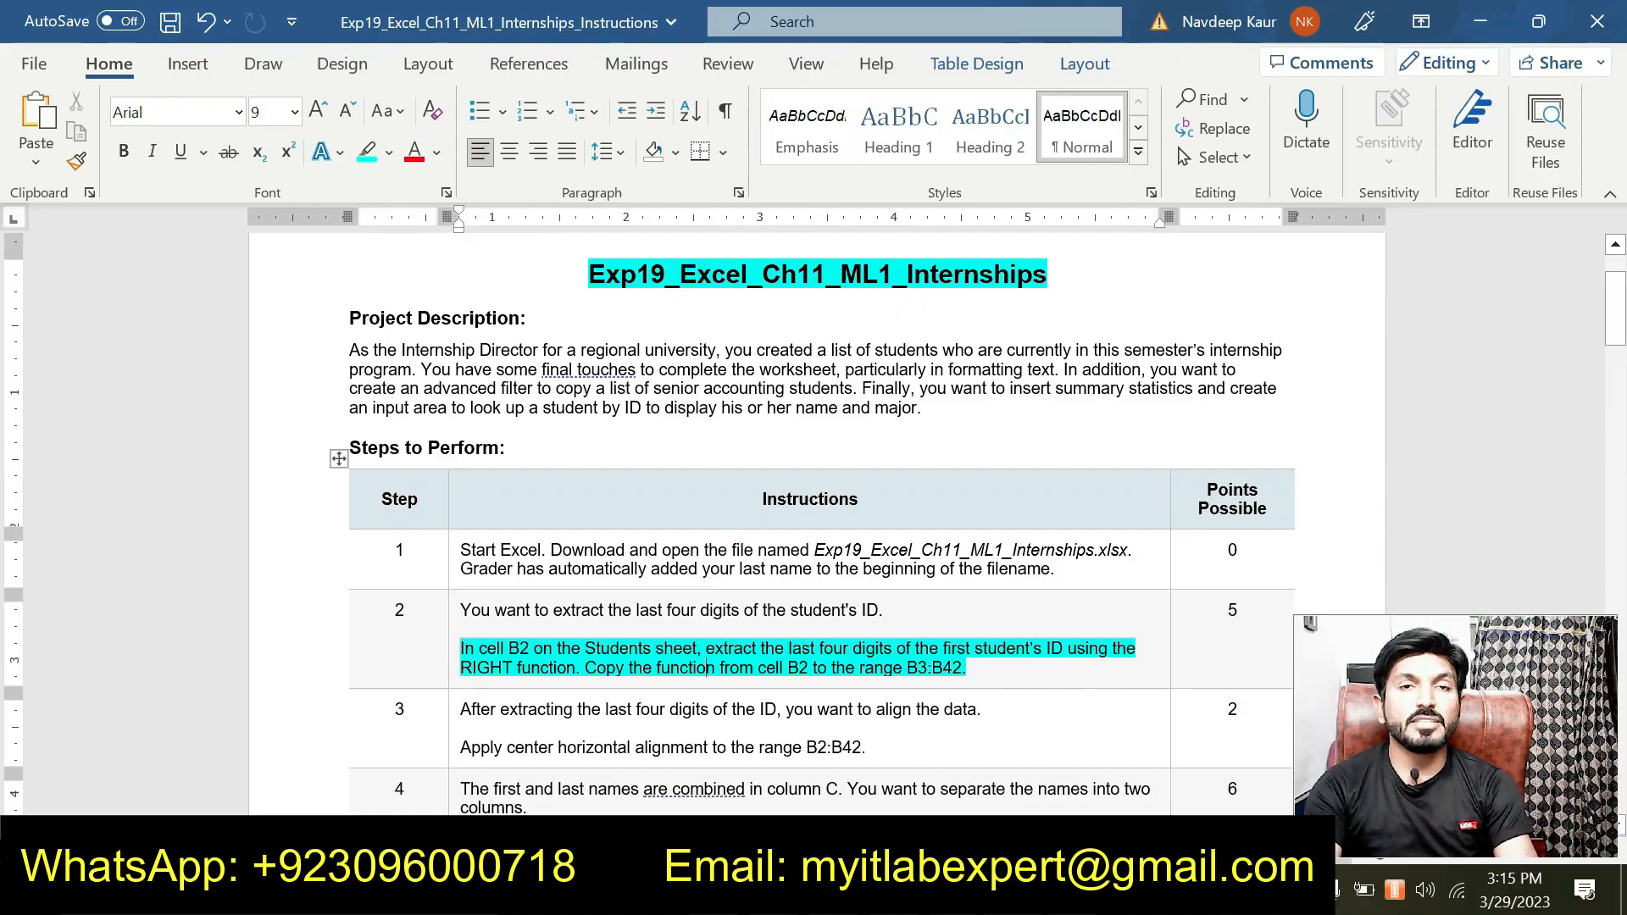
pyautogui.scroll(-1, 781, 629)
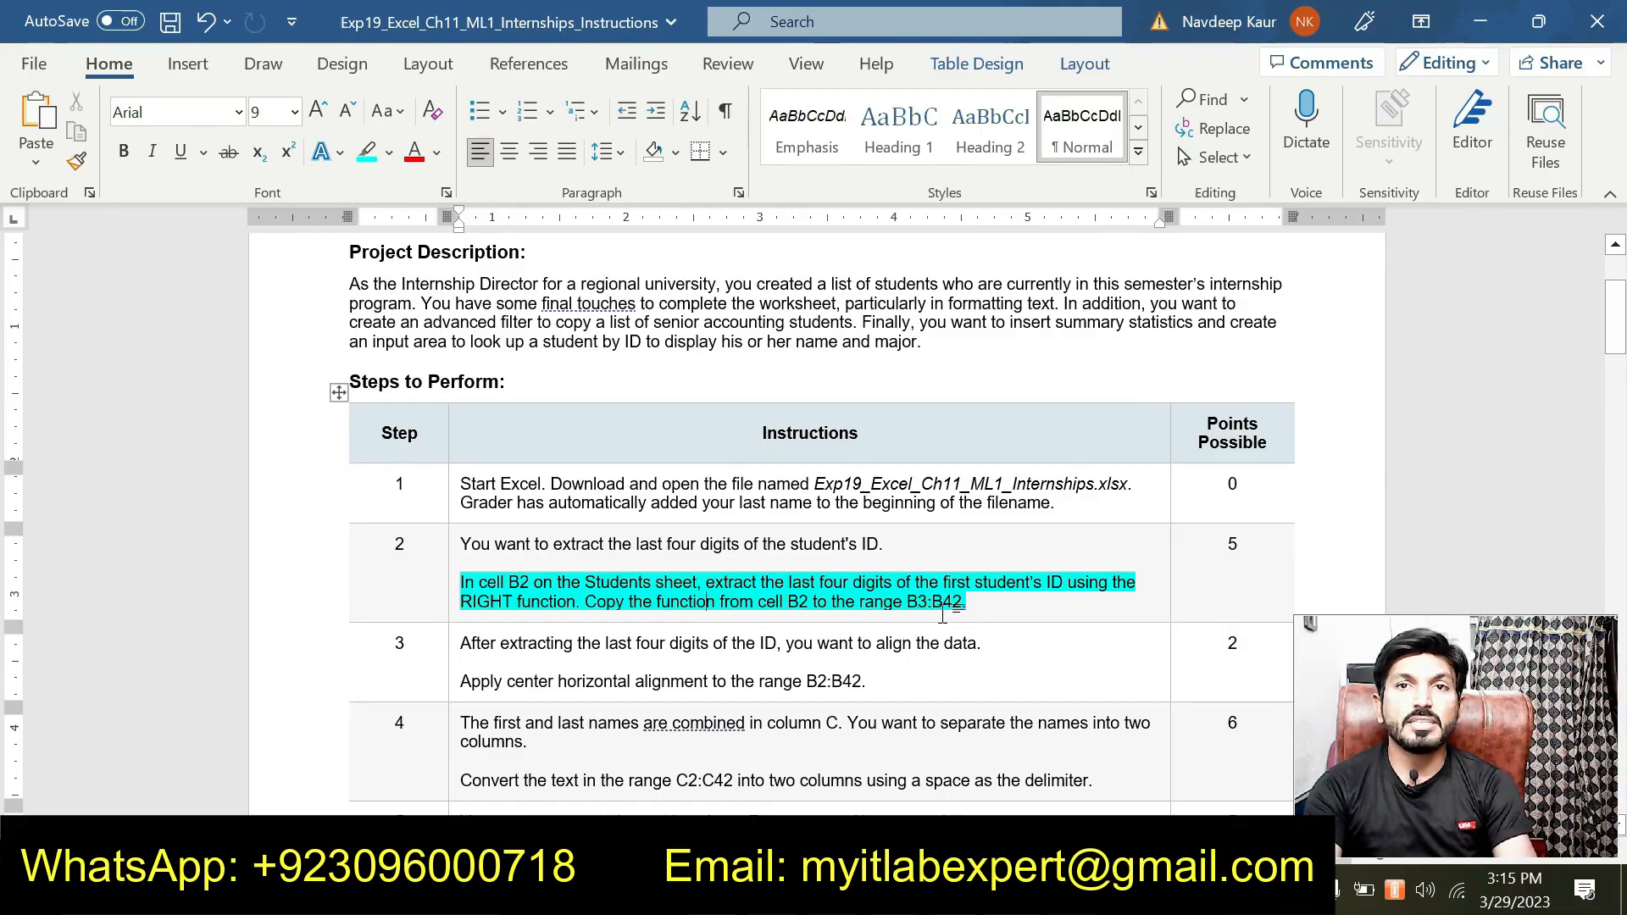
pyautogui.scroll(1, 944, 613)
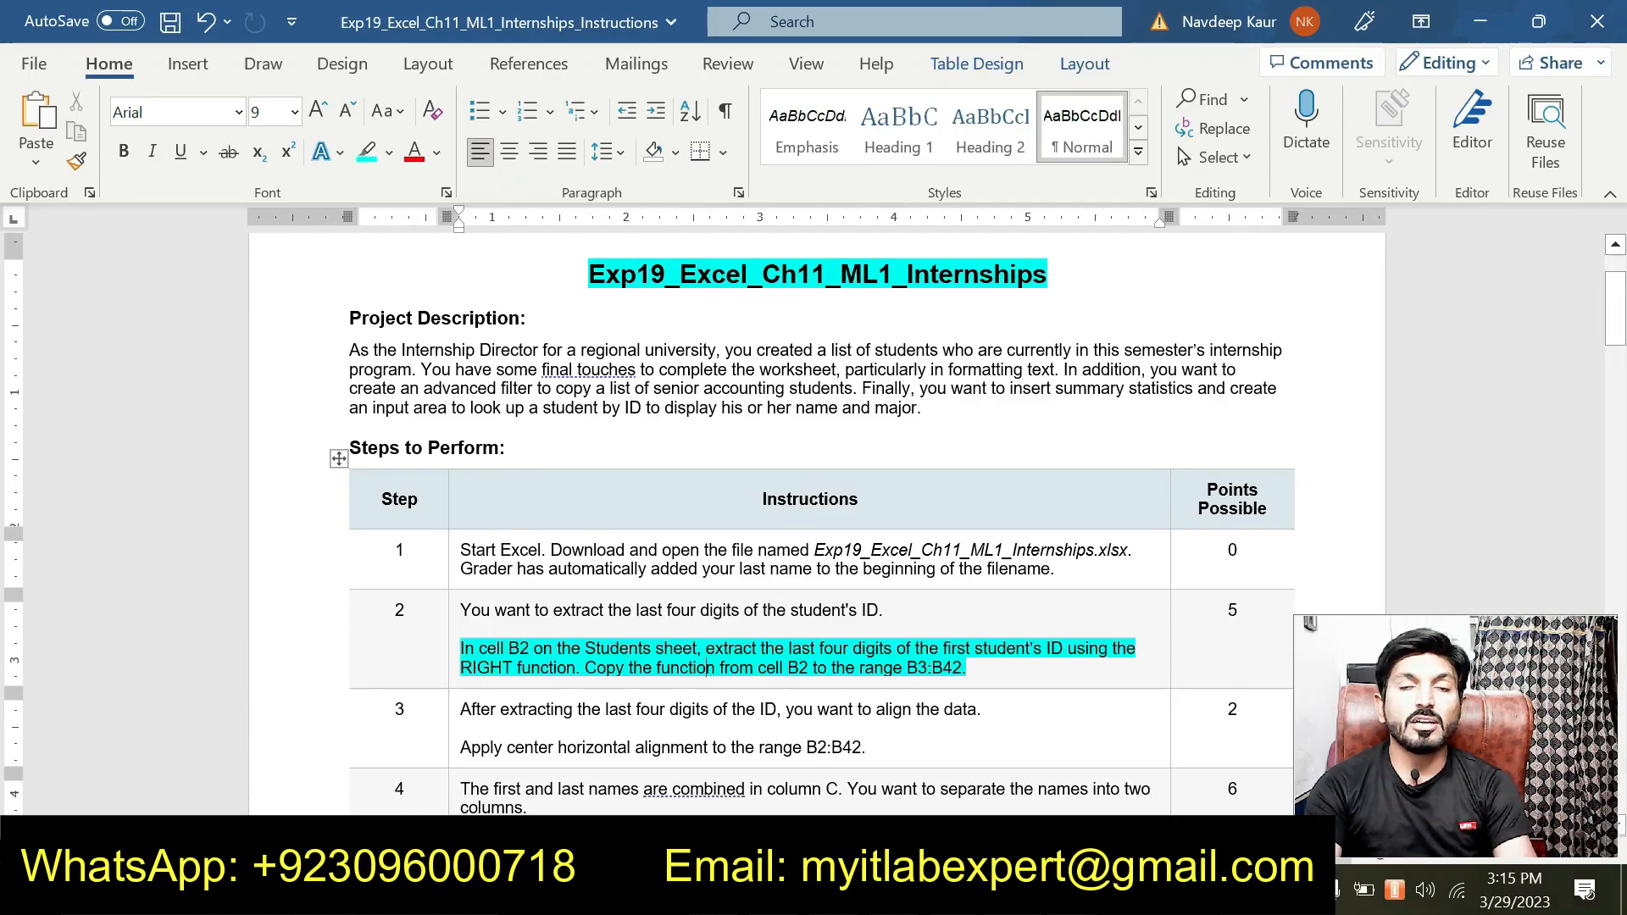
pyautogui.scroll(-2, 816, 509)
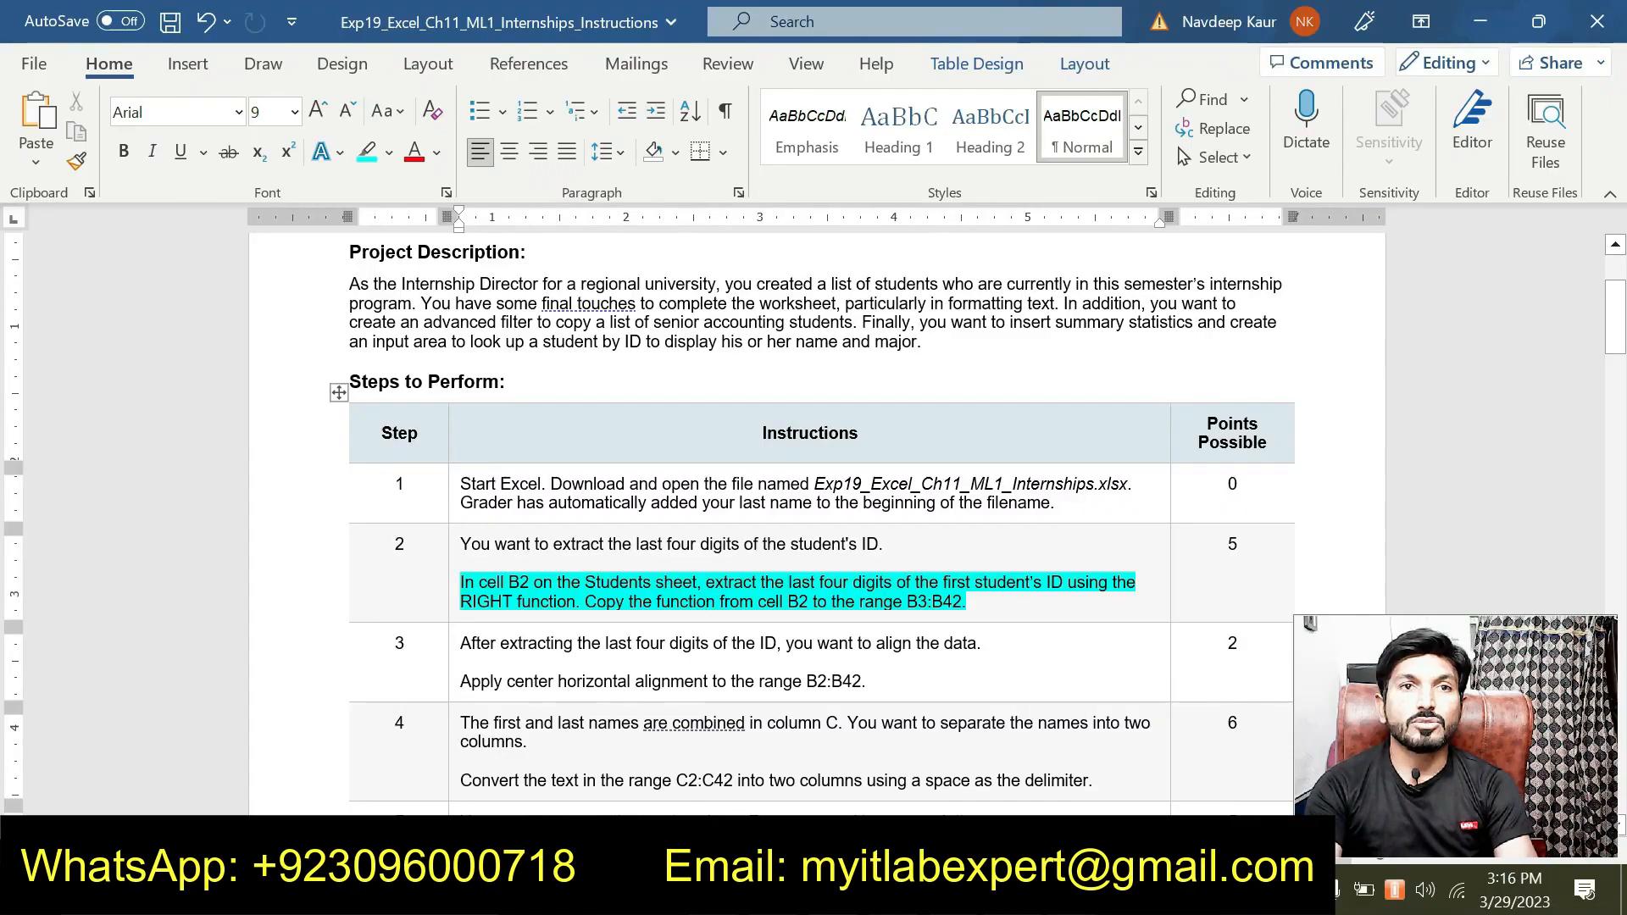
pyautogui.scroll(2, 816, 508)
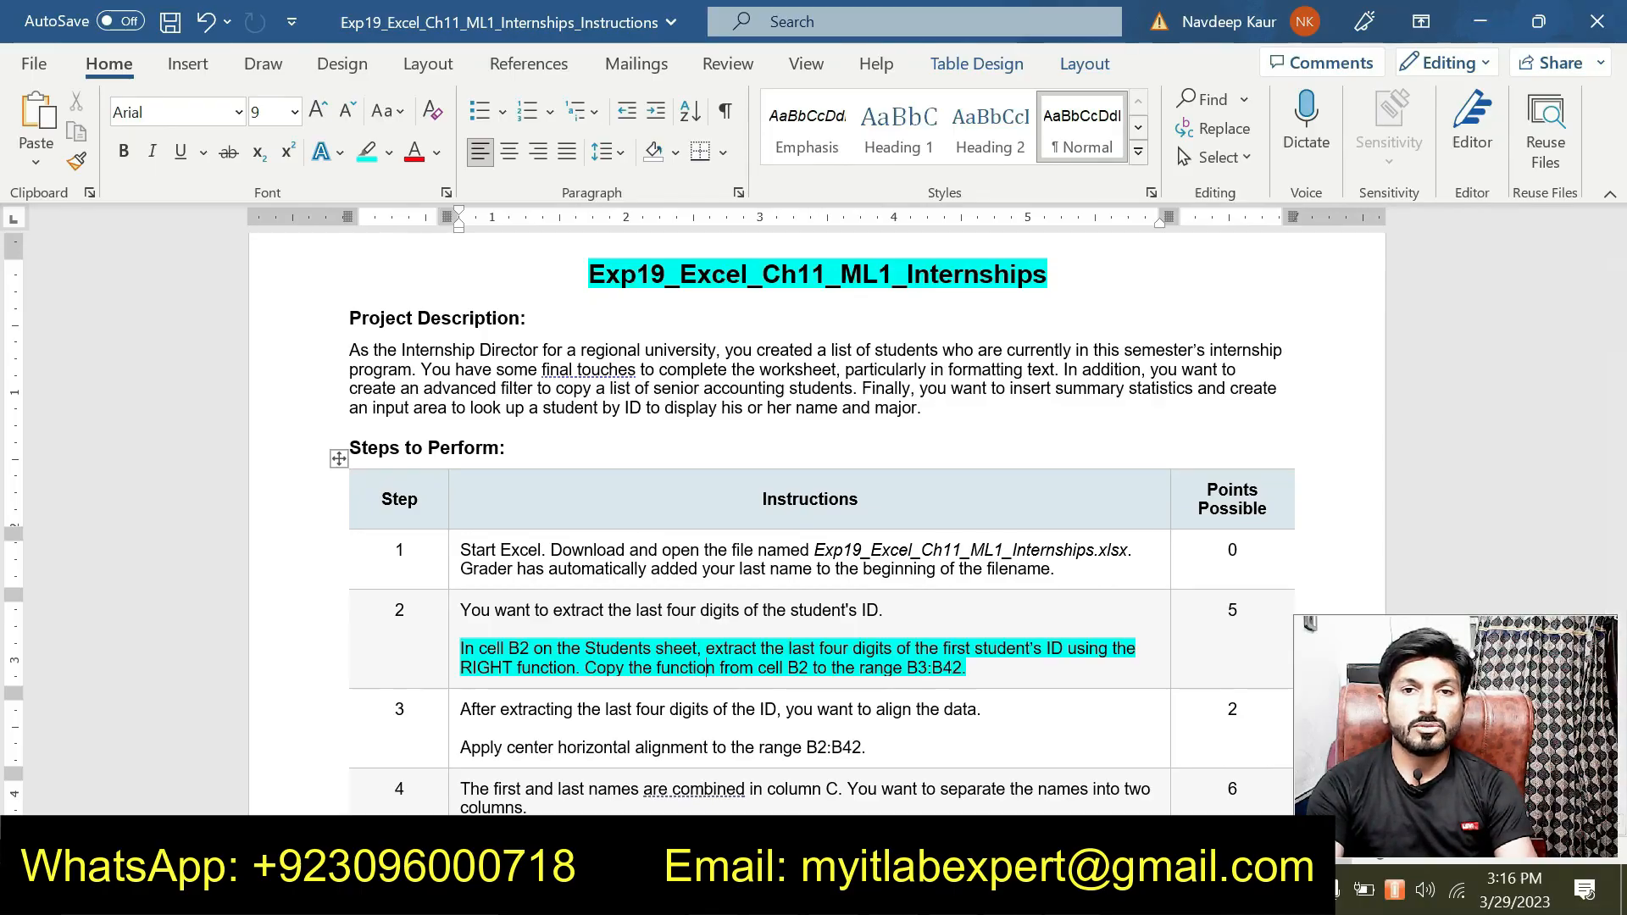
# Step: Switch to the Excel workbook and start a RIGHT function in cell B2 of the Students sheet
pyautogui.hotkey('alt', 'Tab')
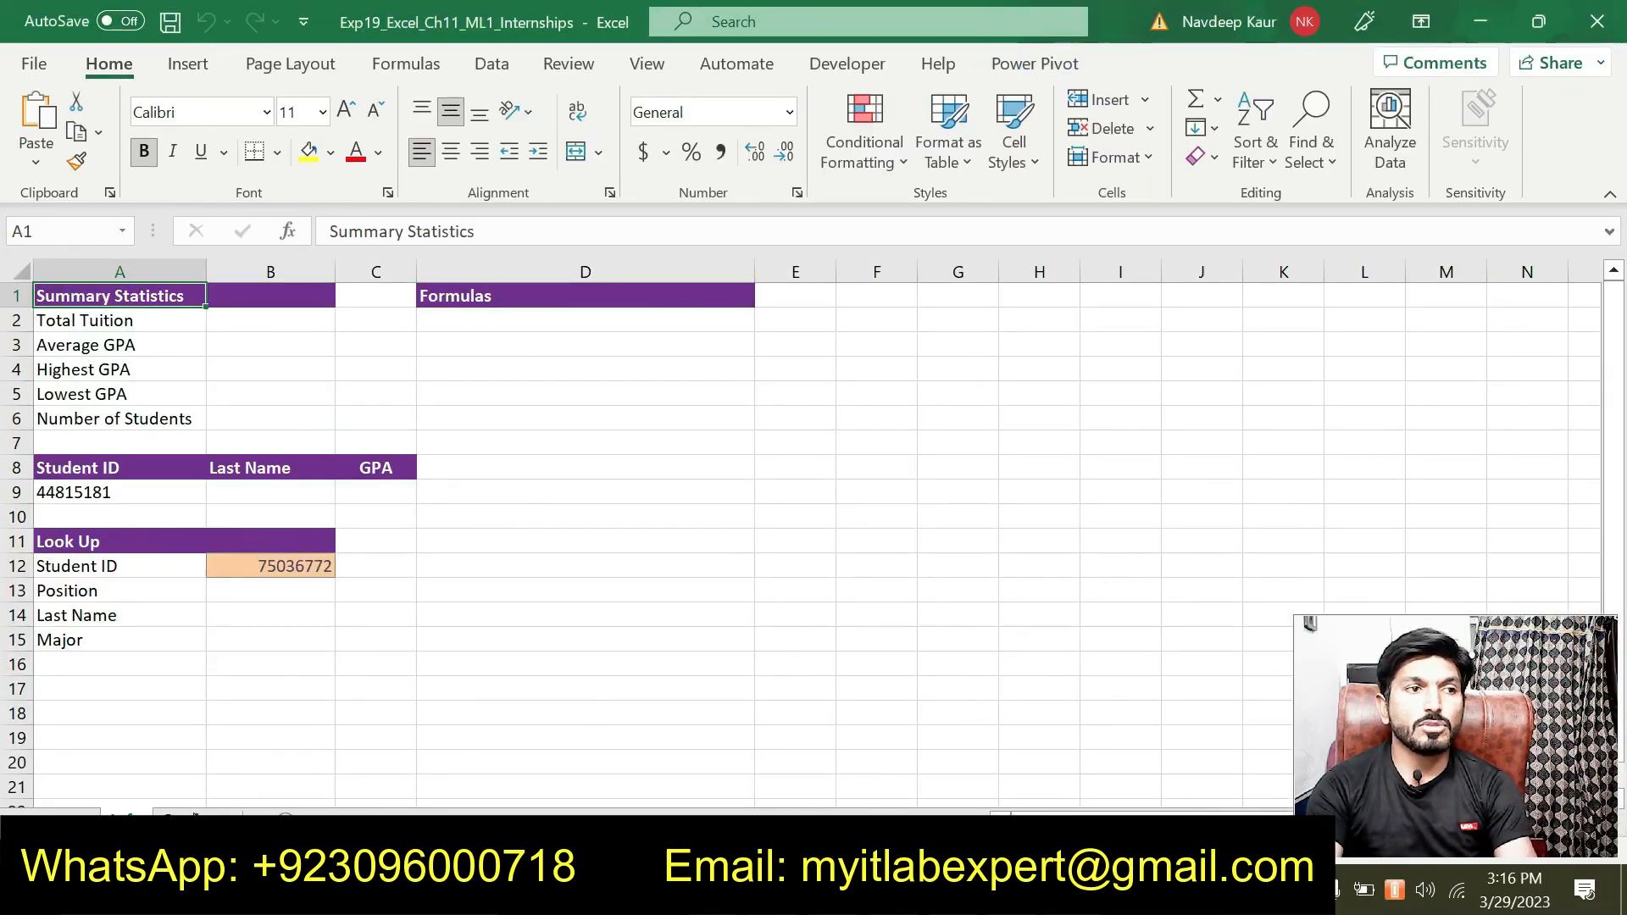
pyautogui.click(349, 809)
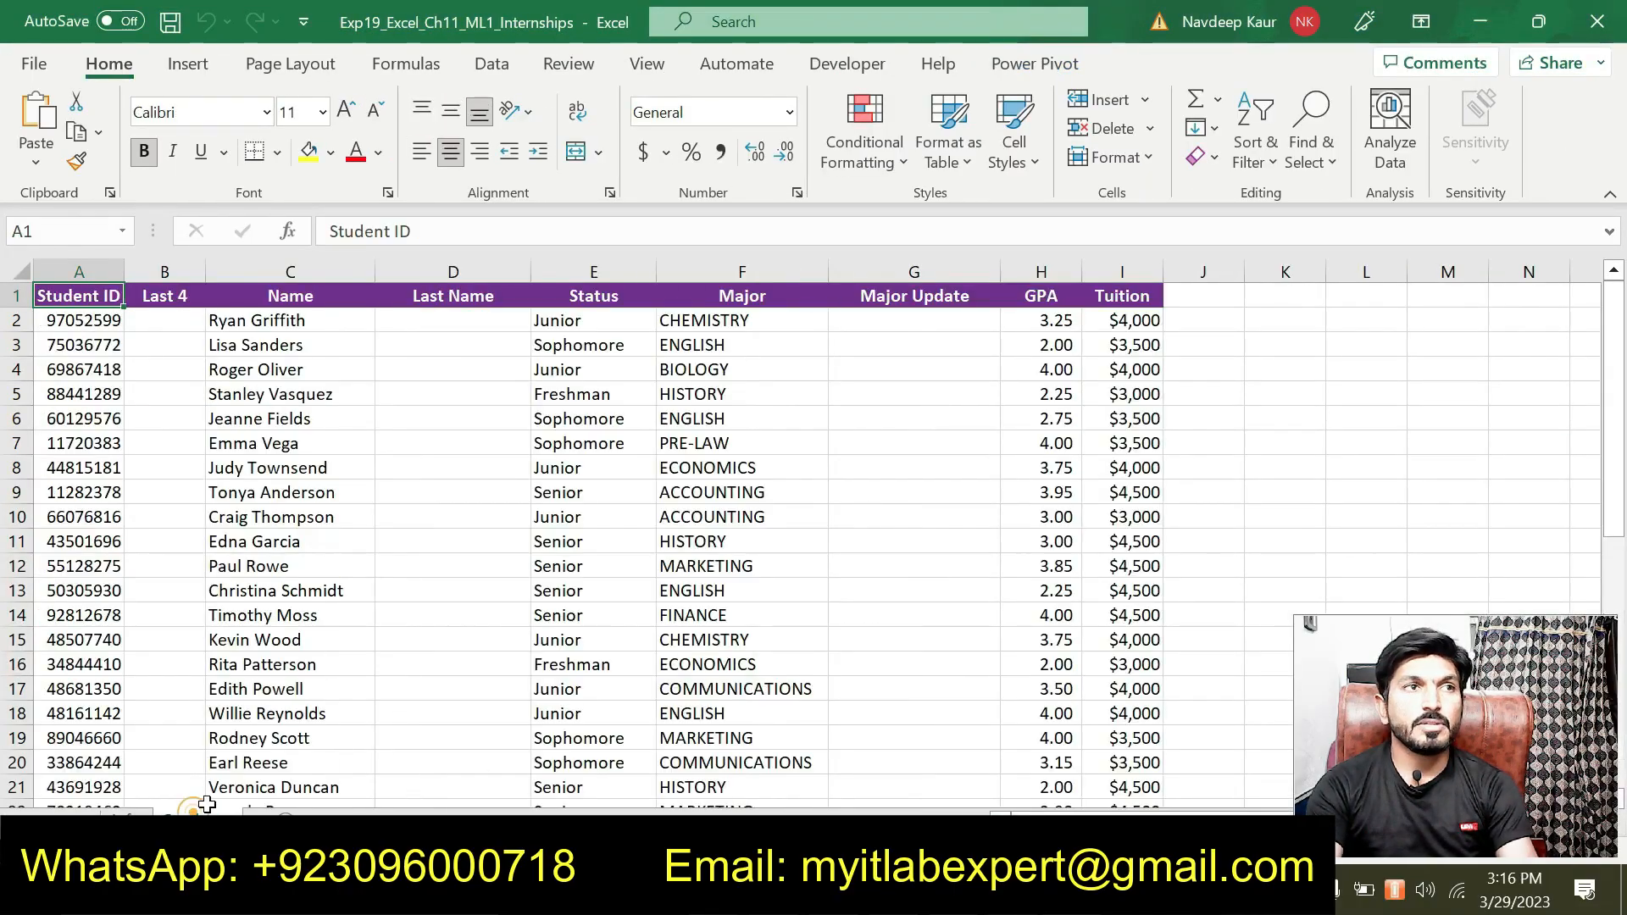
pyautogui.click(165, 322)
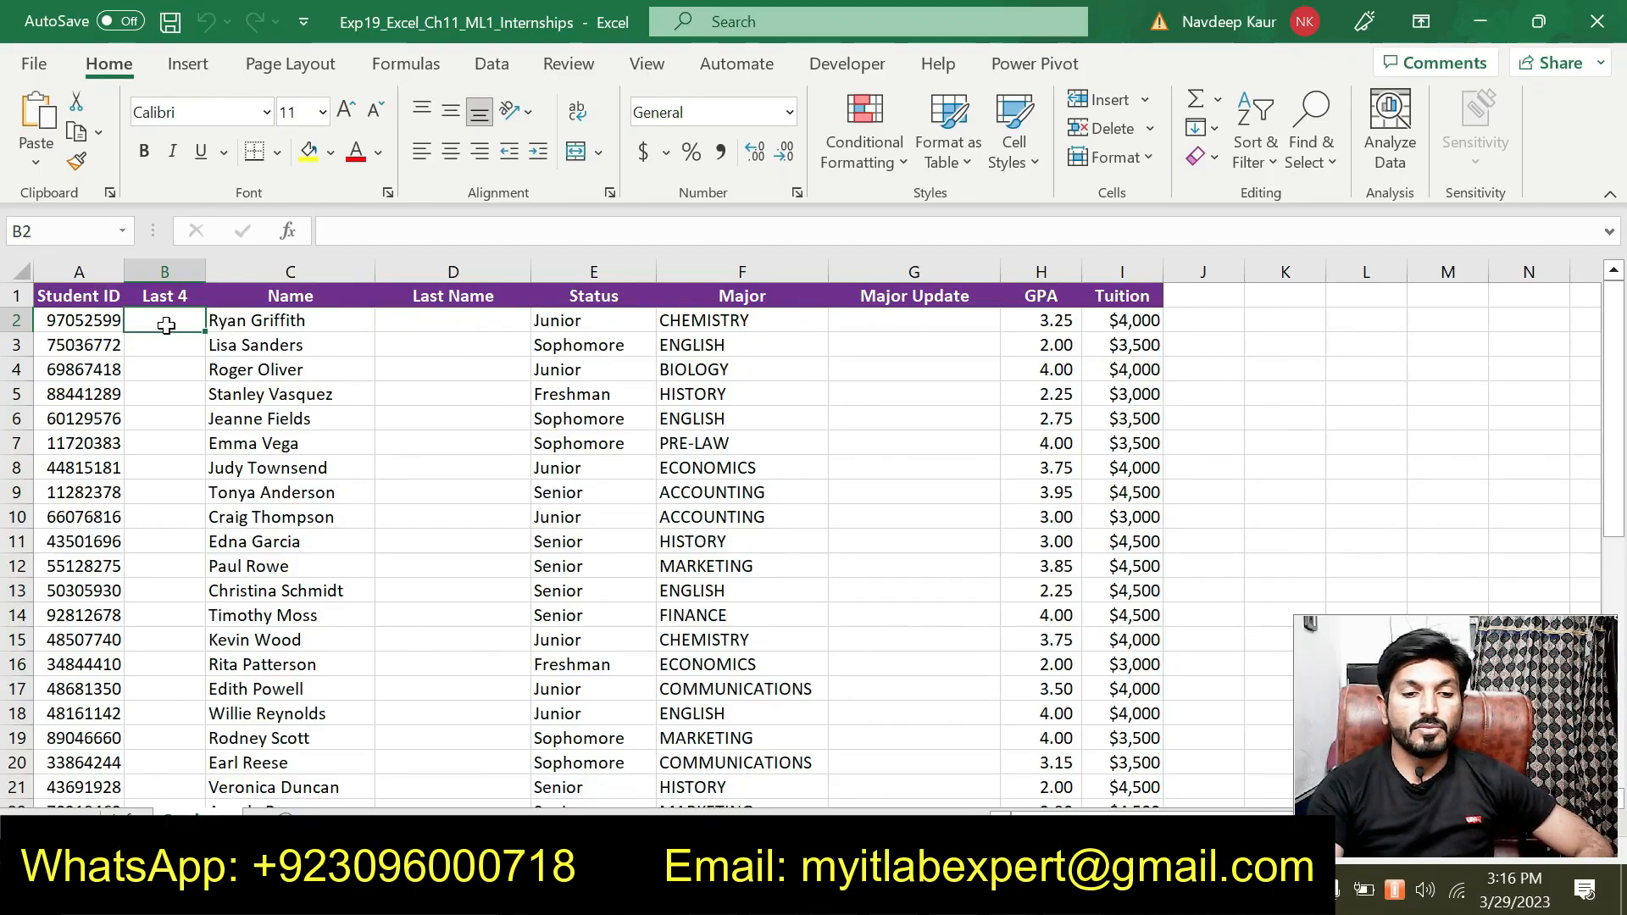
pyautogui.write('=')
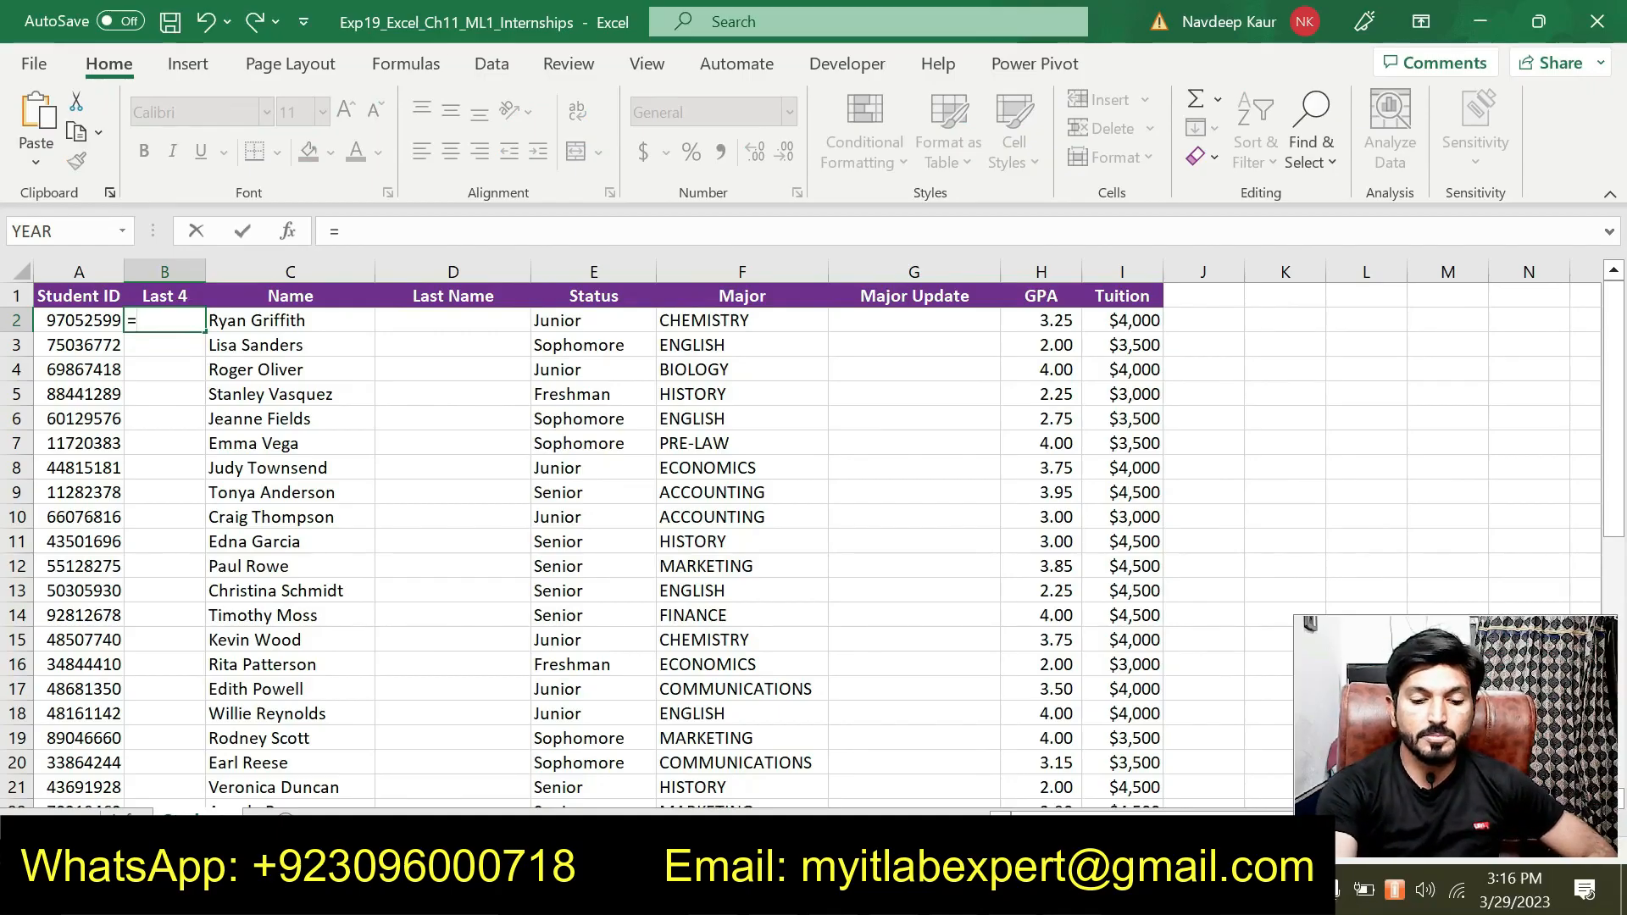
pyautogui.write('r')
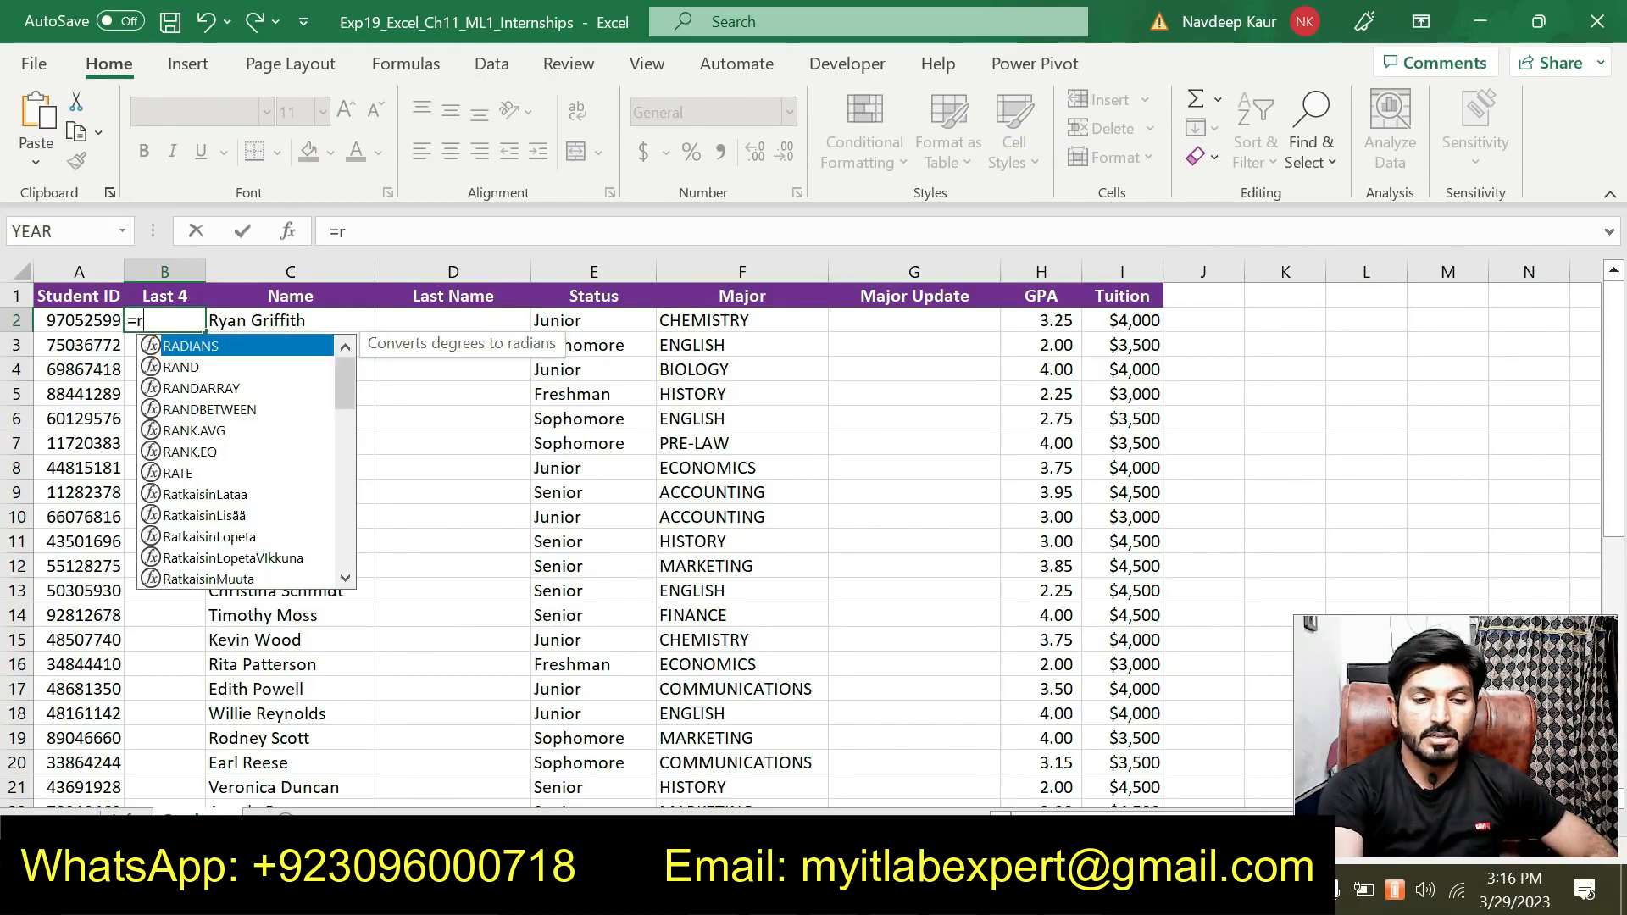
pyautogui.write('i')
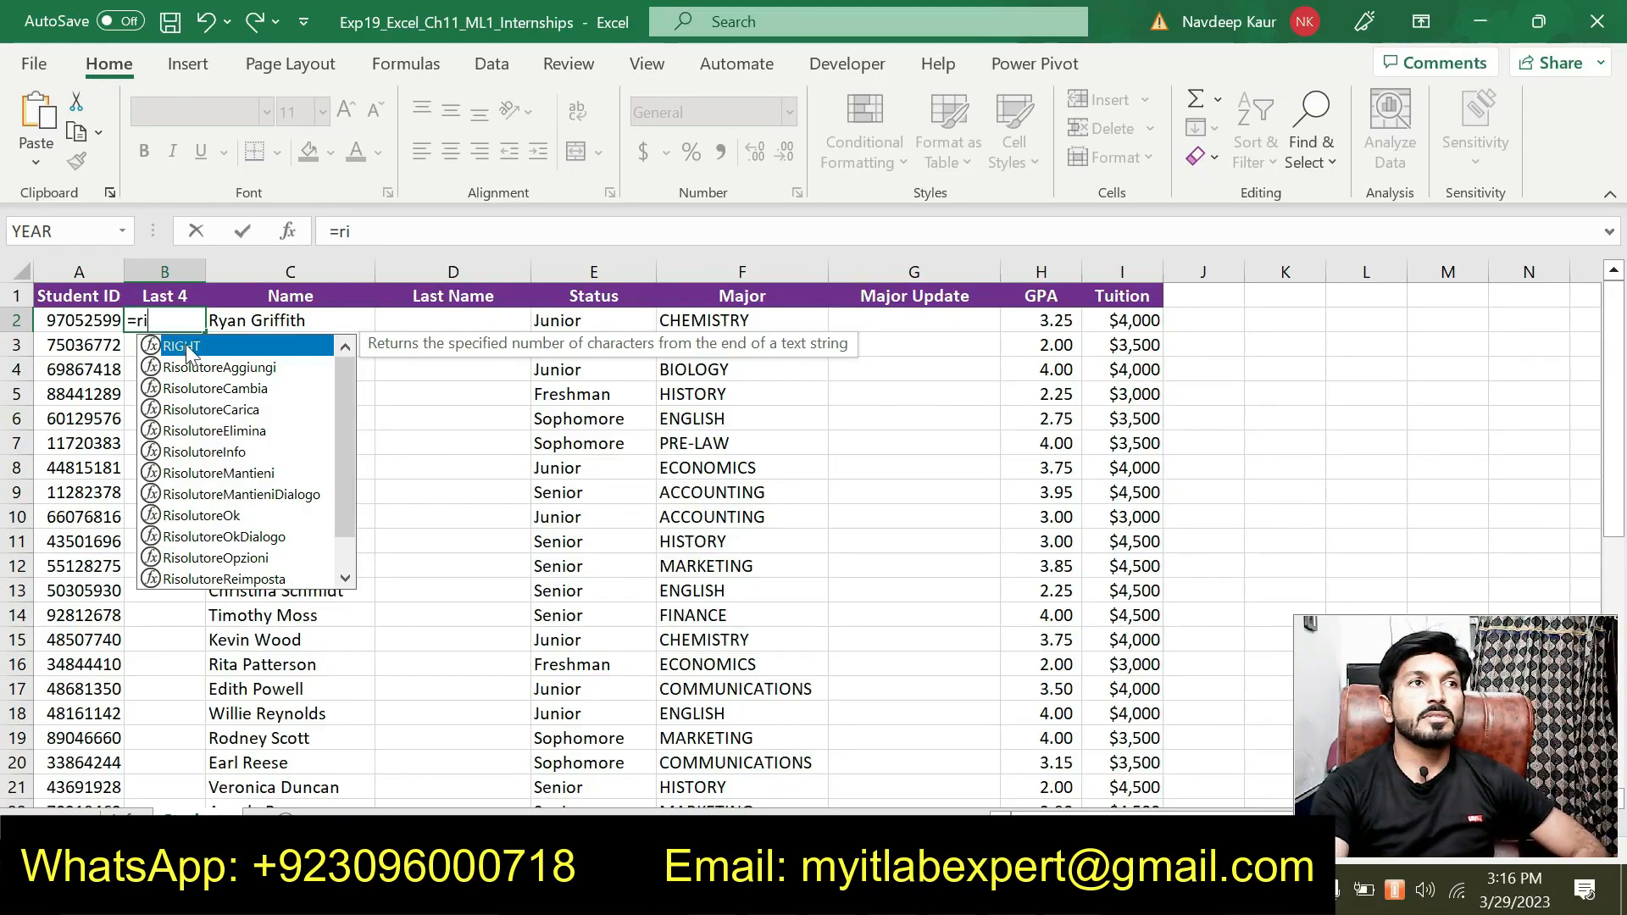
pyautogui.doubleClick(181, 347)
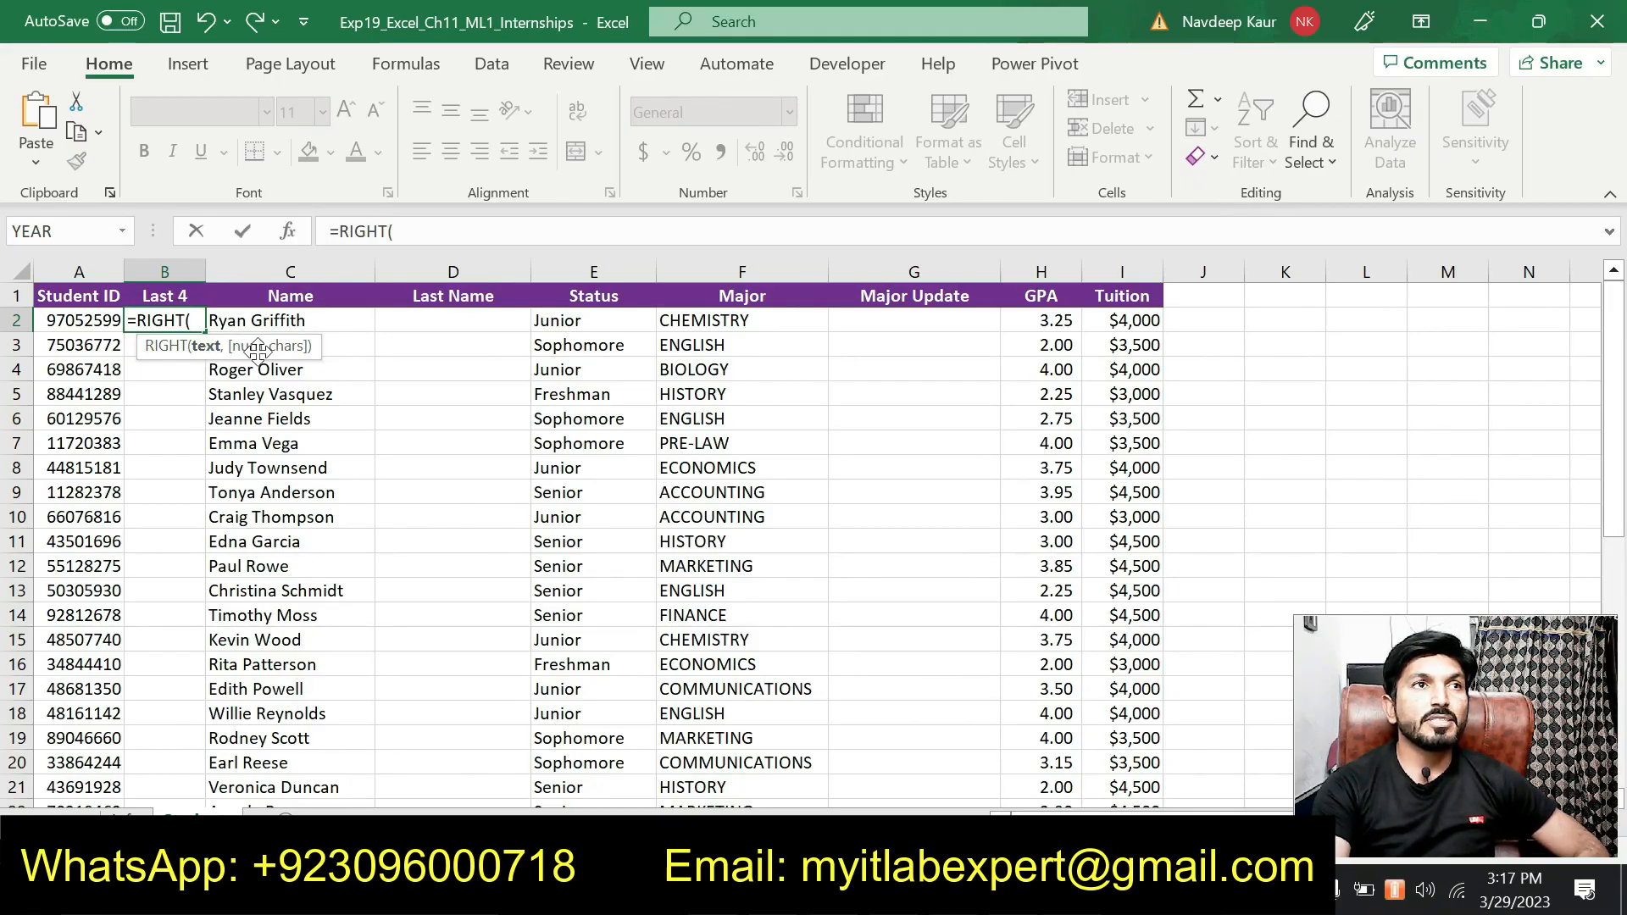
# Step: Complete the RIGHT function with its function arguments: A2 as Text and 4 as Num_chars
pyautogui.click(288, 239)
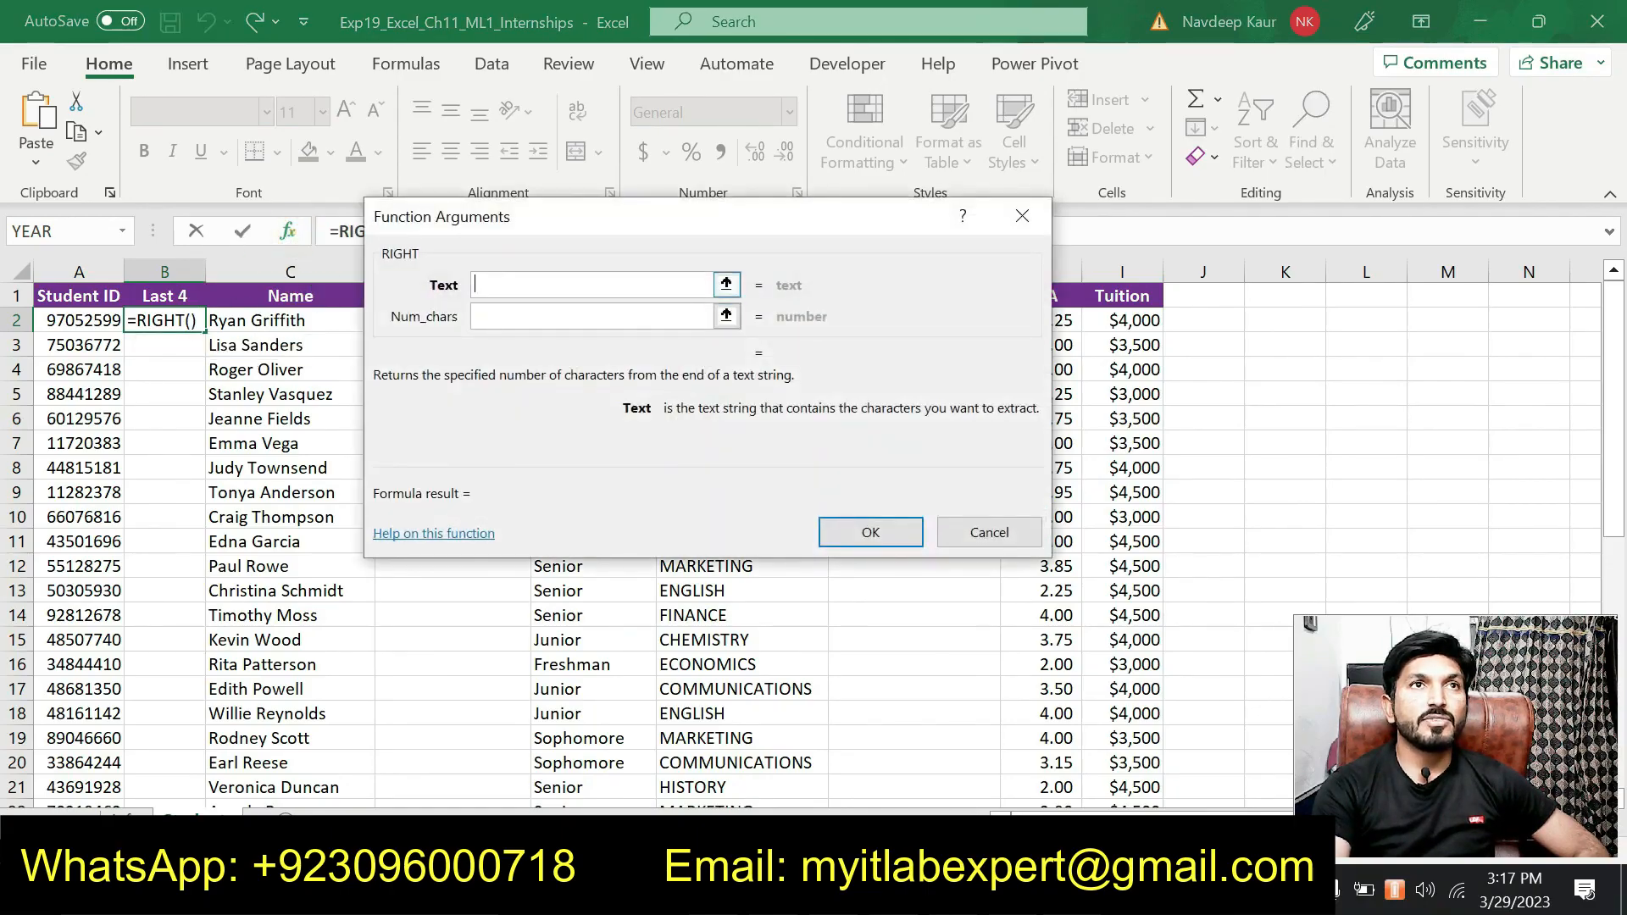
pyautogui.moveTo(639, 236); pyautogui.dragTo(734, 248)
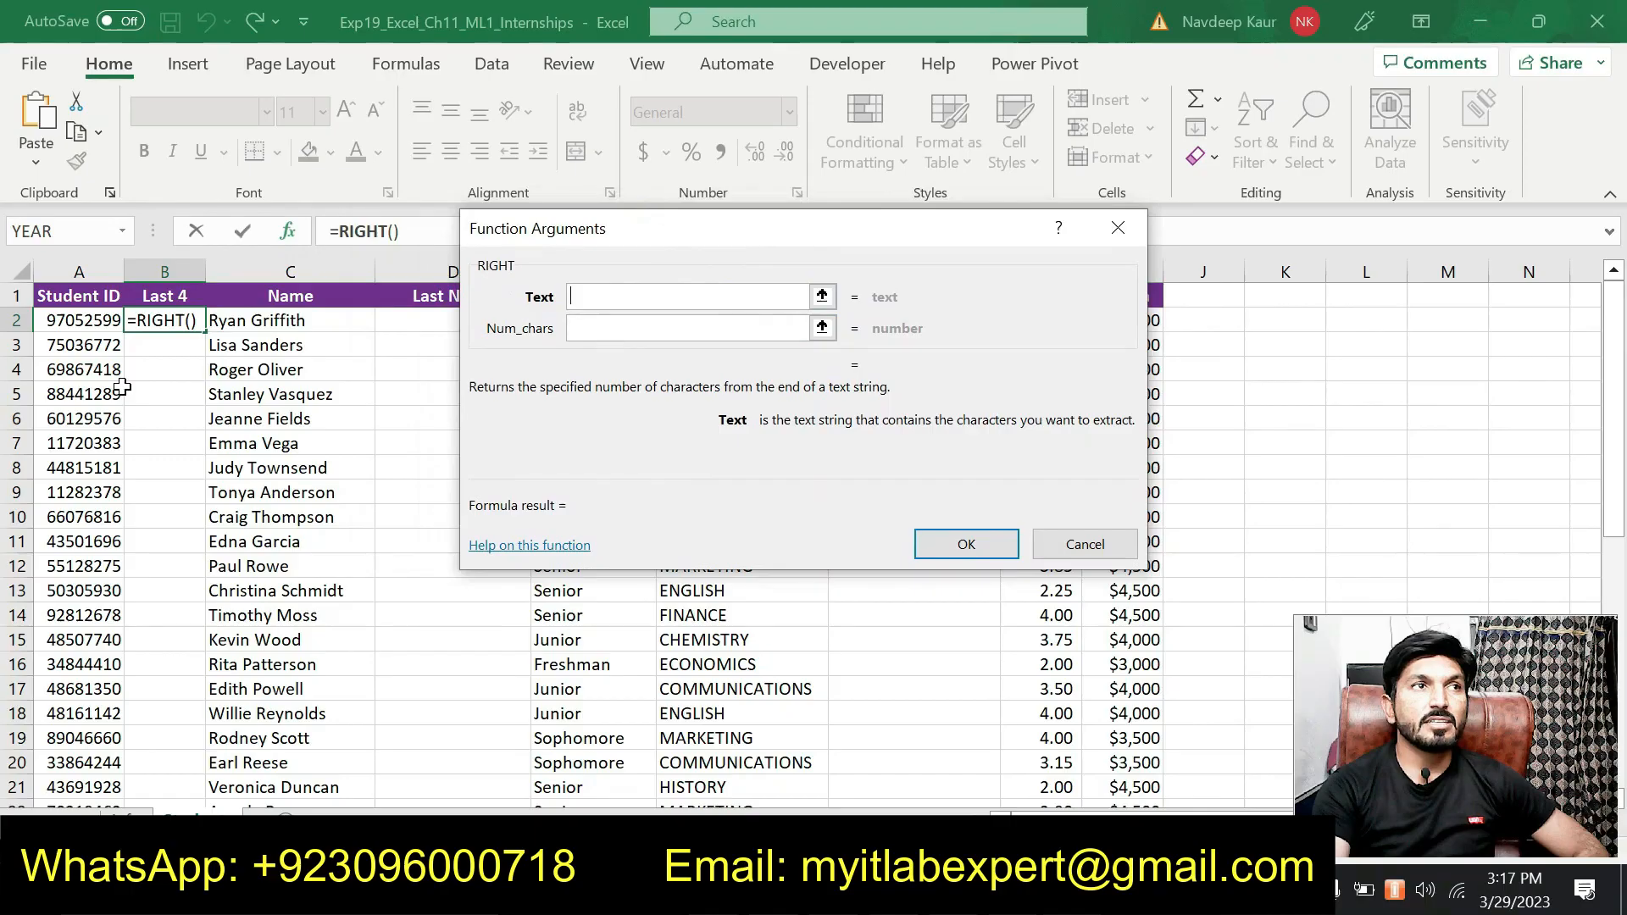
pyautogui.click(97, 321)
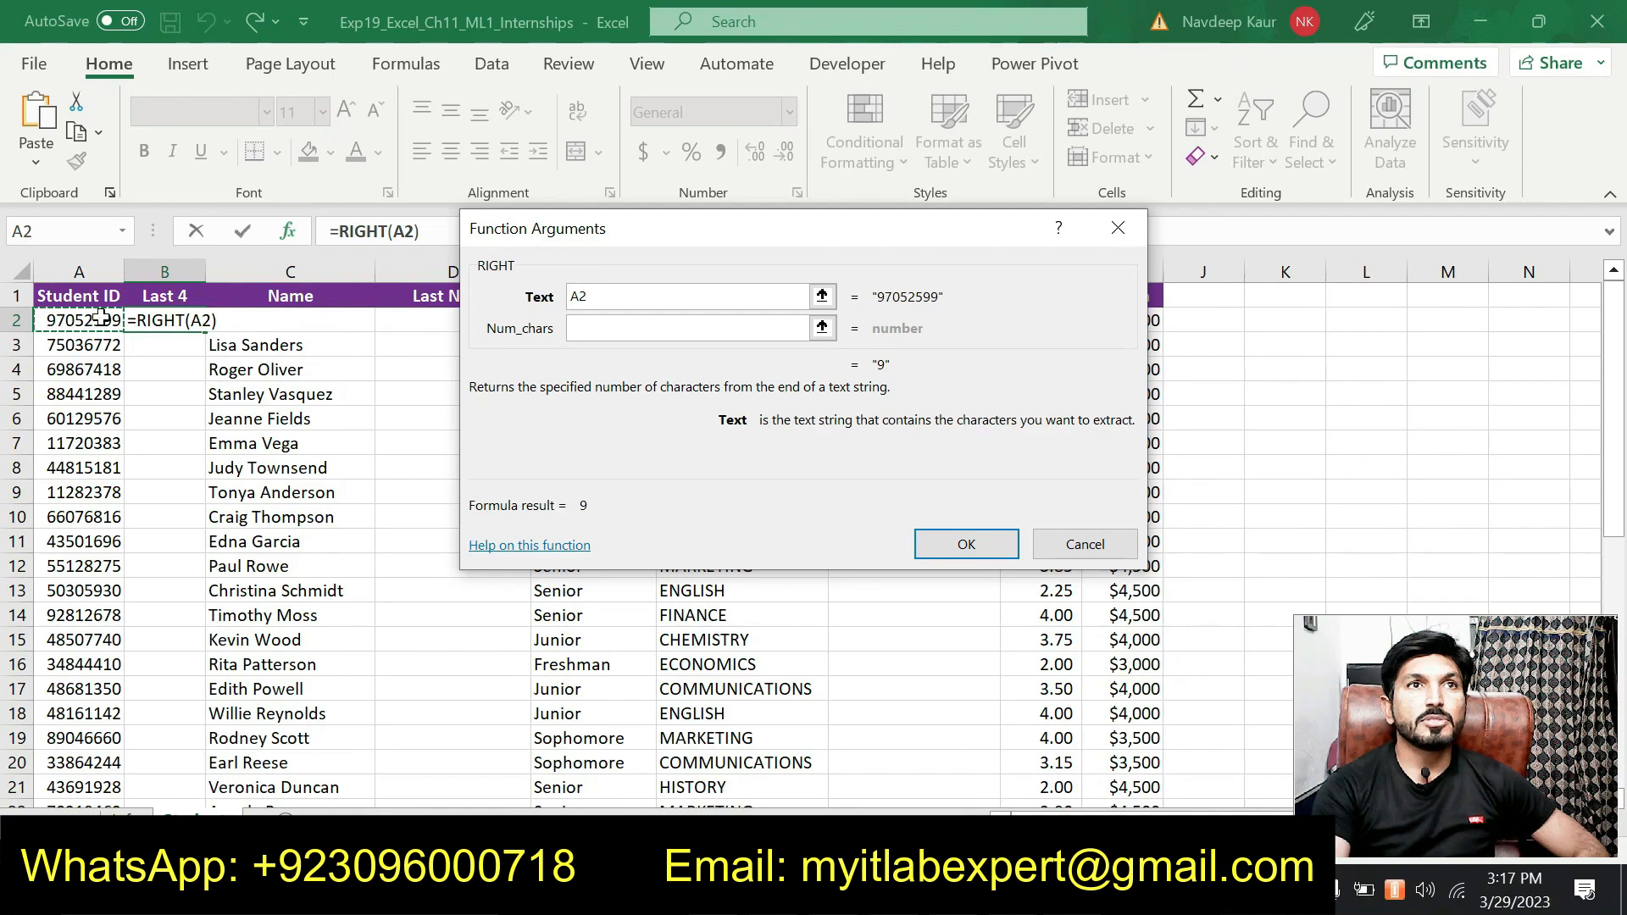
pyautogui.press('Tab')
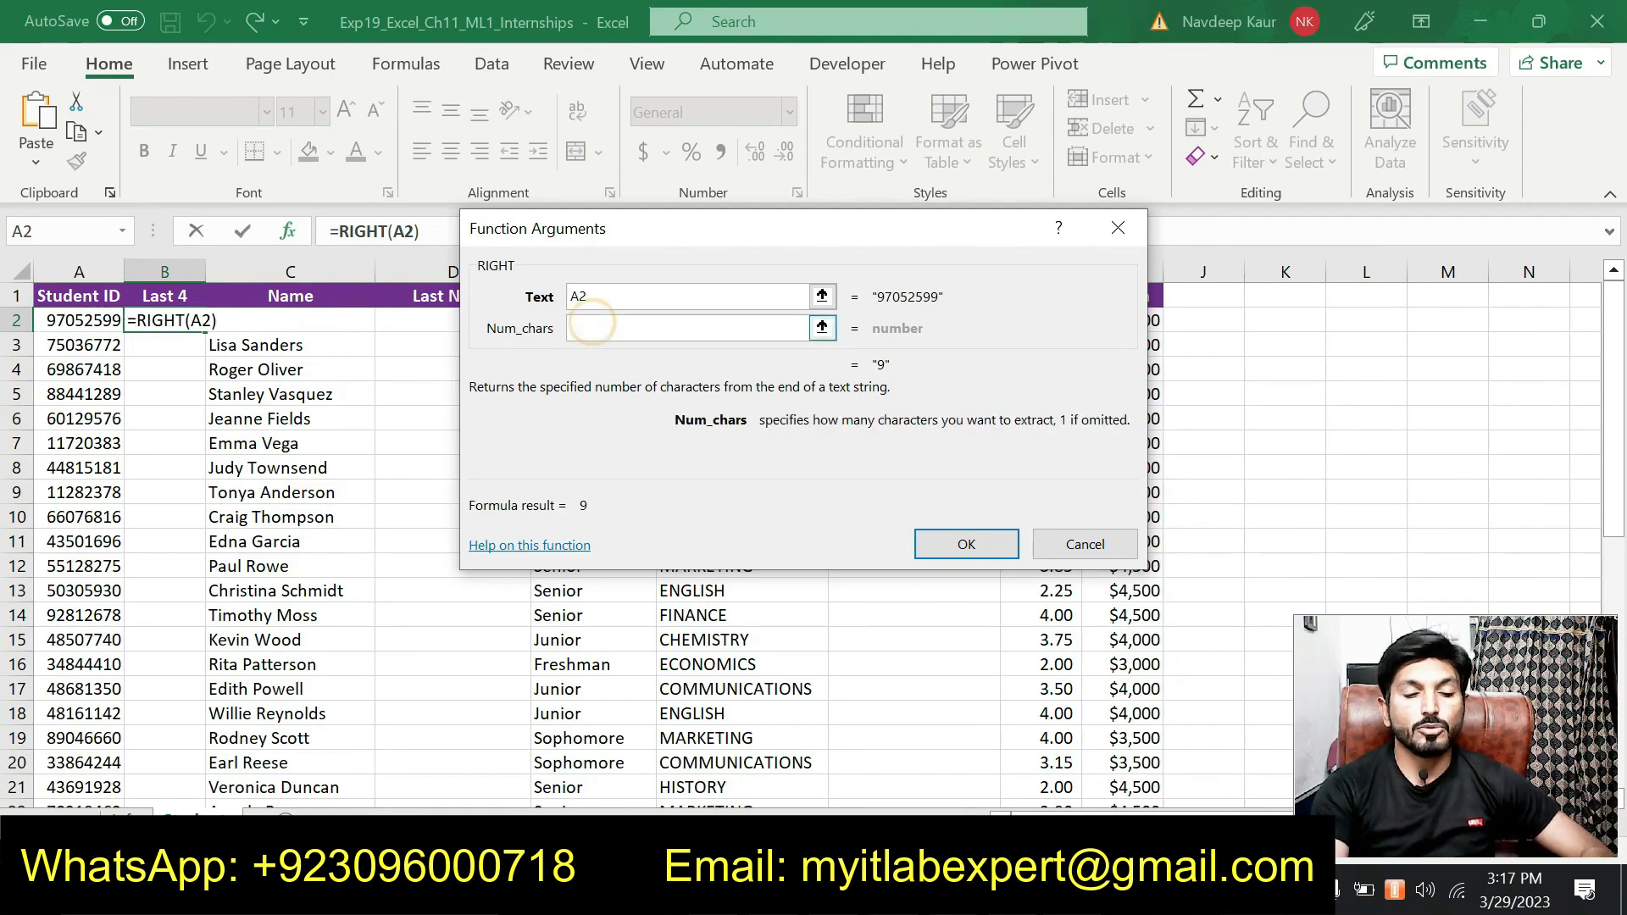
pyautogui.write('4')
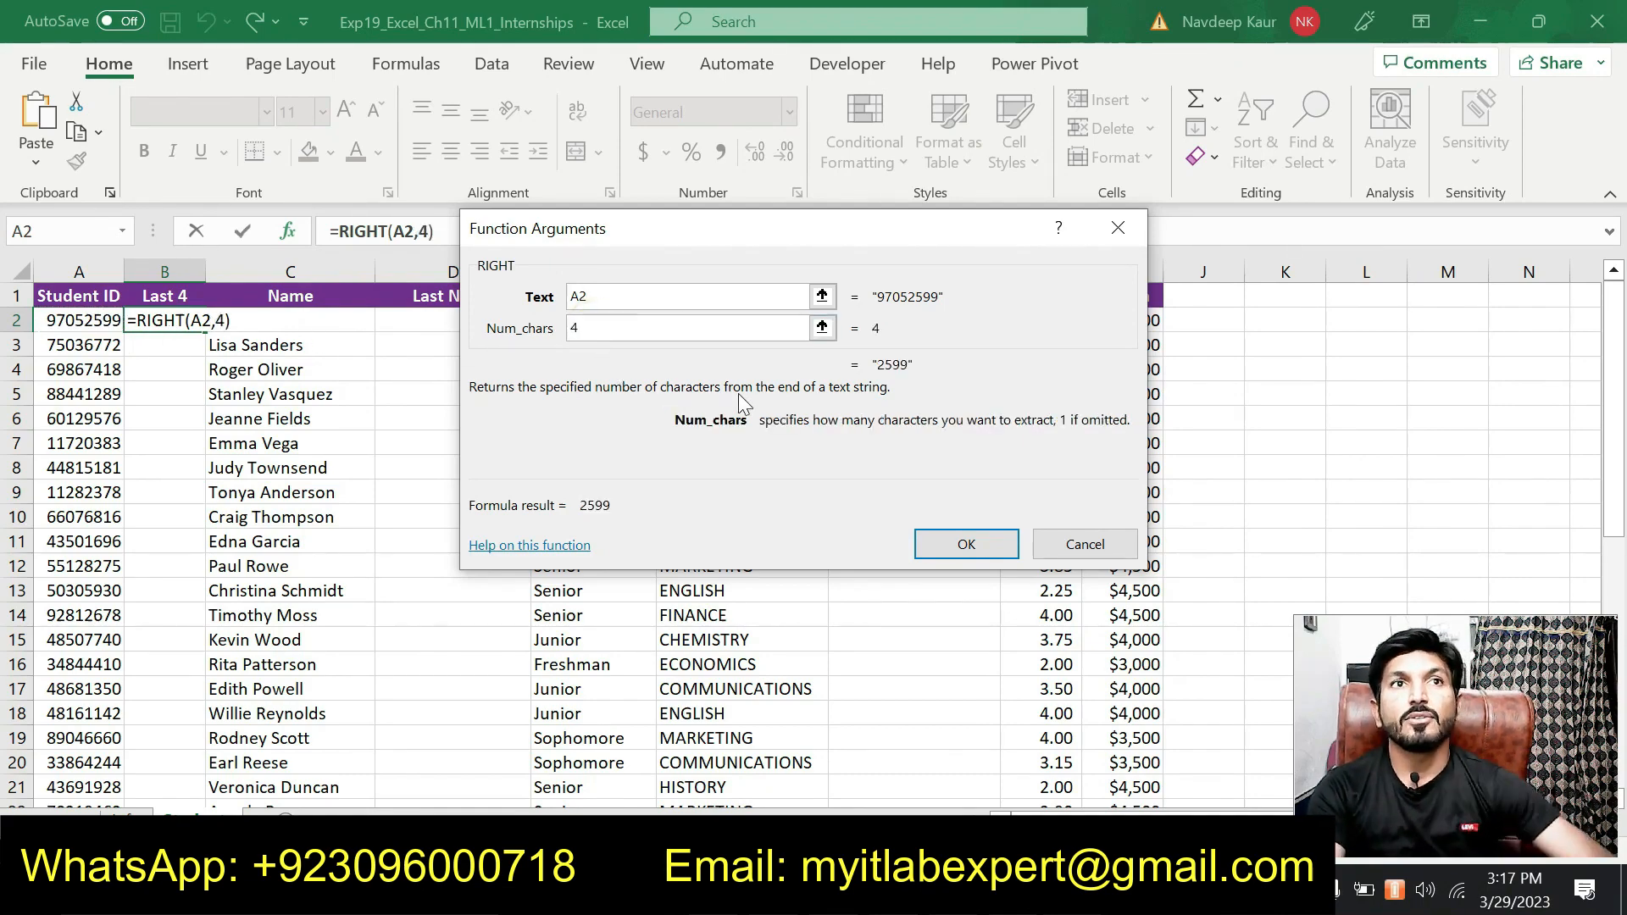
pyautogui.click(936, 541)
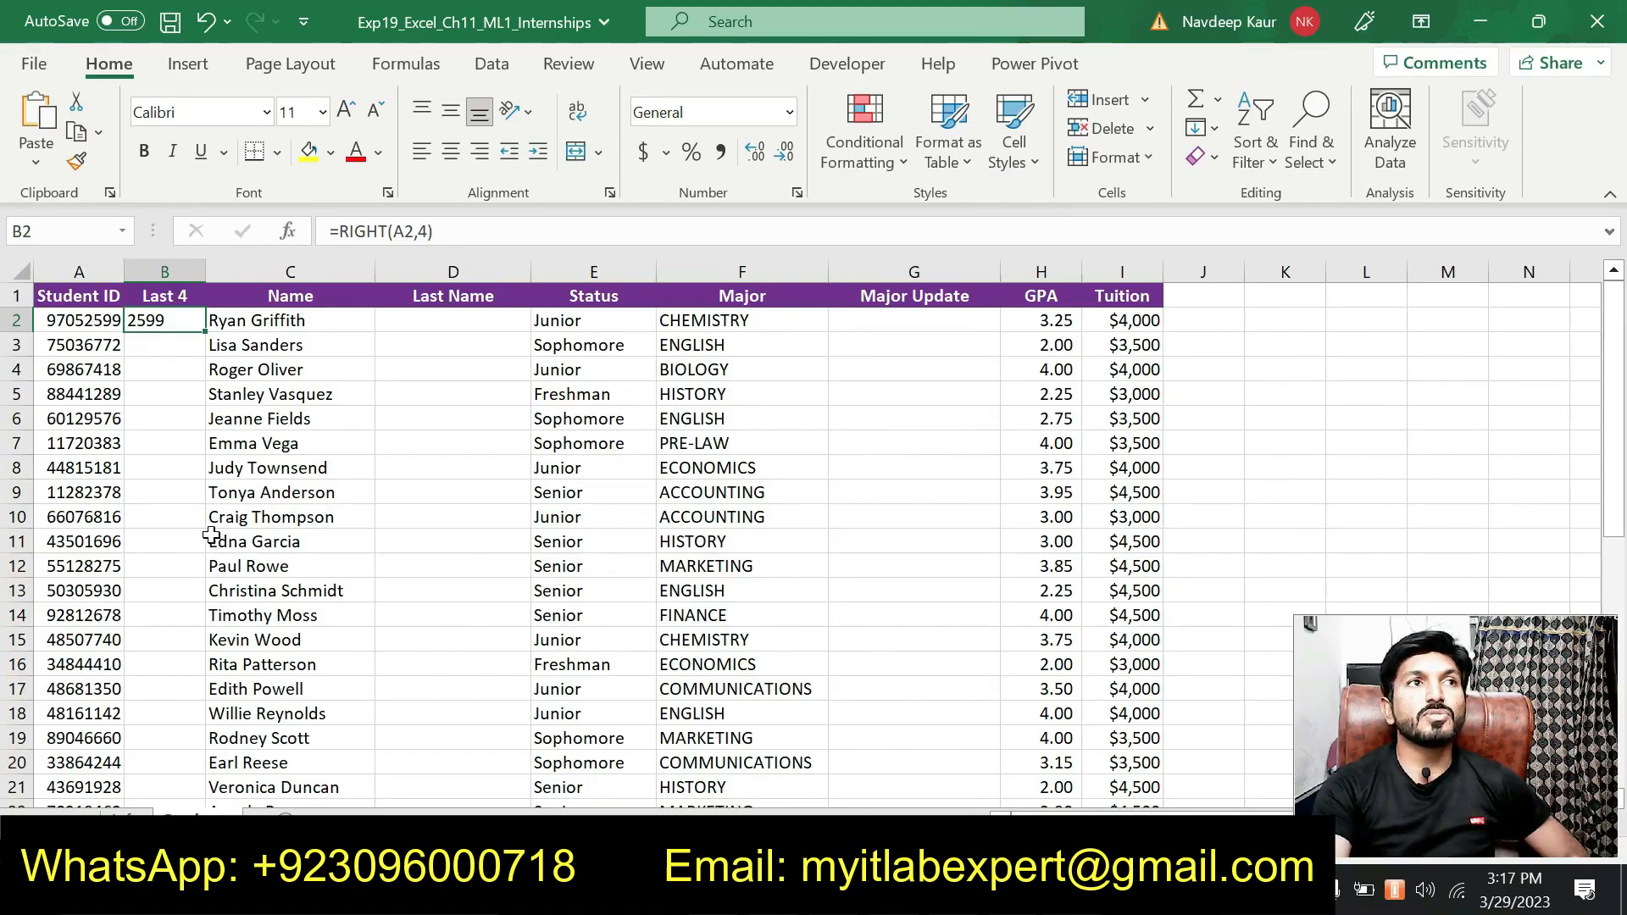
# Step: Copy the RIGHT formula from B2 down the Last 4 column and check the copied results against the student IDs
pyautogui.doubleClick(204, 338)
pyautogui.scroll(-8, 204, 332)
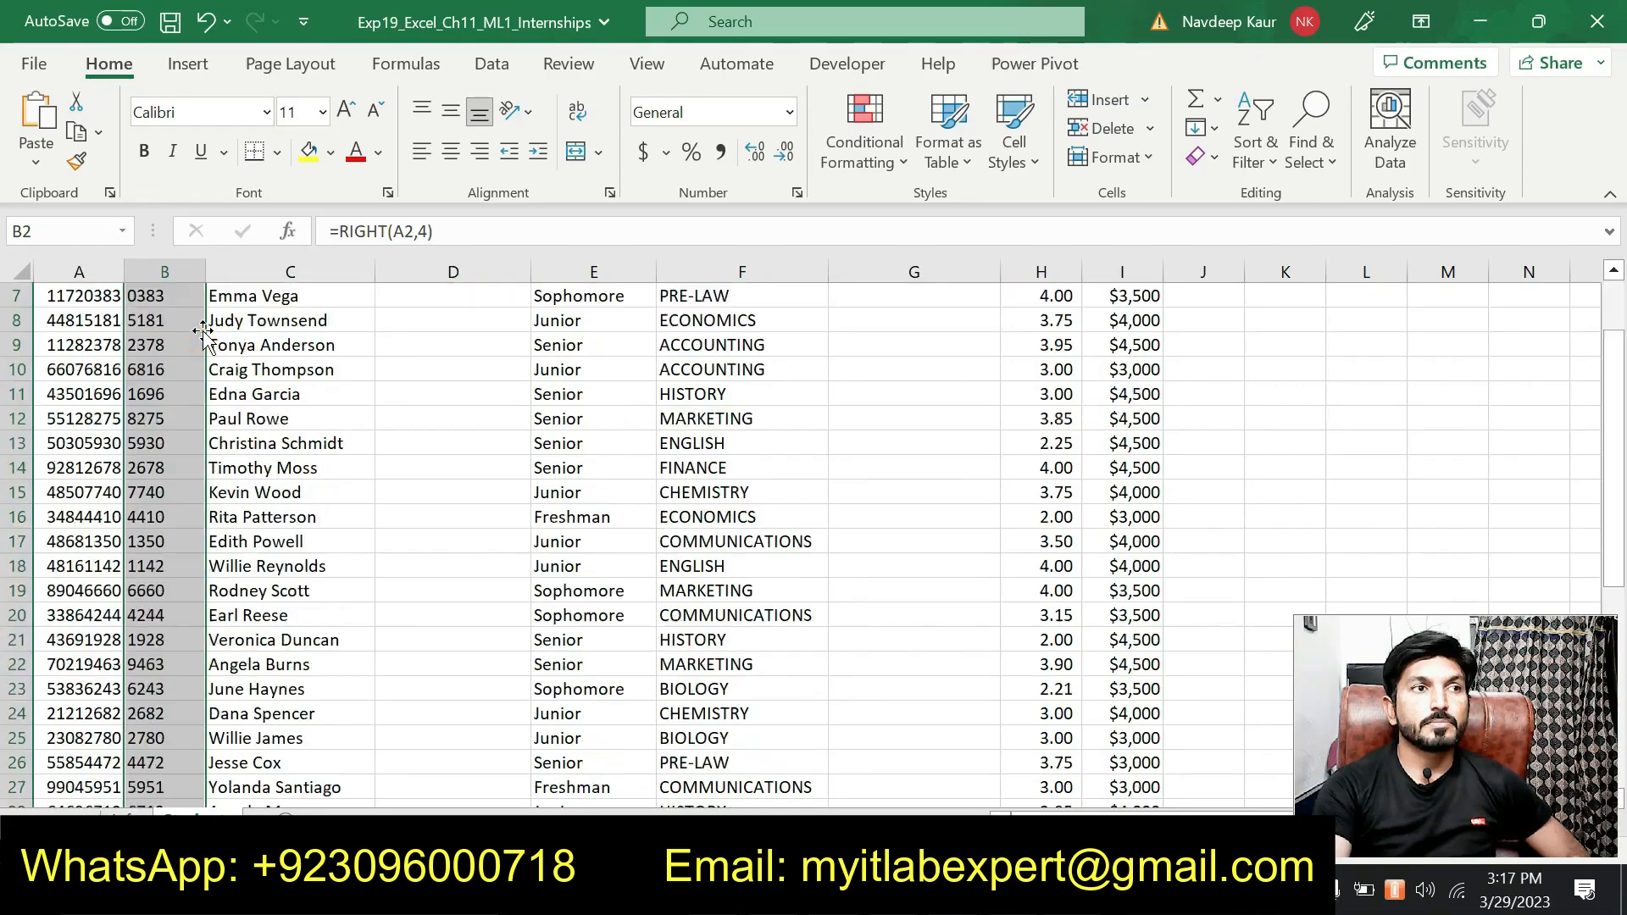
pyautogui.scroll(8, 203, 332)
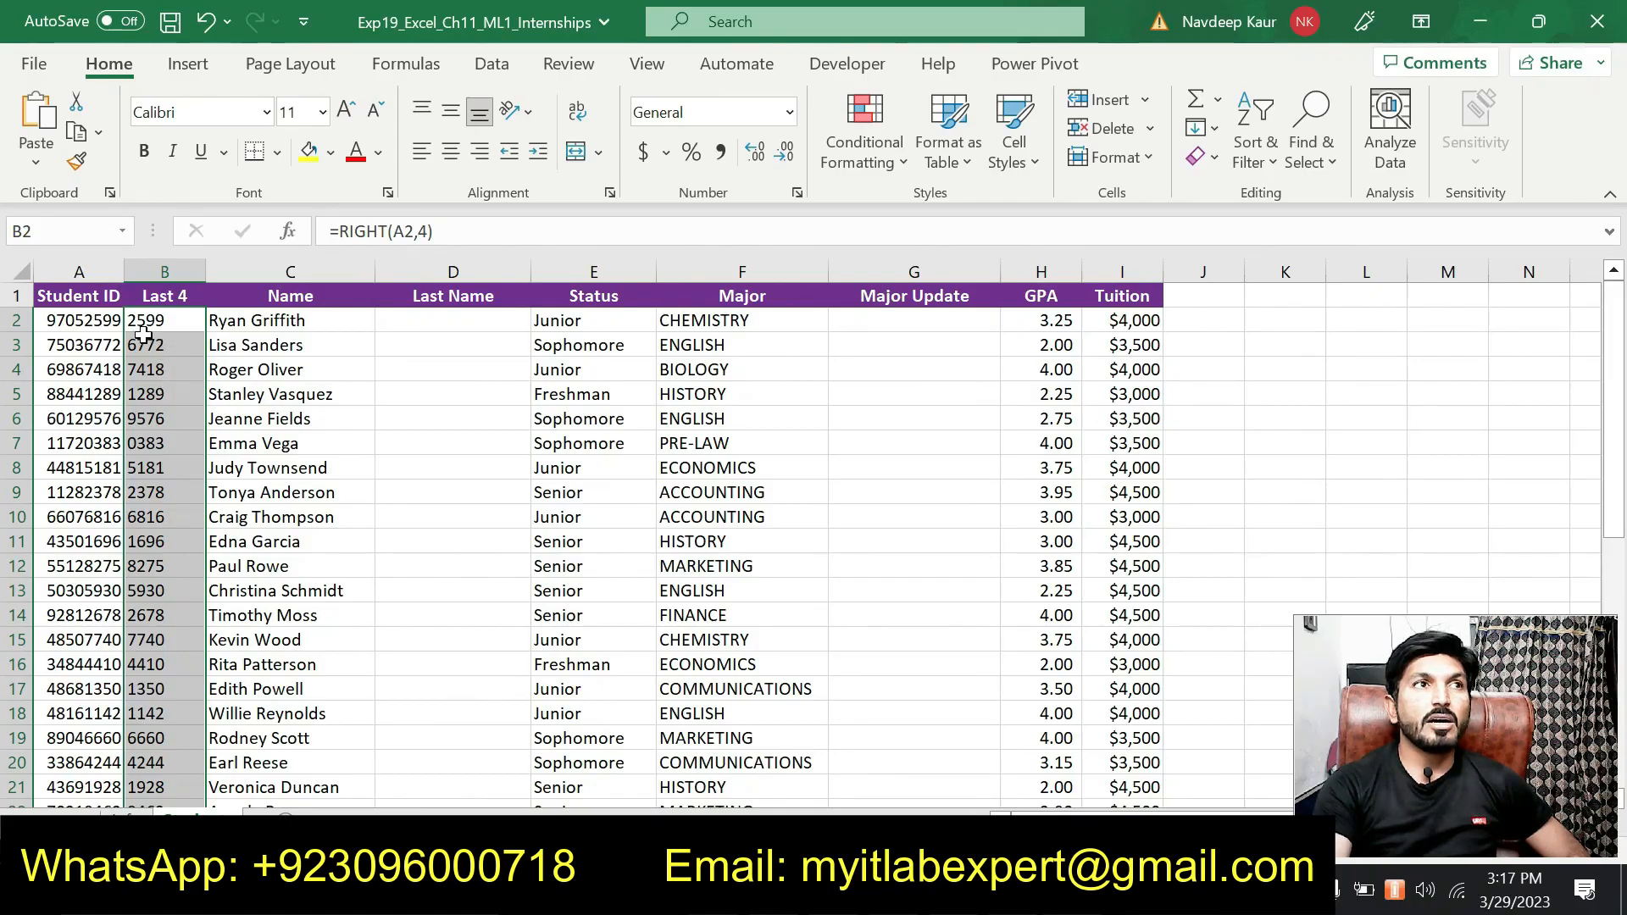
pyautogui.click(96, 350)
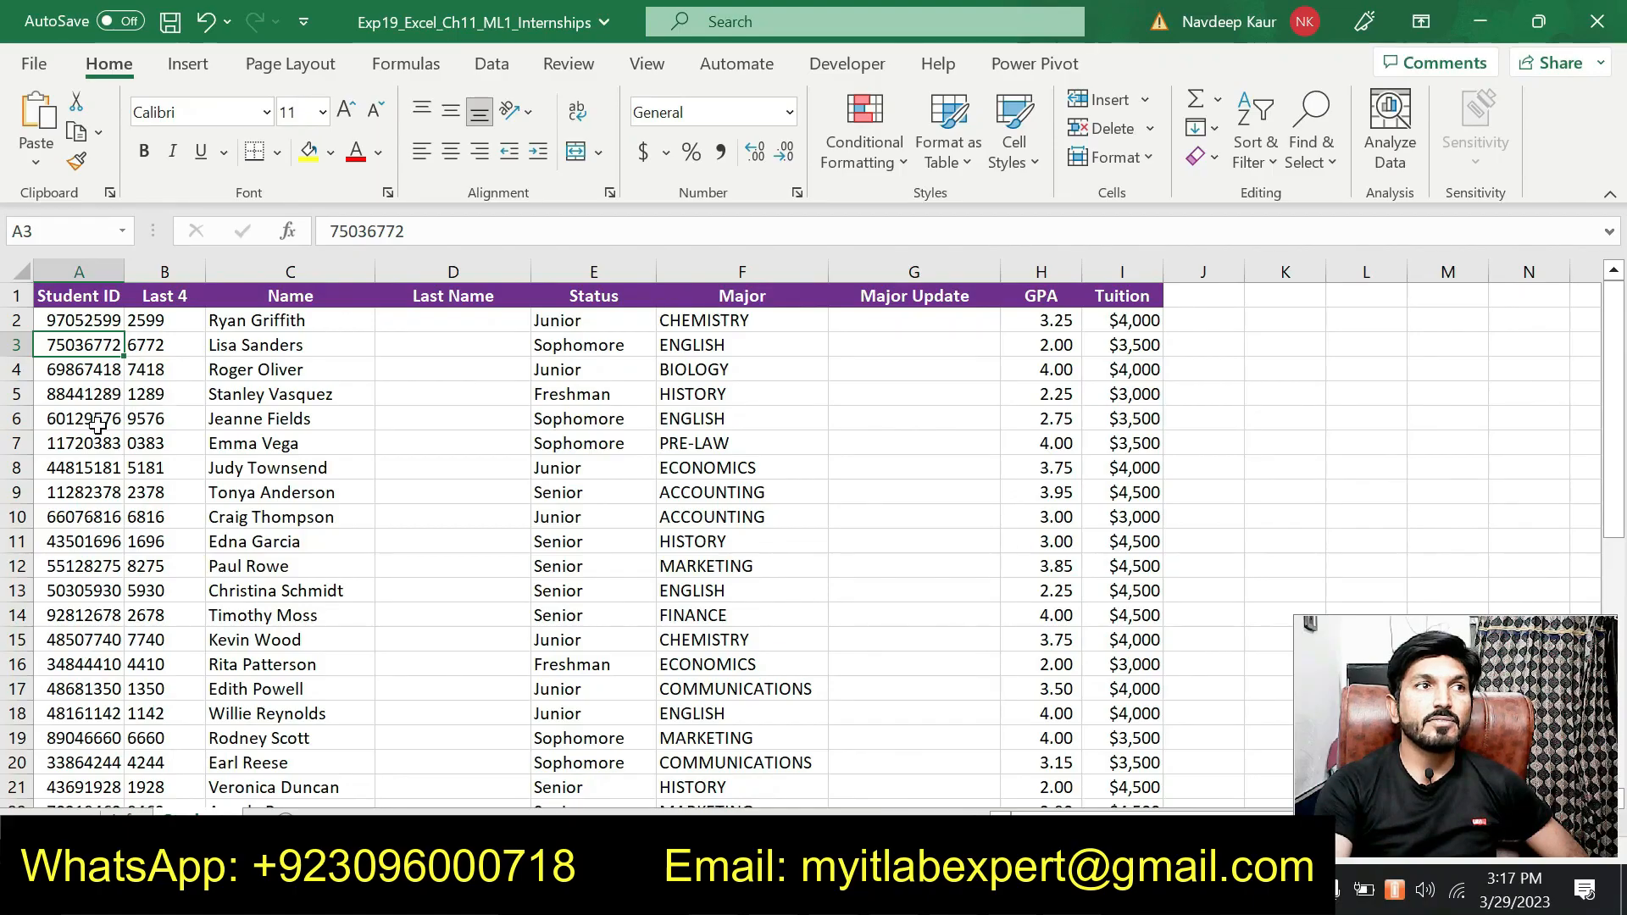
pyautogui.click(150, 421)
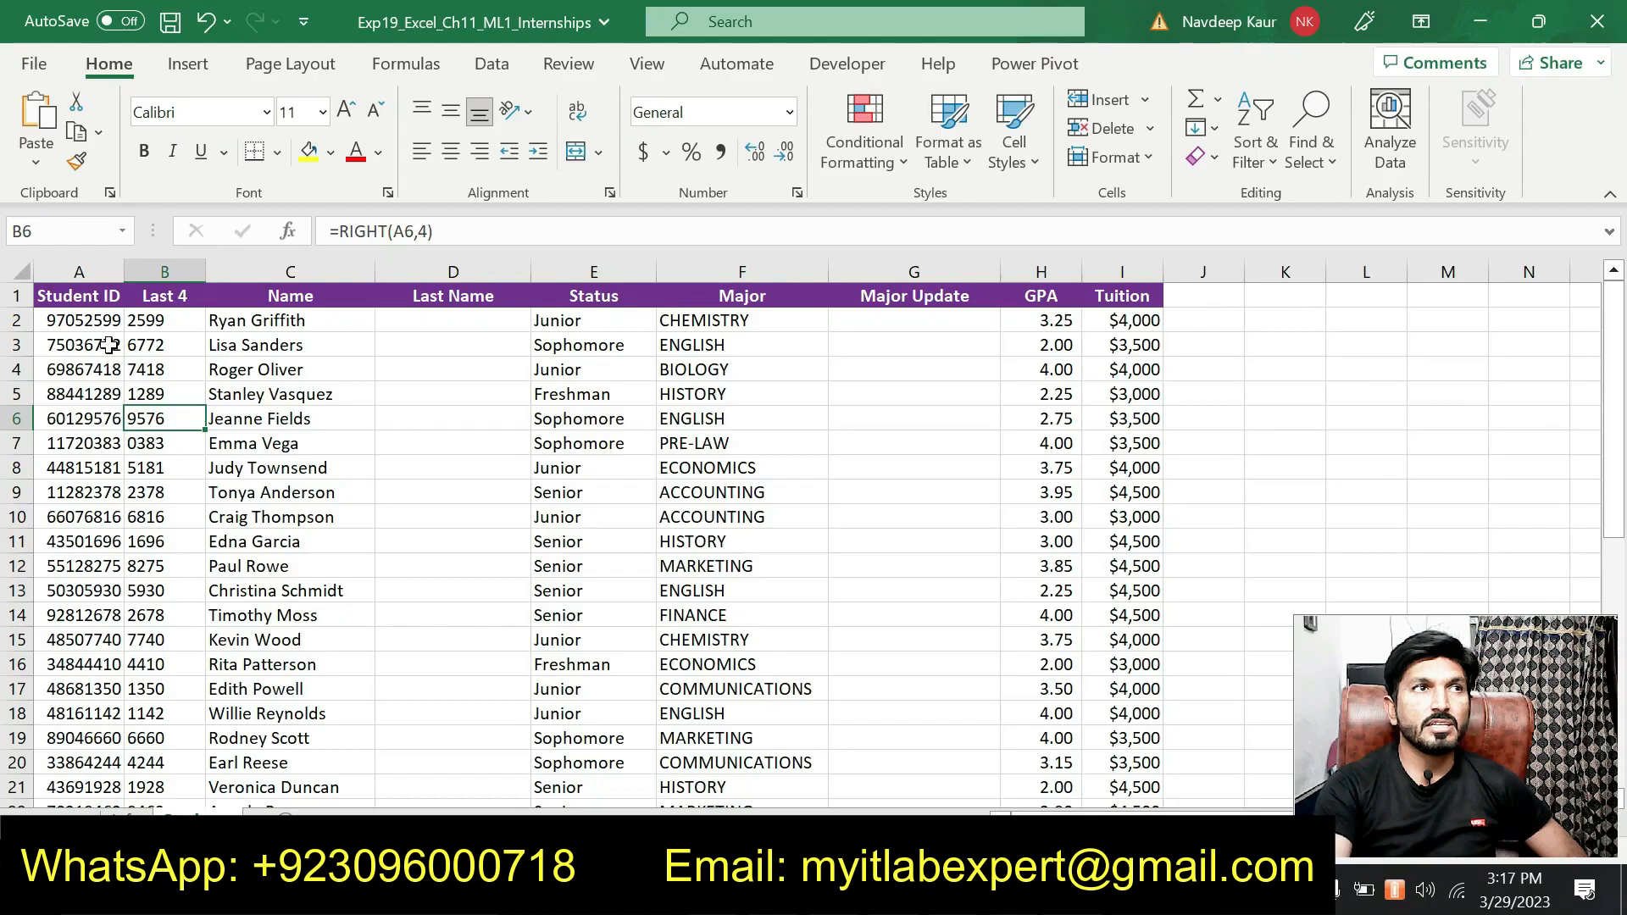
# Step: Switch to the Word instructions and remove the turquoise highlight from step 2's RIGHT function instruction
pyautogui.click(1013, 890)
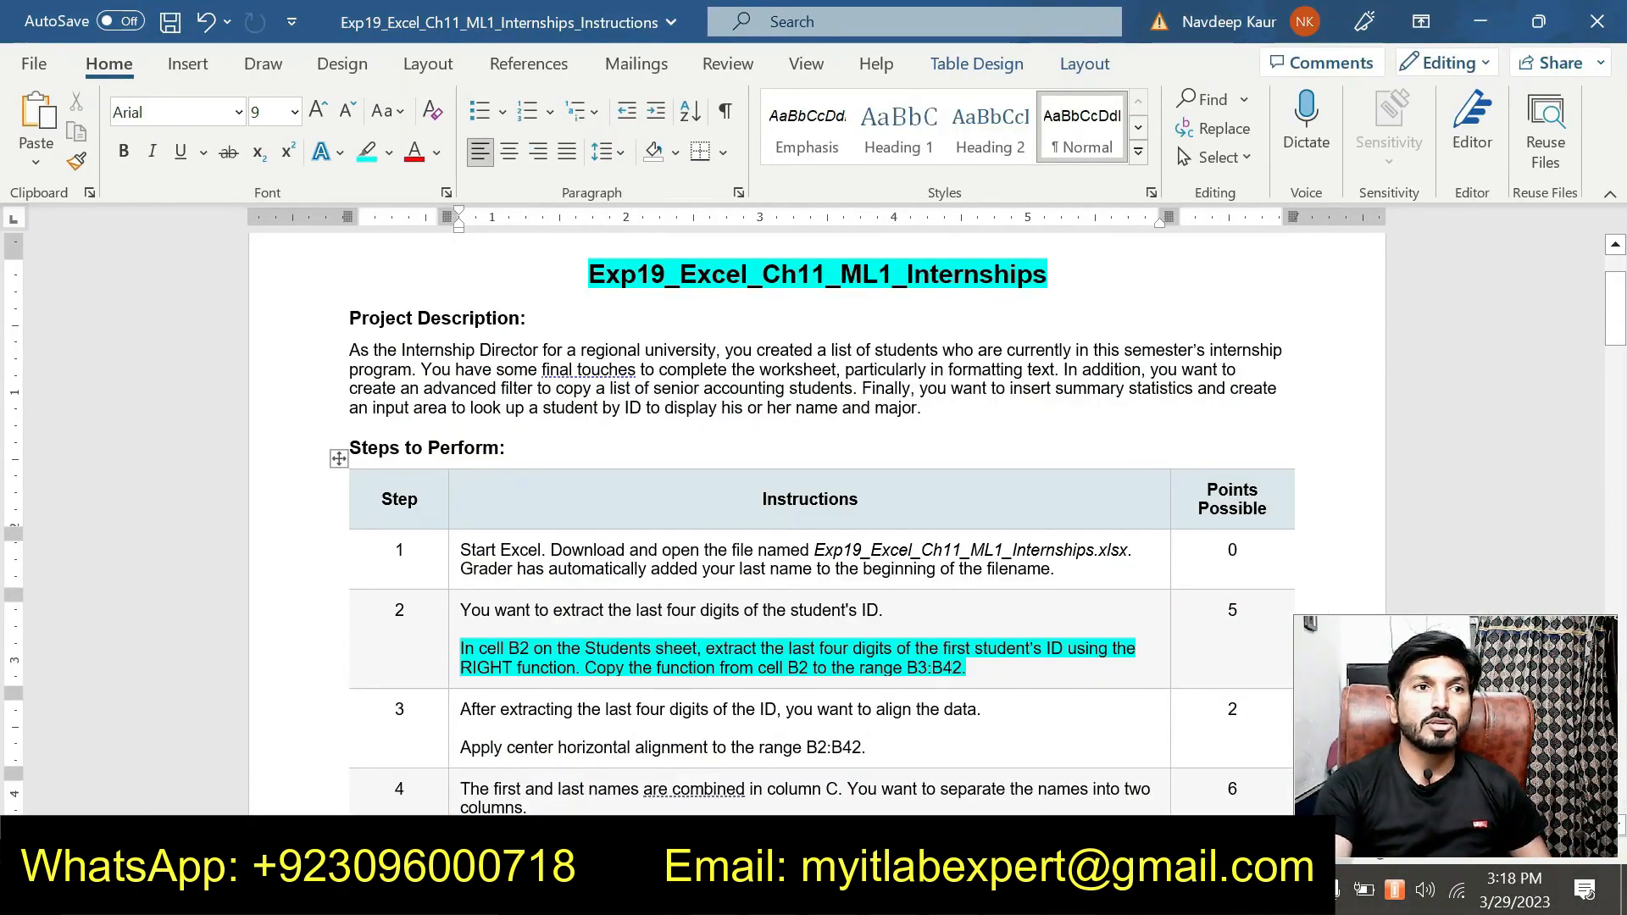
pyautogui.moveTo(975, 669); pyautogui.dragTo(462, 649)
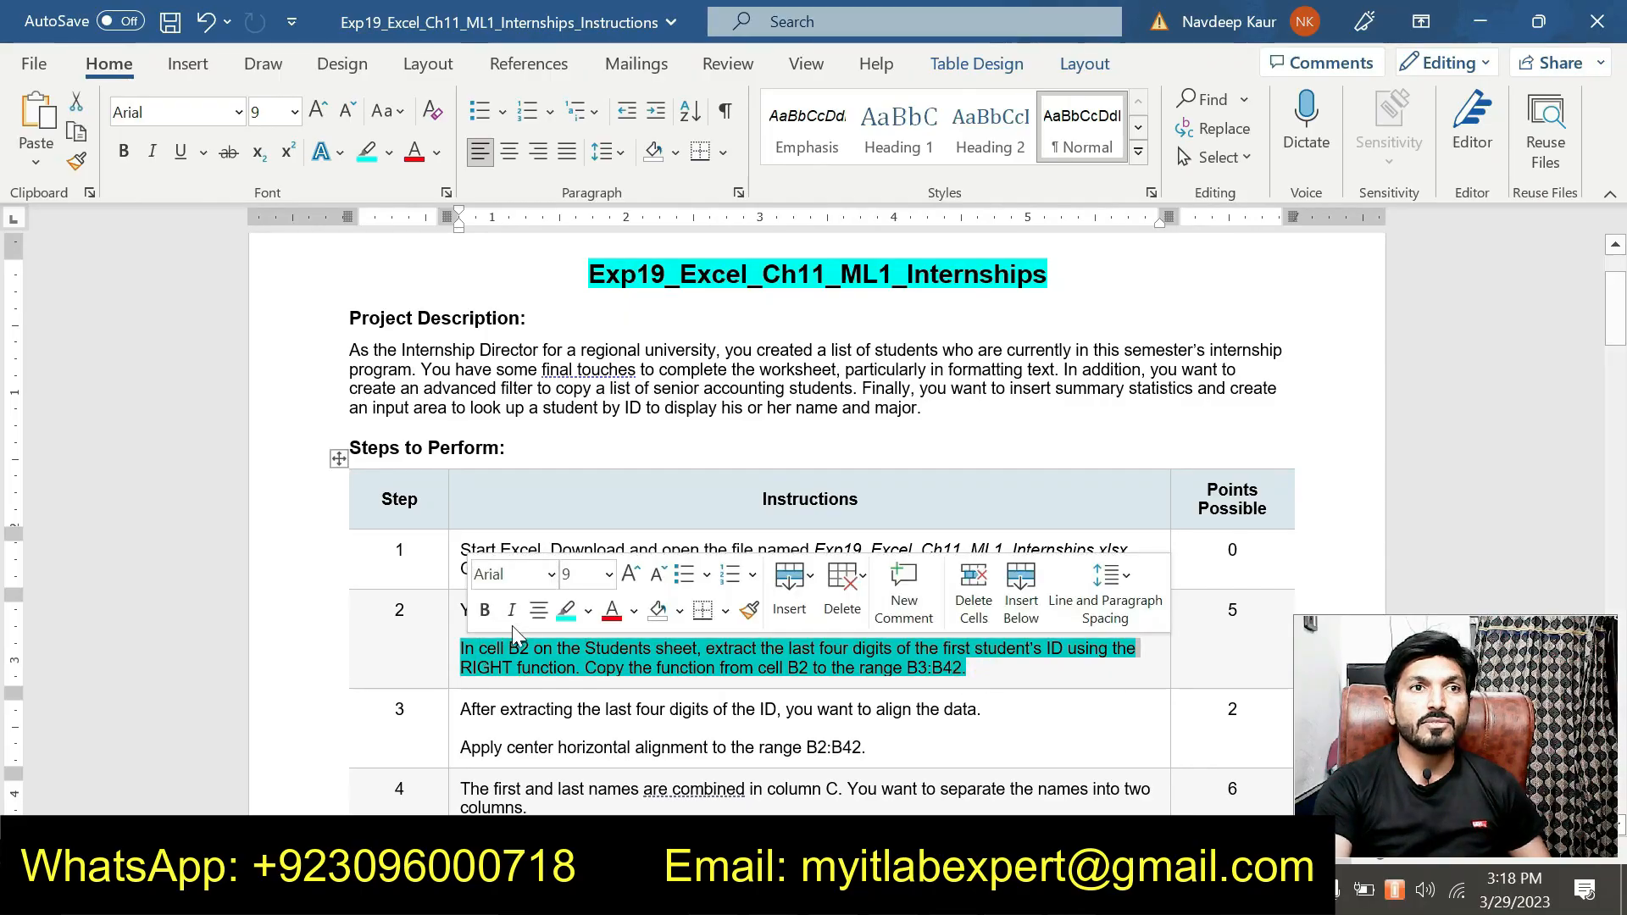
pyautogui.click(562, 612)
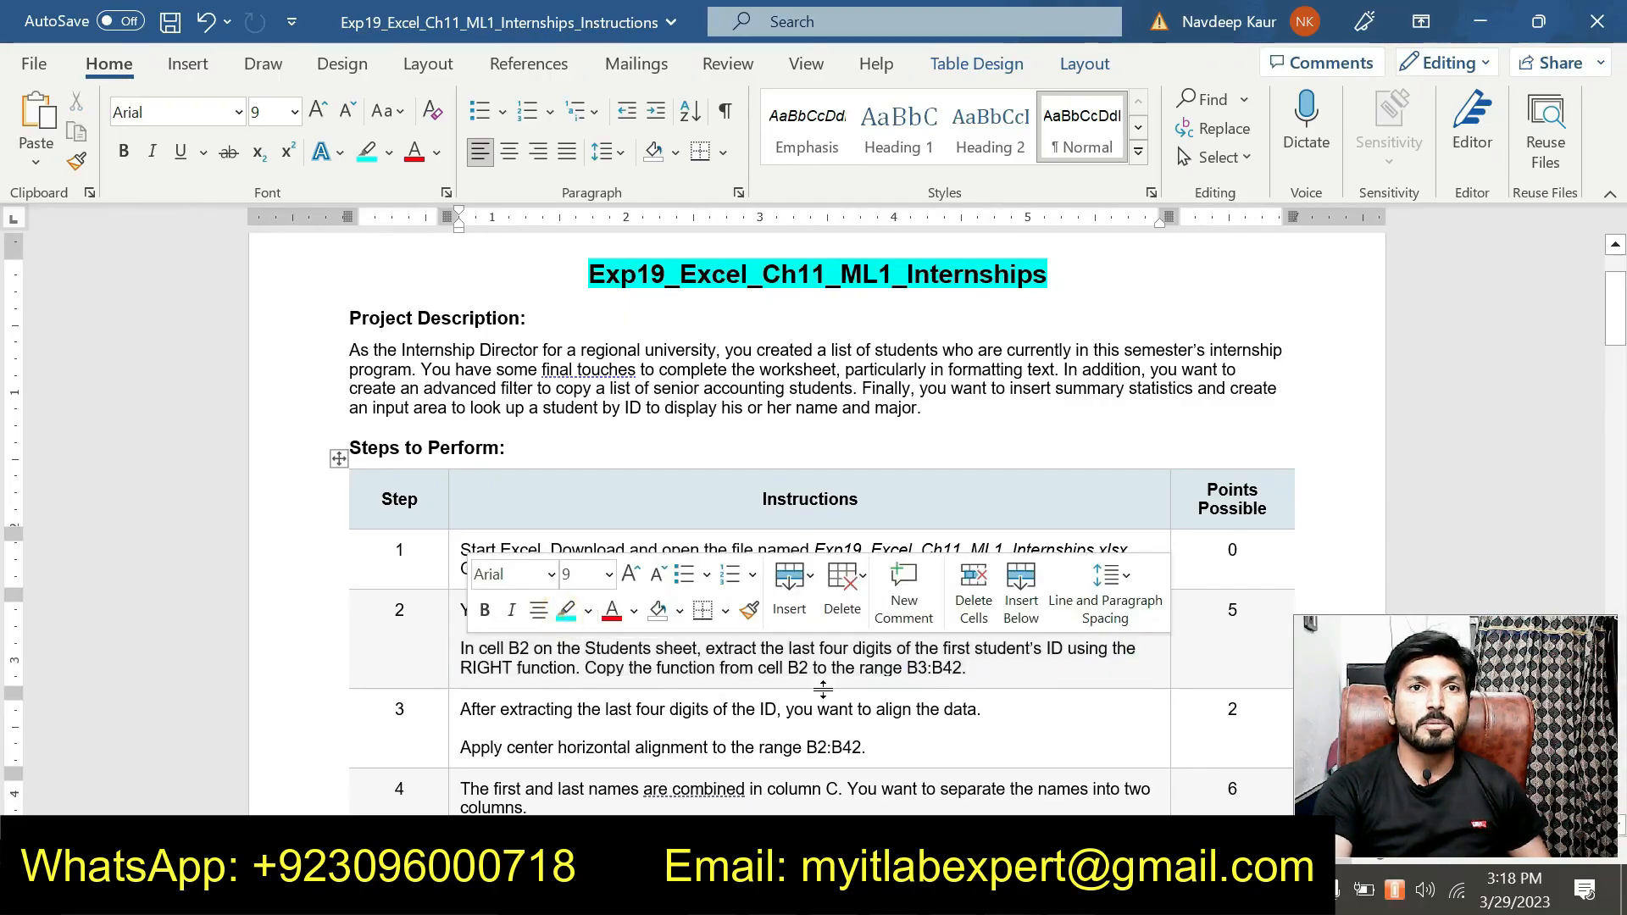
# Step: Highlight step 3's instruction to center the range B2:B42 horizontally in turquoise and read through it
pyautogui.scroll(-1, 829, 688)
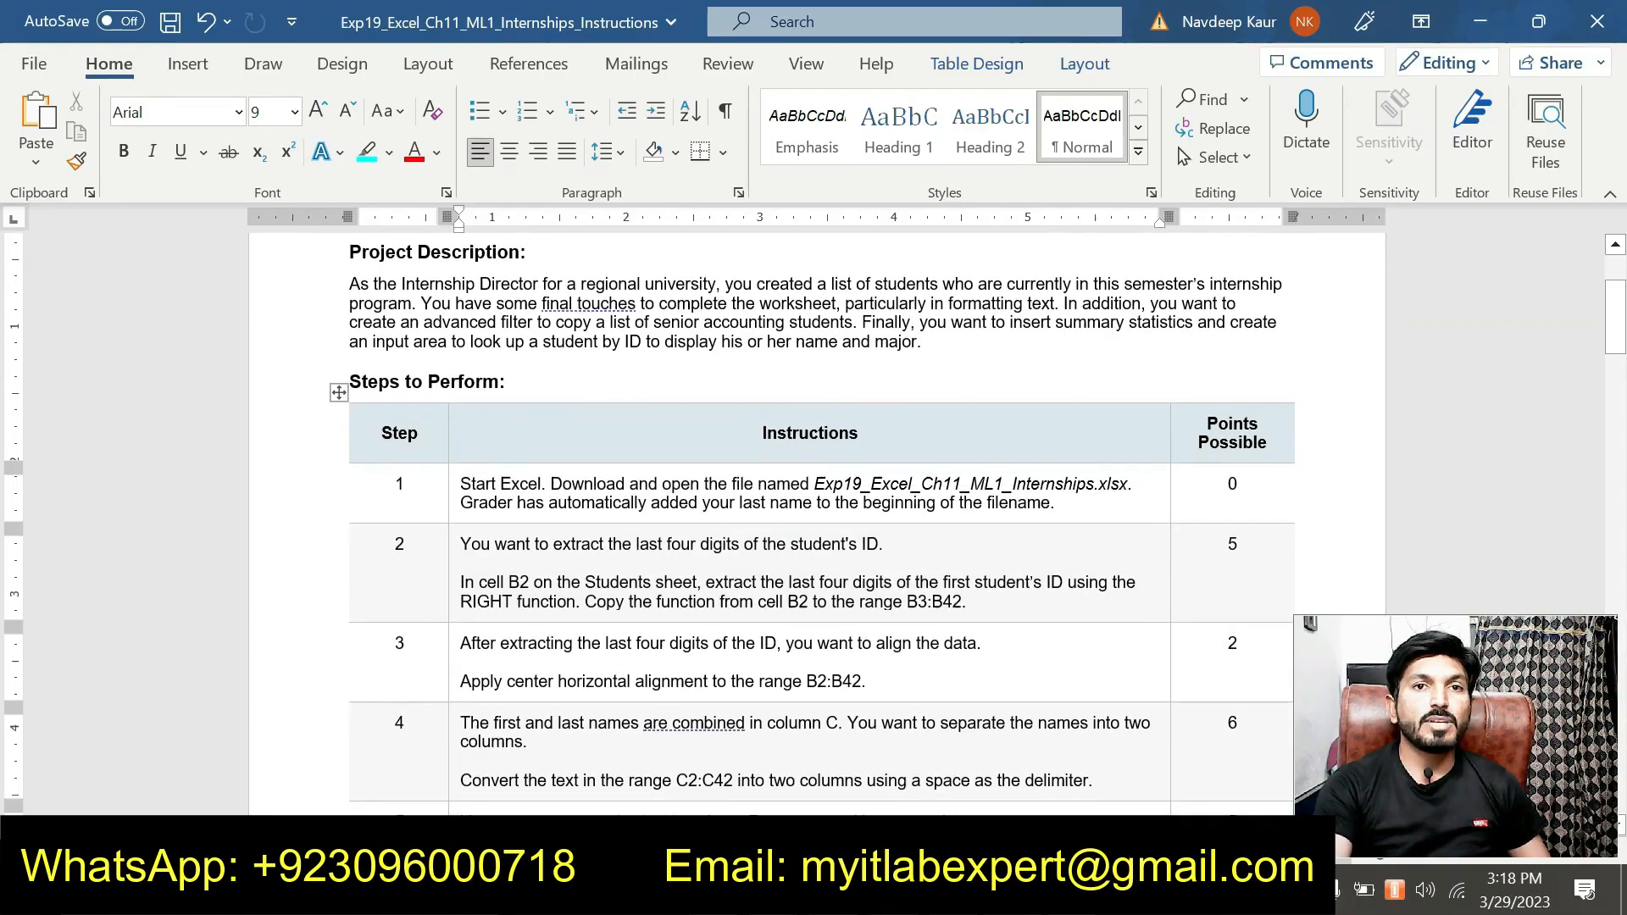
pyautogui.moveTo(867, 681); pyautogui.dragTo(460, 682)
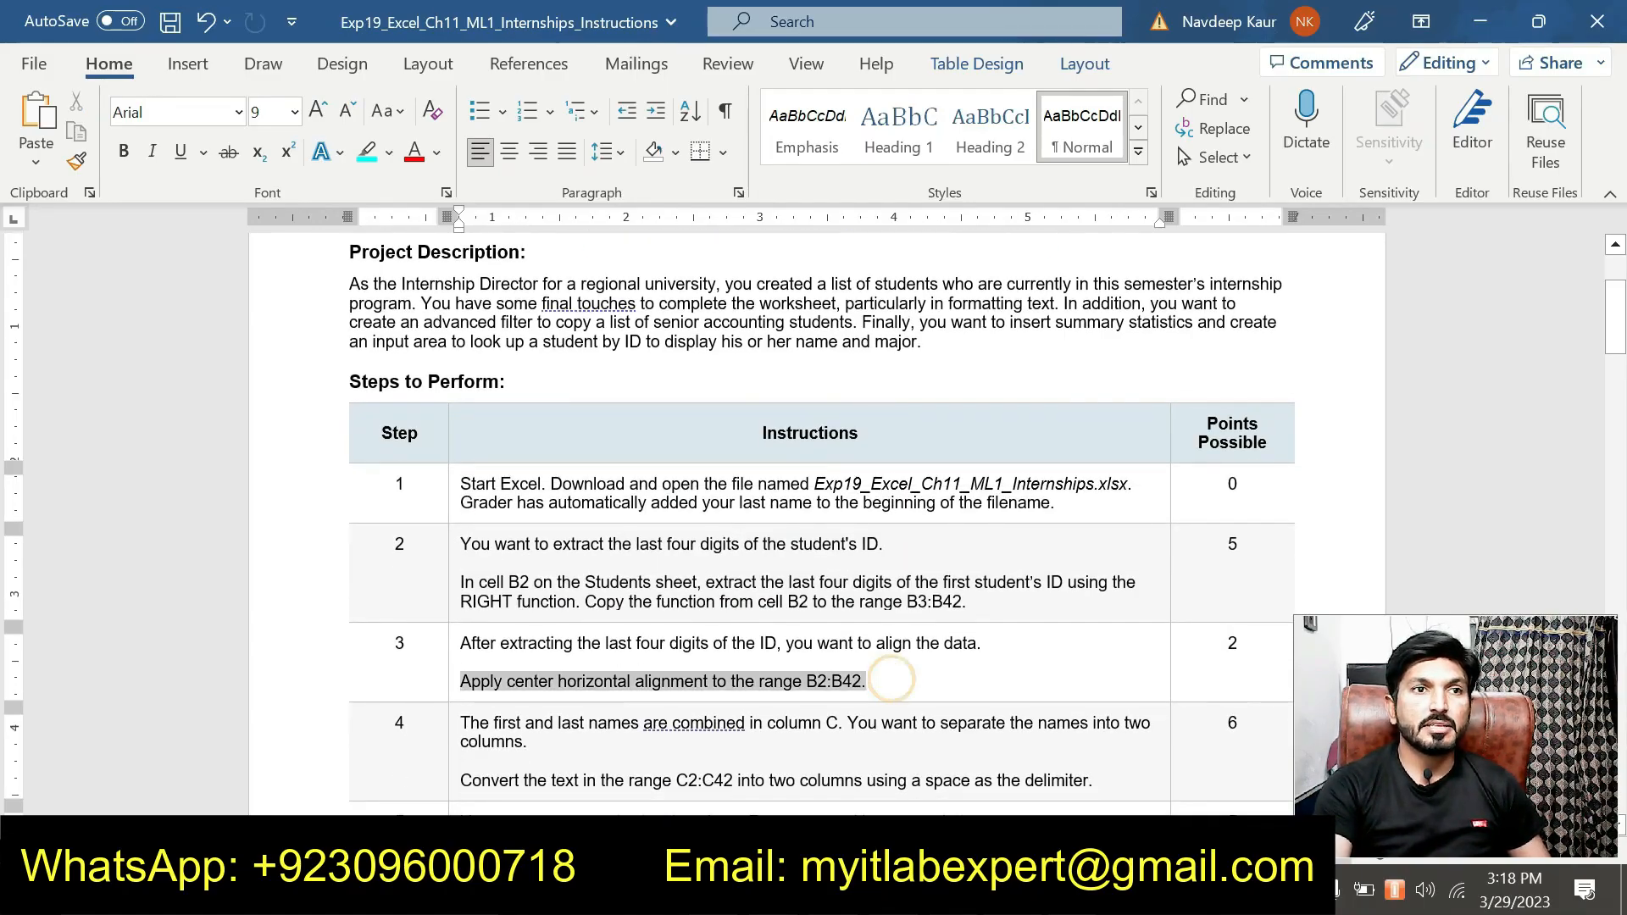
pyautogui.click(549, 648)
pyautogui.scroll(-3, 752, 703)
pyautogui.scroll(3, 752, 703)
pyautogui.scroll(2, 752, 702)
pyautogui.scroll(-1, 752, 703)
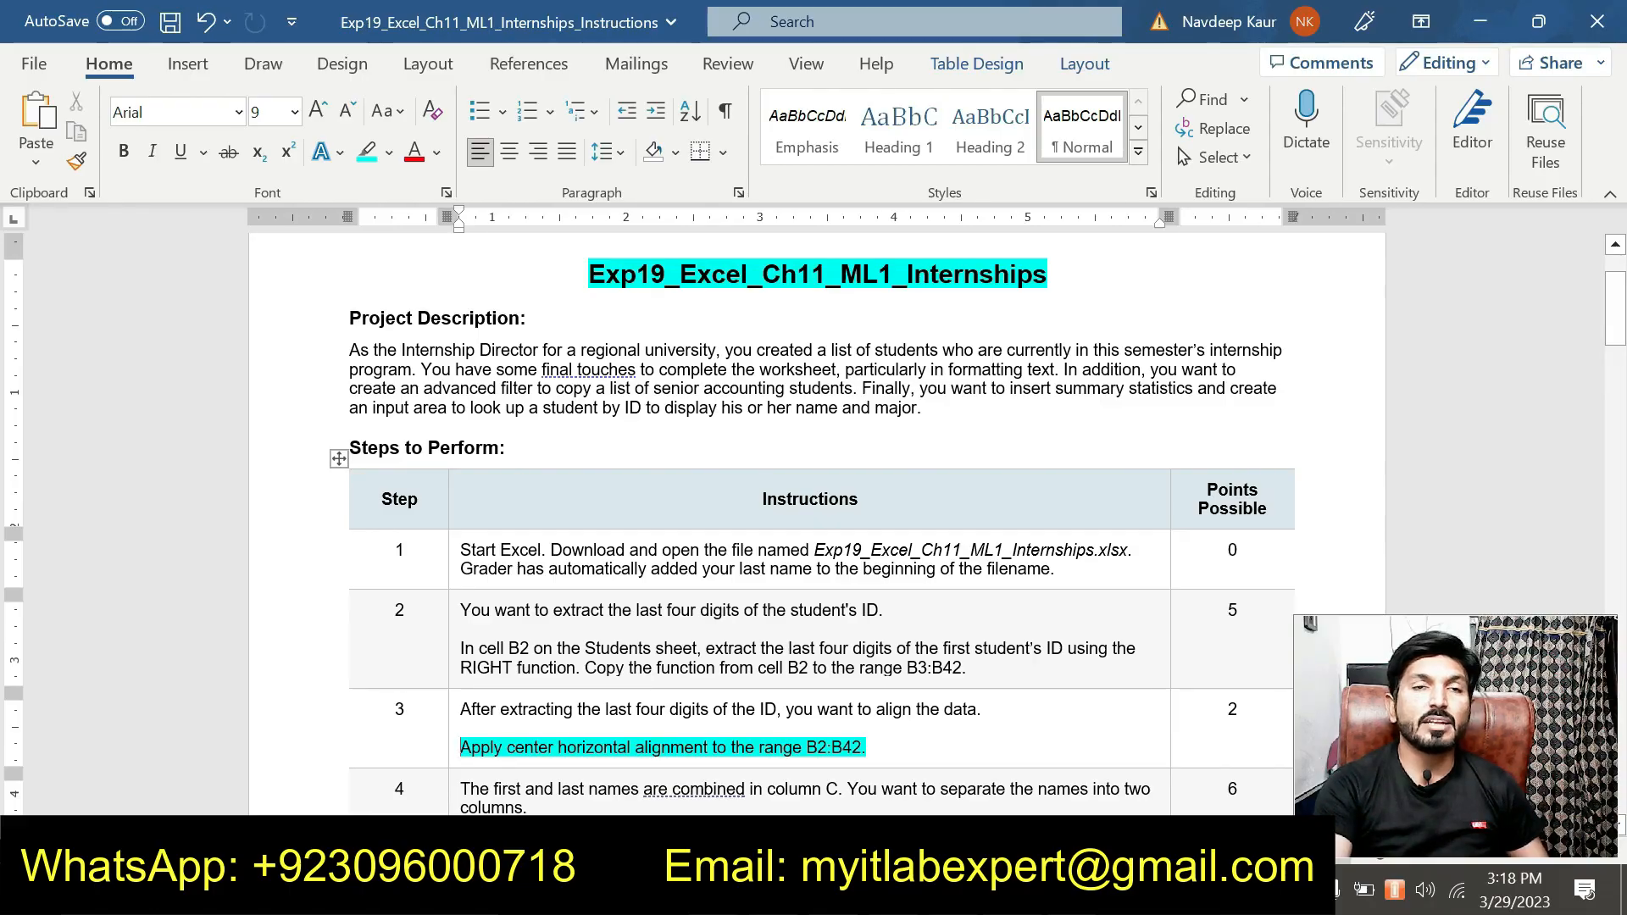
pyautogui.scroll(2, 813, 509)
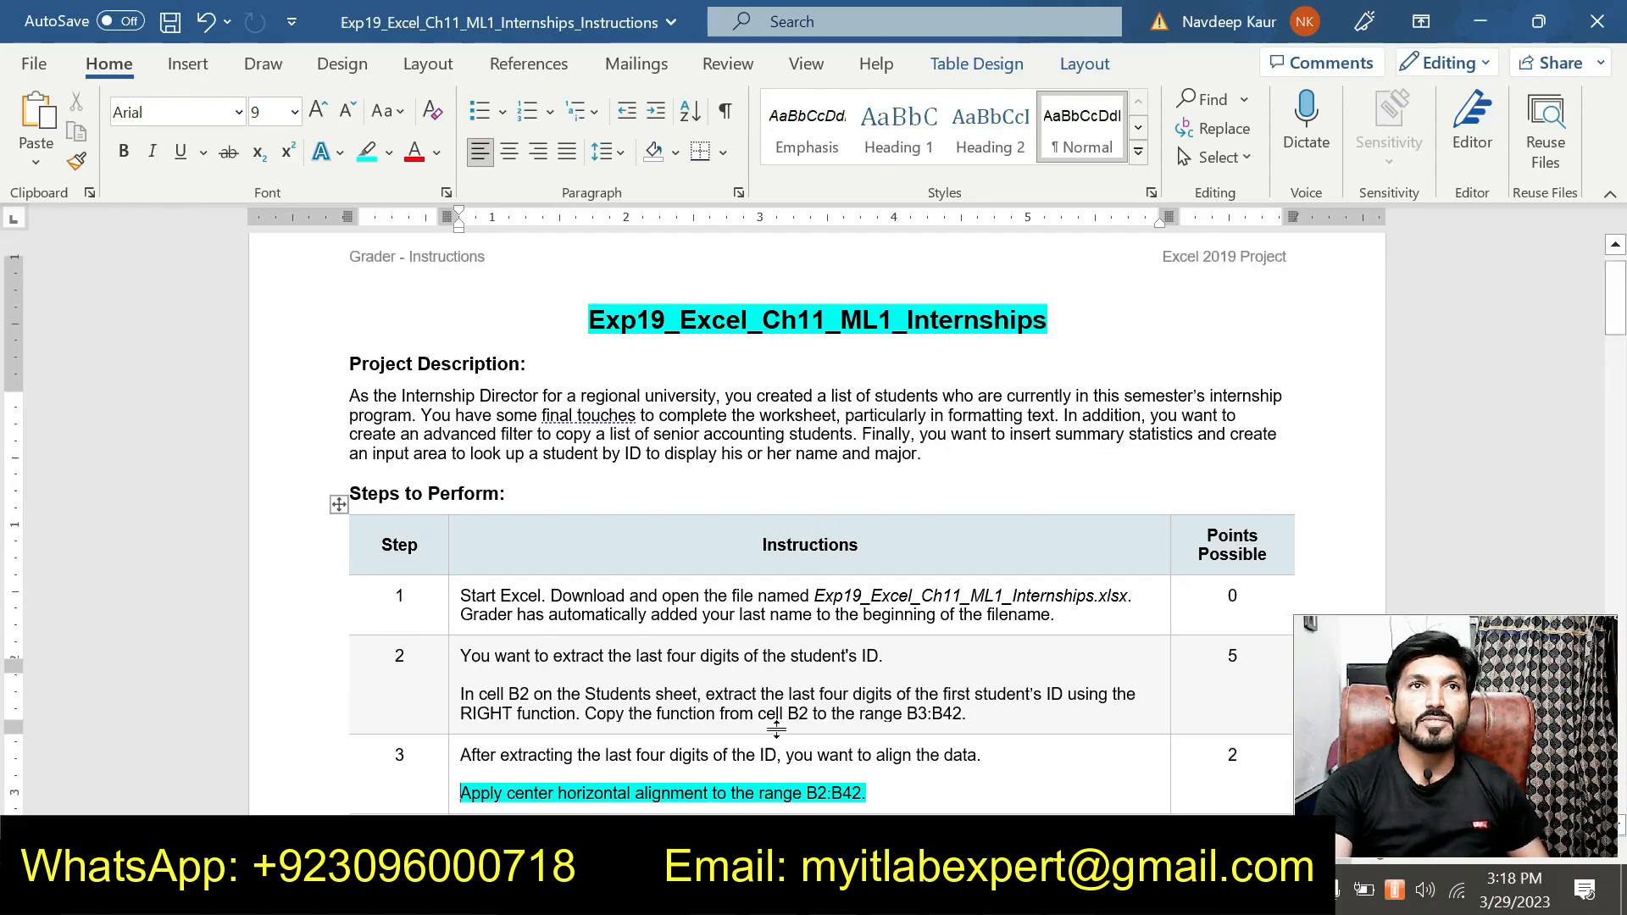
pyautogui.scroll(-3, 814, 509)
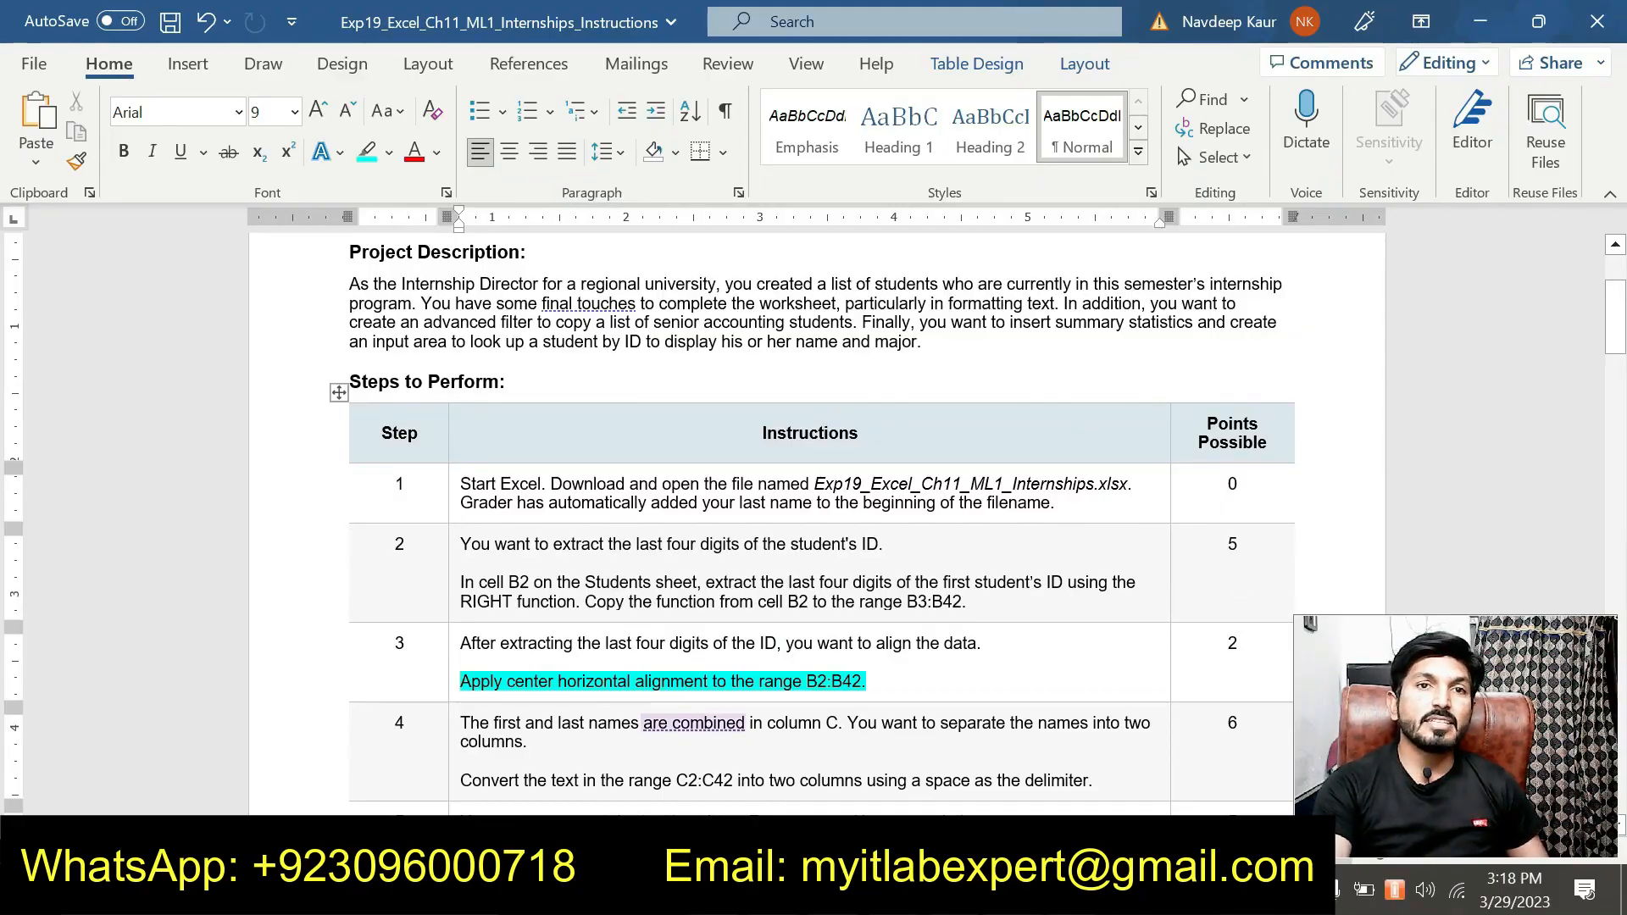
pyautogui.scroll(-1, 593, 704)
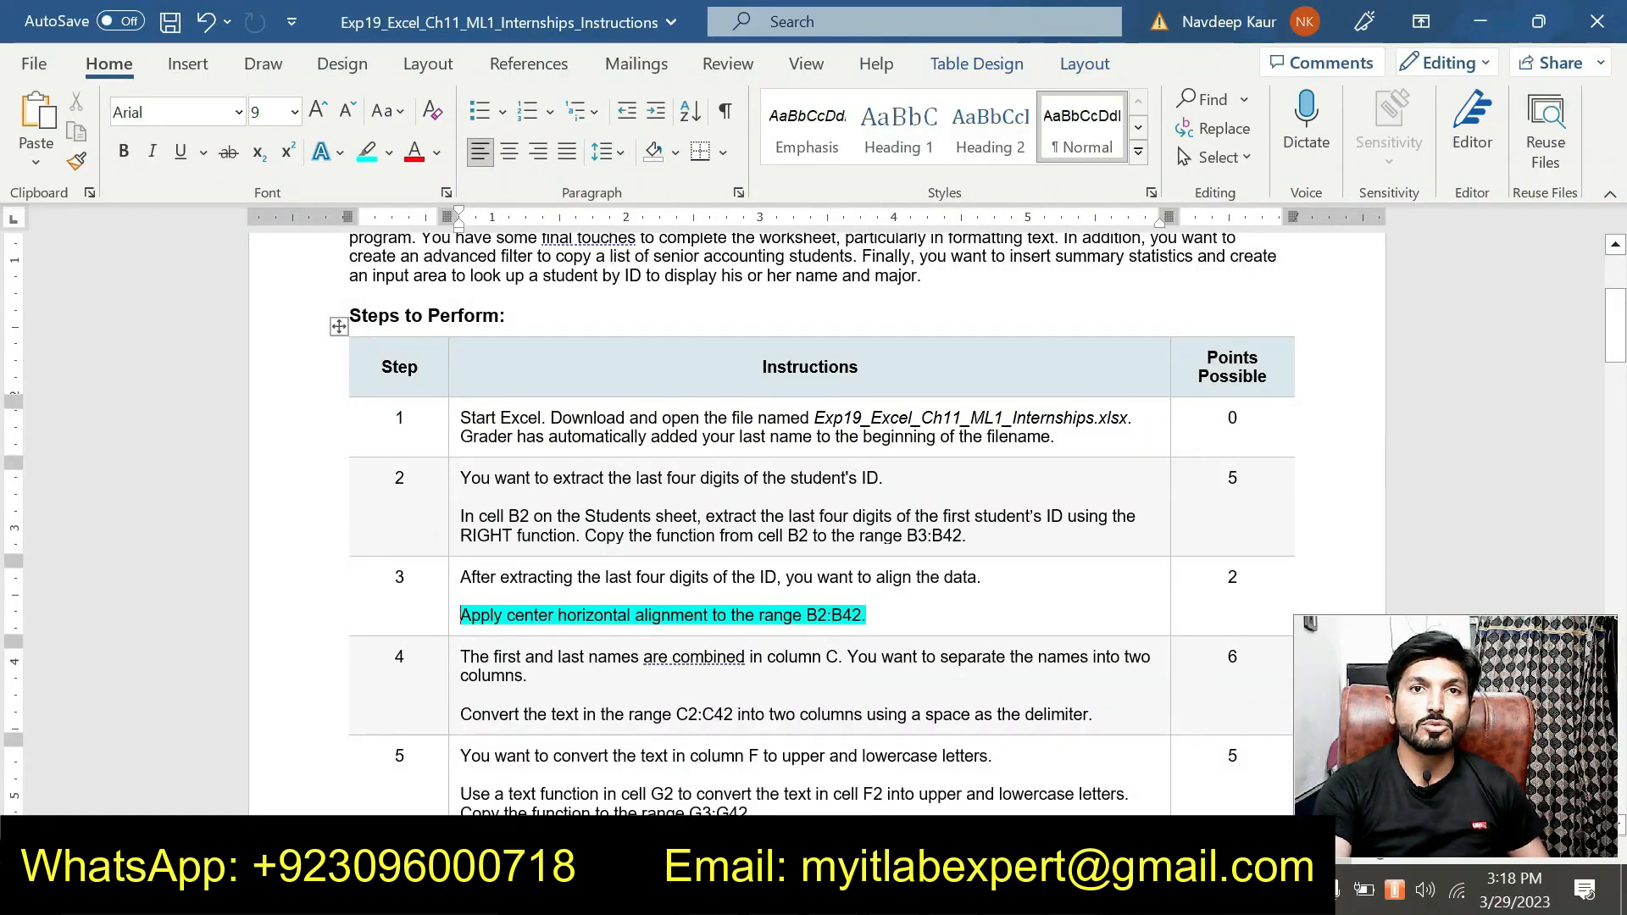
# Step: Copy the range reference B2:B42 from step 3 and use it to select those cells in the Excel workbook
pyautogui.moveTo(806, 616); pyautogui.dragTo(861, 615)
pyautogui.hotkey('ctrl', 'c')
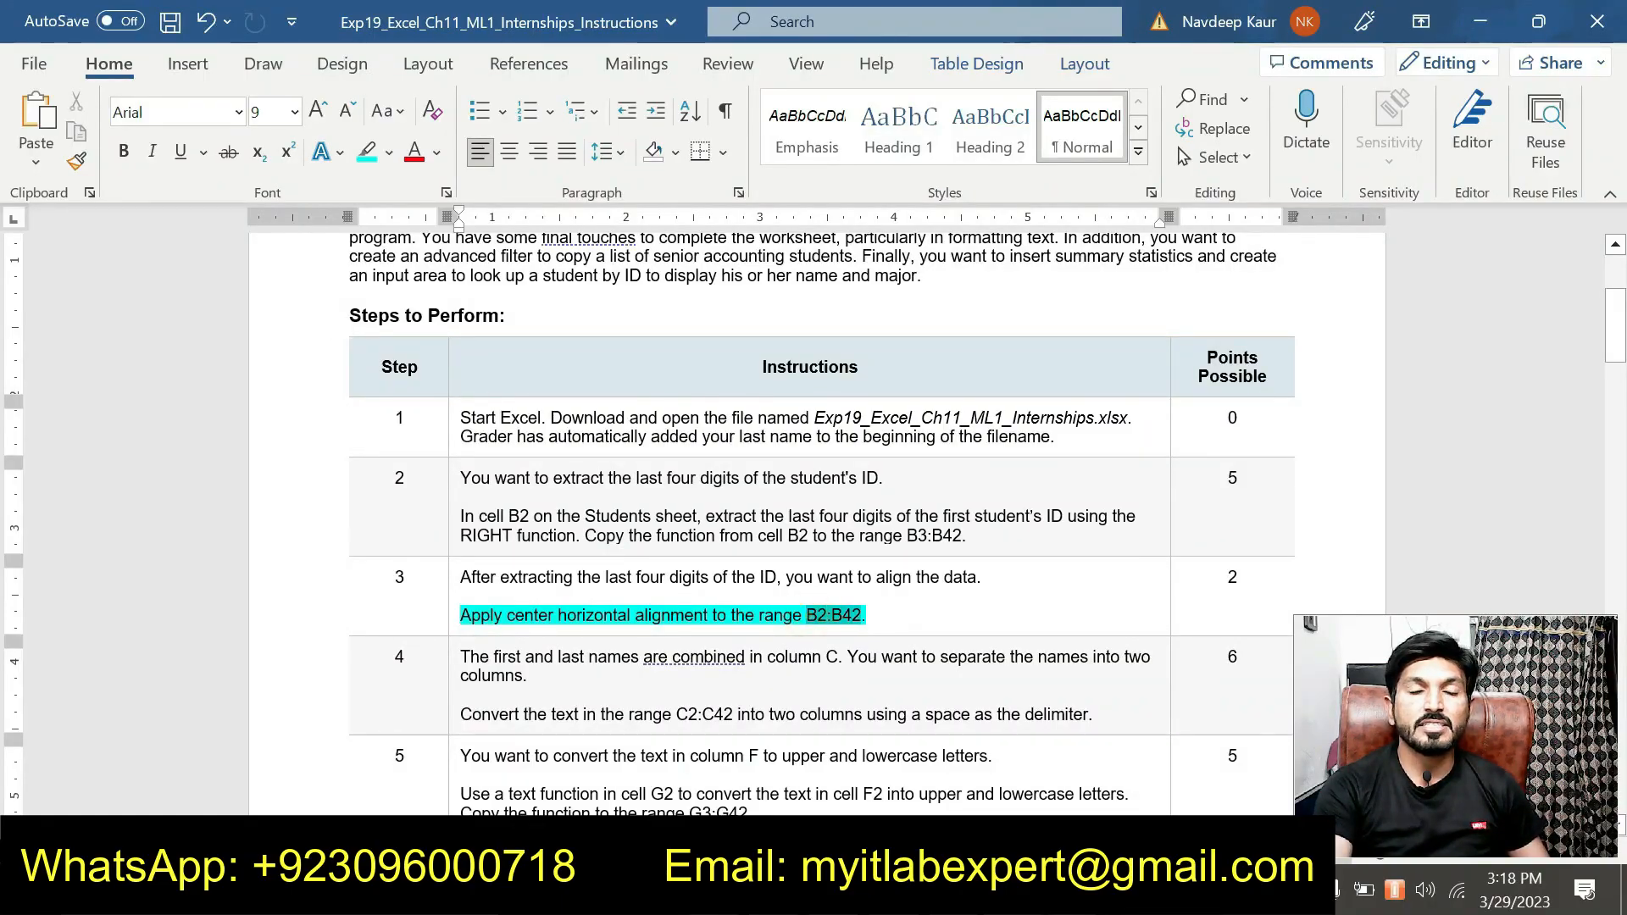
pyautogui.scroll(3, 814, 508)
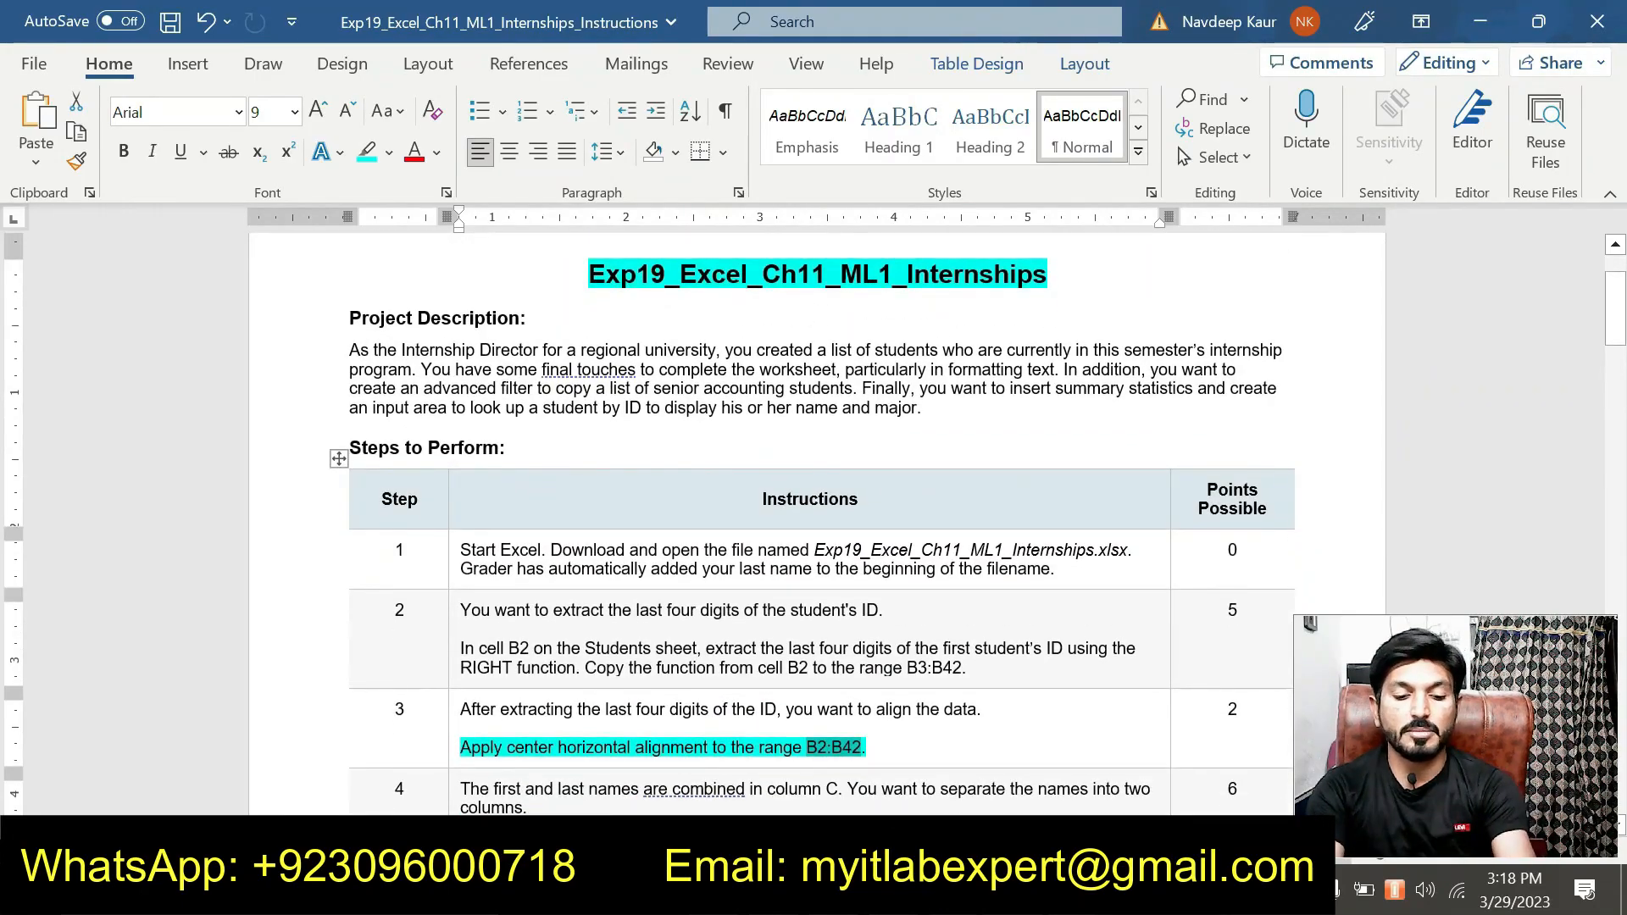
pyautogui.hotkey('alt', 'Tab')
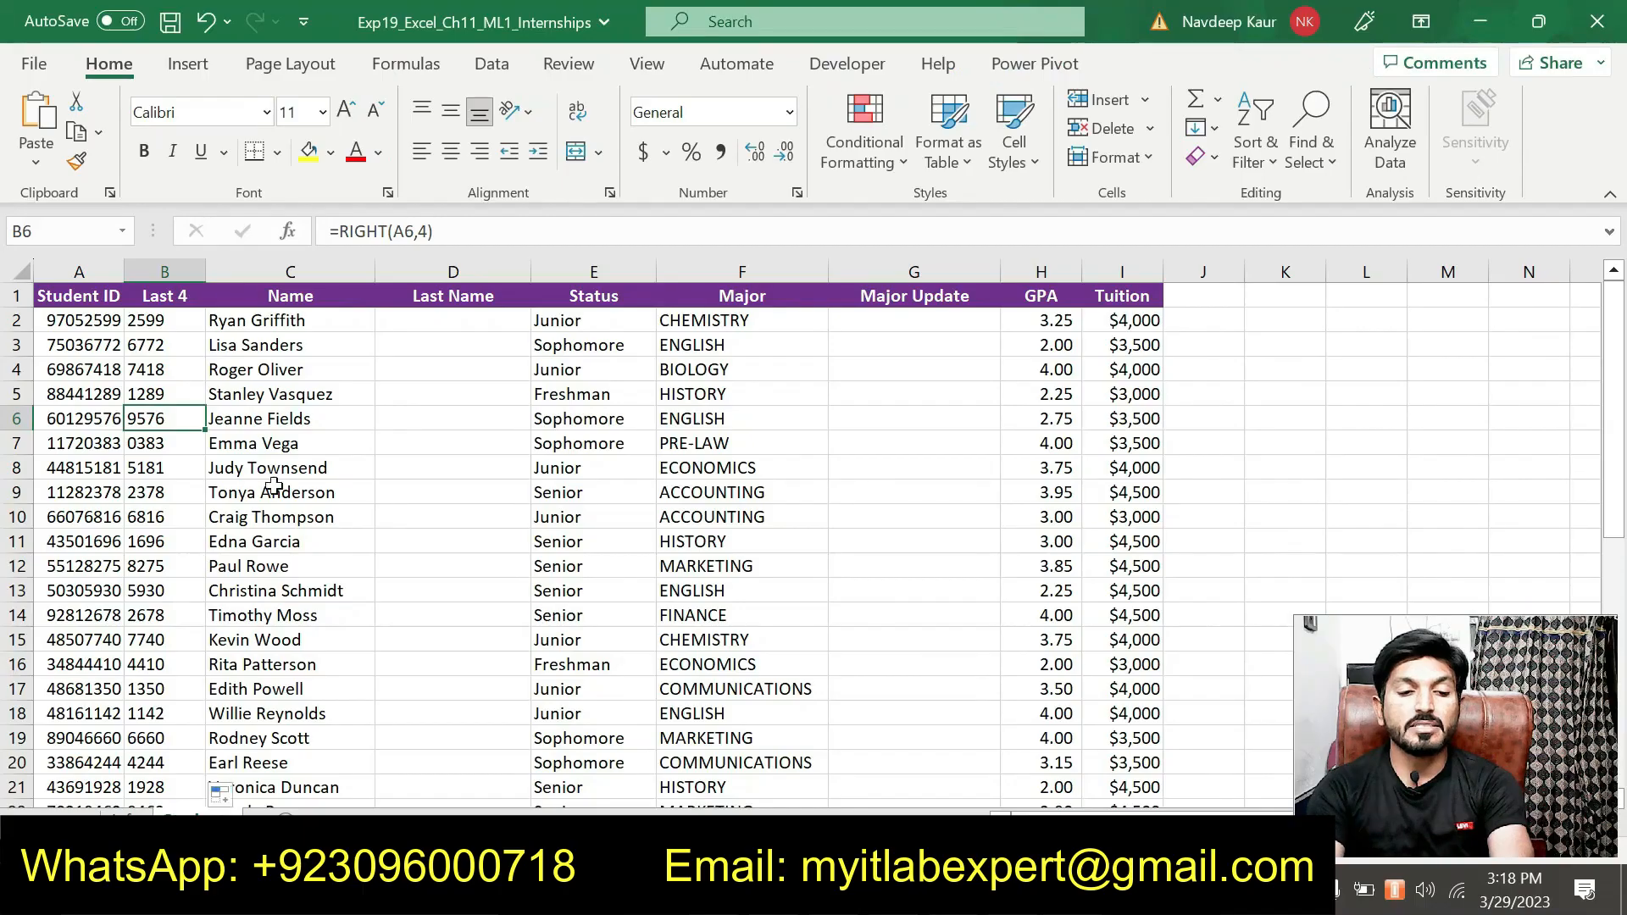
pyautogui.click(65, 232)
pyautogui.hotkey('ctrl', 'v')
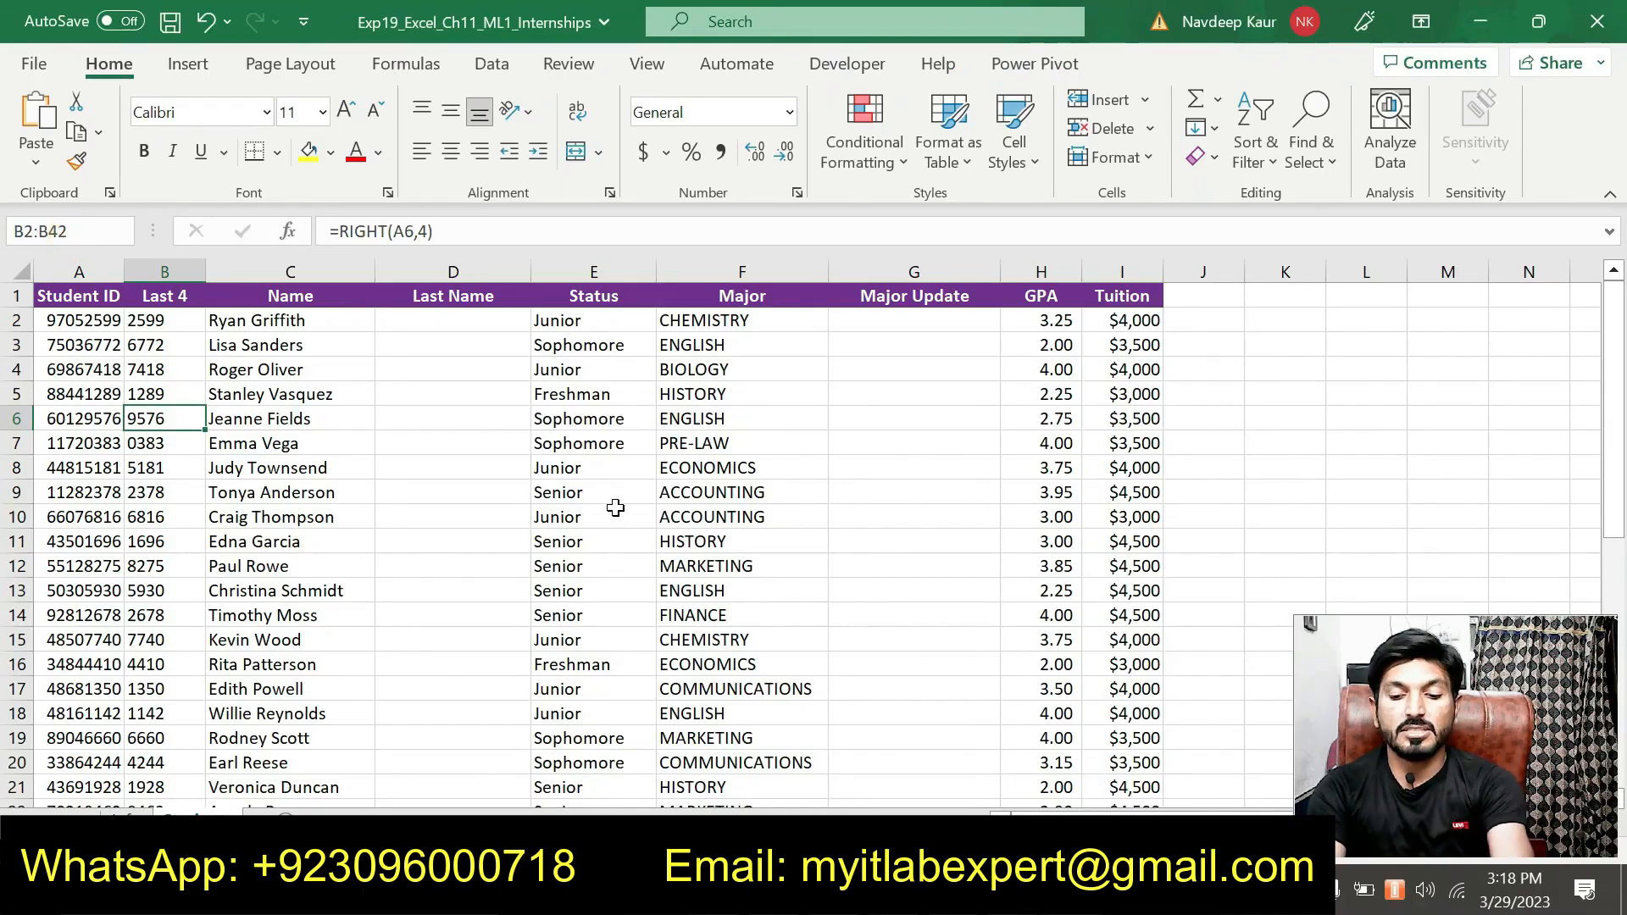
pyautogui.press('Return')
pyautogui.scroll(1, 240, 475)
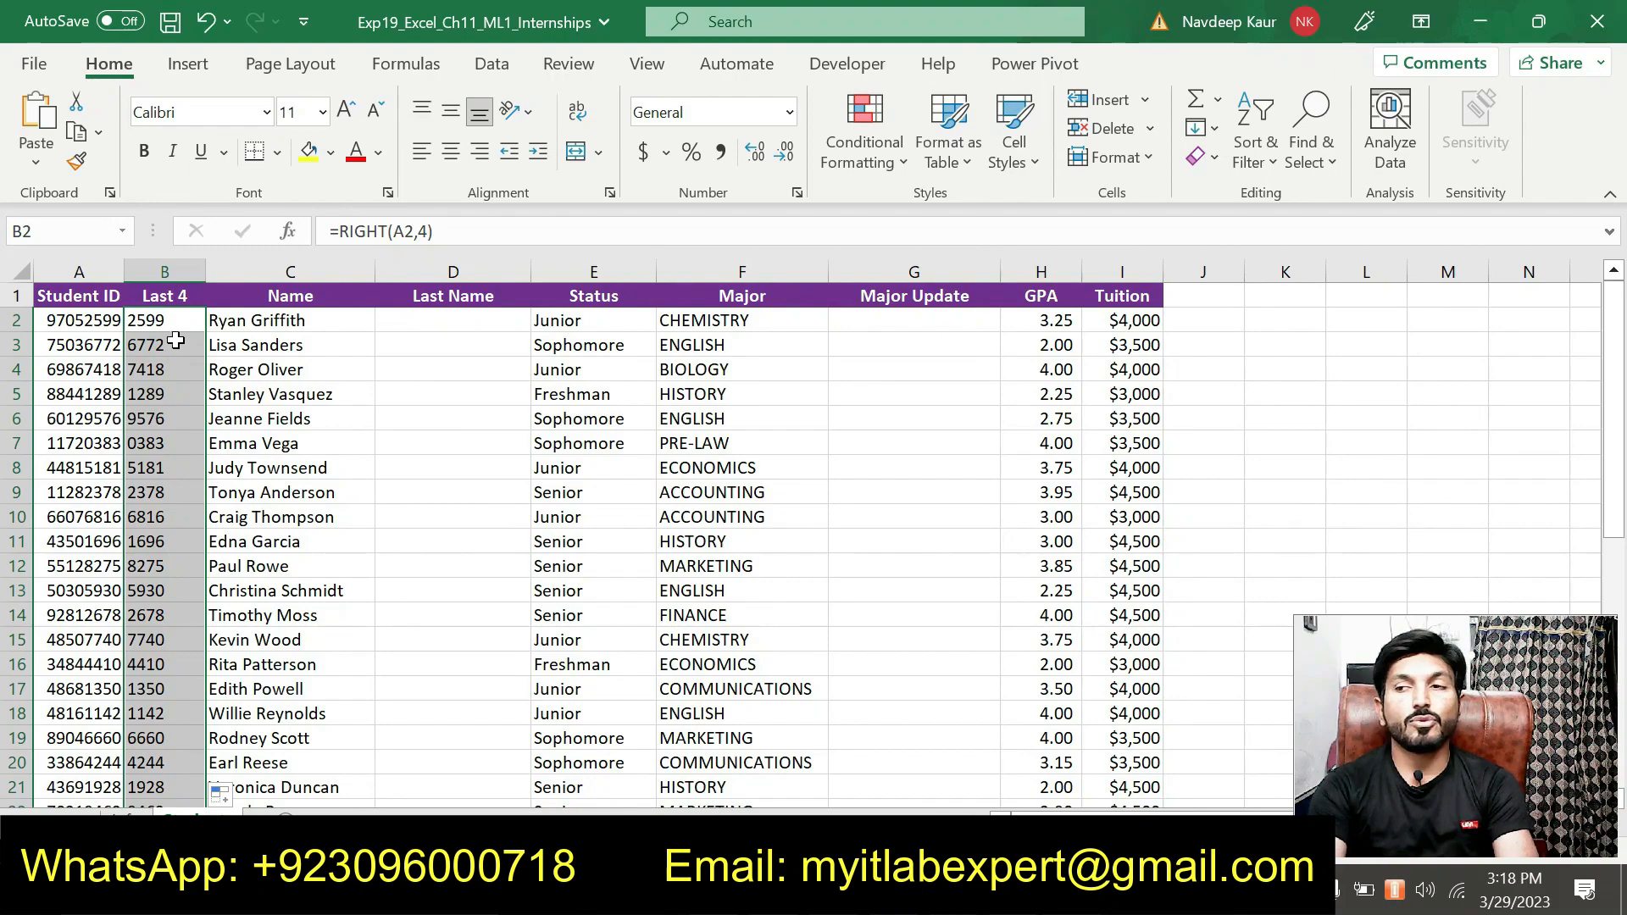
pyautogui.scroll(-7, 176, 328)
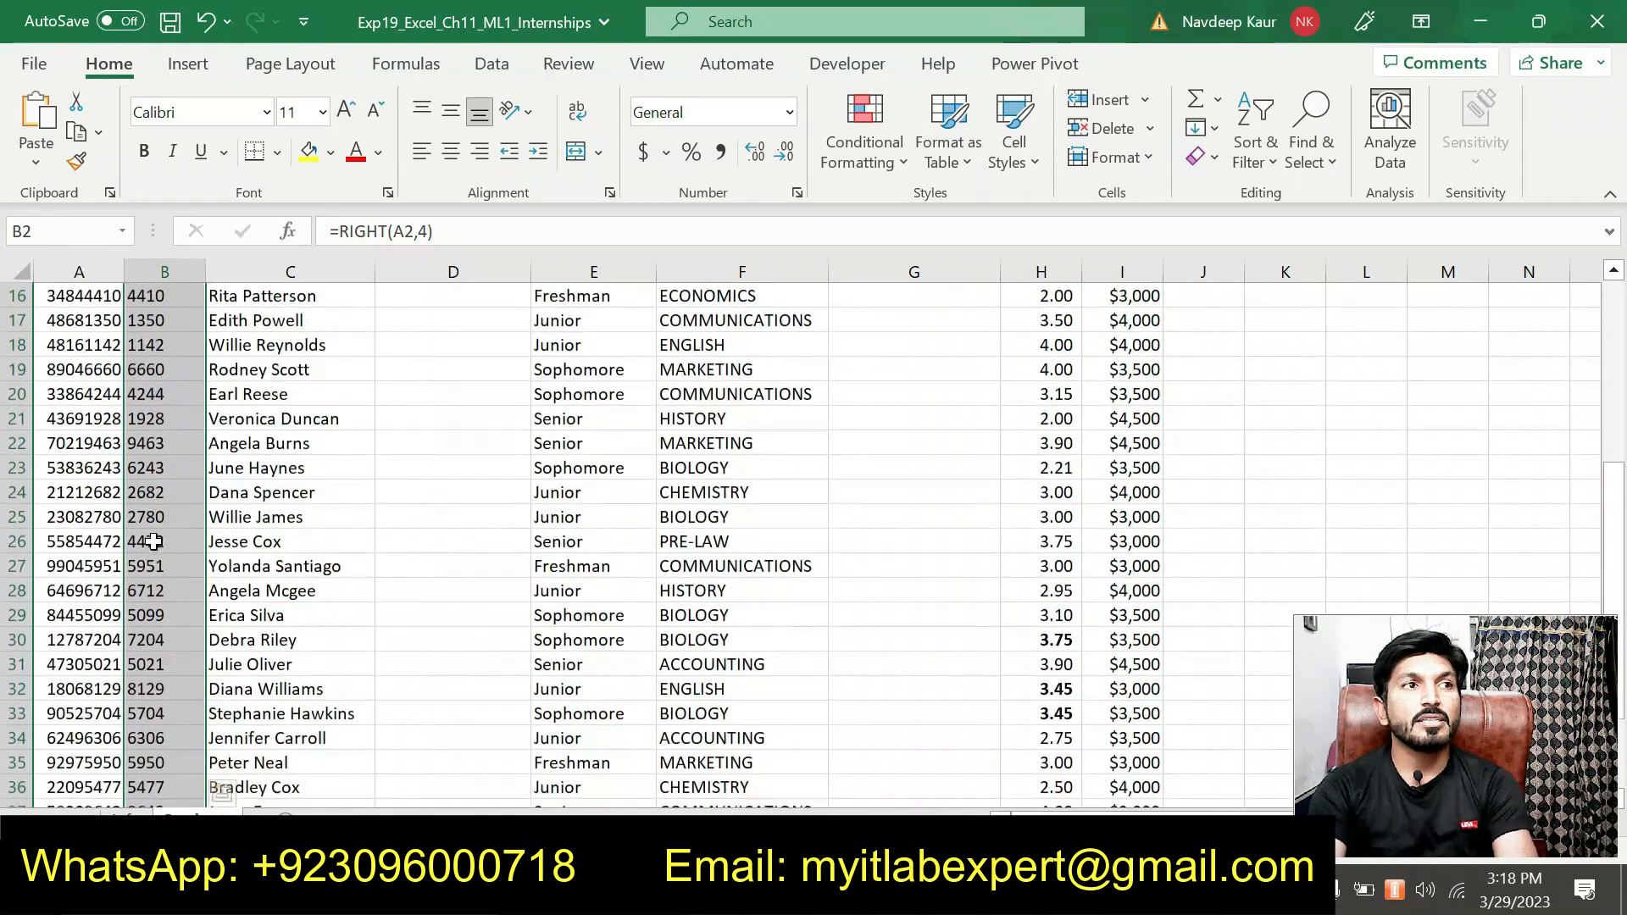
pyautogui.scroll(7, 152, 543)
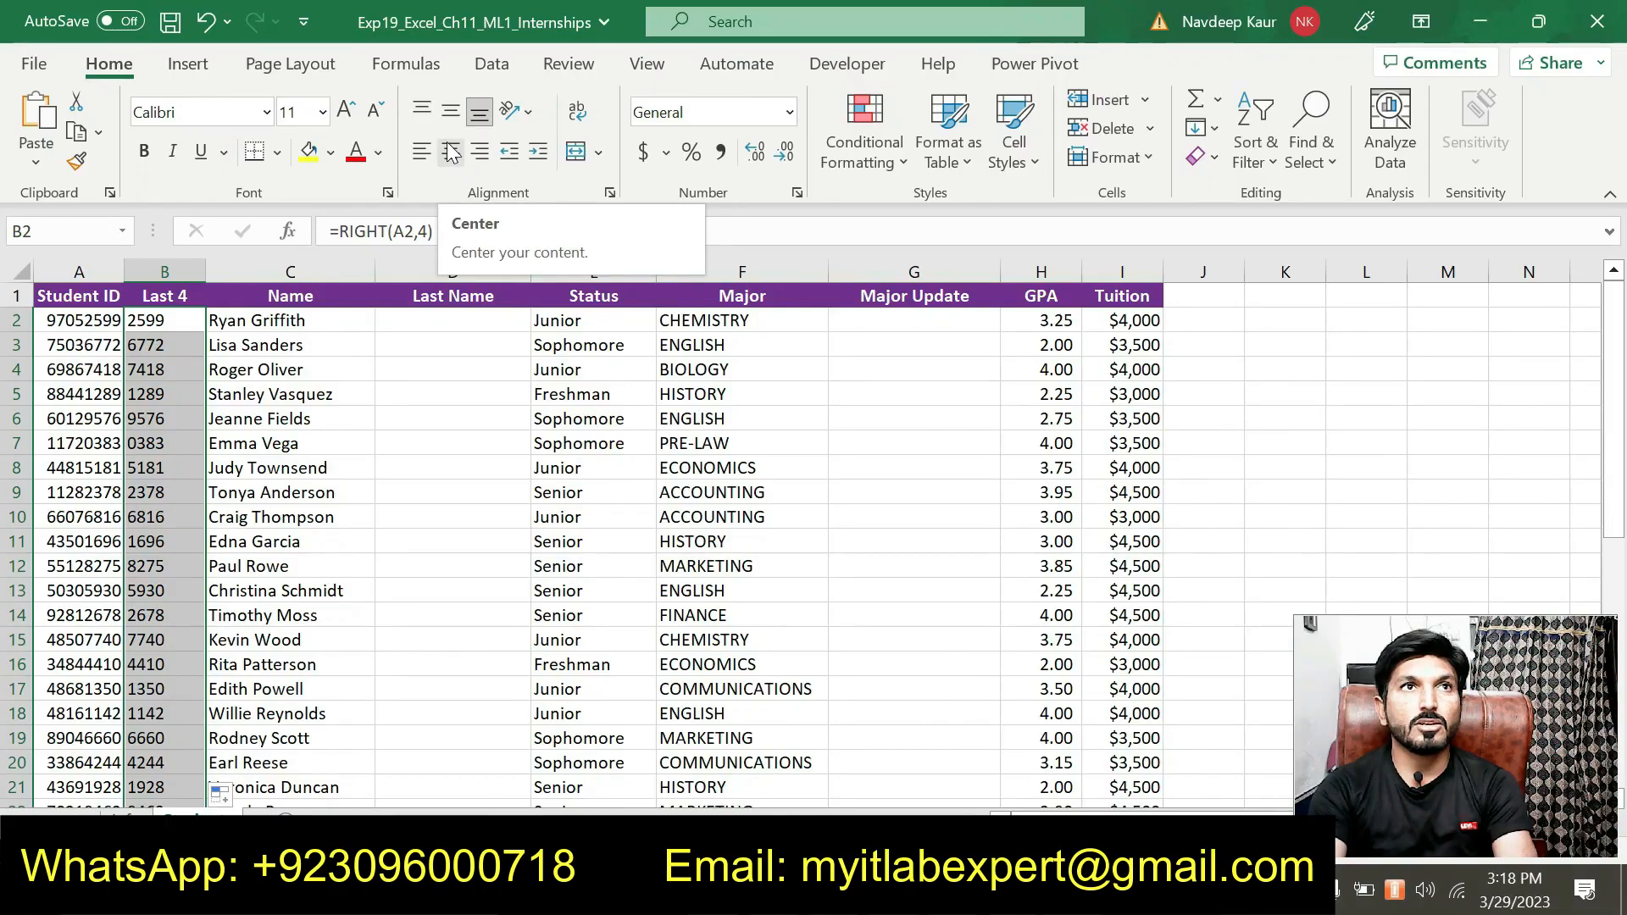
# Step: Apply center horizontal alignment to the selected Last 4 values in B2:B42 and check the column down to its last row
pyautogui.click(451, 152)
pyautogui.scroll(-4, 208, 371)
pyautogui.scroll(4, 185, 436)
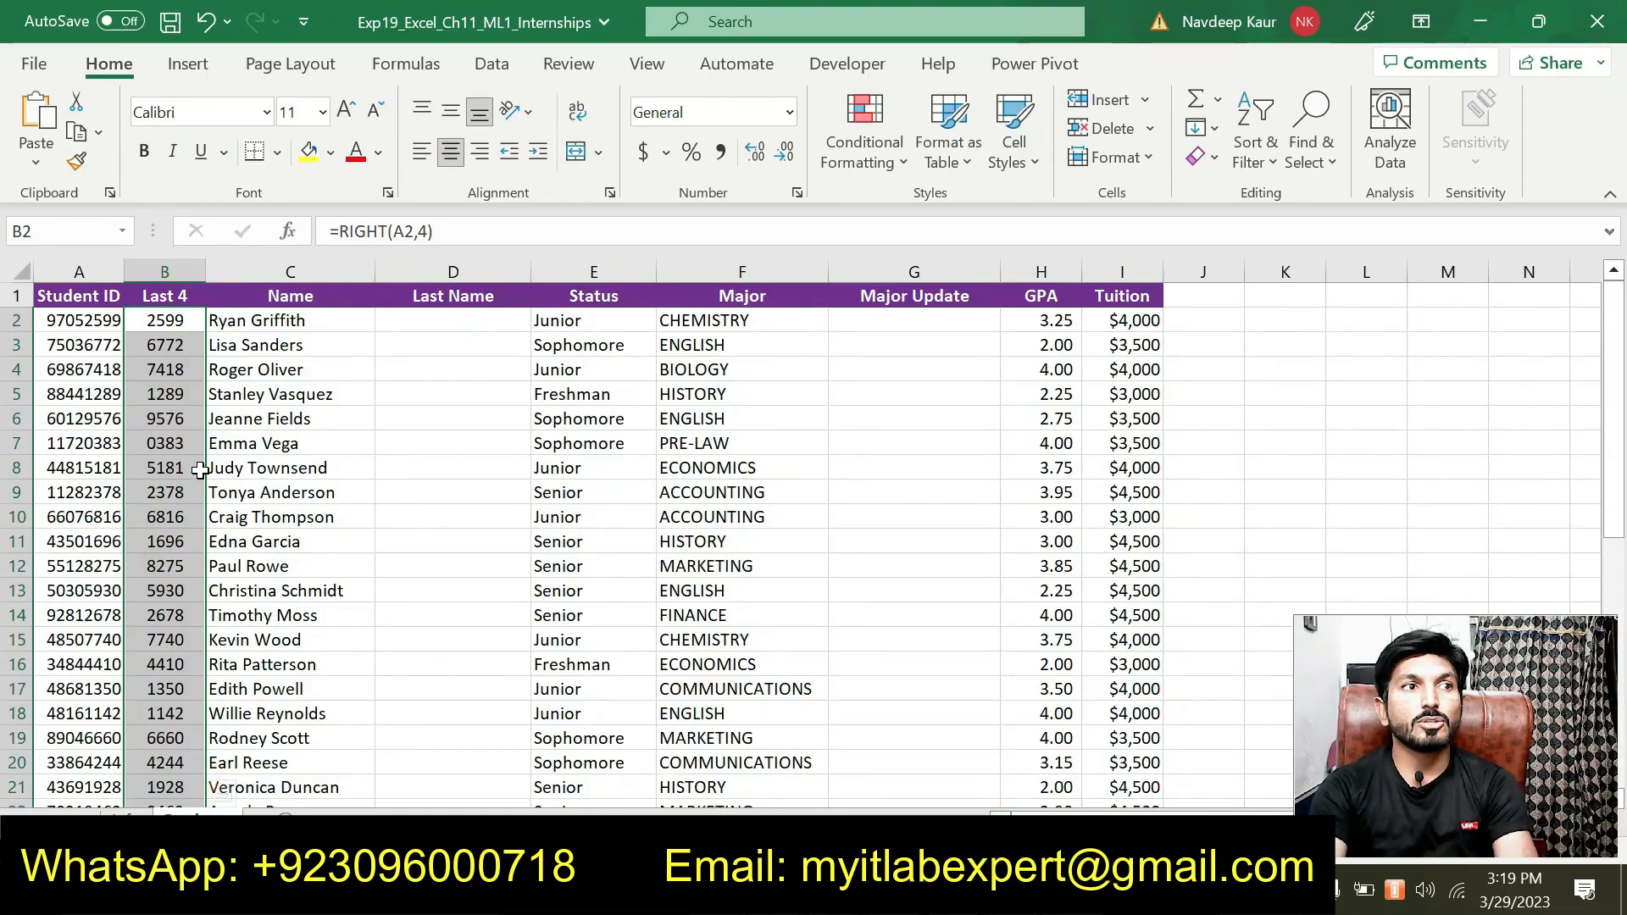
pyautogui.scroll(-12, 199, 347)
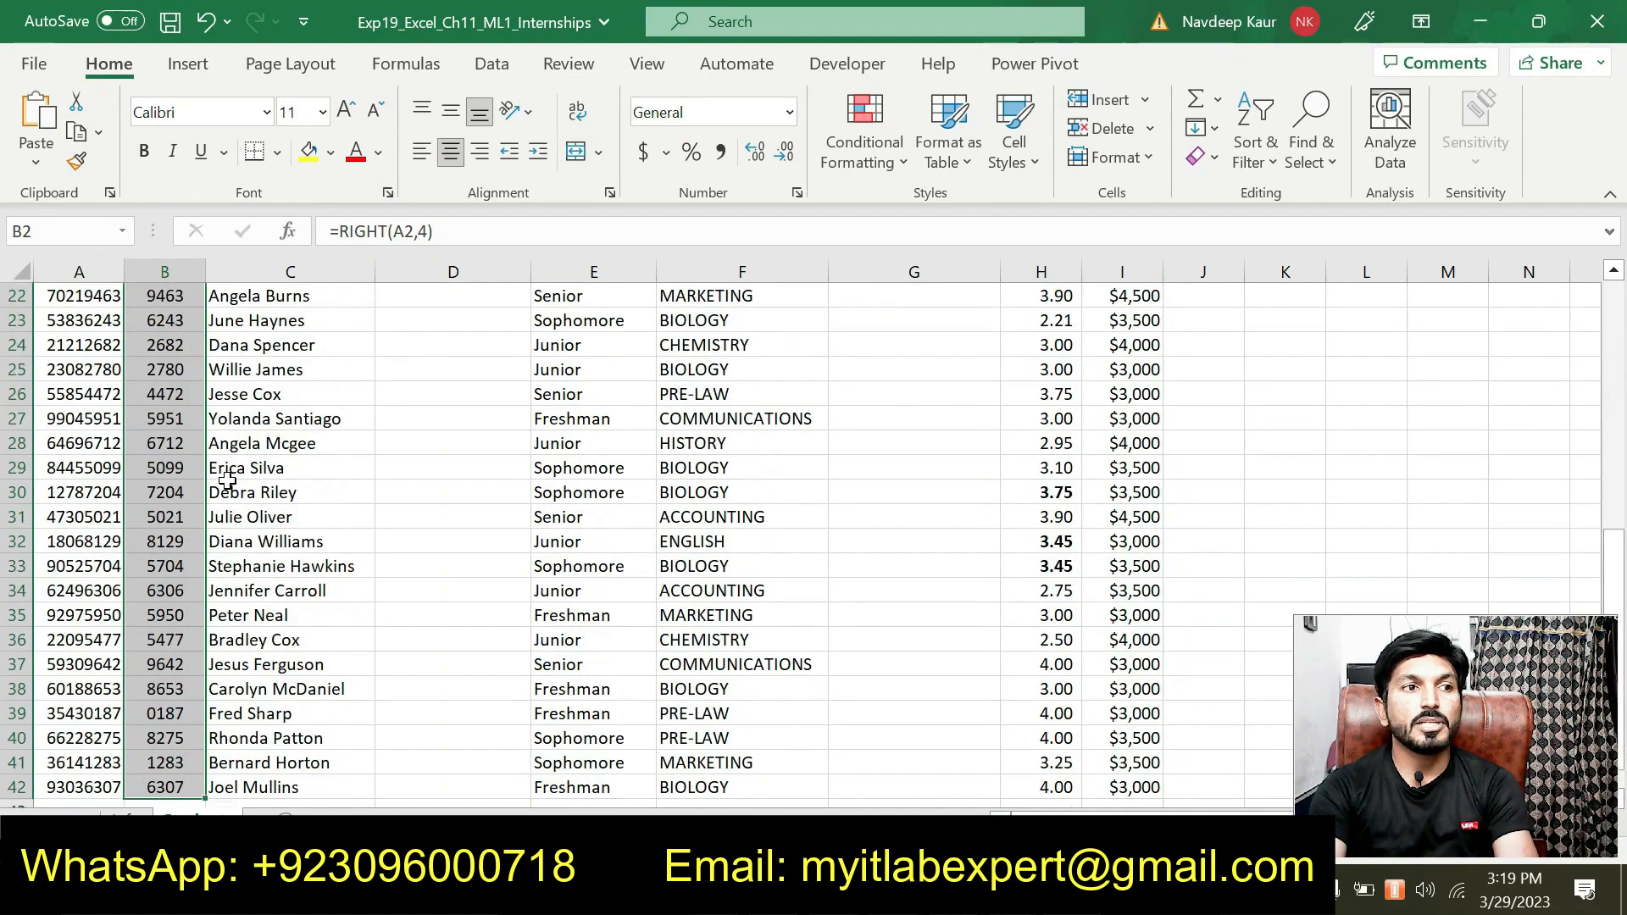
pyautogui.scroll(-1, 227, 485)
pyautogui.scroll(1, 225, 484)
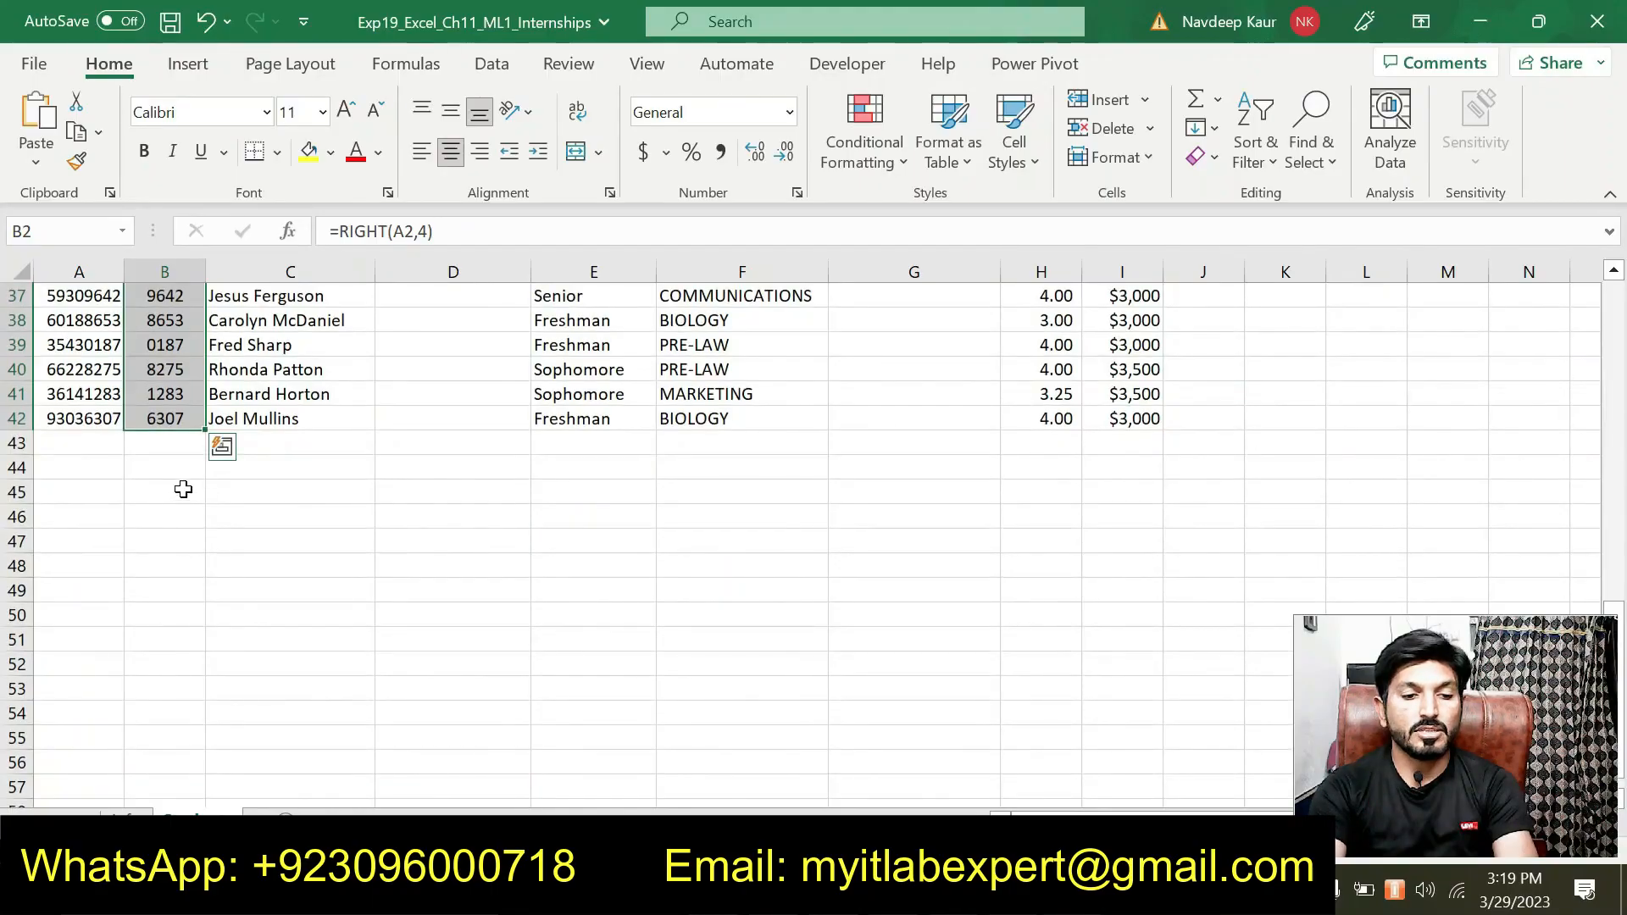
pyautogui.scroll(3, 198, 450)
pyautogui.scroll(9, 198, 450)
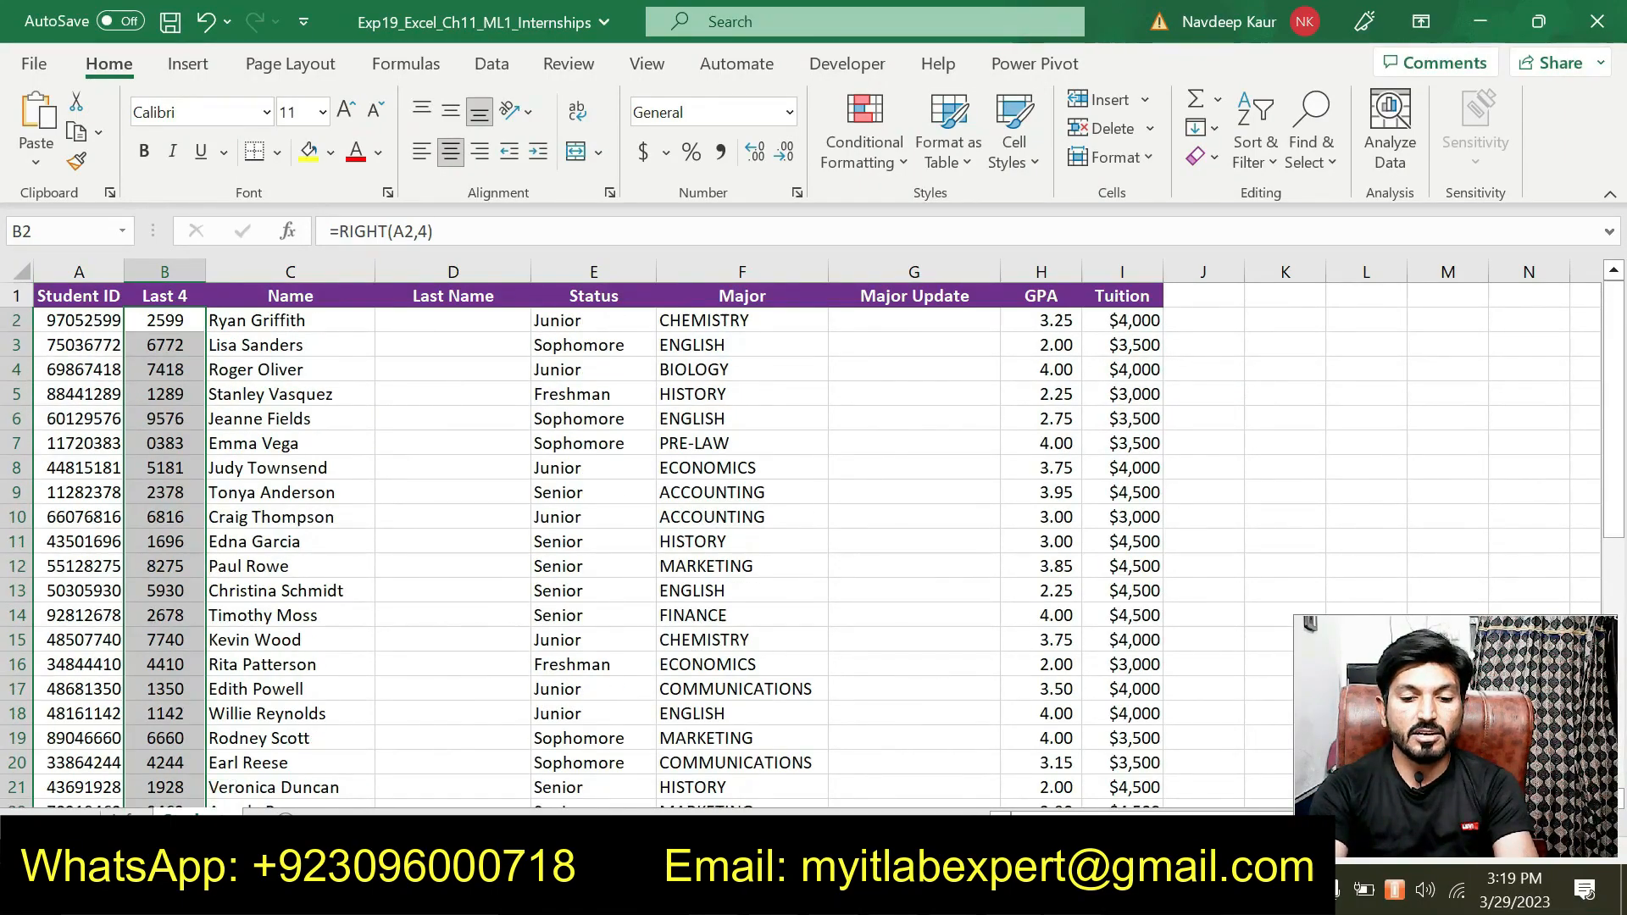
# Step: Switch to the Word instructions, remove the highlight from step 3's alignment instruction and close the Editor pane
pyautogui.click(957, 889)
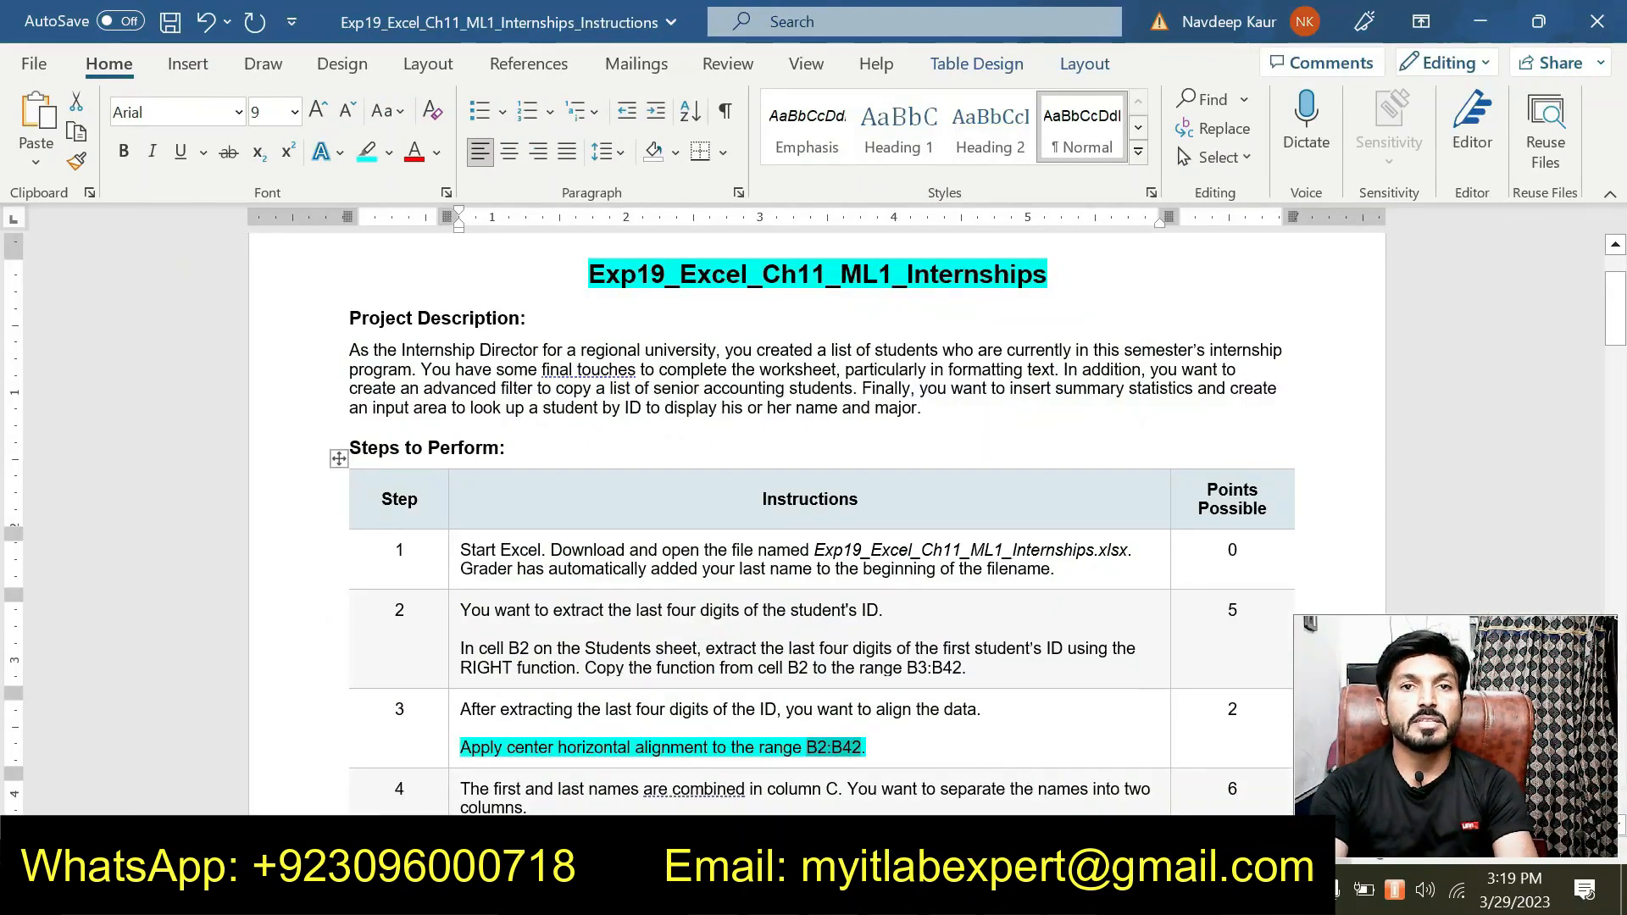
pyautogui.moveTo(865, 749); pyautogui.dragTo(462, 749)
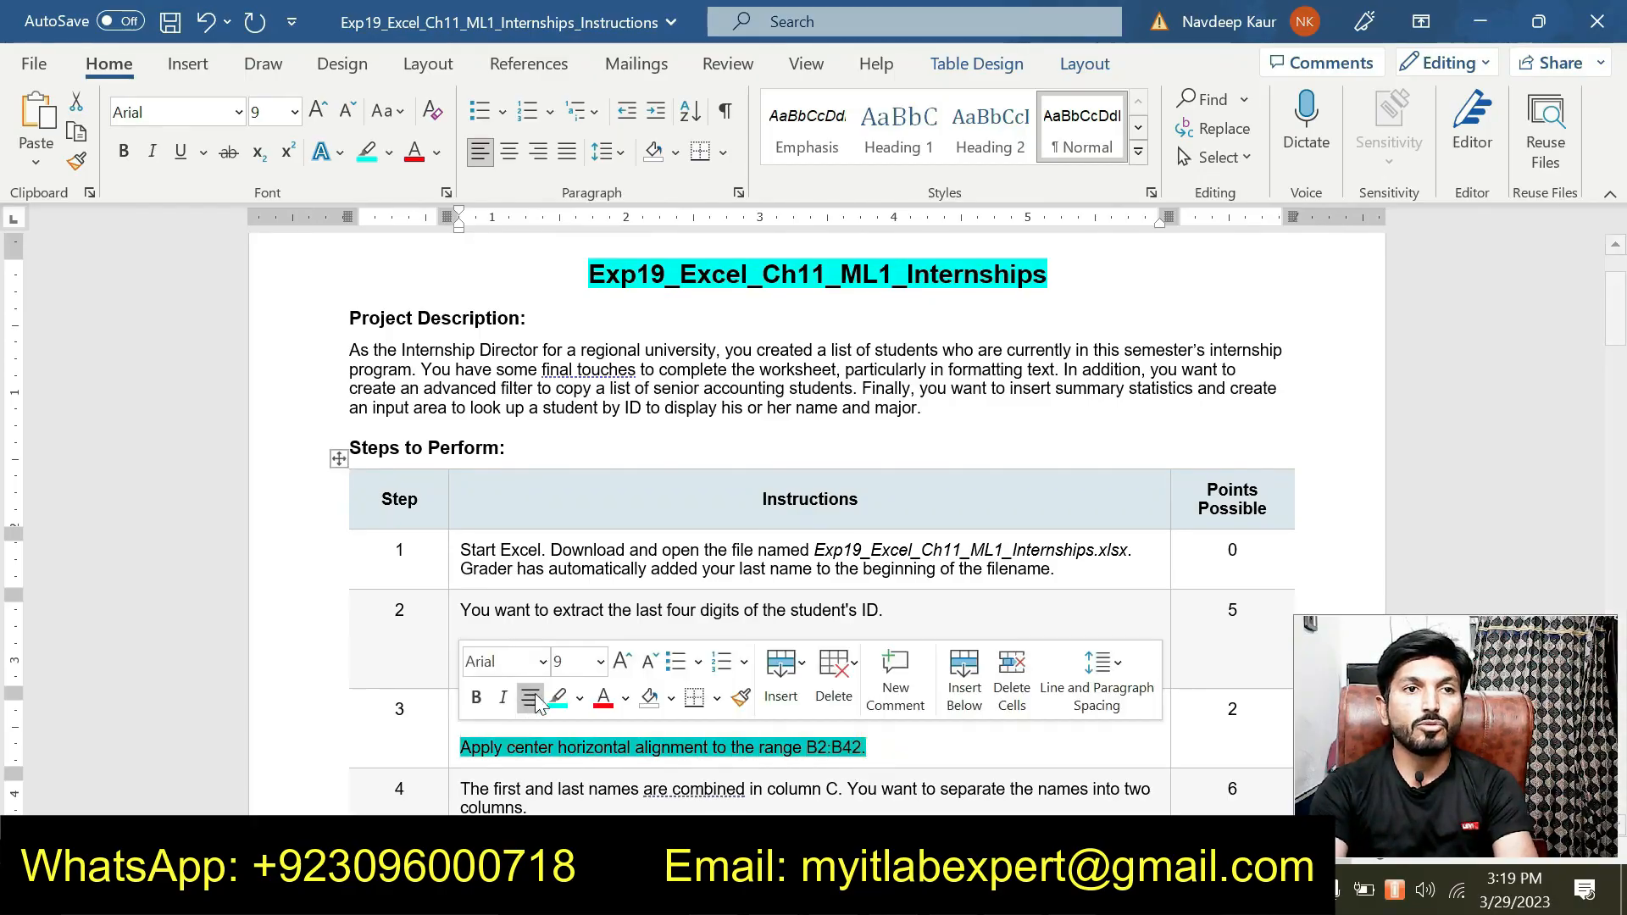
pyautogui.click(558, 693)
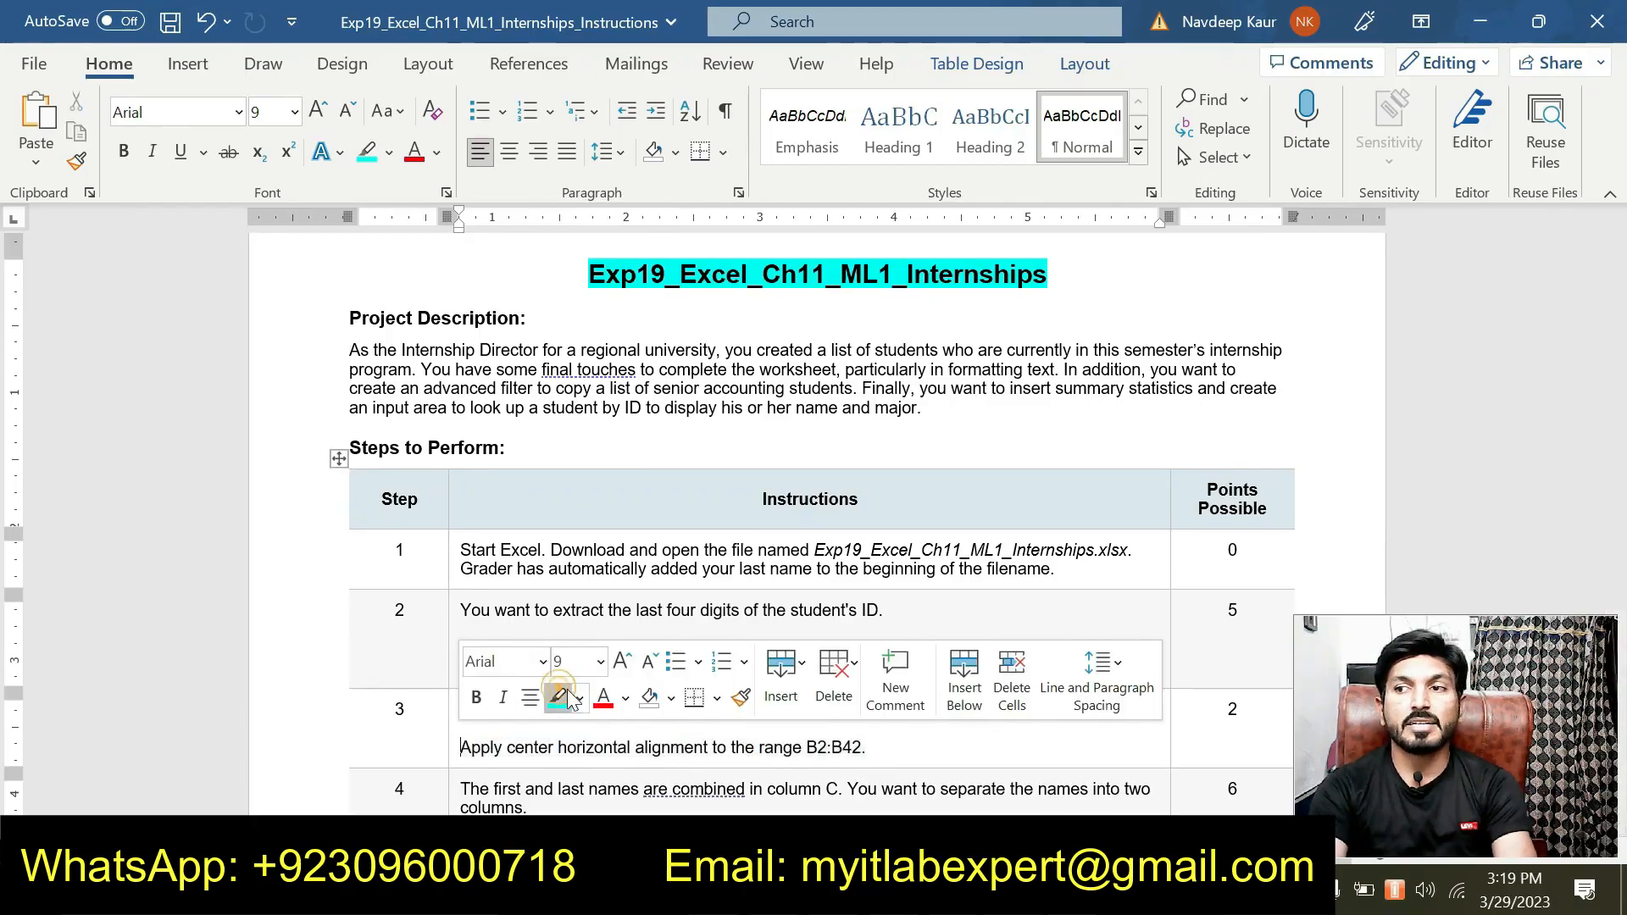
pyautogui.click(787, 758)
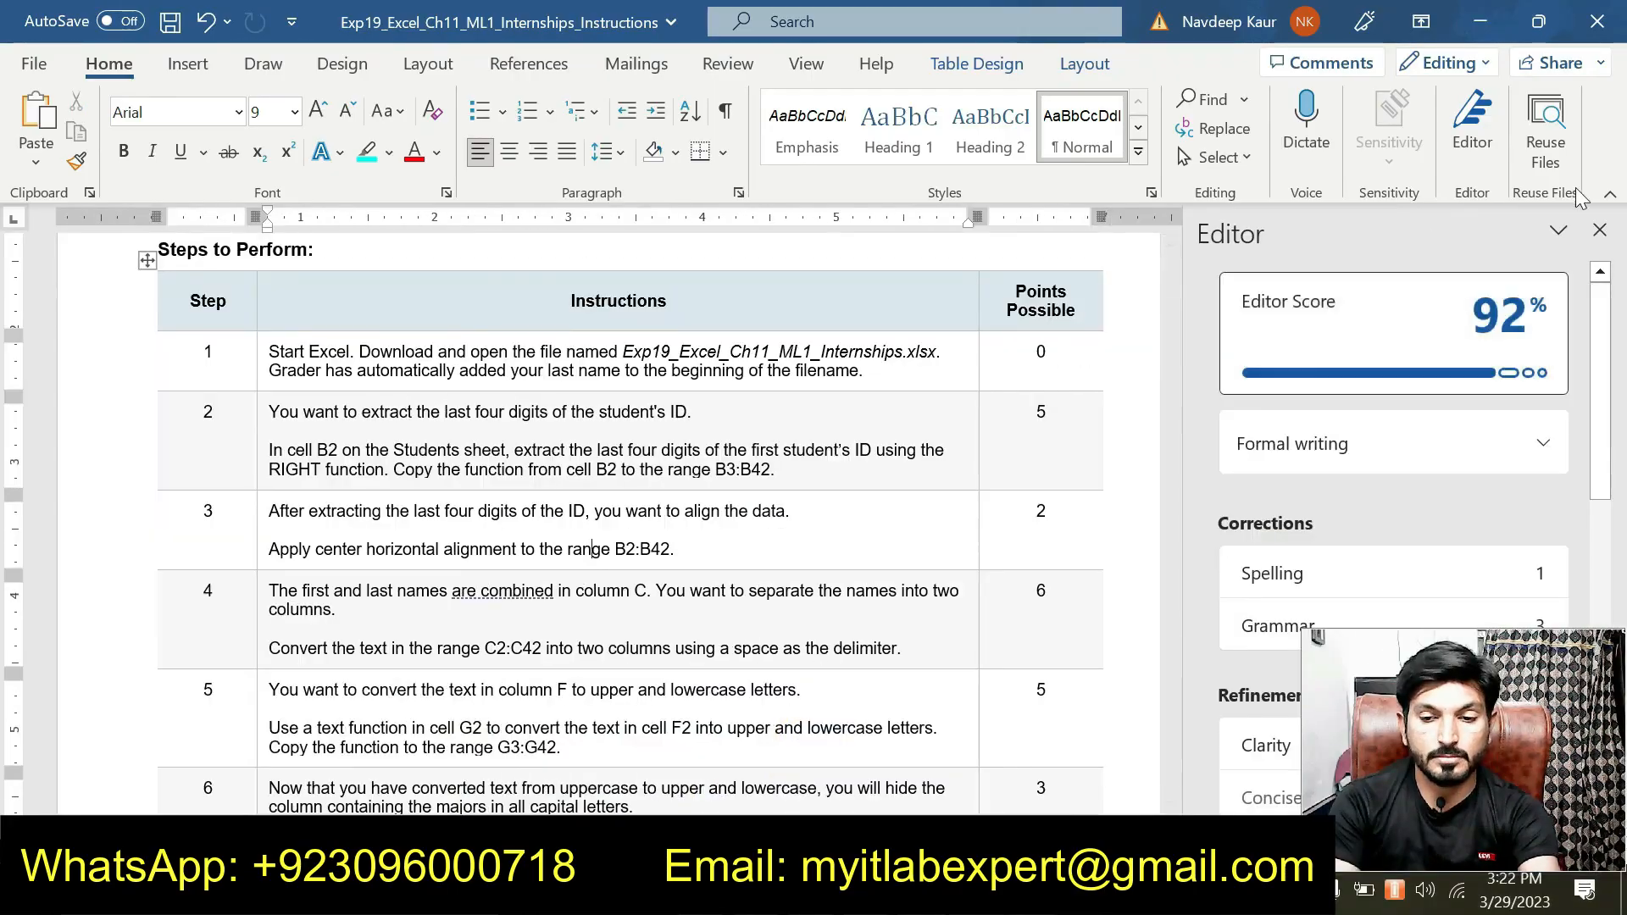
pyautogui.click(1603, 237)
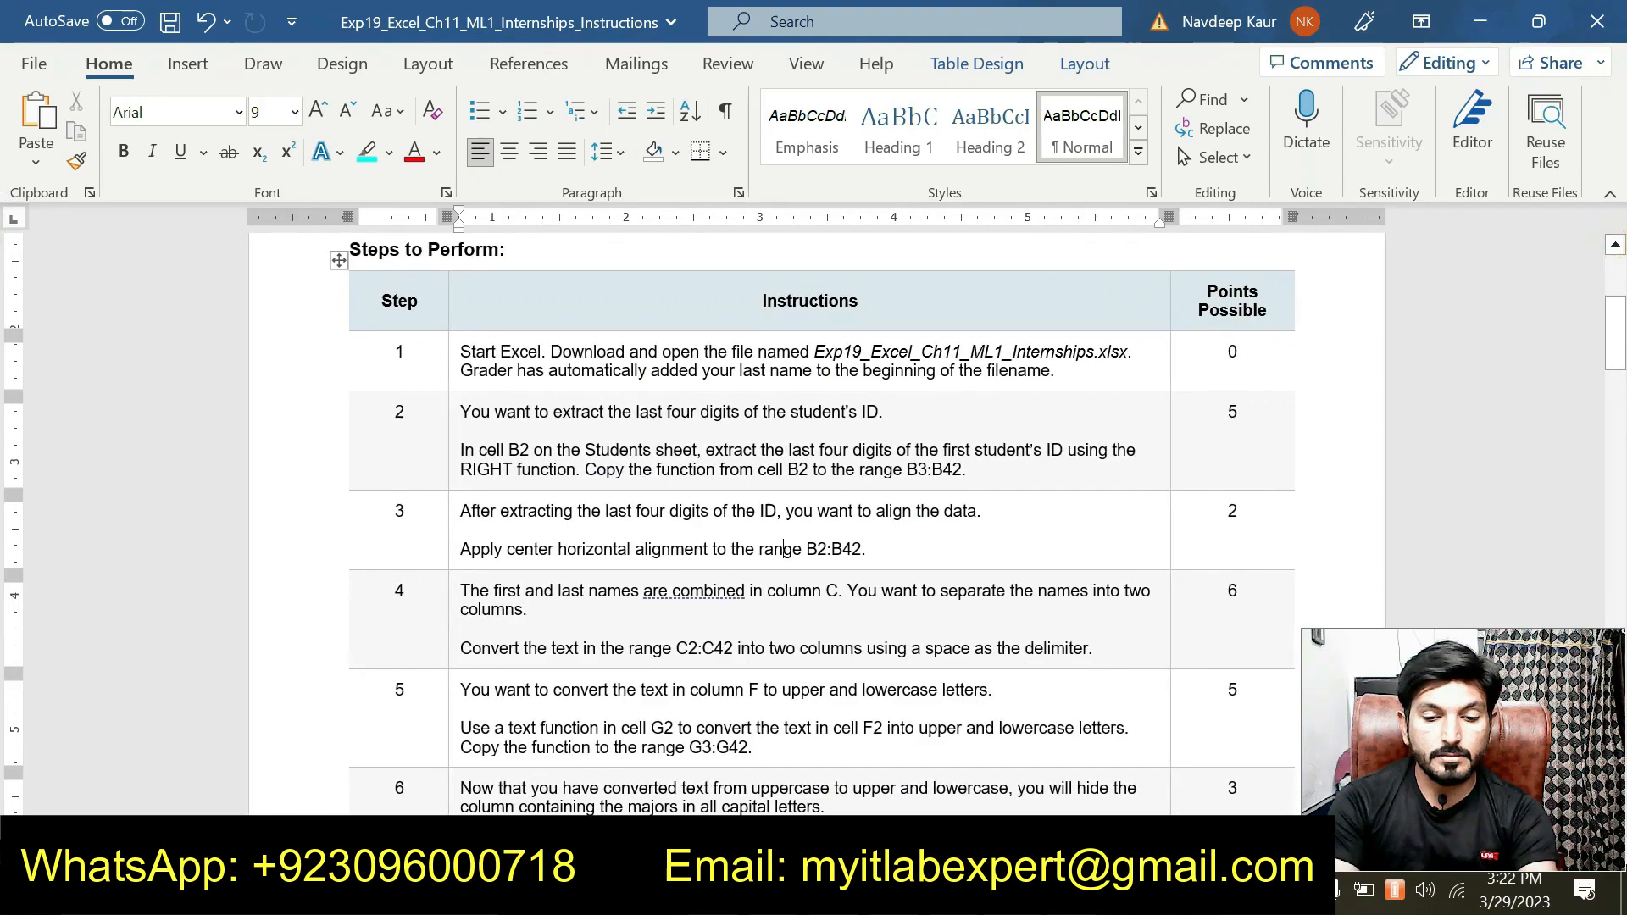
# Step: Highlight step 4's instruction to convert C2:C42 into two columns in turquoise and read through it
pyautogui.moveTo(1107, 646)
pyautogui.mouseDown()
pyautogui.moveTo(439, 650)
pyautogui.moveTo(1094, 649)
pyautogui.mouseUp()
pyautogui.click(486, 654)
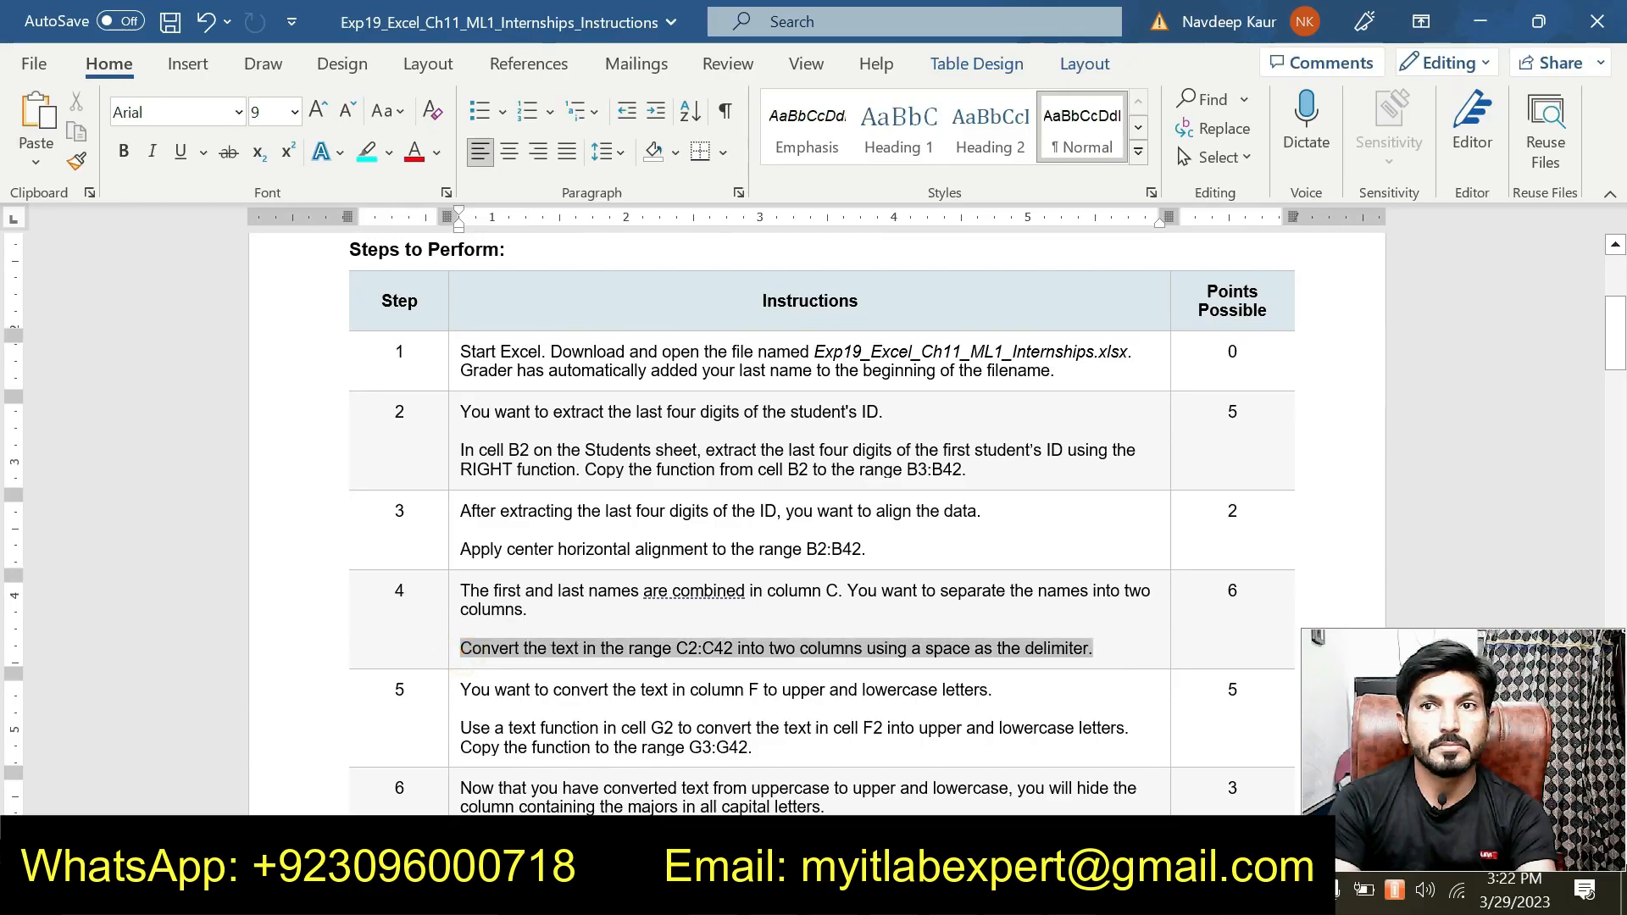
pyautogui.click(1022, 623)
pyautogui.scroll(-2, 751, 641)
pyautogui.scroll(3, 752, 641)
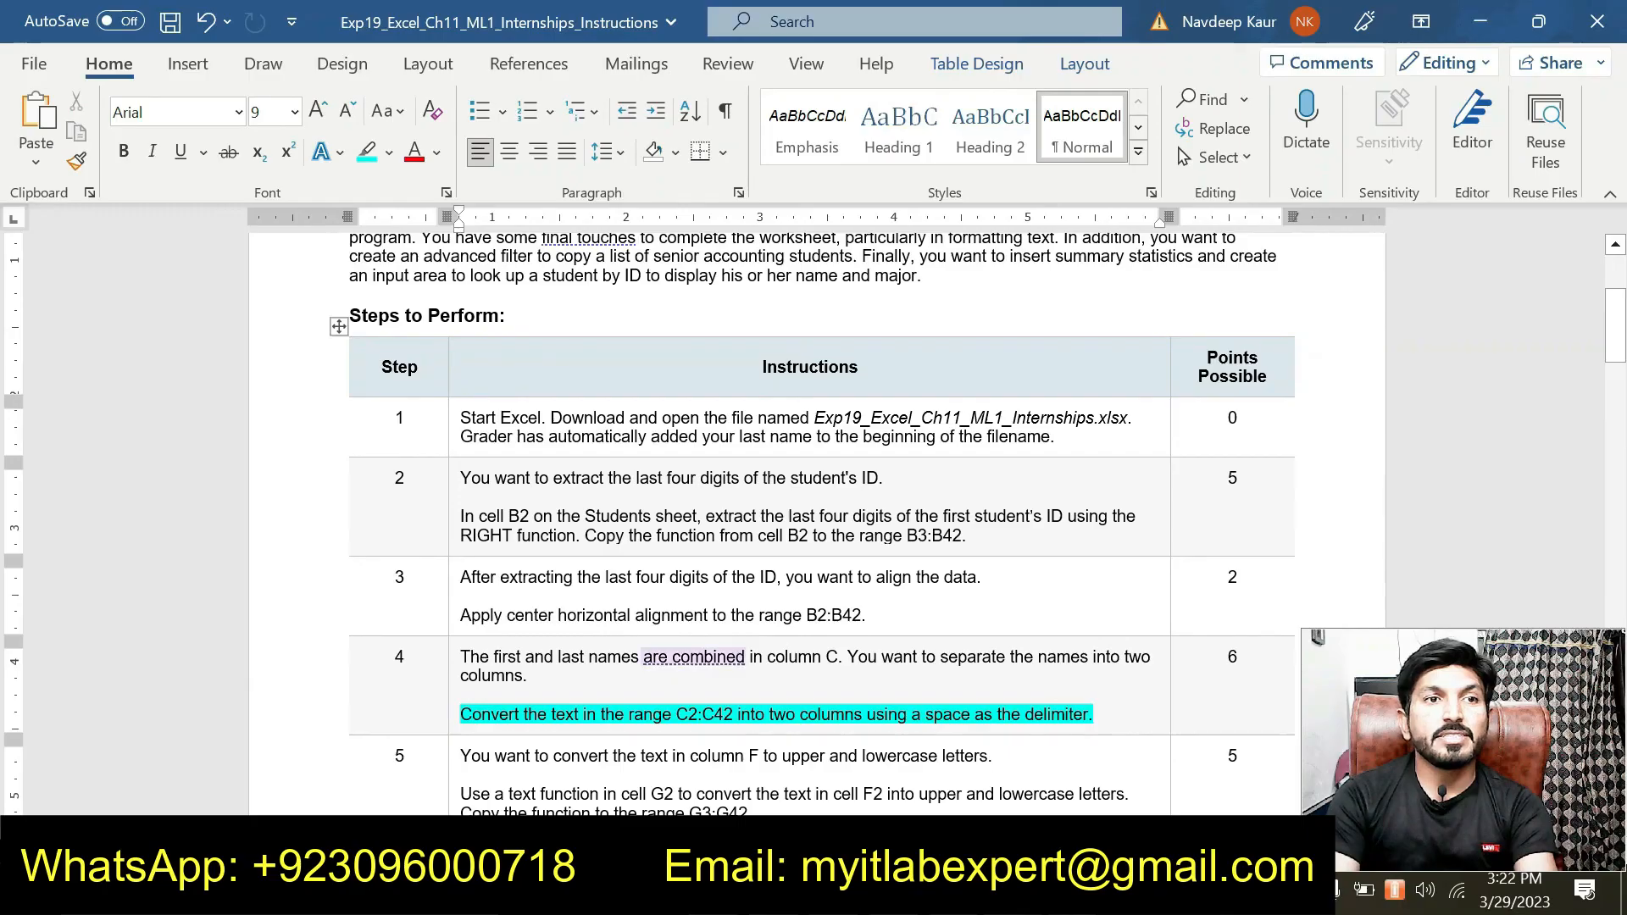
pyautogui.scroll(-1, 813, 523)
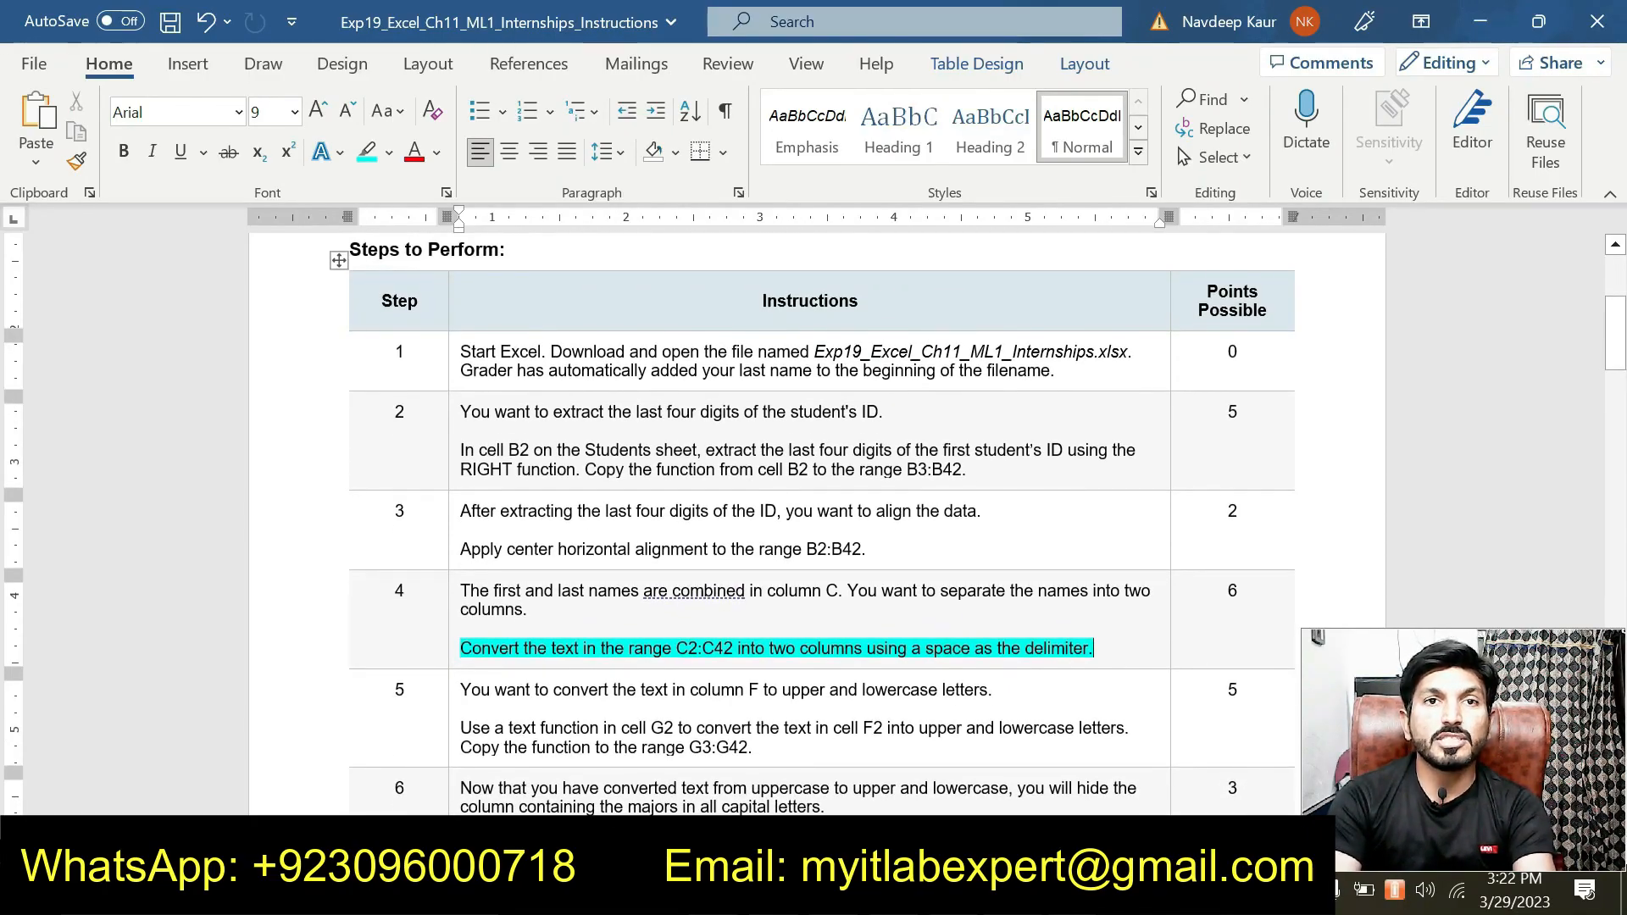
pyautogui.scroll(-1, 814, 524)
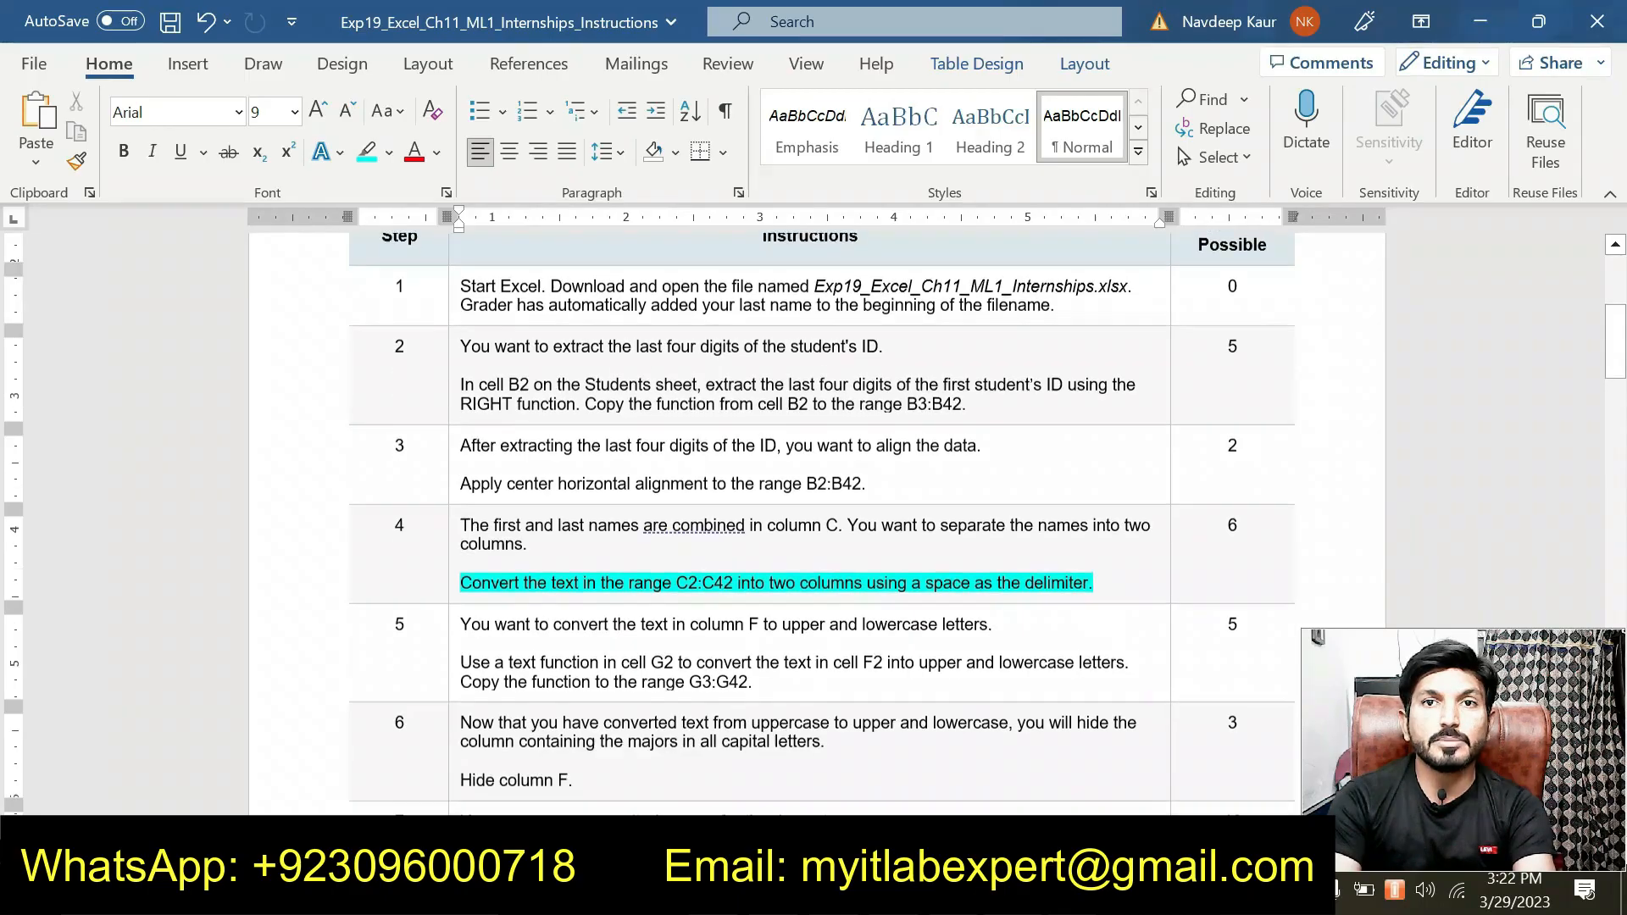
pyautogui.scroll(3, 814, 524)
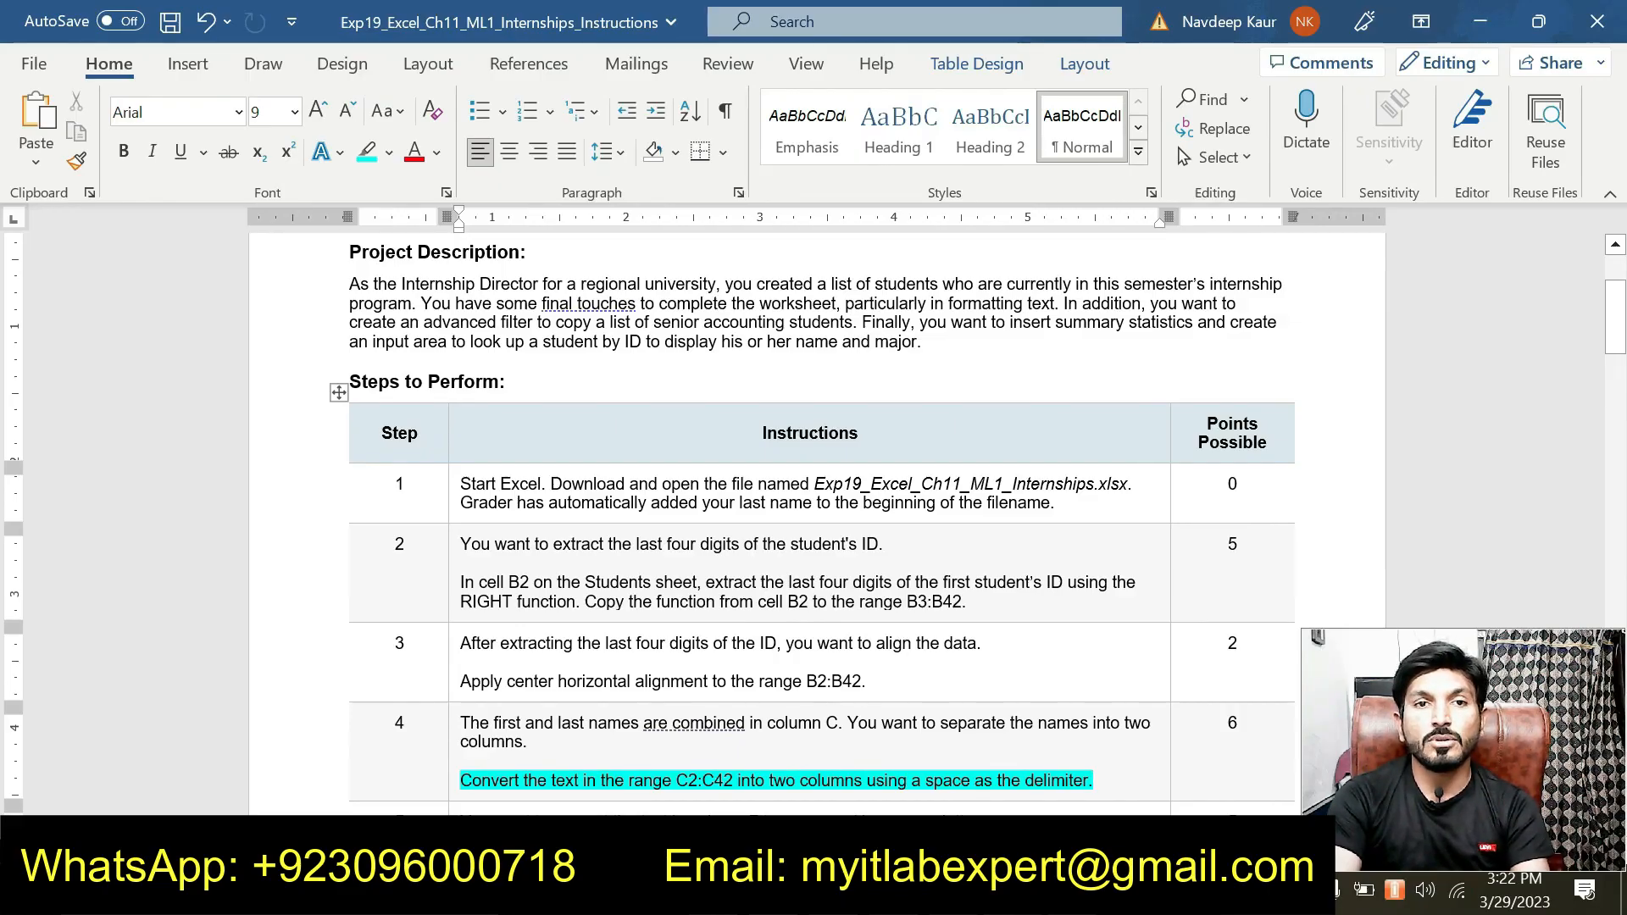
pyautogui.scroll(-3, 814, 509)
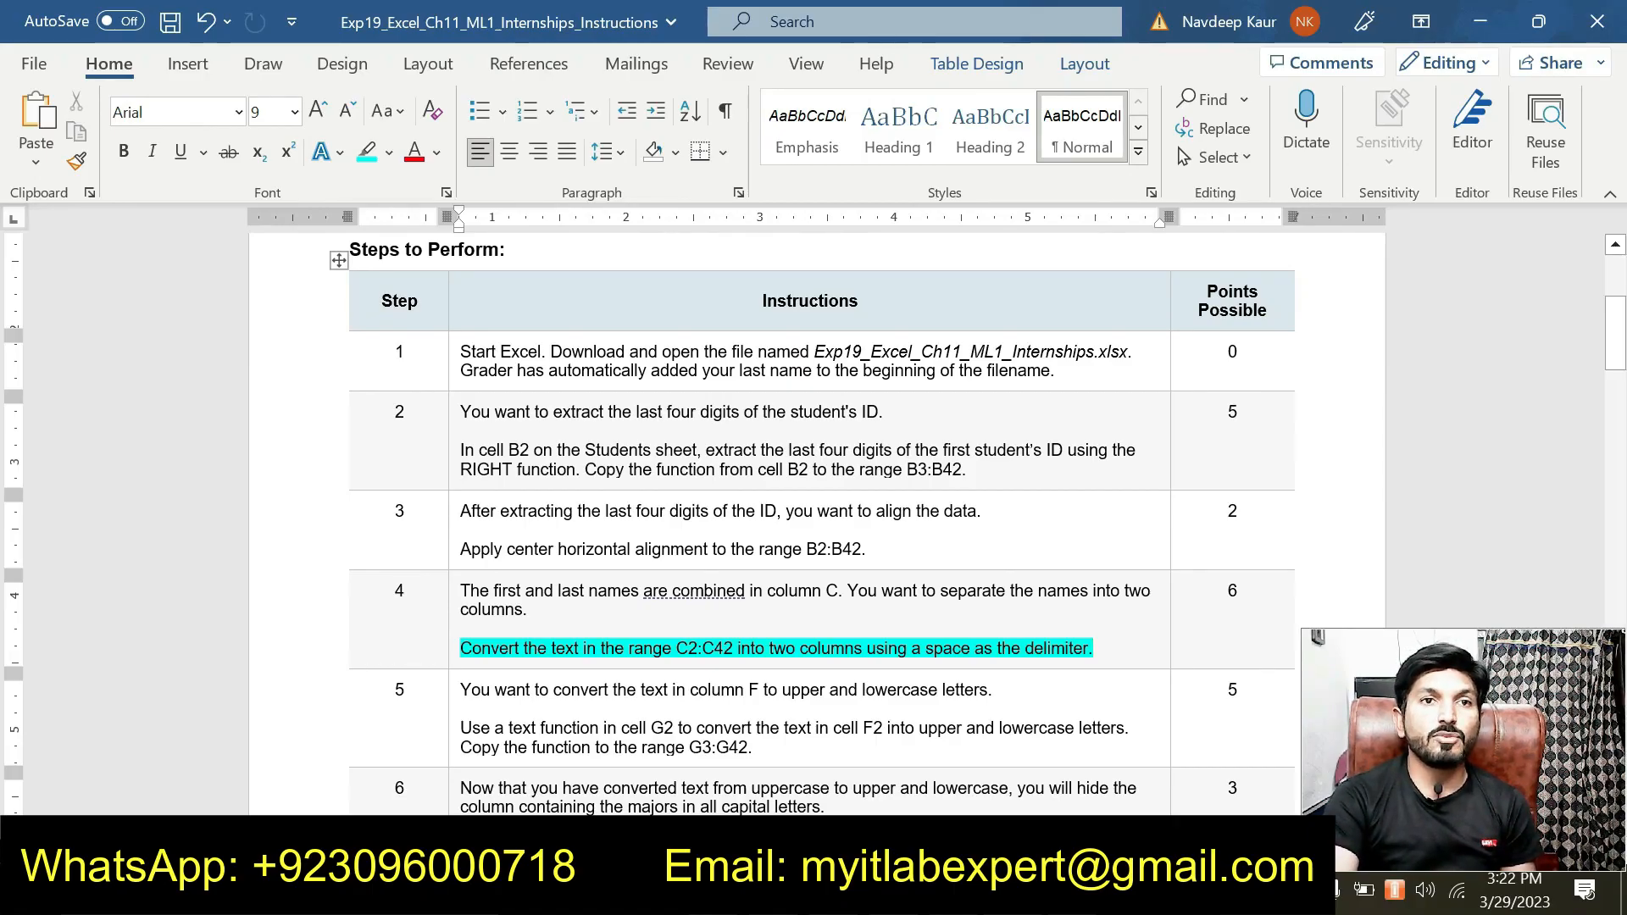
# Step: Copy the range reference C2:C42 from step 4 and use it to select the student names in the Excel workbook
pyautogui.doubleClick(686, 649)
pyautogui.hotkey('ctrl', 'c')
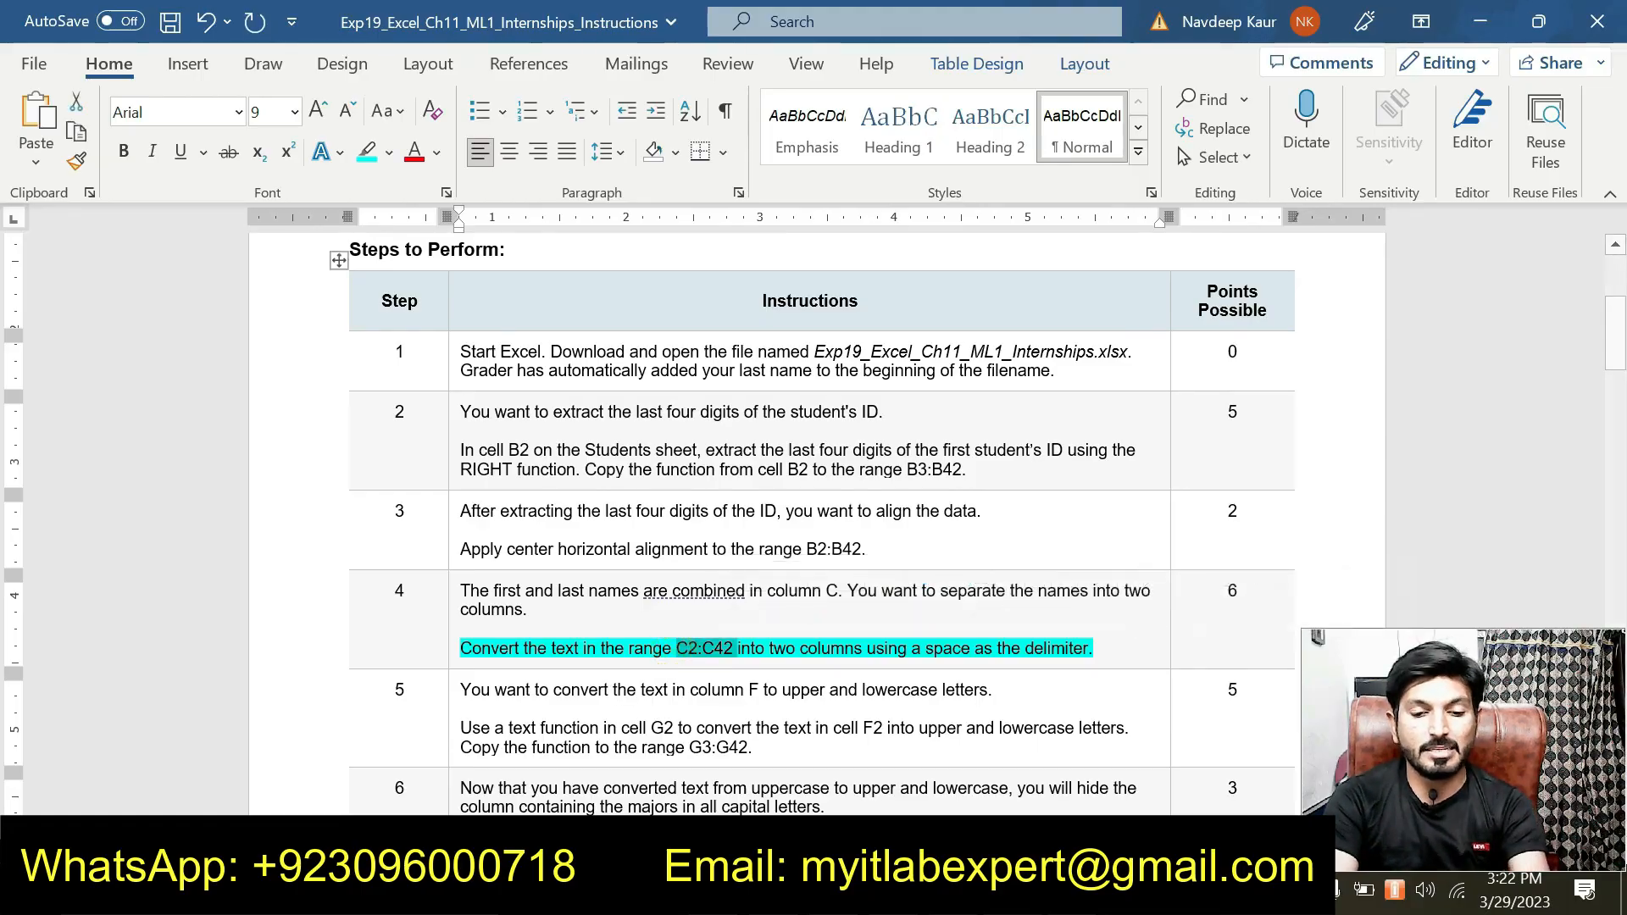
pyautogui.hotkey('alt', 'Tab')
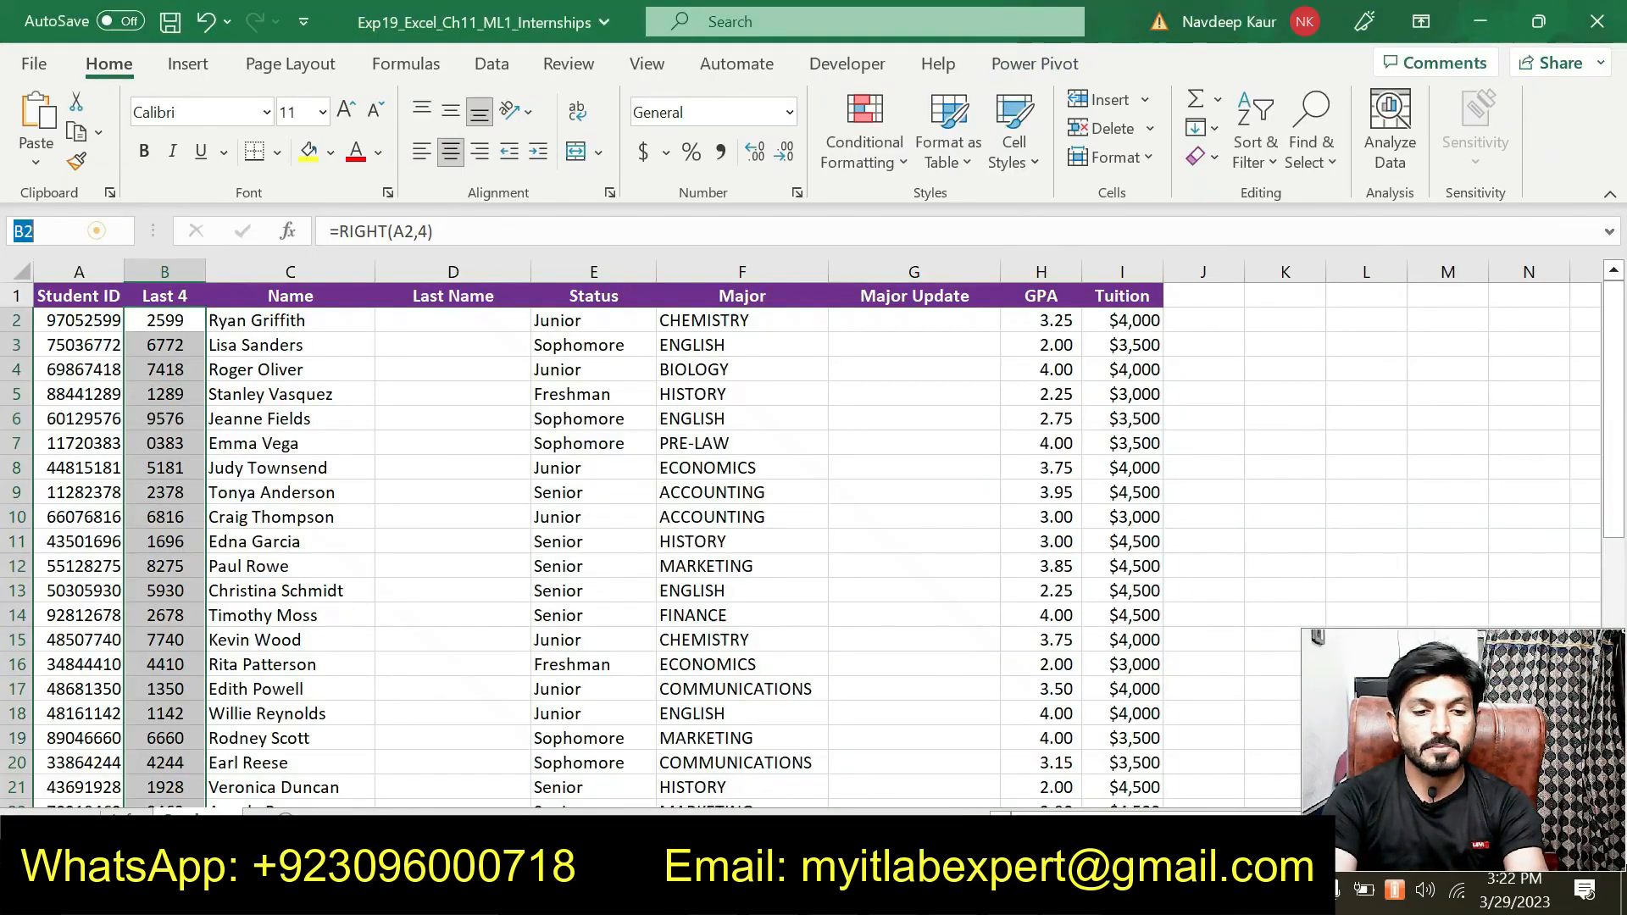
pyautogui.hotkey('ctrl', 'v')
pyautogui.press('Return')
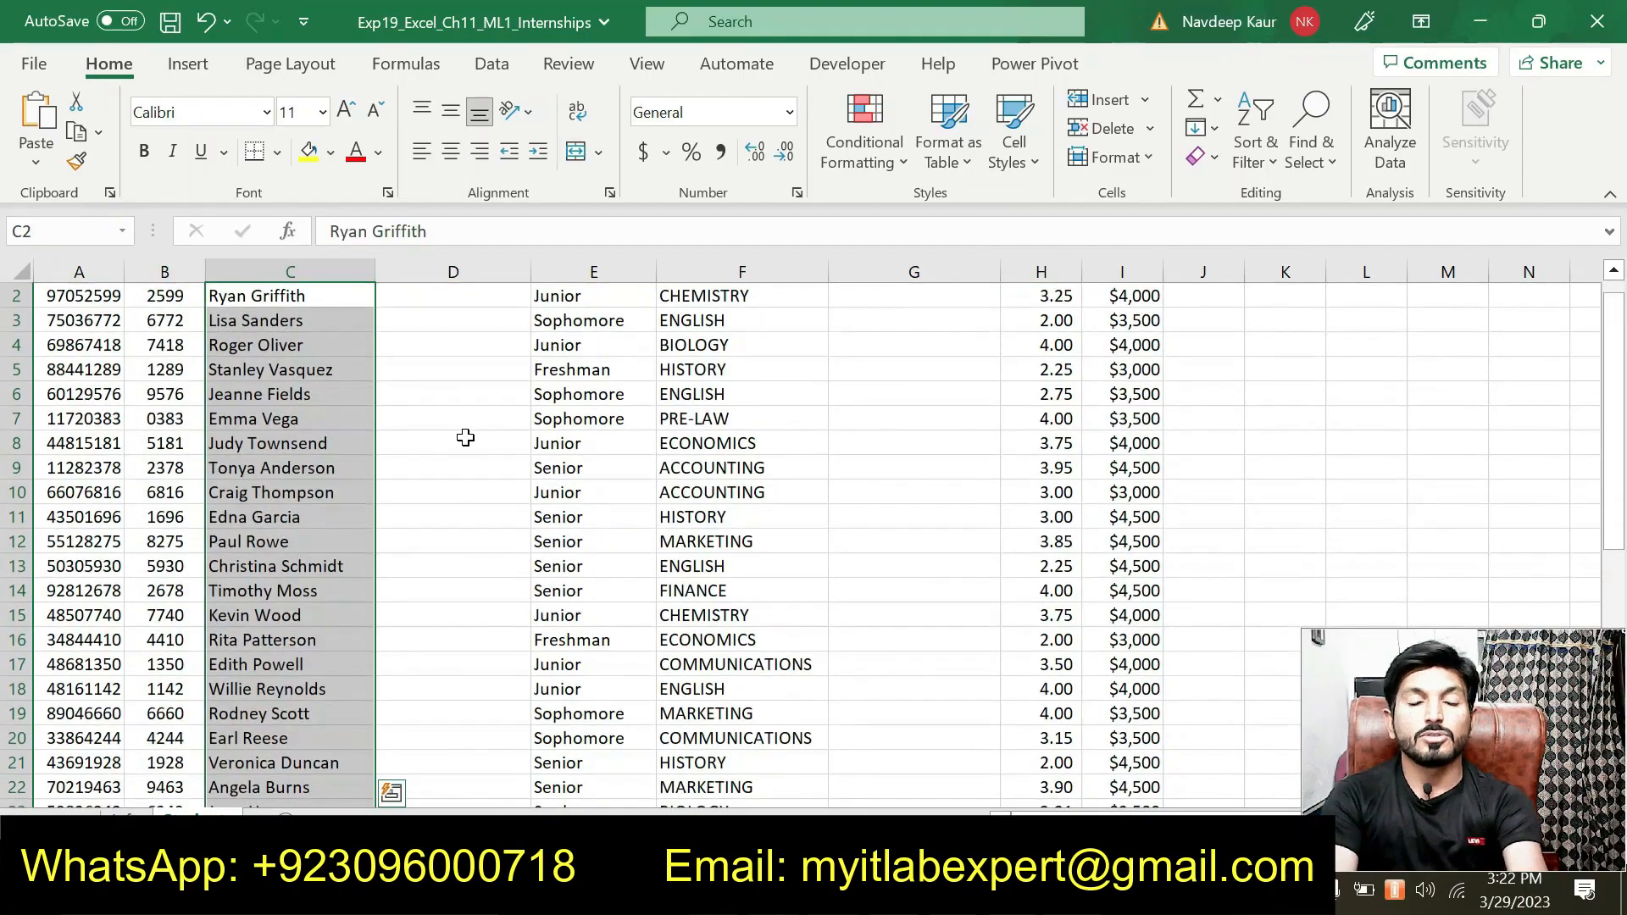
pyautogui.scroll(1, 425, 450)
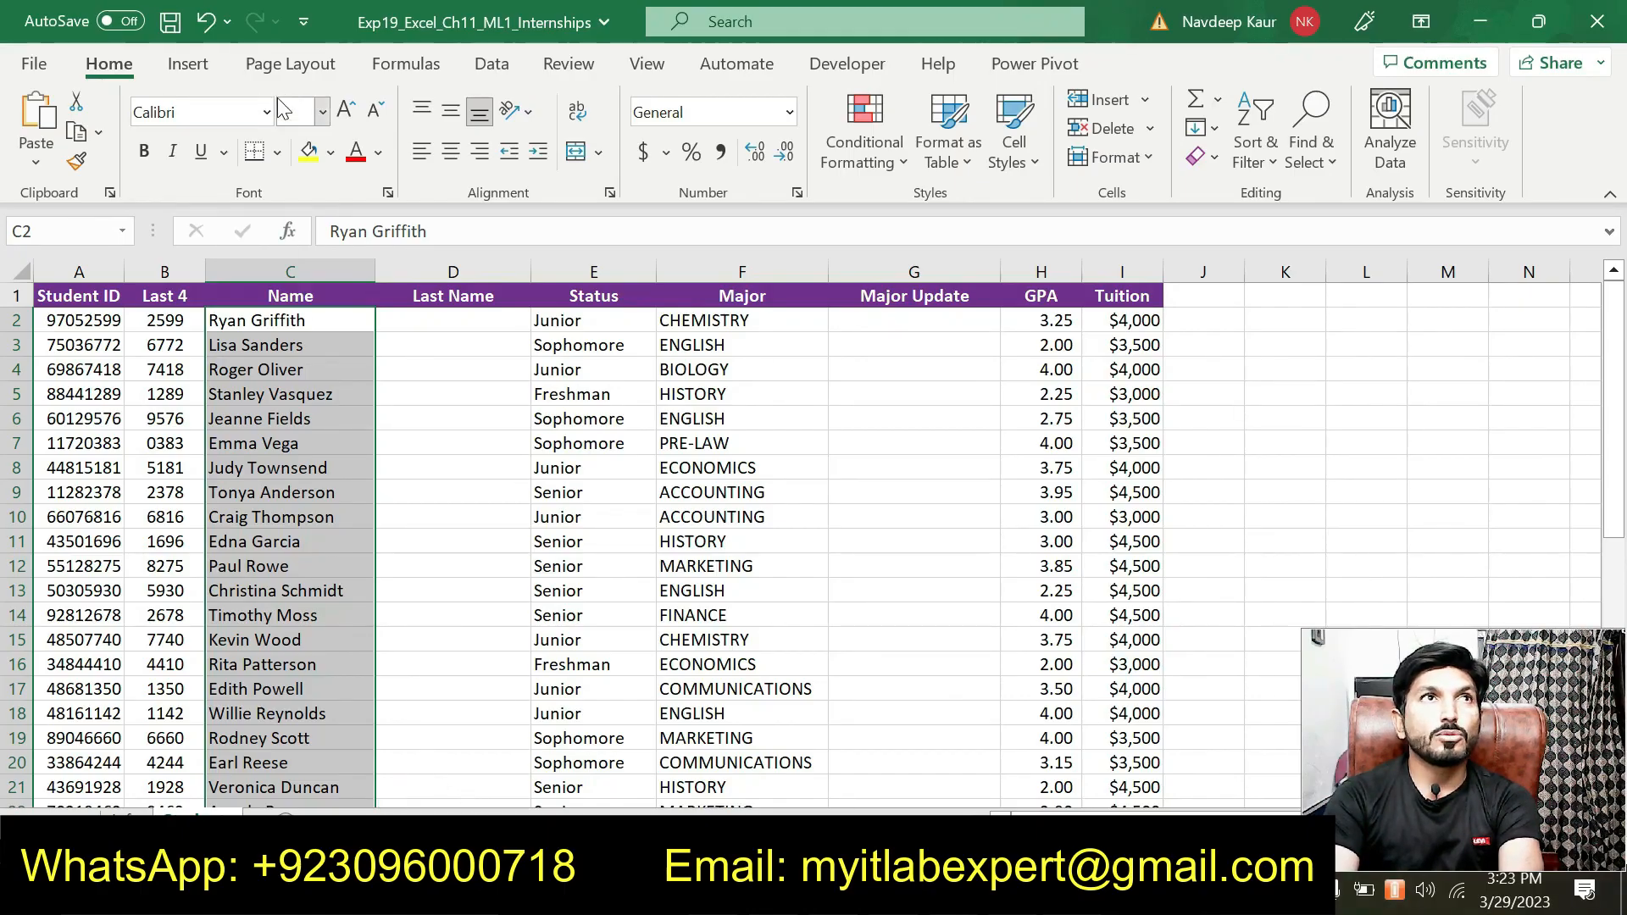
# Step: Start converting the names in C2:C42 with Text to Columns as delimited data, using a space instead of a tab as the delimiter
pyautogui.click(491, 64)
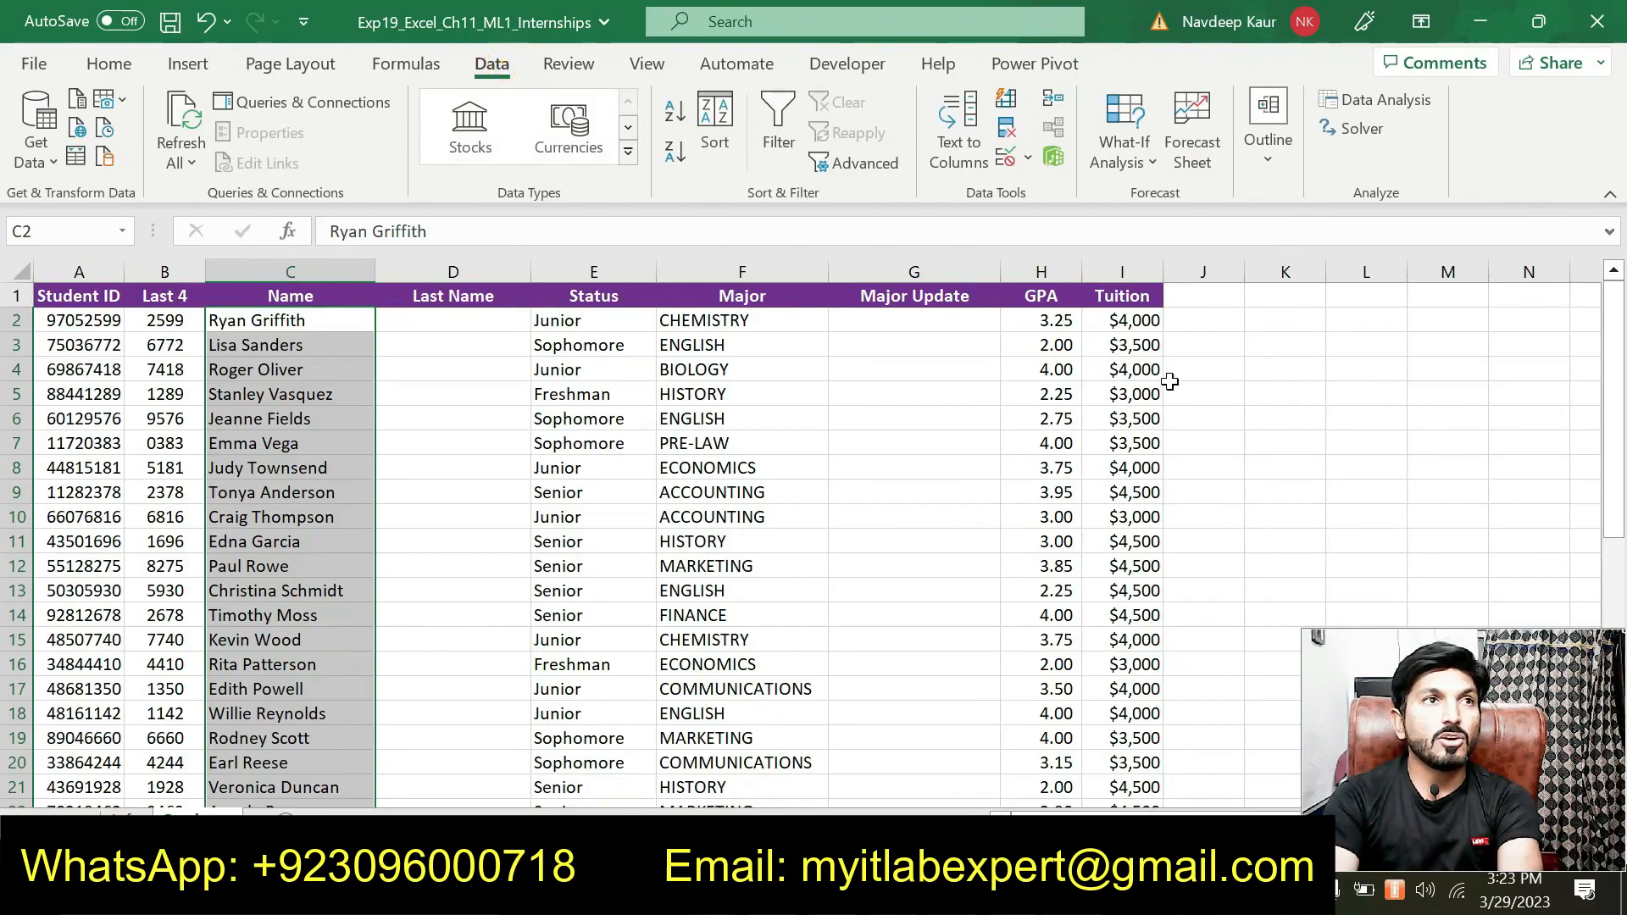
pyautogui.click(969, 169)
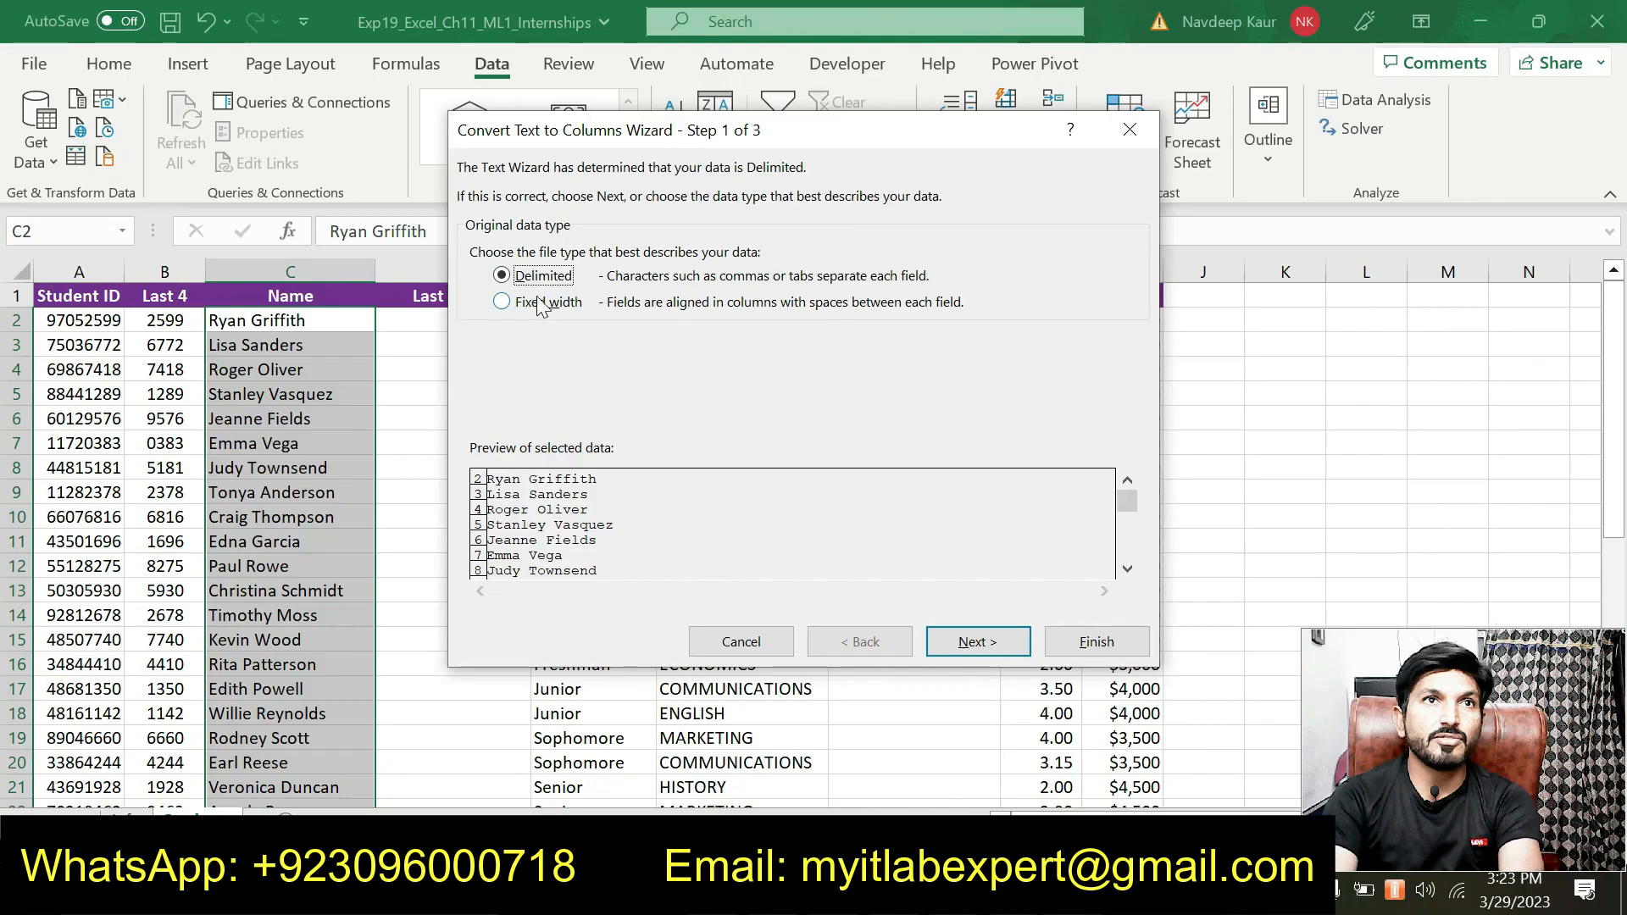
pyautogui.click(967, 644)
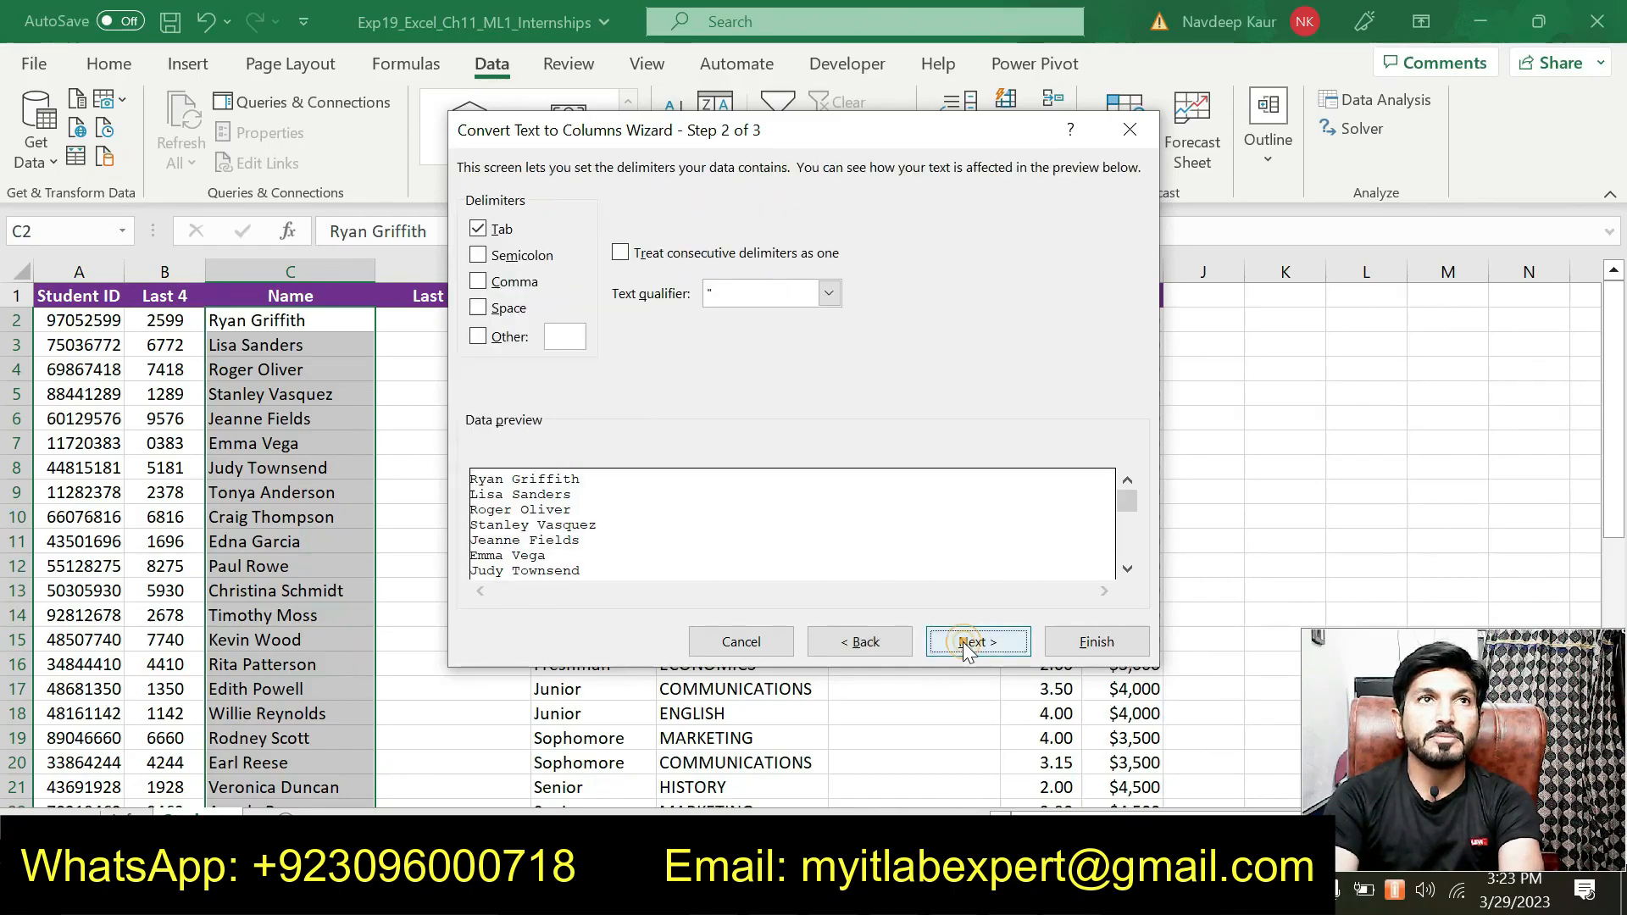
pyautogui.click(477, 311)
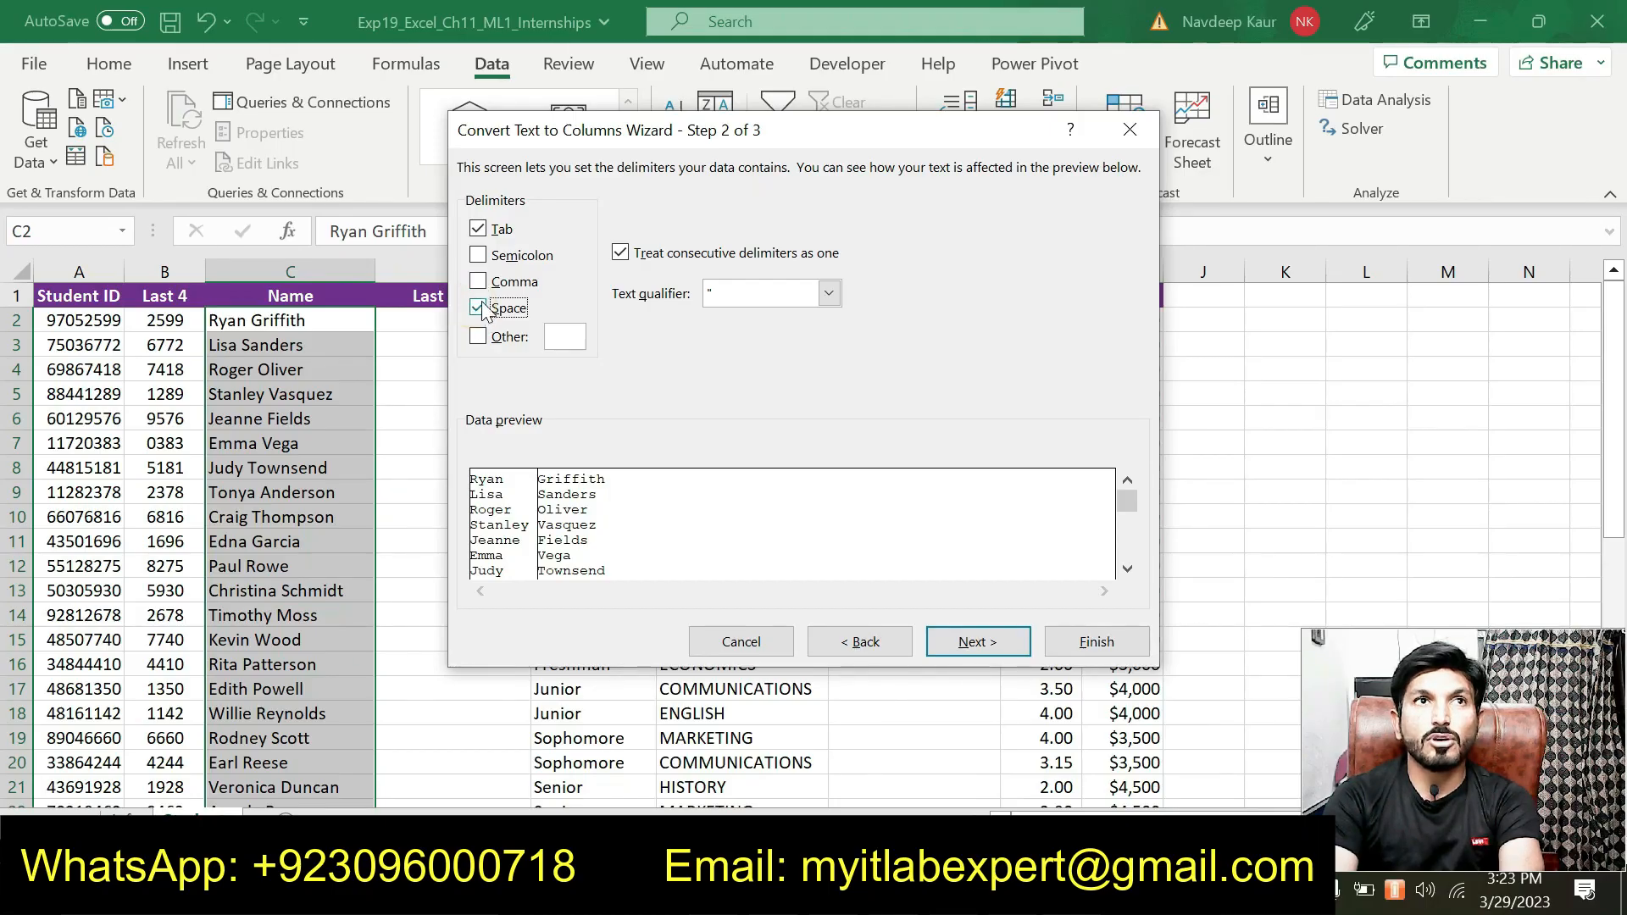
pyautogui.click(478, 230)
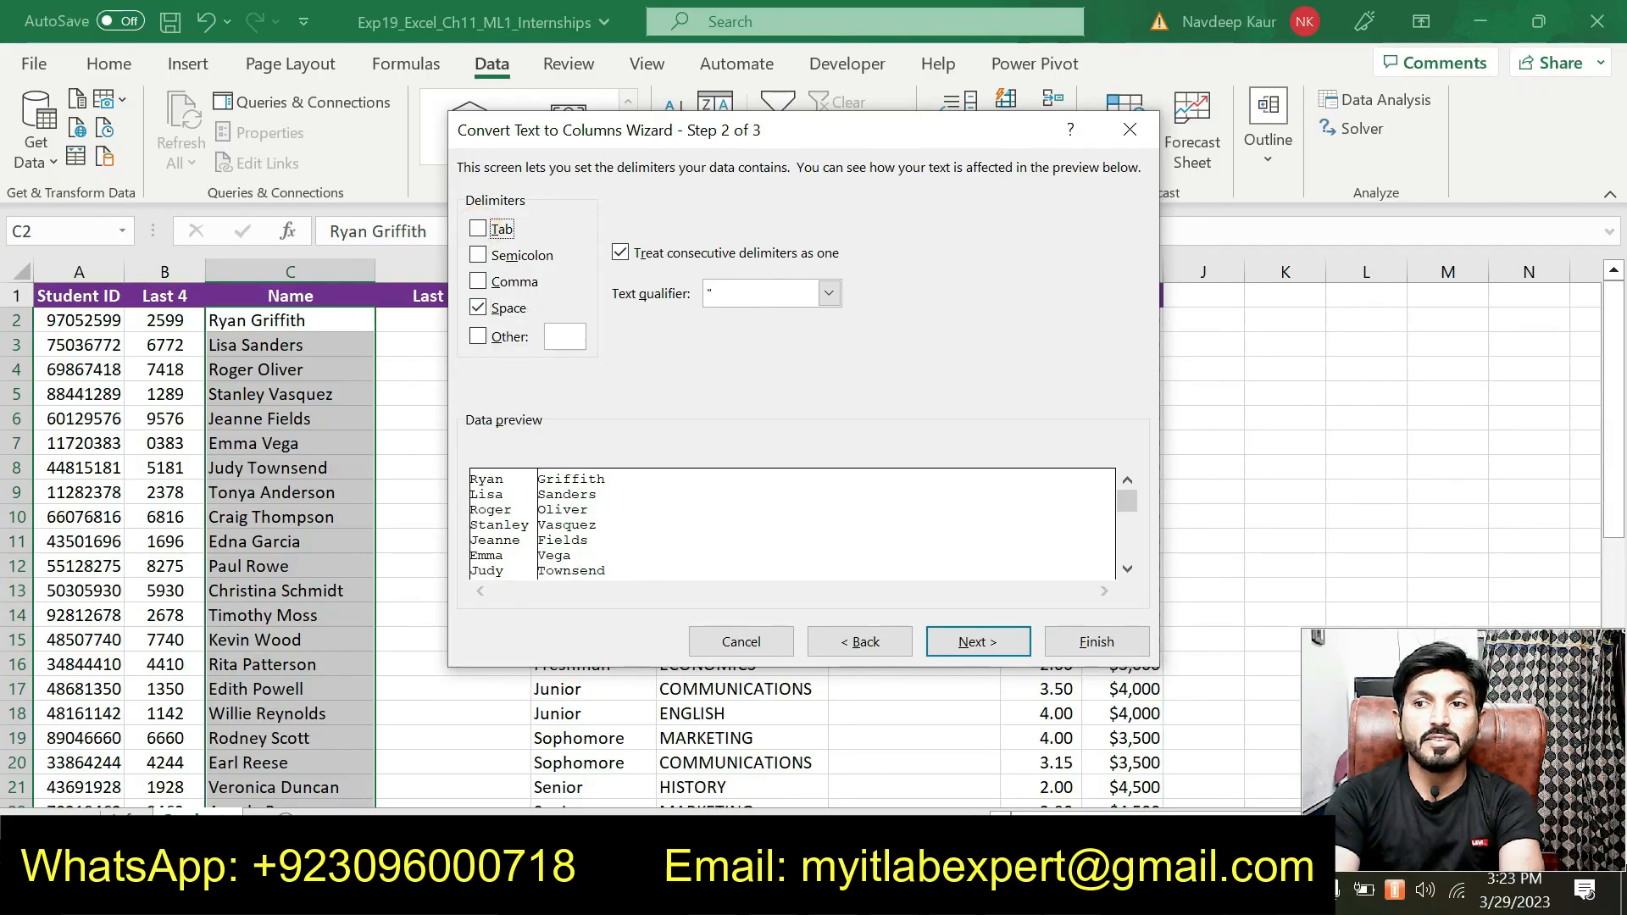
# Step: Check the required delimiter in step 4 of the Word instructions, return to Excel and finish the conversion with General format and destination $C$2
pyautogui.hotkey('alt', 'Tab')
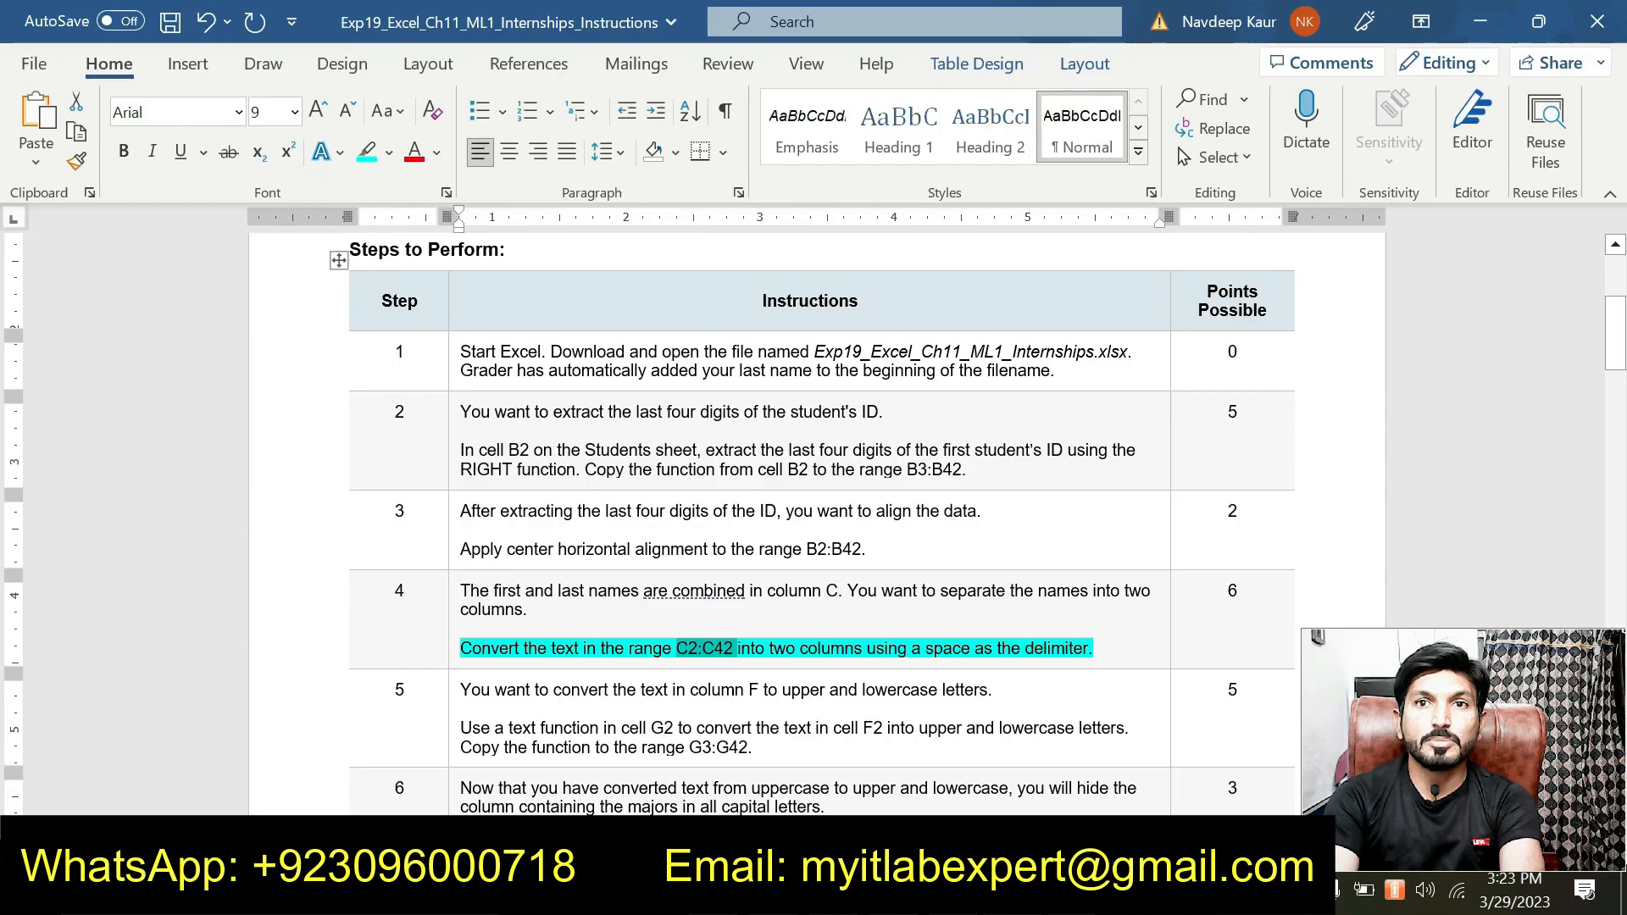
pyautogui.doubleClick(949, 648)
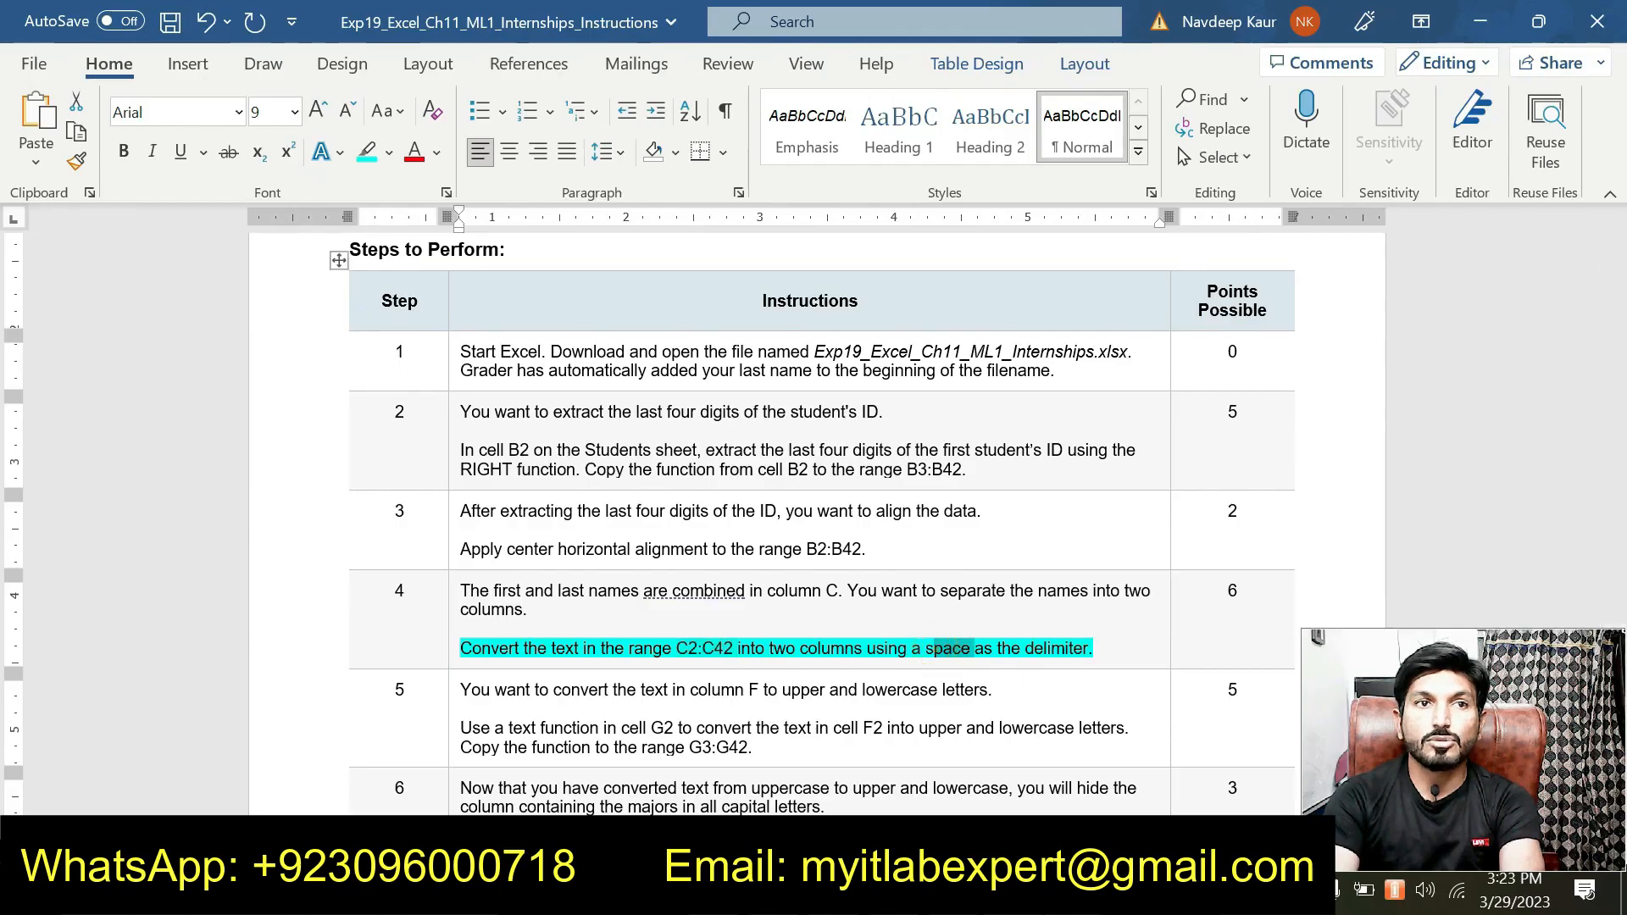
pyautogui.hotkey('alt', 'Tab')
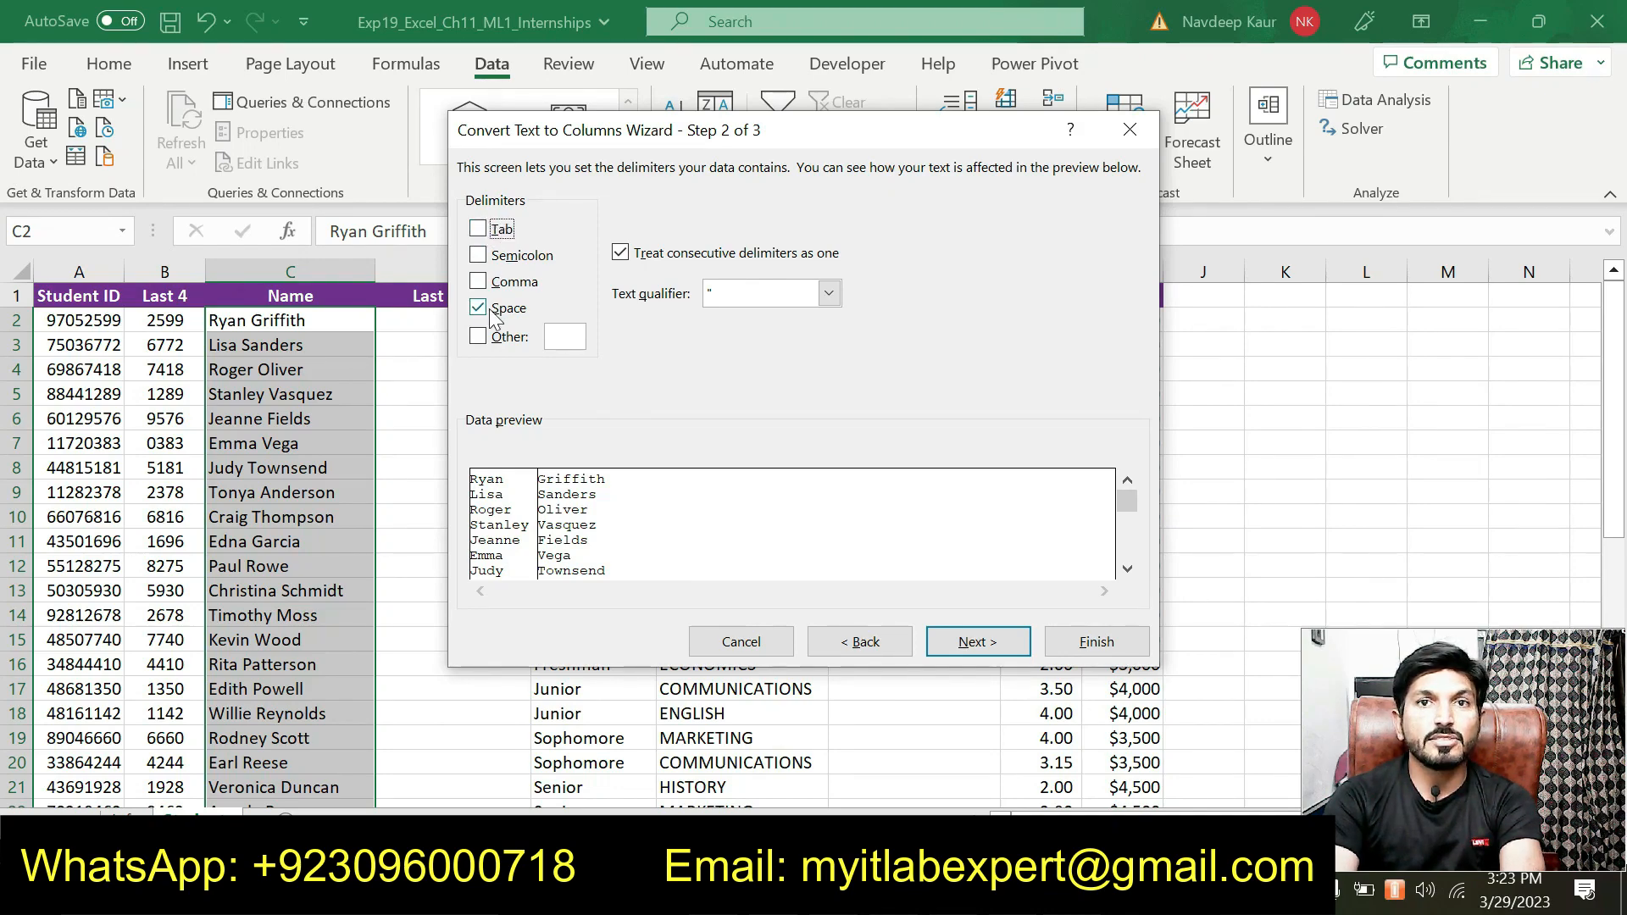
pyautogui.click(989, 646)
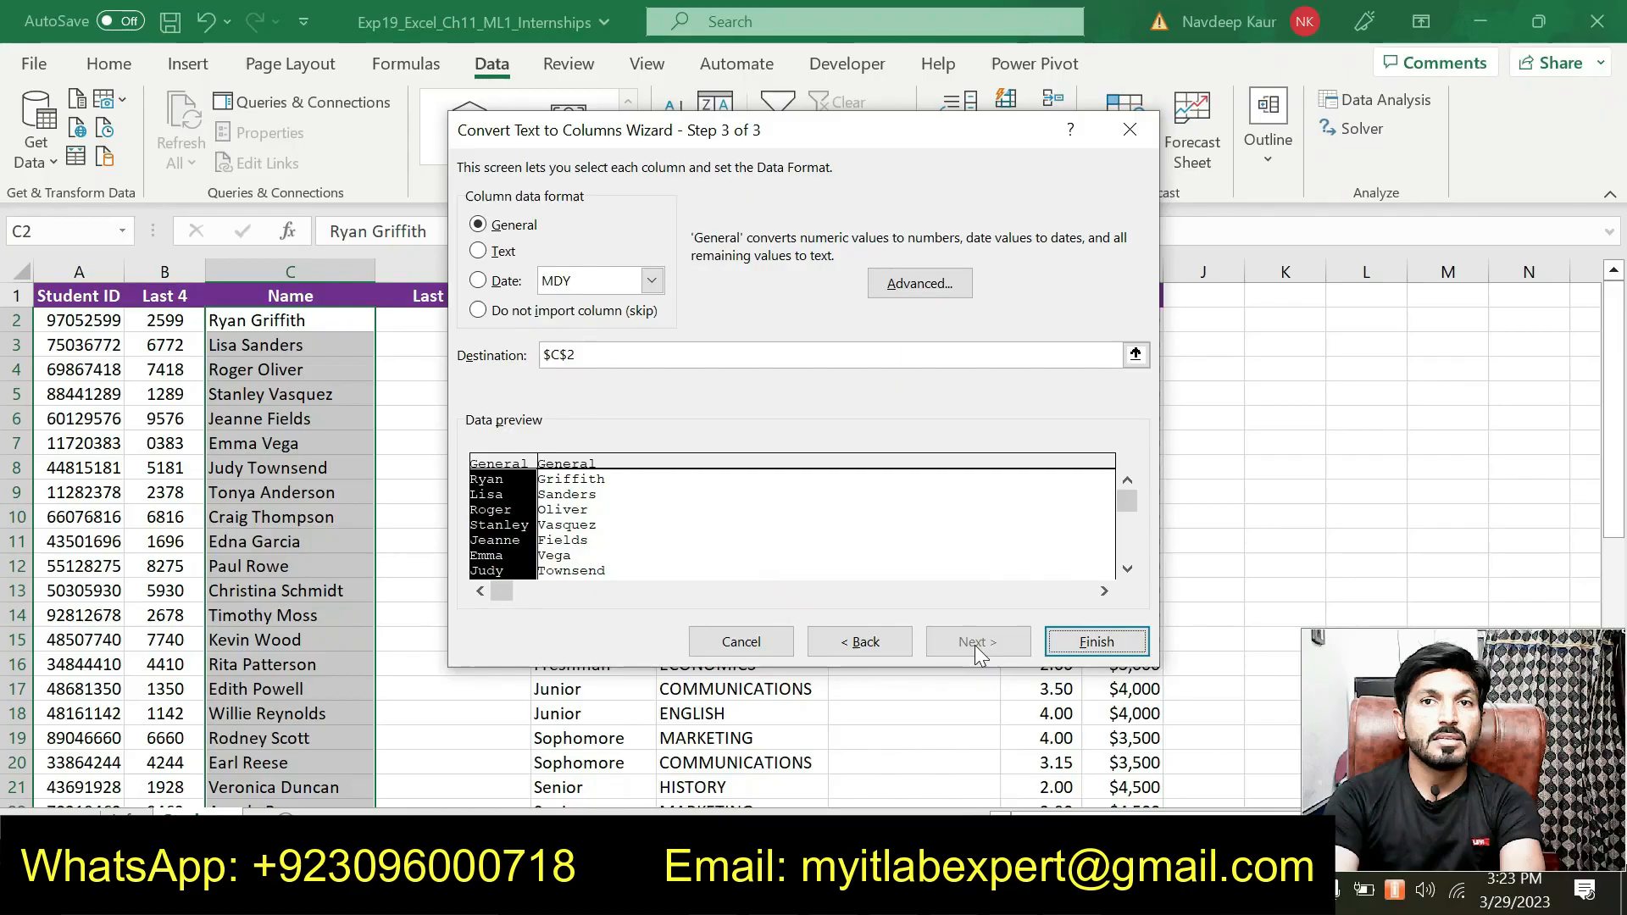
pyautogui.click(1085, 645)
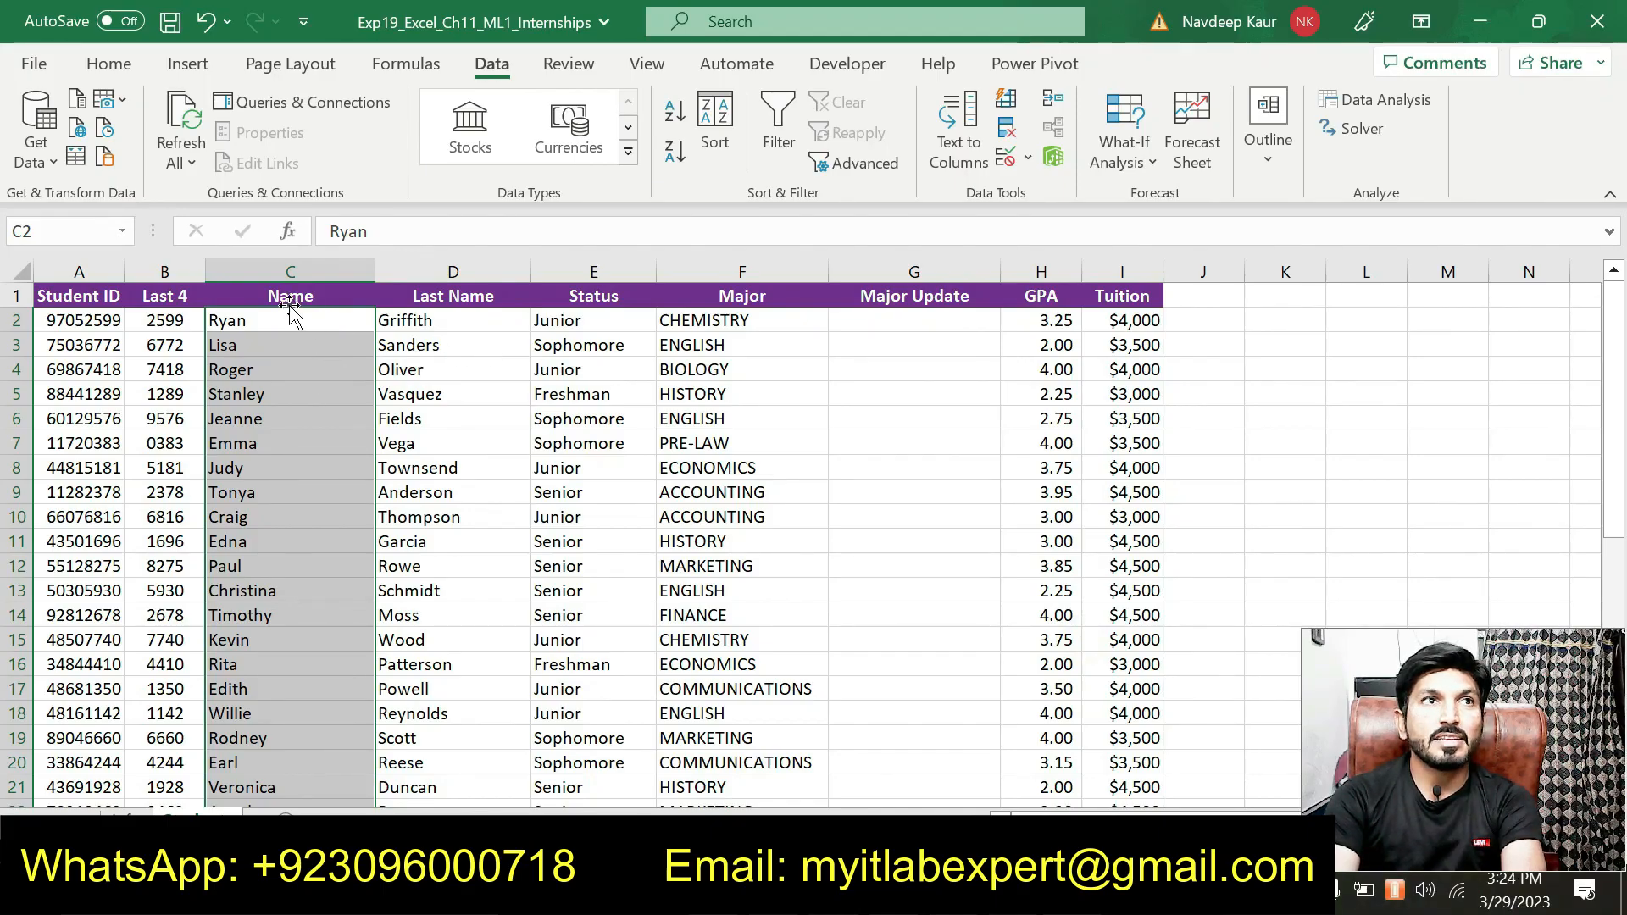
# Step: Switch to the Word instructions and remove the turquoise highlight from step 4's conversion instruction
pyautogui.hotkey('alt', 'Tab')
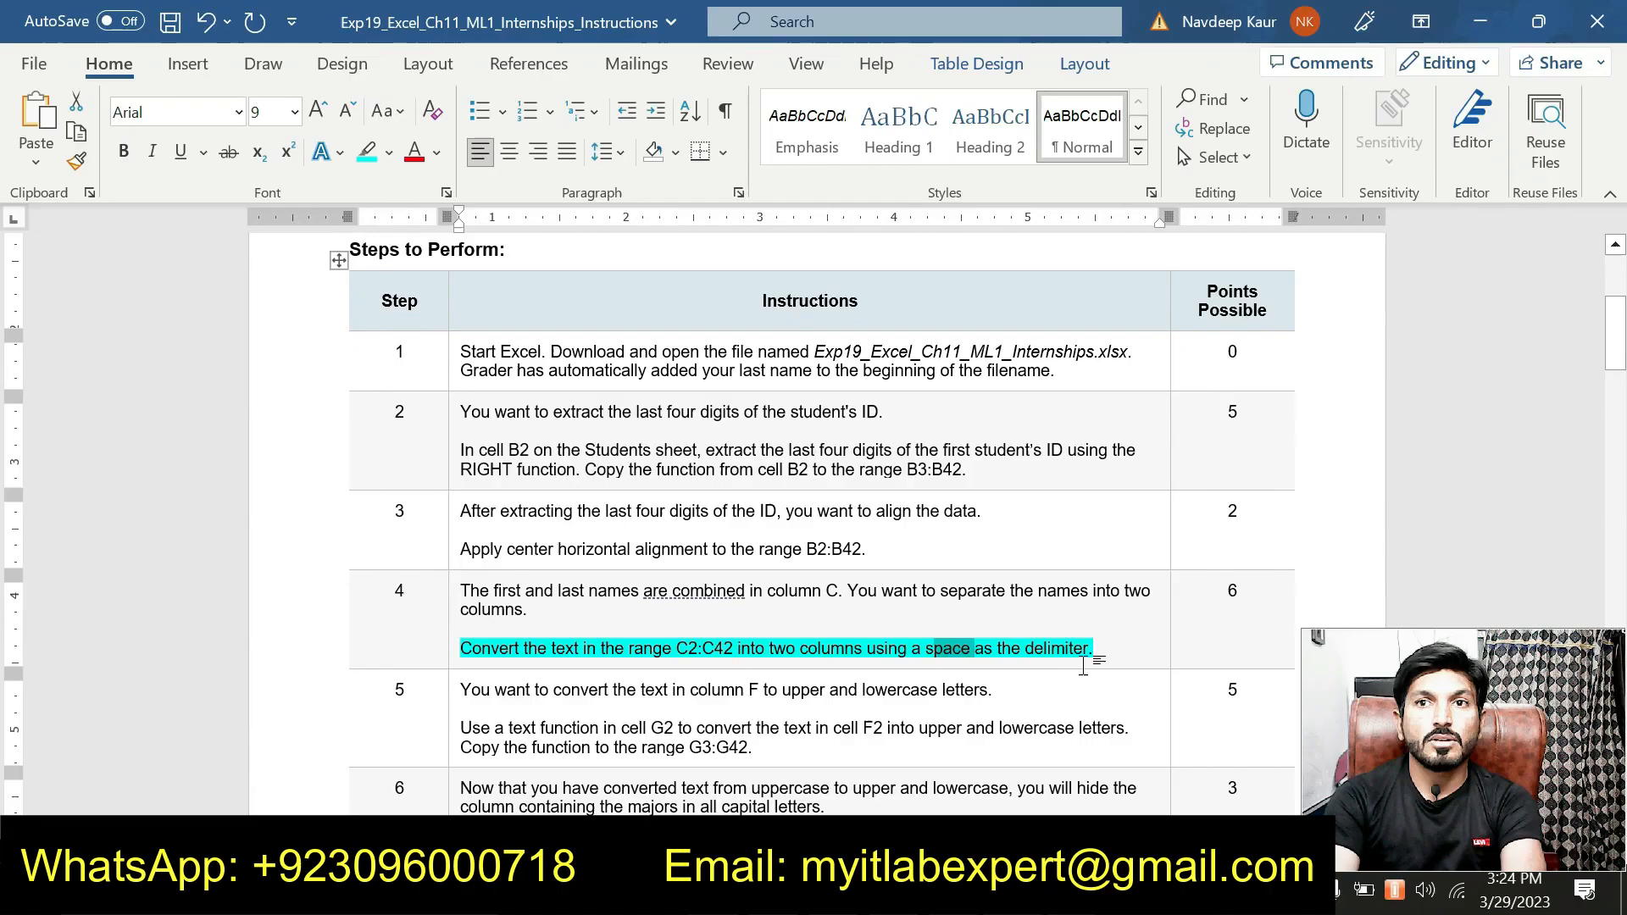
pyautogui.moveTo(1095, 649); pyautogui.dragTo(460, 649)
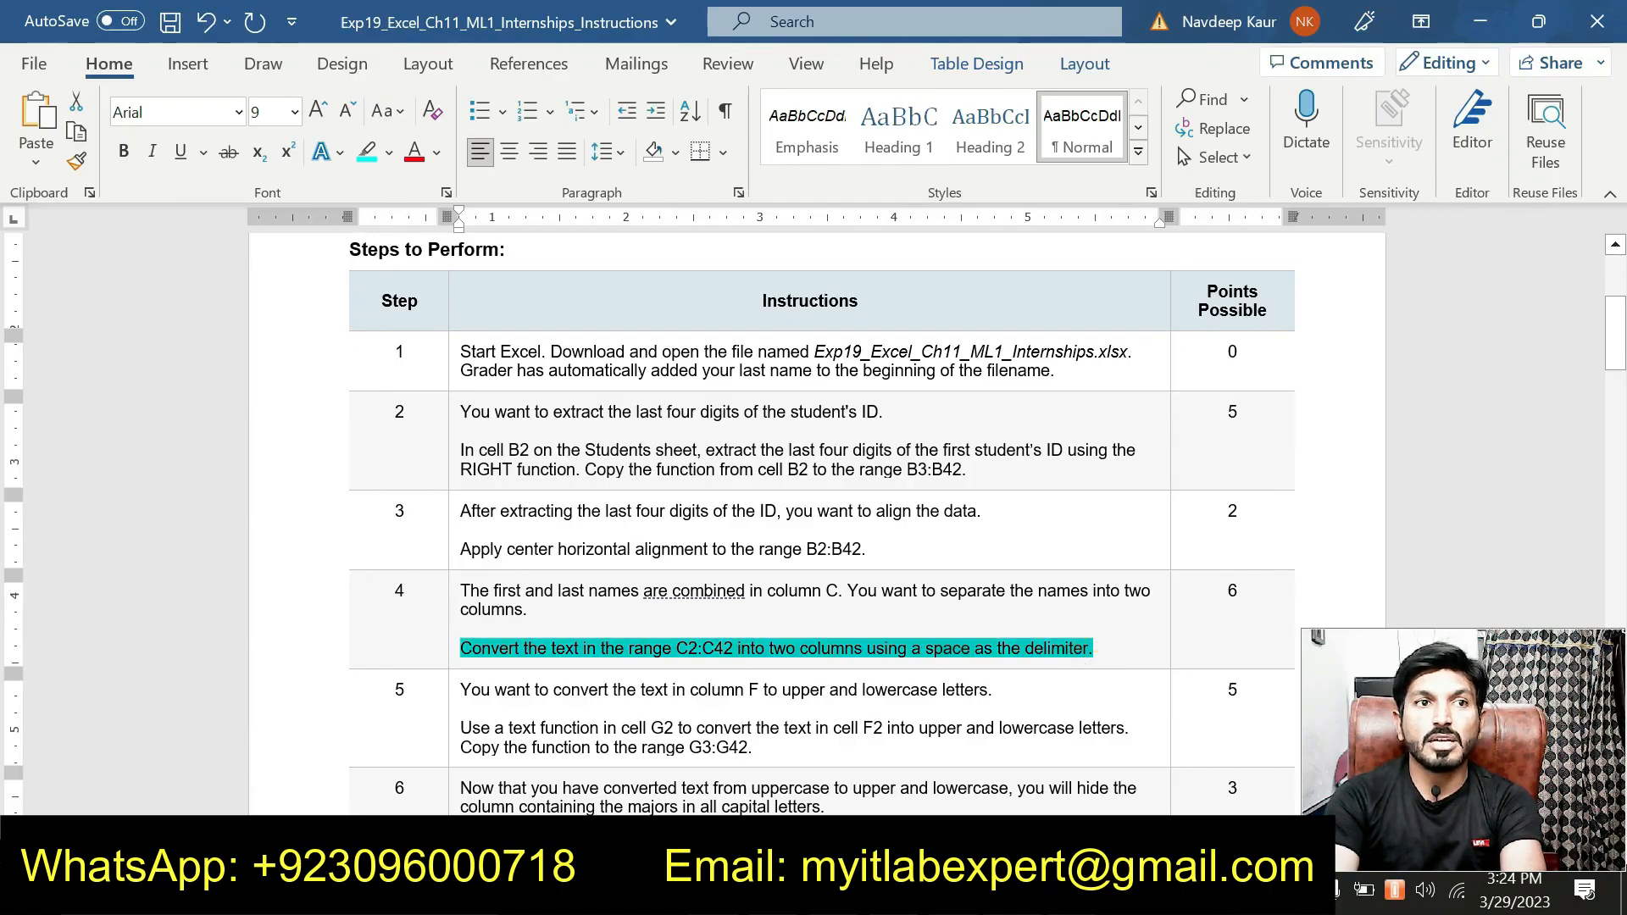
pyautogui.click(590, 617)
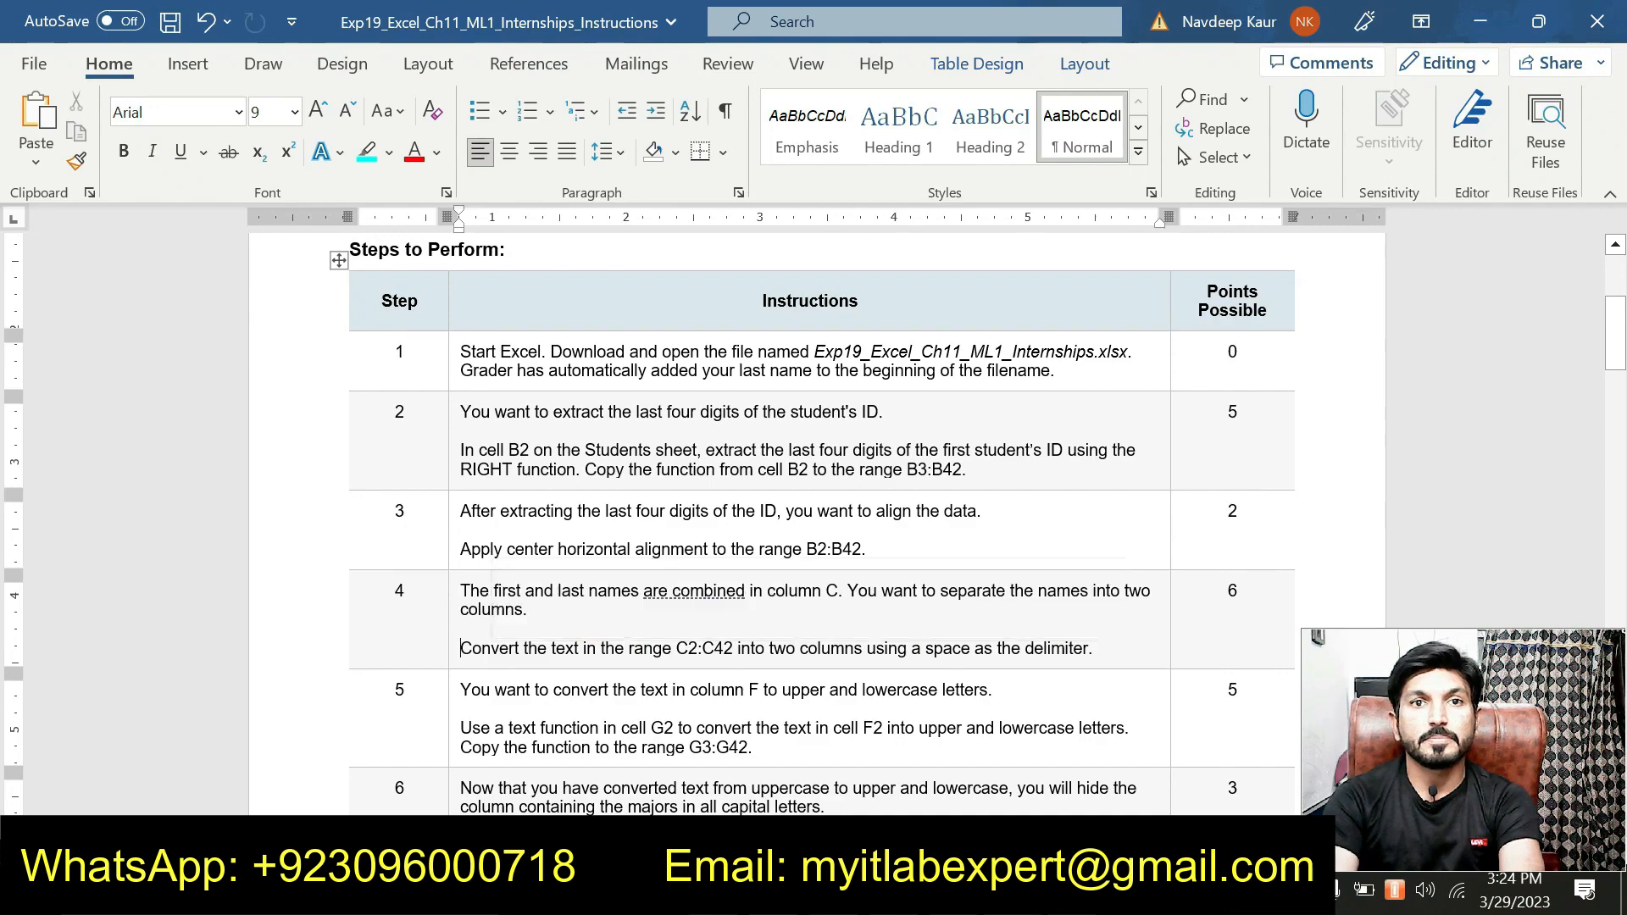
# Step: Highlight step 5's instruction about using a text function in G2 and copying it to G3:G42 in turquoise, and read through it
pyautogui.scroll(-1, 796, 704)
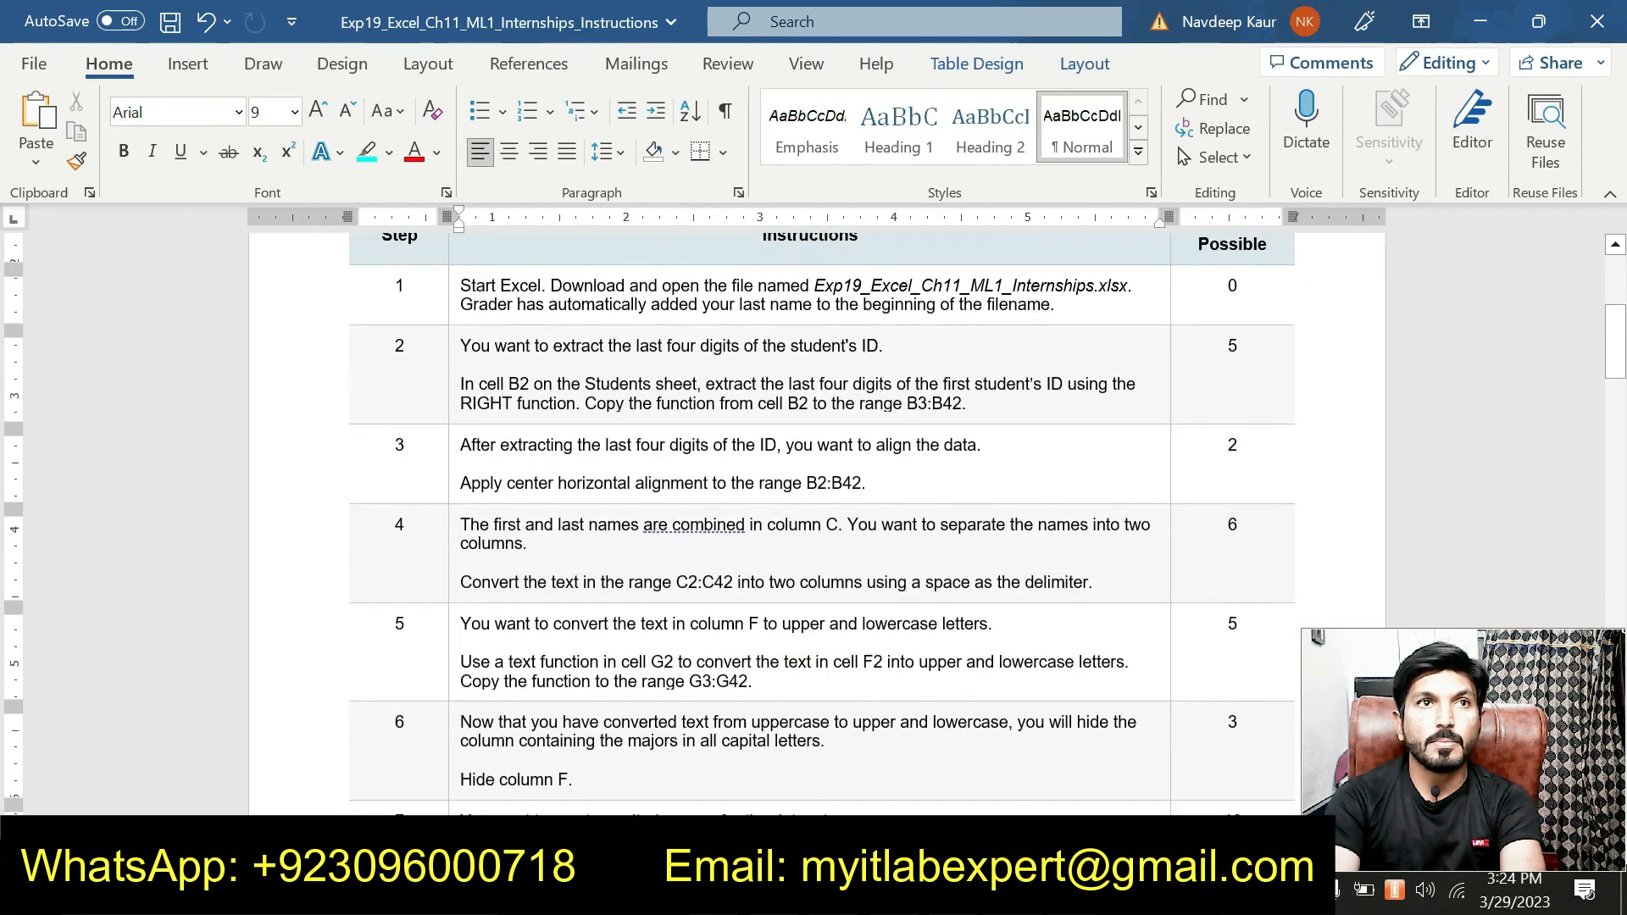
pyautogui.moveTo(753, 682)
pyautogui.mouseDown()
pyautogui.moveTo(468, 679)
pyautogui.moveTo(460, 662)
pyautogui.mouseUp()
pyautogui.click(555, 627)
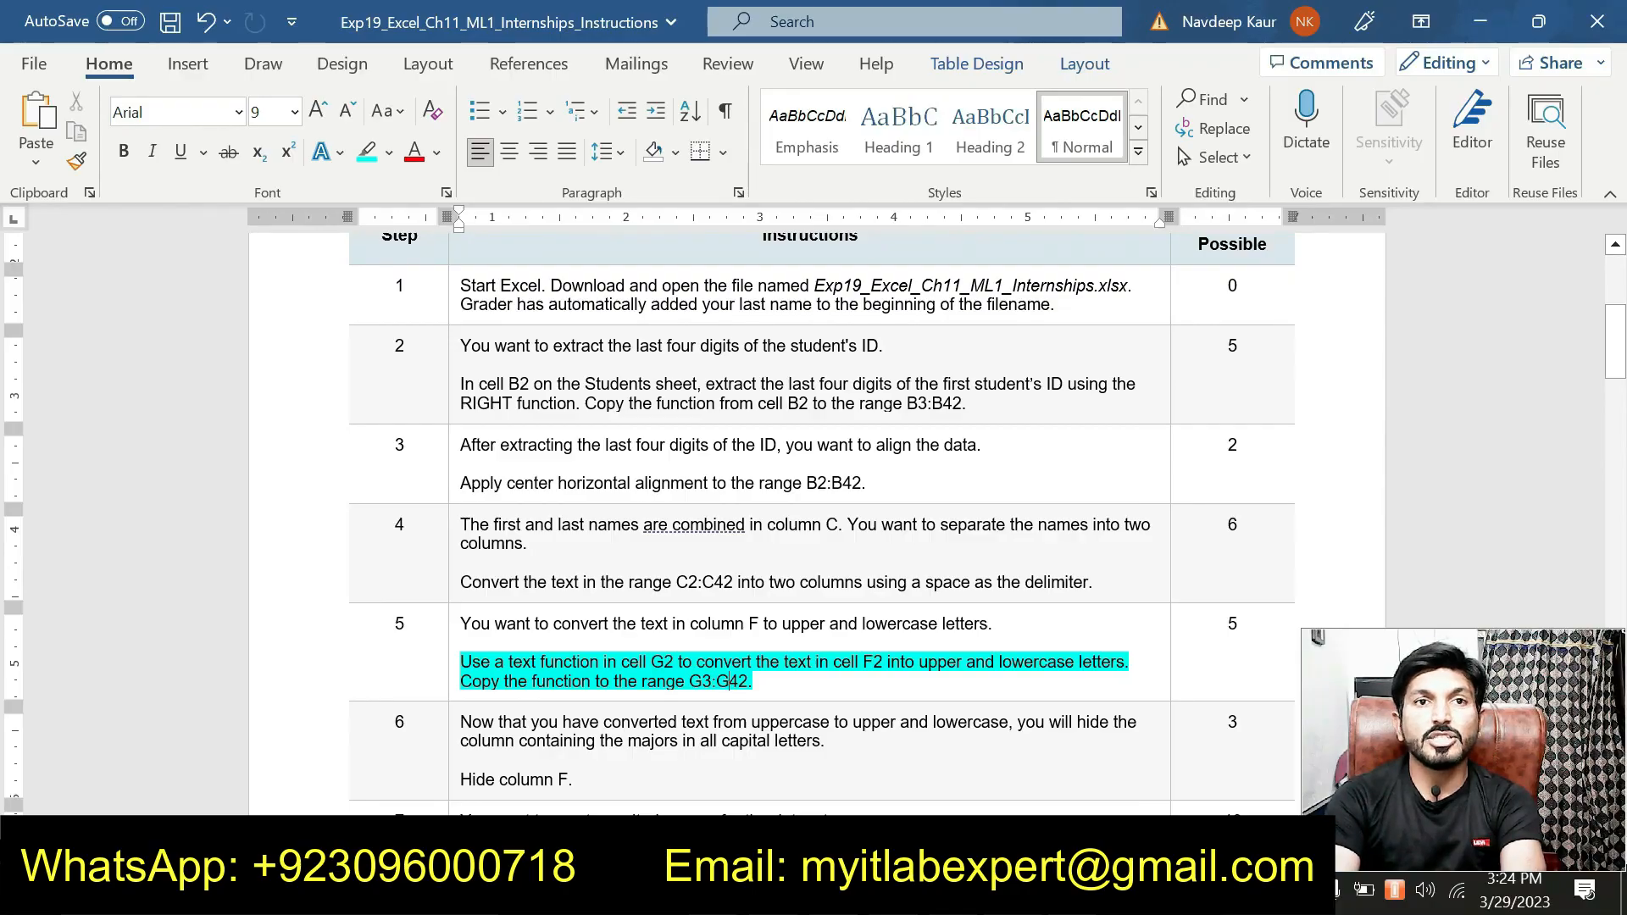
pyautogui.scroll(-1, 729, 616)
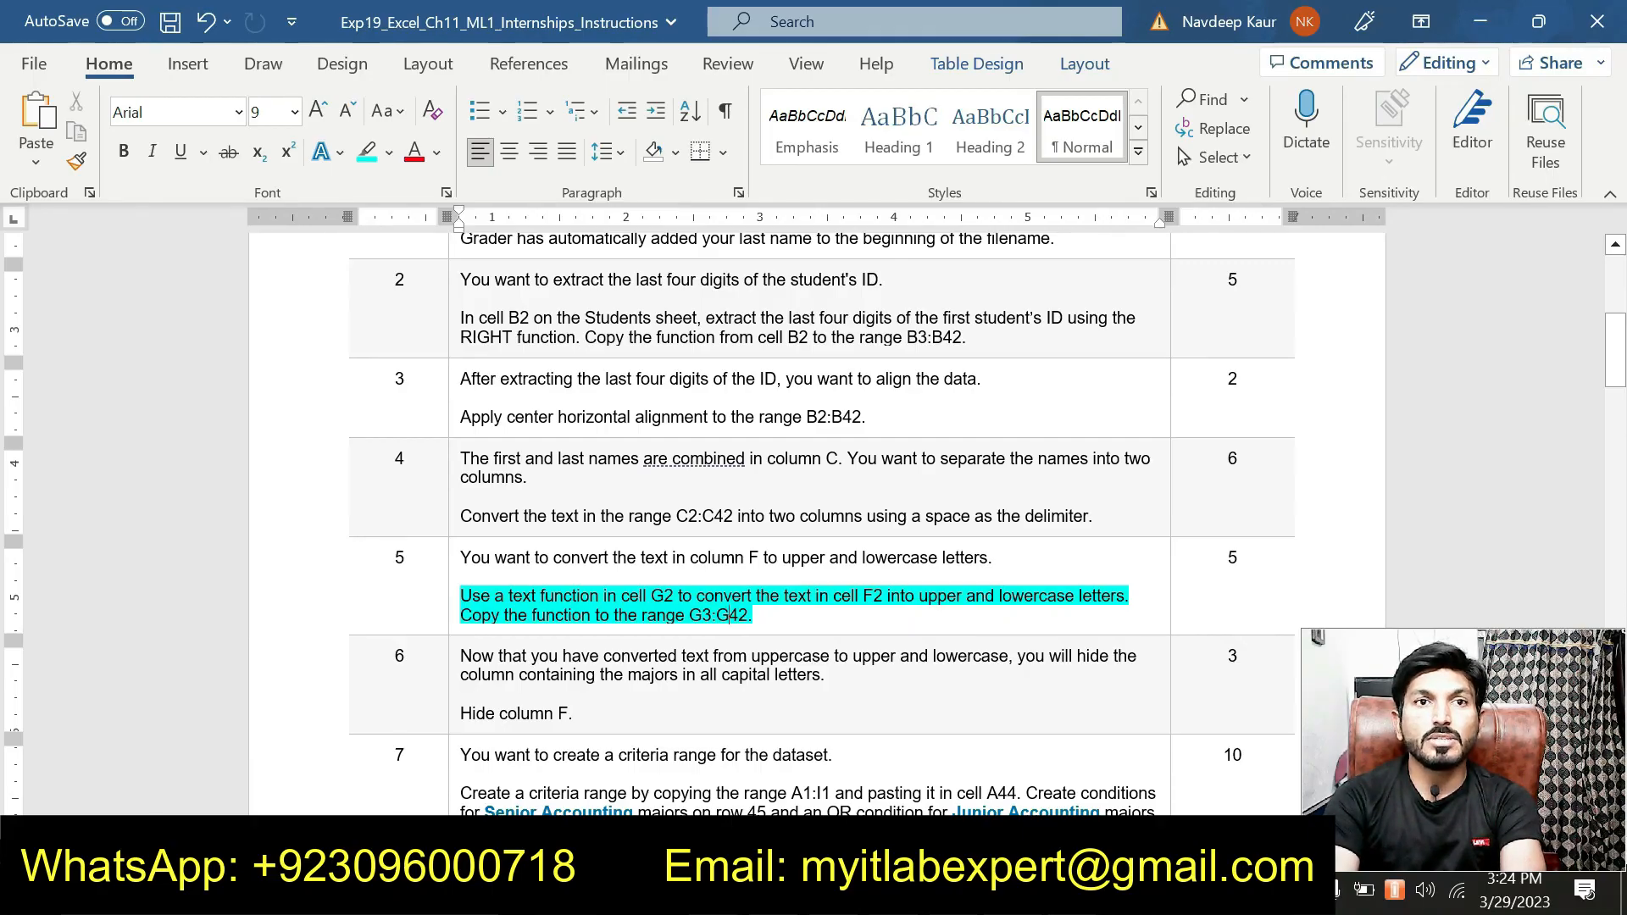
pyautogui.scroll(3, 729, 737)
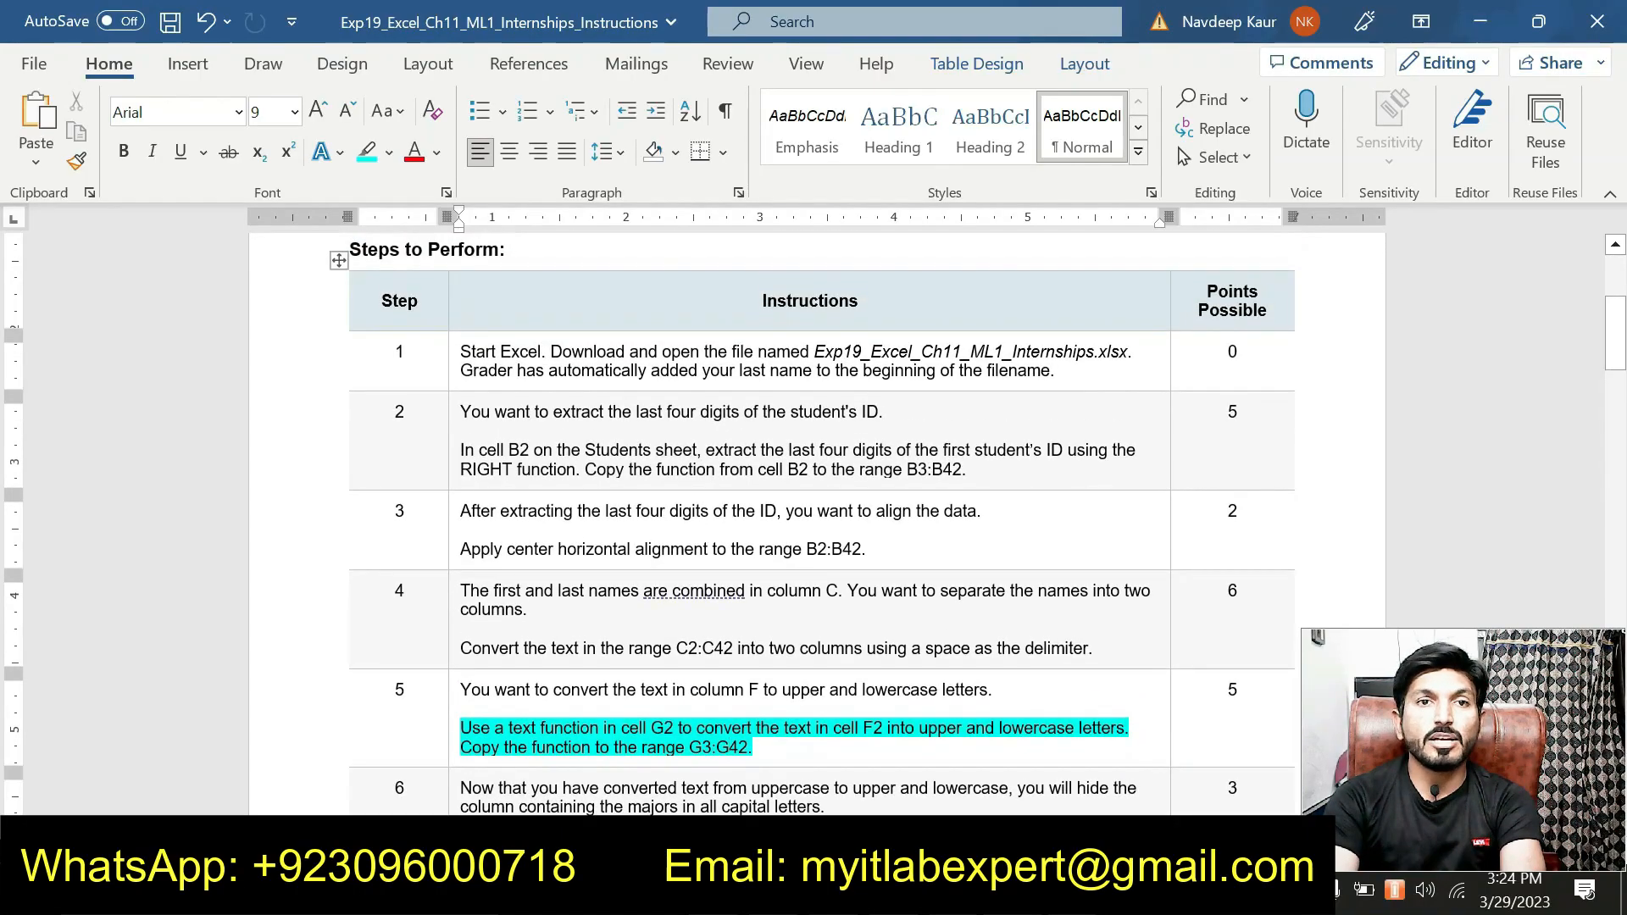
pyautogui.scroll(-1, 708, 695)
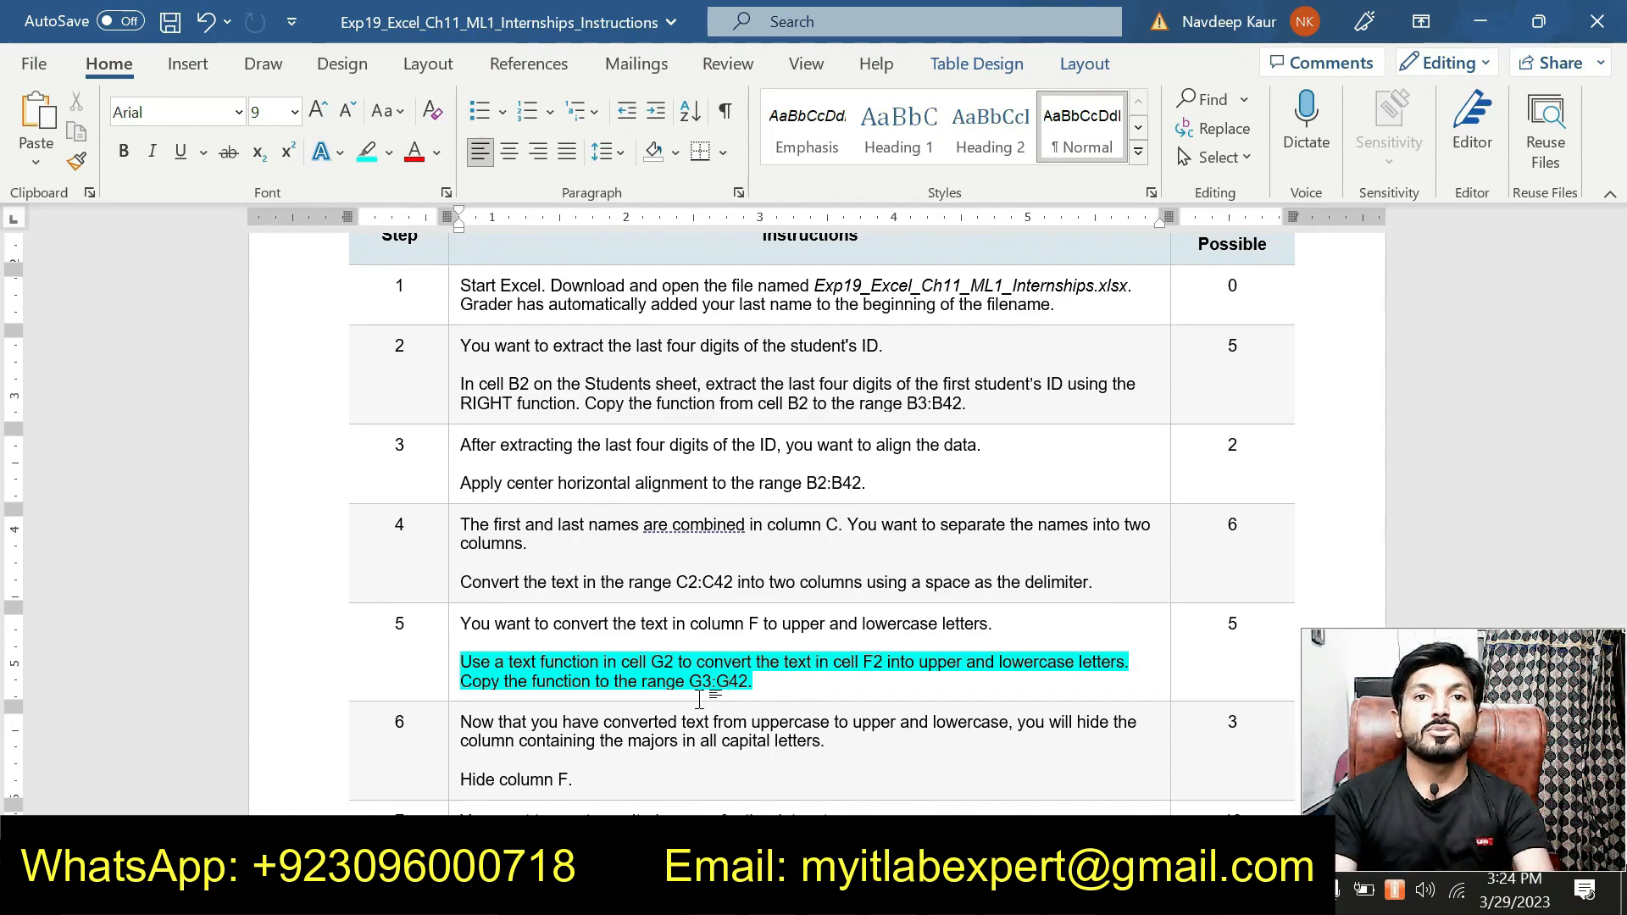
pyautogui.scroll(-2, 822, 526)
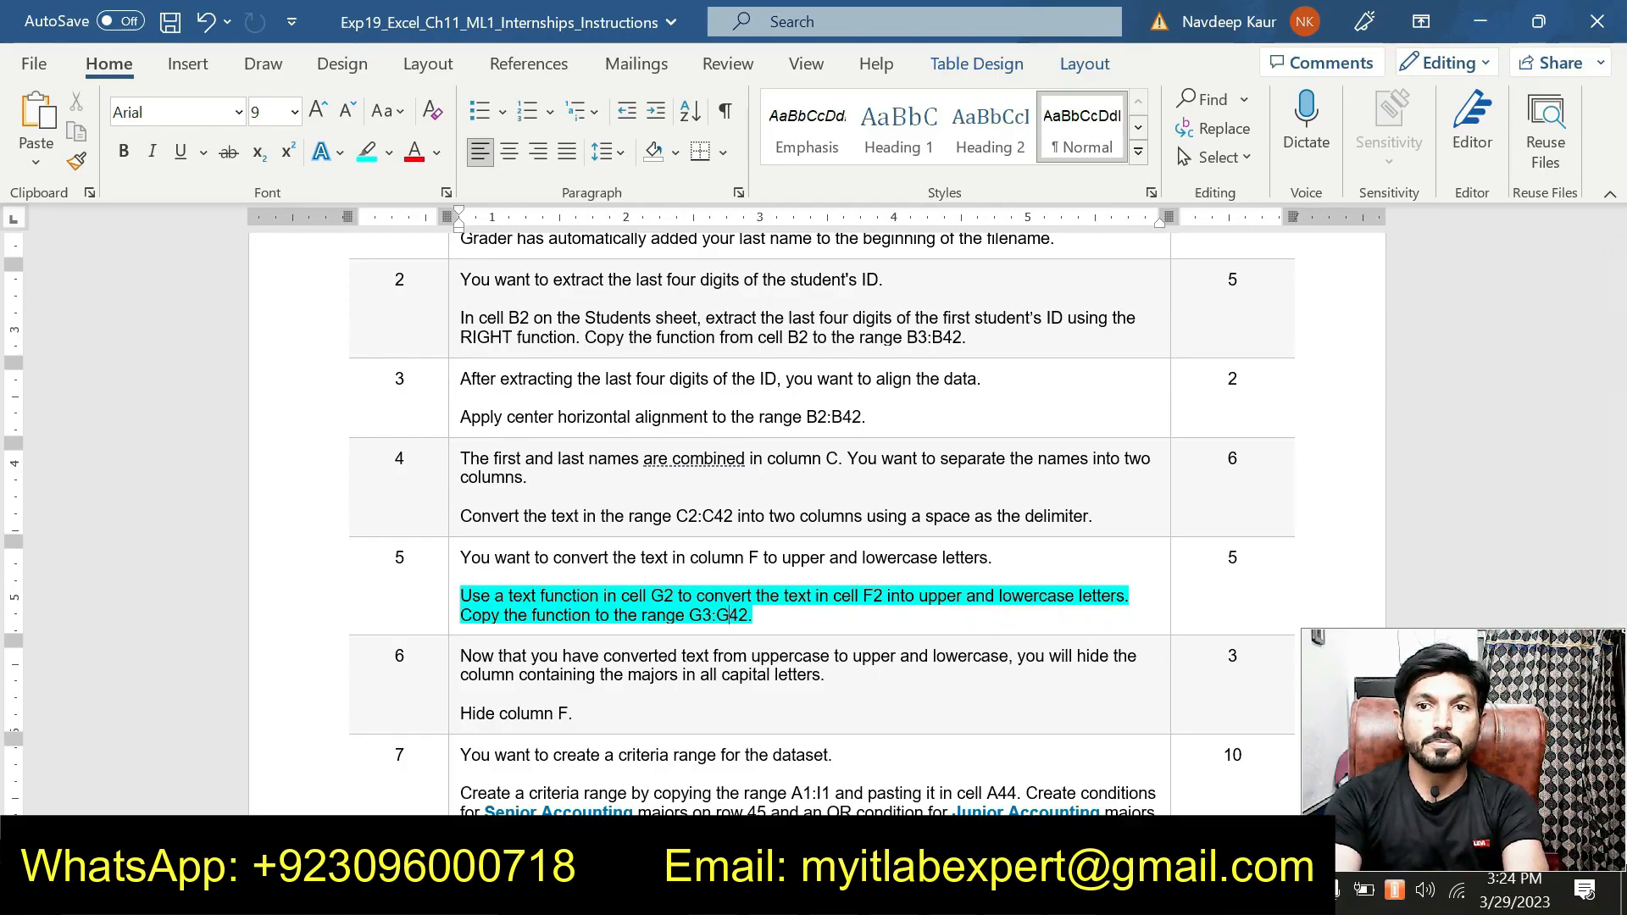
# Step: Switch to the Excel workbook and examine the Major text in F2 and the Major Update cell G2 against step 5's instruction
pyautogui.hotkey('alt', 'Tab')
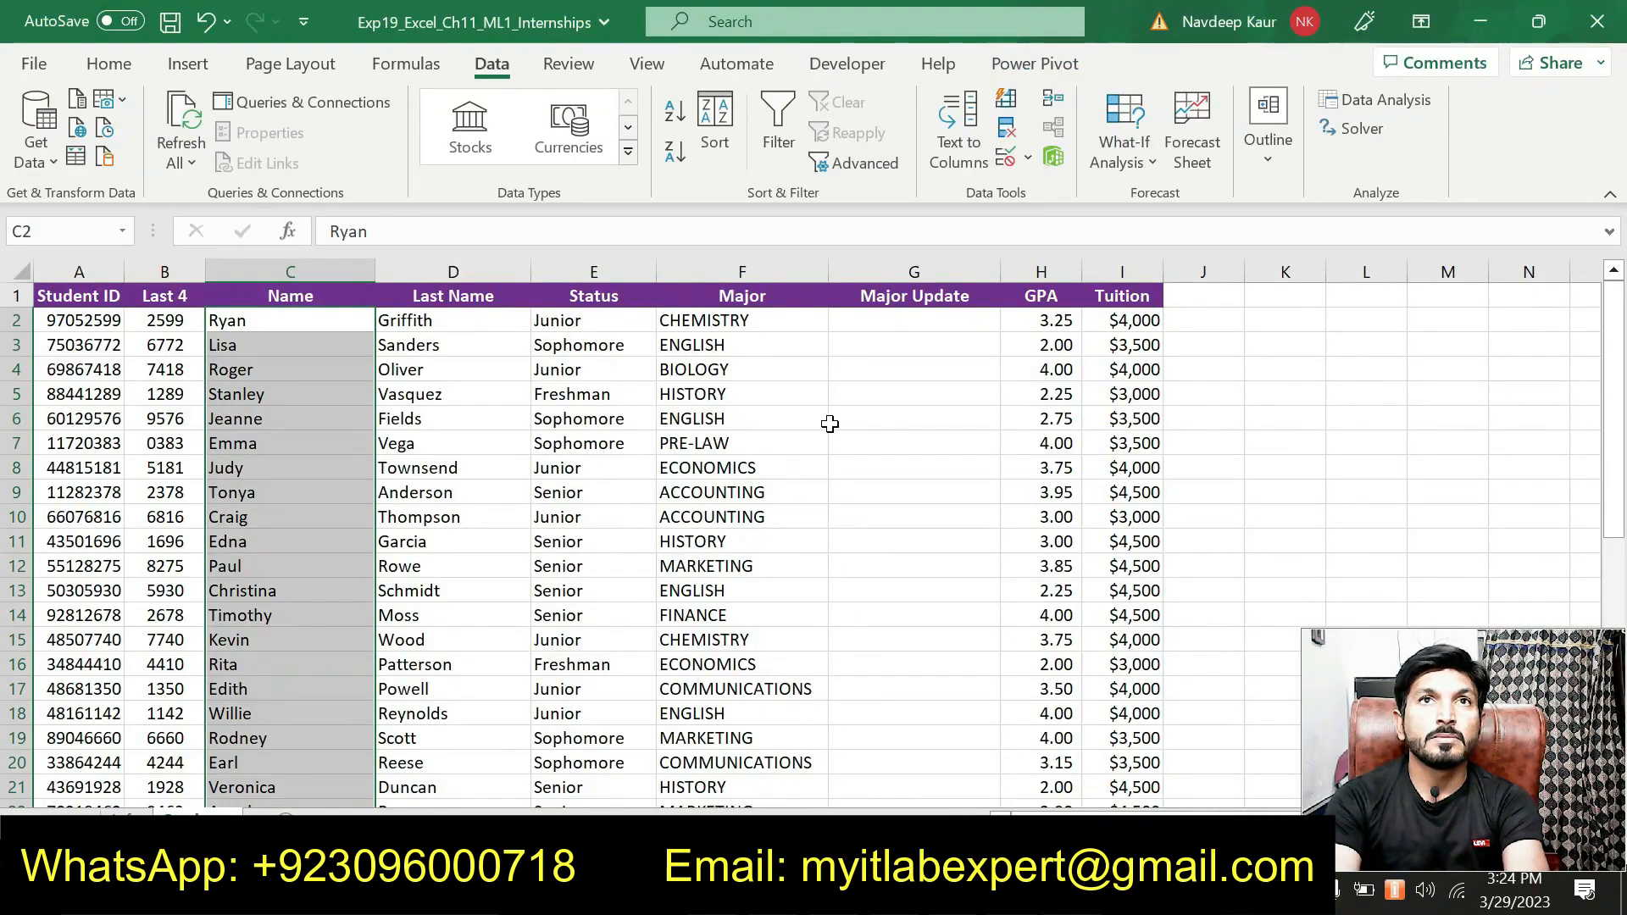
pyautogui.click(885, 321)
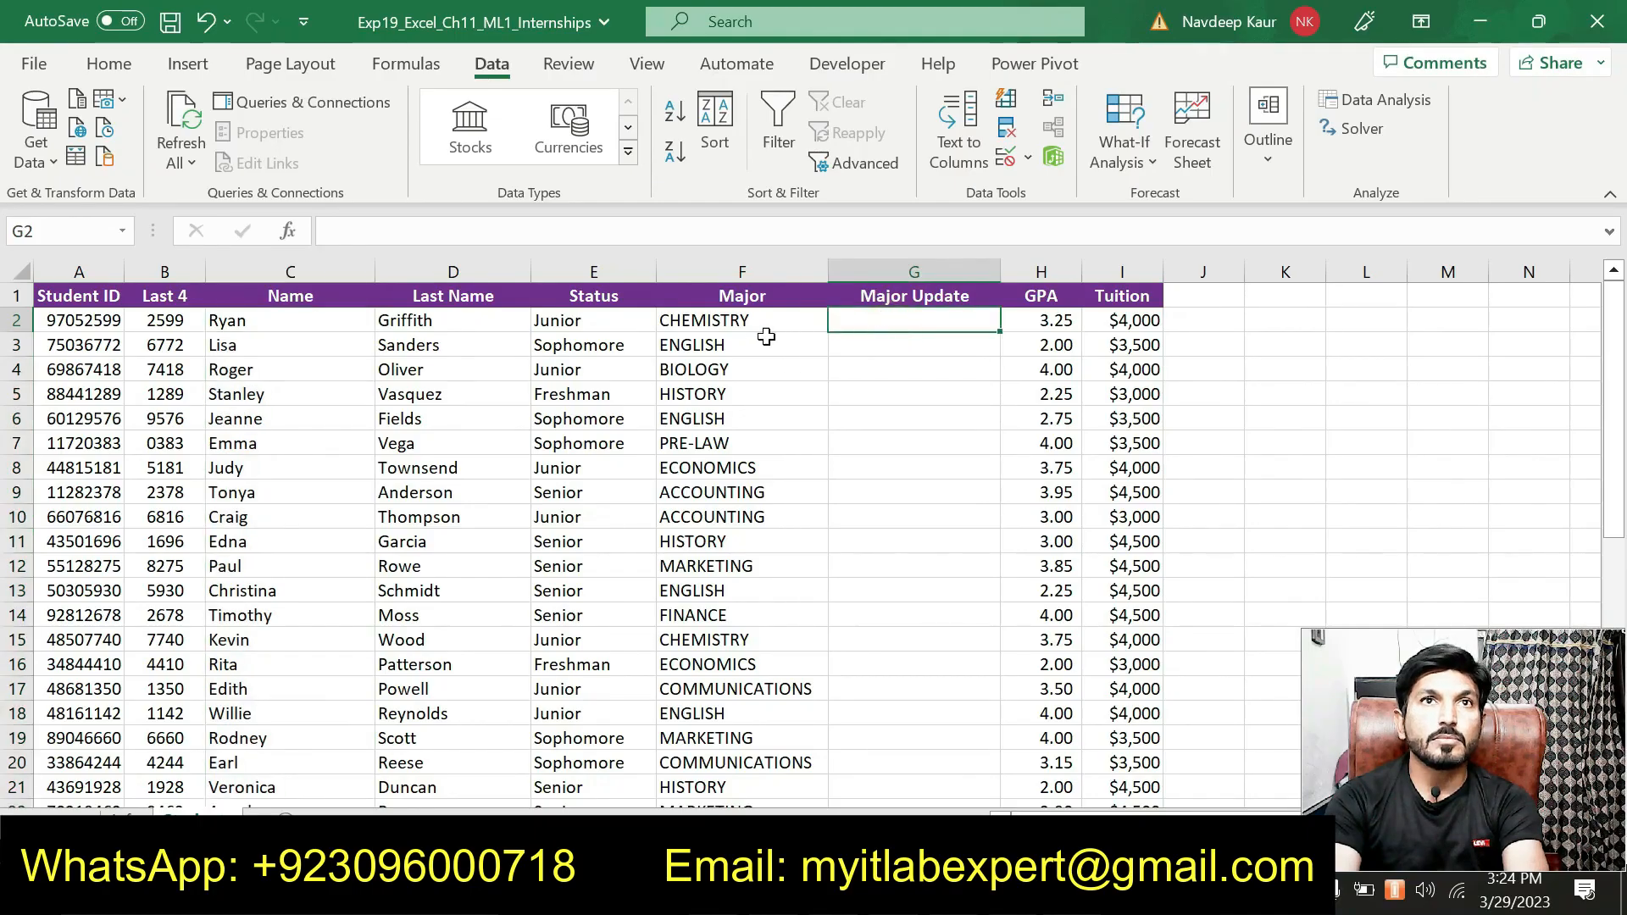
pyautogui.hotkey('alt', 'Tab')
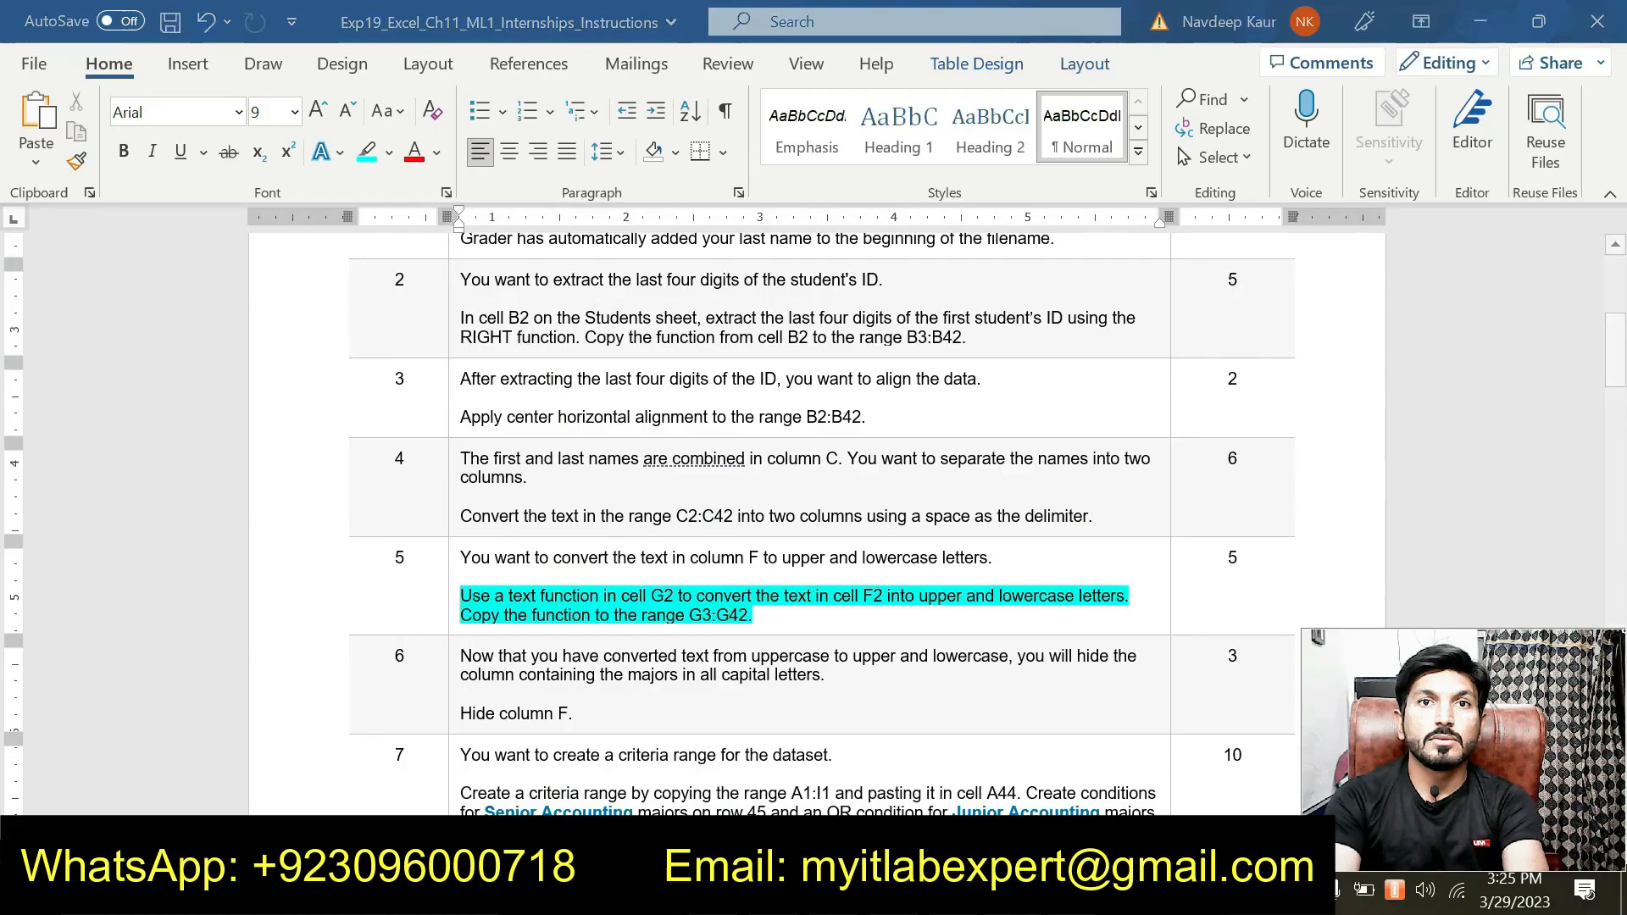
pyautogui.hotkey('alt', 'Tab')
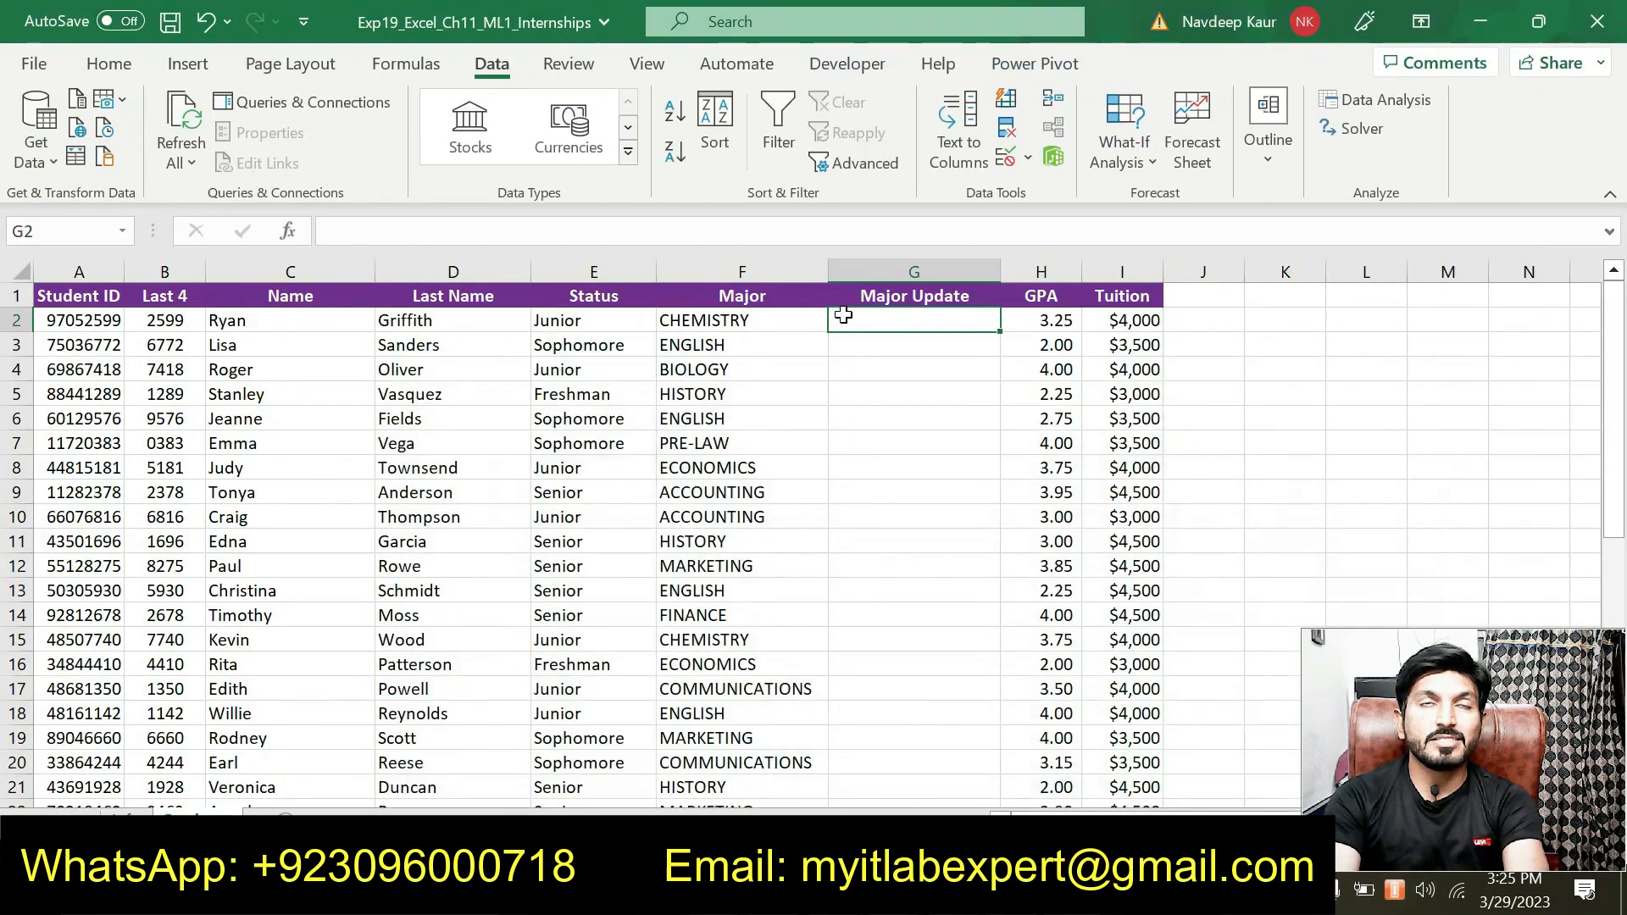
pyautogui.click(768, 324)
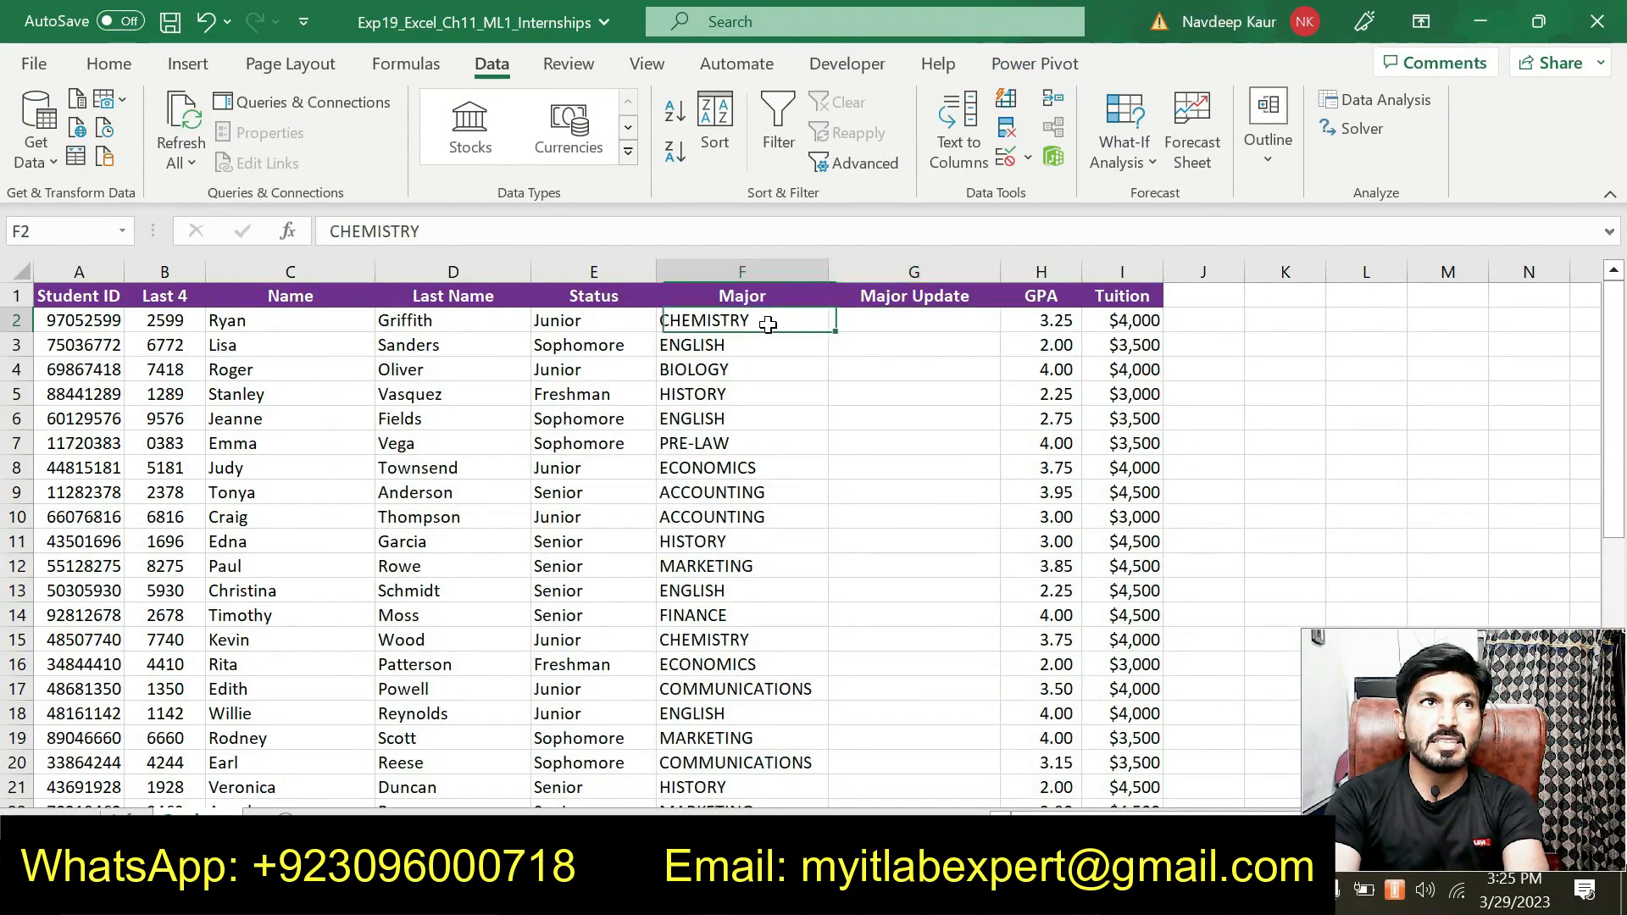
pyautogui.click(863, 323)
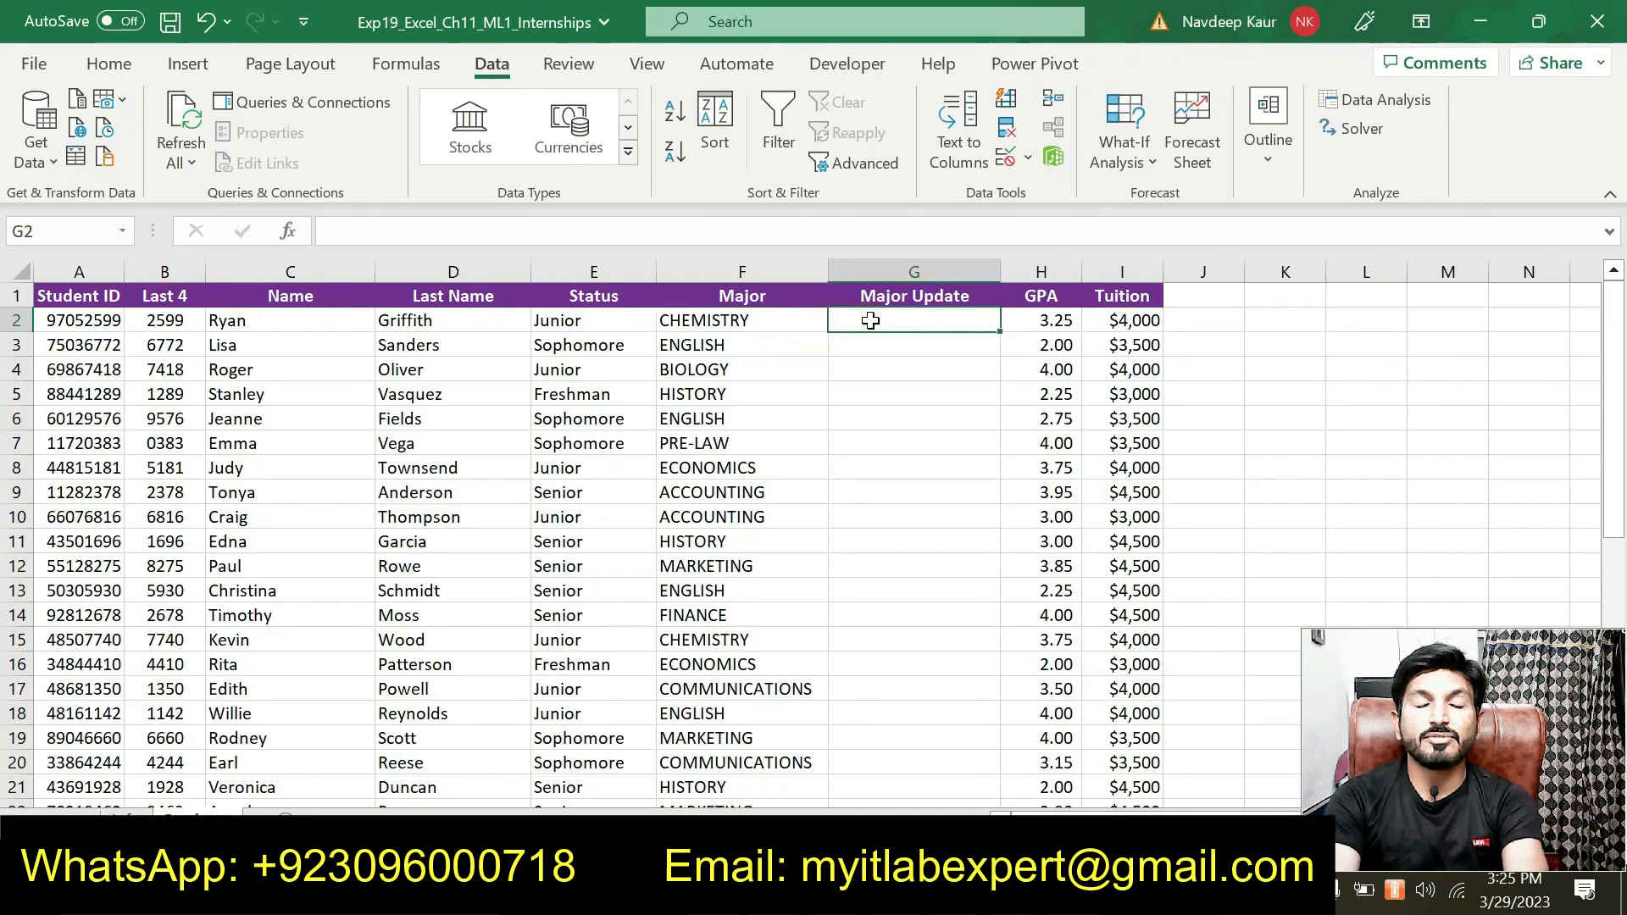
pyautogui.click(740, 324)
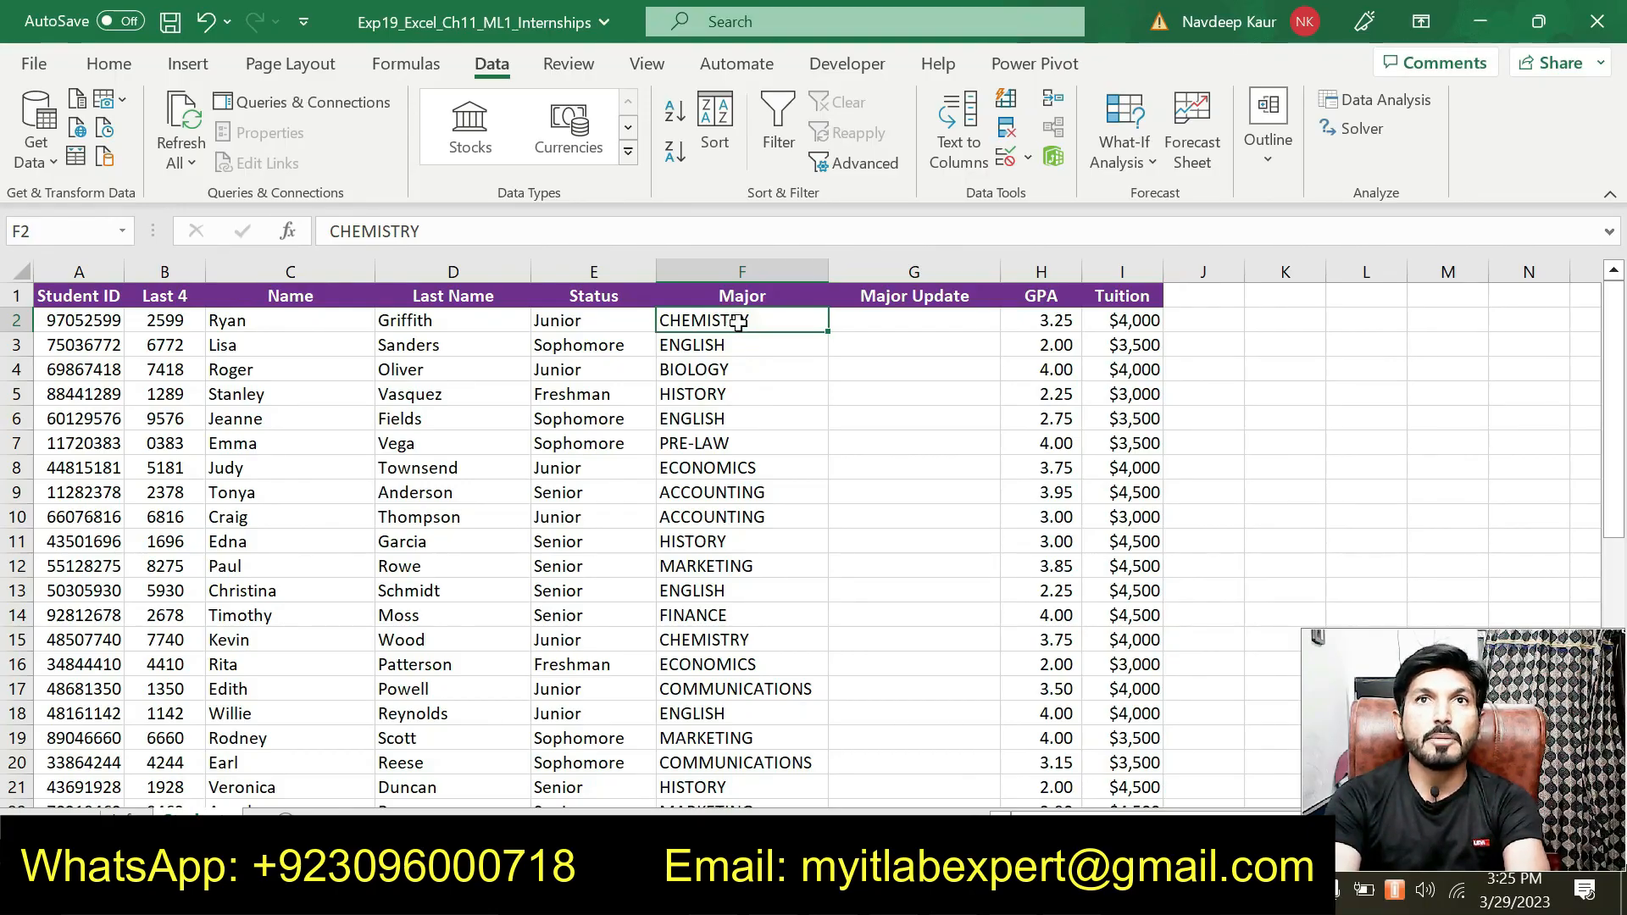
# Step: Recheck step 5 in the Word instructions, return to the Excel workbook and enter =PROPER(F2) in cell G2
pyautogui.click(889, 320)
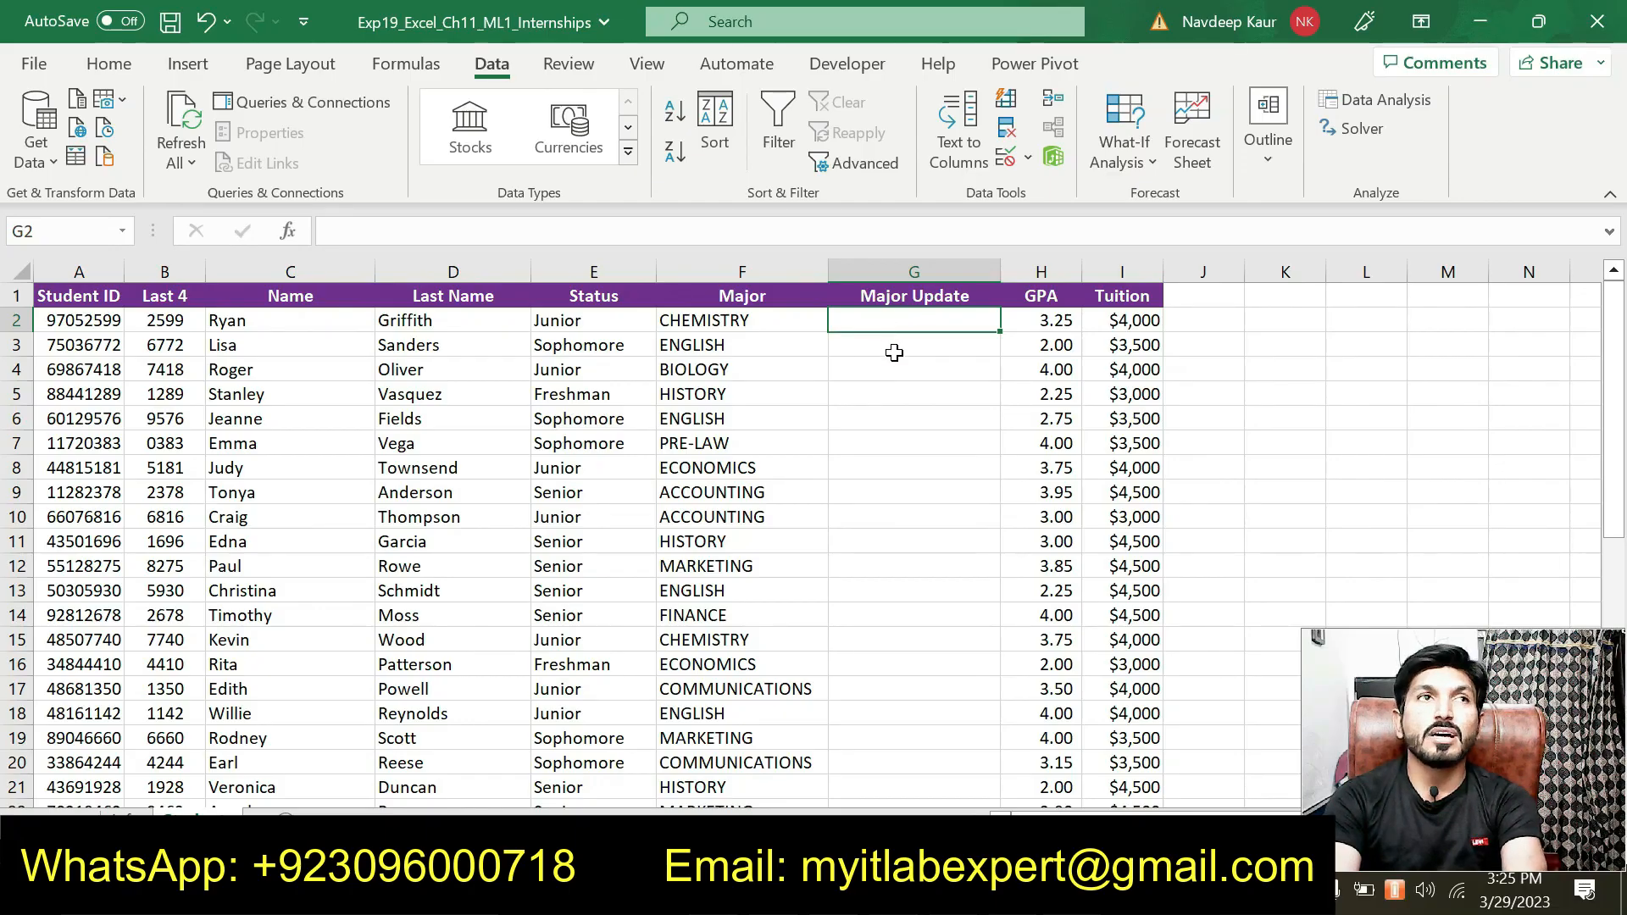
pyautogui.hotkey('alt', 'Tab')
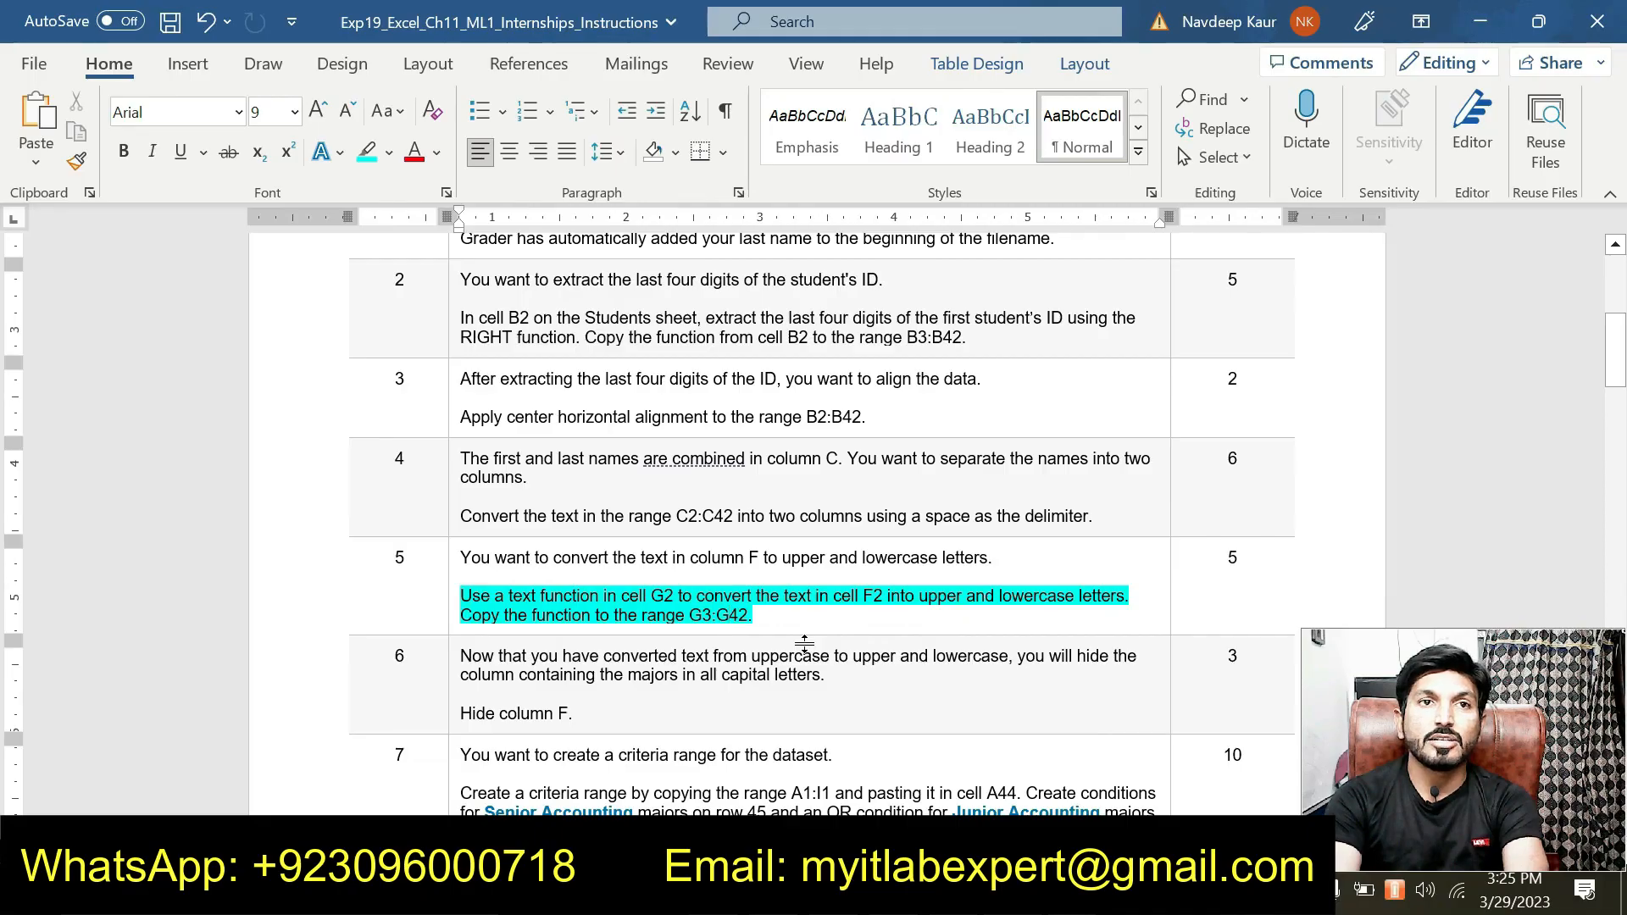
pyautogui.hotkey('alt', 'Tab')
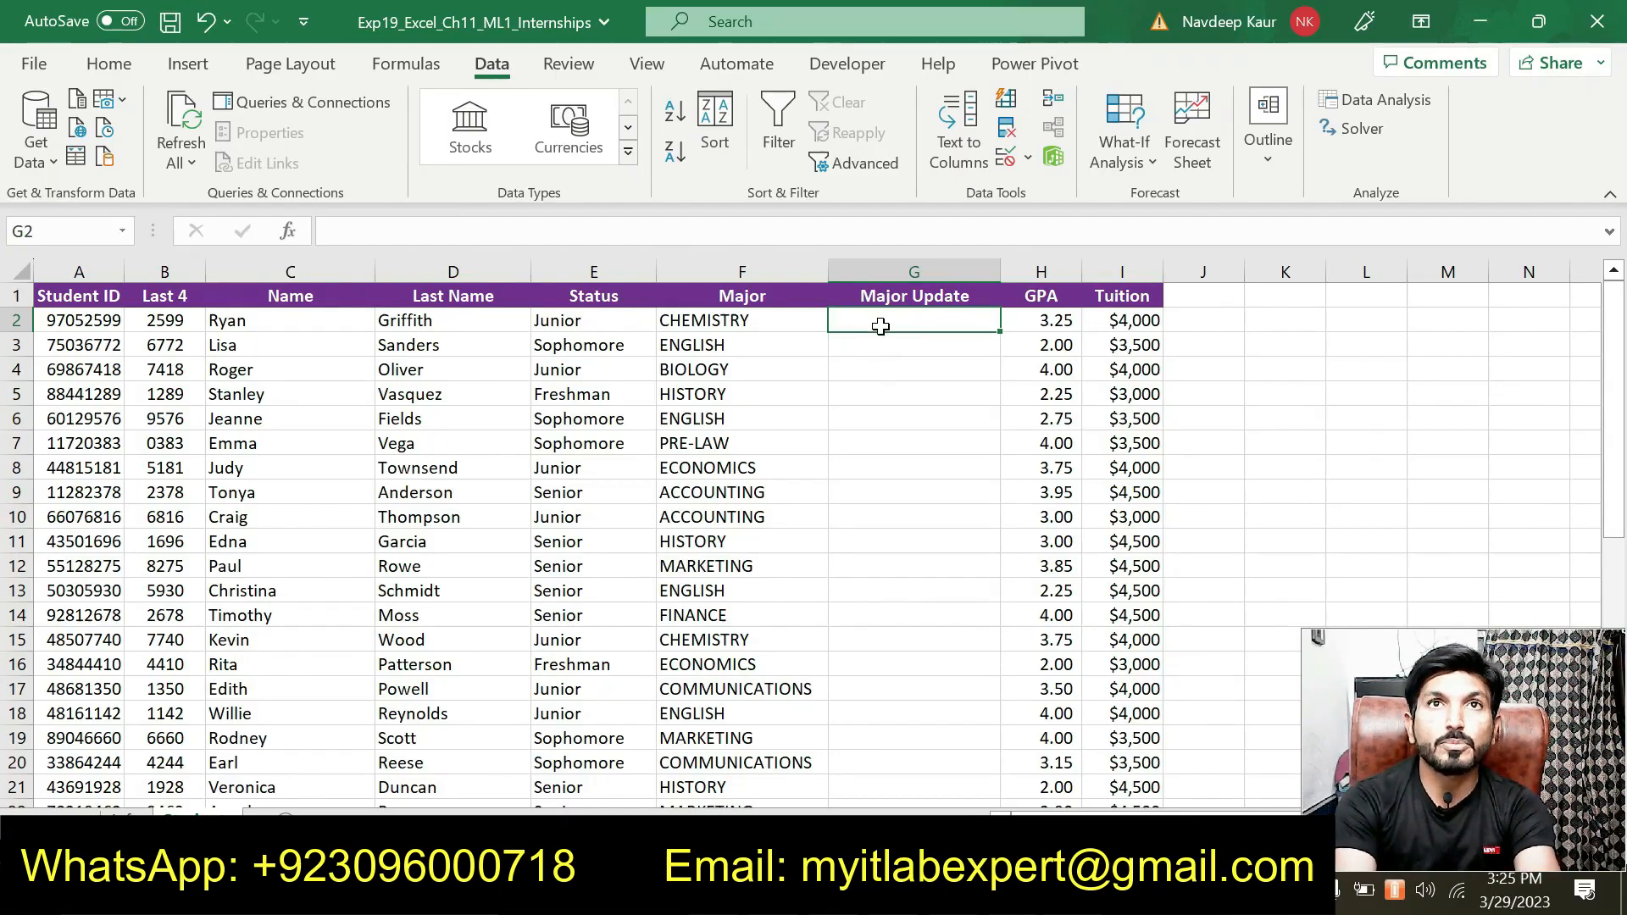
pyautogui.write('=')
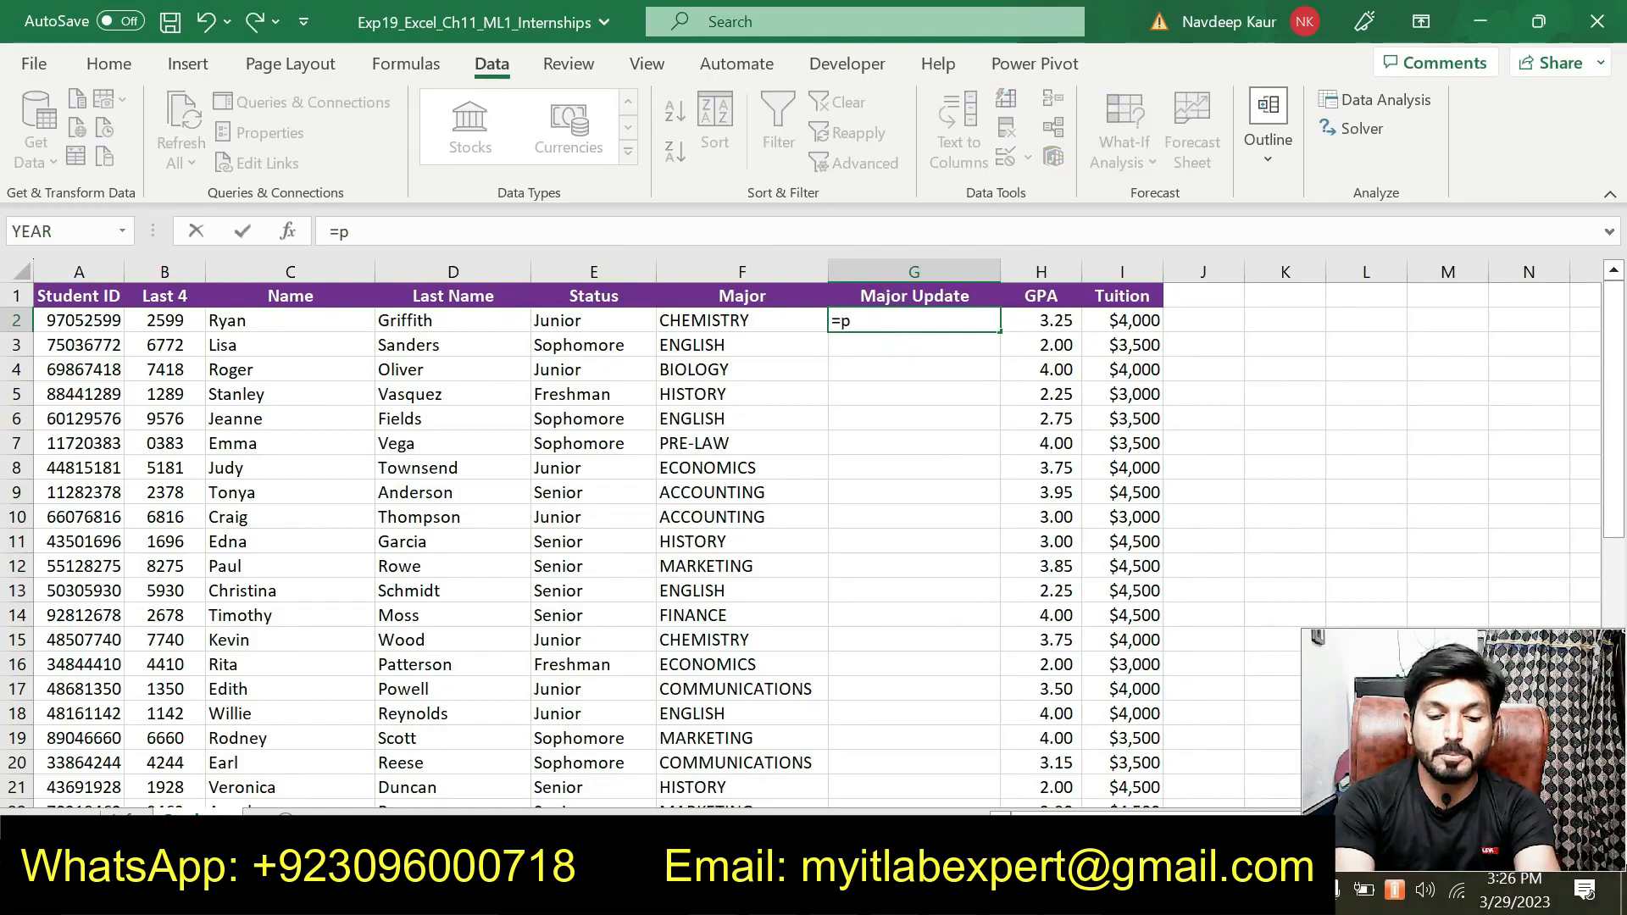
pyautogui.write('prop')
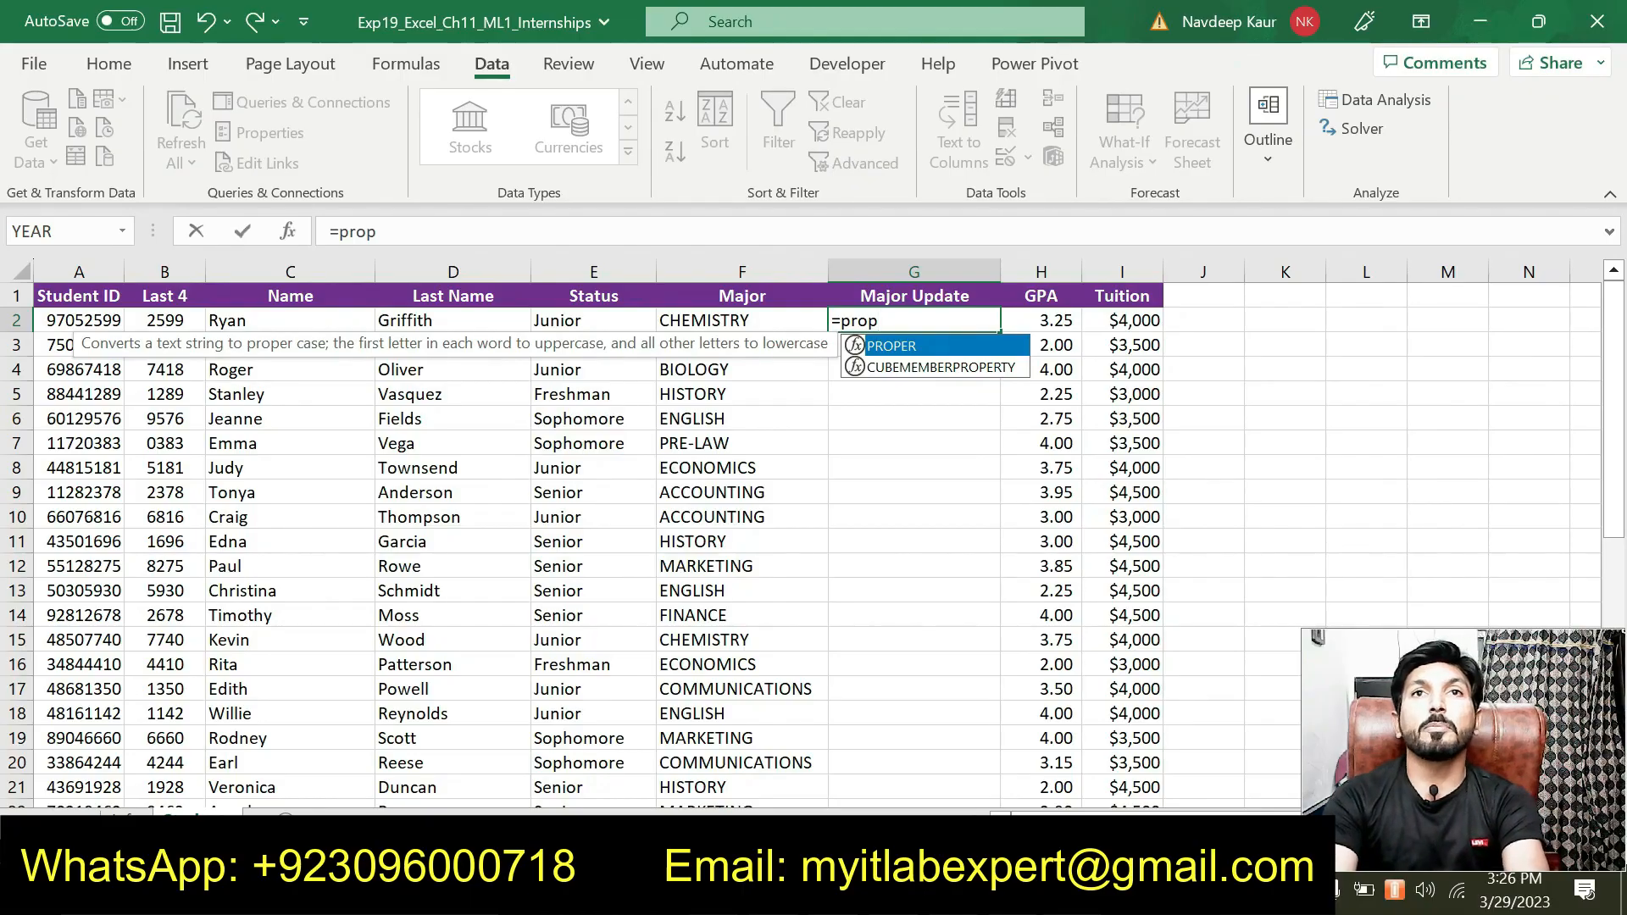
pyautogui.doubleClick(902, 346)
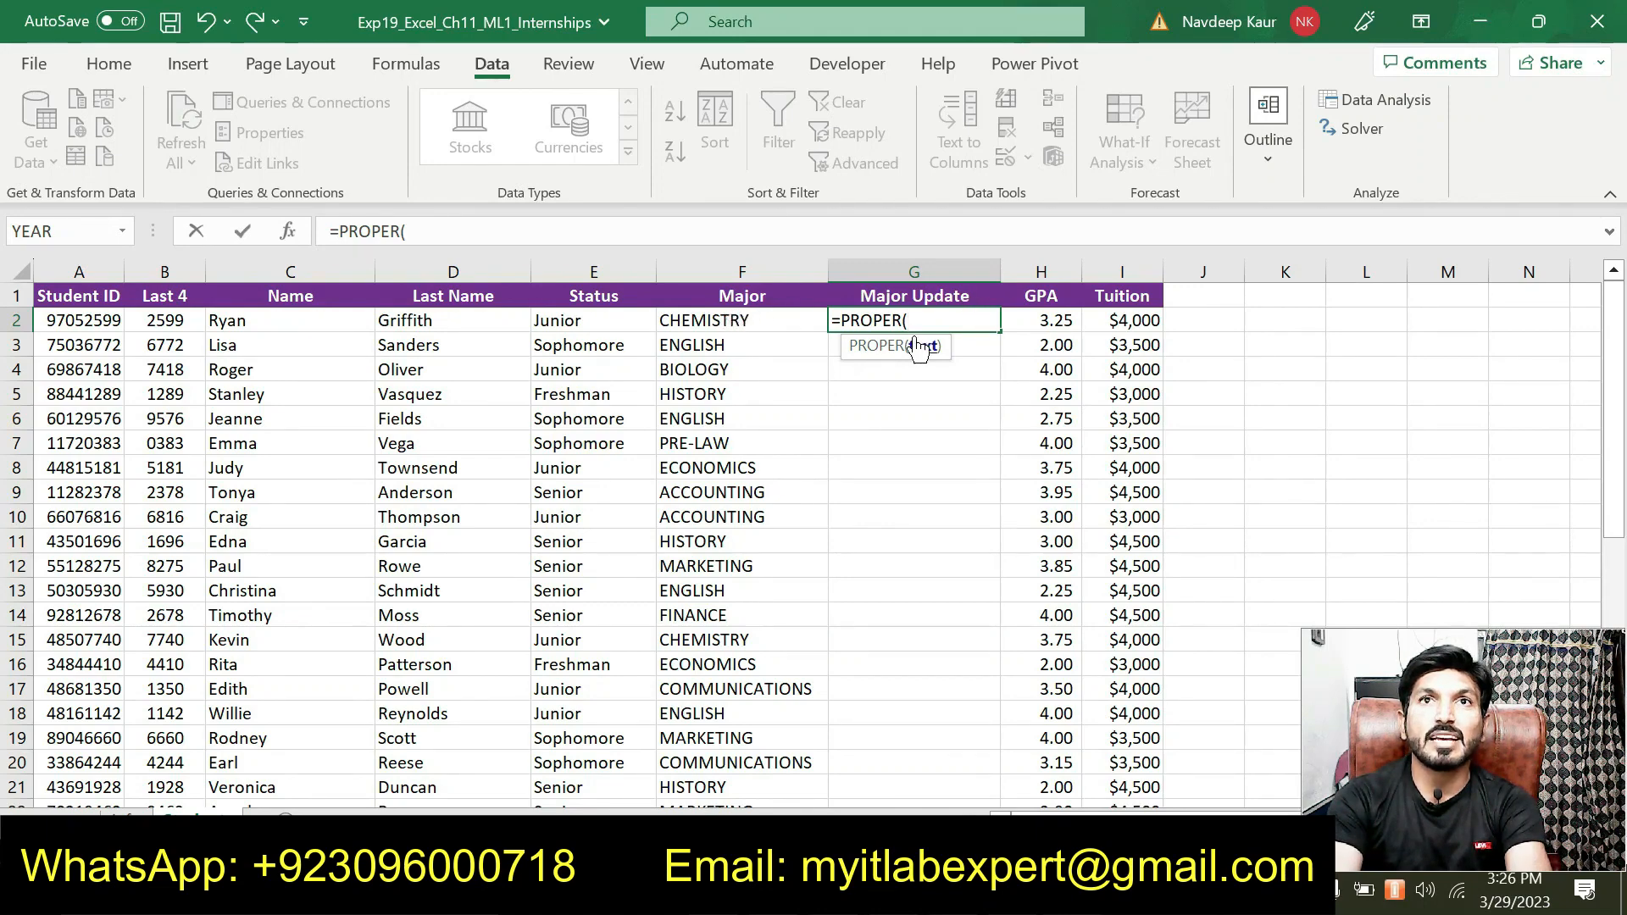
pyautogui.click(498, 232)
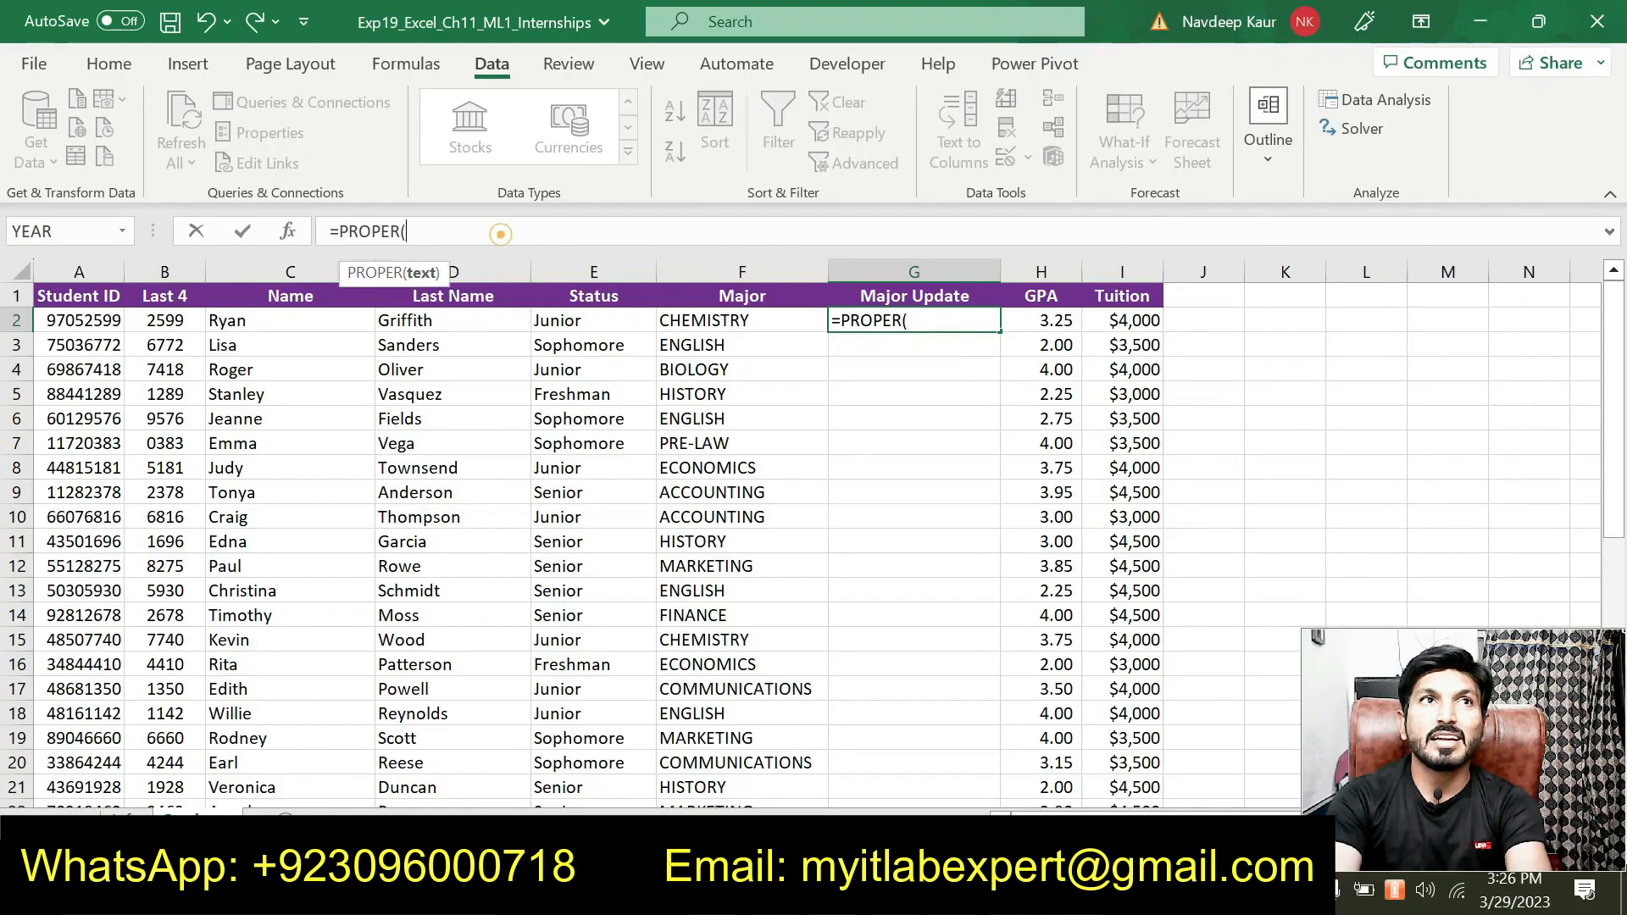
pyautogui.click(712, 321)
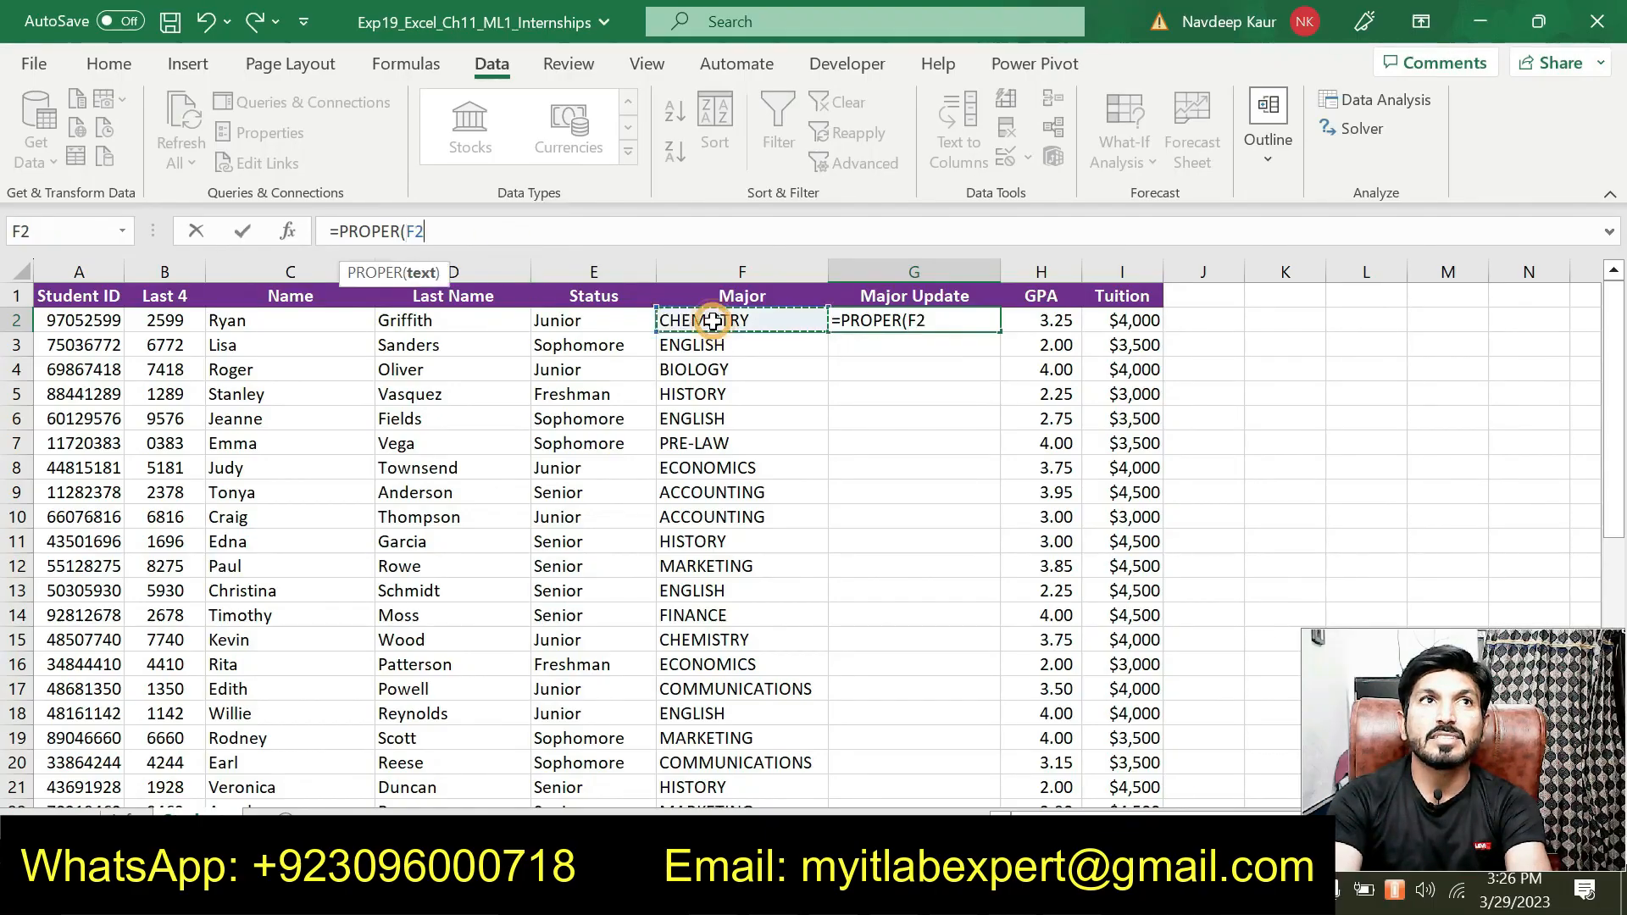
pyautogui.write(')')
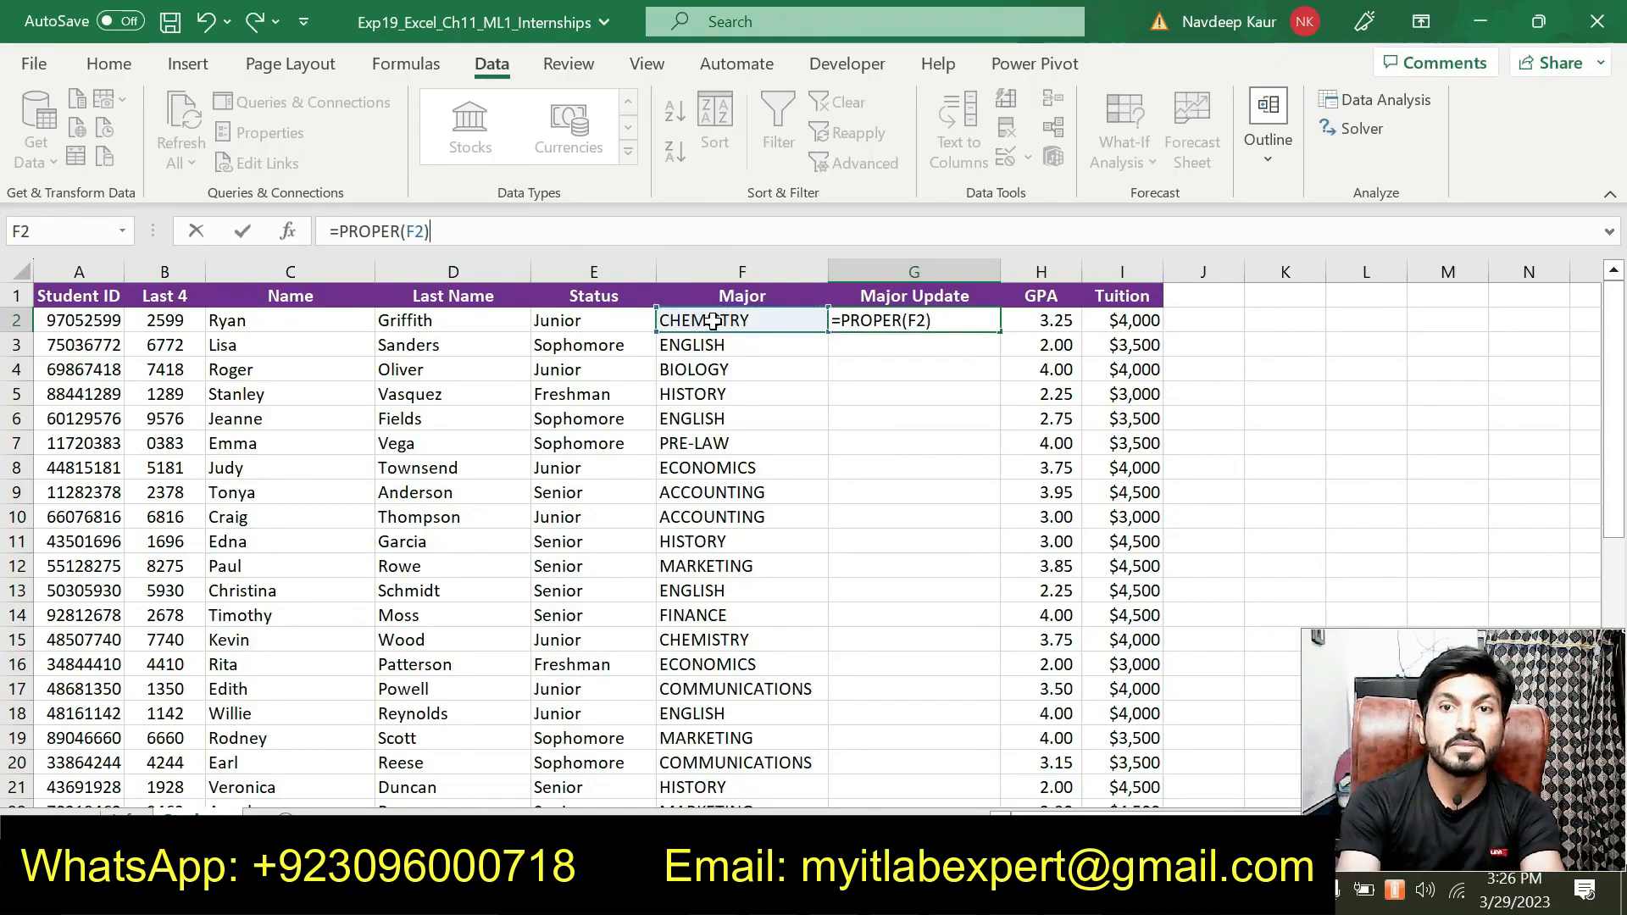
pyautogui.press('Return')
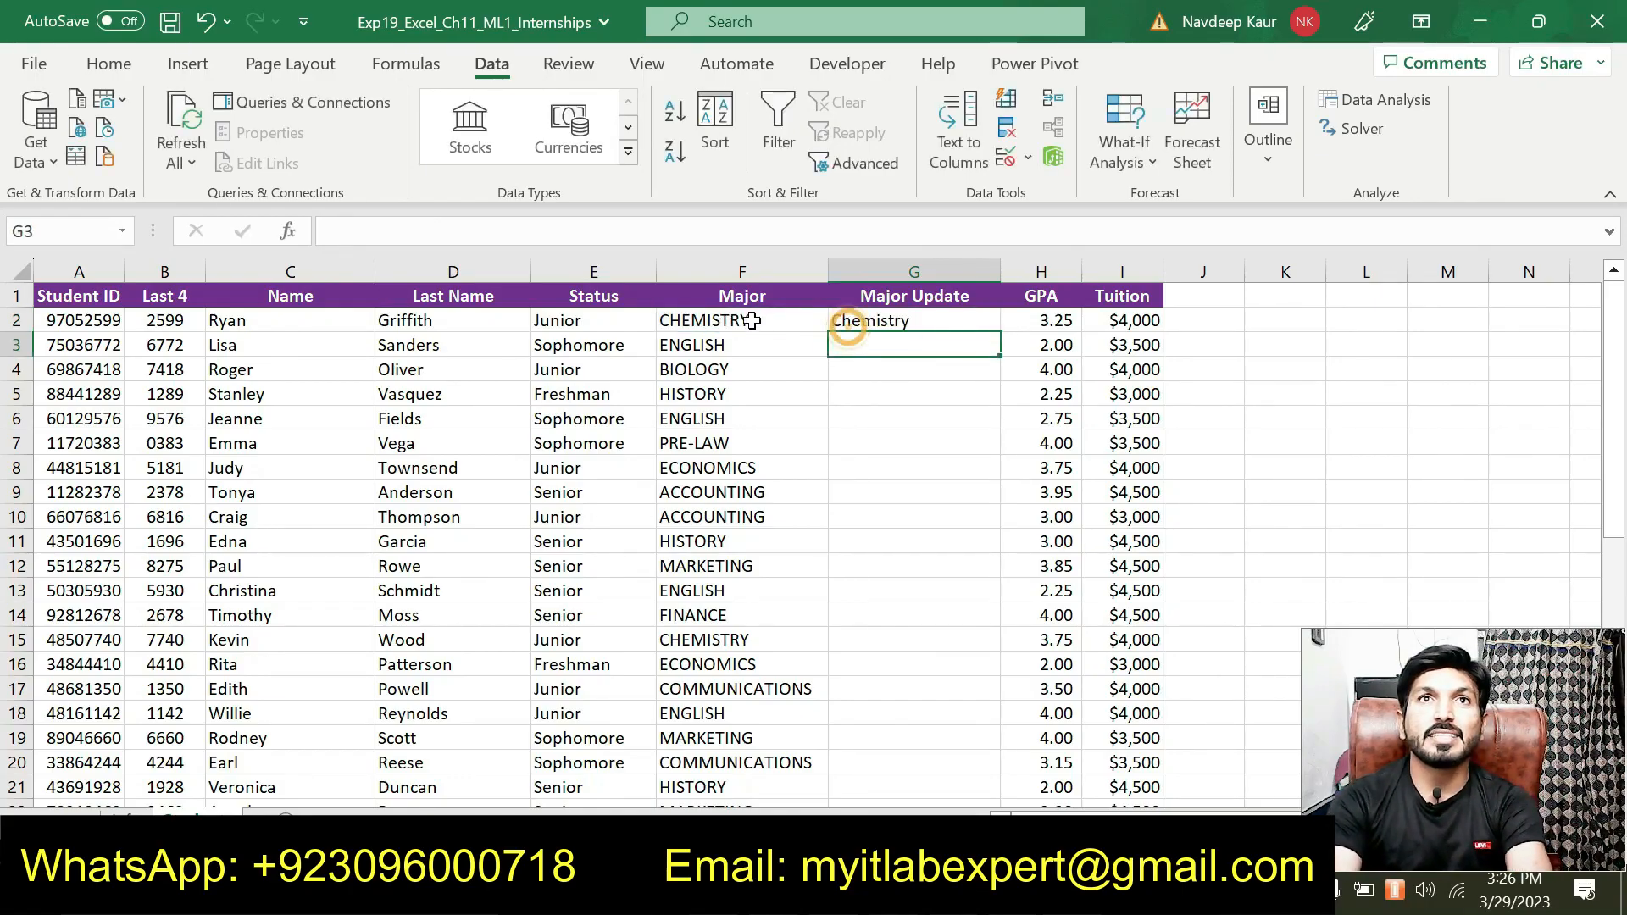
# Step: Confirm the copy range in Word's step 5, fill G2's PROPER function through G3:G42 in Excel, and compare rows 5 and 6 with column F
pyautogui.click(852, 326)
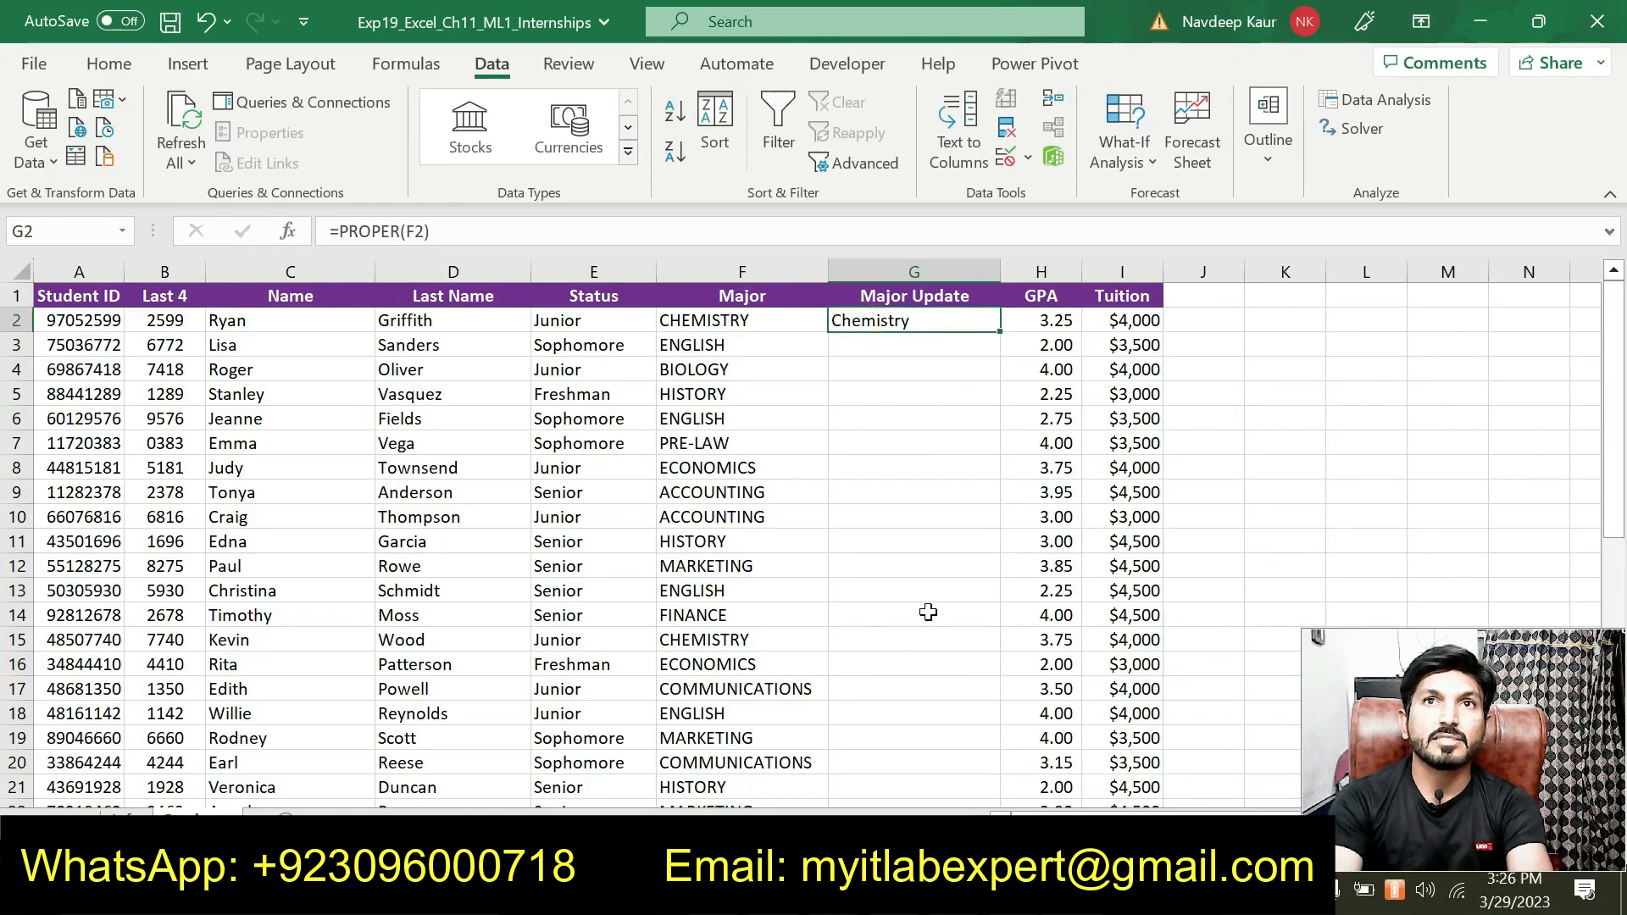
pyautogui.click(1002, 890)
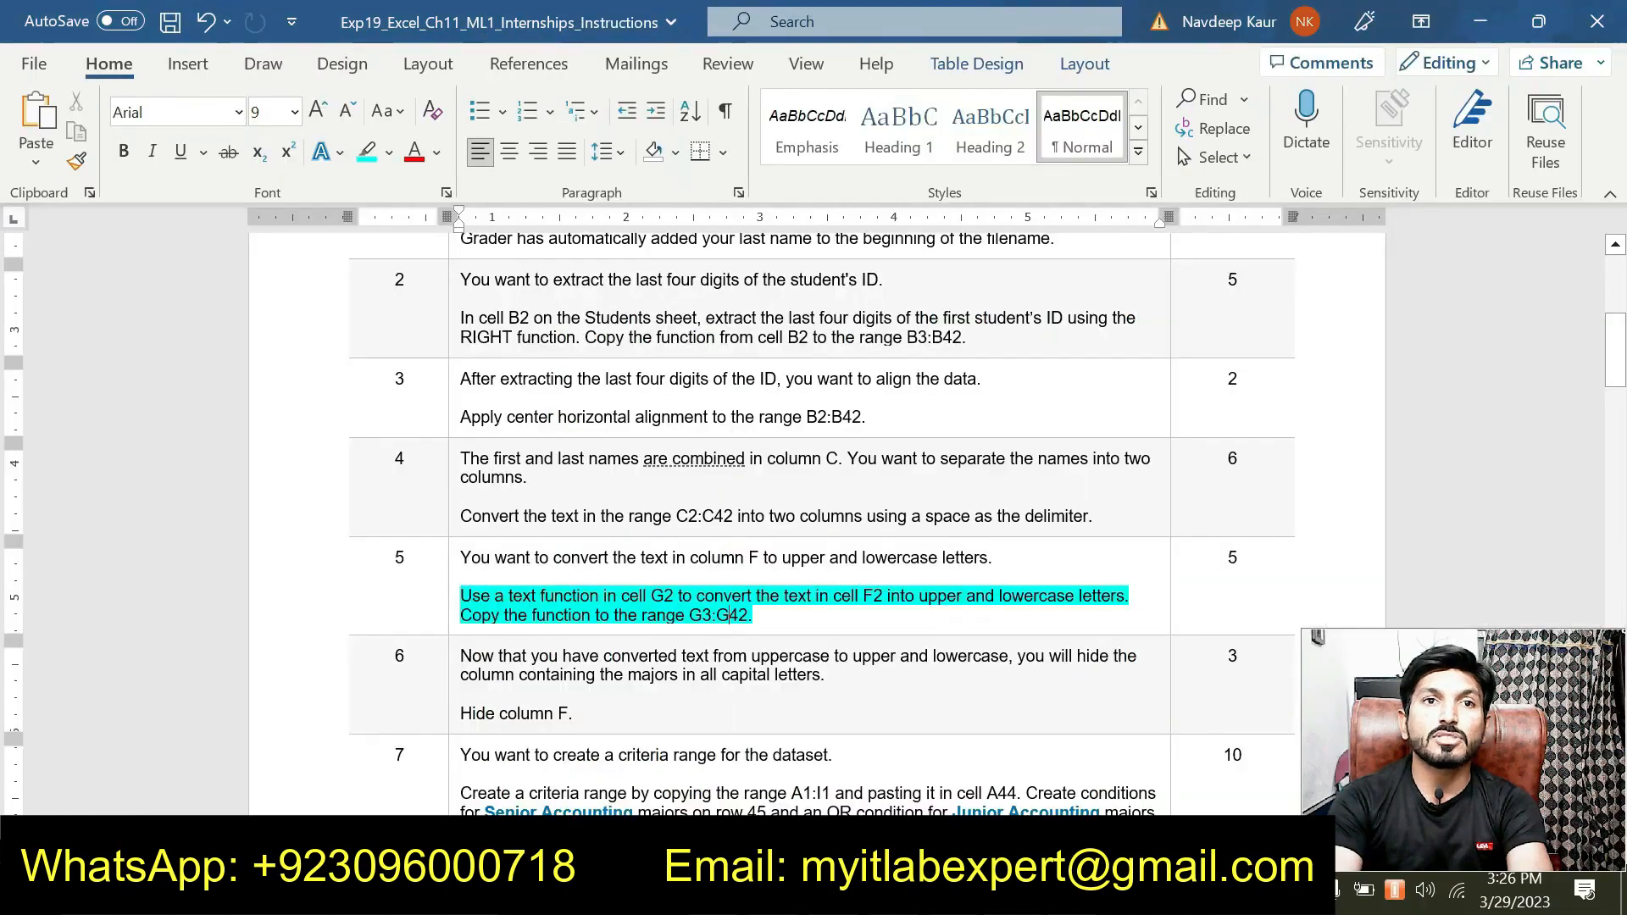
pyautogui.click(1002, 890)
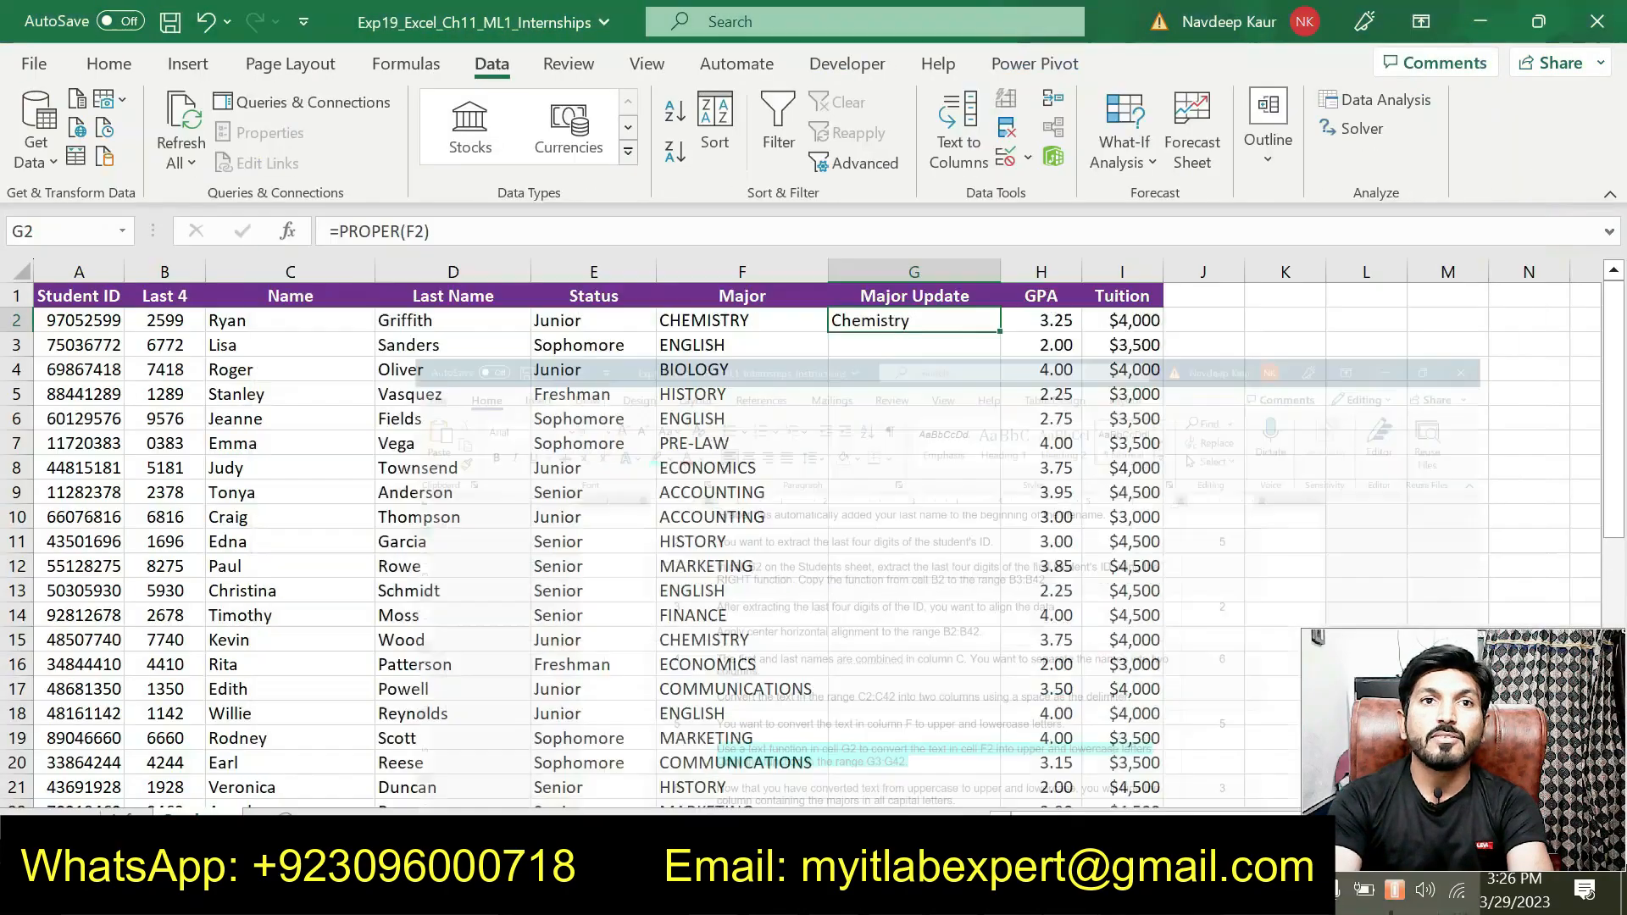
pyautogui.doubleClick(999, 333)
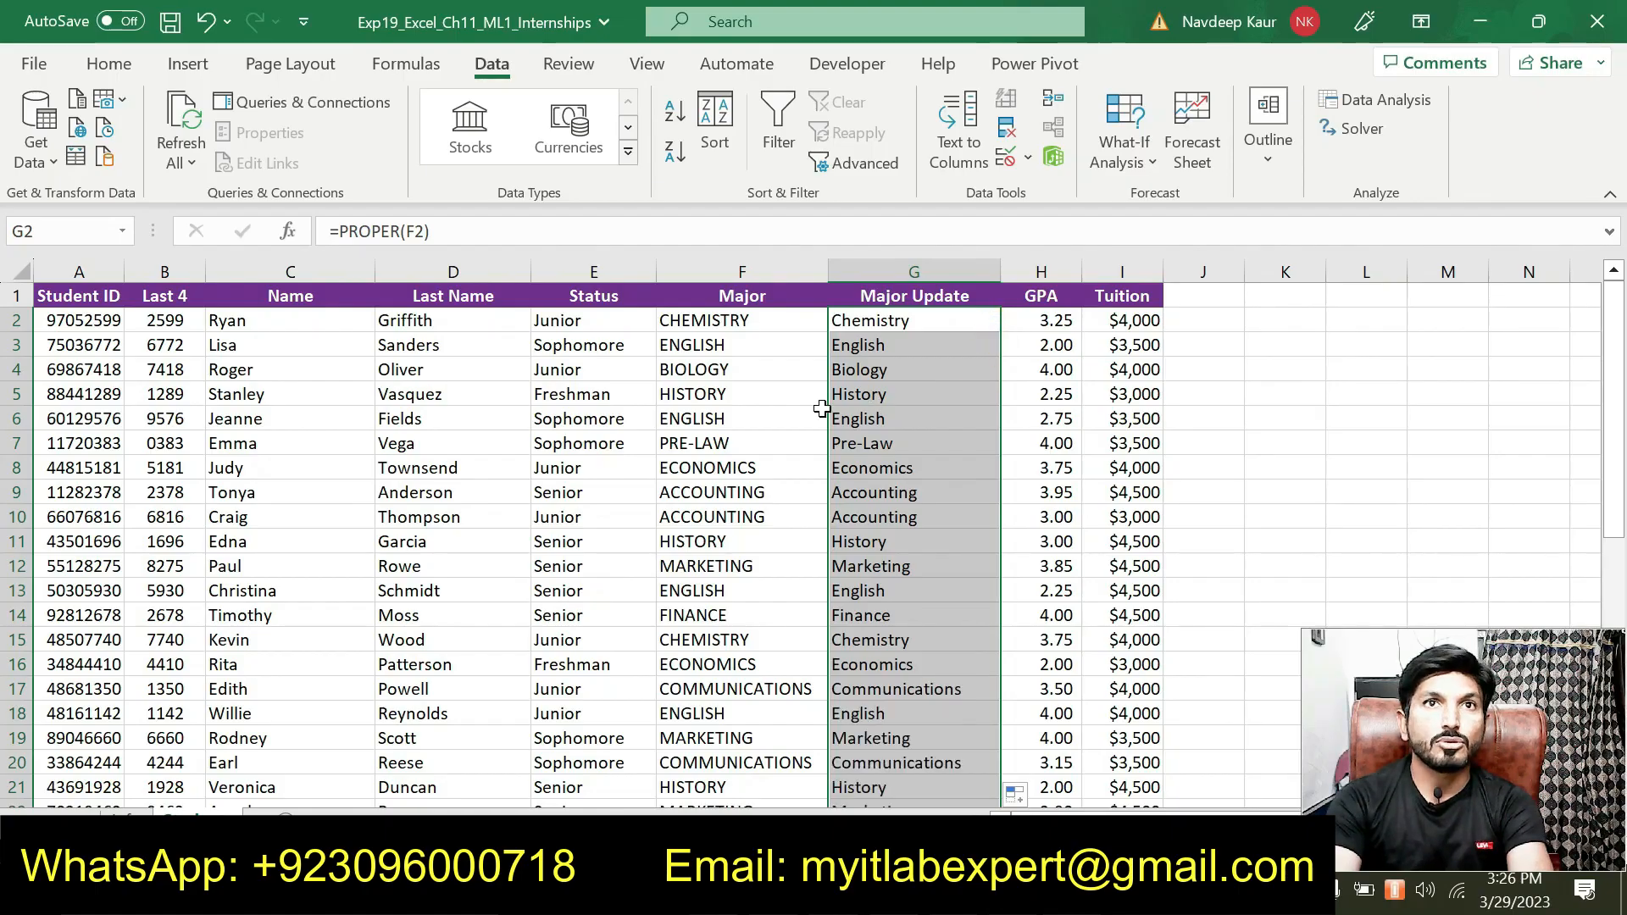
pyautogui.click(760, 416)
pyautogui.click(720, 397)
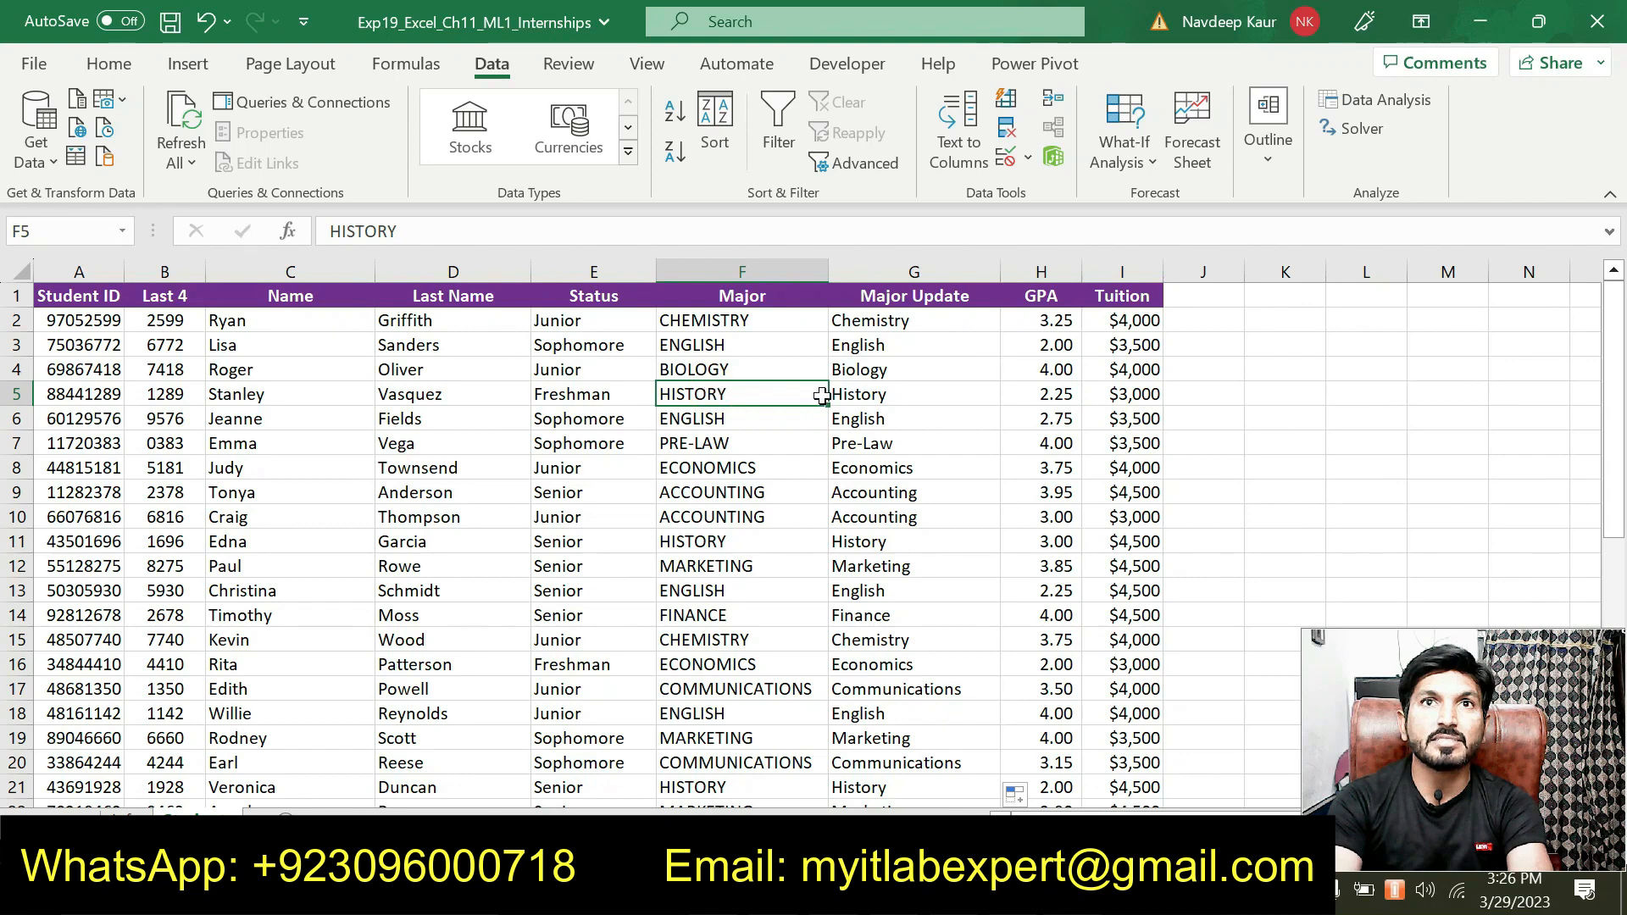
pyautogui.click(865, 399)
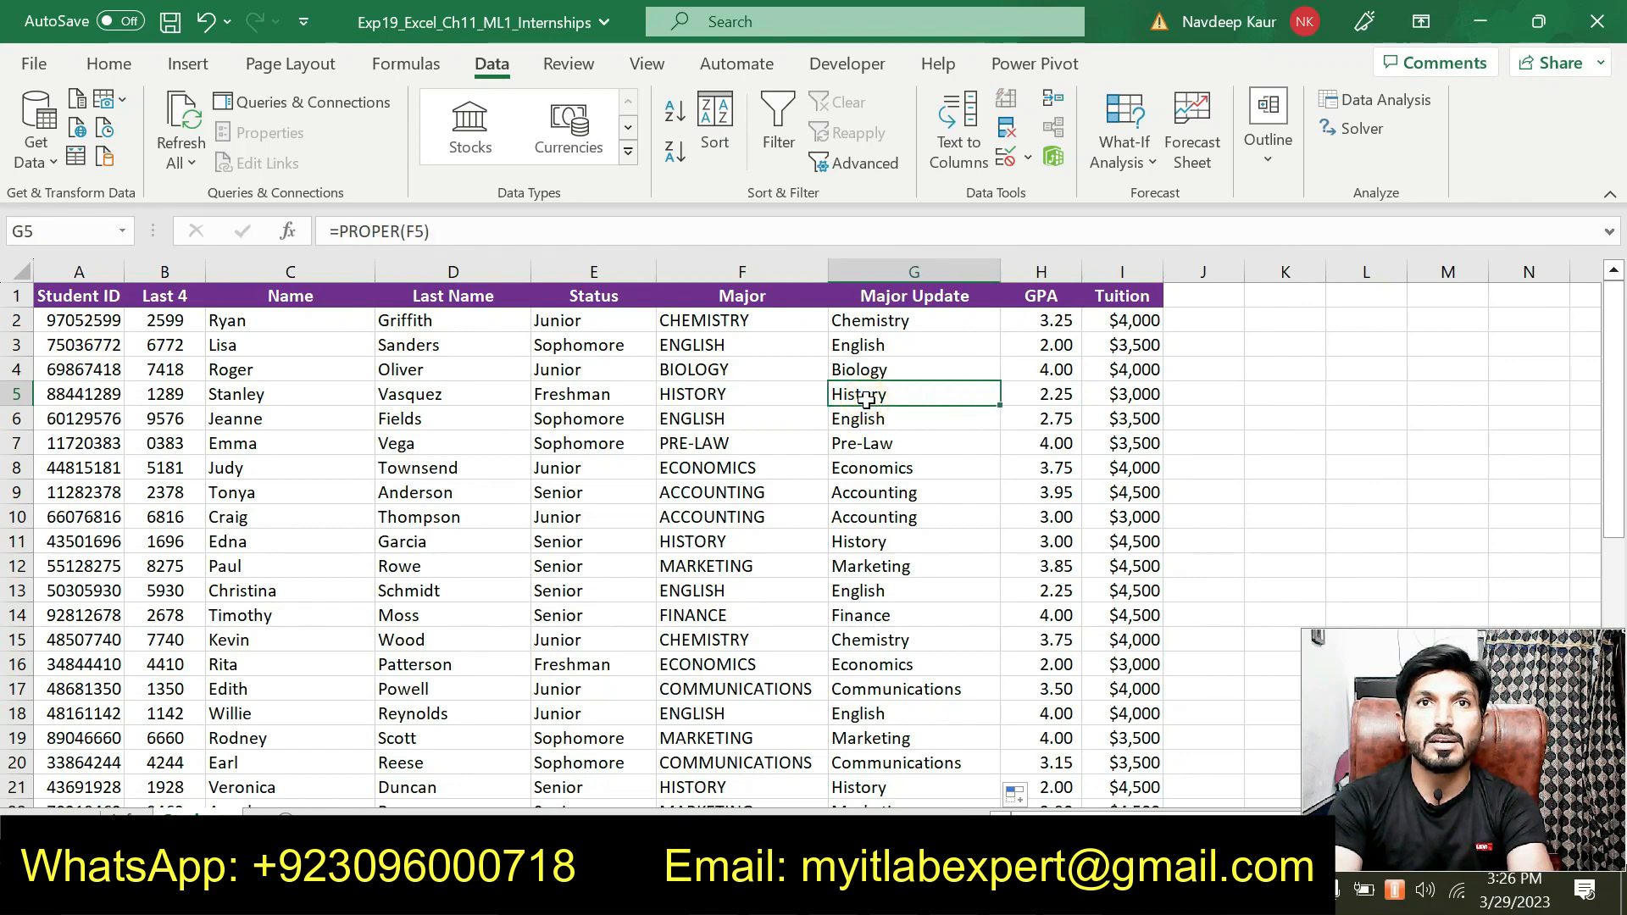
pyautogui.click(744, 418)
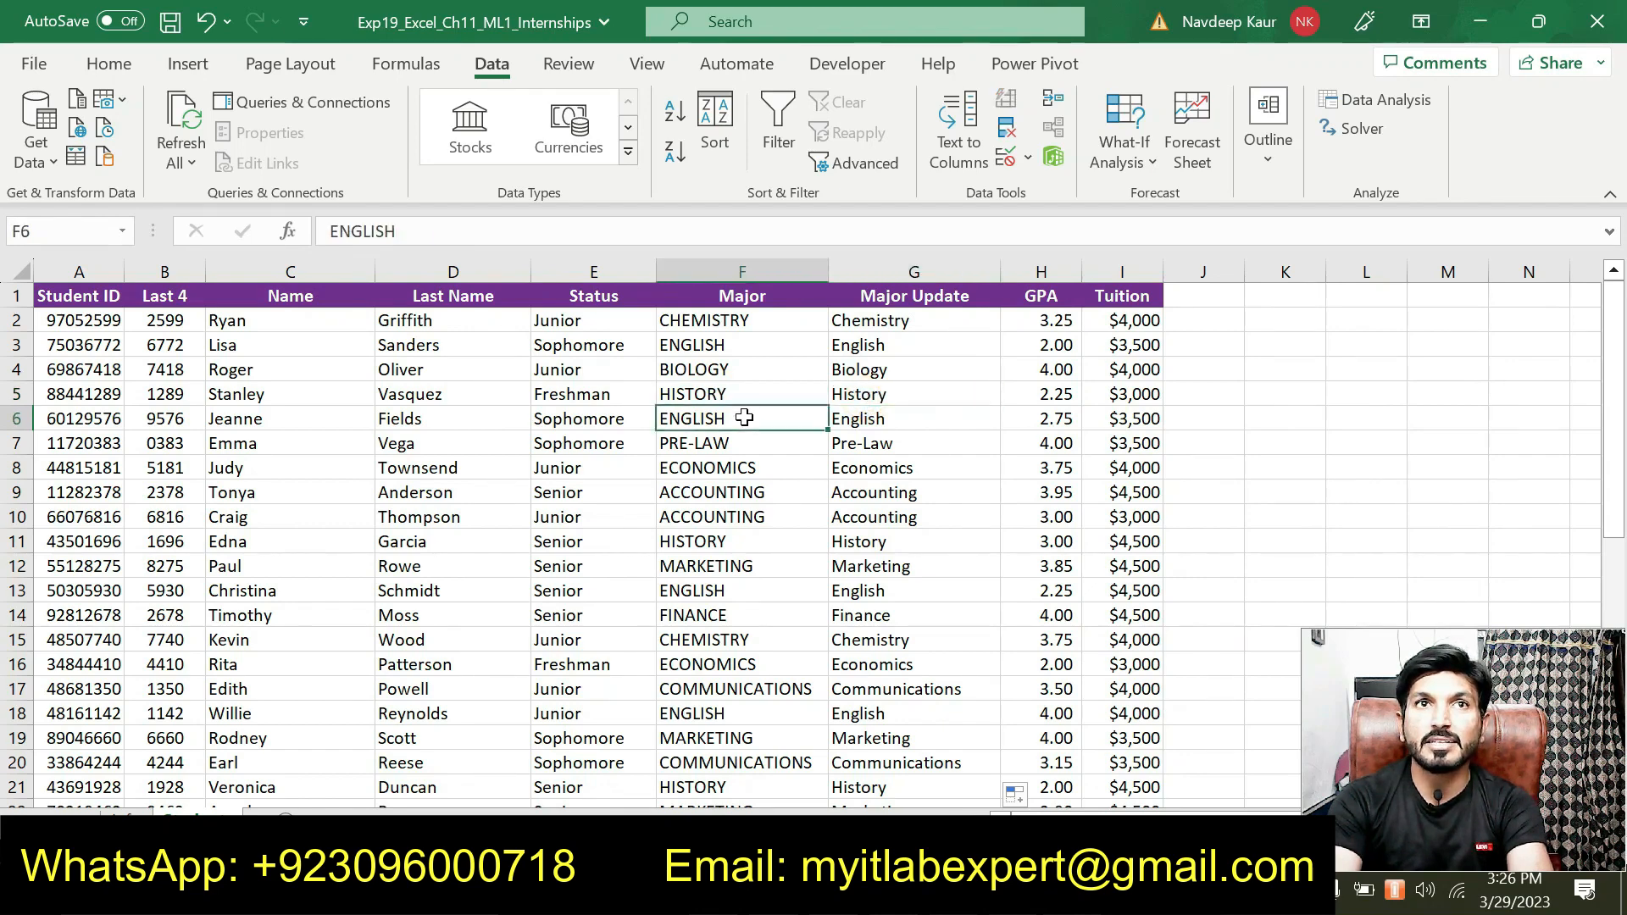
pyautogui.click(862, 424)
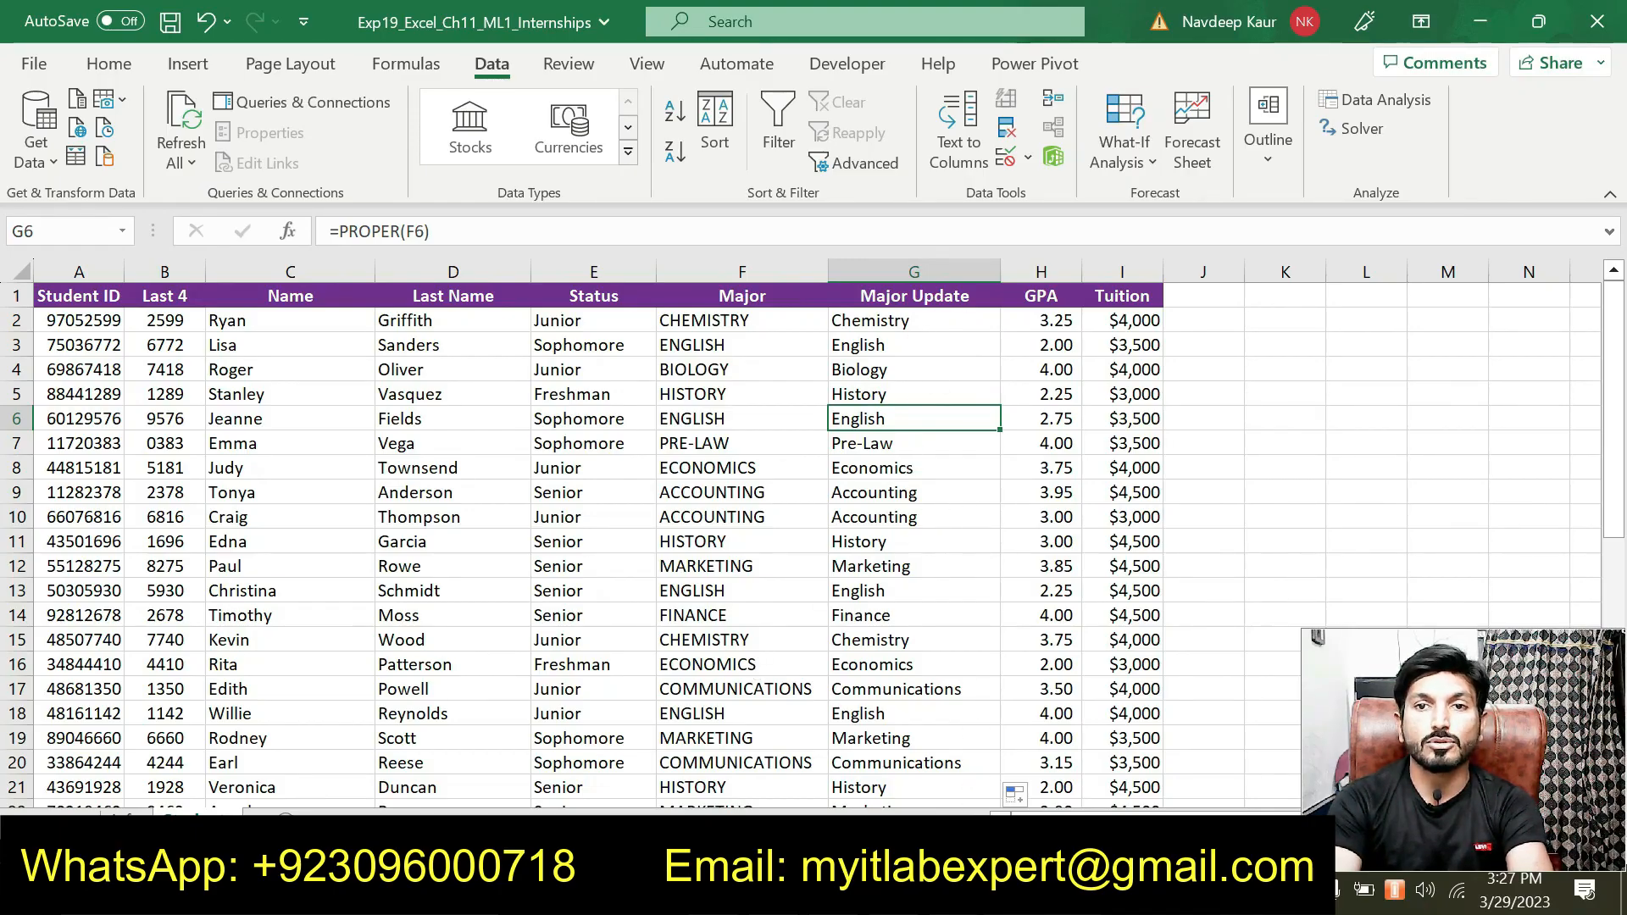
# Step: Switch to the Word instructions and remove the turquoise highlight from step 5's text function instruction
pyautogui.hotkey('alt', 'Tab')
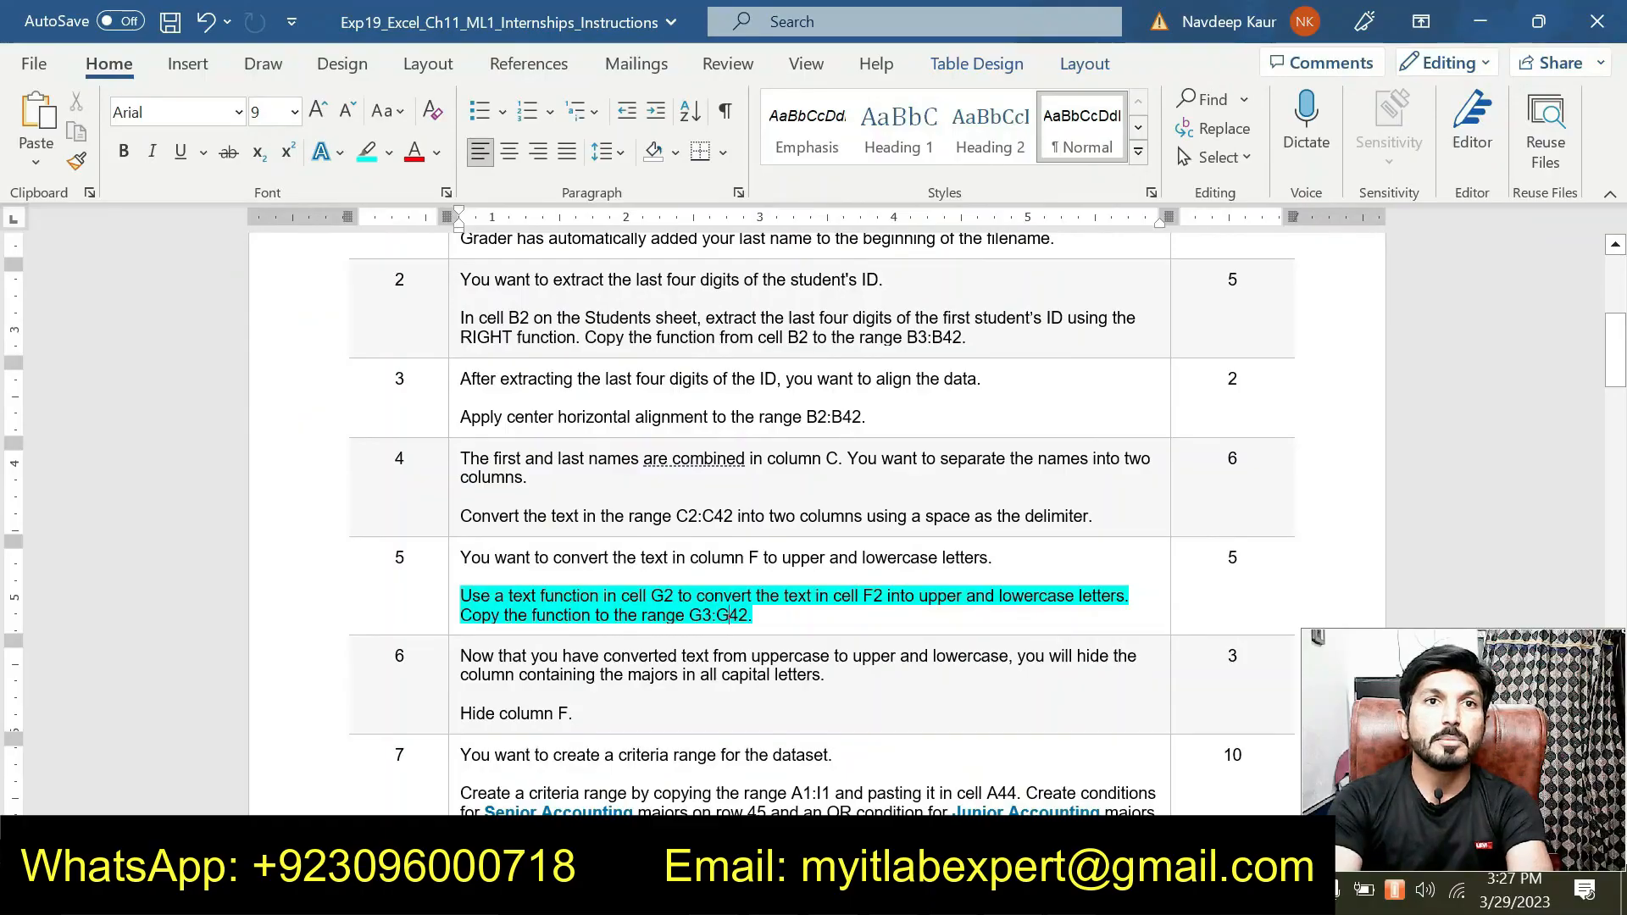
pyautogui.moveTo(754, 616); pyautogui.dragTo(461, 596)
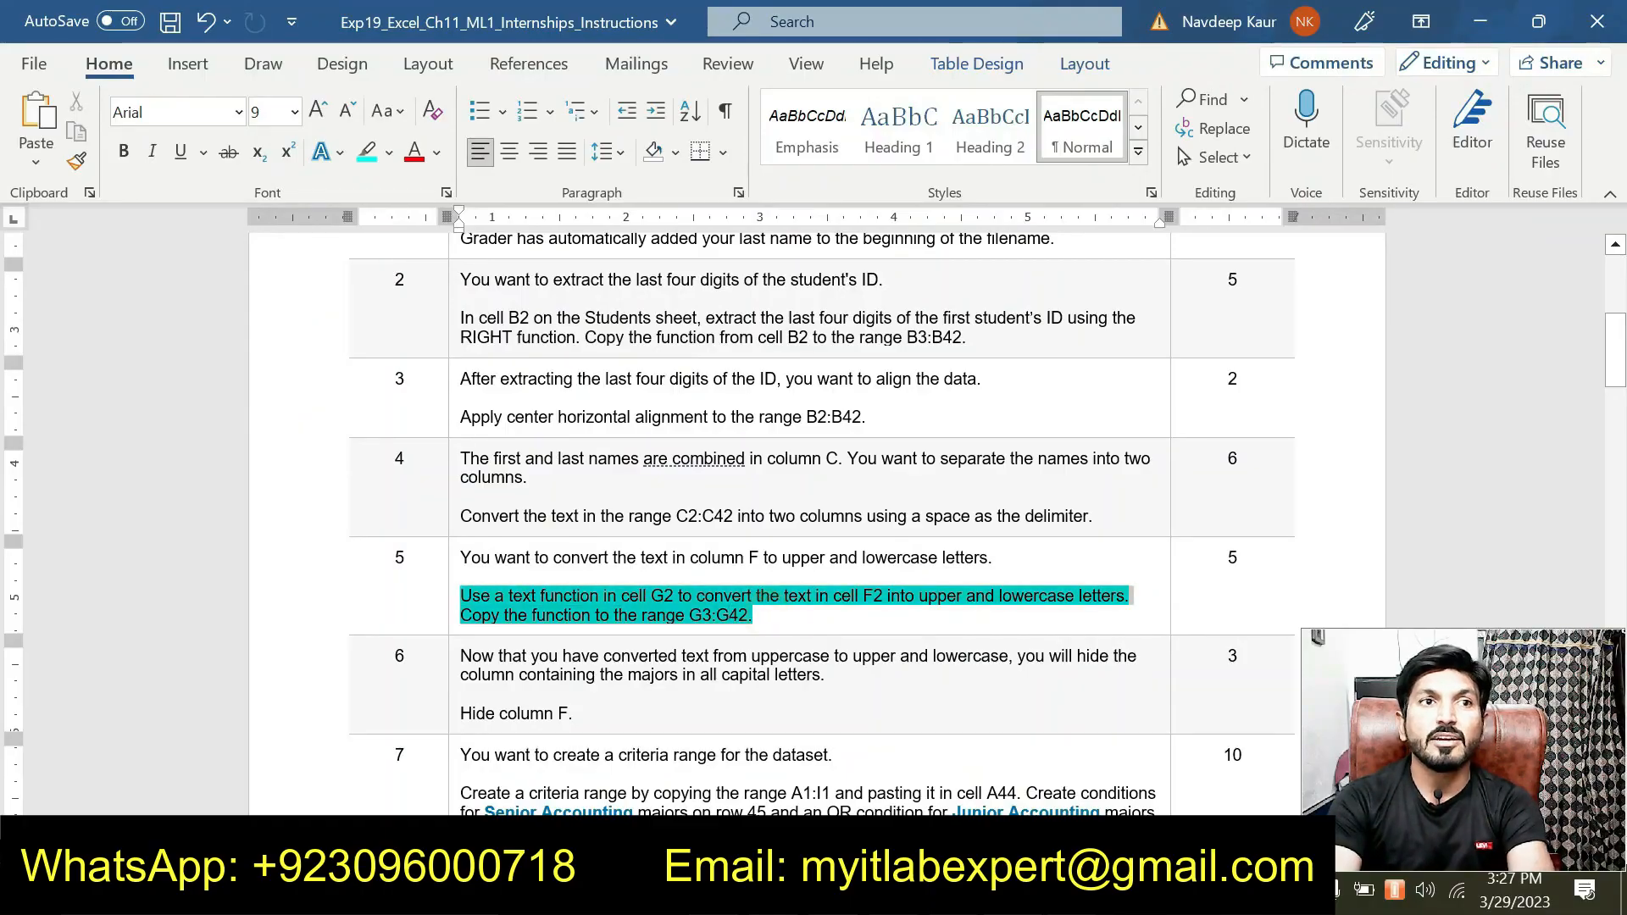
pyautogui.click(573, 553)
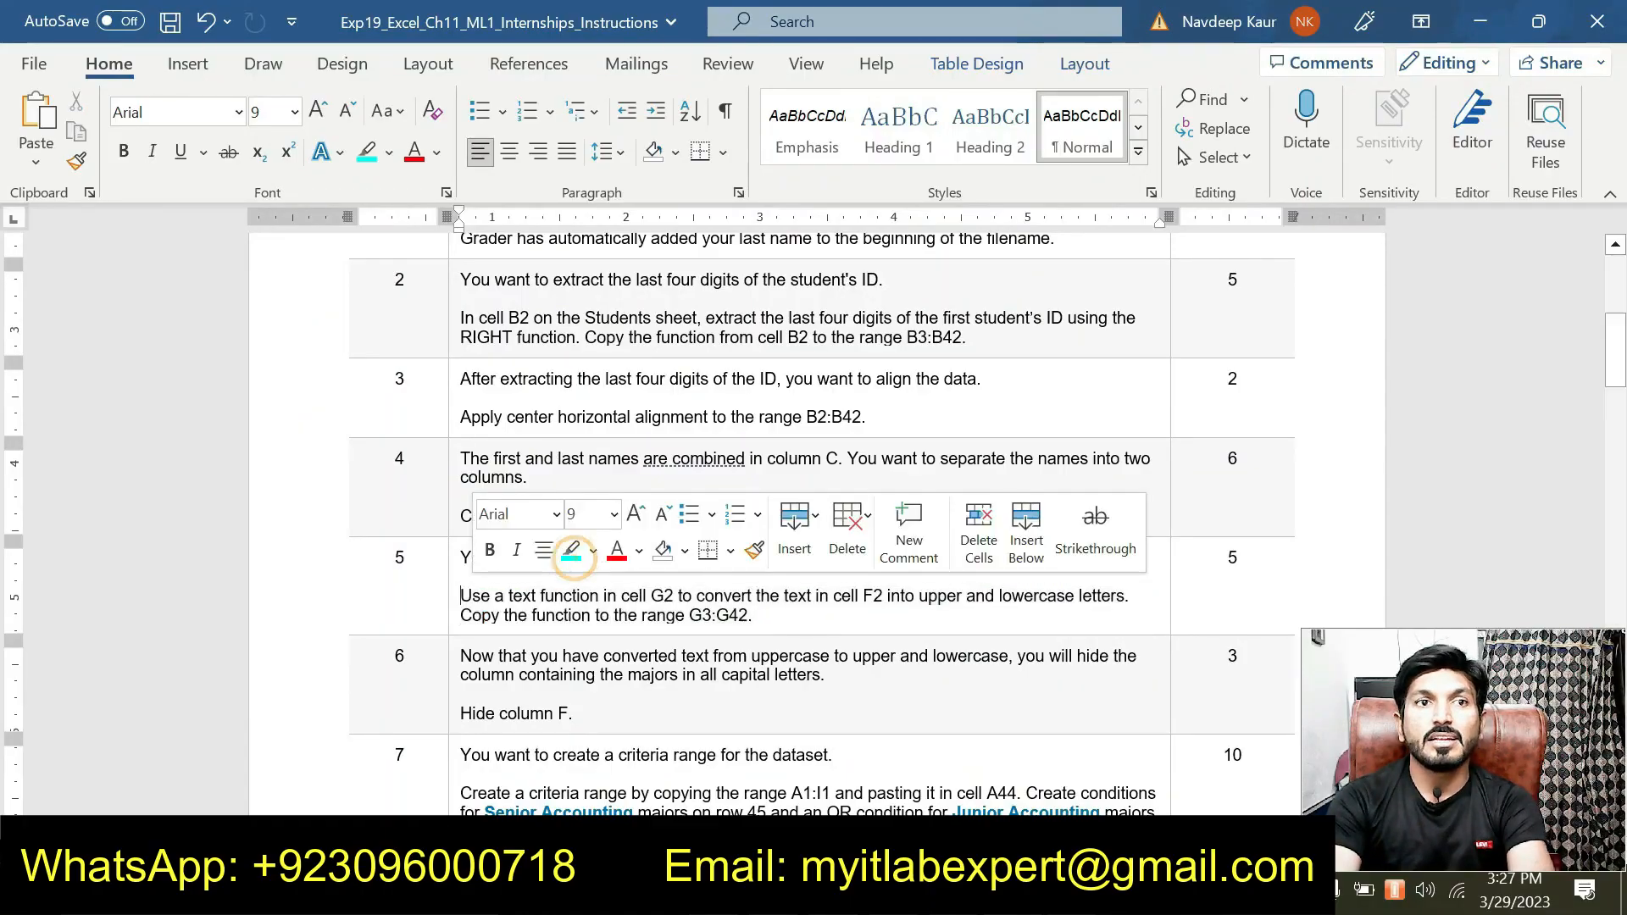
# Step: Highlight all of step 6's text about hiding column F in turquoise and read through it
pyautogui.scroll(-1, 839, 672)
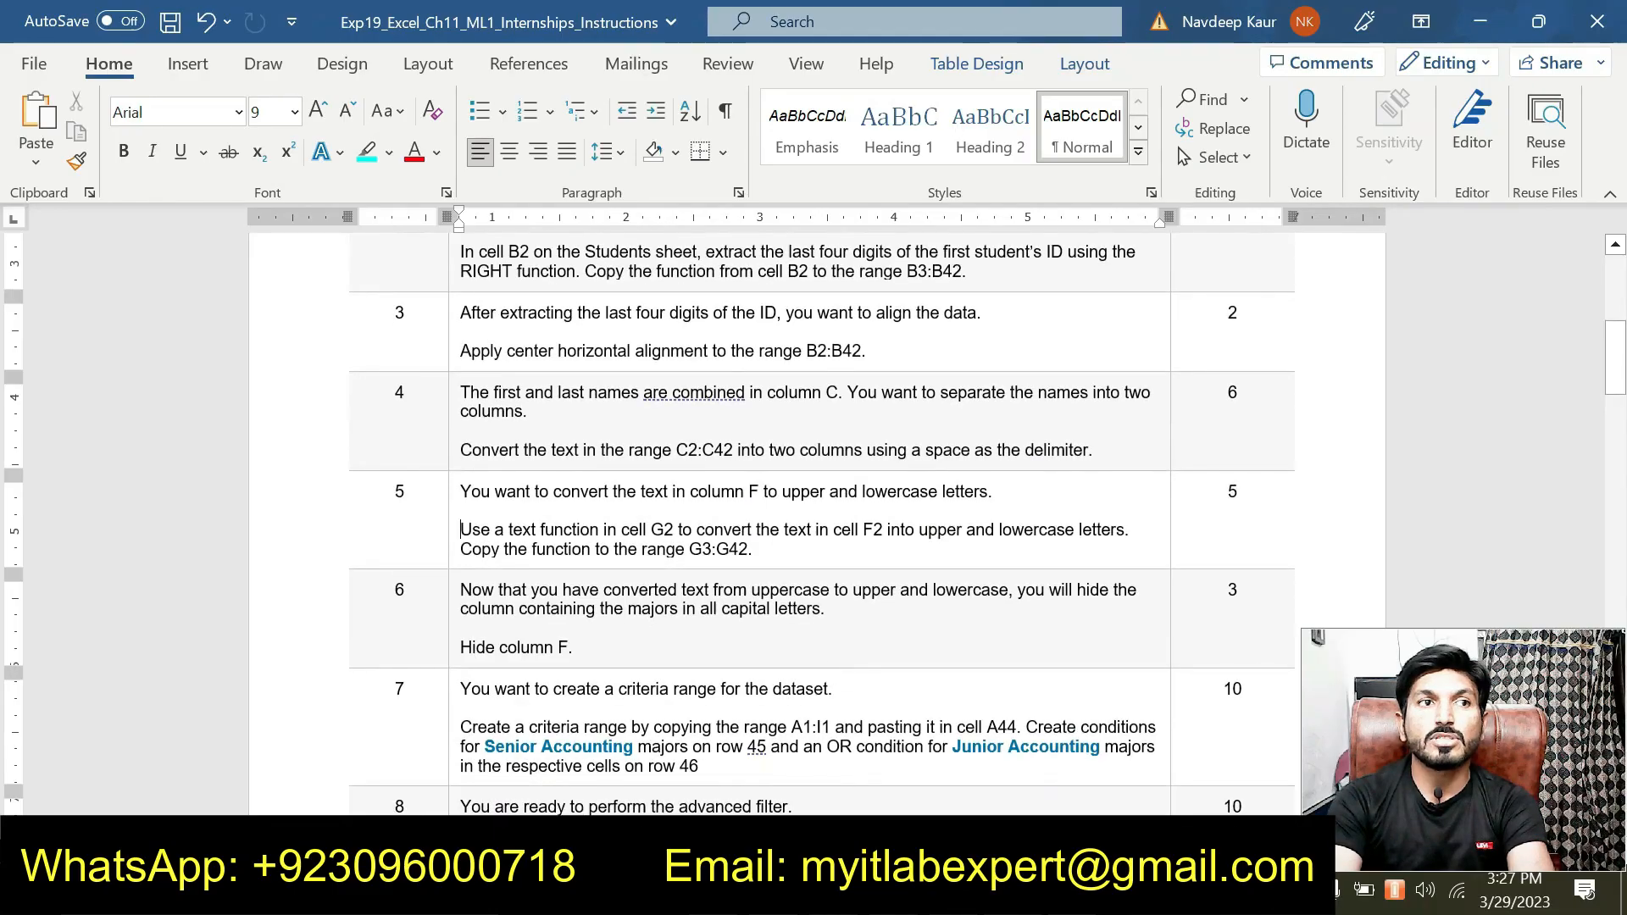
pyautogui.moveTo(785, 641); pyautogui.dragTo(462, 594)
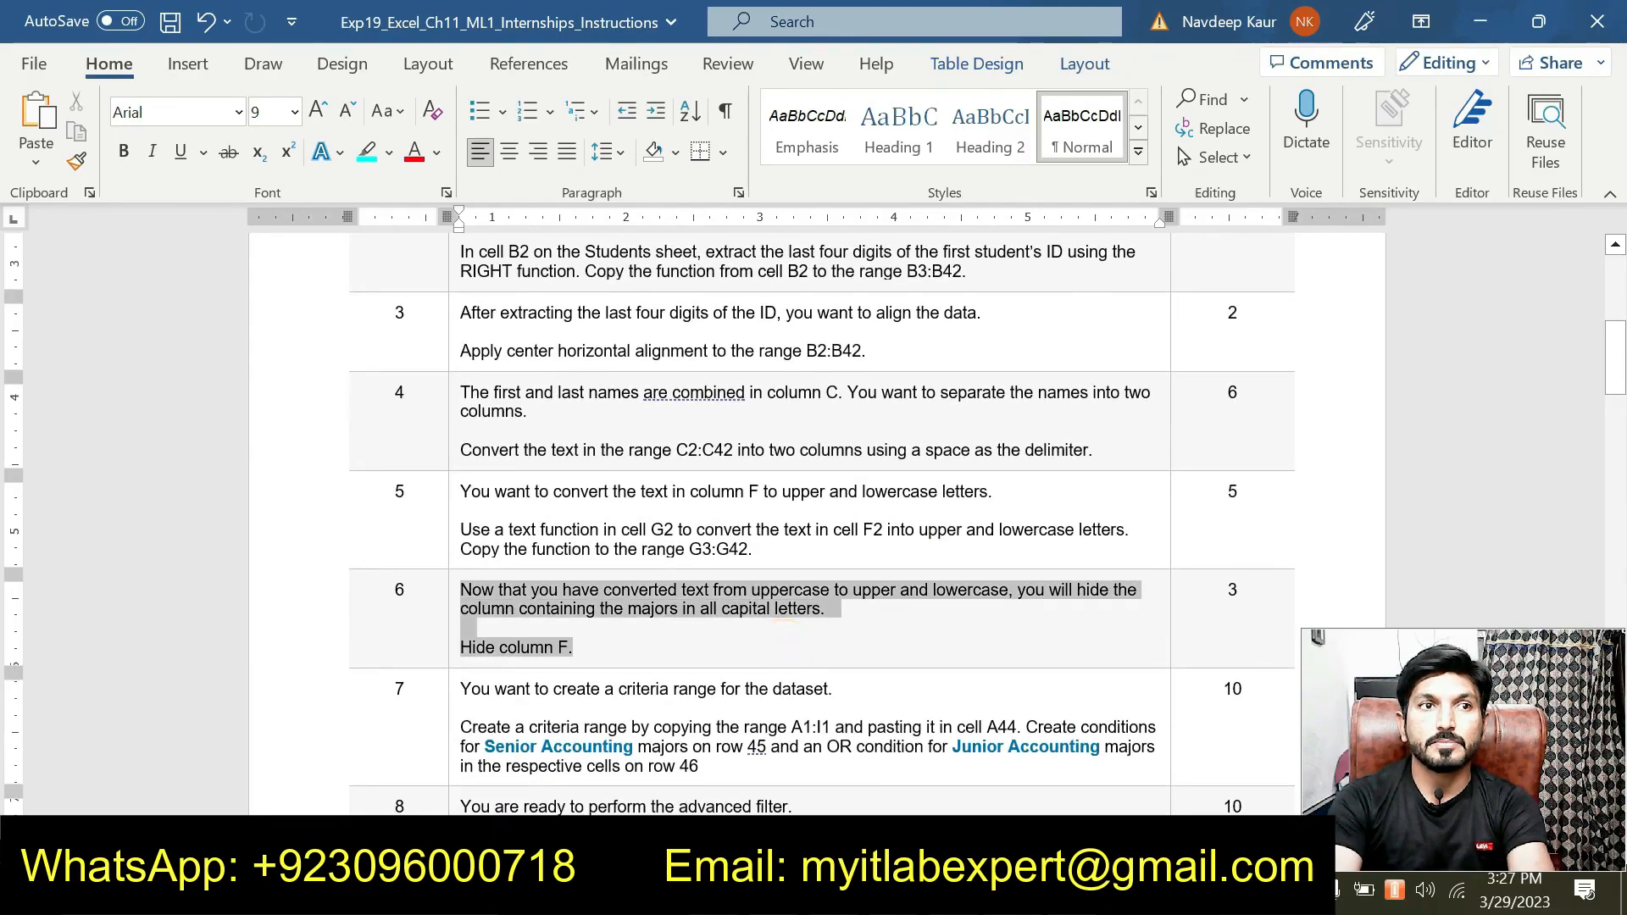
pyautogui.click(577, 559)
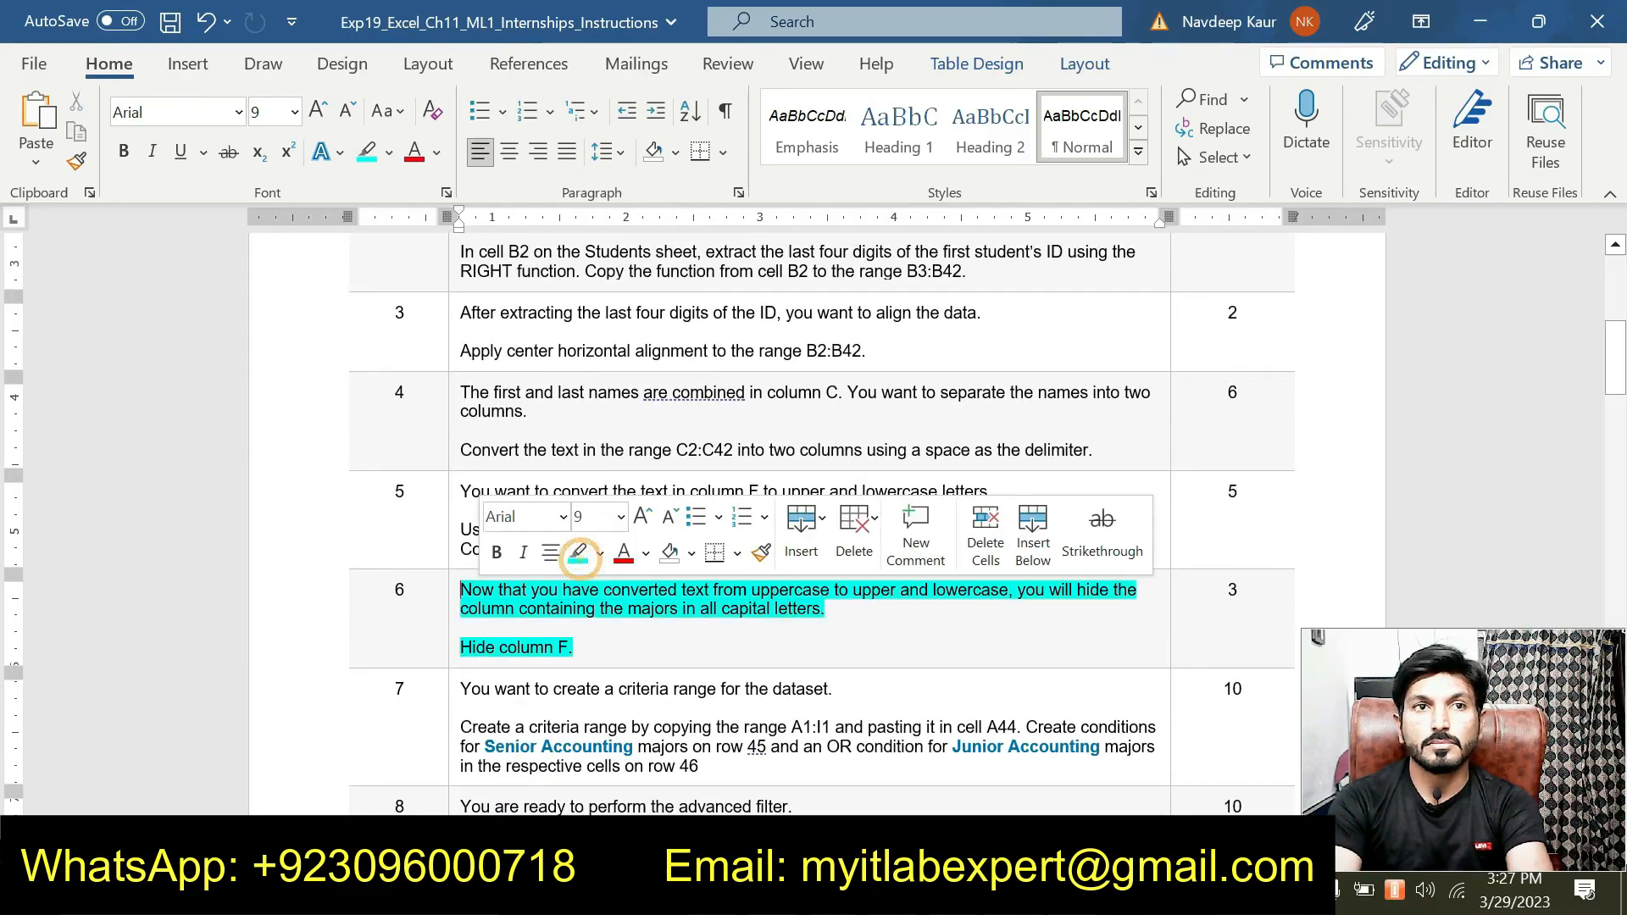
pyautogui.scroll(1, 635, 636)
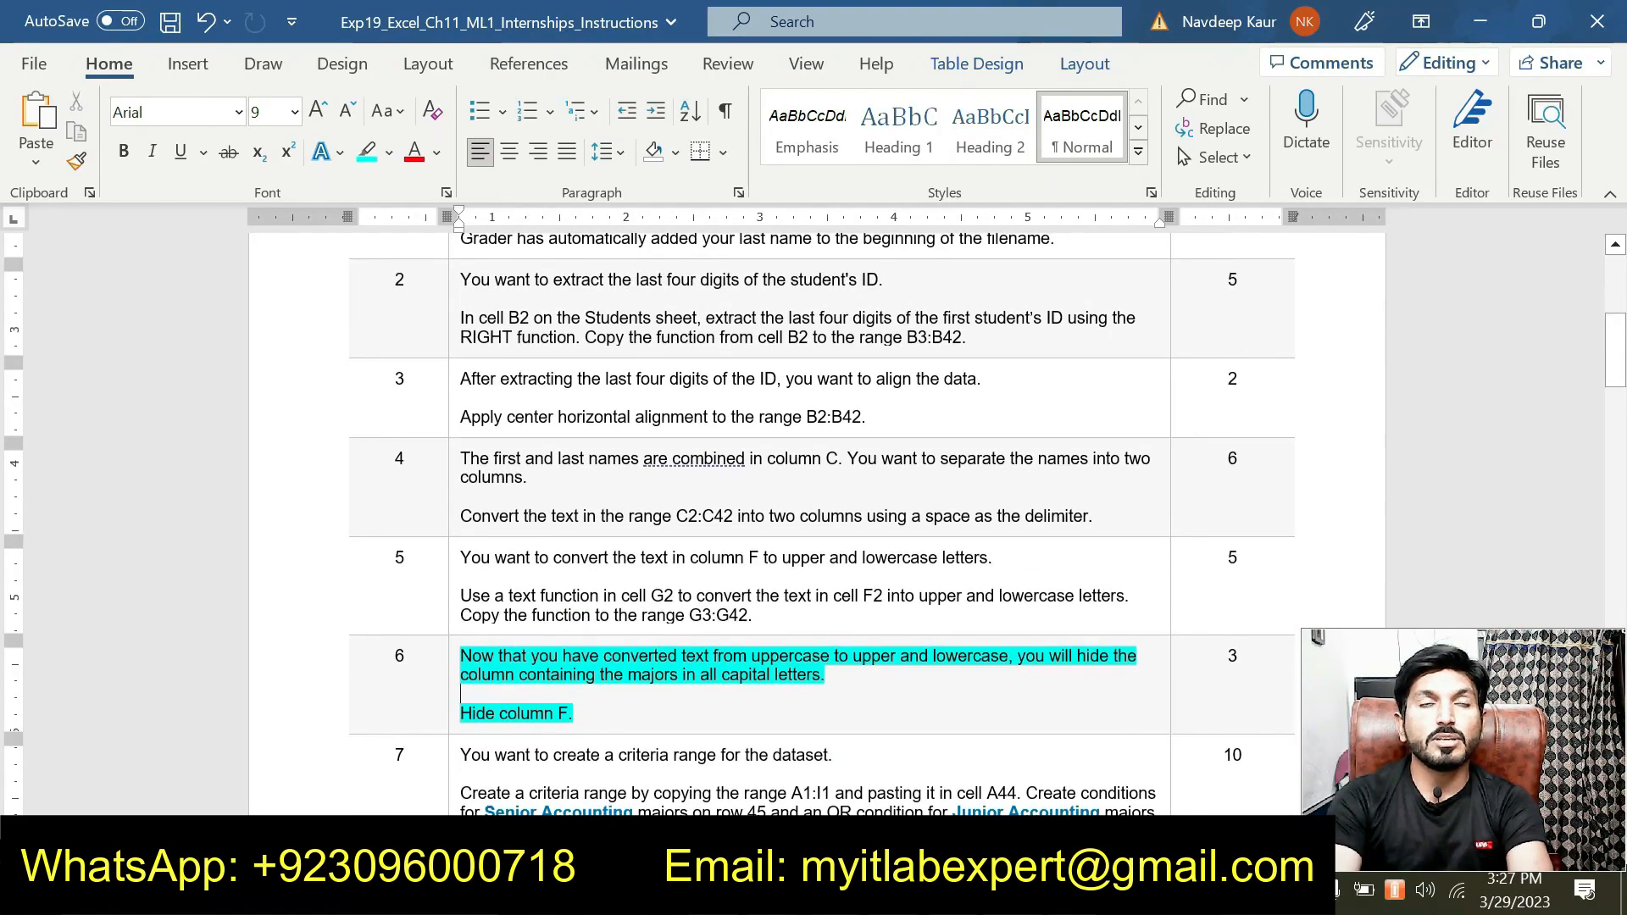
pyautogui.scroll(-2, 571, 674)
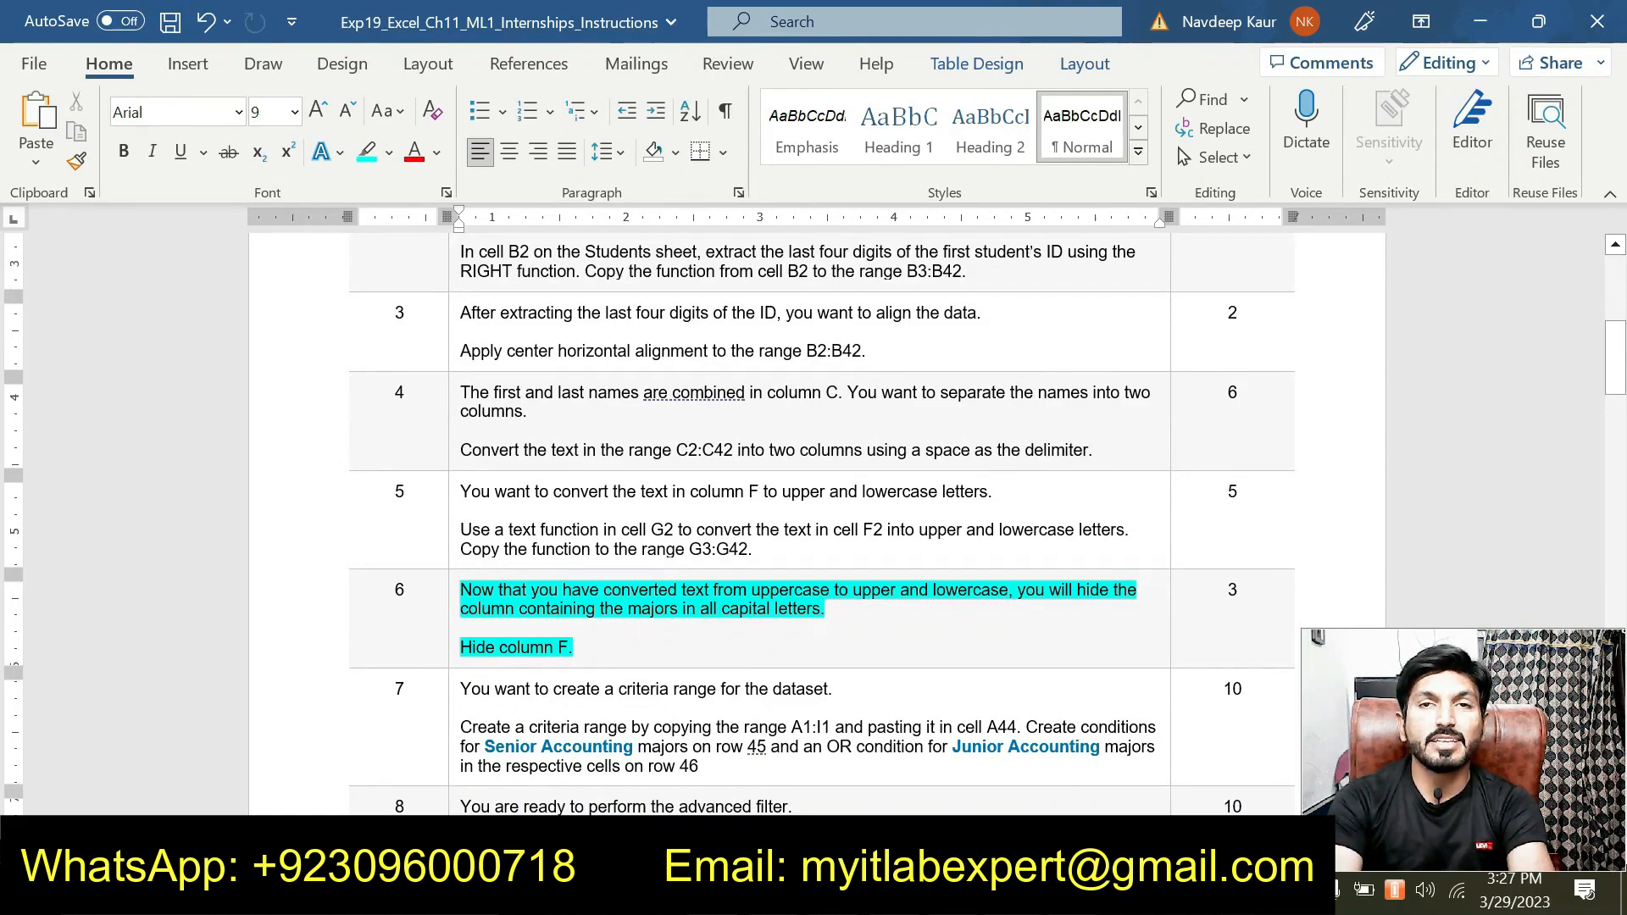
# Step: Check step 6 in Word against the Excel workbook, and hide column F containing the all-capital majors
pyautogui.hotkey('alt', 'Tab')
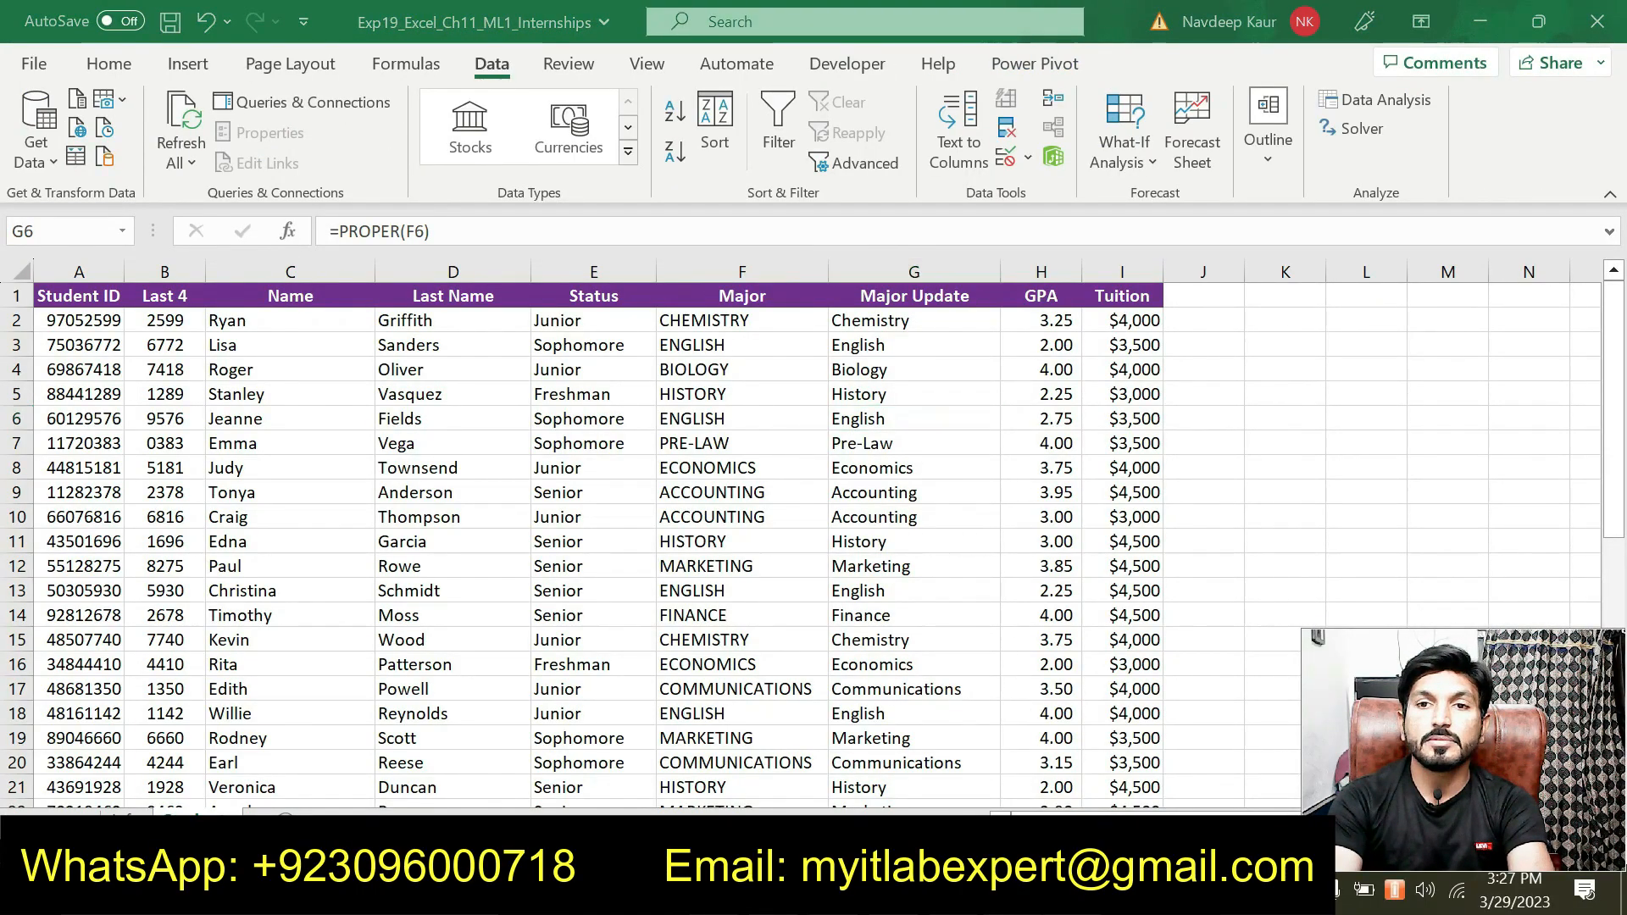
pyautogui.hotkey('alt', 'Tab')
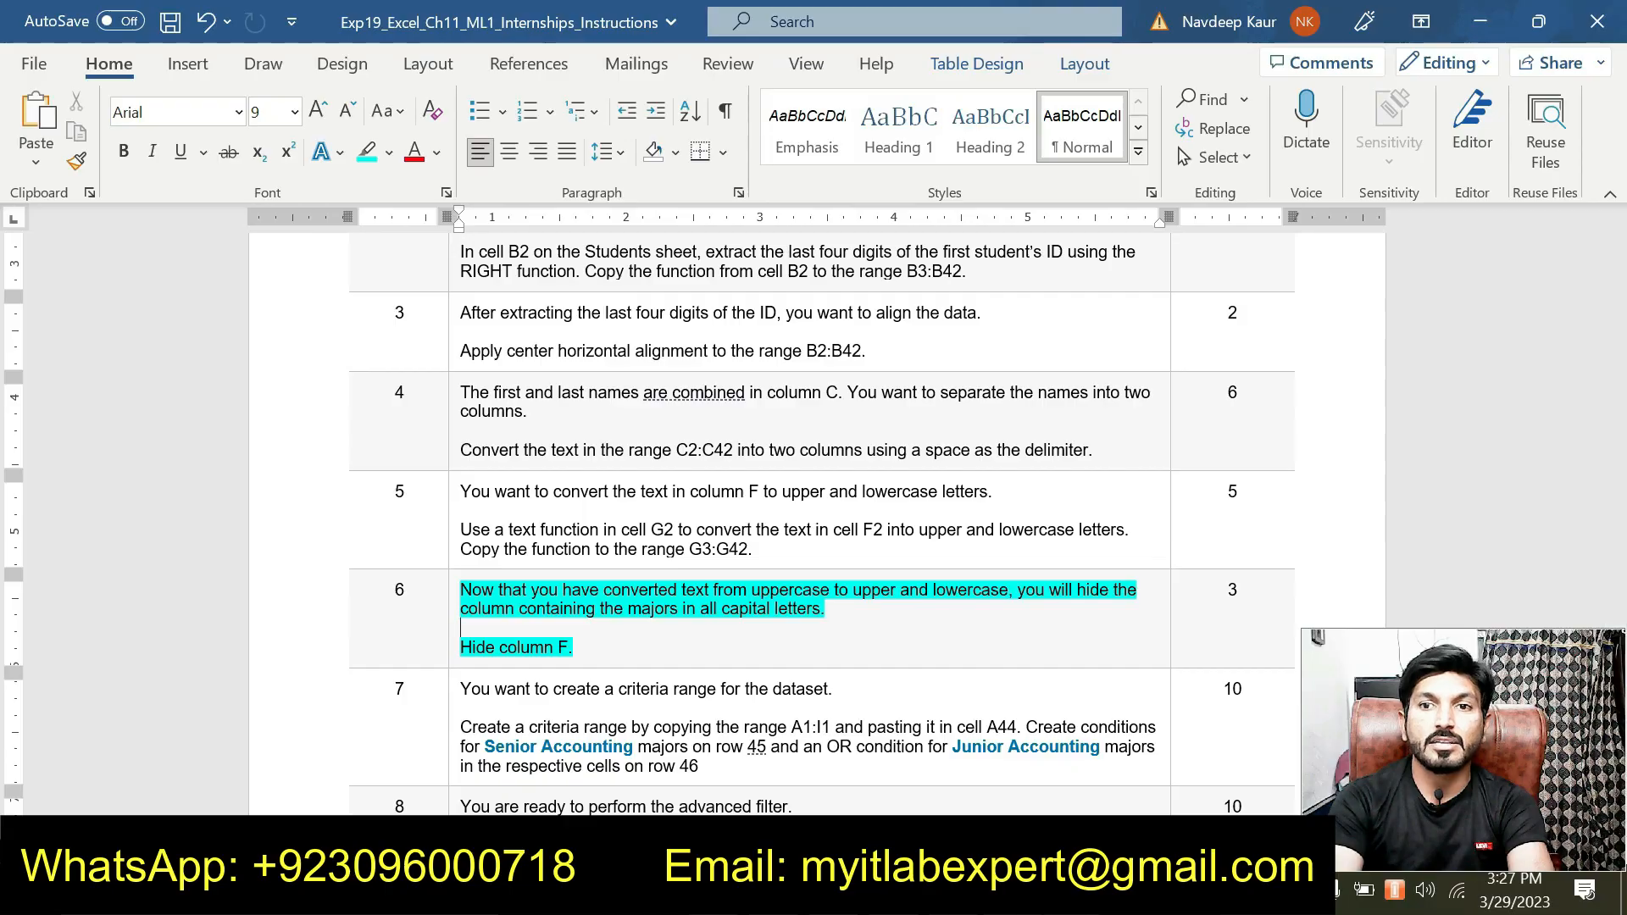
pyautogui.hotkey('alt', 'Tab')
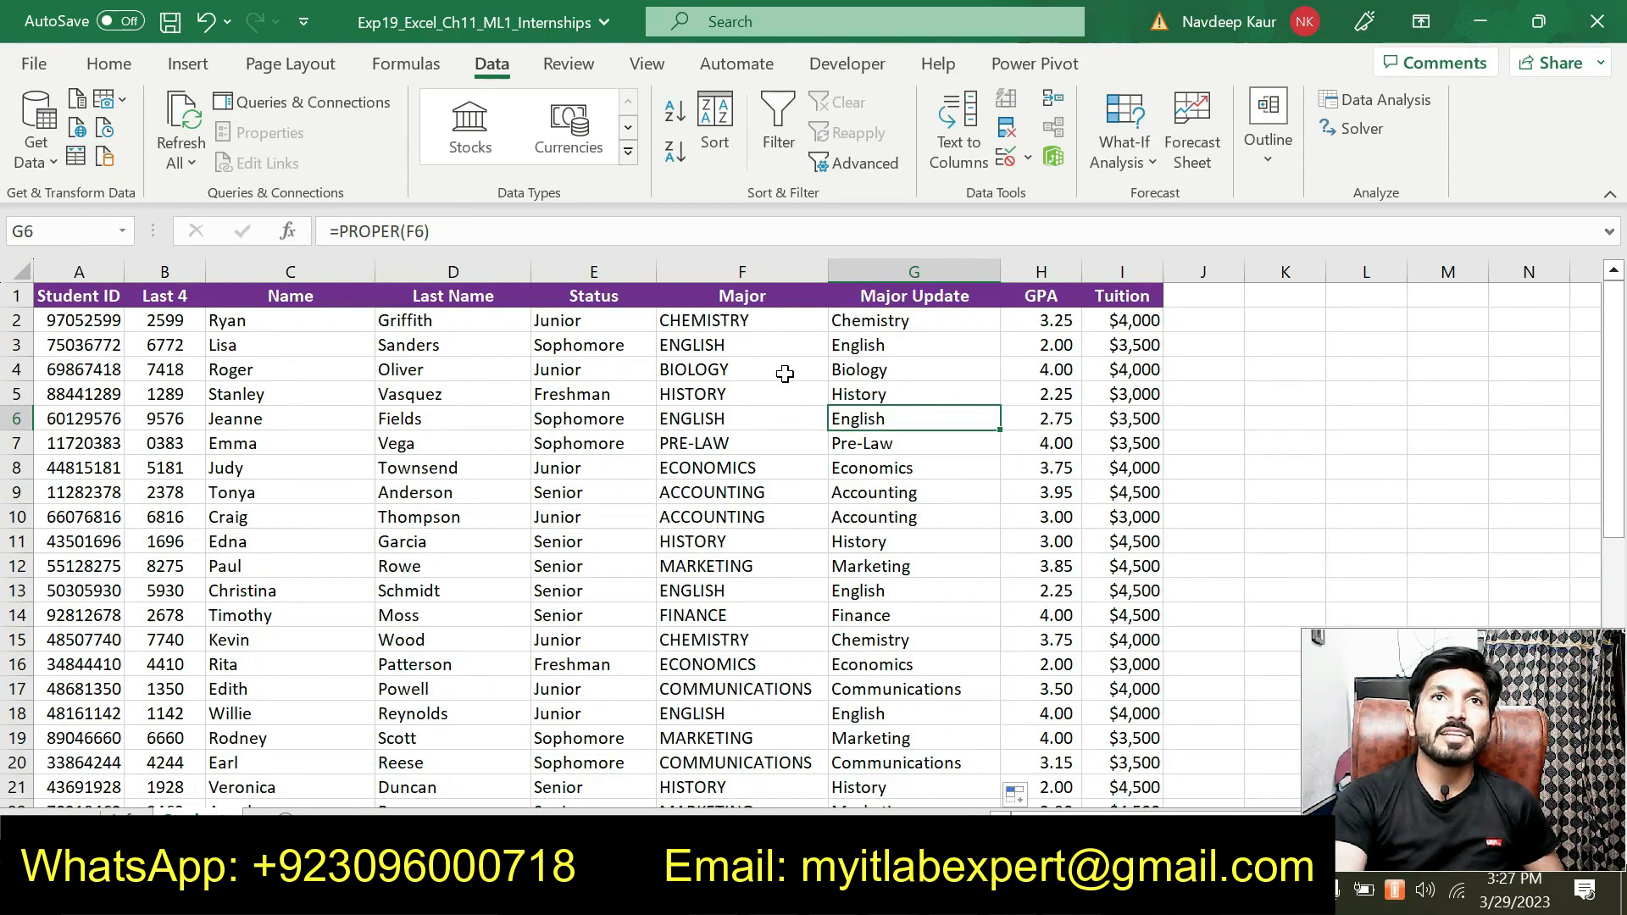
pyautogui.rightClick(742, 271)
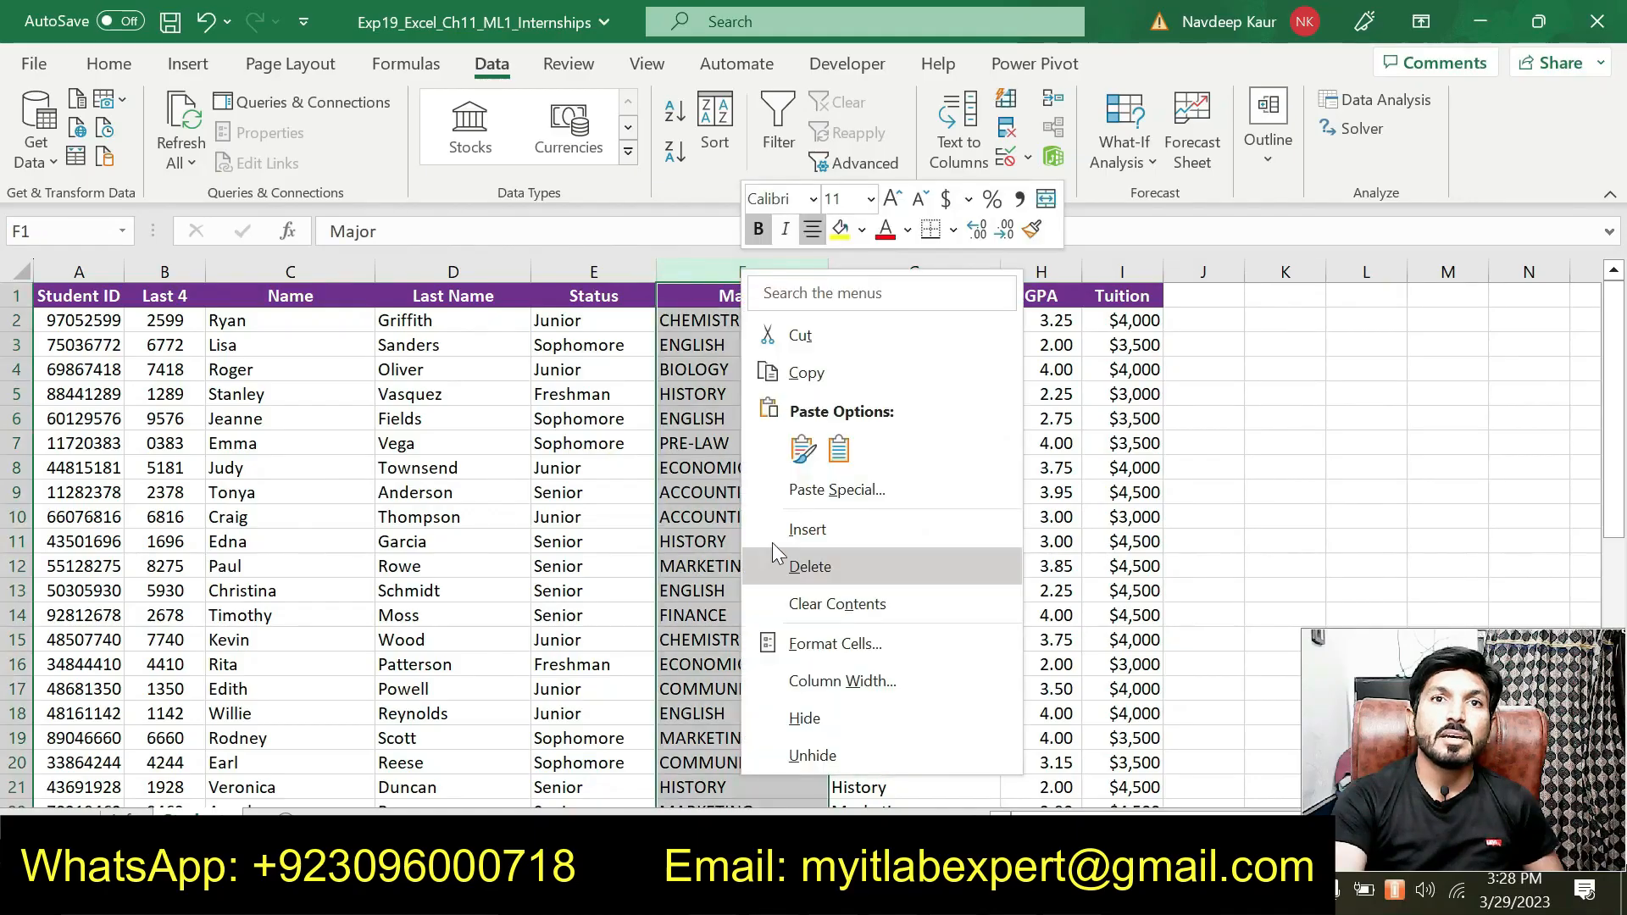
pyautogui.click(812, 717)
# Step: Switch to the Word instructions and remove the turquoise highlight from step 6's text about hiding column F
pyautogui.hotkey('alt', 'Tab')
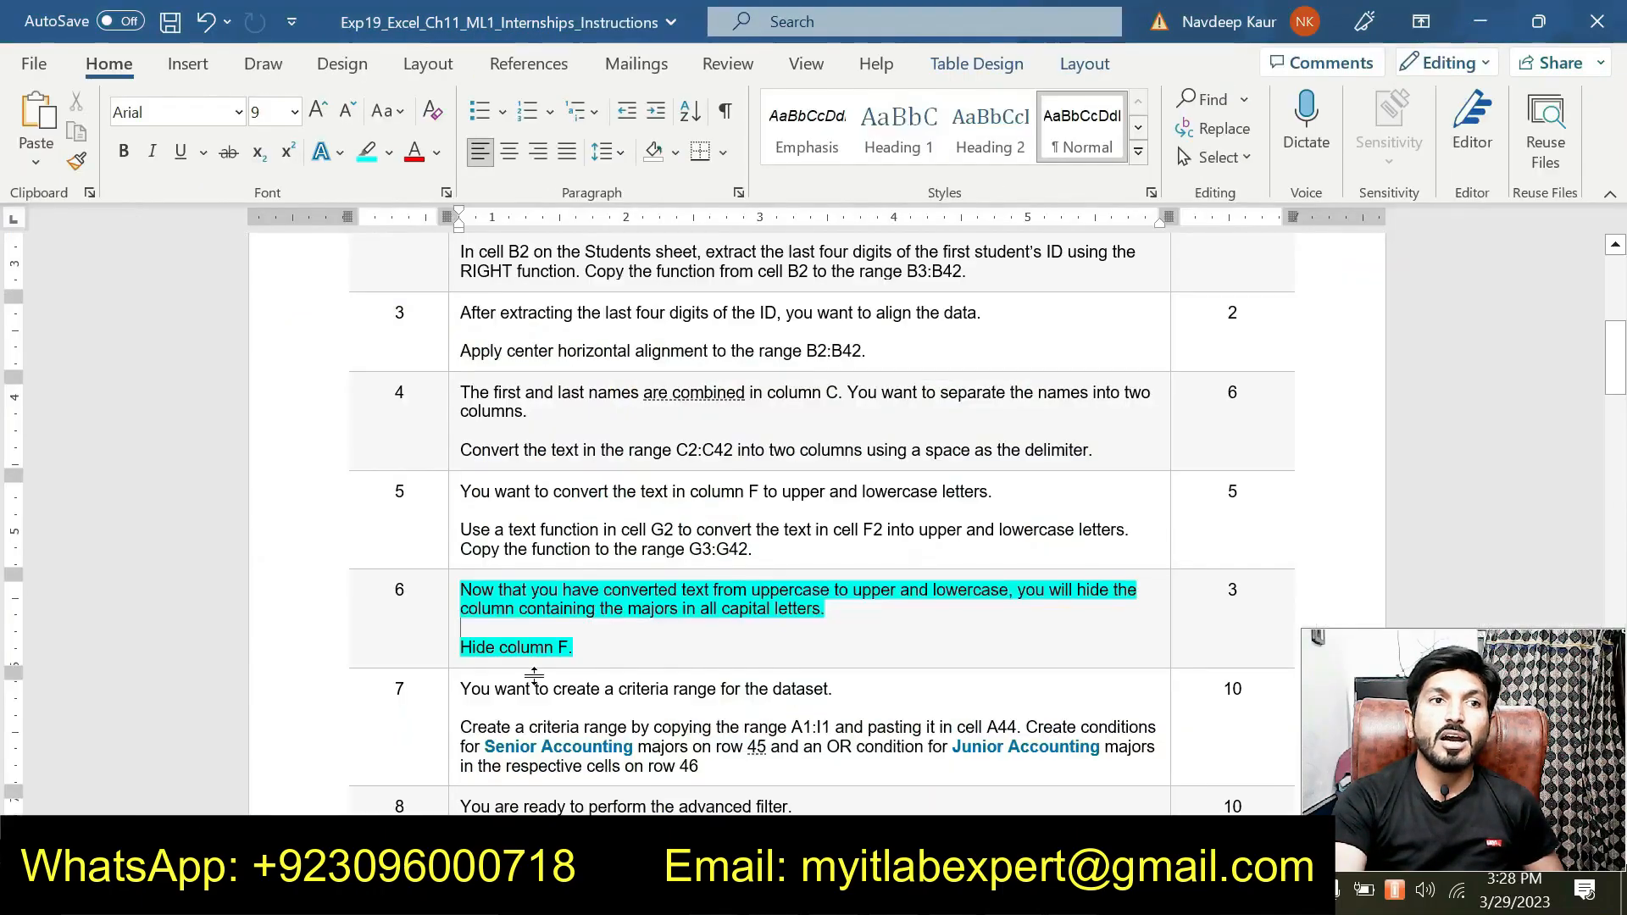
pyautogui.moveTo(623, 644); pyautogui.dragTo(462, 591)
pyautogui.click(564, 550)
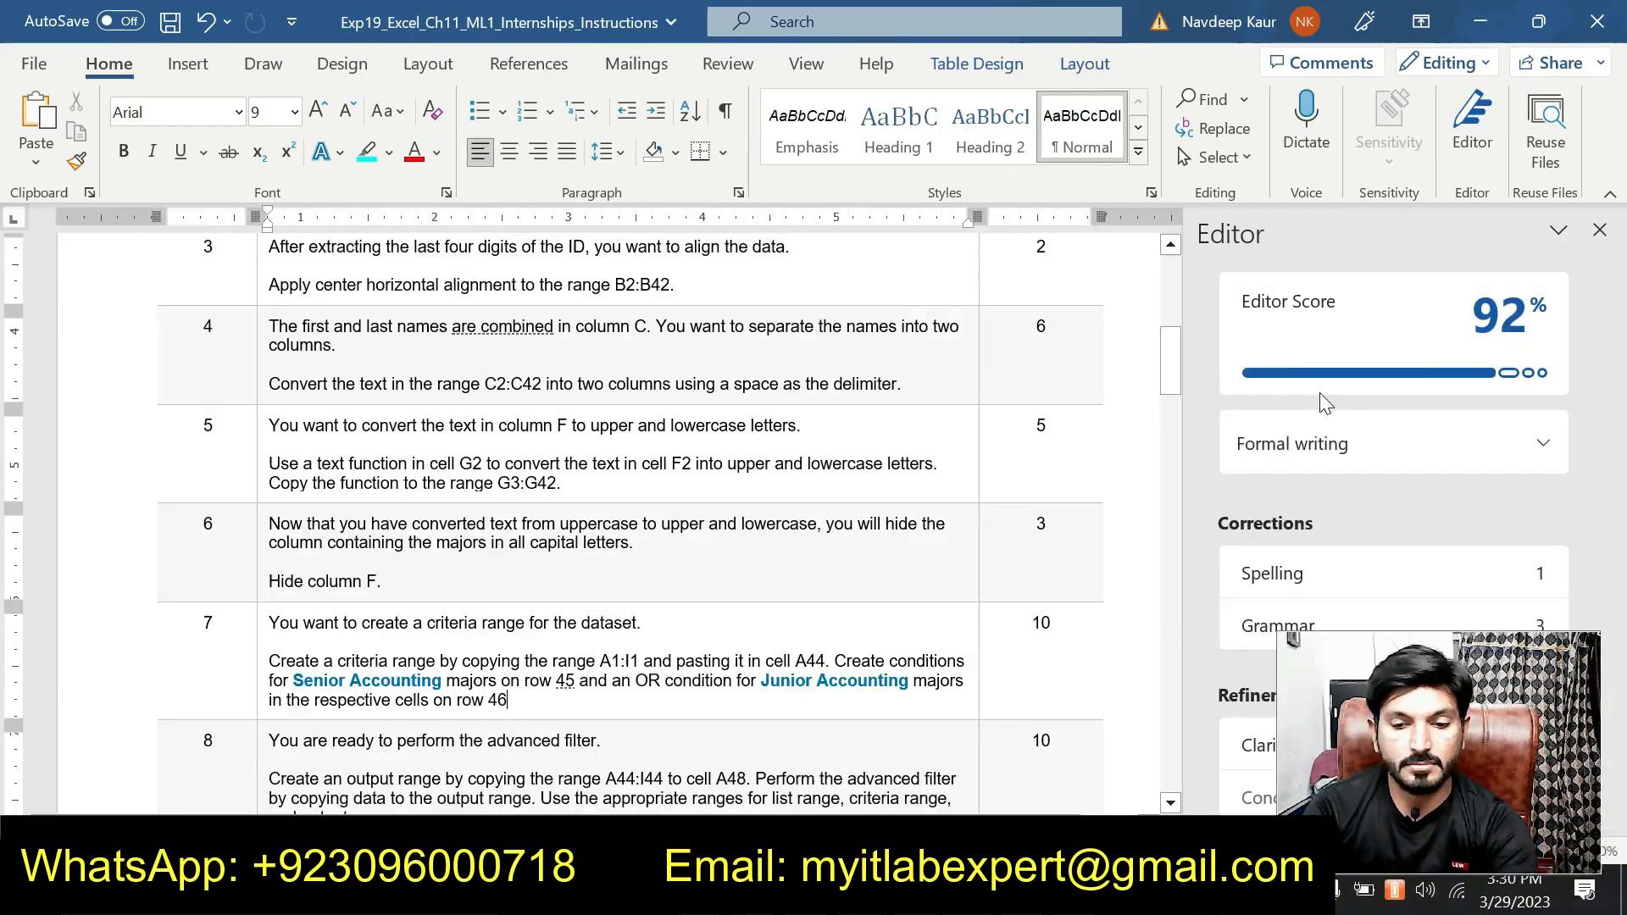
# Step: Close the Editor pane and highlight step 7's instruction about creating a criteria range at A44 in turquoise
pyautogui.click(1610, 223)
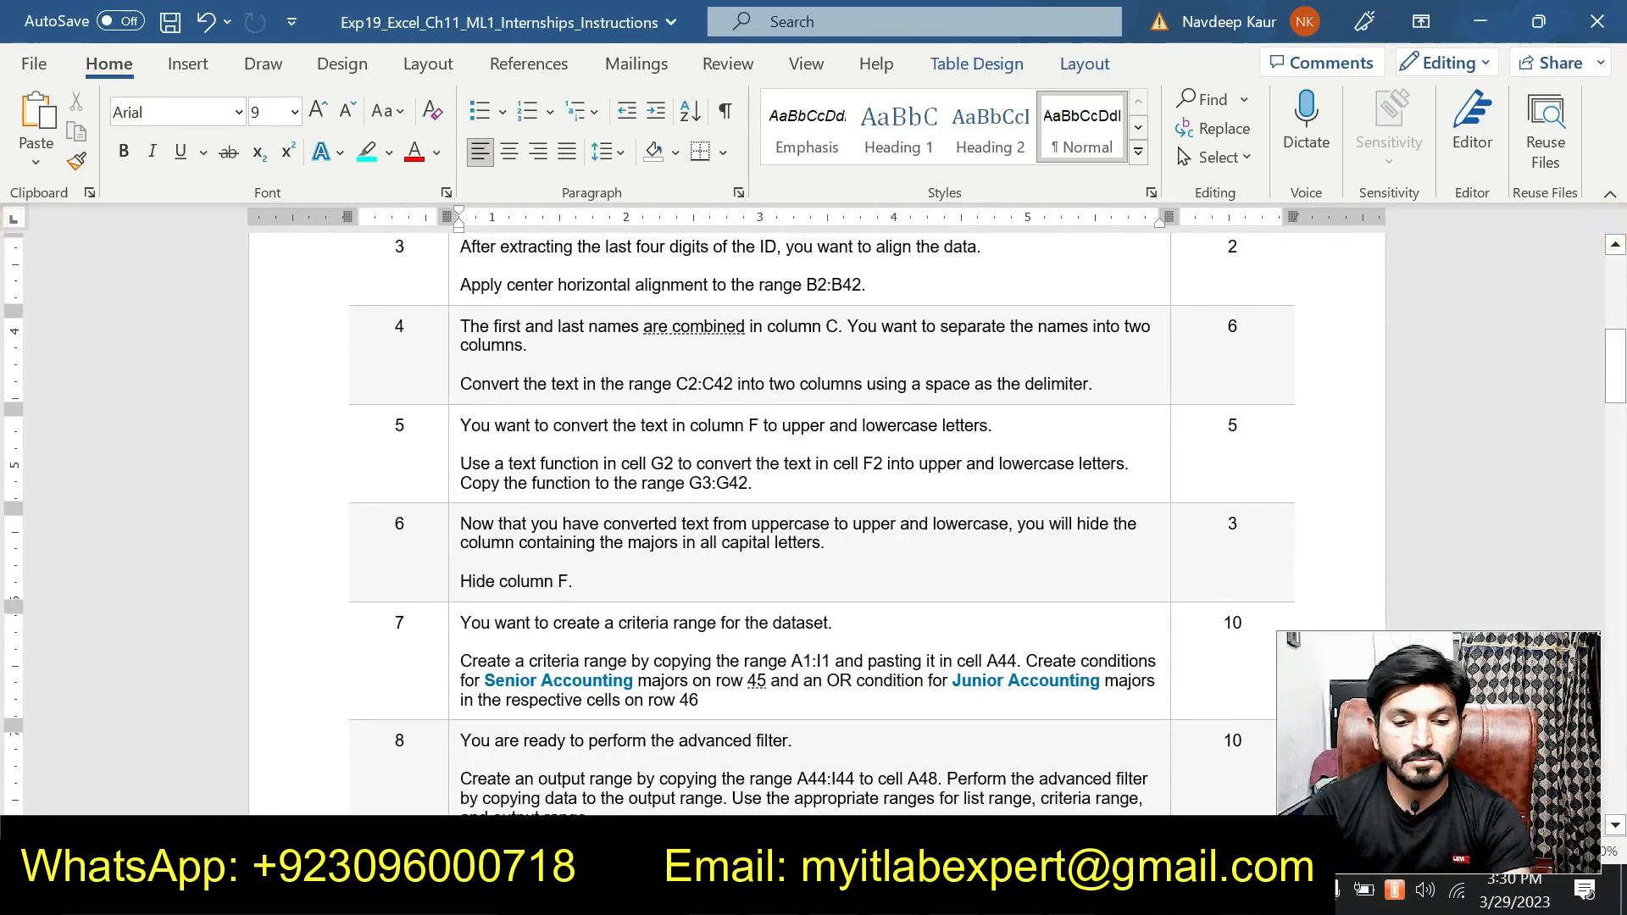
pyautogui.scroll(-1, 813, 525)
pyautogui.moveTo(700, 634); pyautogui.dragTo(466, 577)
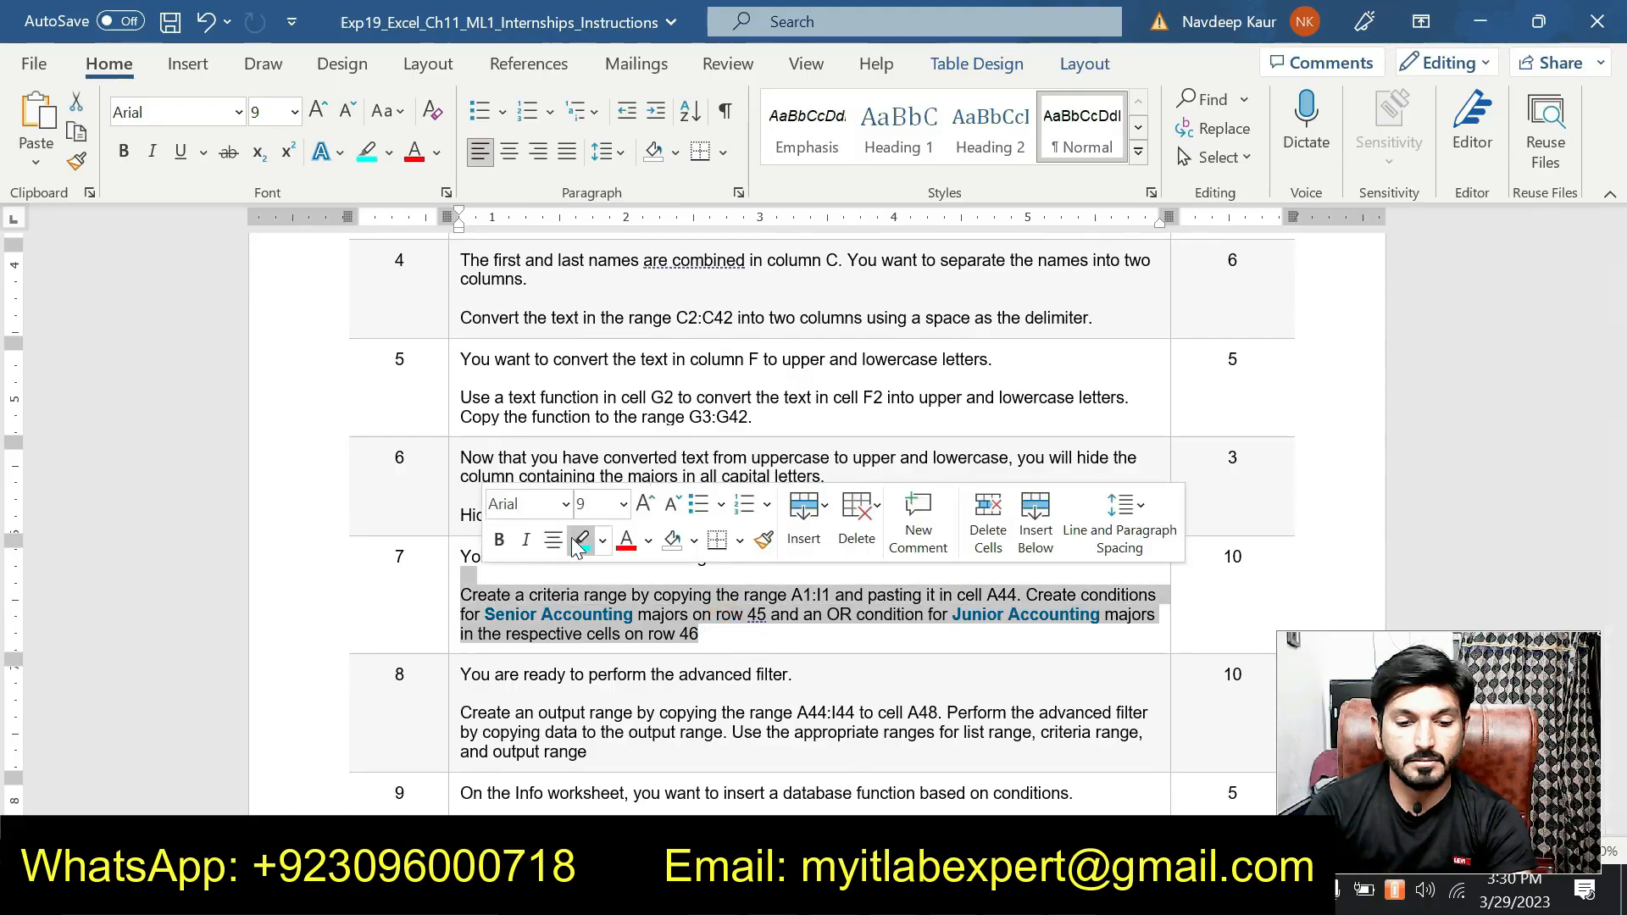
pyautogui.click(581, 540)
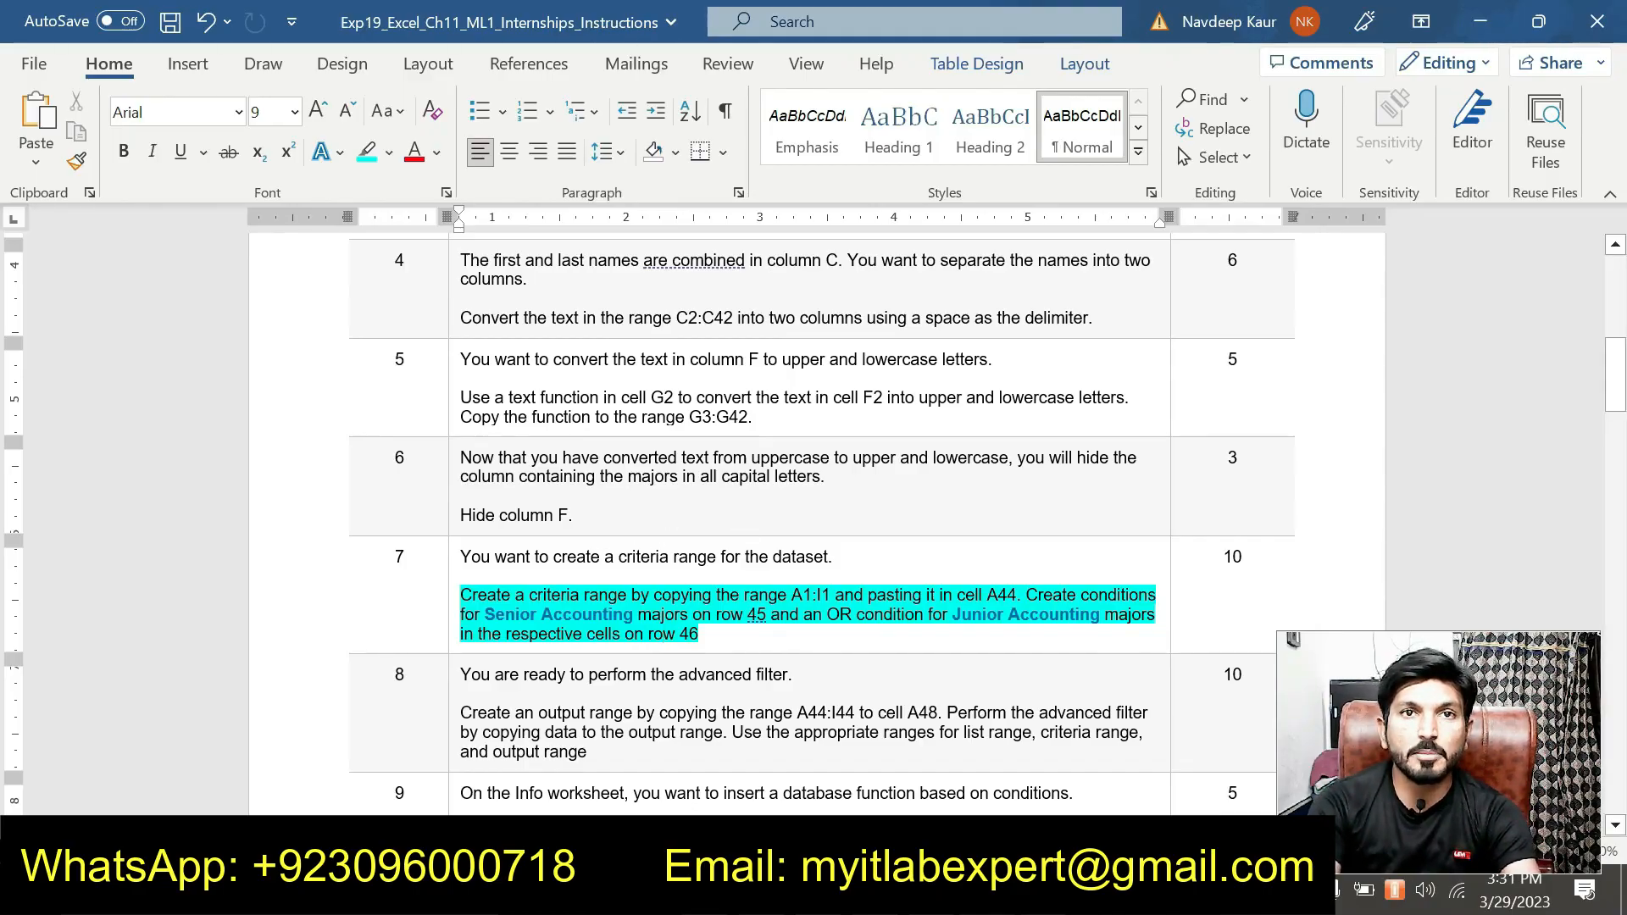
# Step: Copy the range reference A1:I1 from step 7 in Word, then use it in Excel to select and copy the header row A1:I1
pyautogui.moveTo(793, 595); pyautogui.dragTo(833, 595)
pyautogui.hotkey('ctrl', 'c')
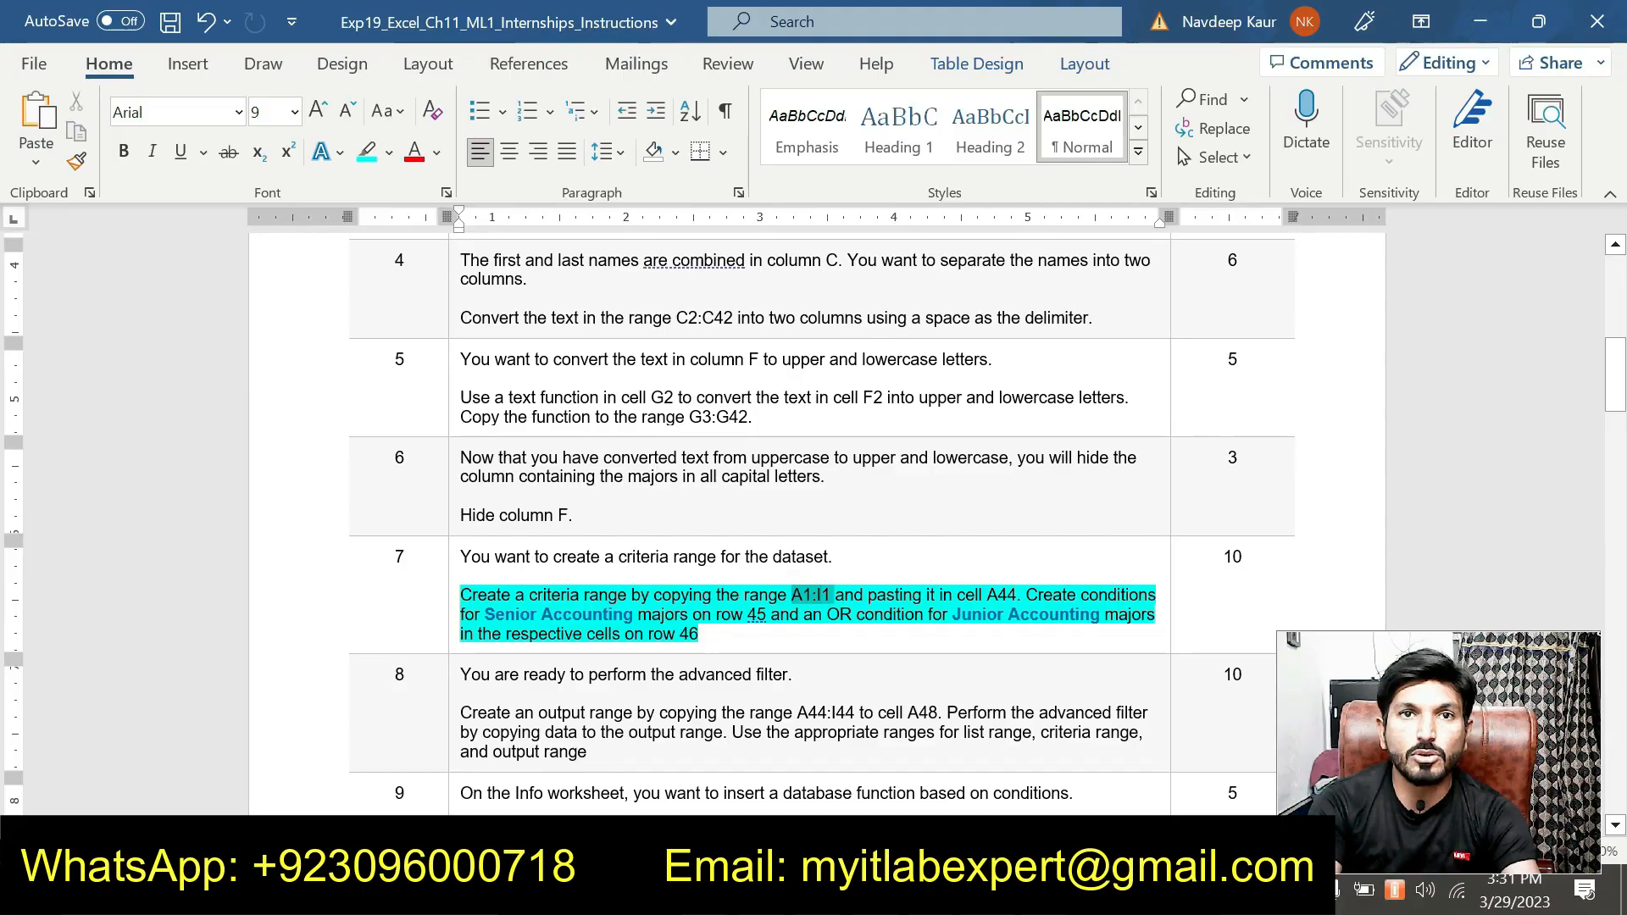
pyautogui.hotkey('alt', 'Tab')
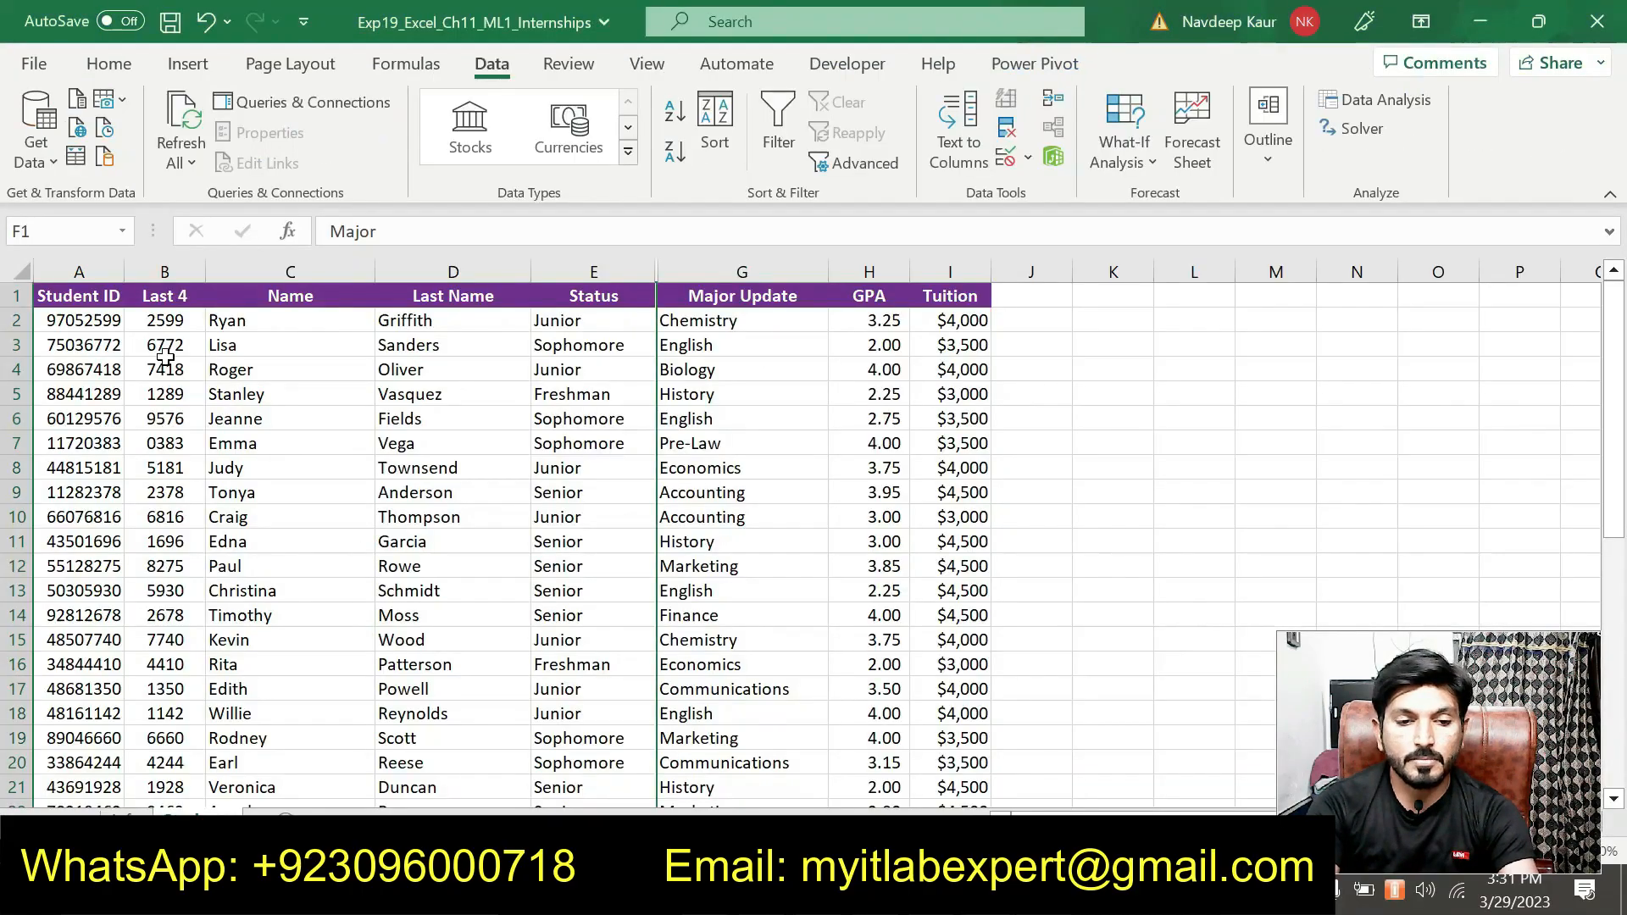
pyautogui.click(71, 232)
pyautogui.hotkey('ctrl', 'v')
pyautogui.press('Return')
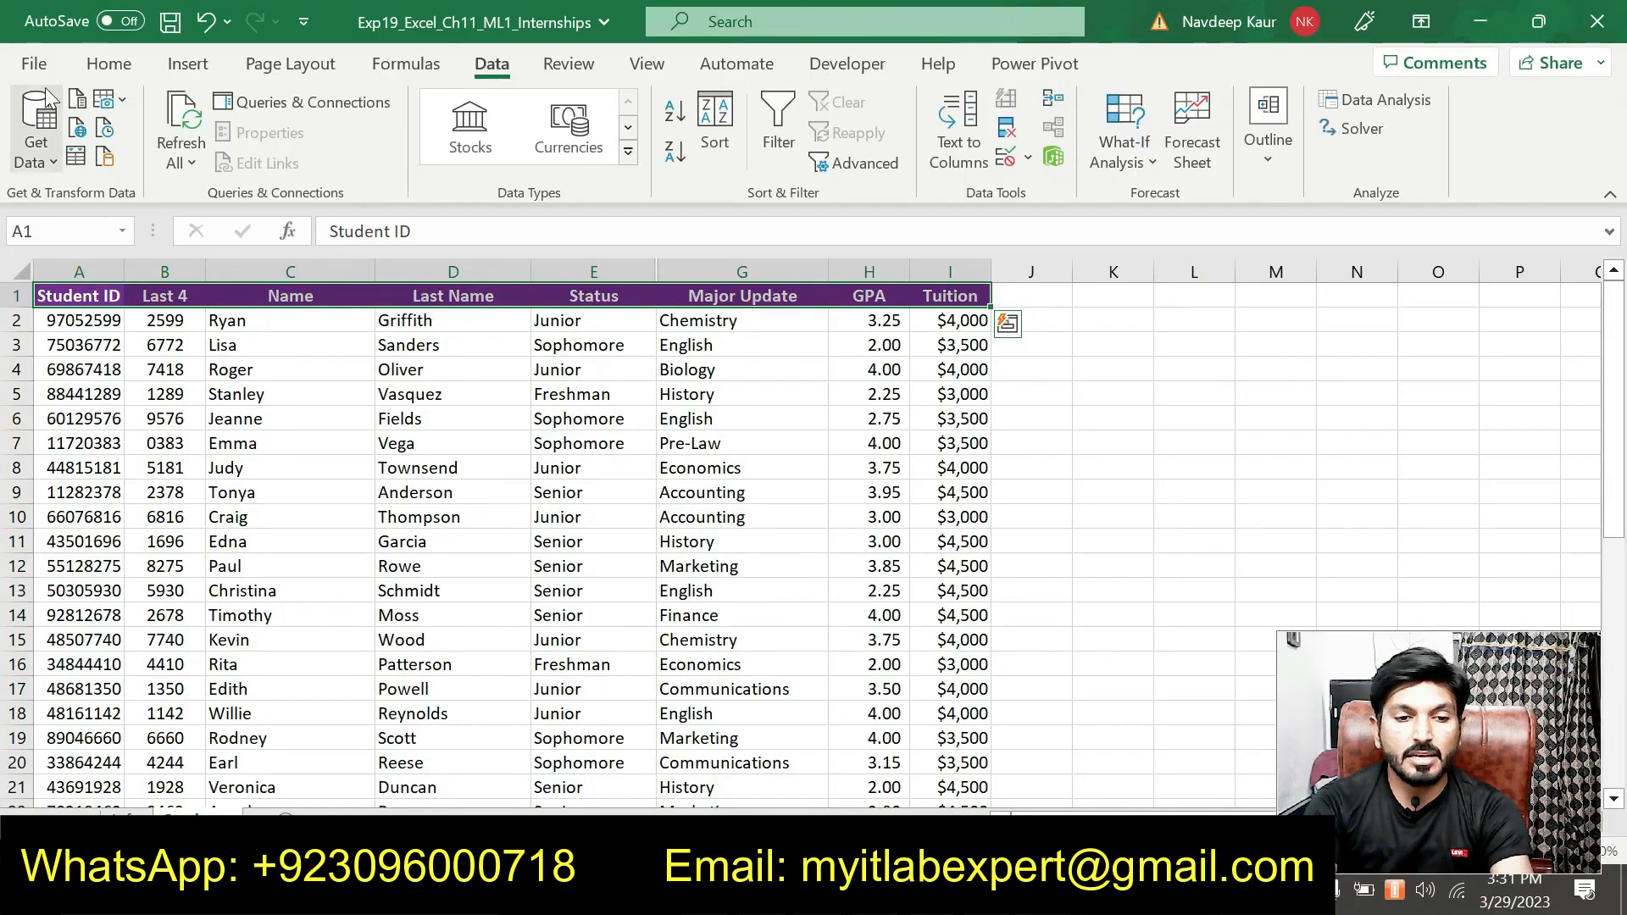
pyautogui.click(100, 61)
pyautogui.click(79, 132)
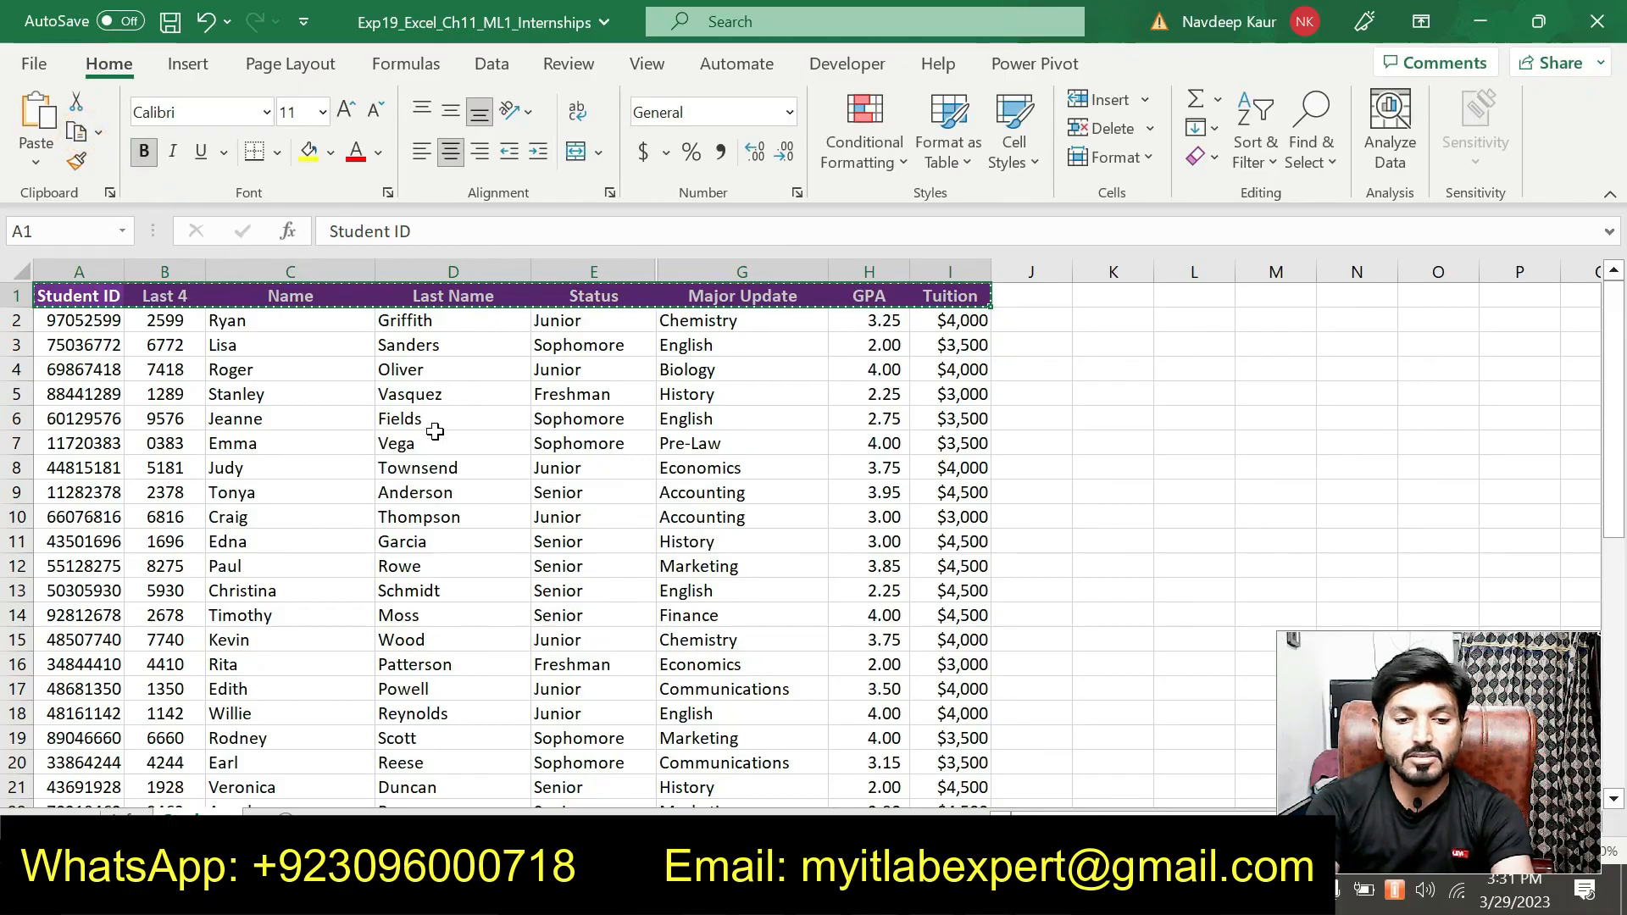
# Step: Paste the copied header row at cell A44, below the dataset, and clear the copy selection
pyautogui.scroll(-9, 657, 468)
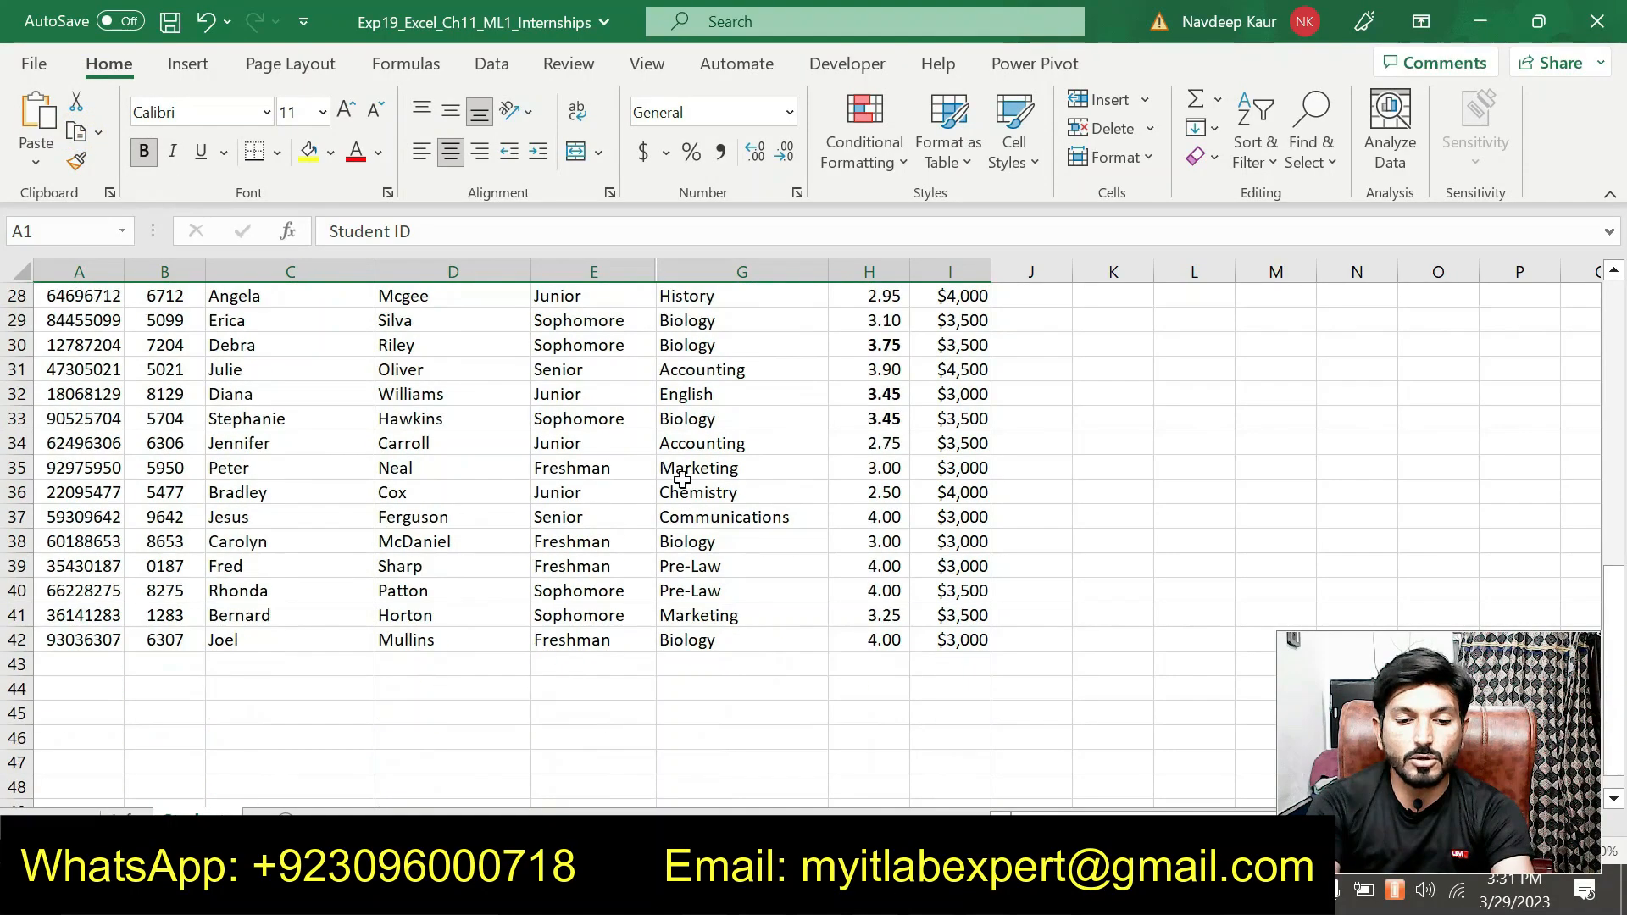
pyautogui.hotkey('alt', 'Tab')
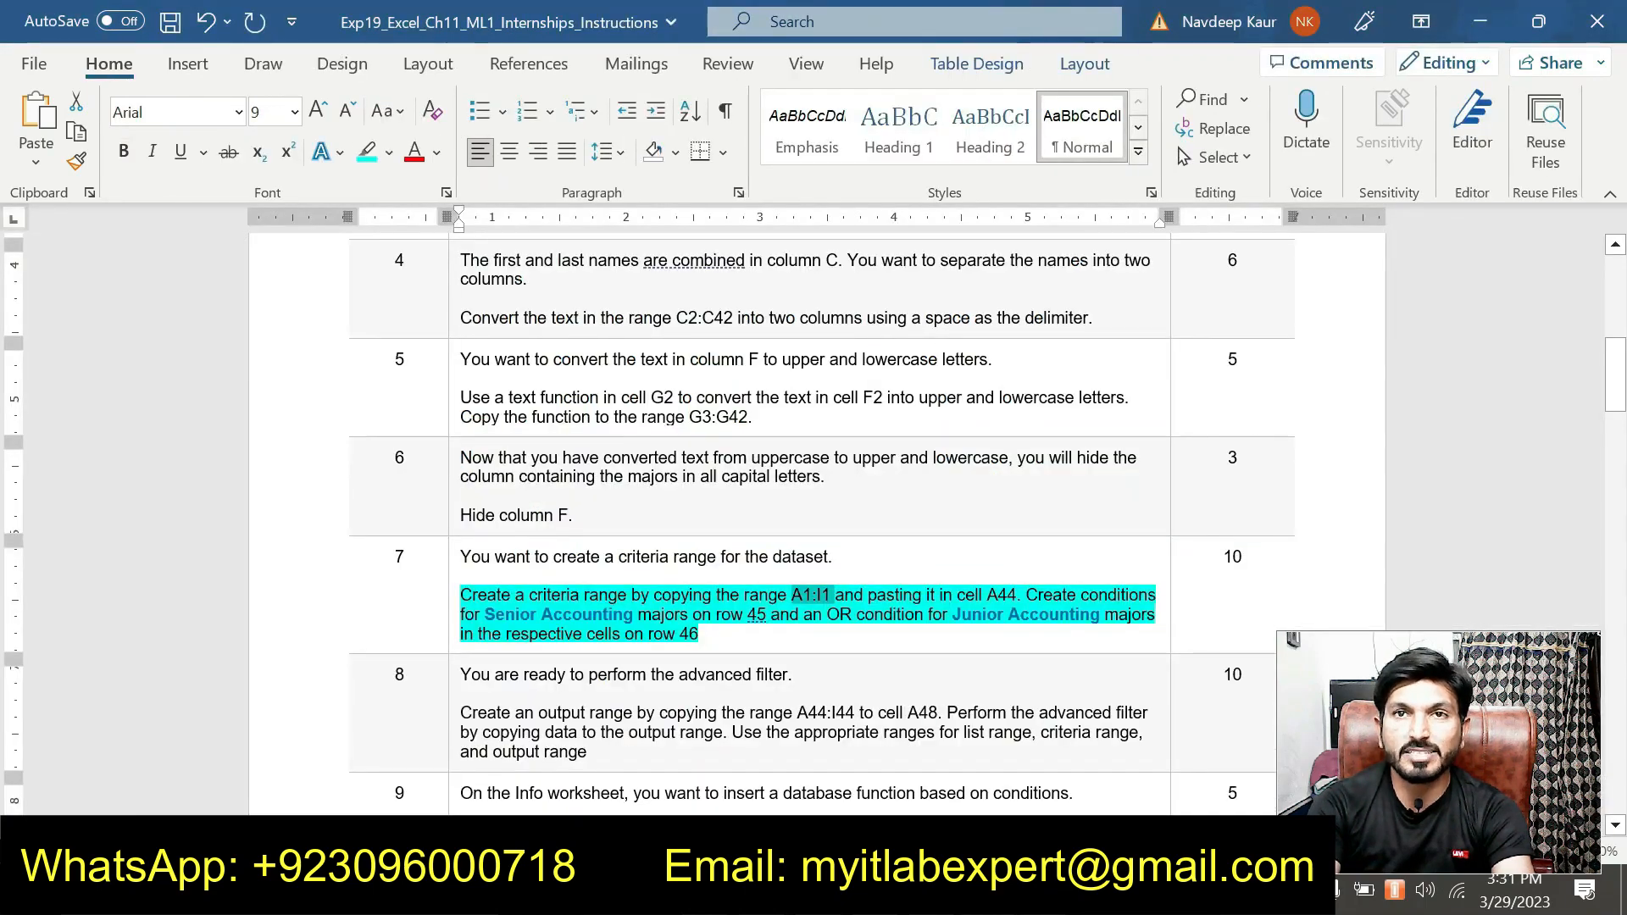
pyautogui.hotkey('alt', 'Tab')
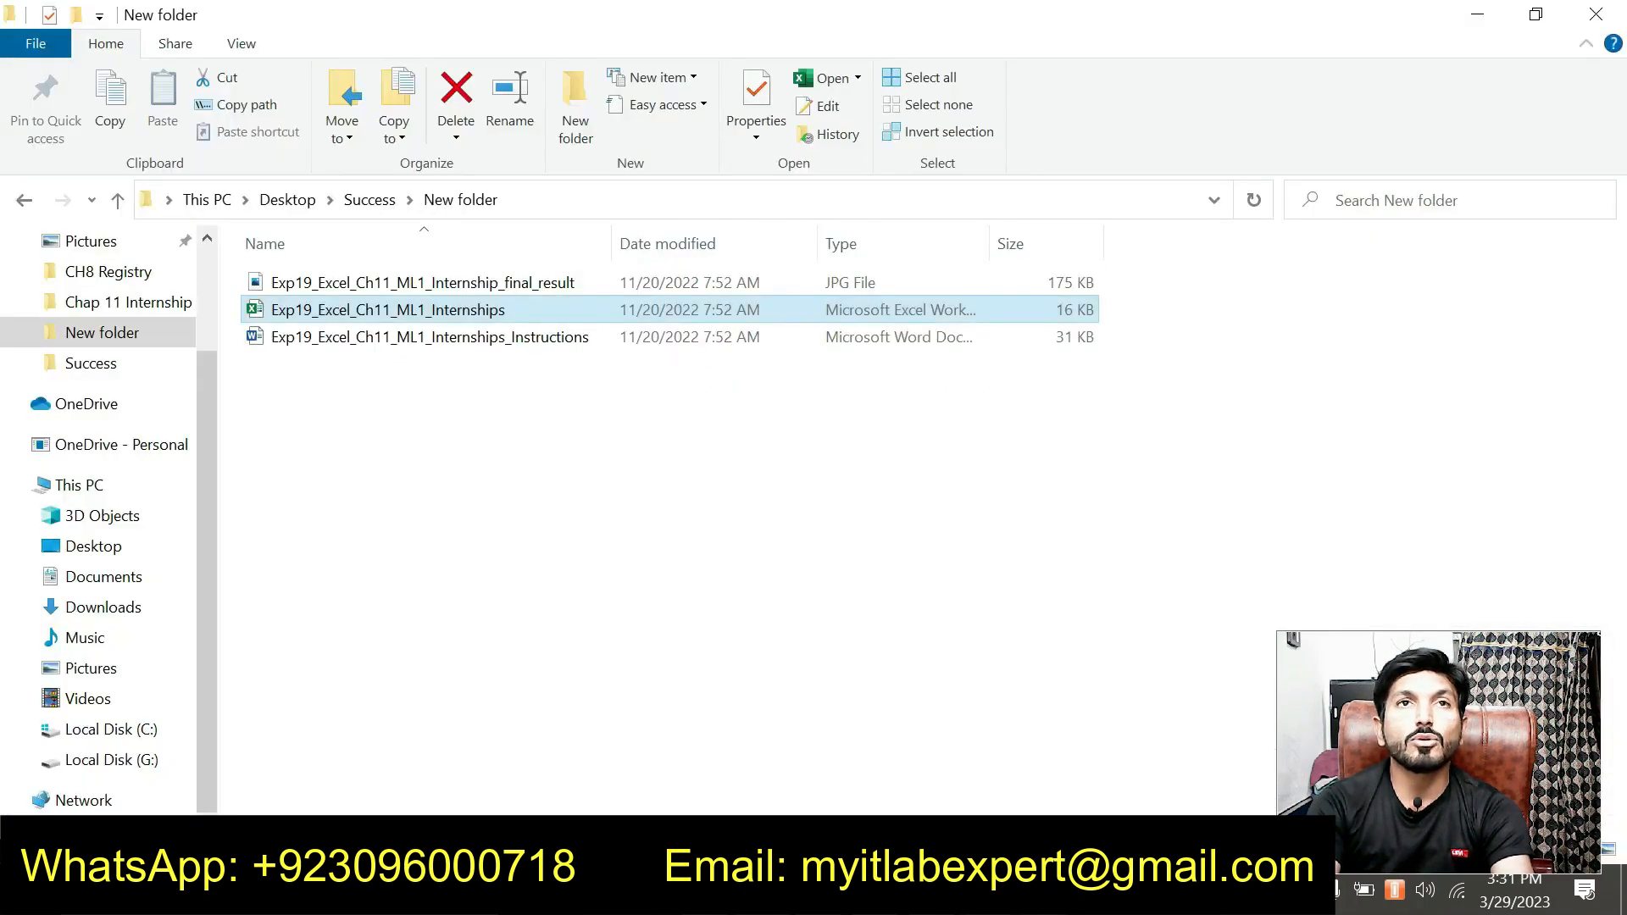
pyautogui.hotkey('alt', 'Tab')
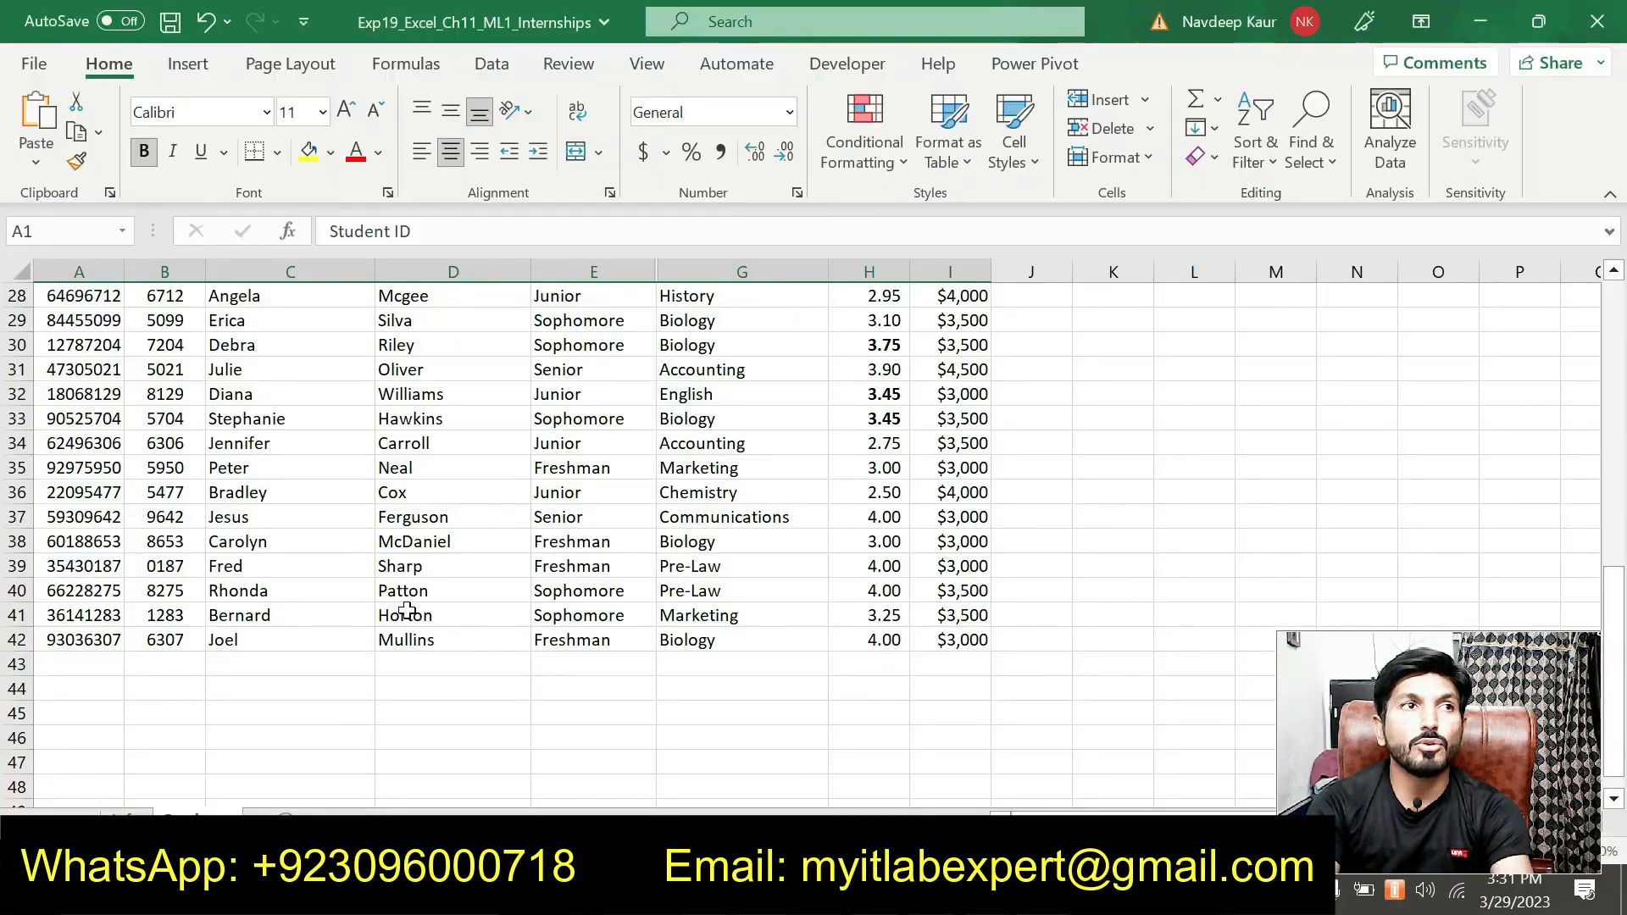
pyautogui.scroll(4, 335, 613)
pyautogui.scroll(5, 336, 613)
pyautogui.scroll(-10, 336, 614)
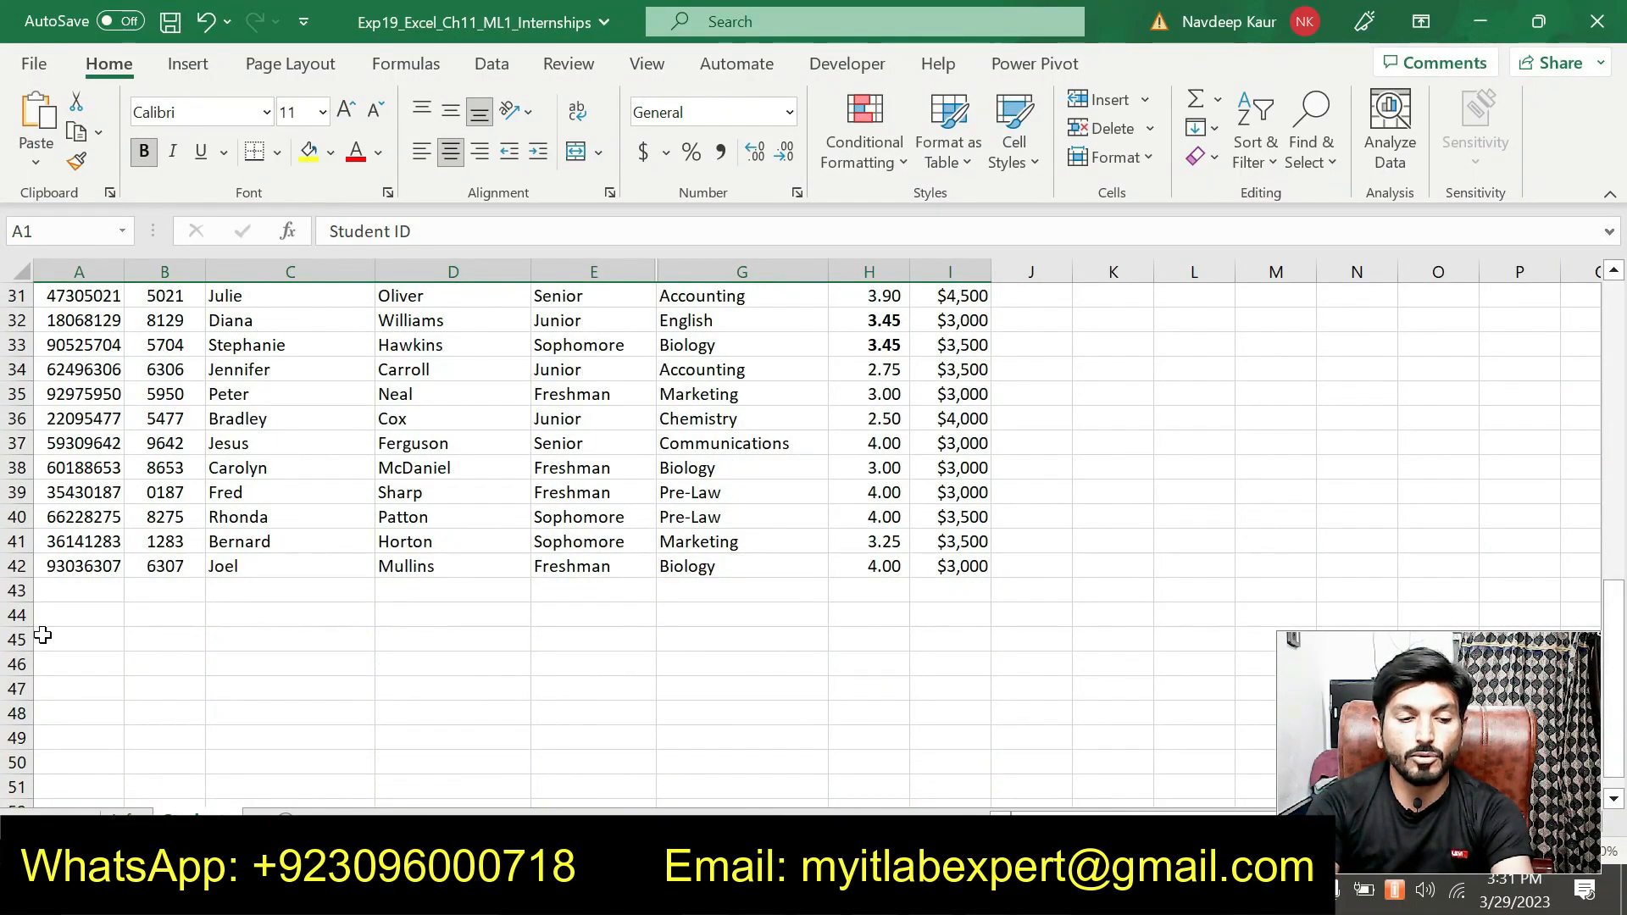
pyautogui.click(75, 614)
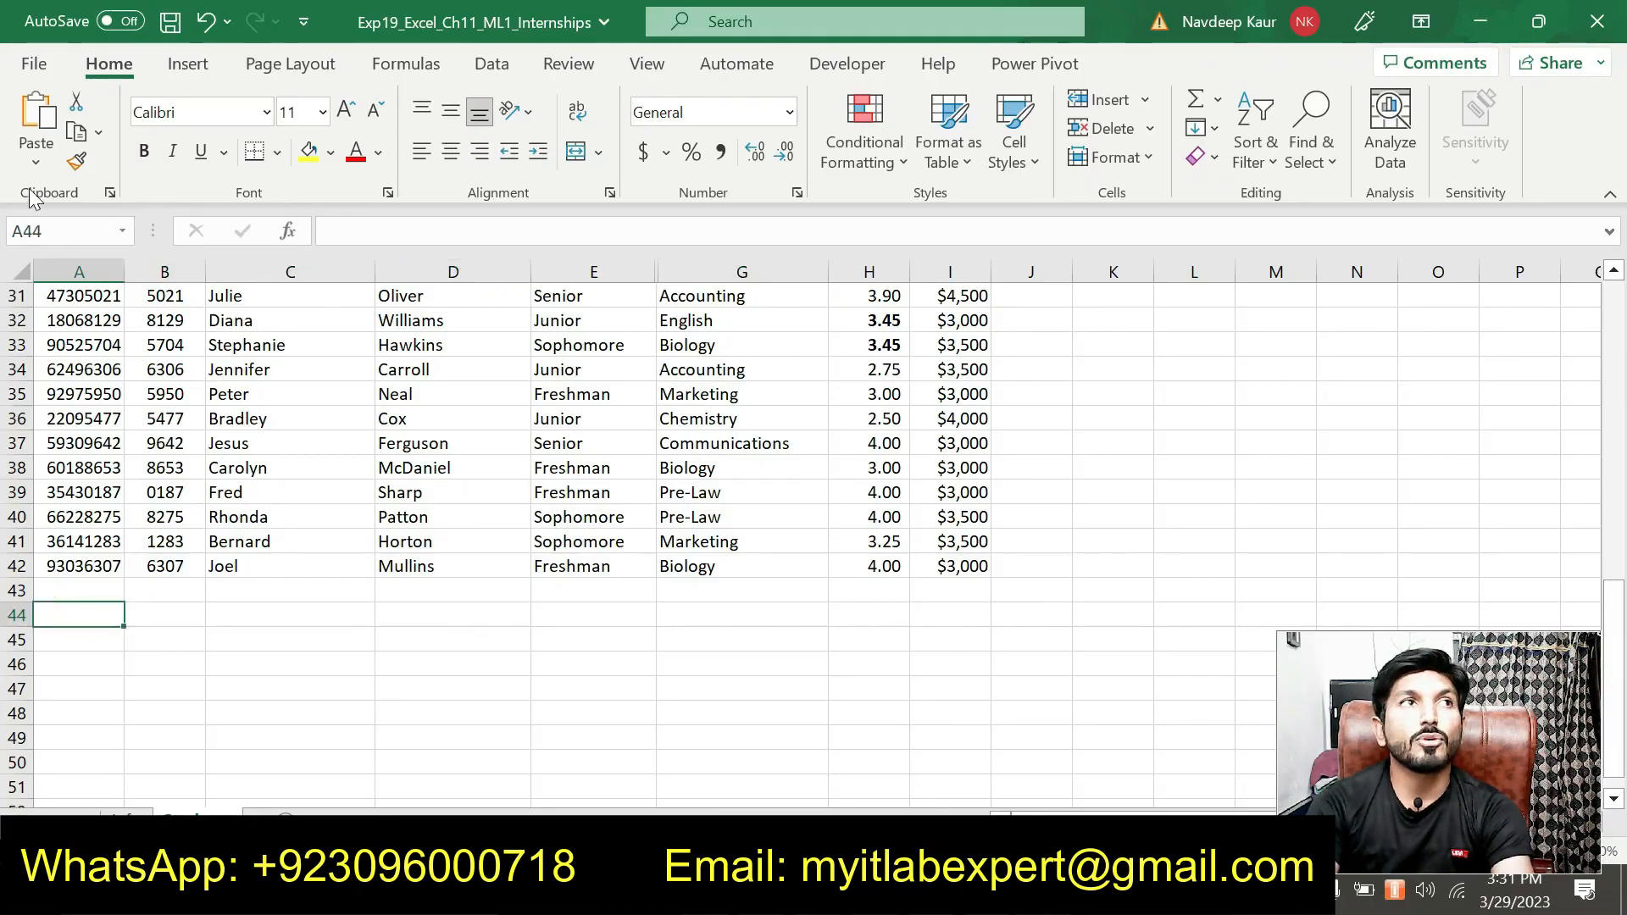
pyautogui.click(37, 119)
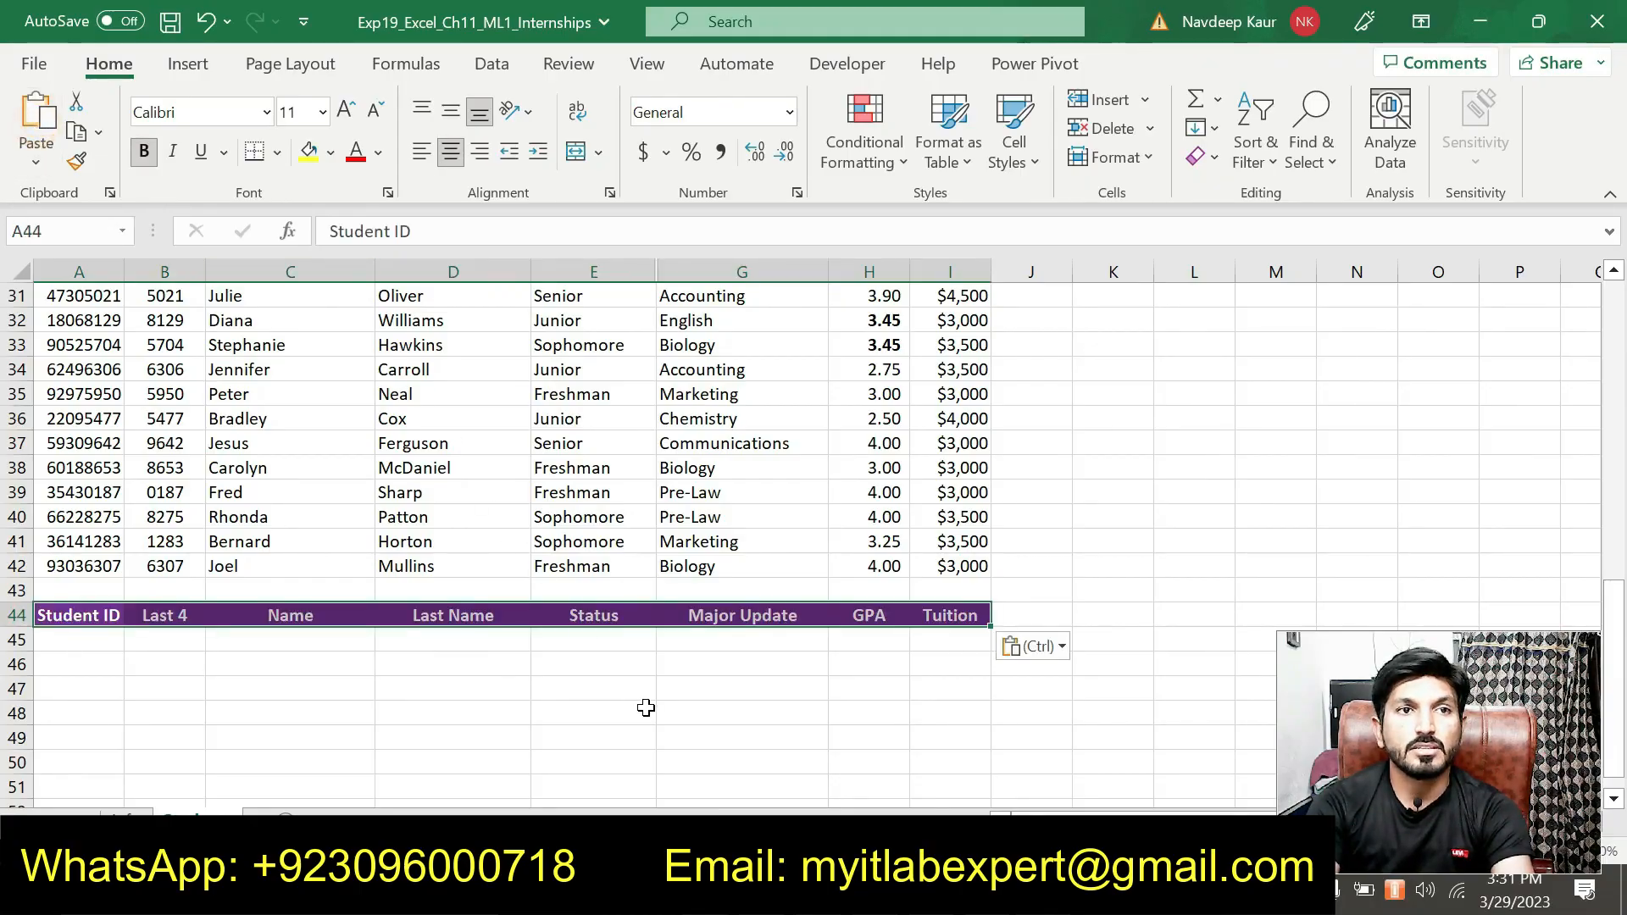
pyautogui.press('Escape')
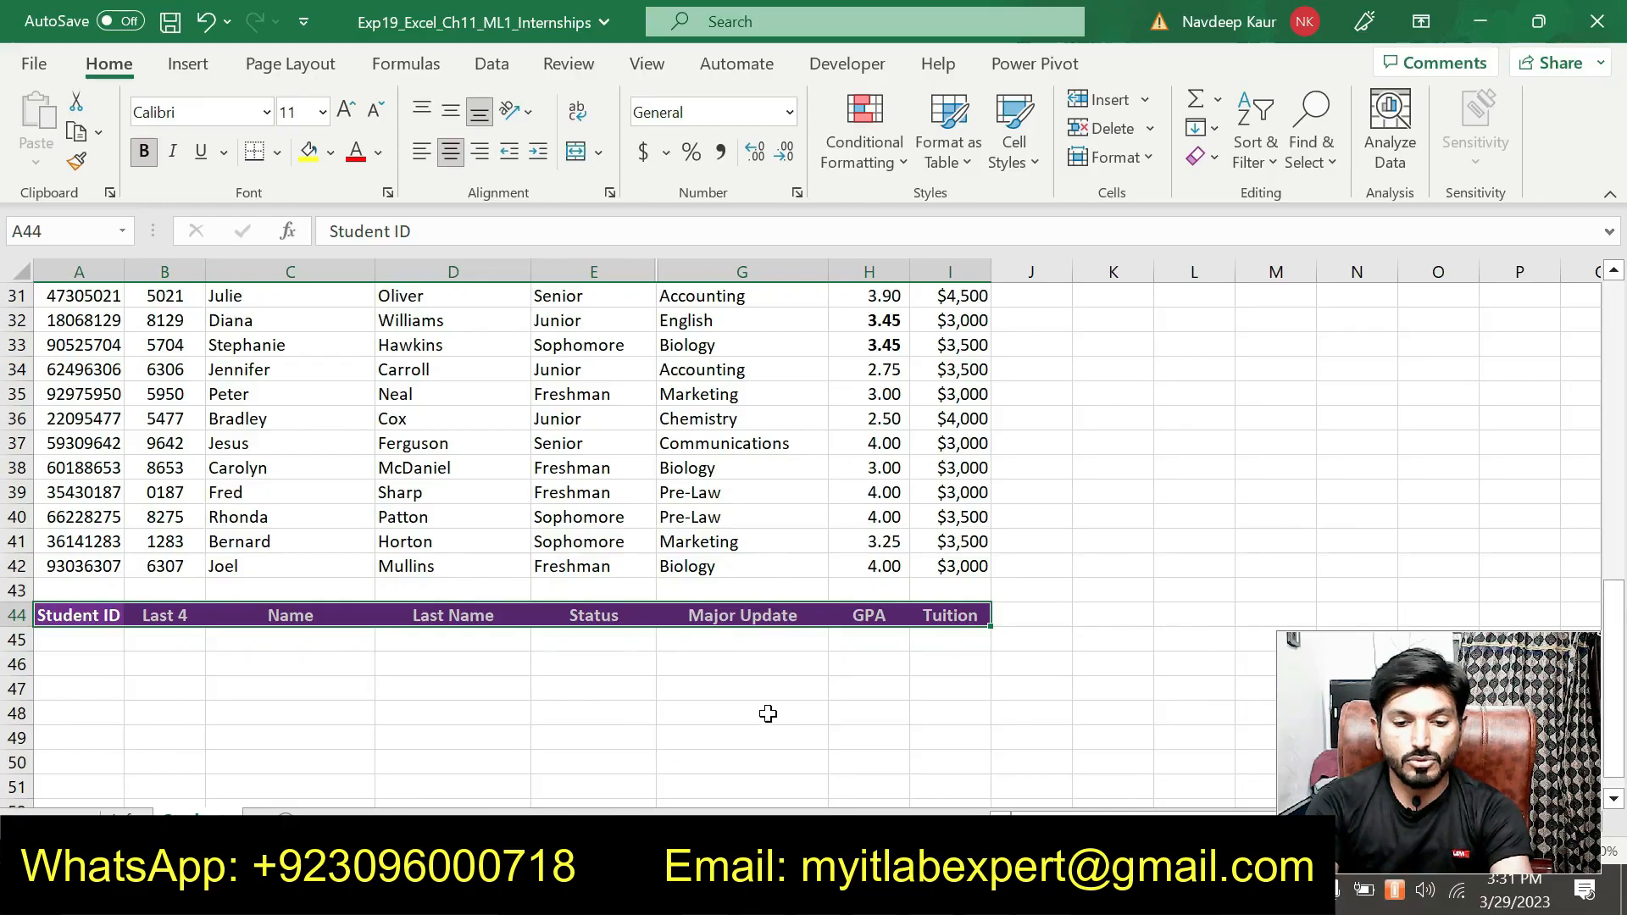
# Step: Reread step 7's Senior and Junior Accounting conditions in the Word instructions and return to the Excel workbook
pyautogui.scroll(4, 781, 709)
pyautogui.scroll(6, 781, 709)
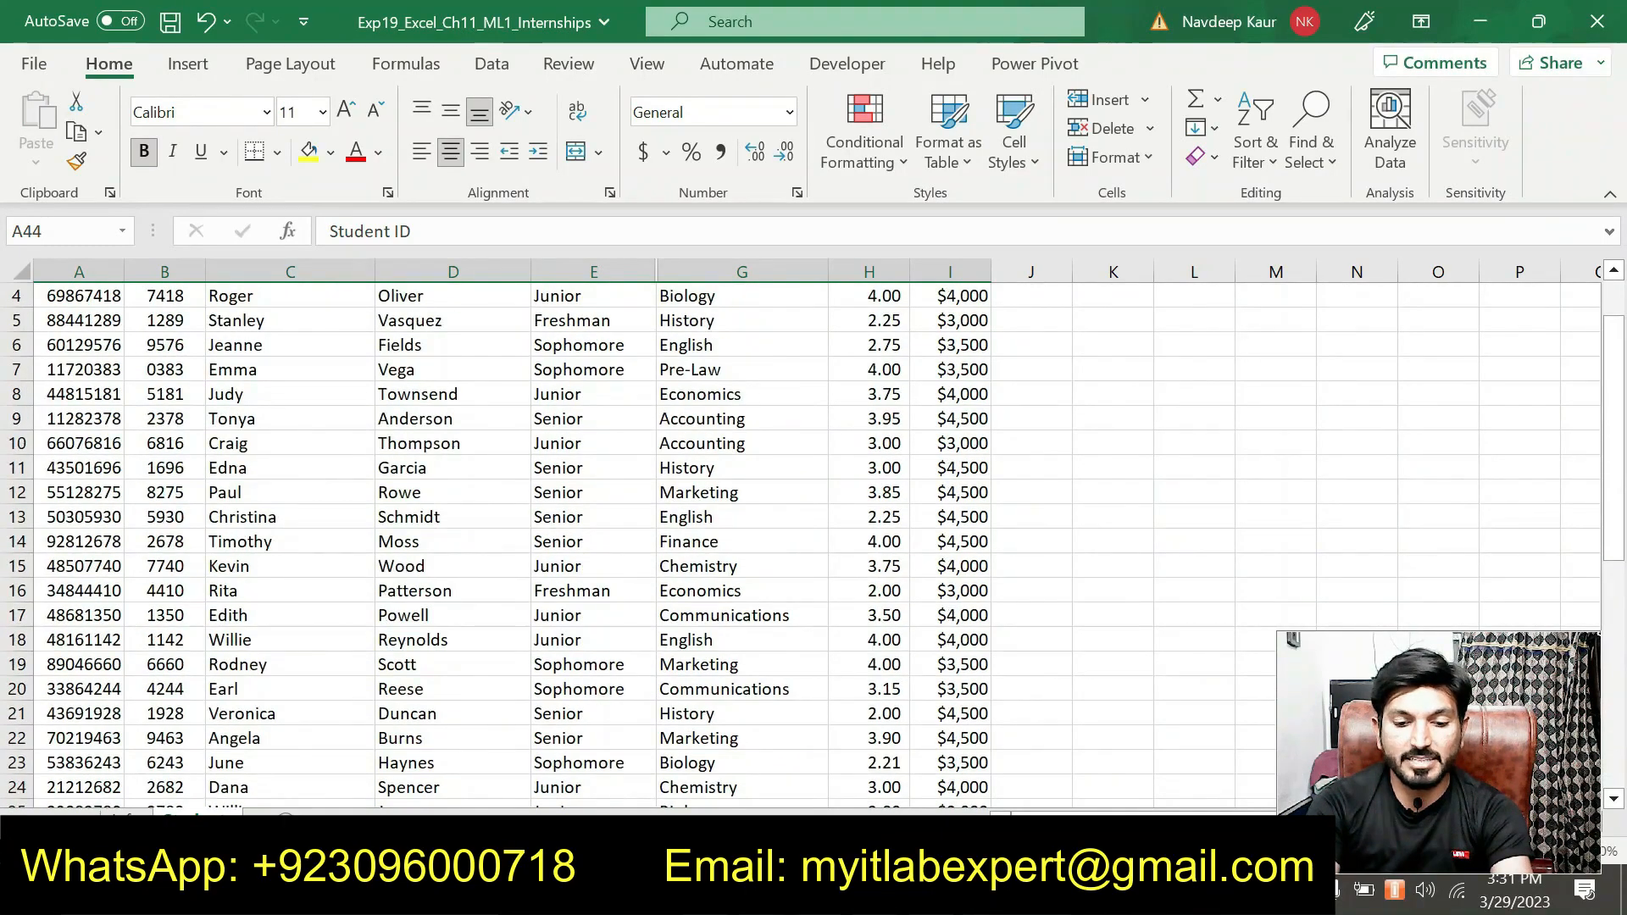
pyautogui.hotkey('alt', 'Tab')
pyautogui.click(891, 635)
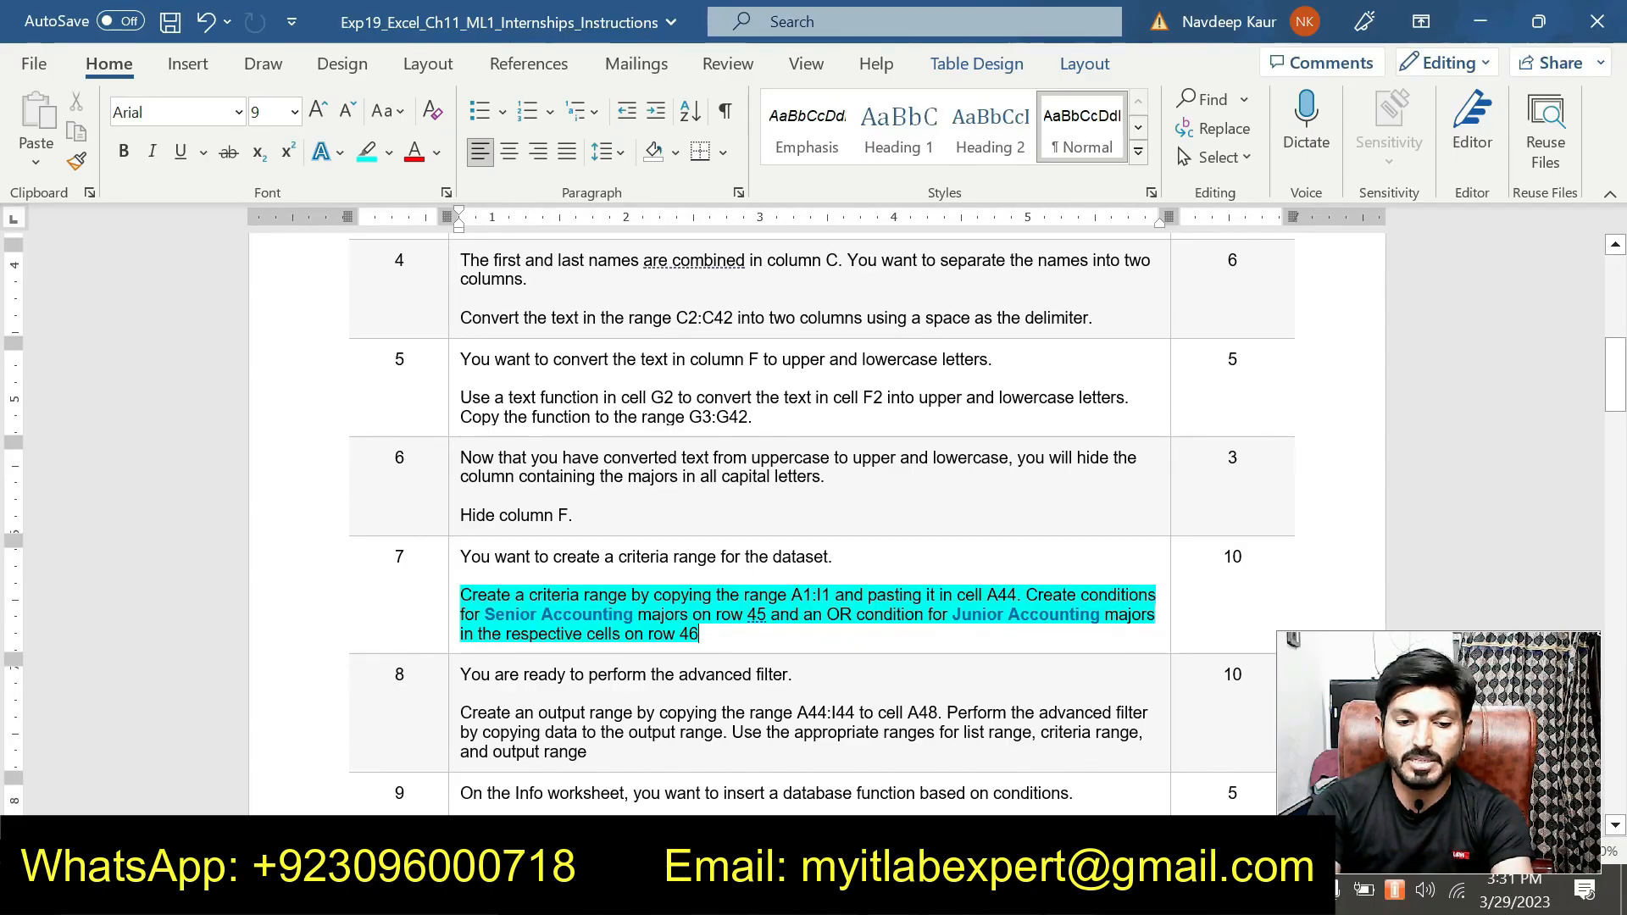
pyautogui.hotkey('alt', 'Tab')
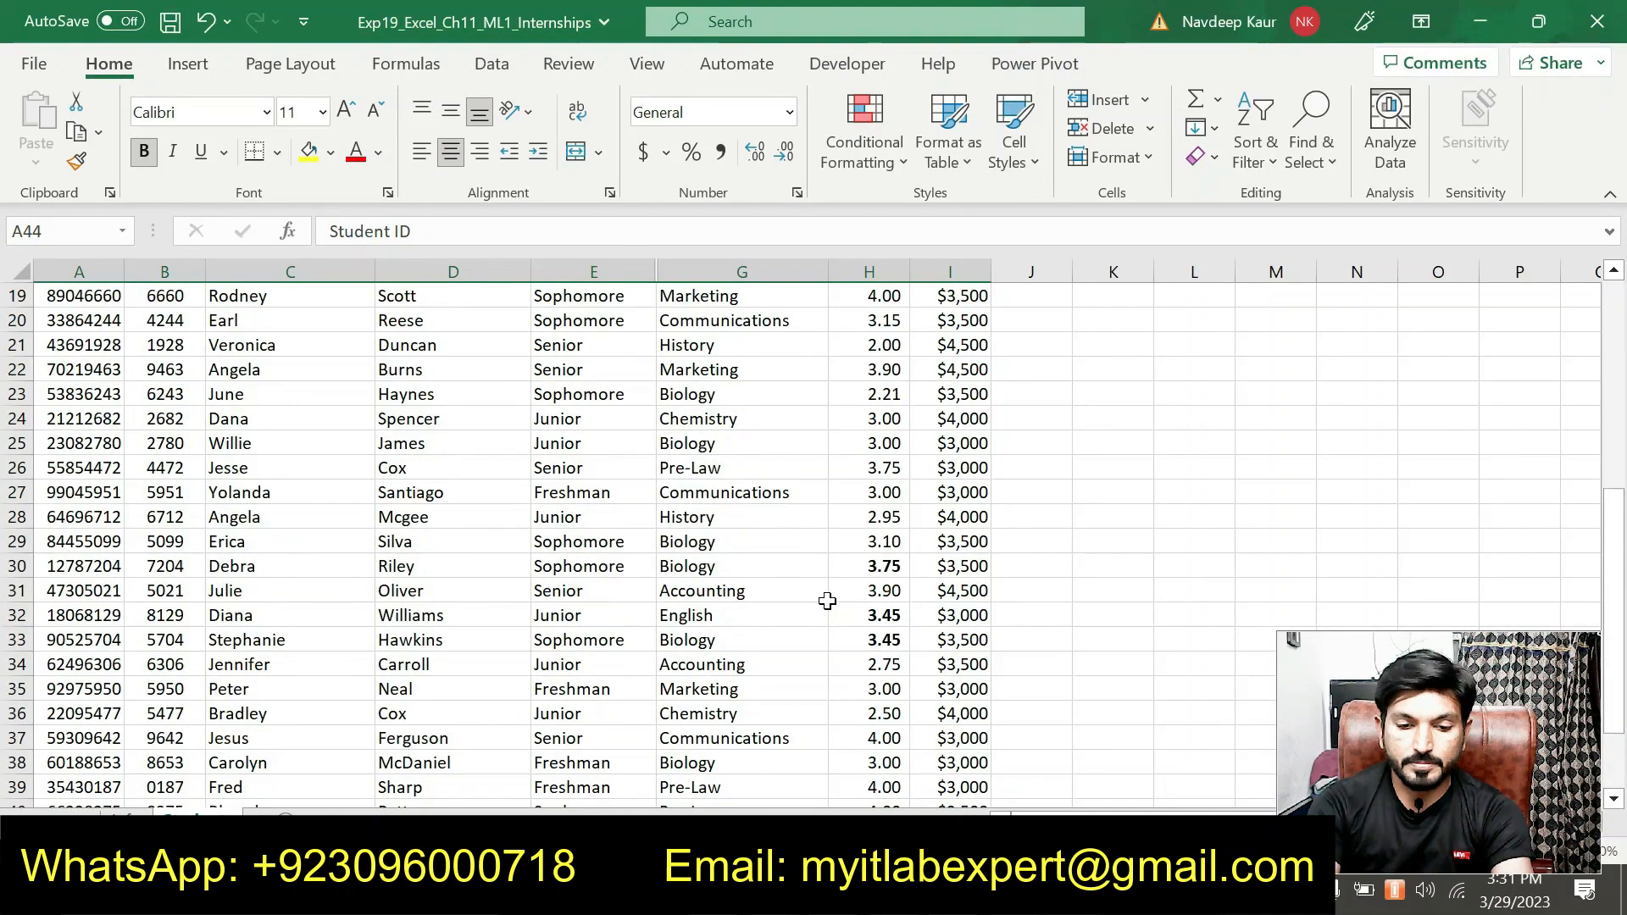
# Step: Compare the dataset's Status and Major Update columns with the matching criteria headers in row 44, finishing with cell E45 selected
pyautogui.scroll(-6, 827, 601)
pyautogui.click(603, 497)
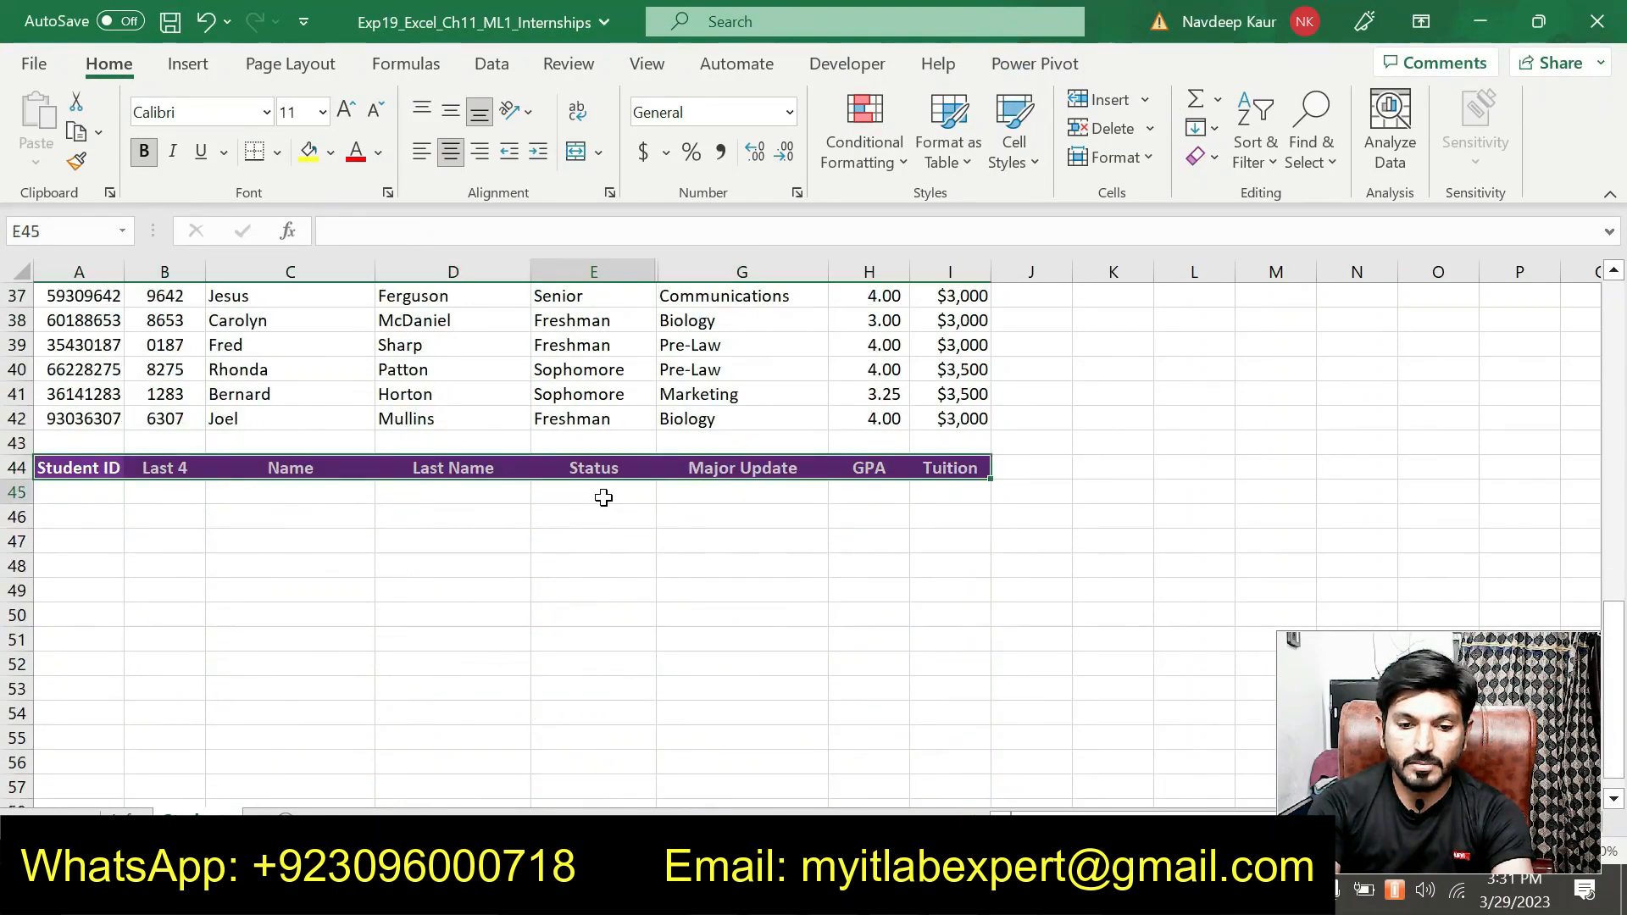
pyautogui.click(730, 499)
pyautogui.scroll(6, 848, 552)
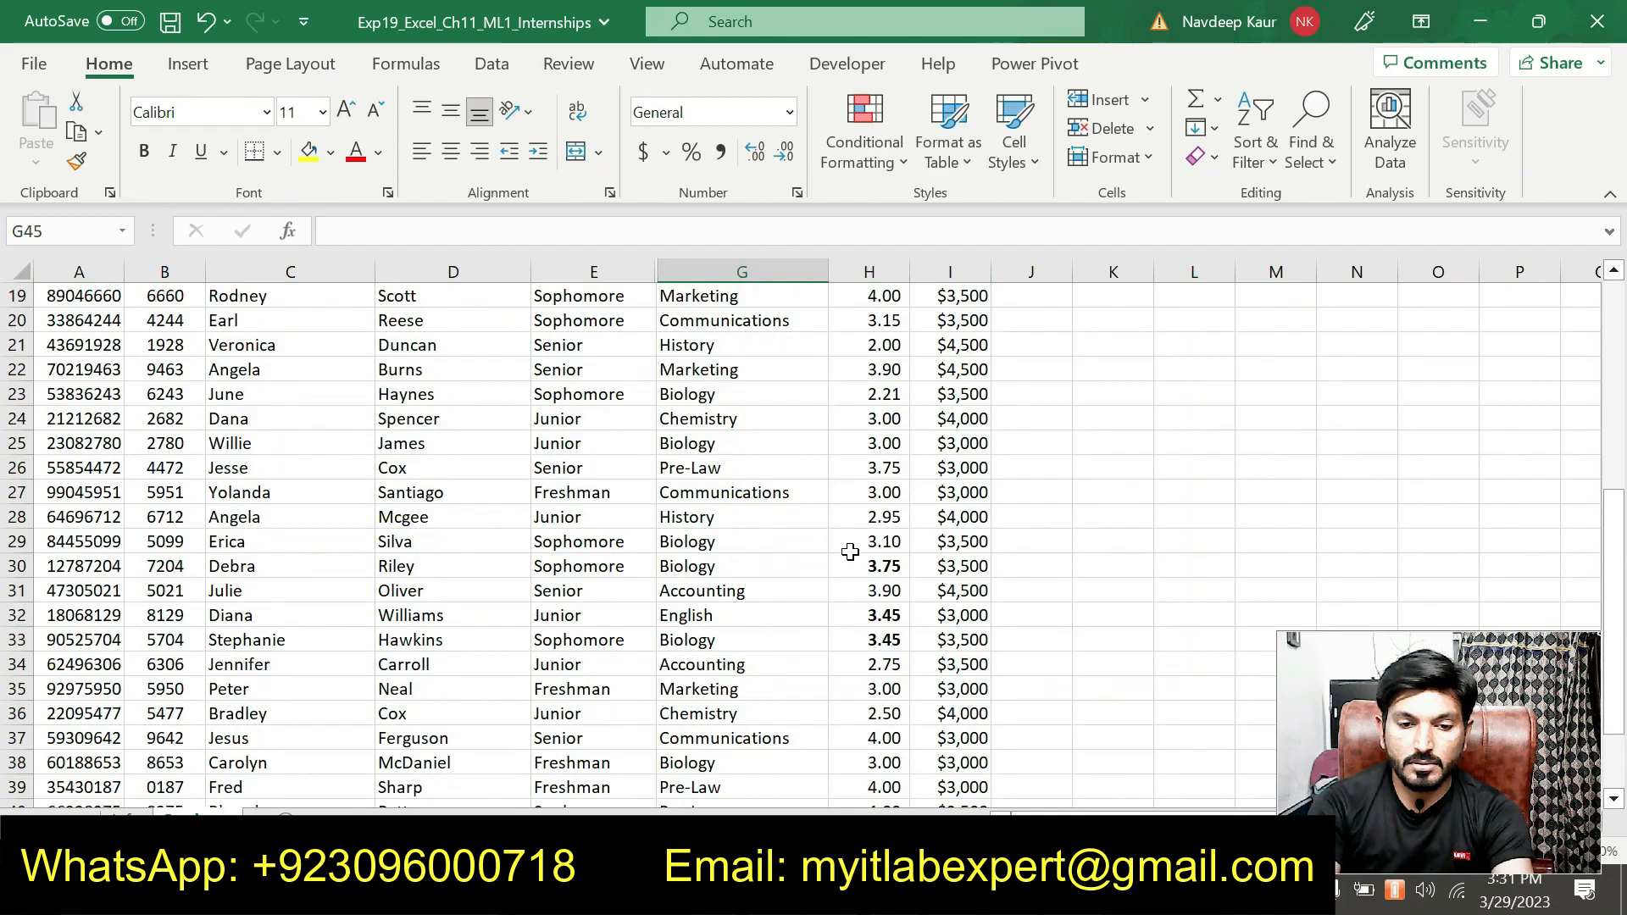
pyautogui.scroll(6, 850, 552)
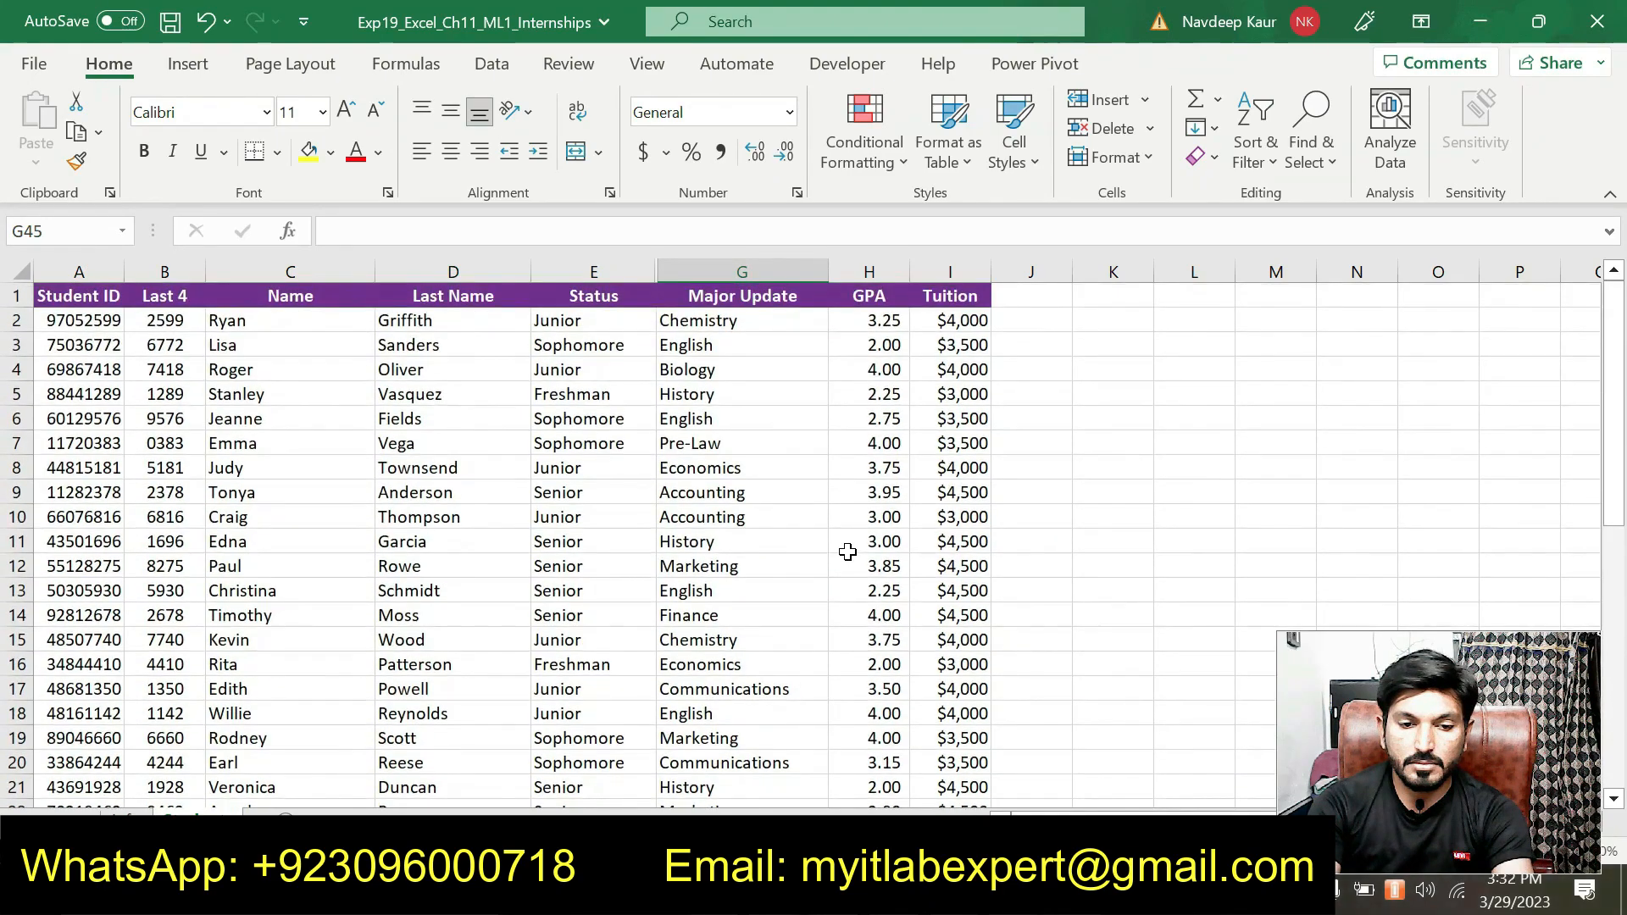
pyautogui.scroll(-7, 848, 552)
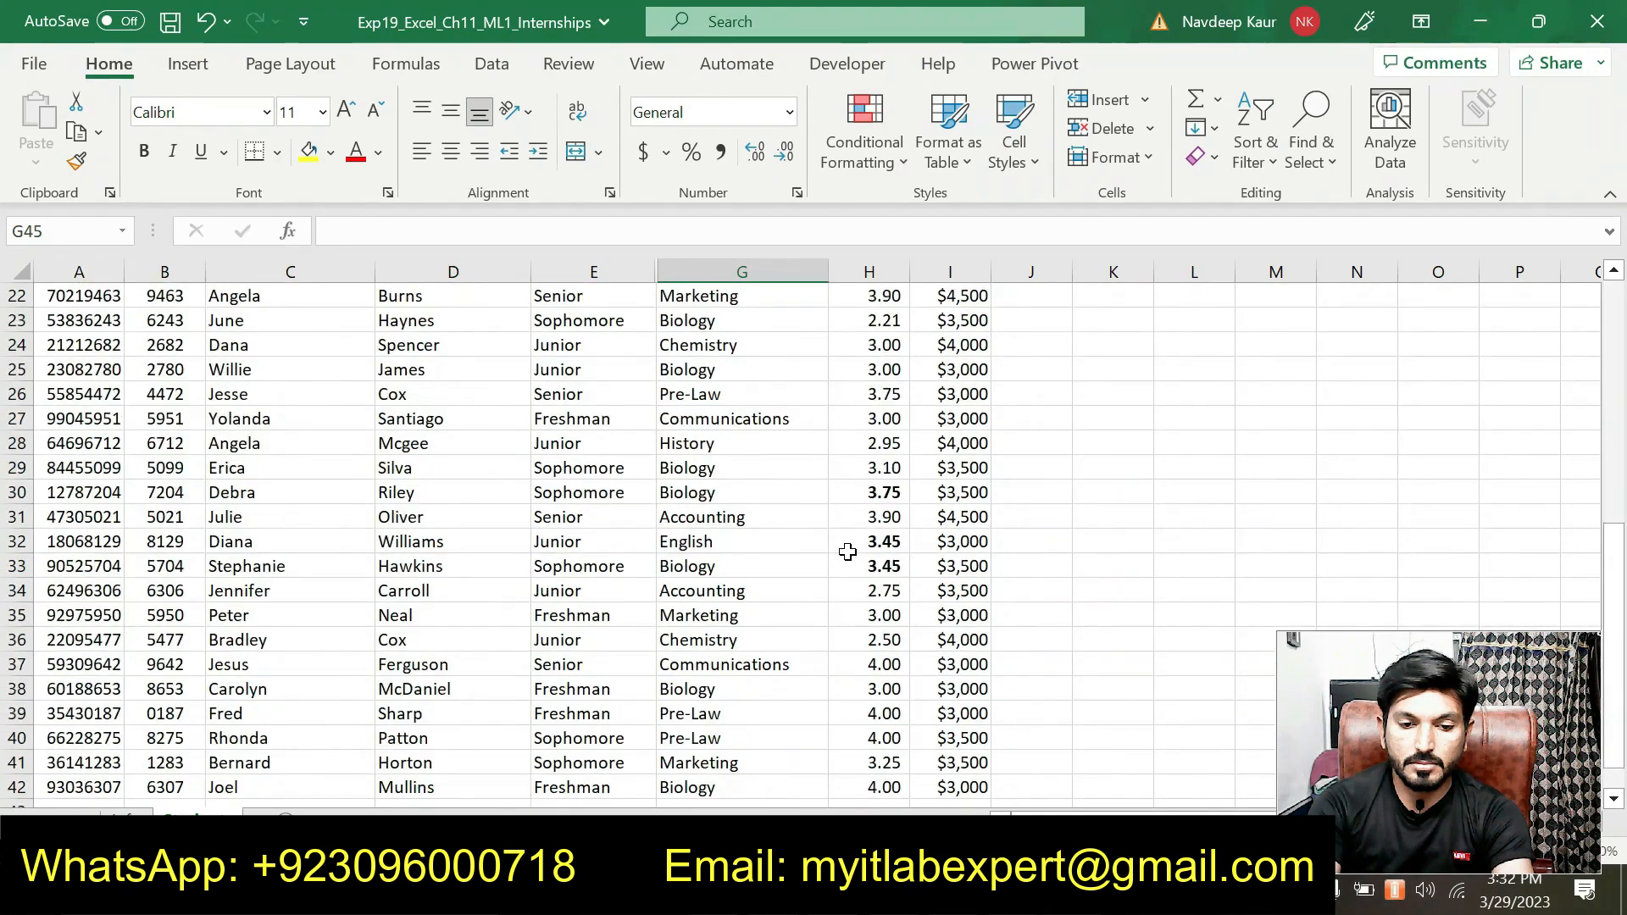
pyautogui.scroll(-3, 848, 551)
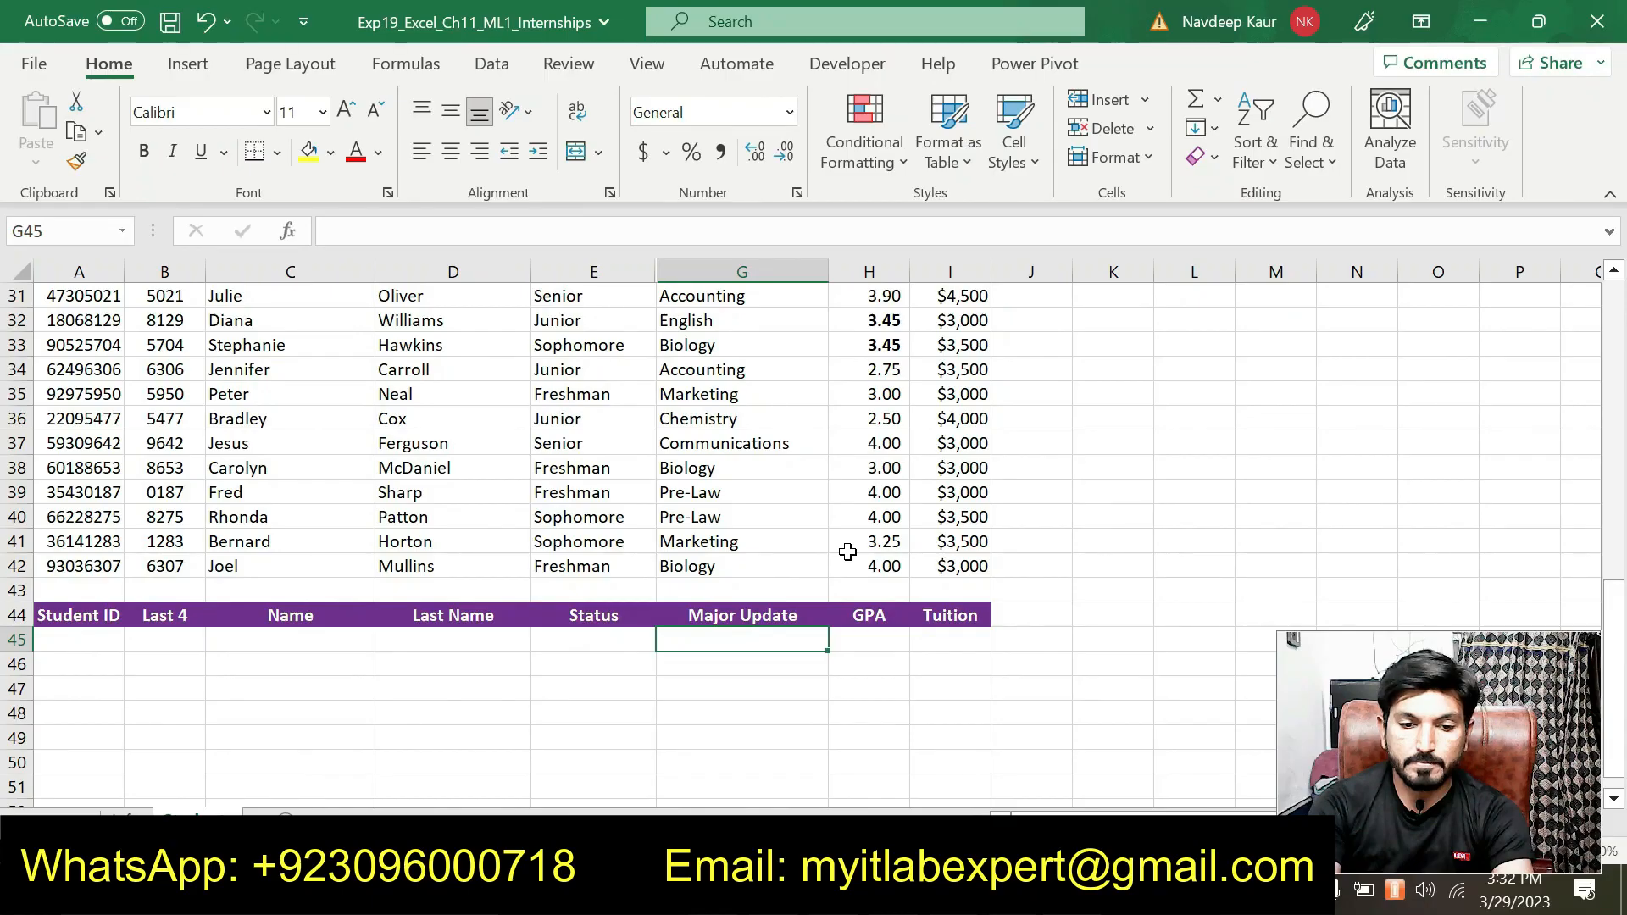
pyautogui.moveTo(1034, 825)
pyautogui.mouseDown()
pyautogui.moveTo(1055, 824)
pyautogui.moveTo(1030, 825)
pyautogui.mouseUp()
pyautogui.scroll(10, 710, 696)
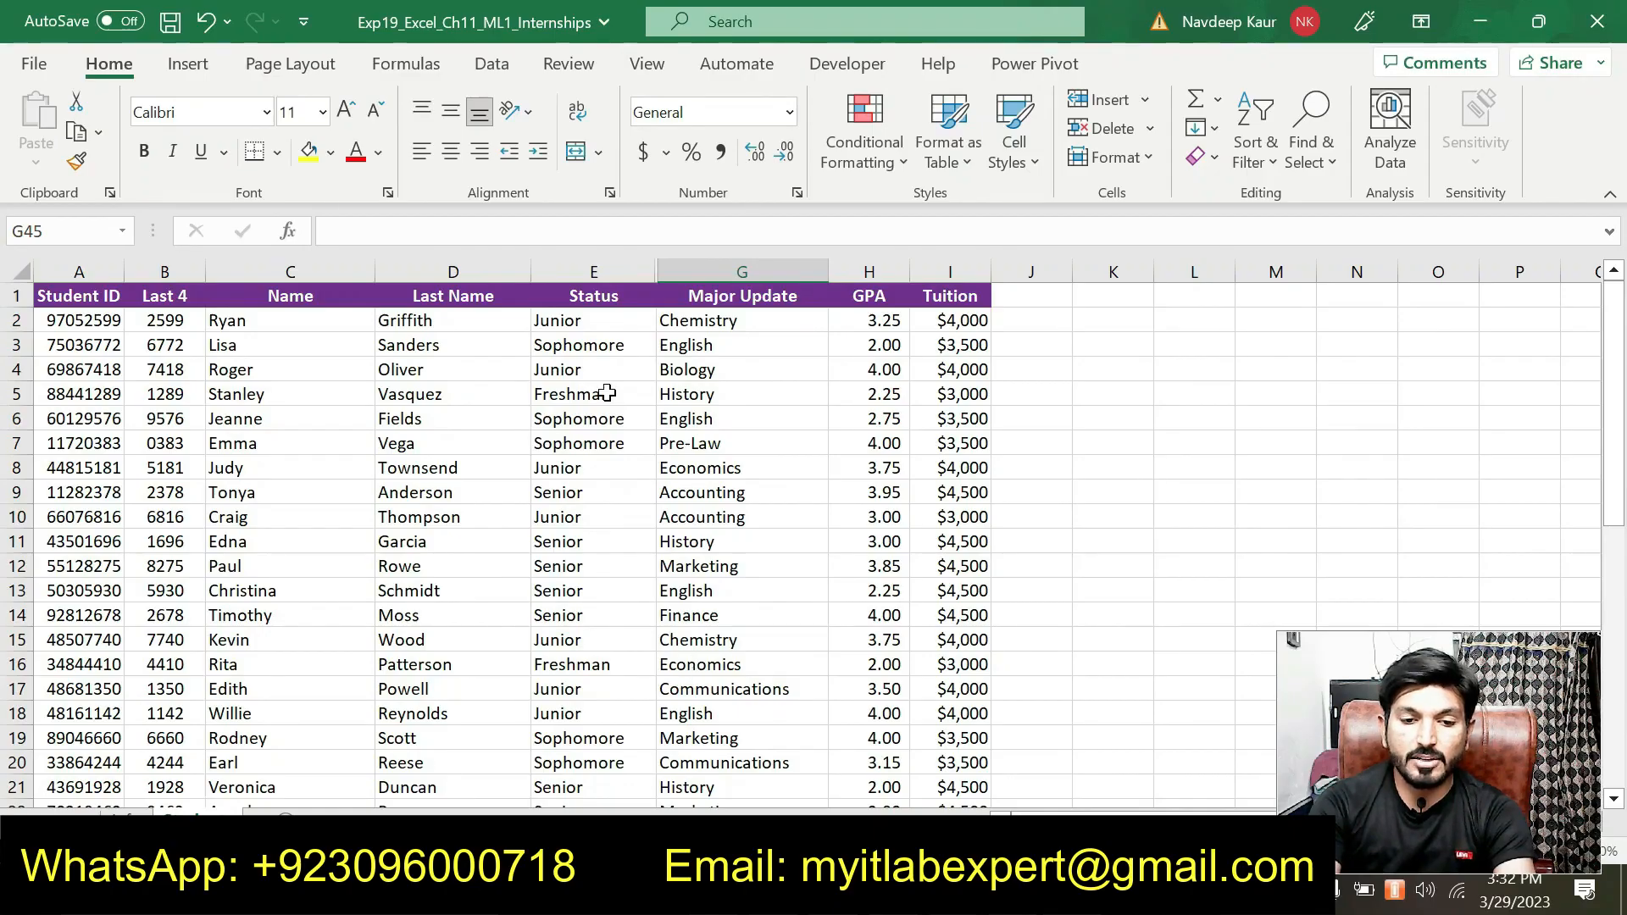
pyautogui.scroll(-11, 607, 393)
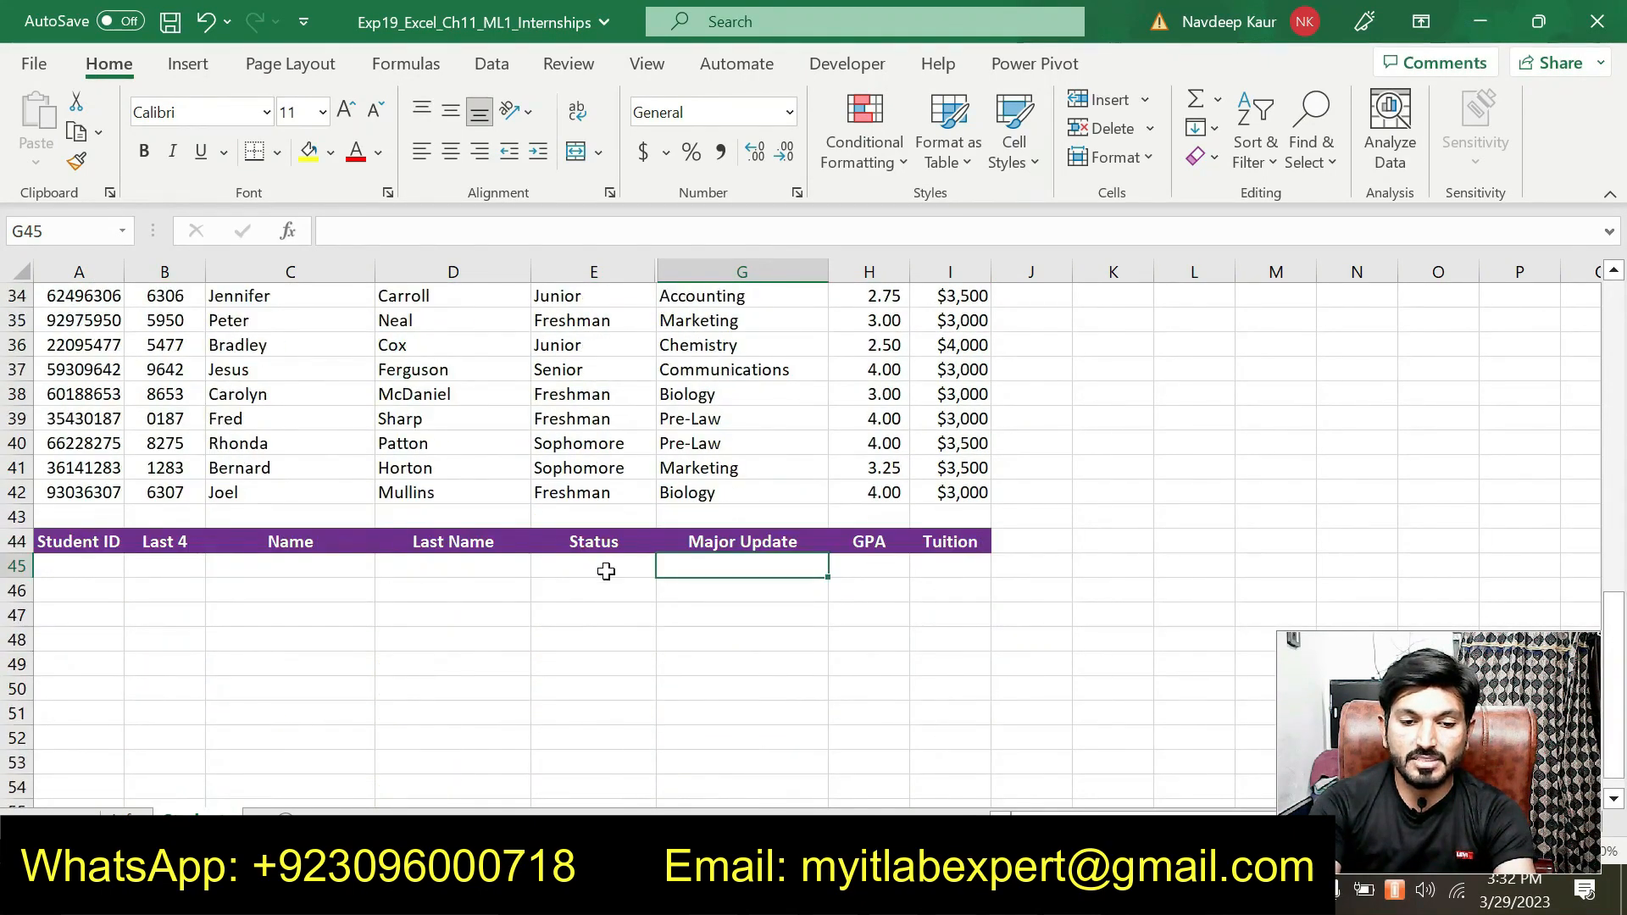
pyautogui.click(607, 572)
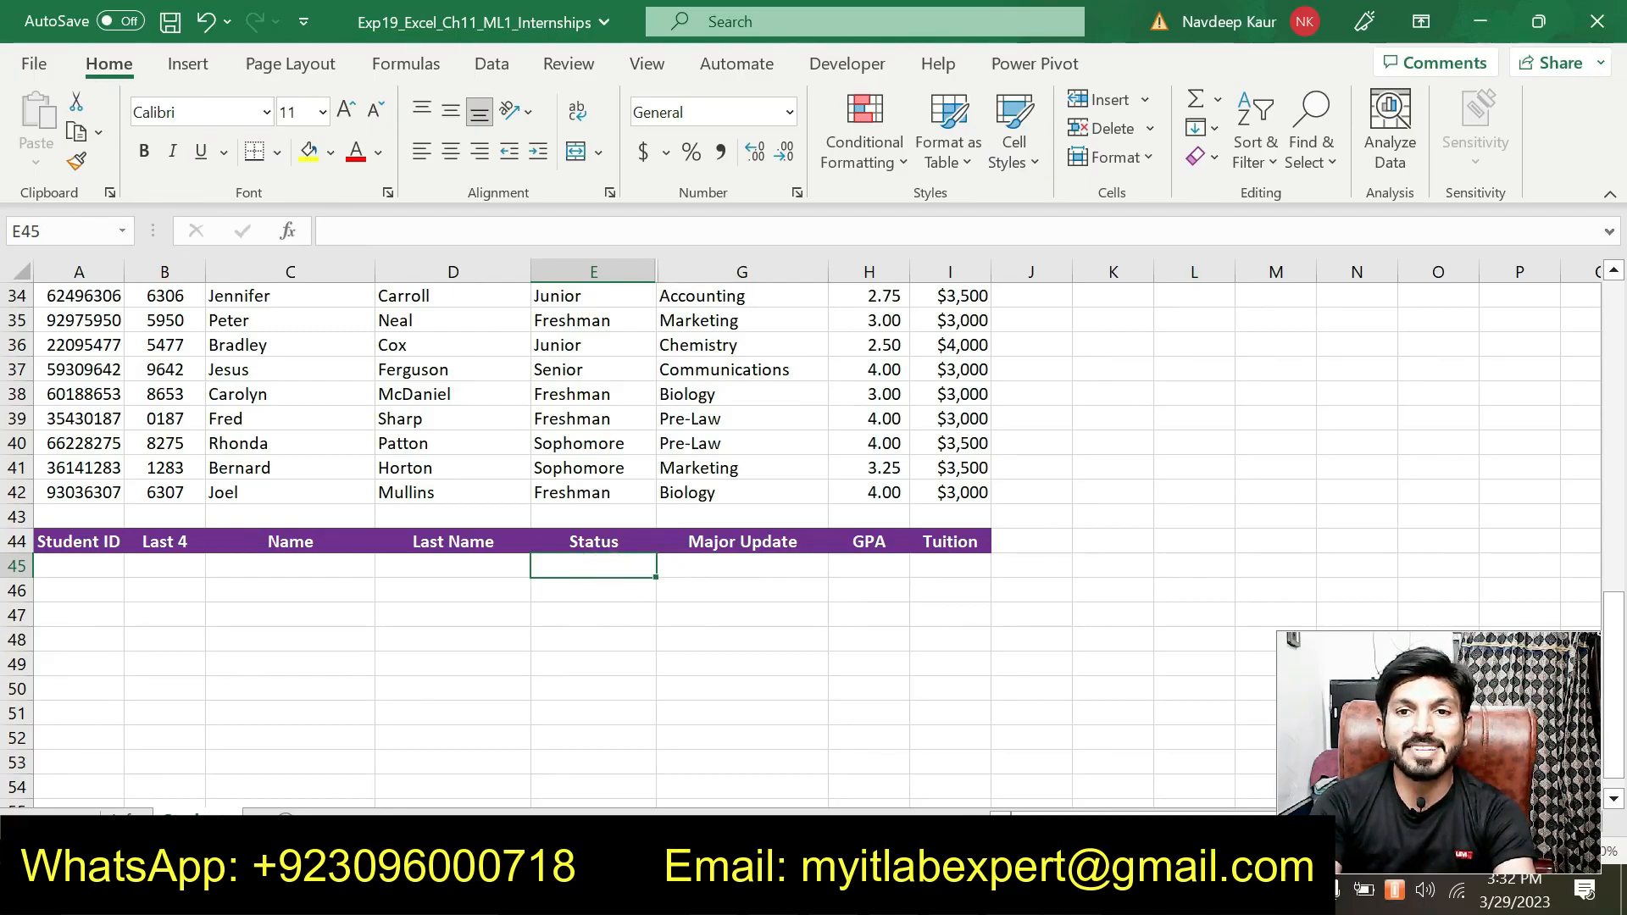
# Step: Check step 7's row 45 condition in the Word instructions, close the Editor pane, and return to the Excel workbook
pyautogui.hotkey('alt', 'Tab')
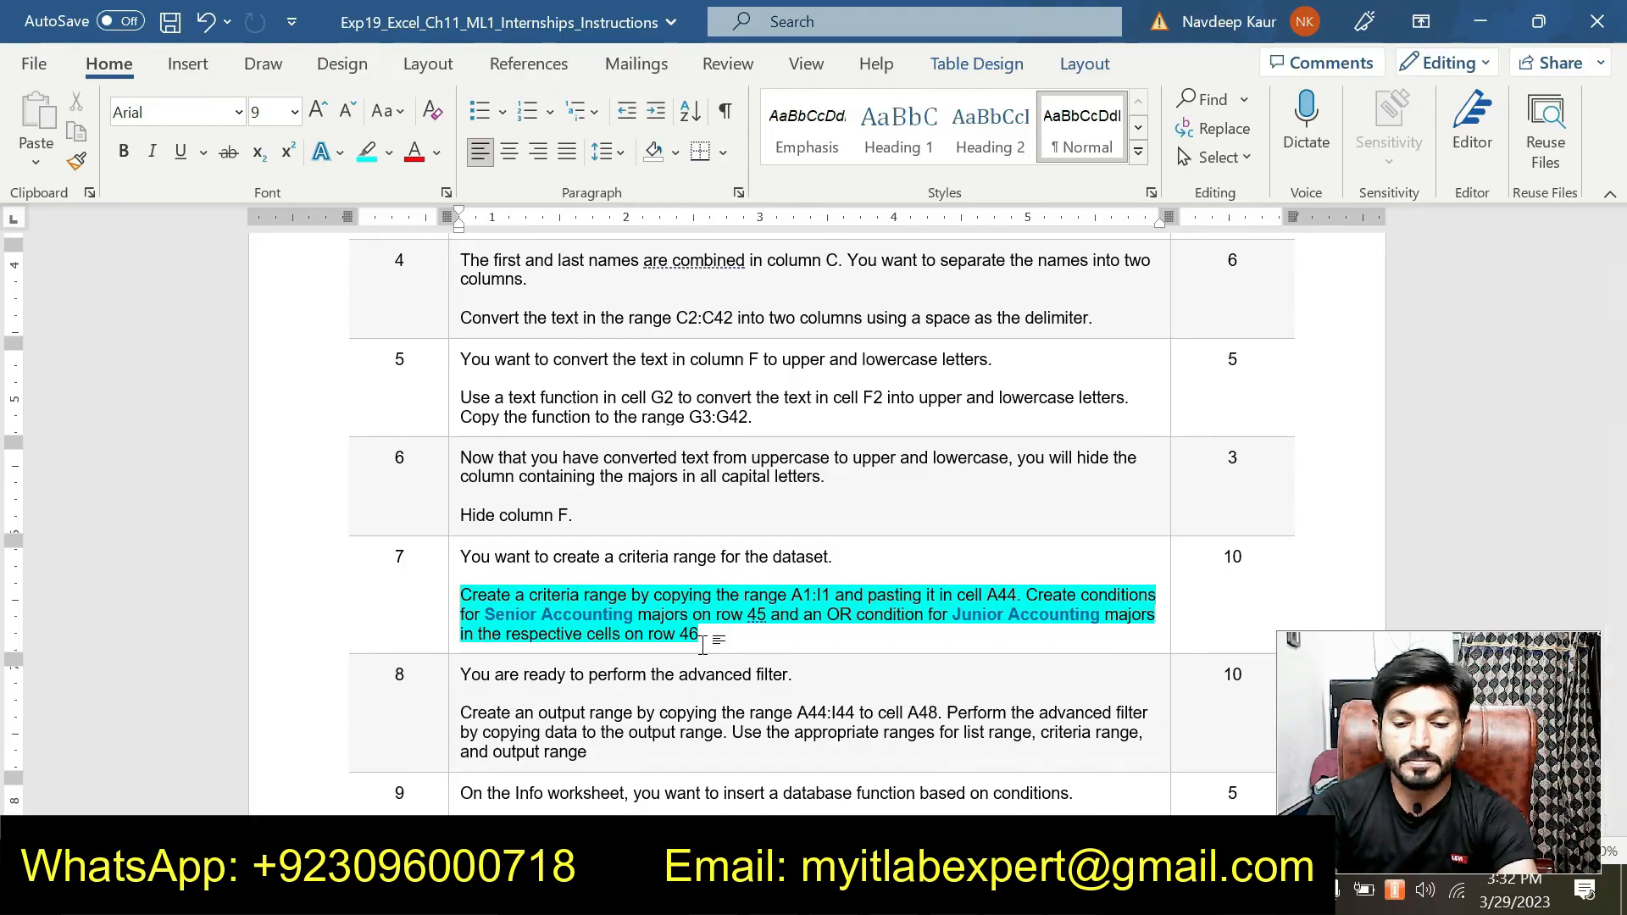
pyautogui.click(1472, 131)
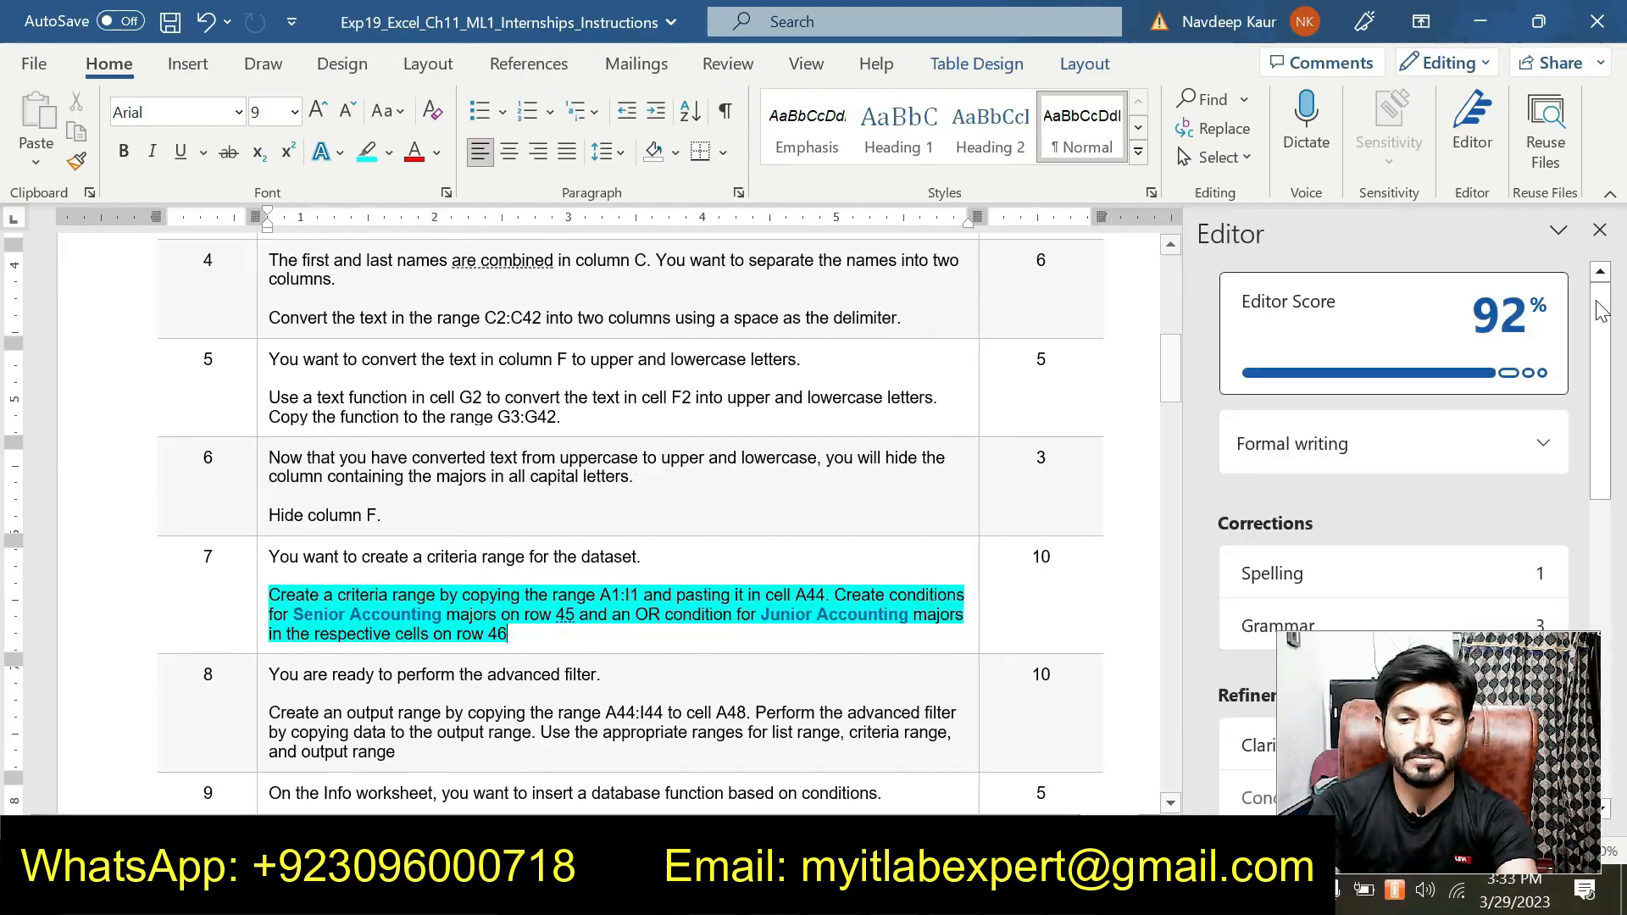
pyautogui.click(1597, 232)
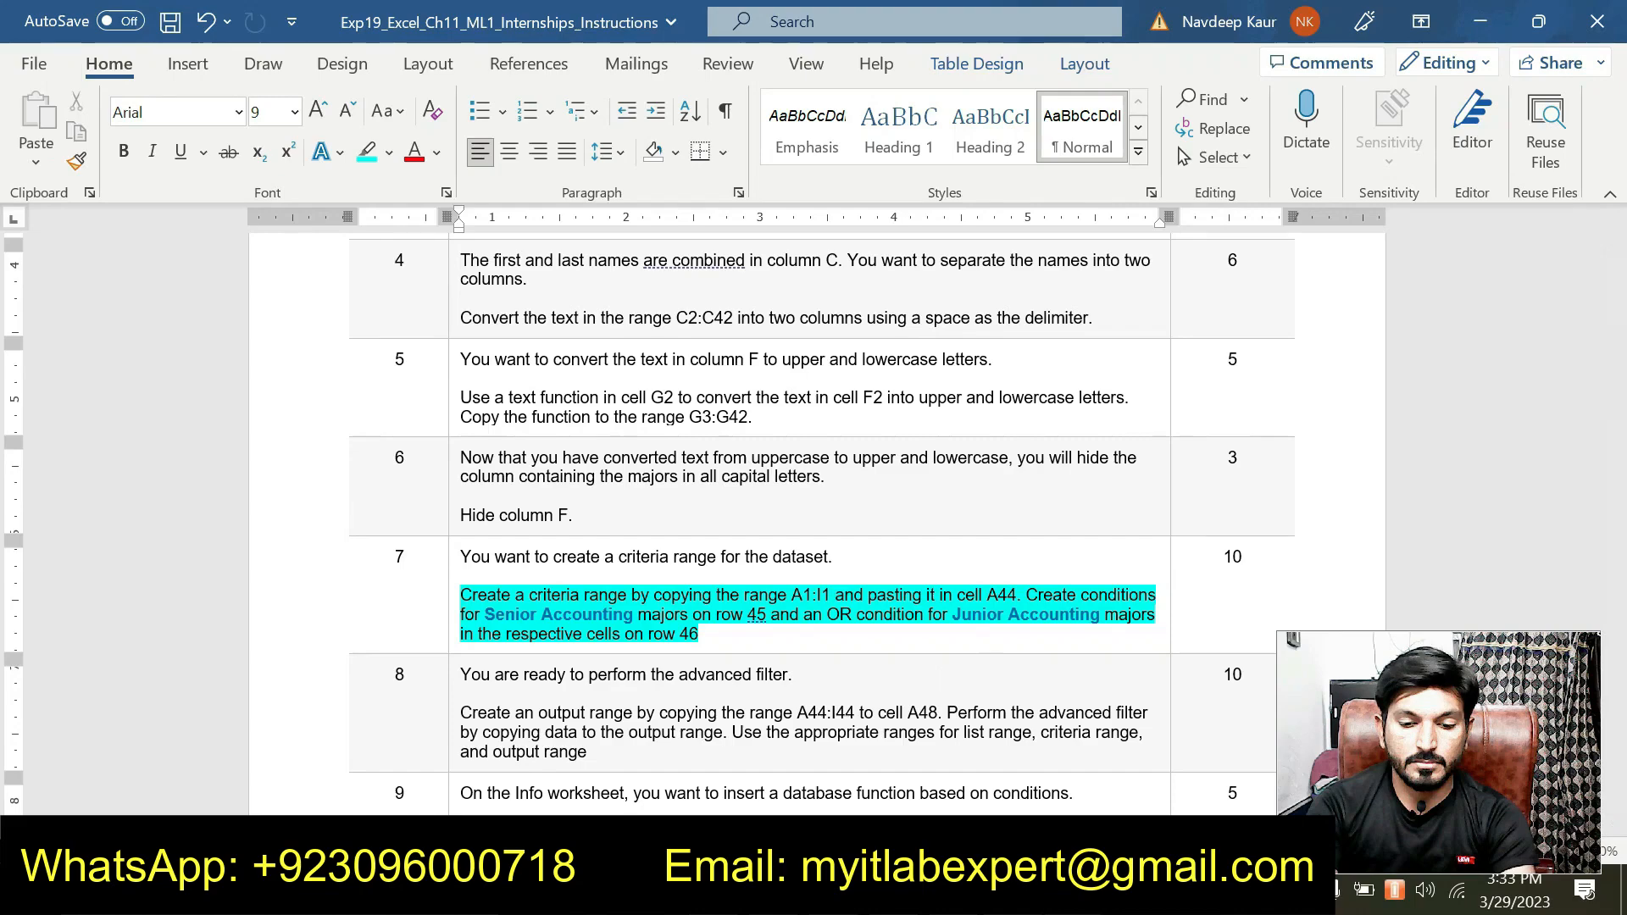
pyautogui.hotkey('alt', 'Tab')
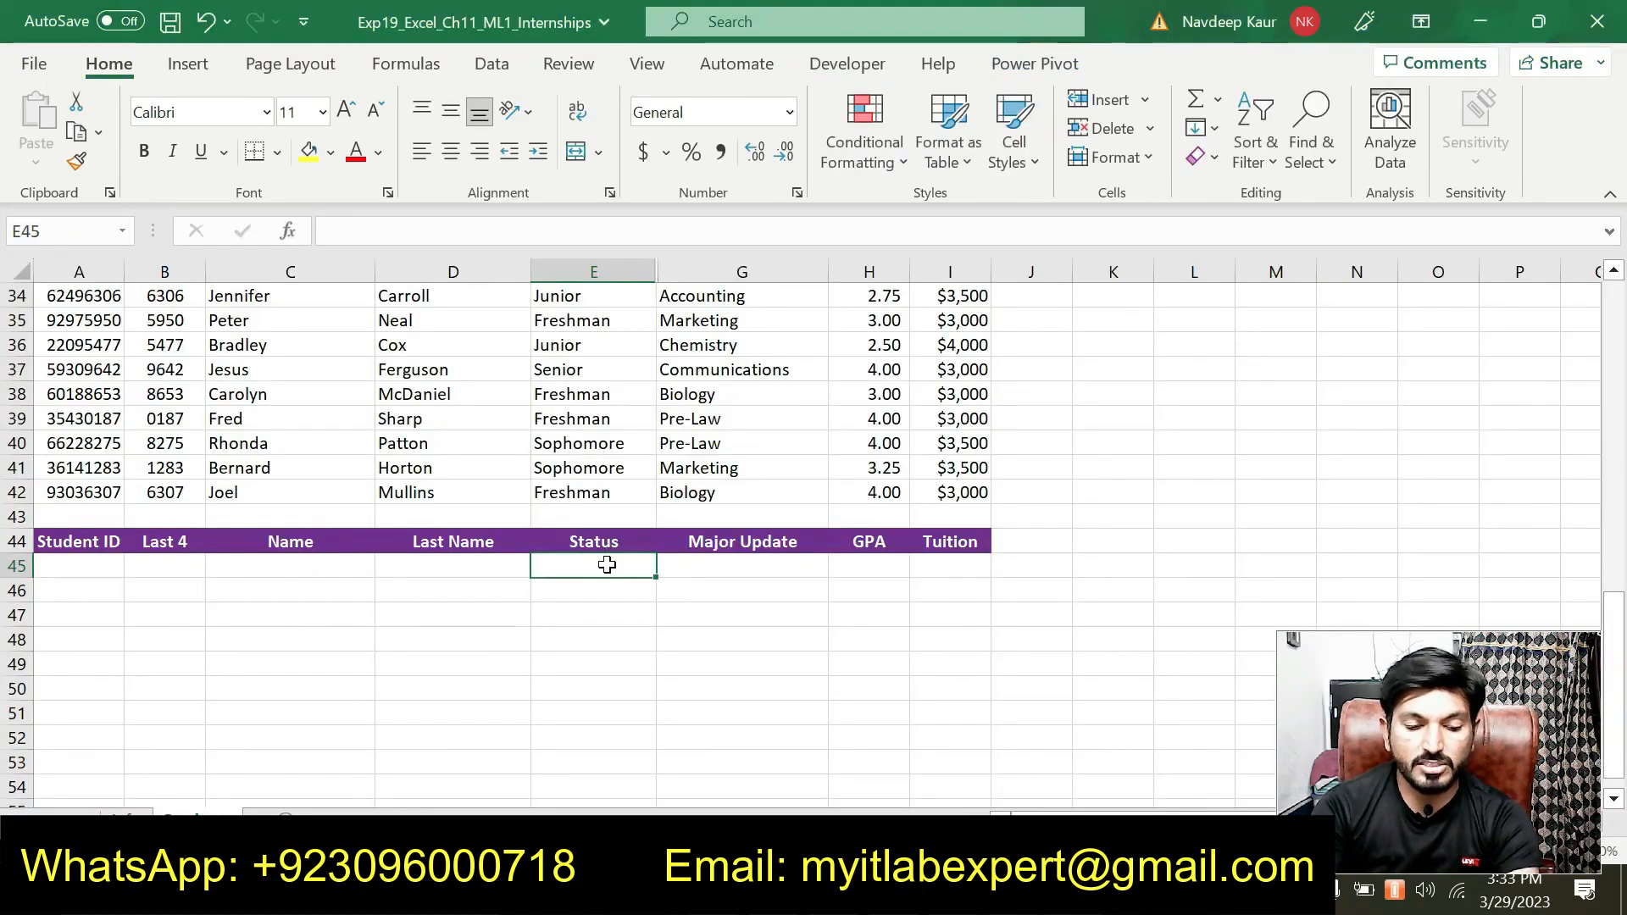
# Step: Enter the row 45 criteria: Senior under Status in E45 and Accounting under Major Update in G45
pyautogui.write('Se')
pyautogui.write('nior')
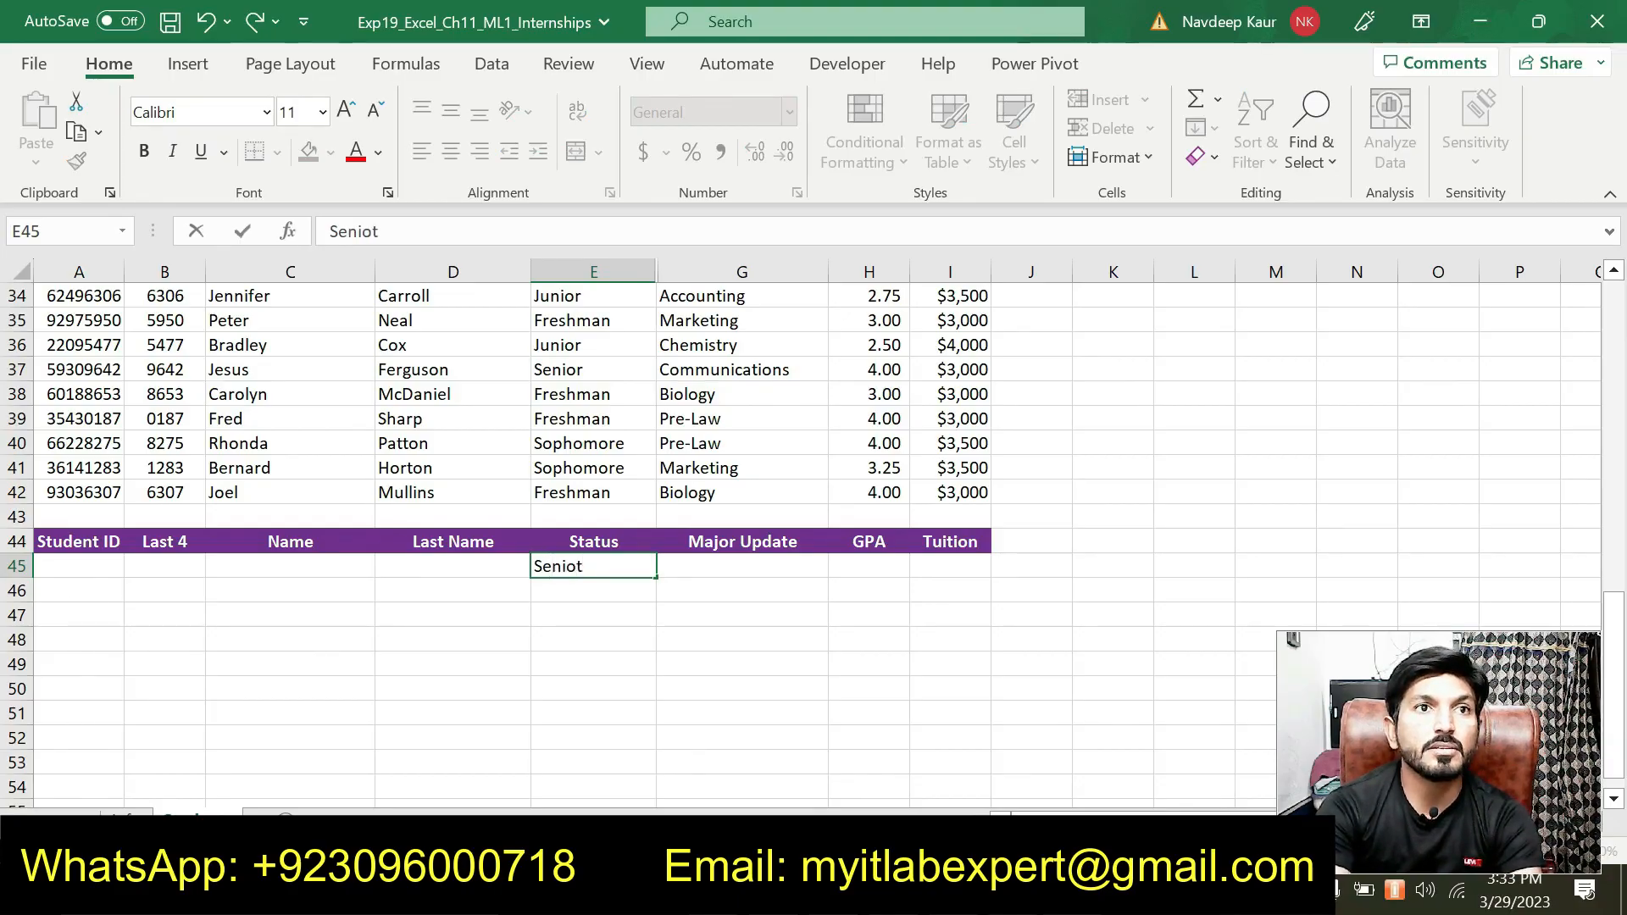
pyautogui.scroll(3, 712, 614)
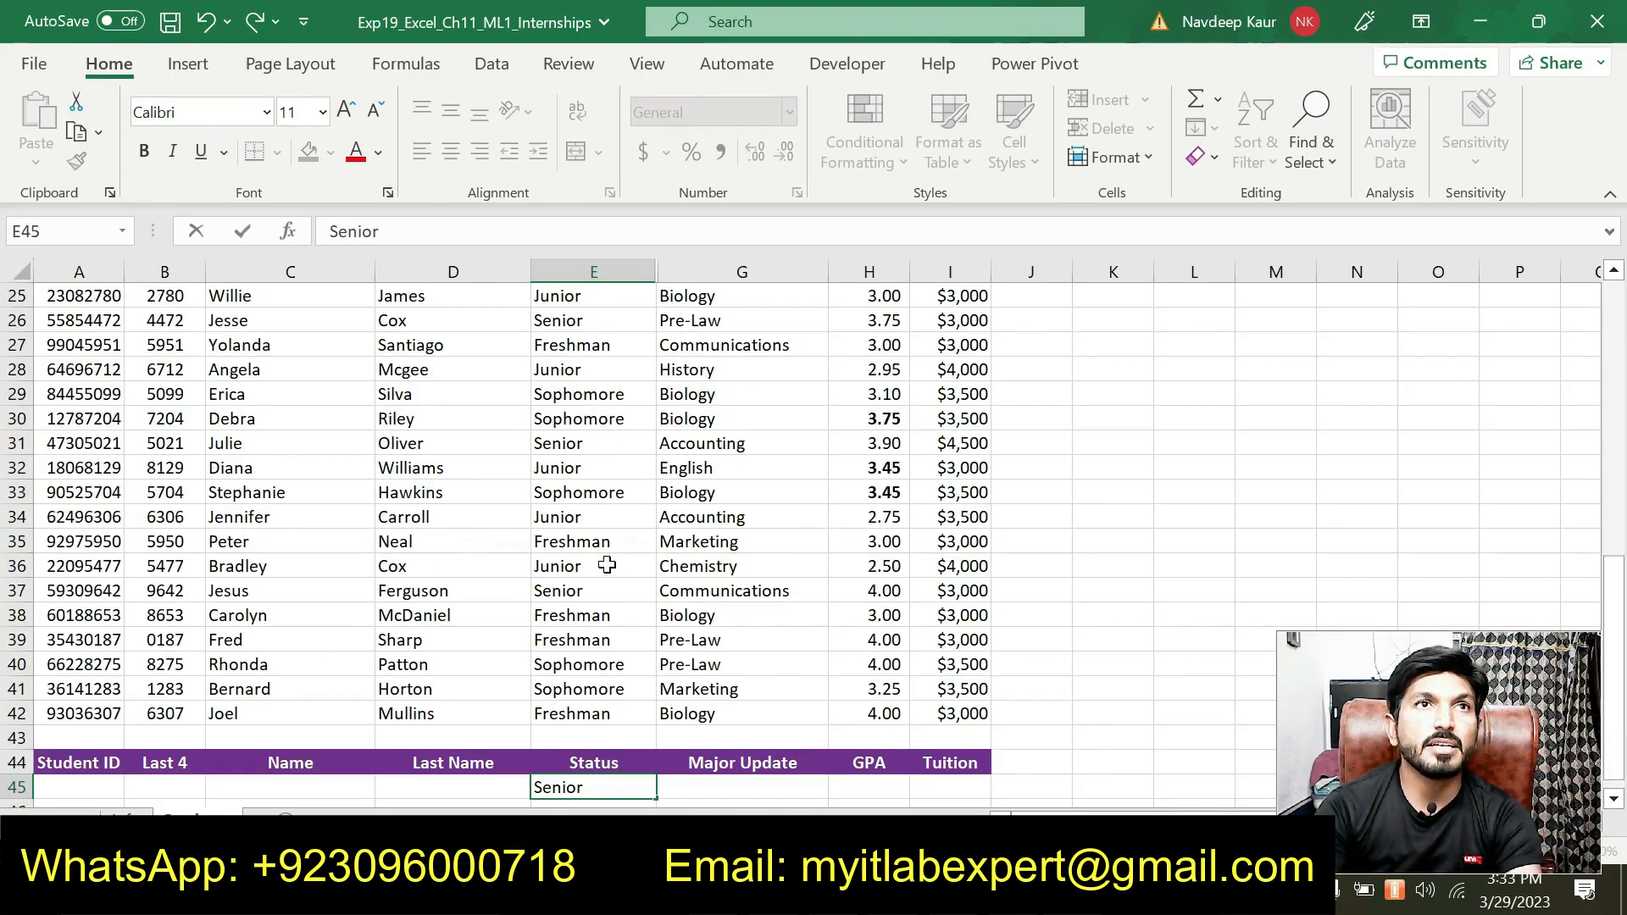
pyautogui.scroll(-3, 712, 614)
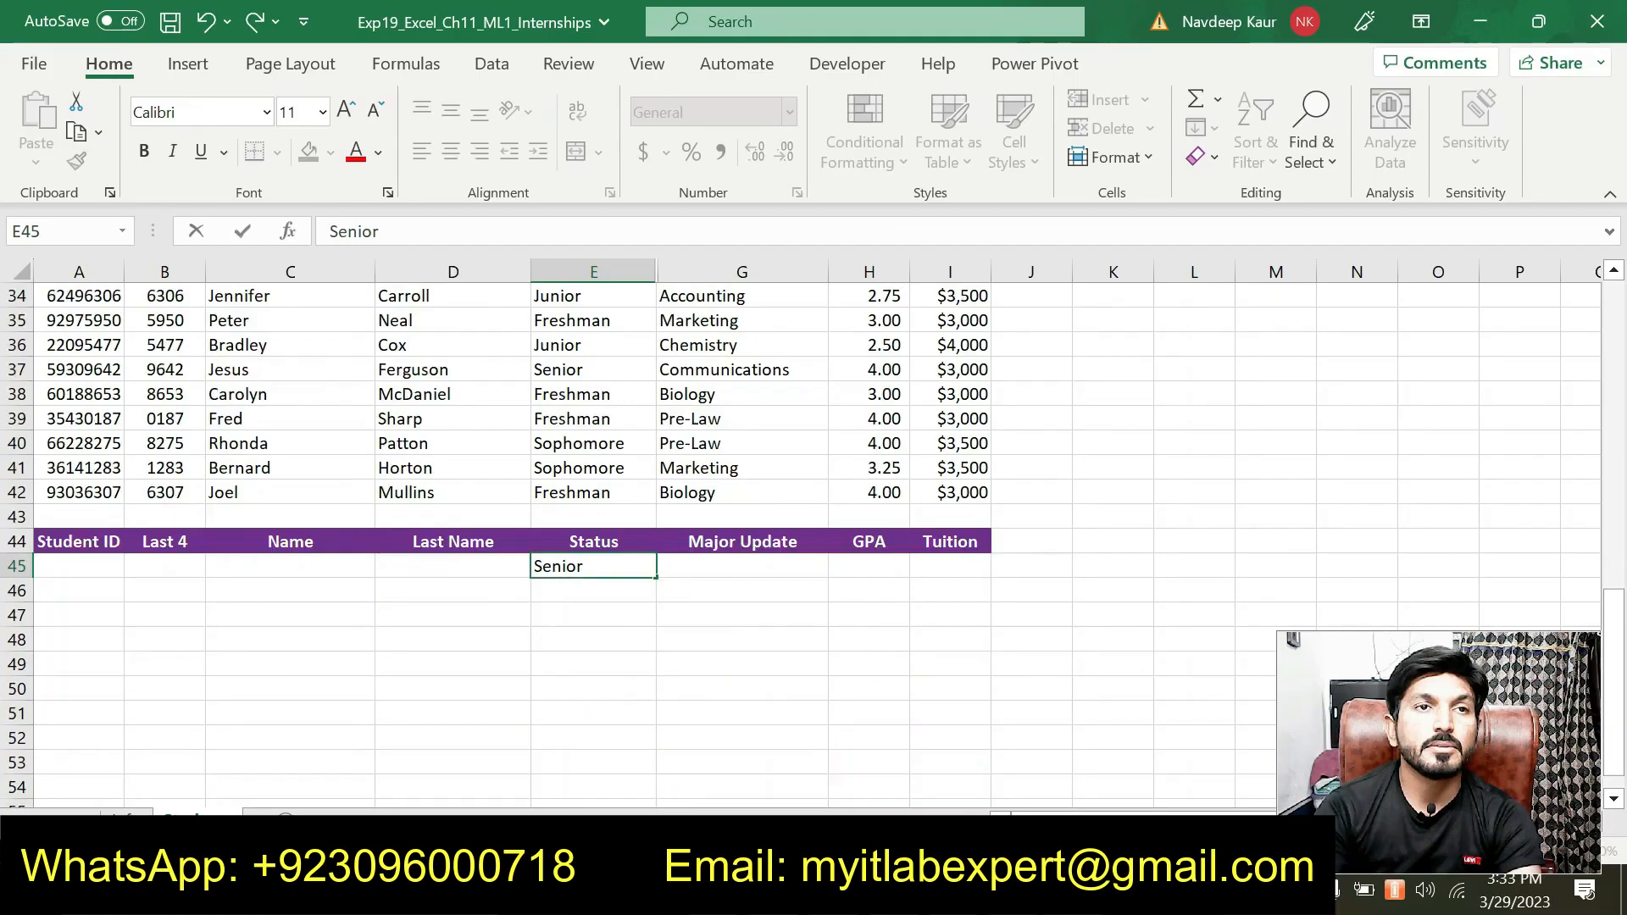
pyautogui.click(748, 566)
pyautogui.write('Ac')
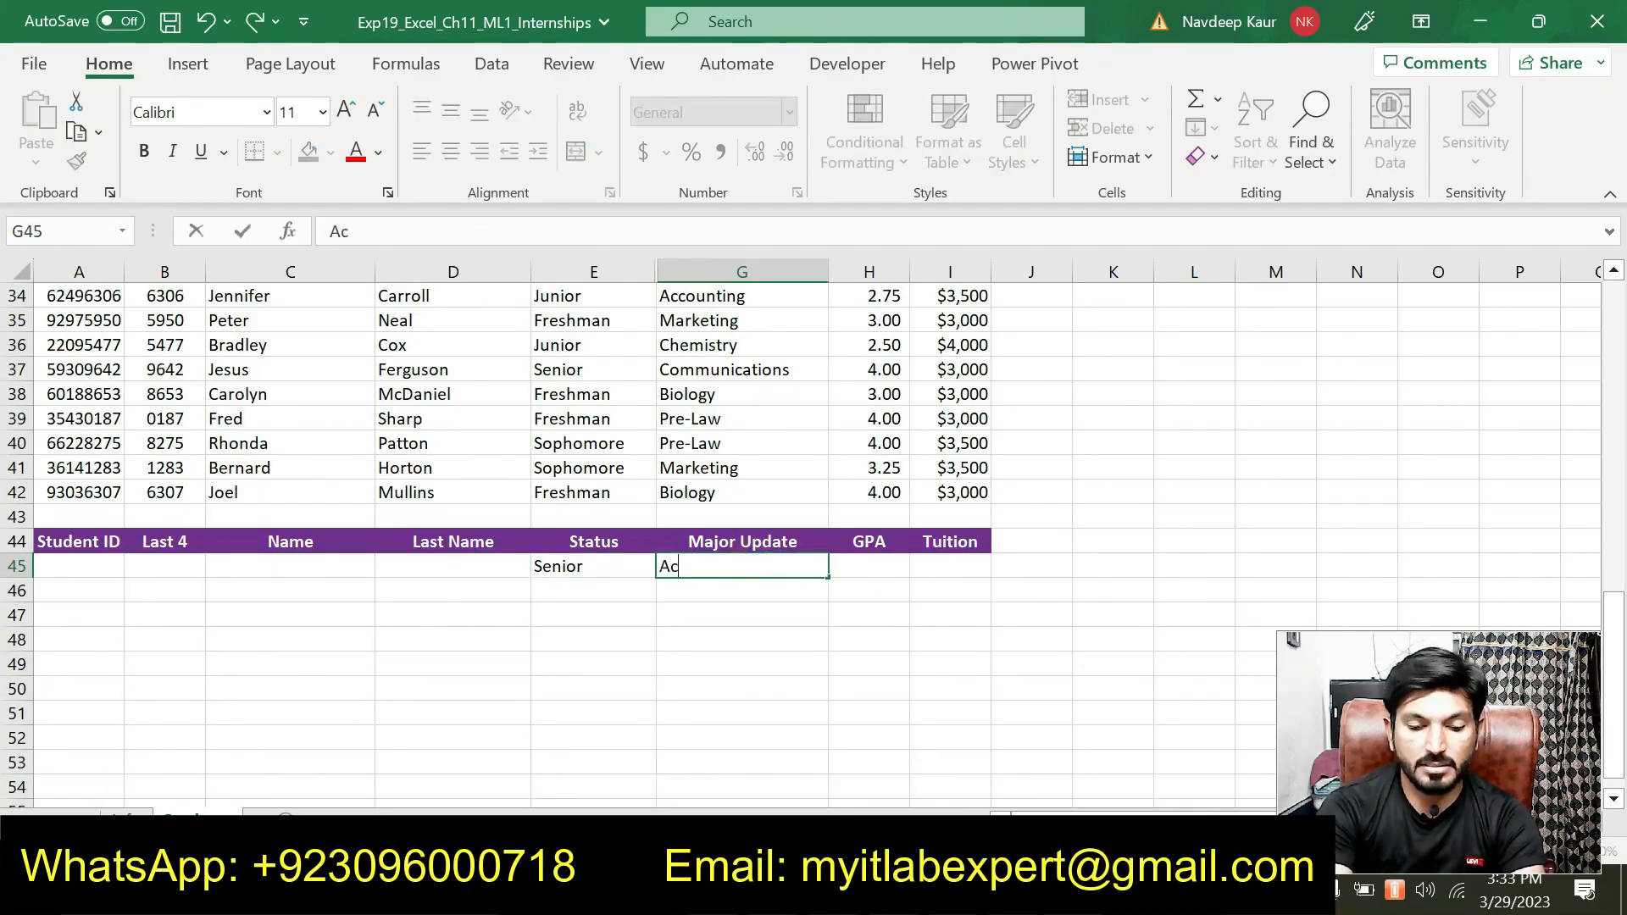
pyautogui.write('countin')
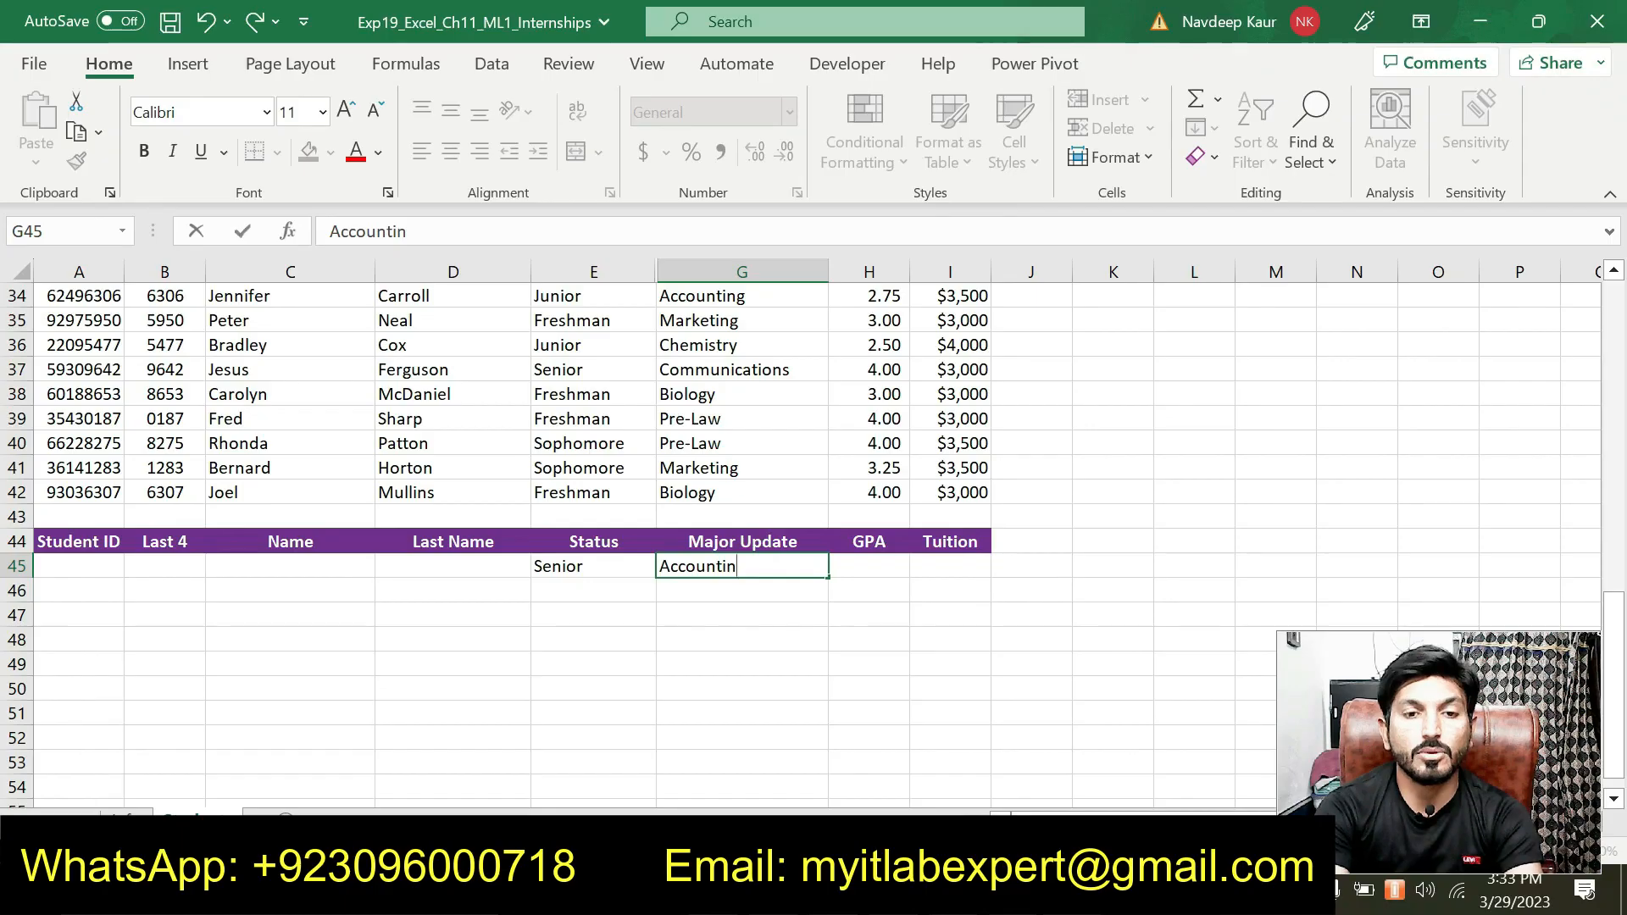
pyautogui.write('g')
pyautogui.press('Return')
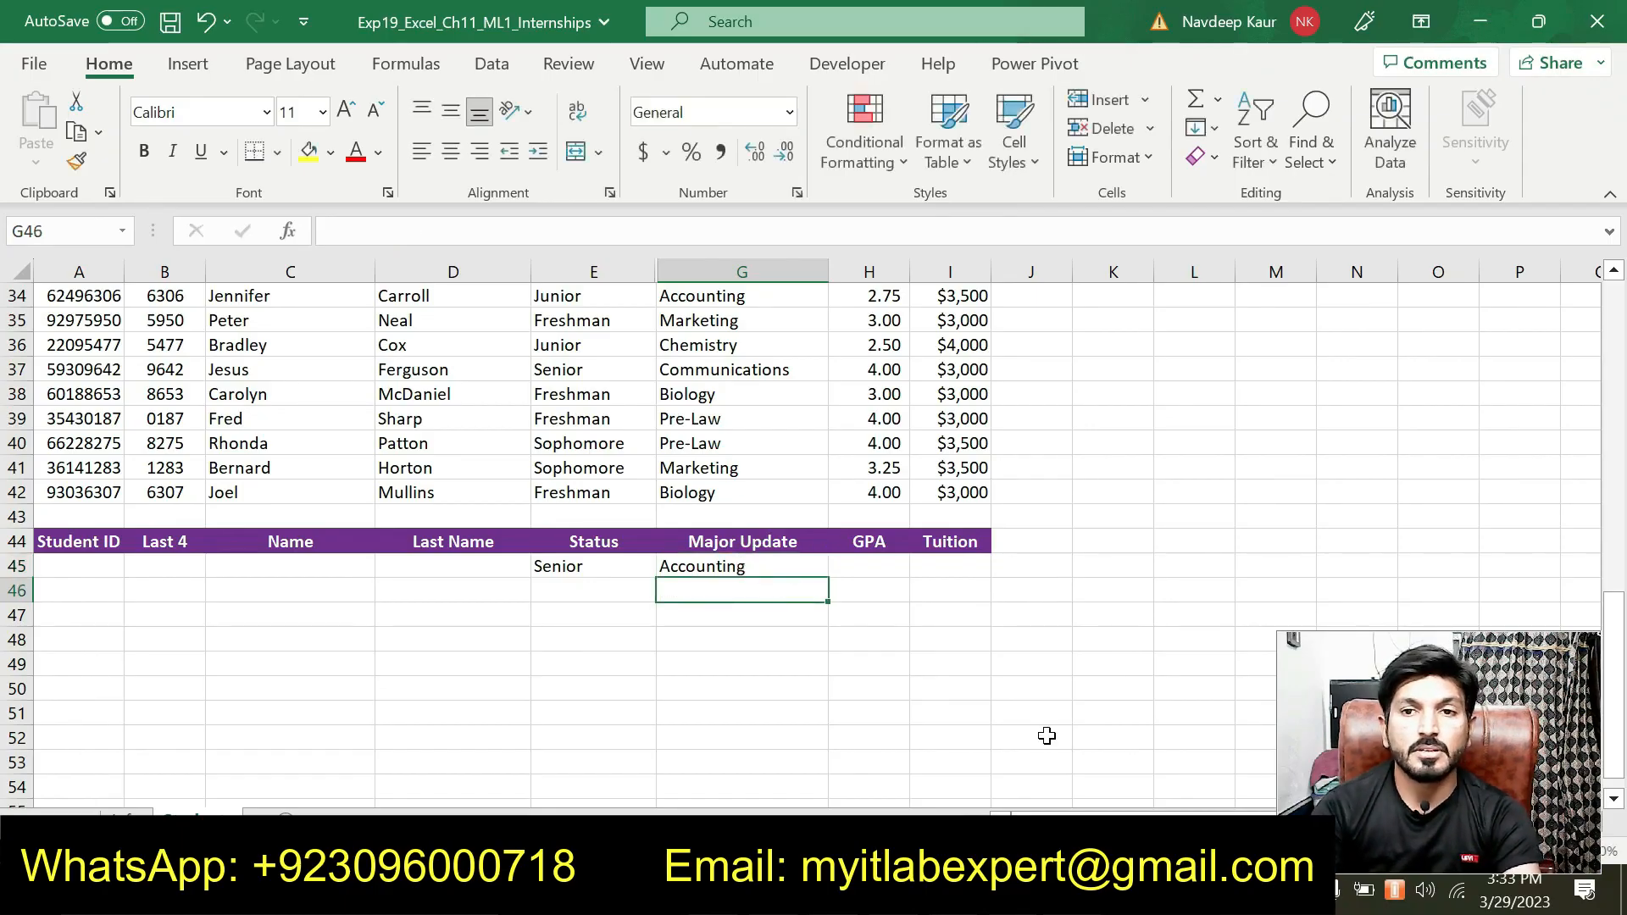
# Step: Recheck step 7's OR condition for row 46 in the Word instructions and return to the Excel workbook
pyautogui.hotkey('alt', 'Tab')
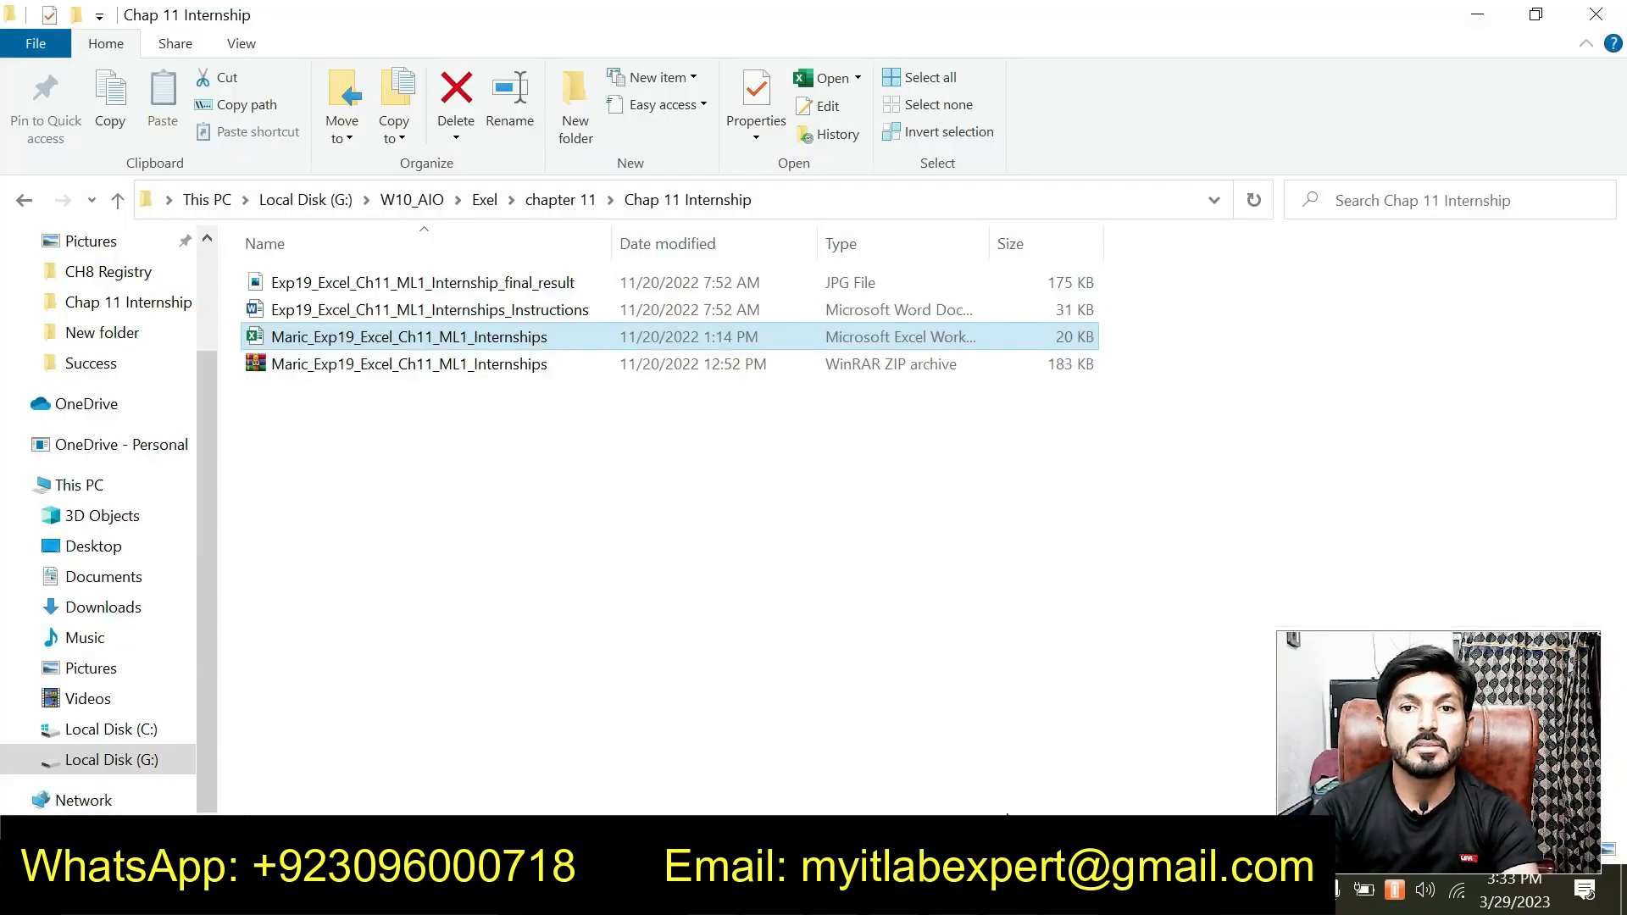
pyautogui.hotkey('alt', 'Tab')
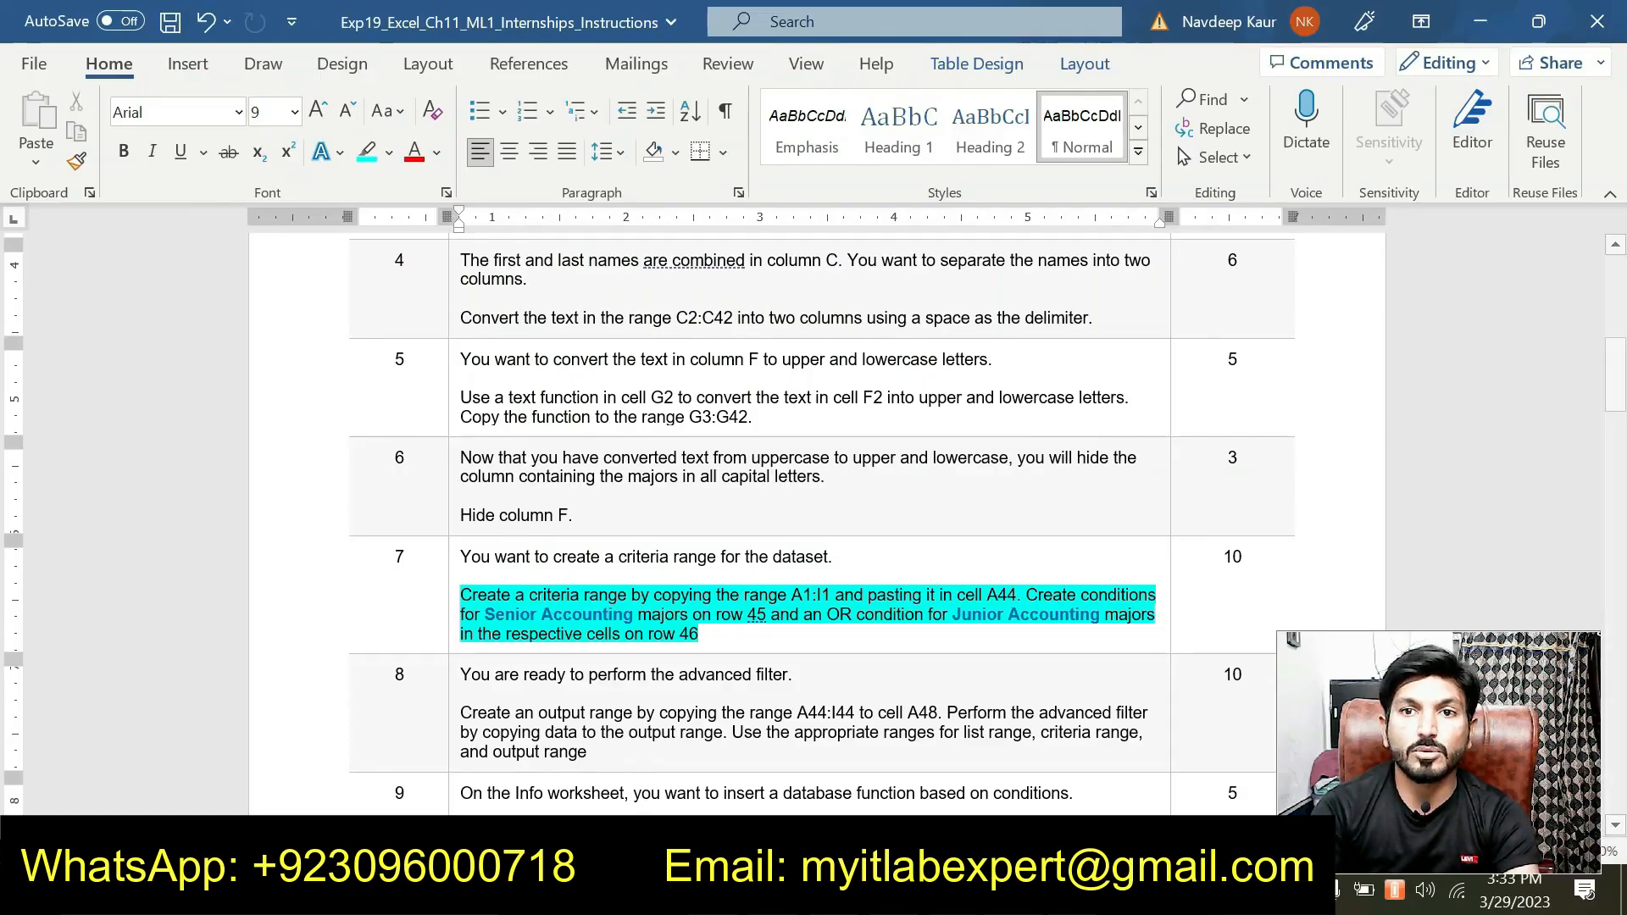
pyautogui.click(1073, 894)
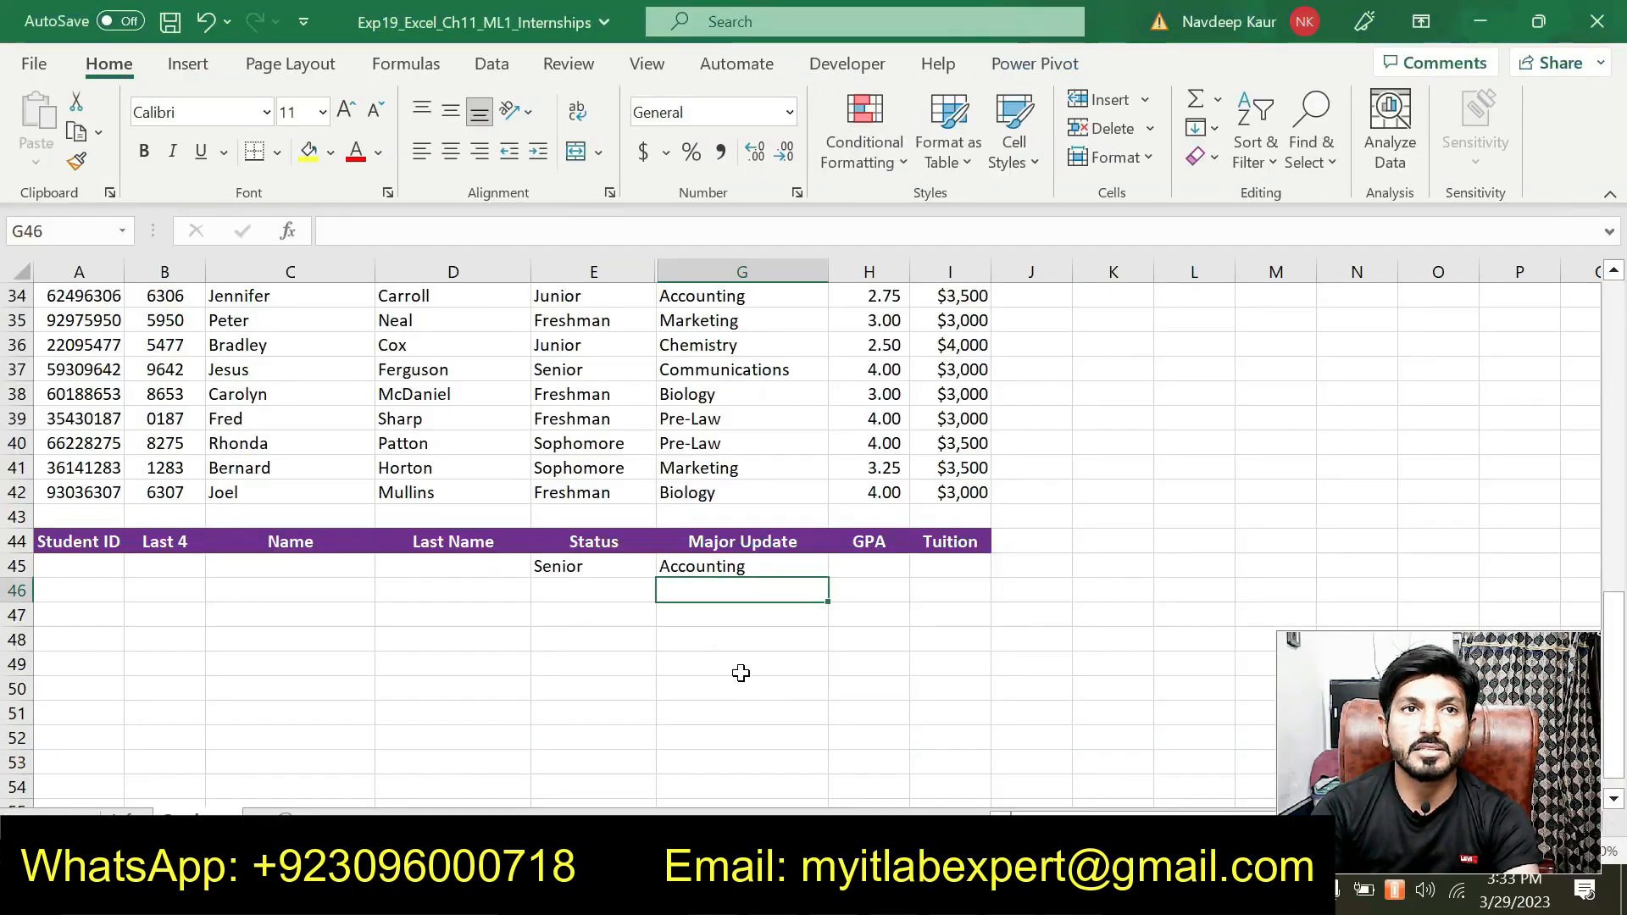
# Step: Enter the row 46 criteria: Junior under Status in E46 and Accounting under Major Update in G46
pyautogui.click(577, 597)
pyautogui.write('Ju')
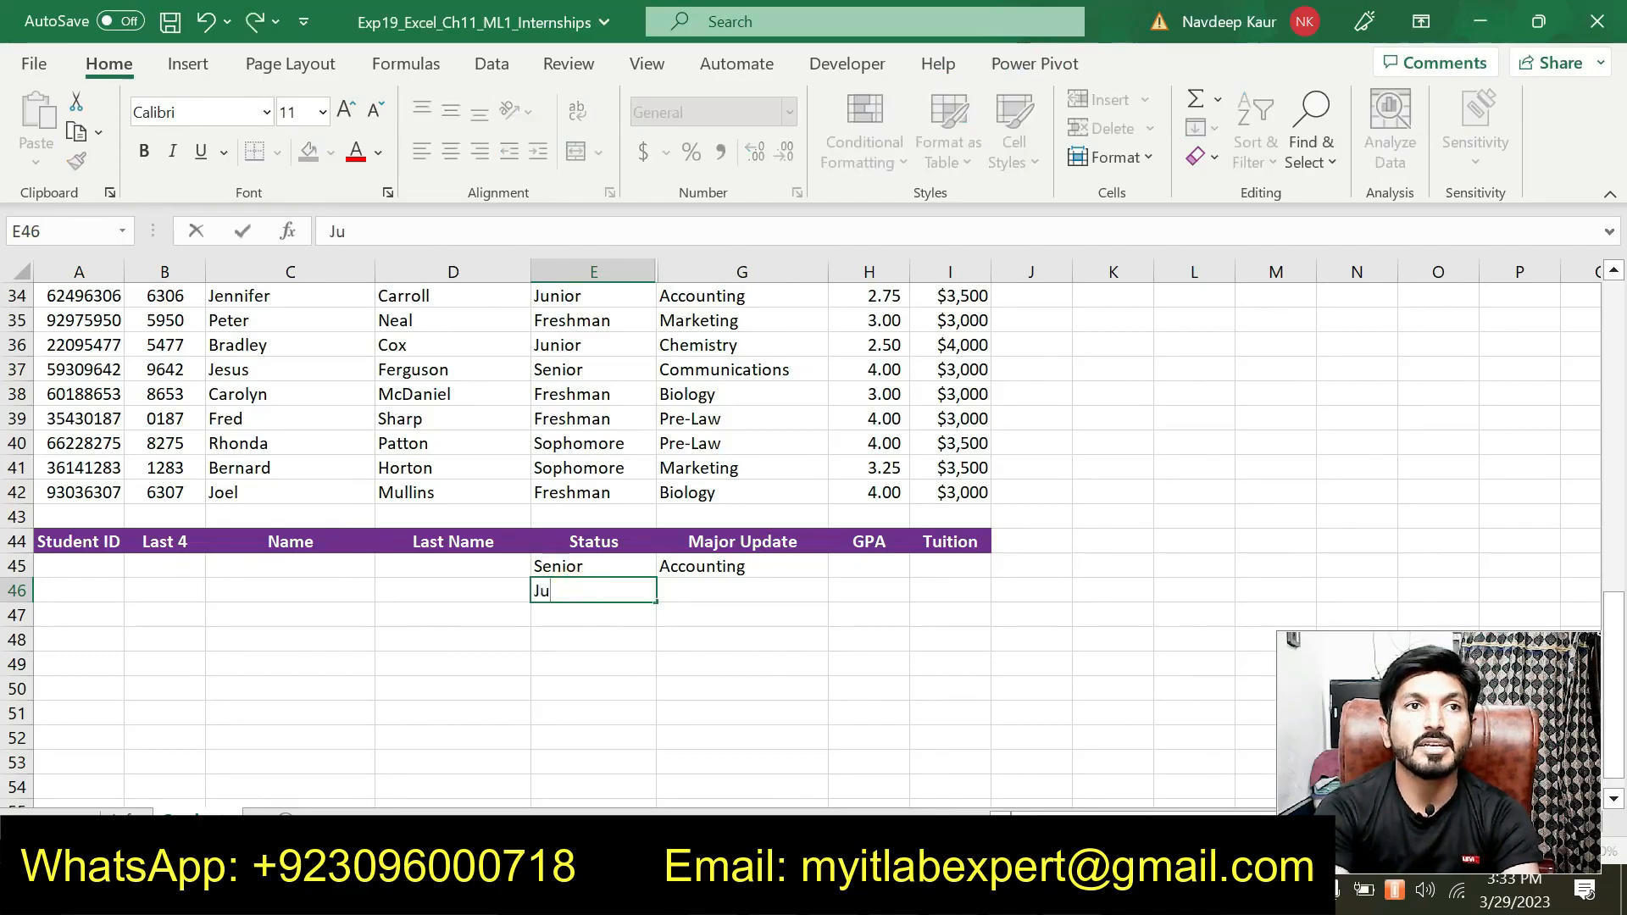
pyautogui.write('nior')
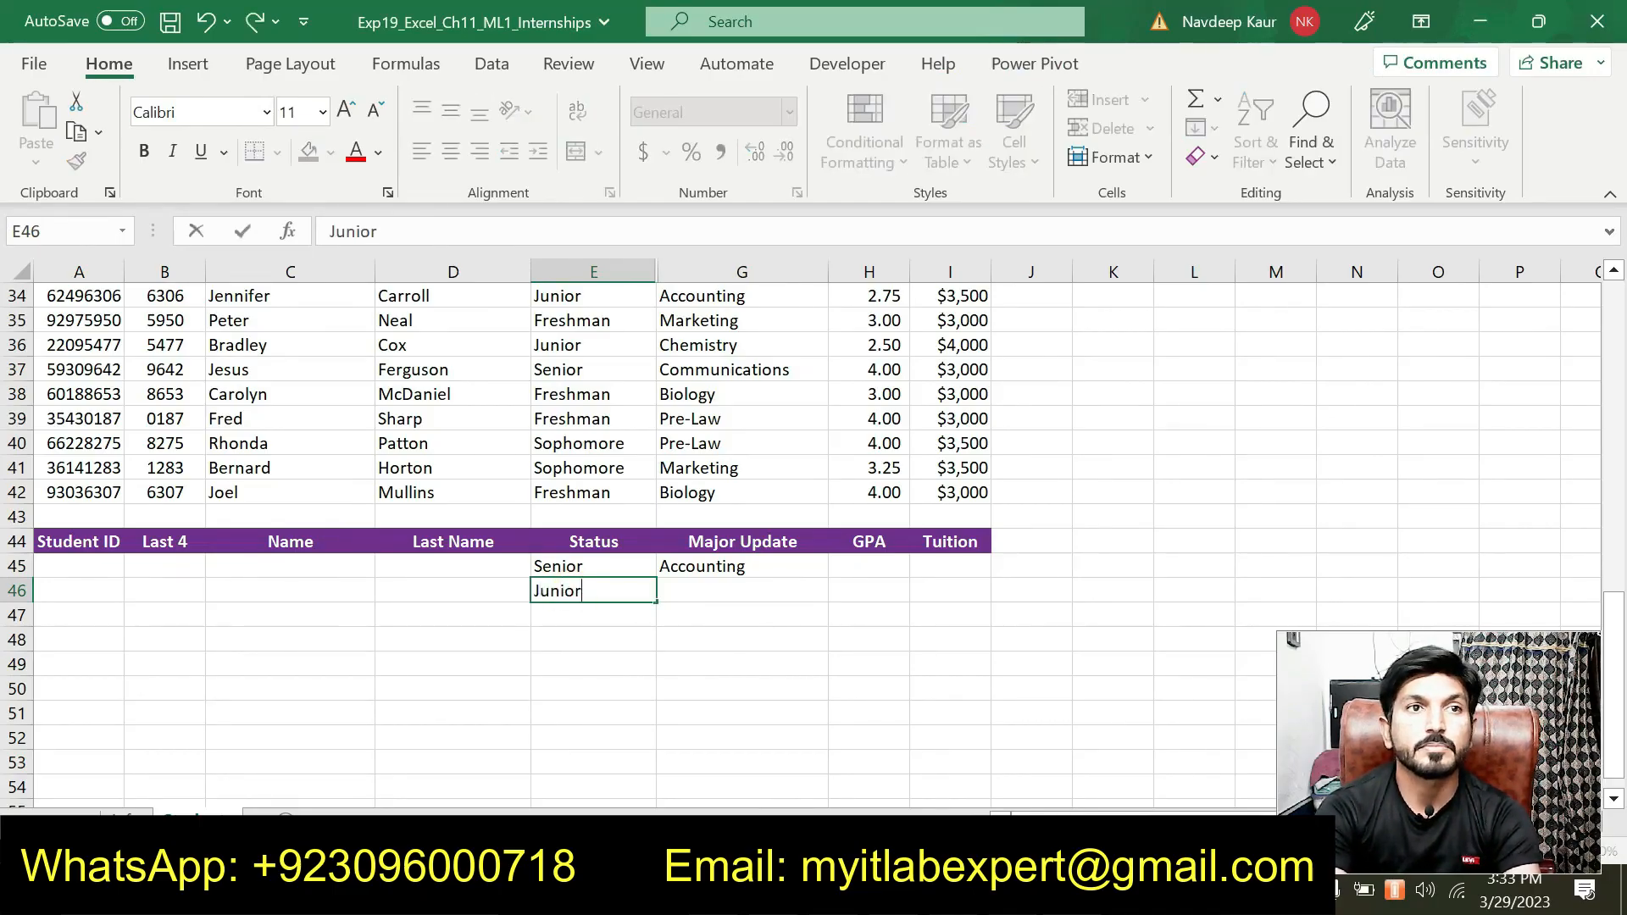
pyautogui.press('Tab')
pyautogui.write('Accounting')
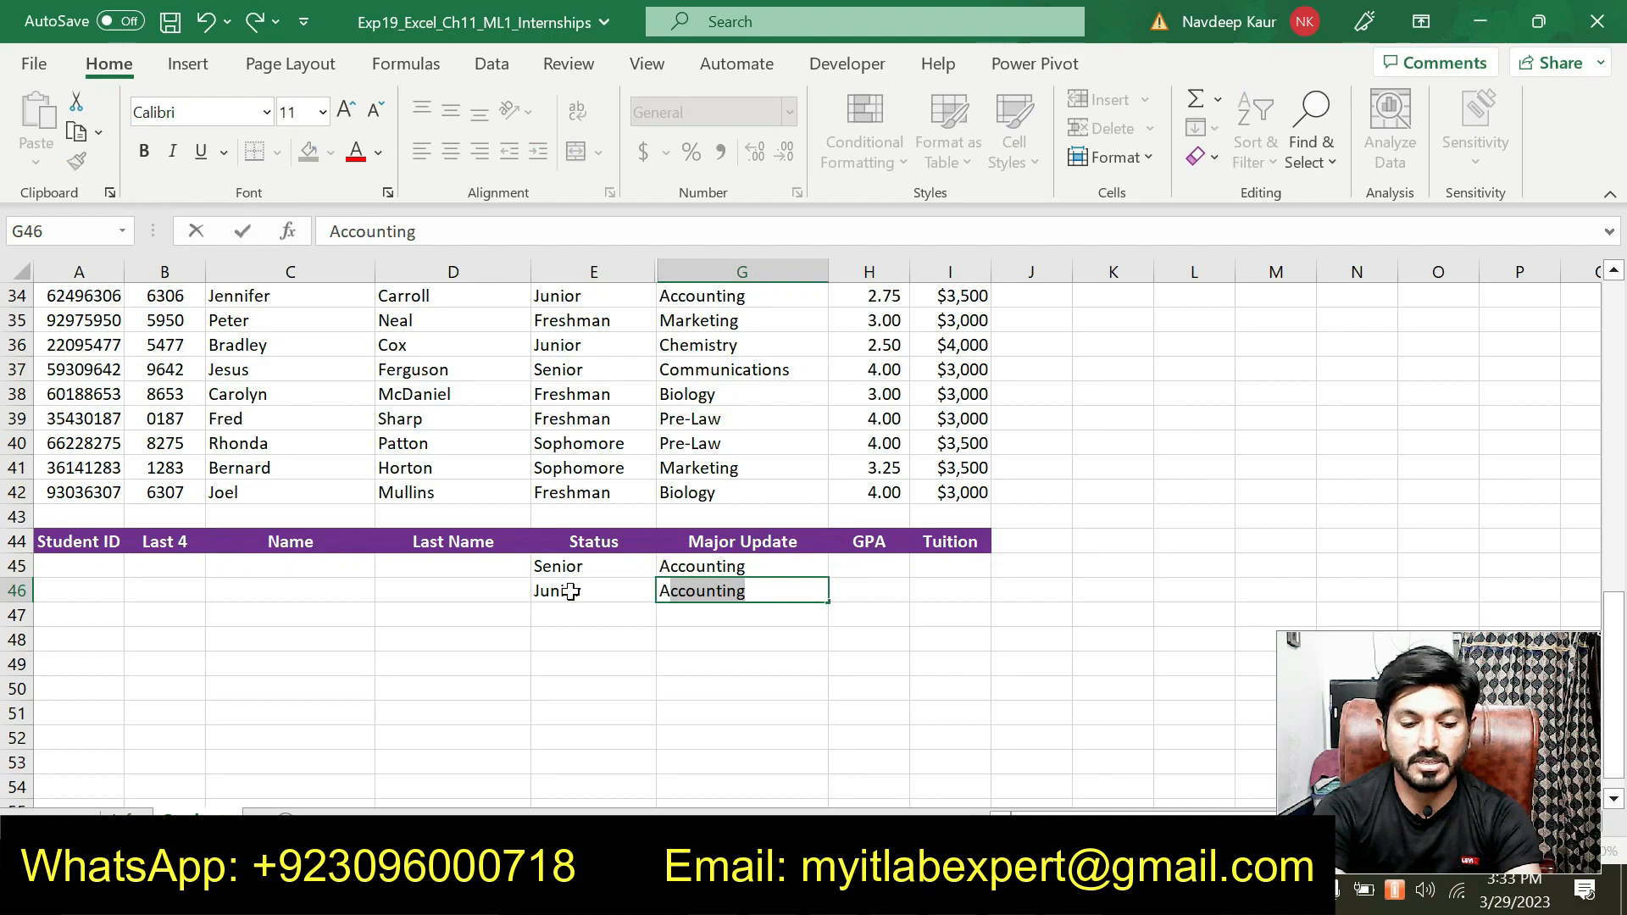
pyautogui.press('Return')
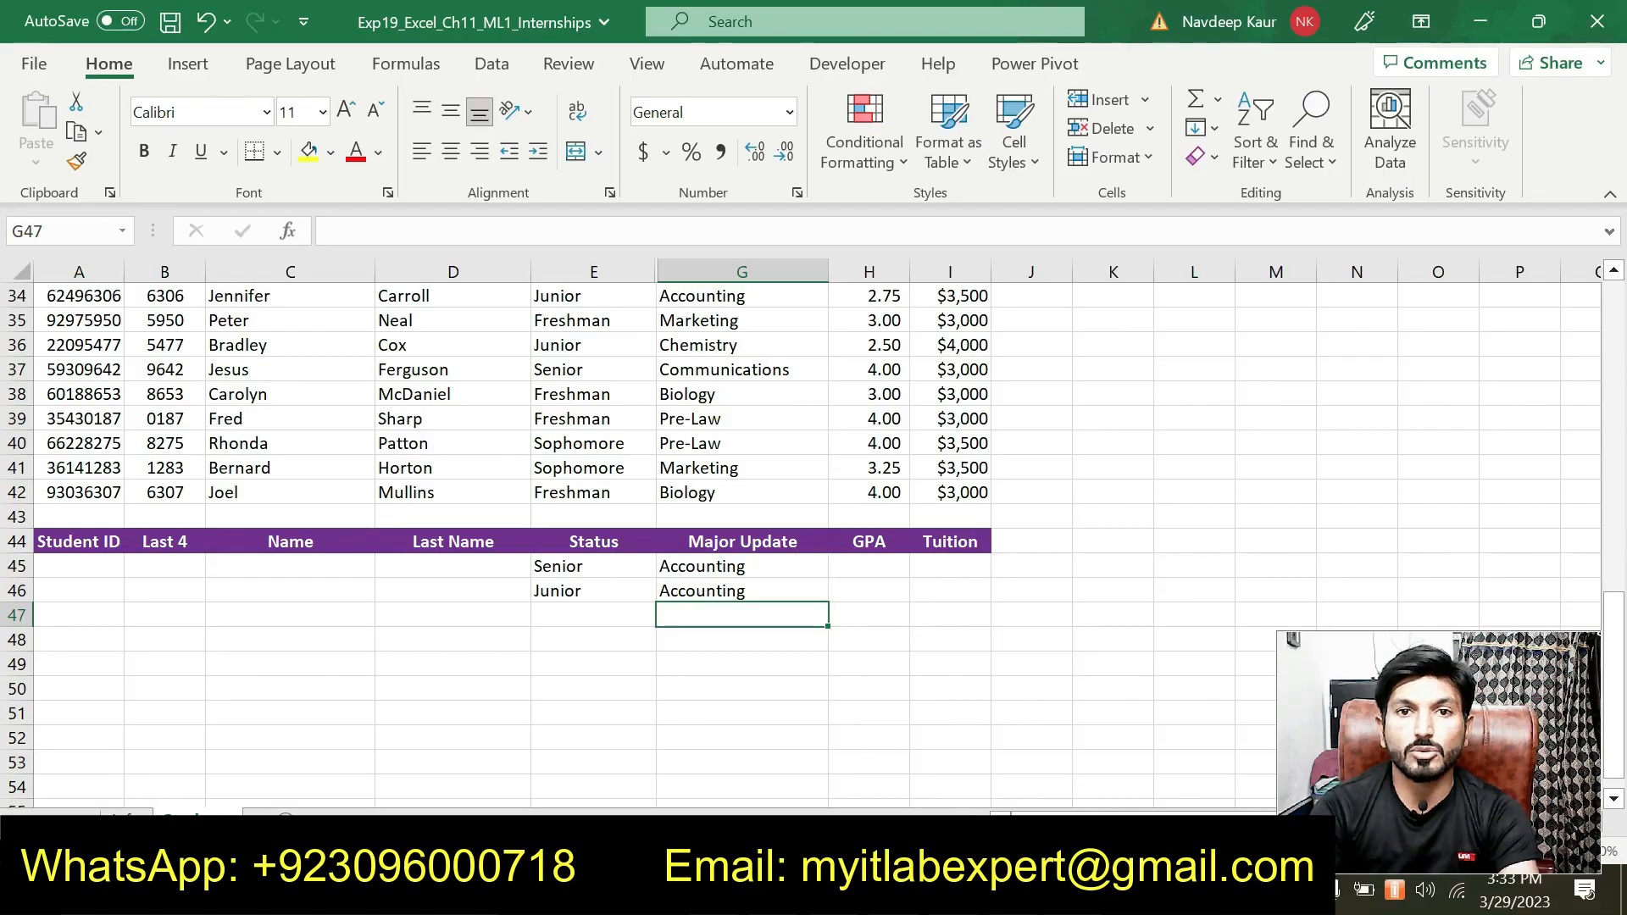
# Step: Switch to the Word instructions and remove the turquoise highlight from step 7's criteria range paragraph
pyautogui.hotkey('alt', 'Tab')
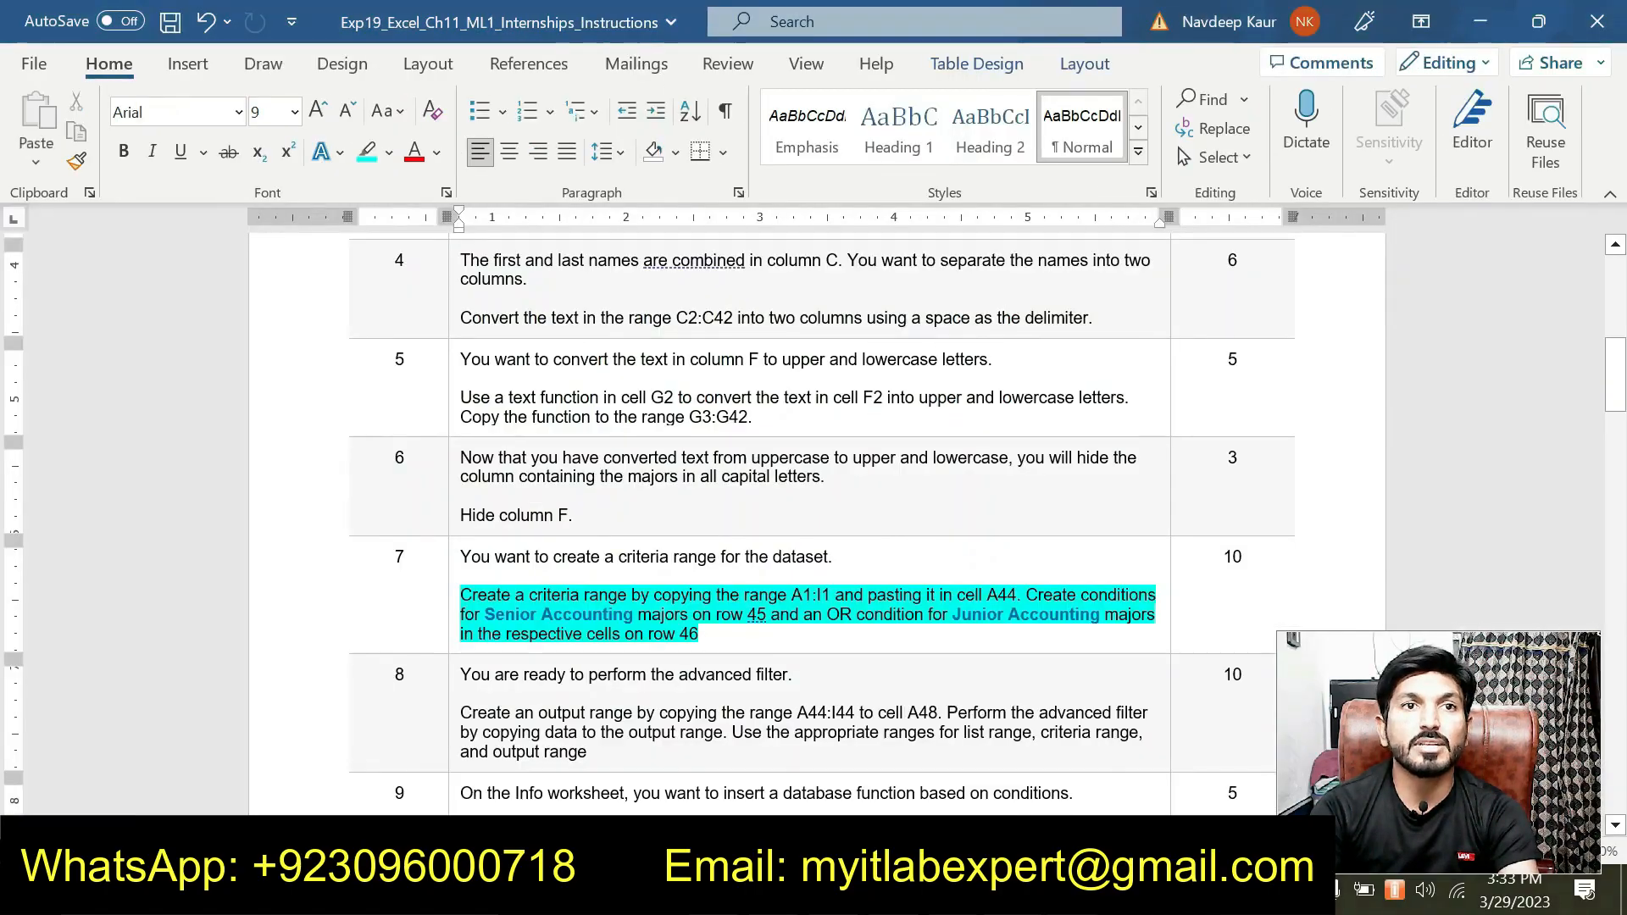
pyautogui.moveTo(699, 634); pyautogui.dragTo(460, 595)
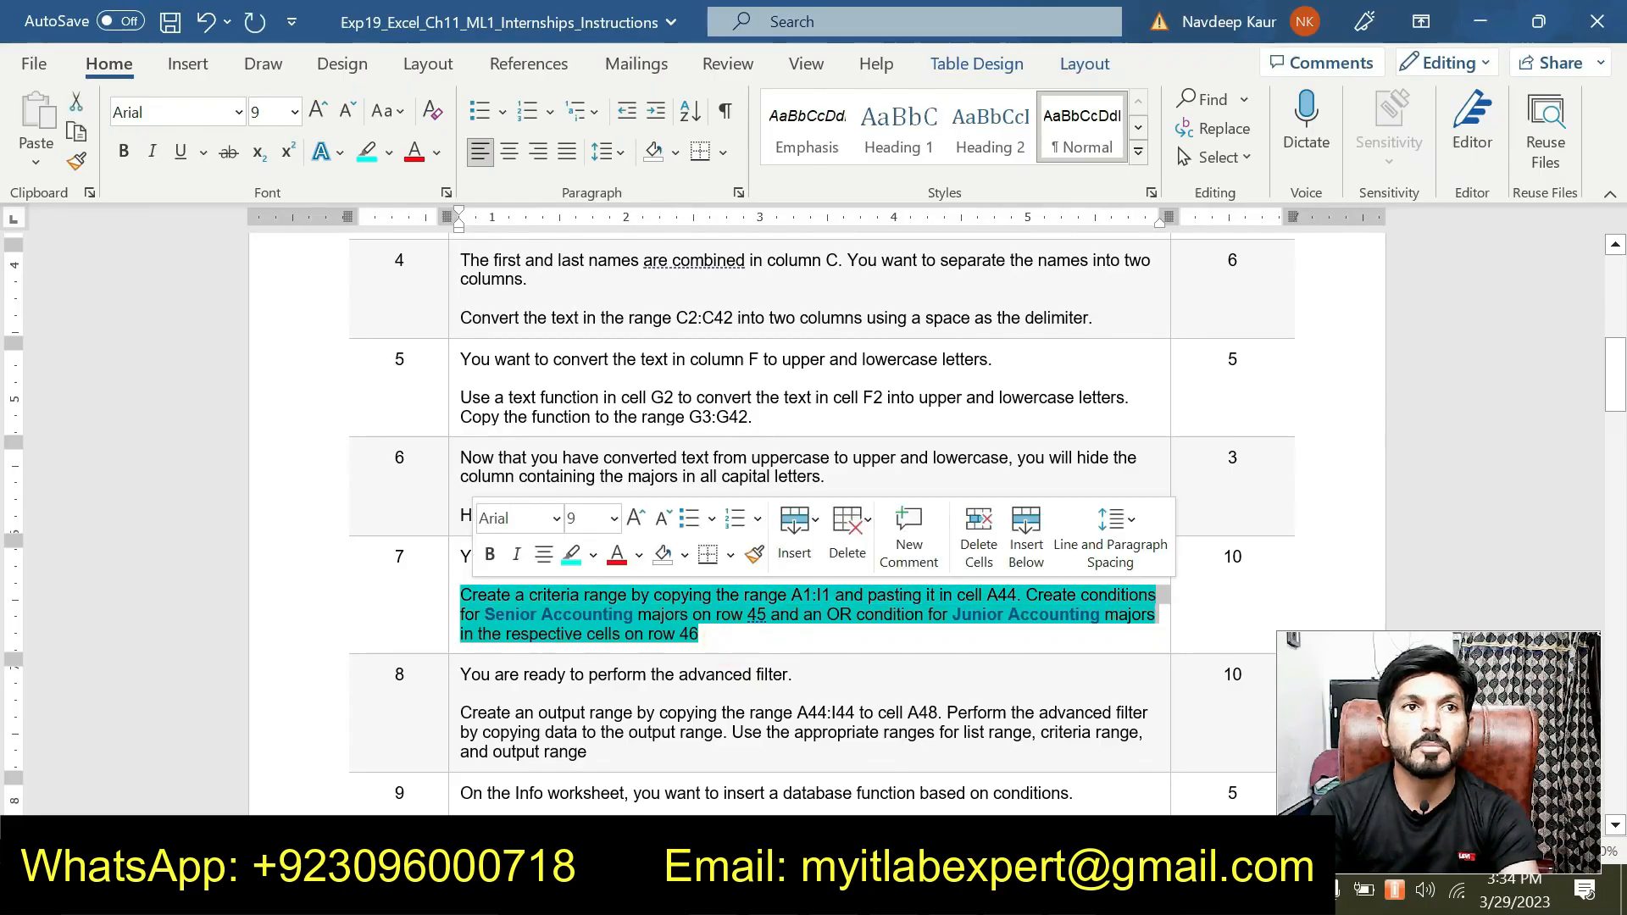
pyautogui.click(571, 558)
# Step: Look through the remaining project steps in the instructions table, from step 8 to step 22, and return to step 8
pyautogui.scroll(-6, 760, 678)
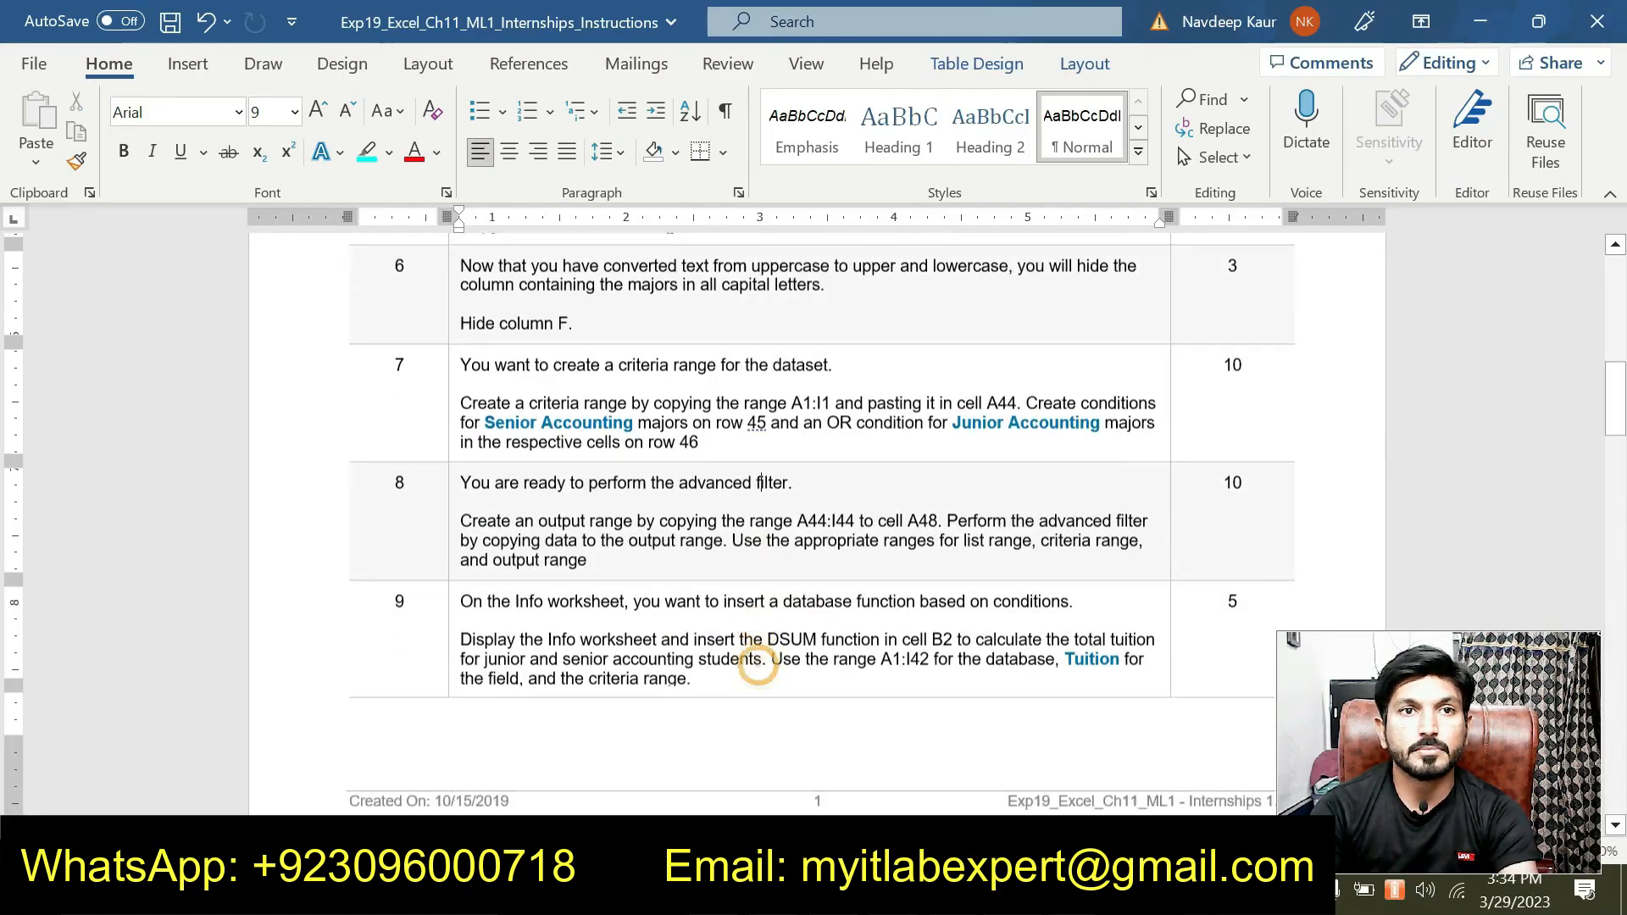
pyautogui.scroll(2, 760, 678)
pyautogui.scroll(-4, 760, 678)
pyautogui.scroll(-15, 760, 678)
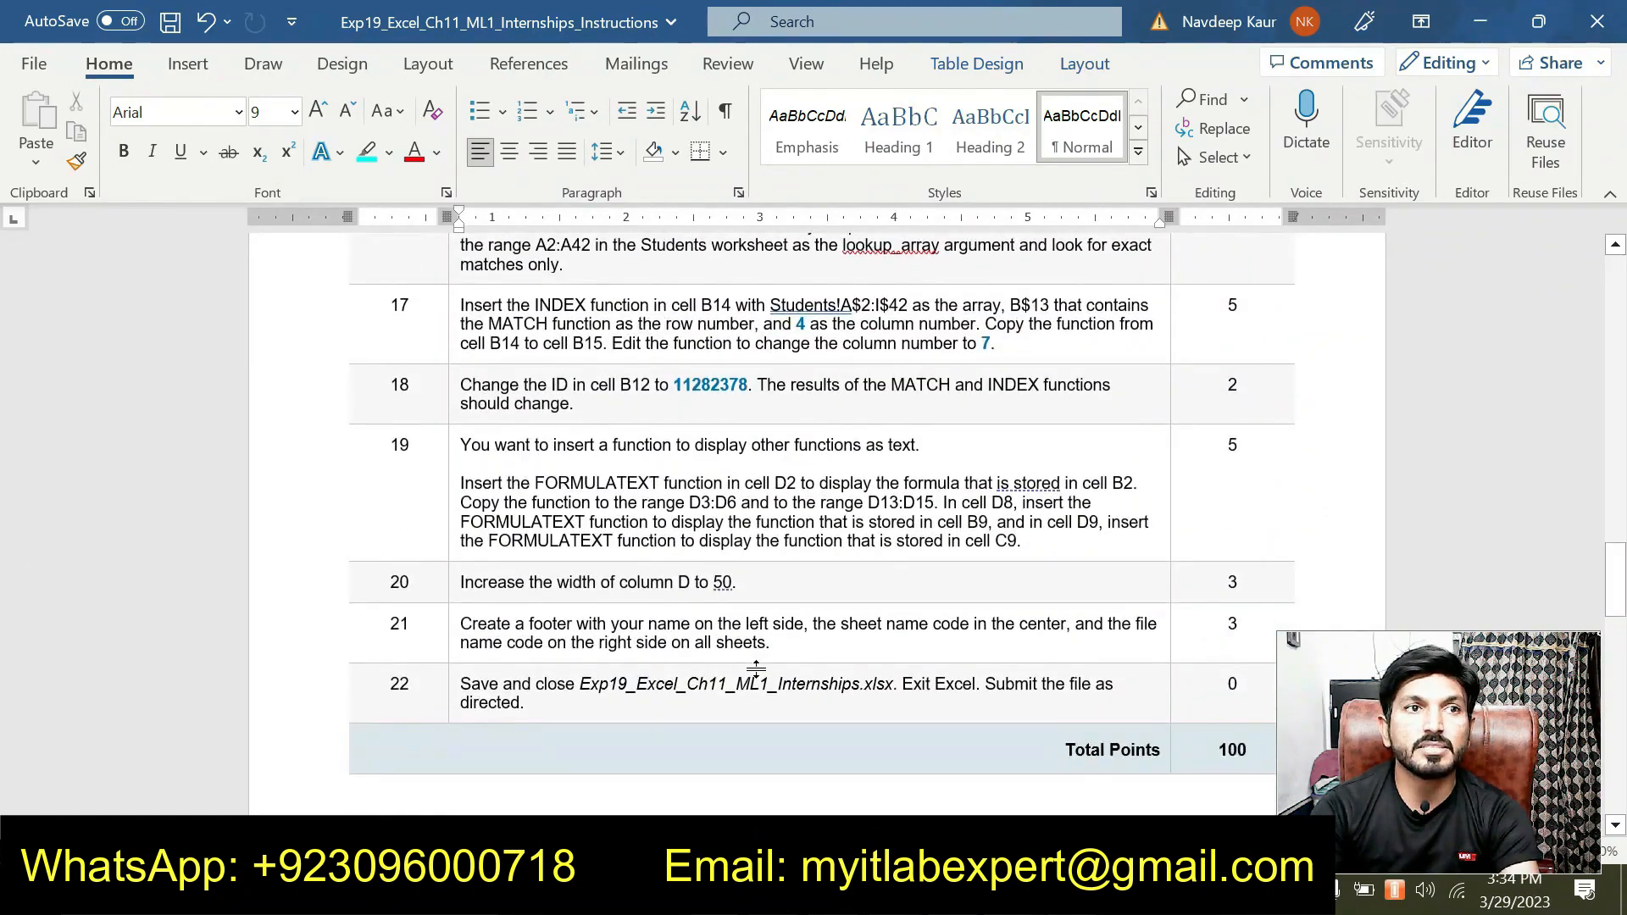
pyautogui.scroll(5, 756, 668)
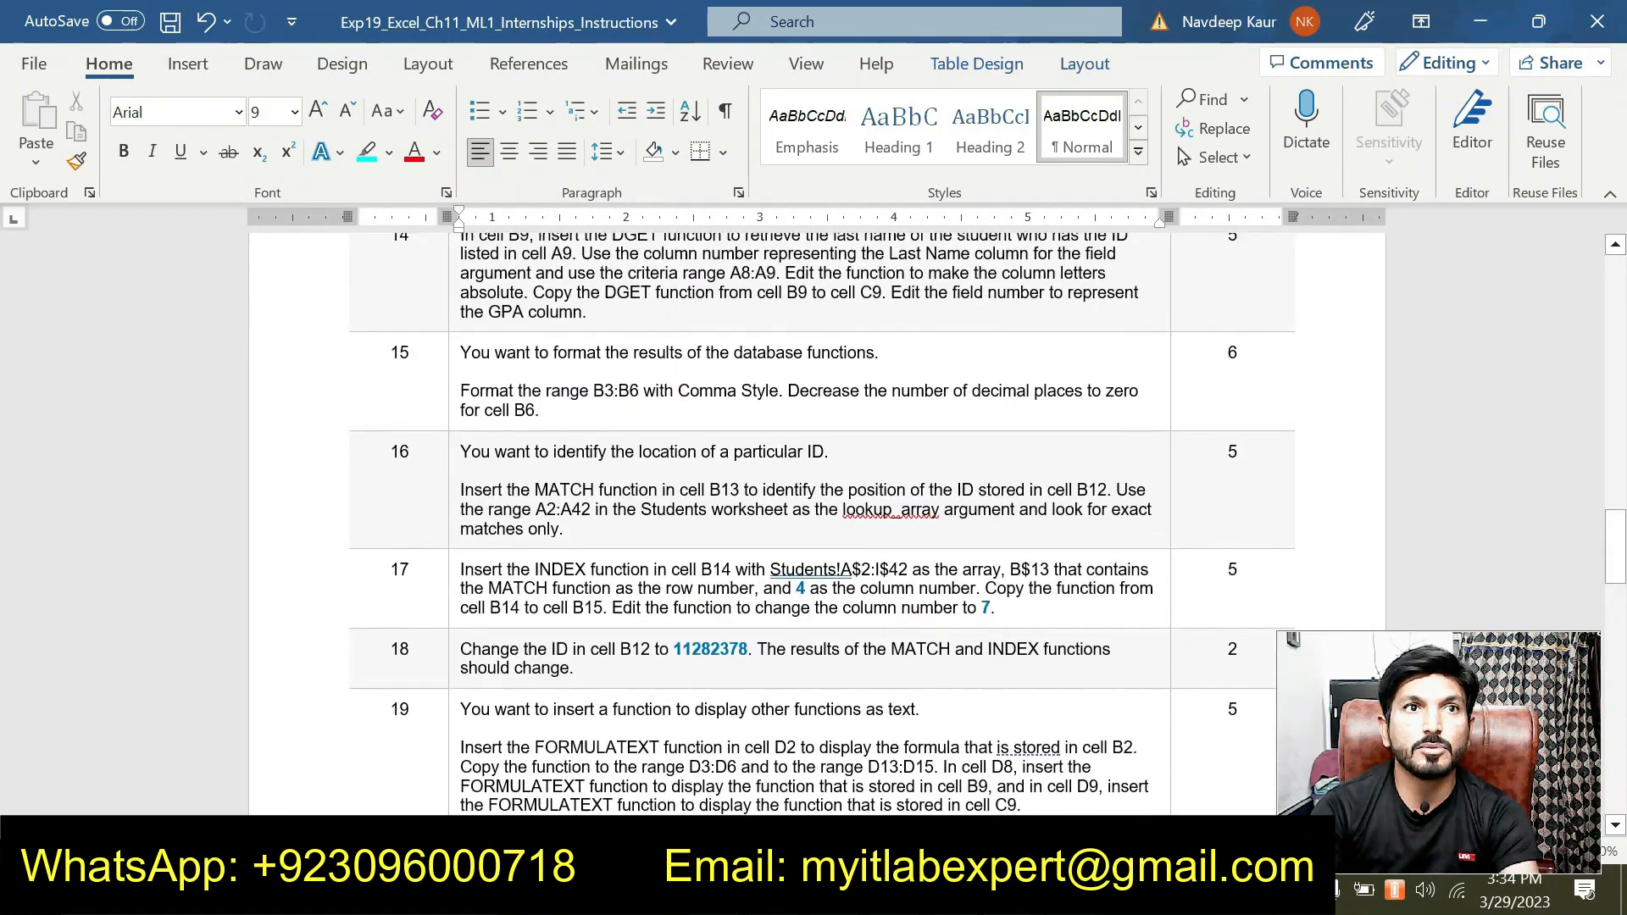
pyautogui.scroll(5, 756, 669)
pyautogui.scroll(5, 760, 678)
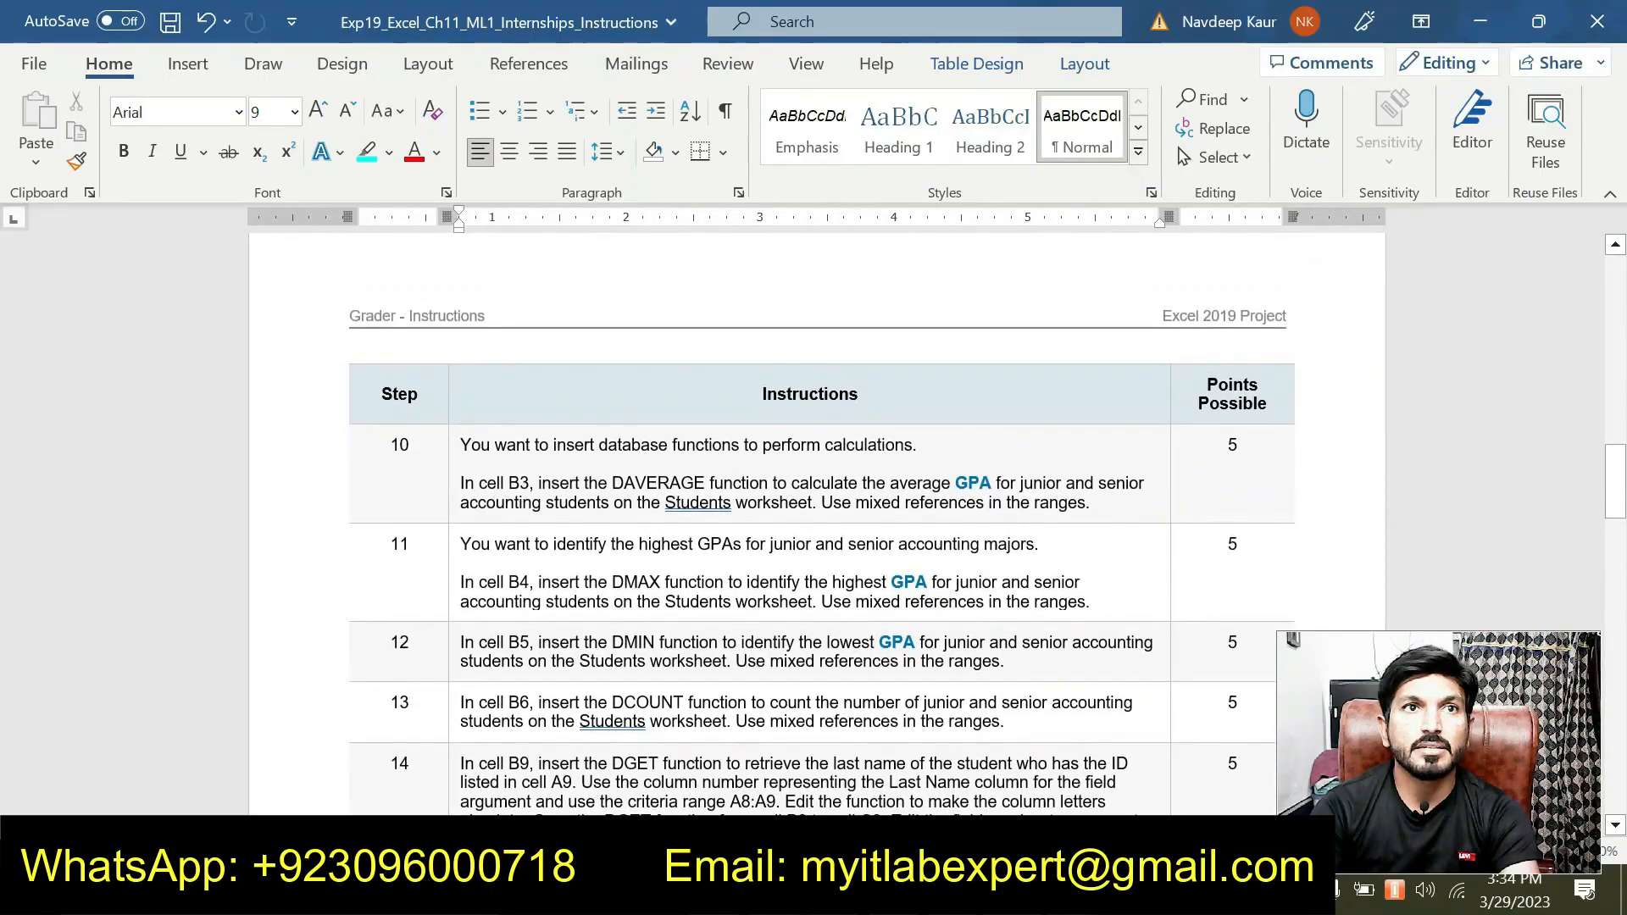
pyautogui.scroll(5, 761, 678)
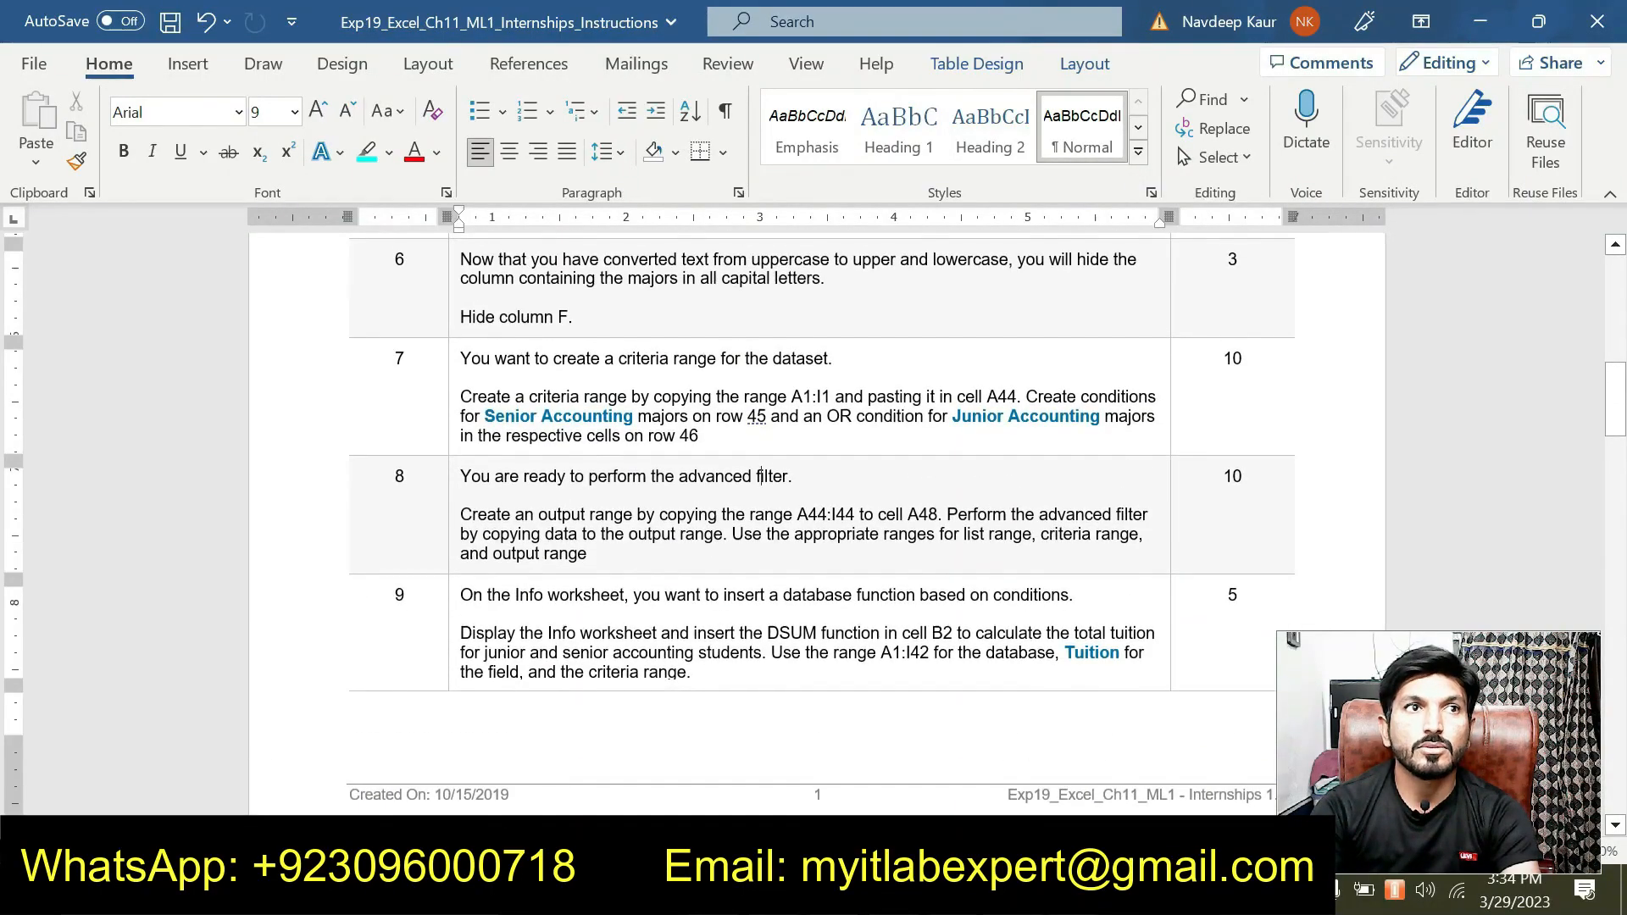
# Step: Highlight step 8's output range and advanced filter paragraph in turquoise and return to the Excel workbook
pyautogui.moveTo(588, 554); pyautogui.dragTo(460, 514)
pyautogui.click(576, 476)
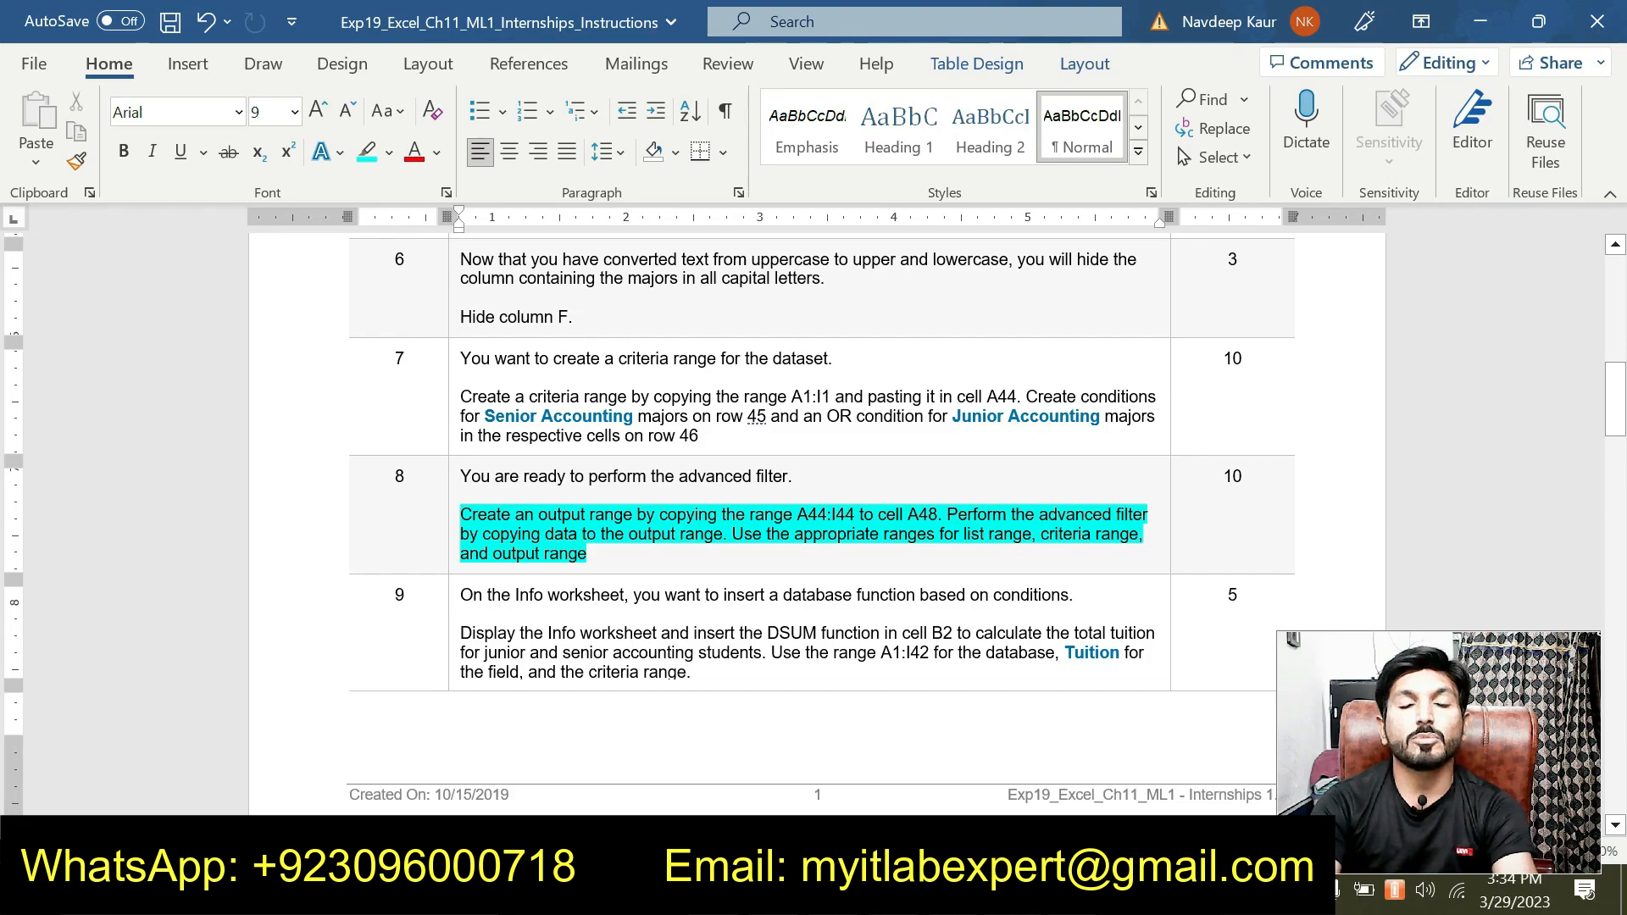
pyautogui.moveTo(1072, 899)
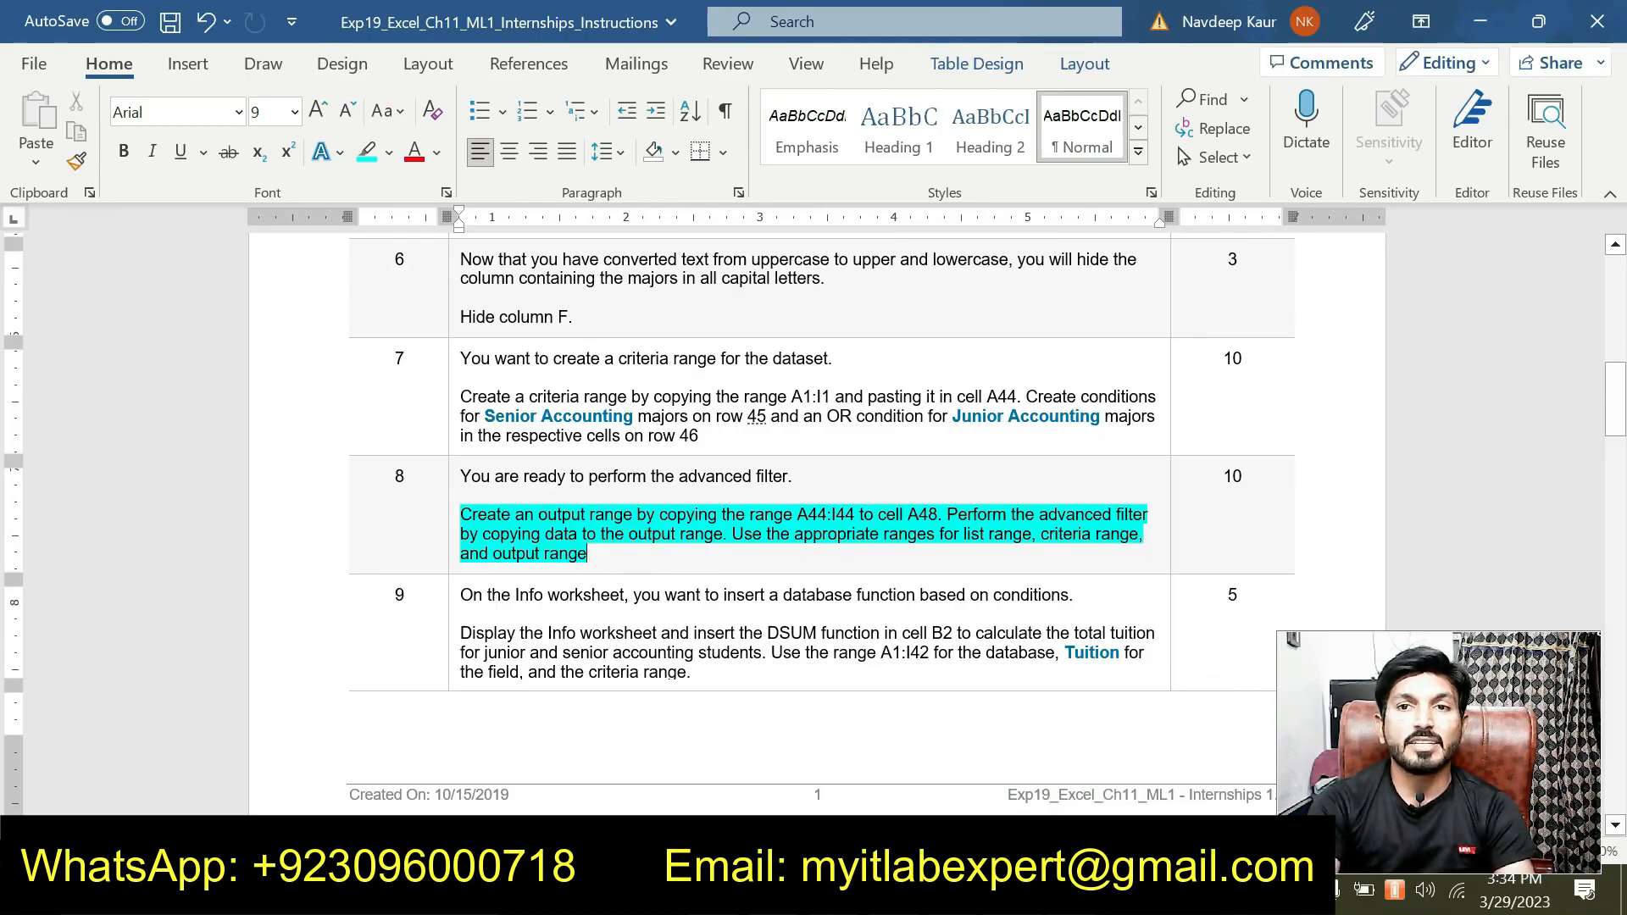
pyautogui.hotkey('alt', 'Tab')
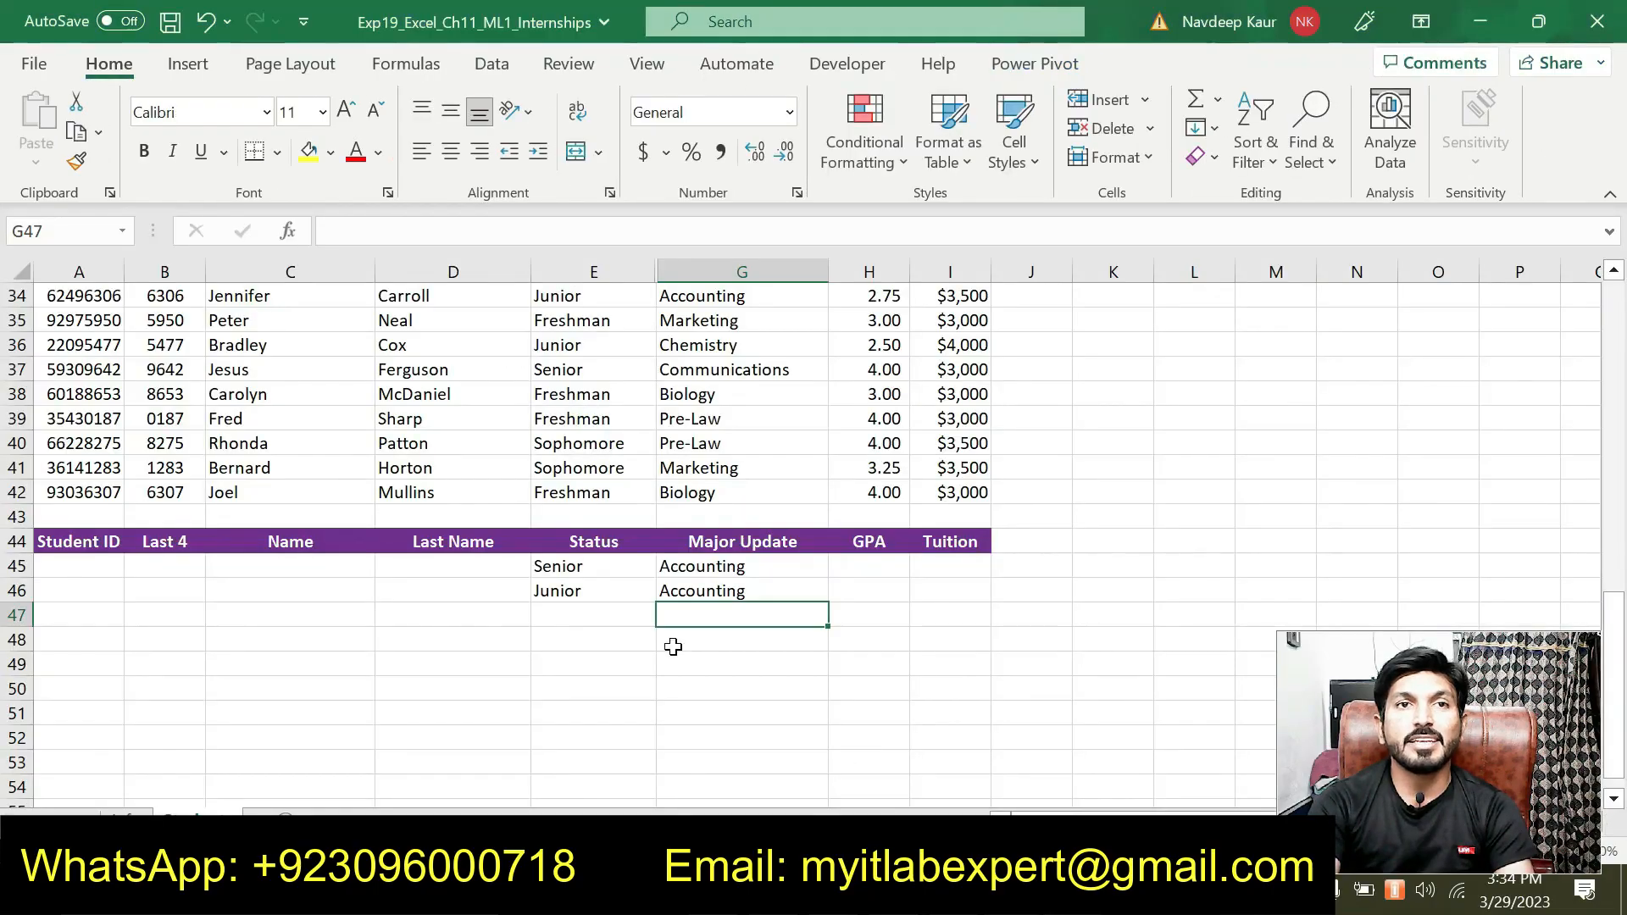
pyautogui.click(552, 566)
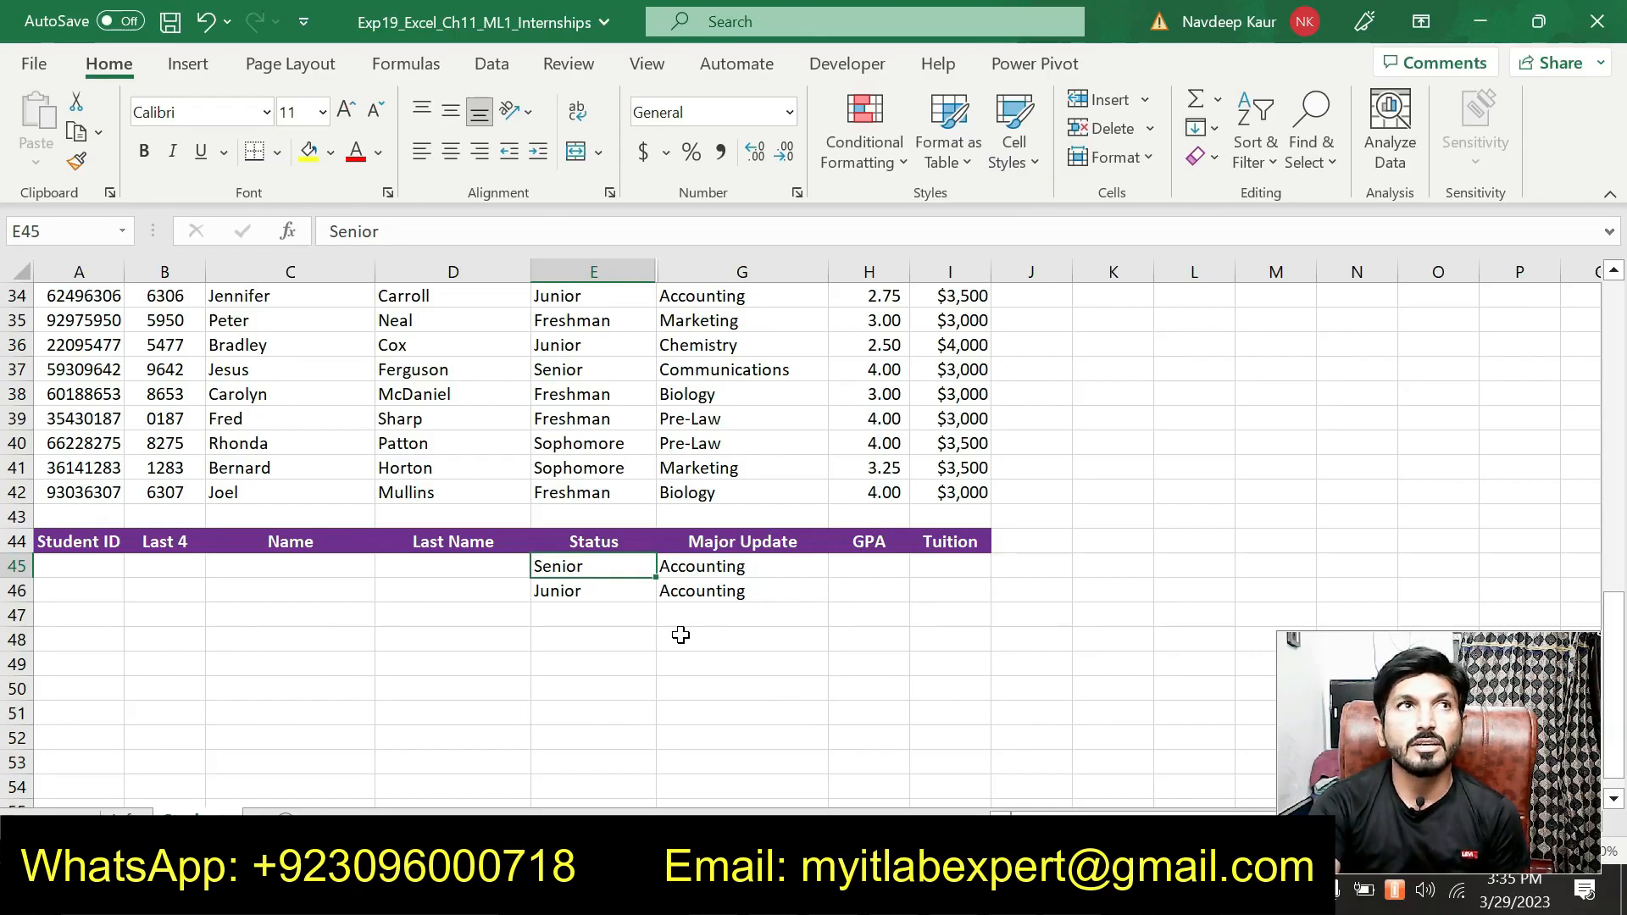
pyautogui.scroll(11, 464, 701)
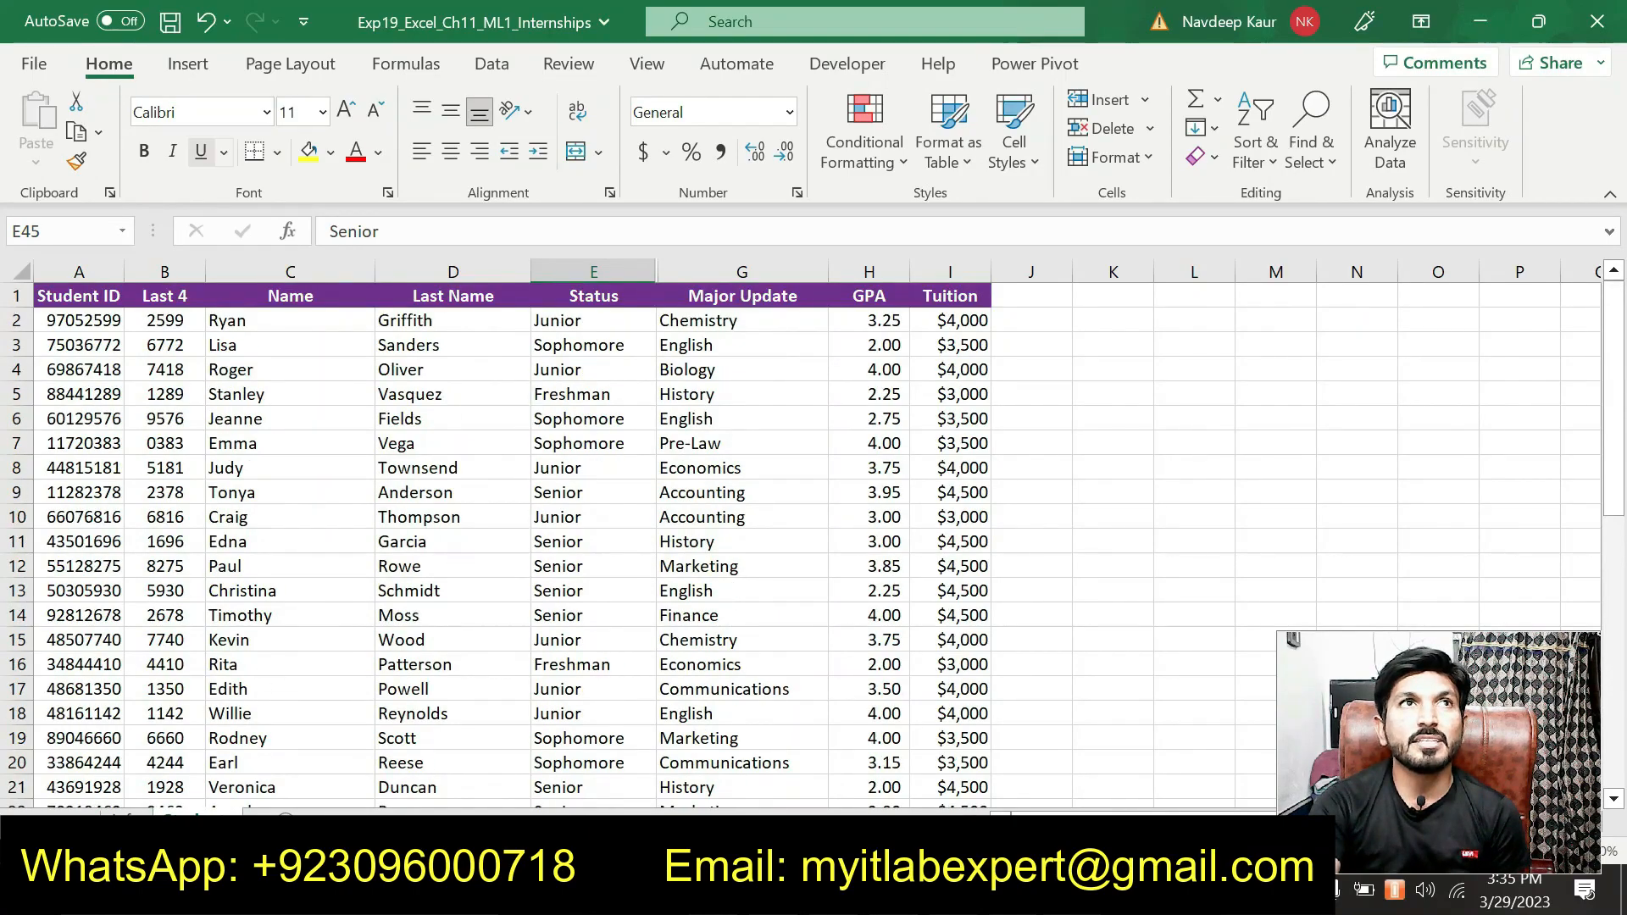
pyautogui.click(500, 69)
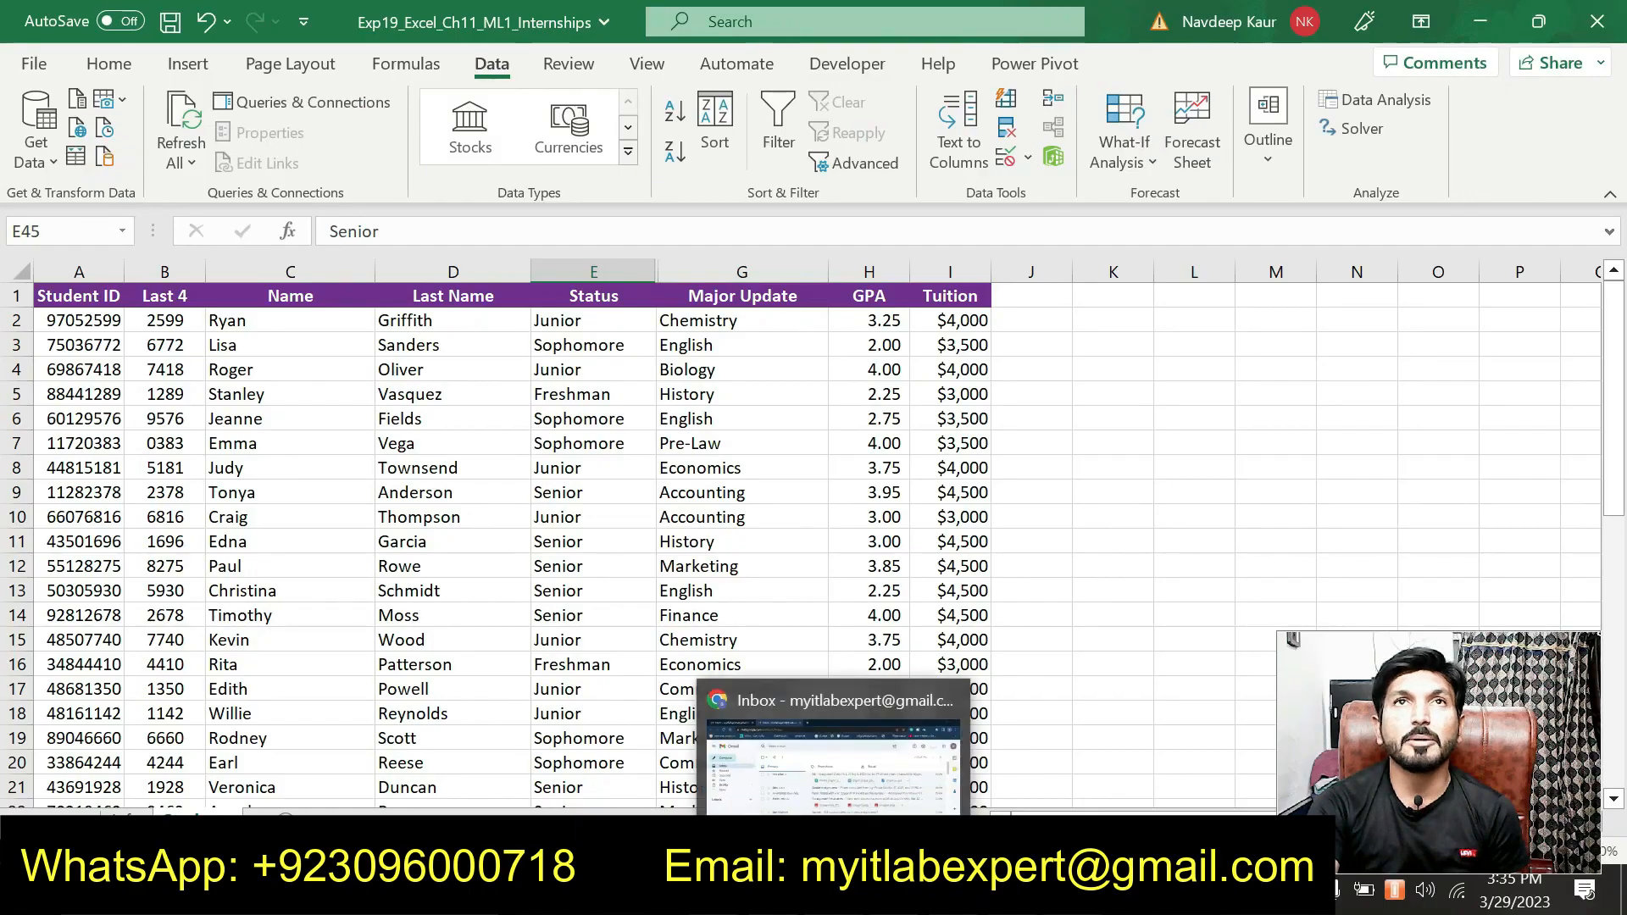
pyautogui.click(864, 163)
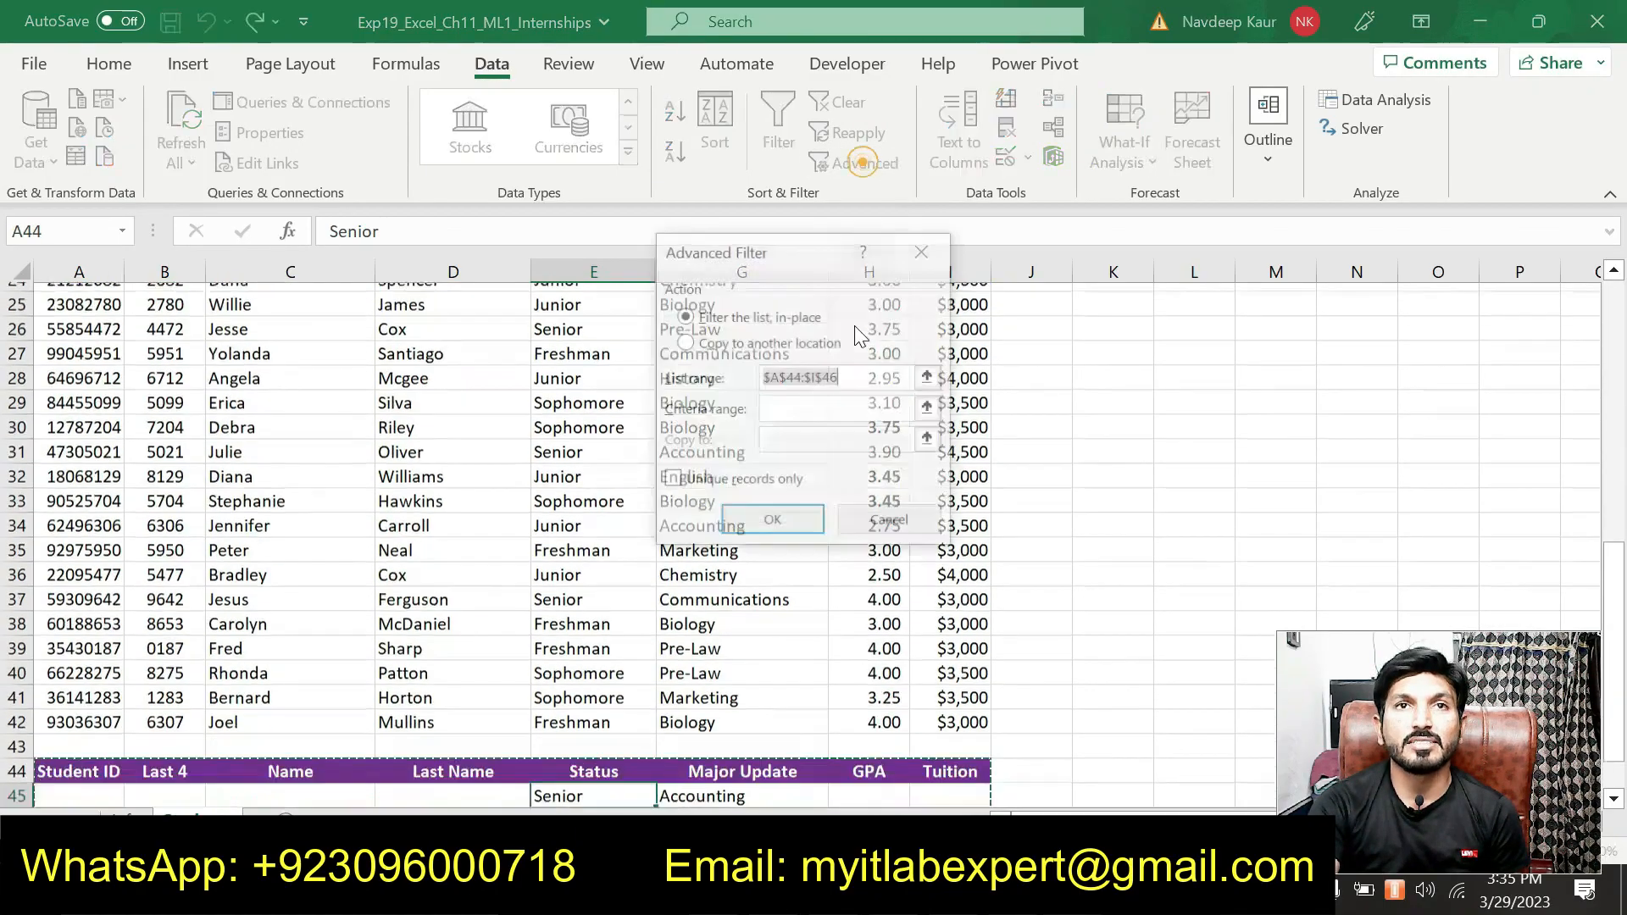
pyautogui.scroll(7, 388, 590)
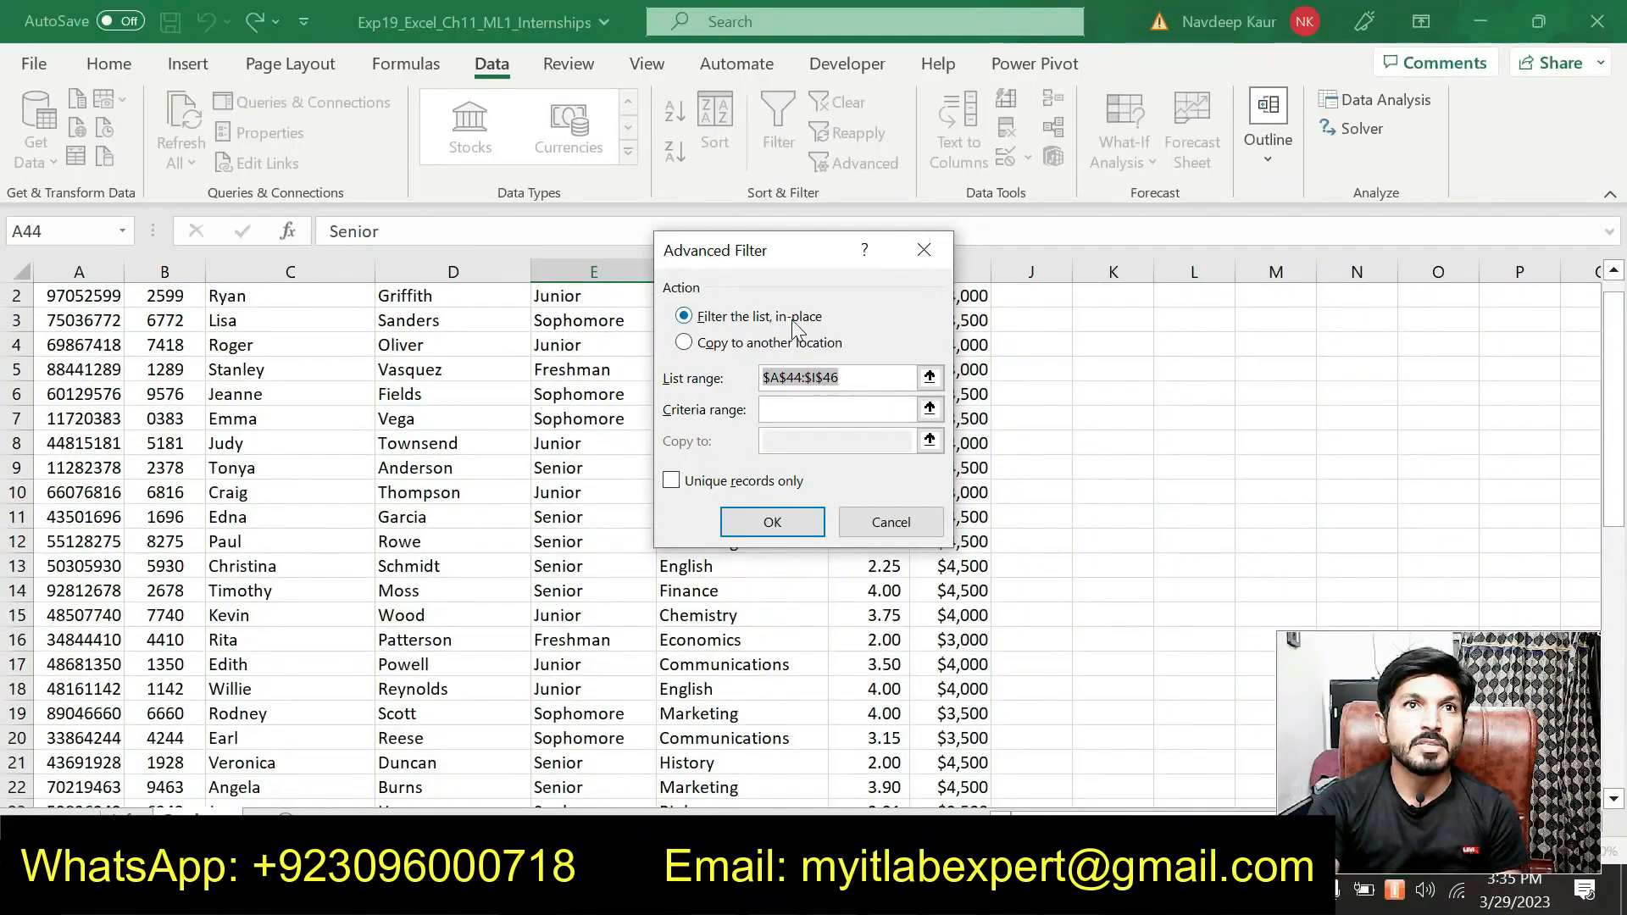
pyautogui.click(744, 342)
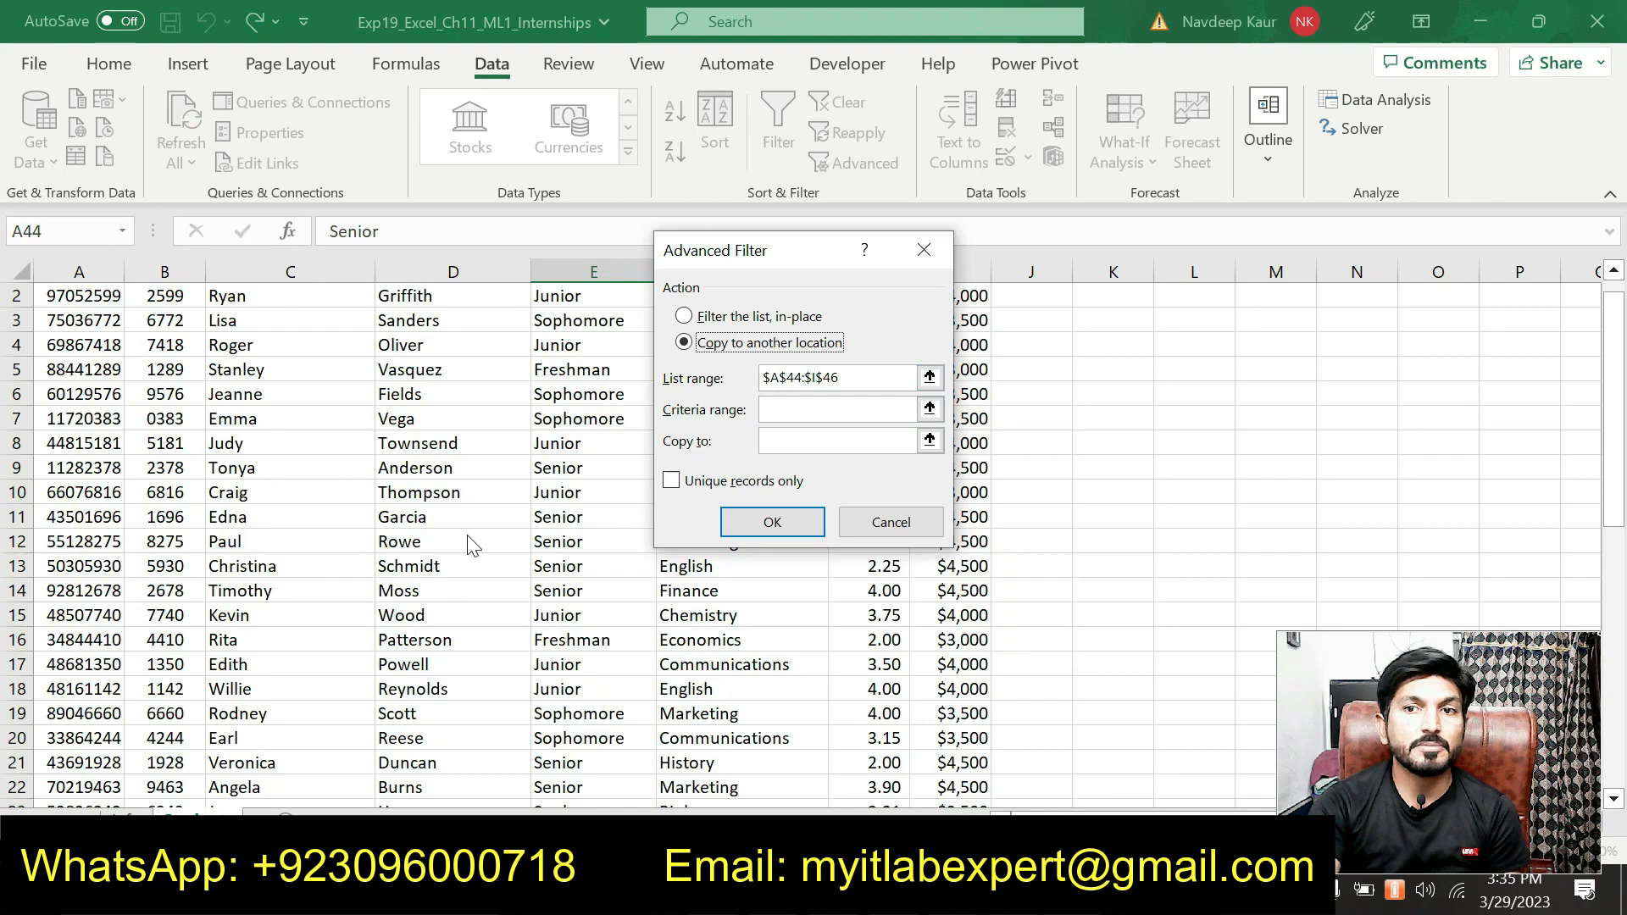
pyautogui.scroll(-7, 407, 436)
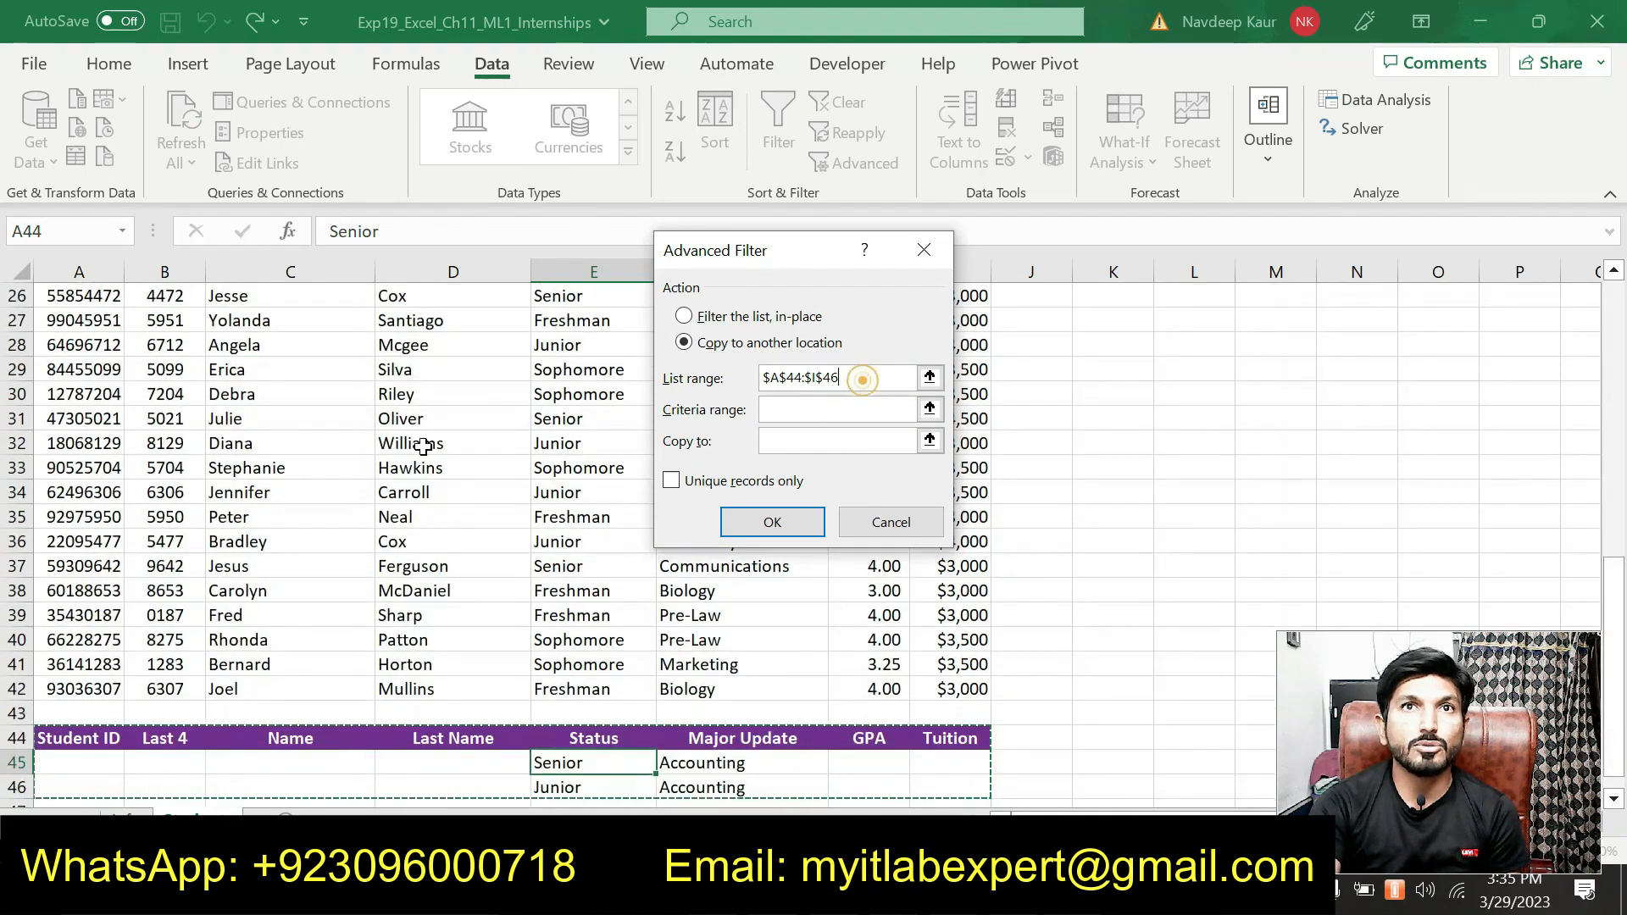
pyautogui.scroll(8, 407, 436)
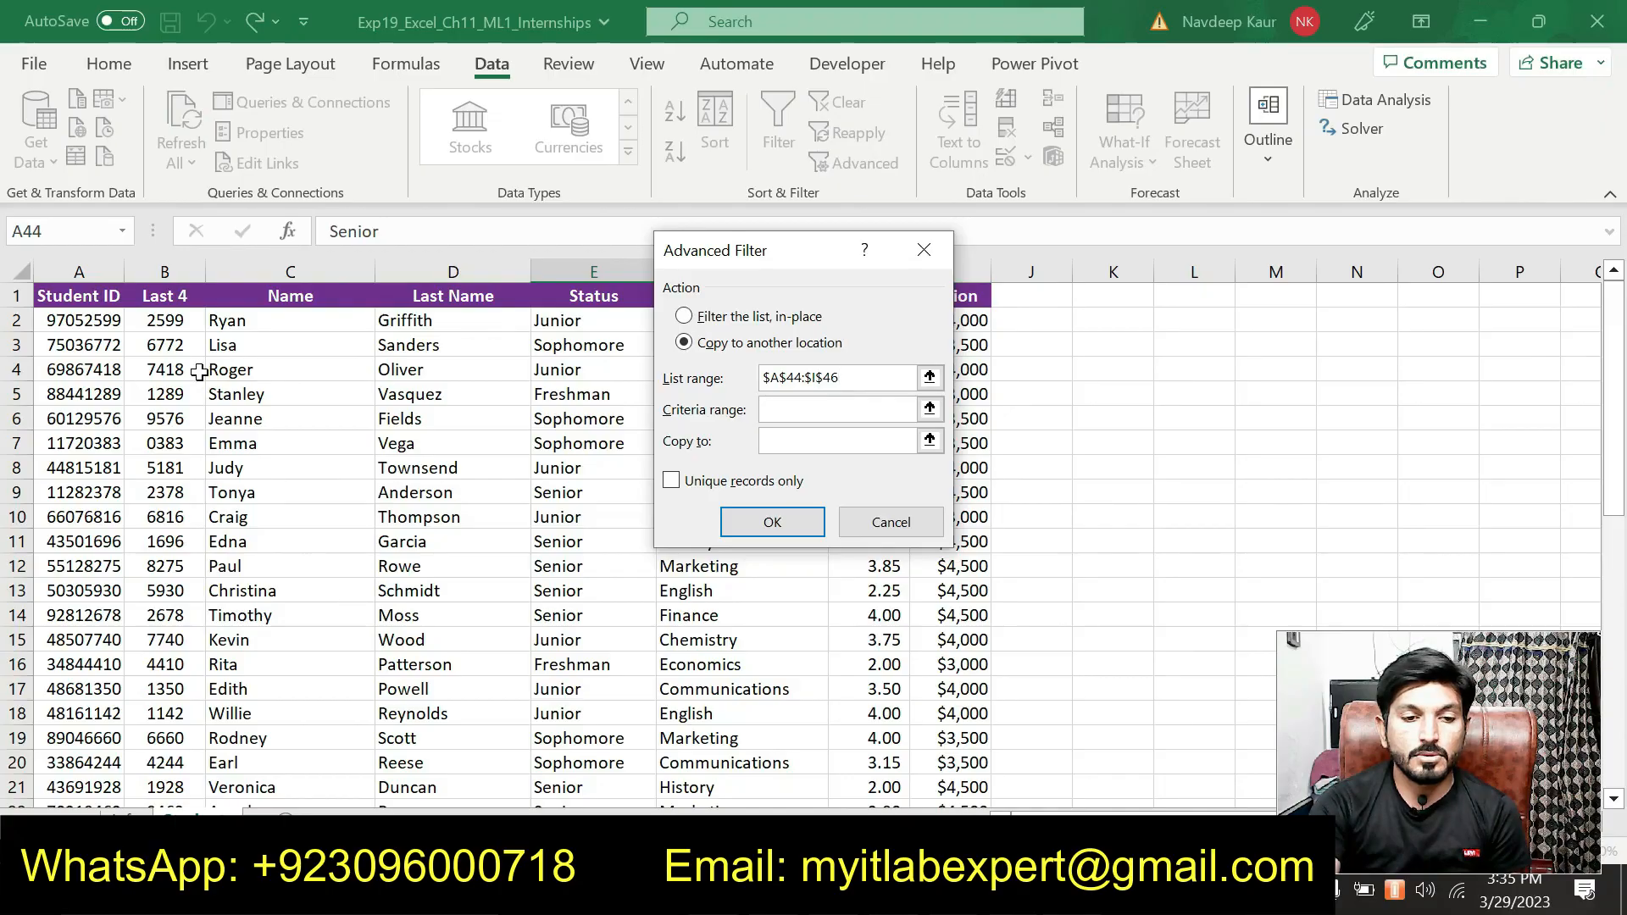
pyautogui.scroll(-5, 290, 526)
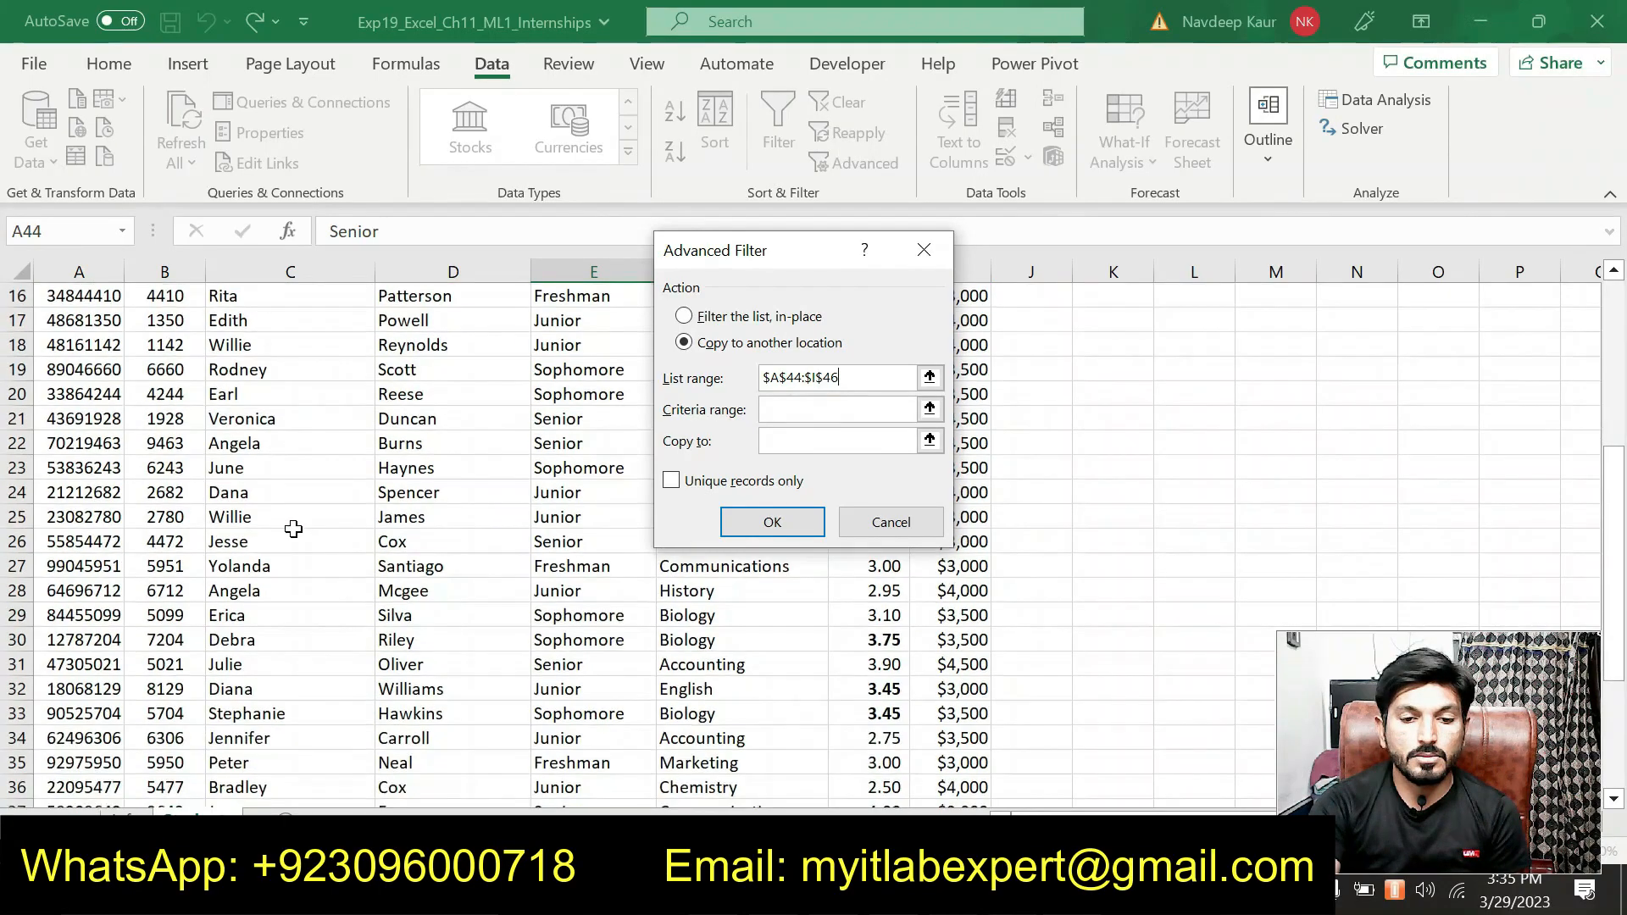
pyautogui.scroll(-5, 293, 528)
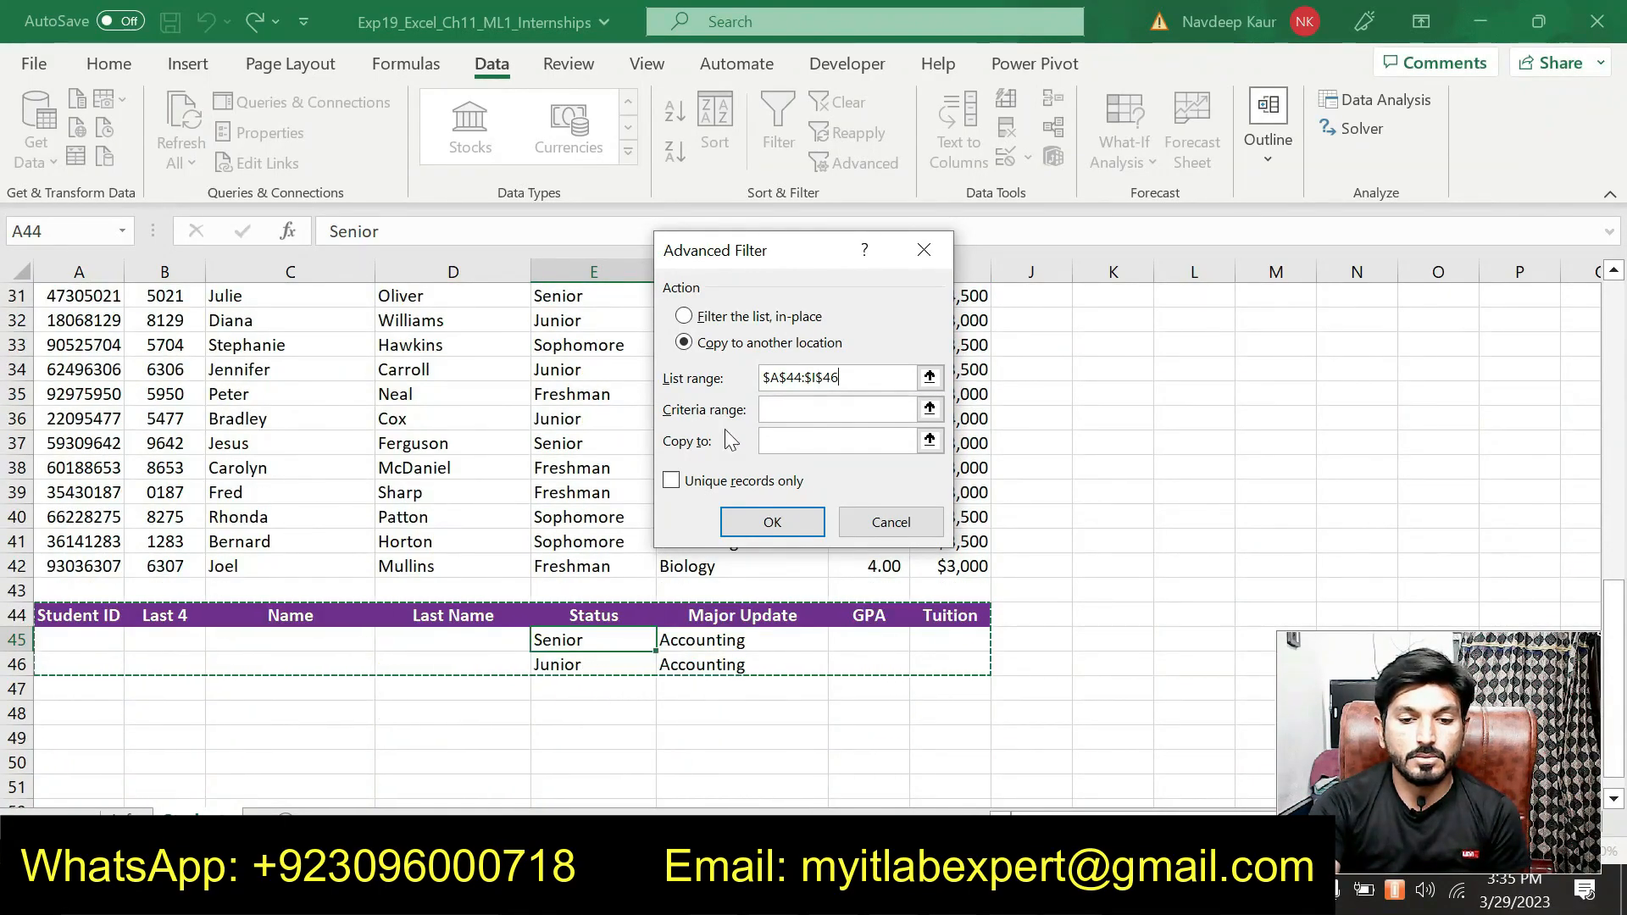
pyautogui.moveTo(861, 378); pyautogui.dragTo(556, 368)
pyautogui.press('BackSpace')
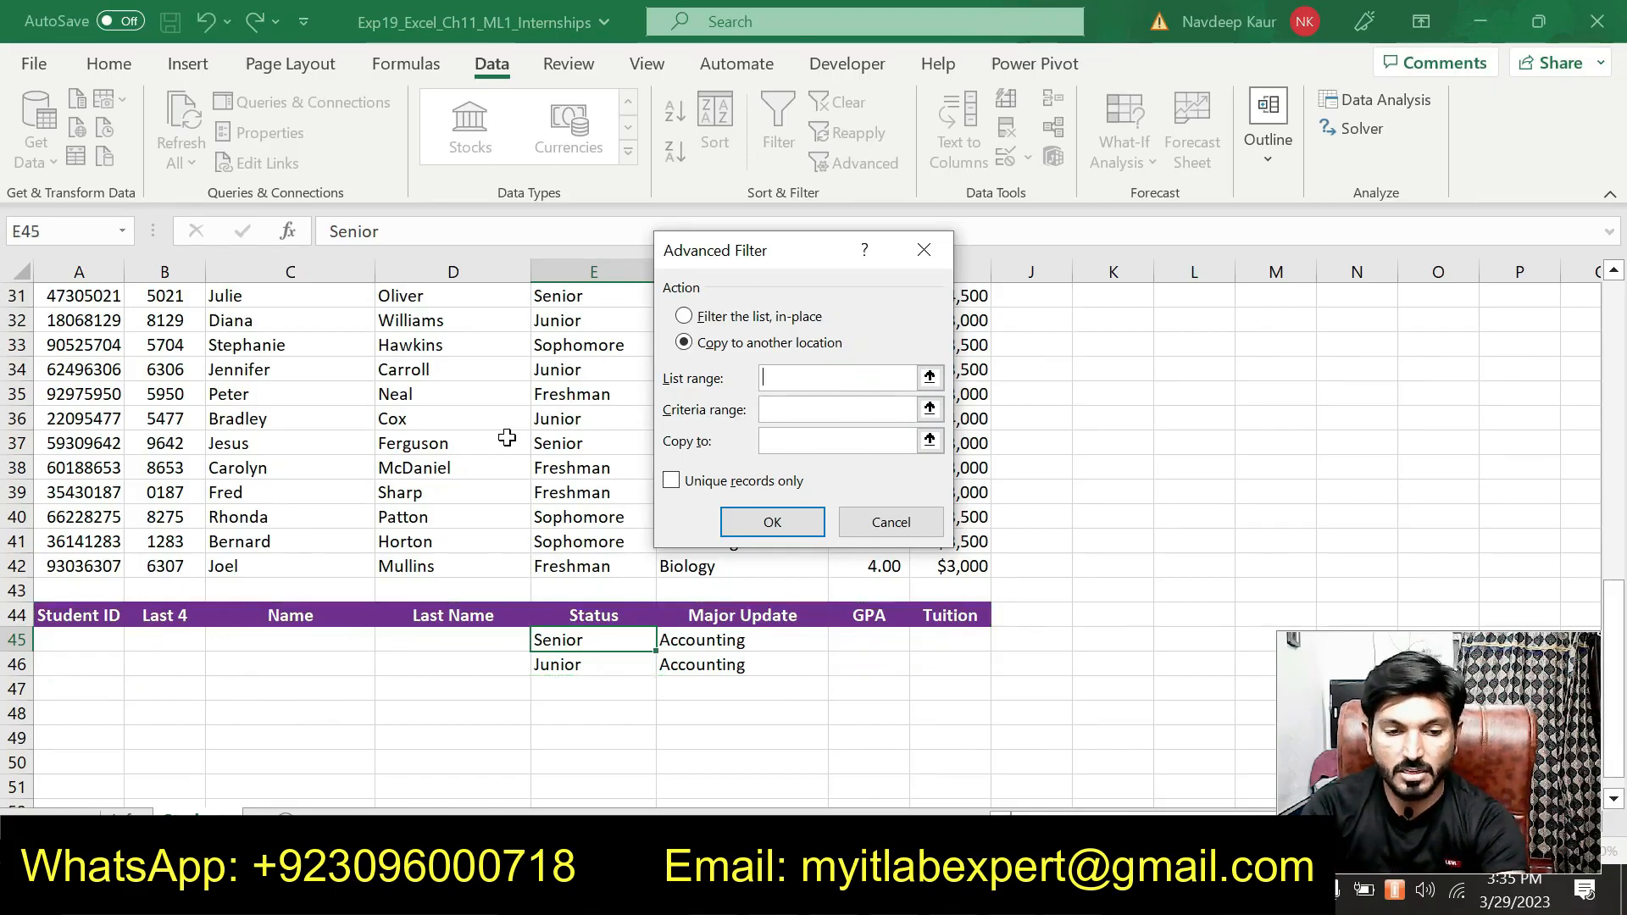
pyautogui.click(856, 521)
# Step: Start an Advanced Filter from a cell inside the student dataset, set to copy to another location with list range $A$1:$I$42
pyautogui.click(110, 369)
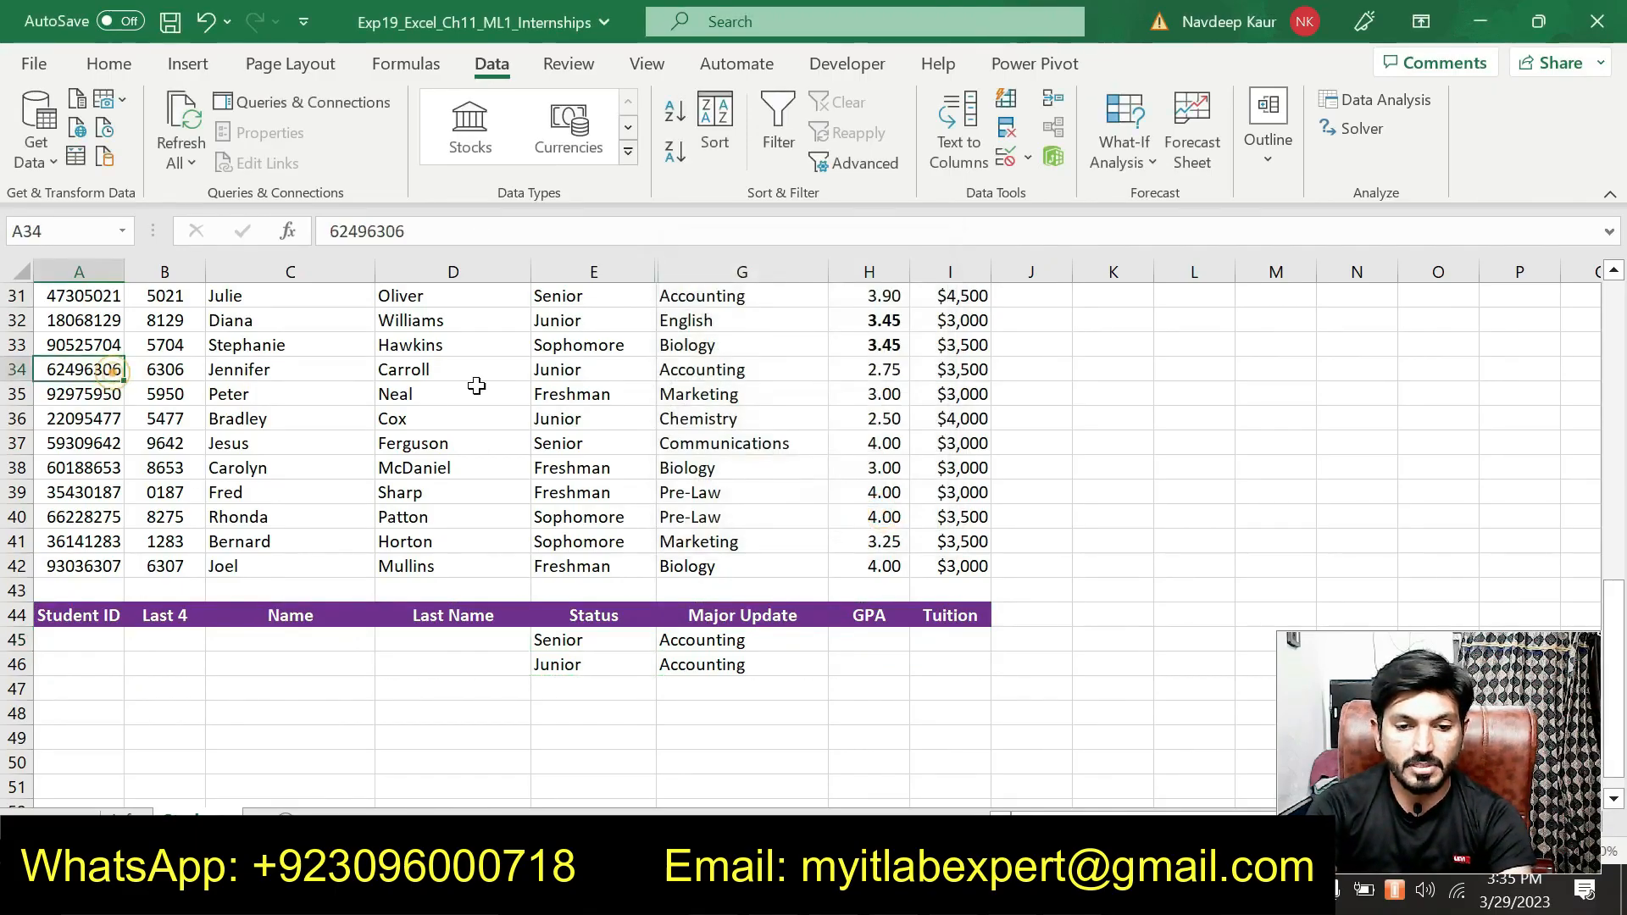
pyautogui.click(886, 166)
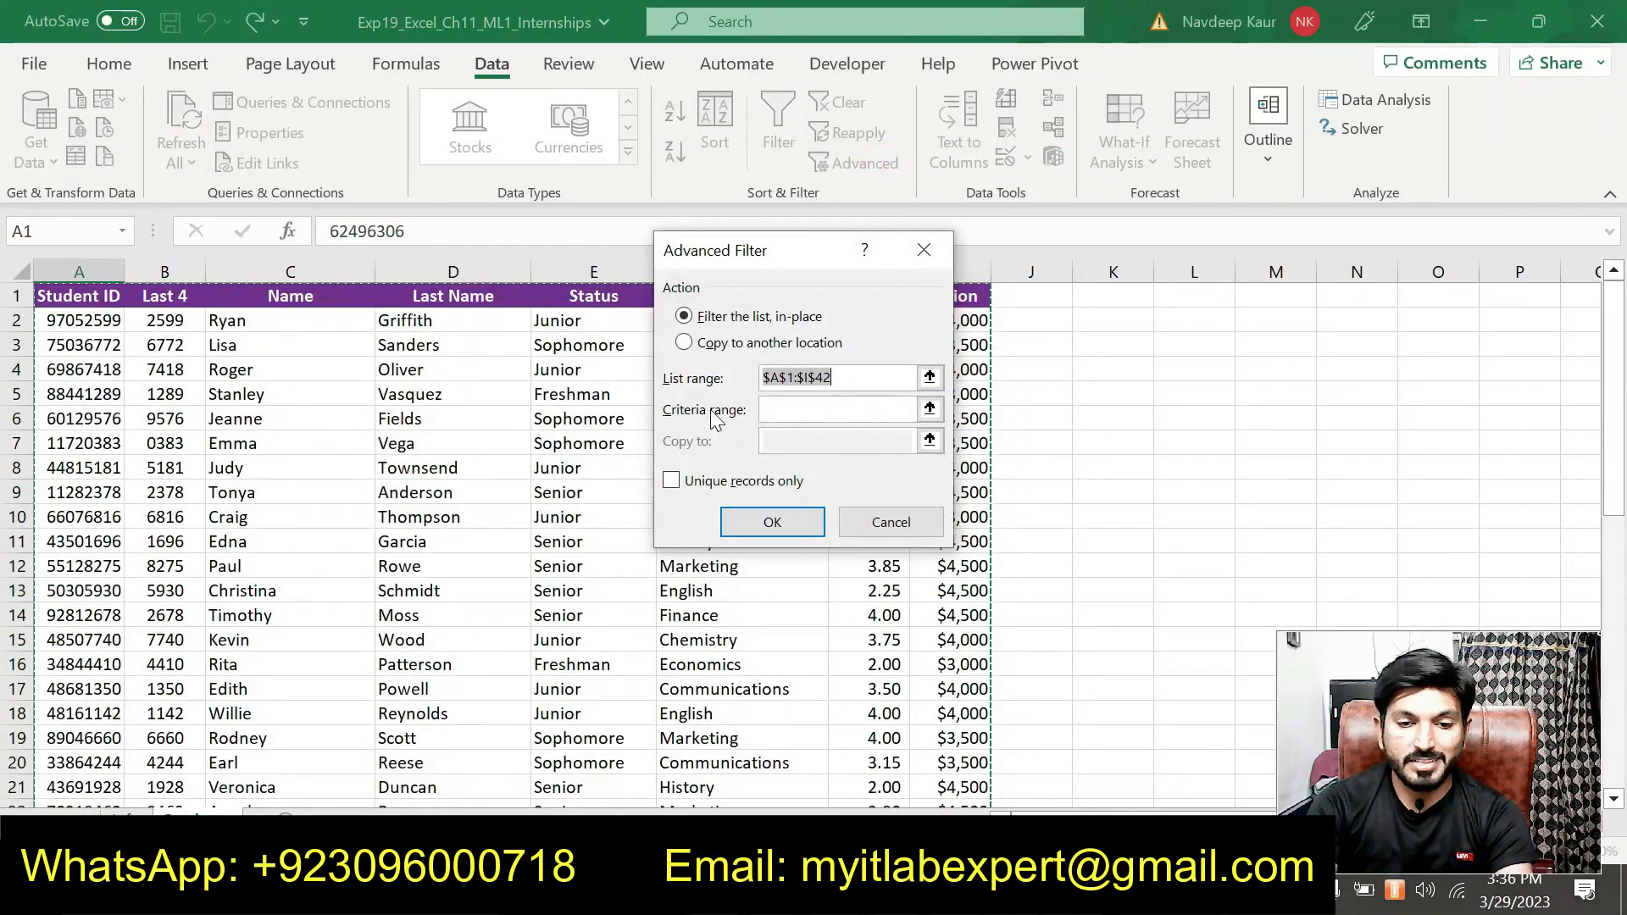
pyautogui.scroll(-5, 532, 446)
pyautogui.scroll(-3, 531, 447)
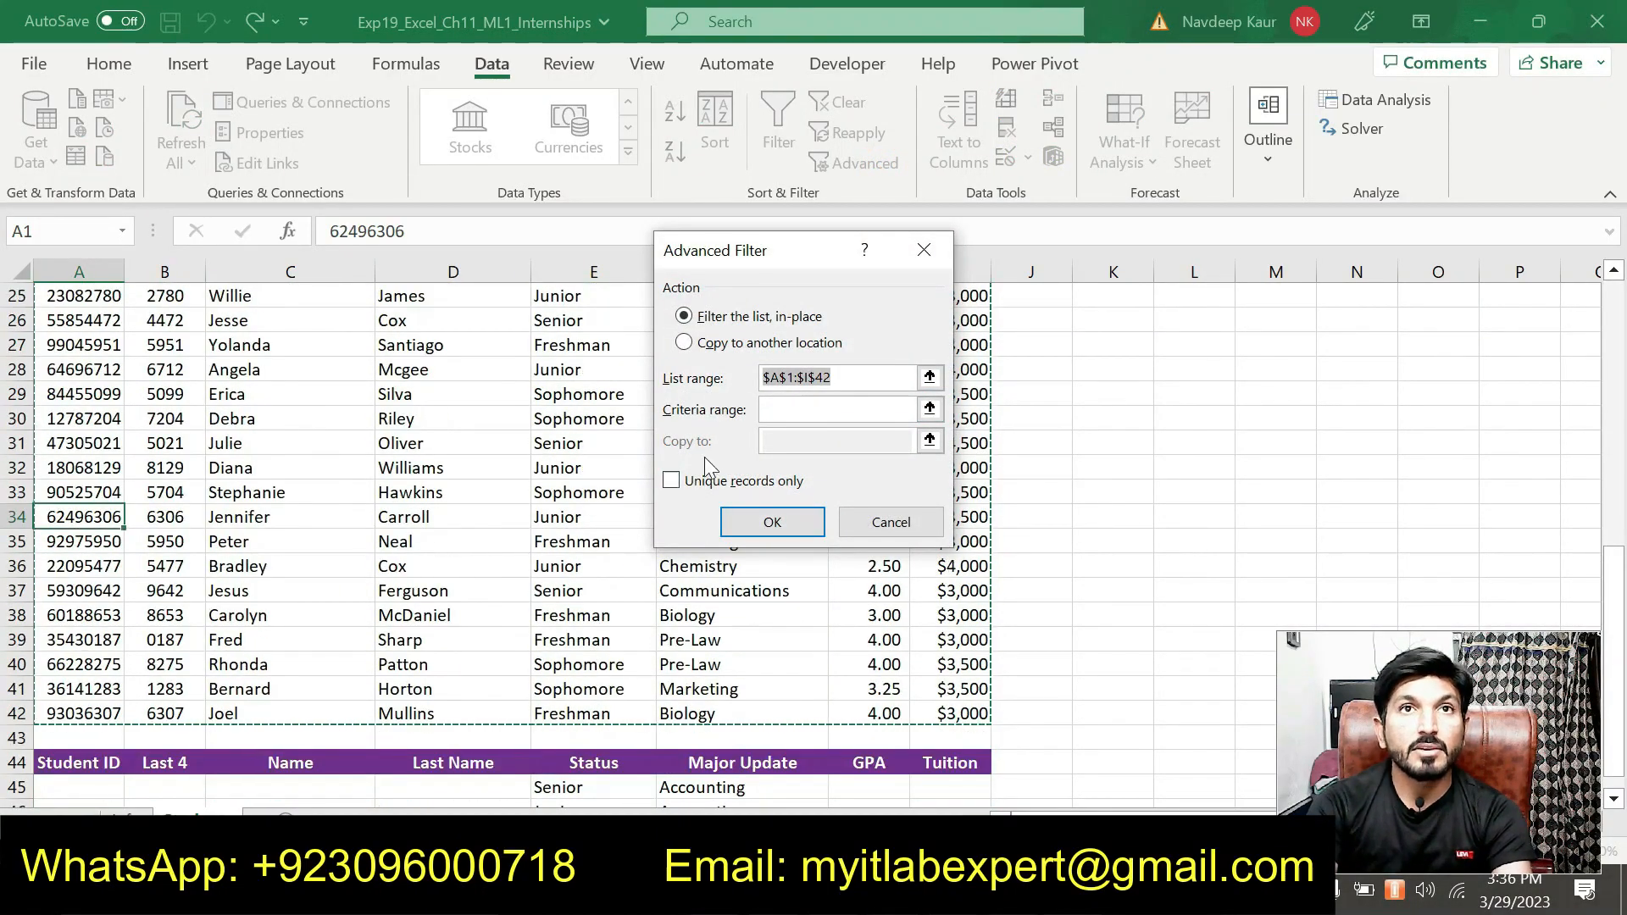
pyautogui.click(712, 343)
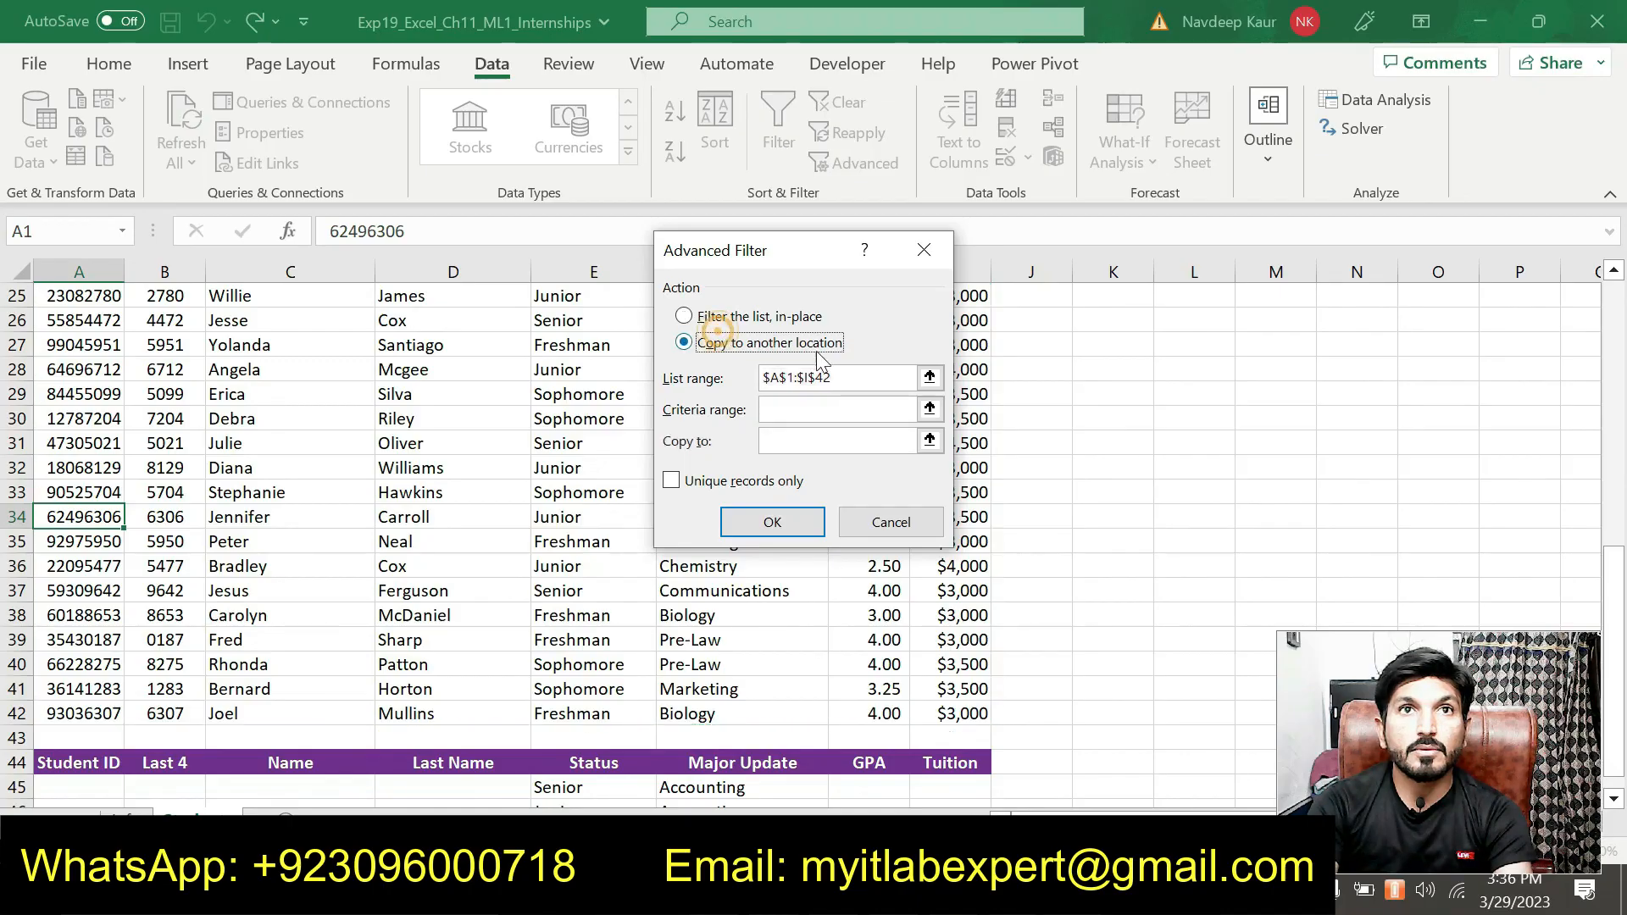
pyautogui.click(845, 374)
pyautogui.scroll(-5, 351, 428)
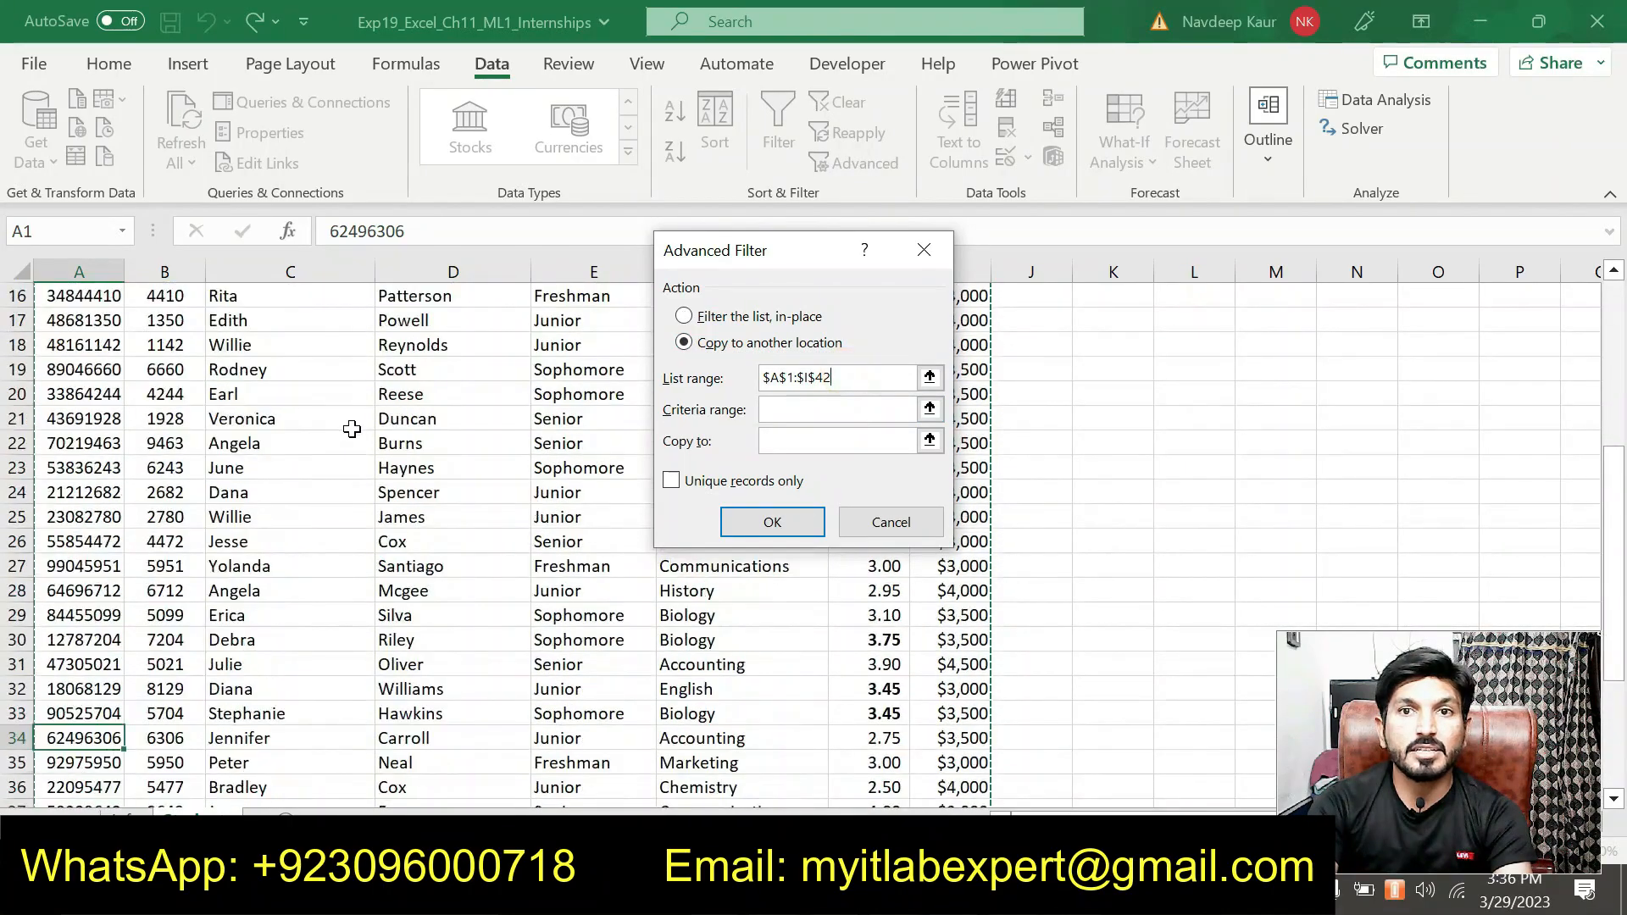
pyautogui.scroll(5, 39, 365)
pyautogui.scroll(-12, 567, 436)
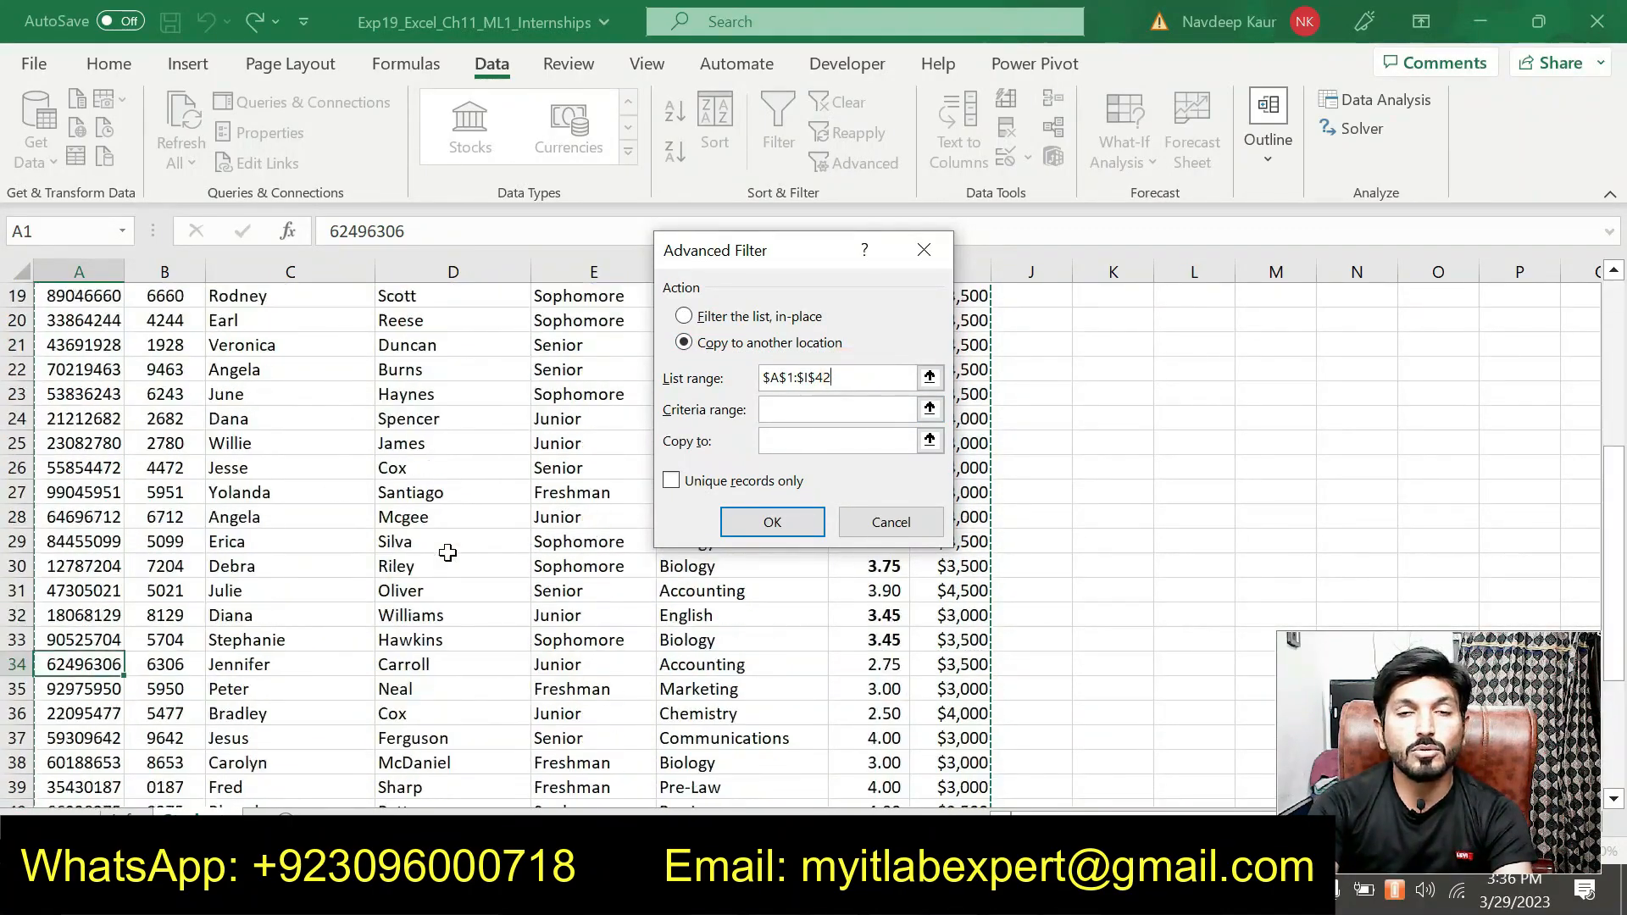
pyautogui.scroll(4, 967, 600)
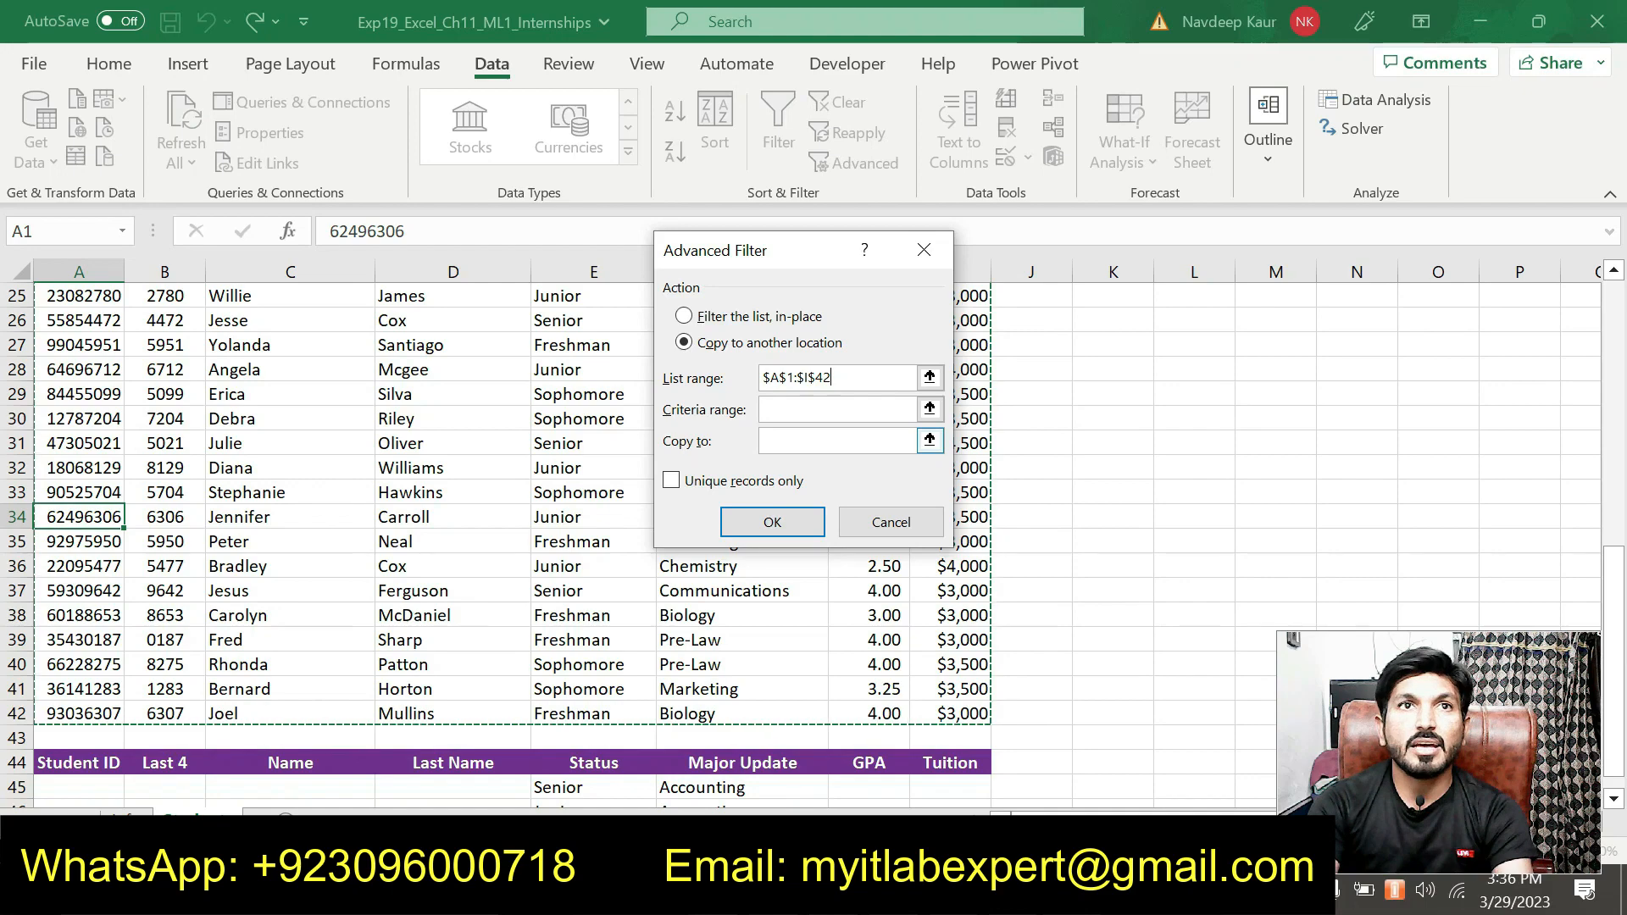
# Step: Set the Advanced Filter's criteria range to A44:I46 and its copy destination to cell A48 on the Students worksheet
pyautogui.click(781, 411)
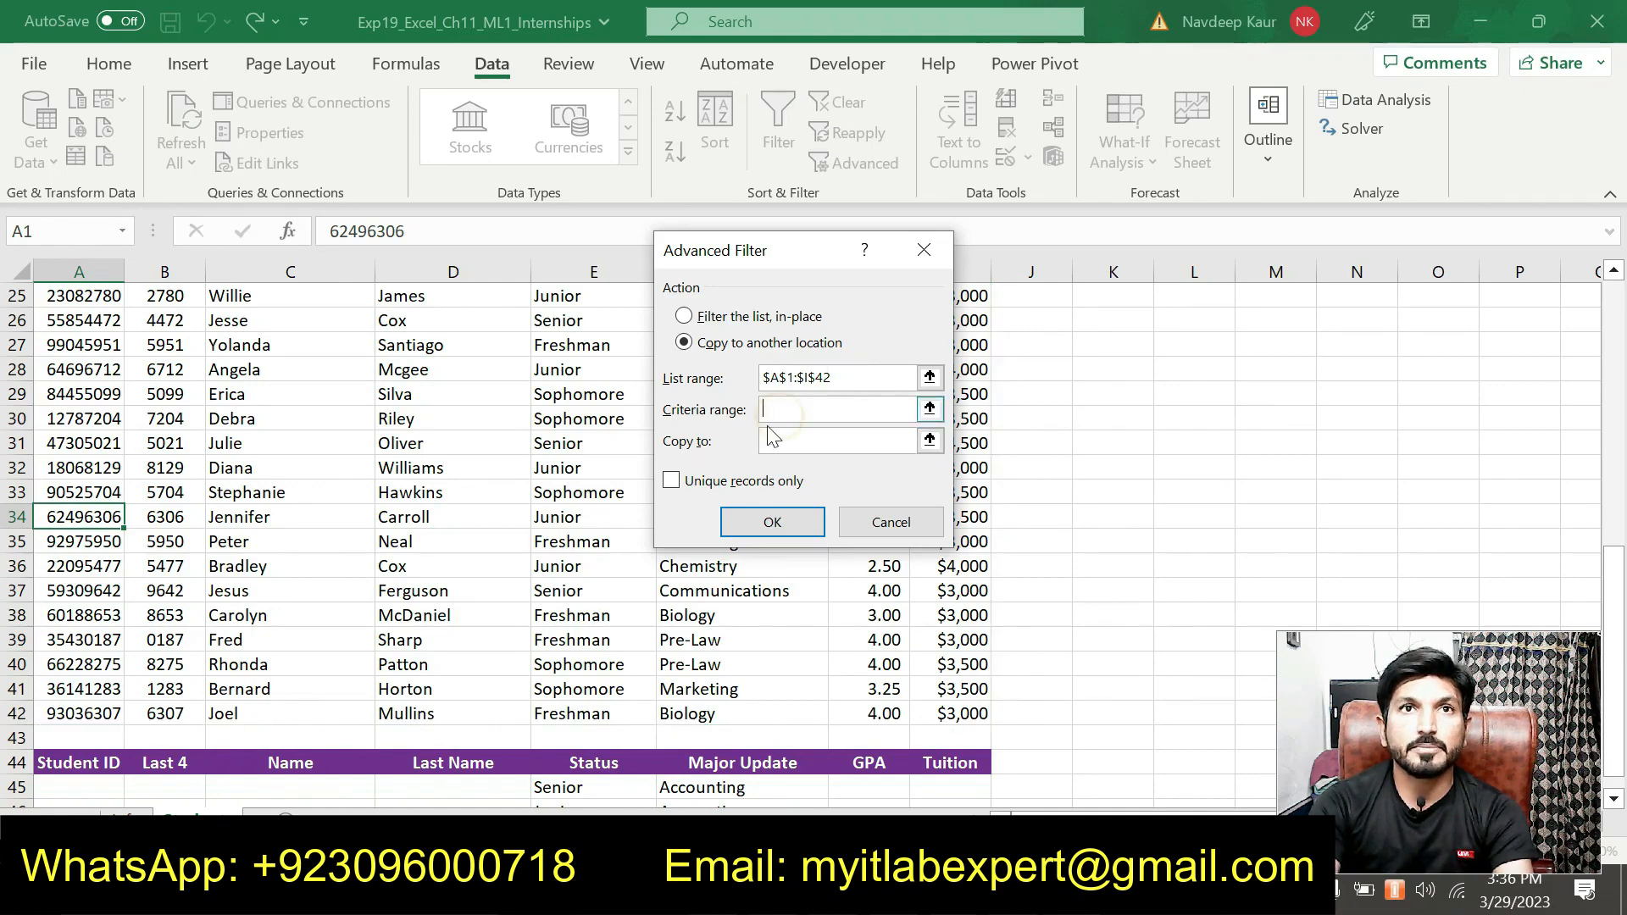
pyautogui.scroll(-3, 19, 618)
pyautogui.moveTo(40, 537); pyautogui.dragTo(944, 591)
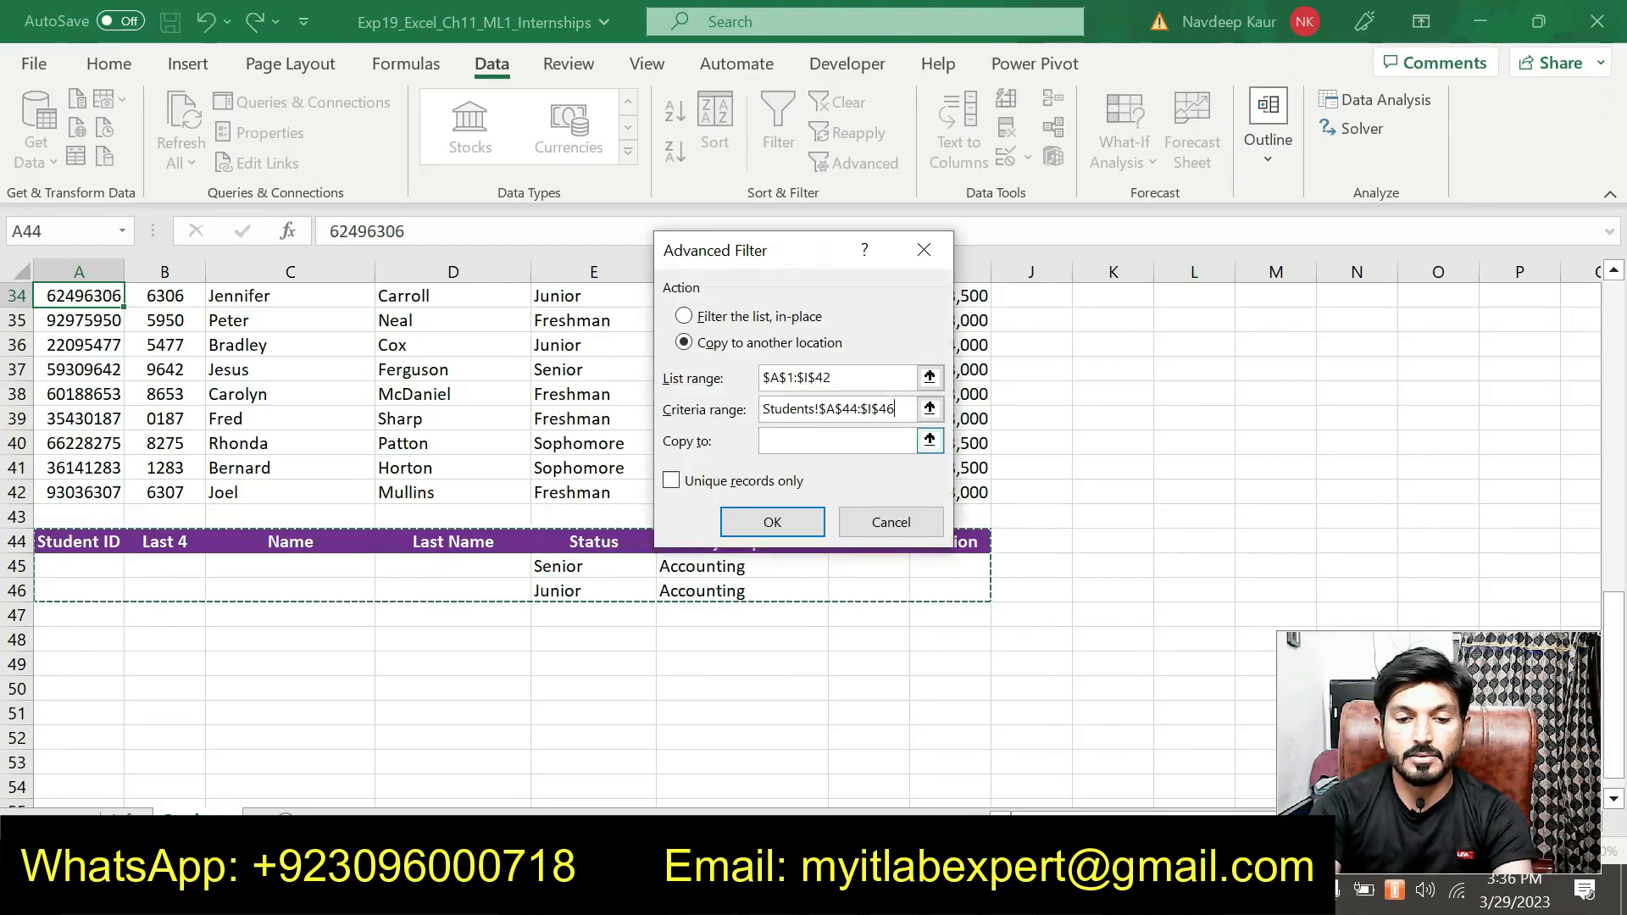
pyautogui.click(801, 437)
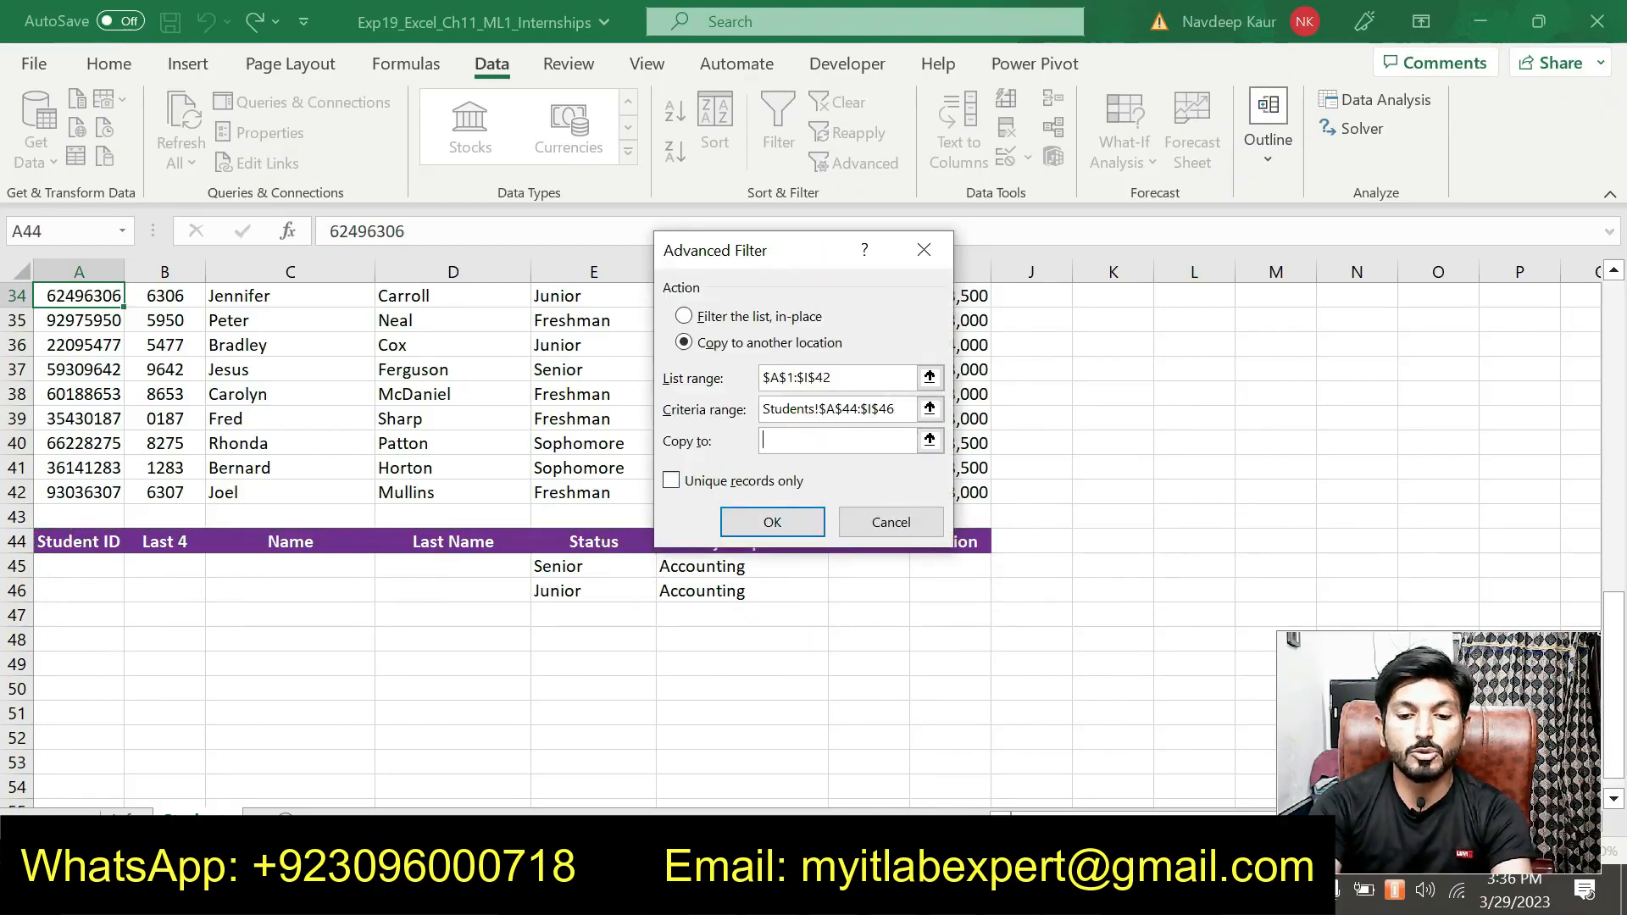
pyautogui.hotkey('alt', 'Tab')
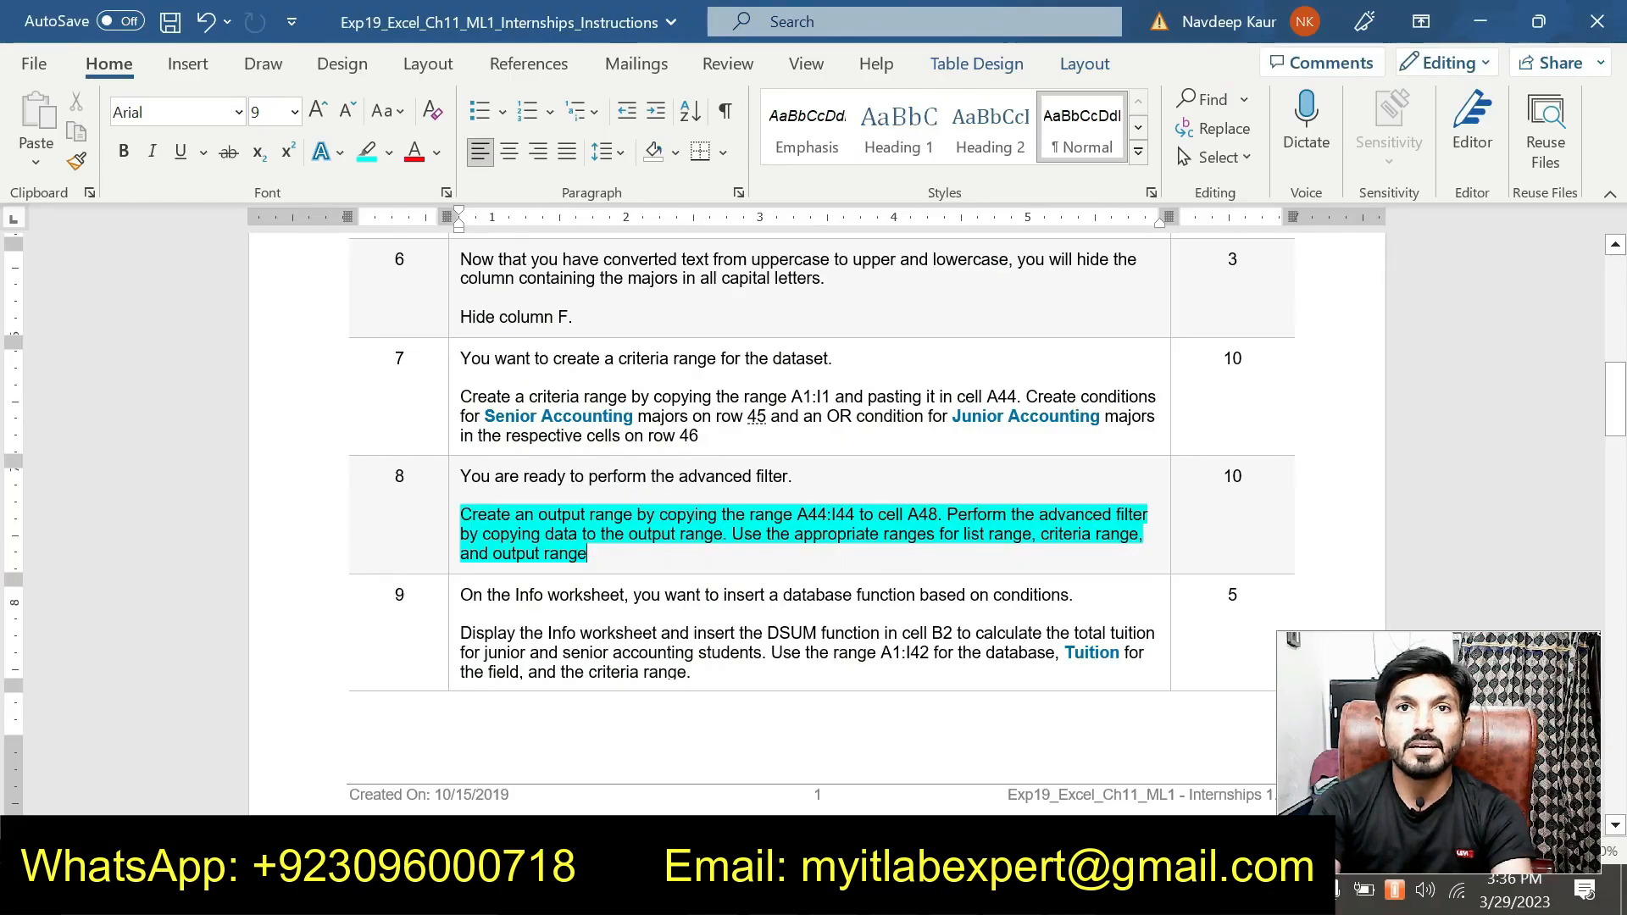
pyautogui.hotkey('alt', 'Tab')
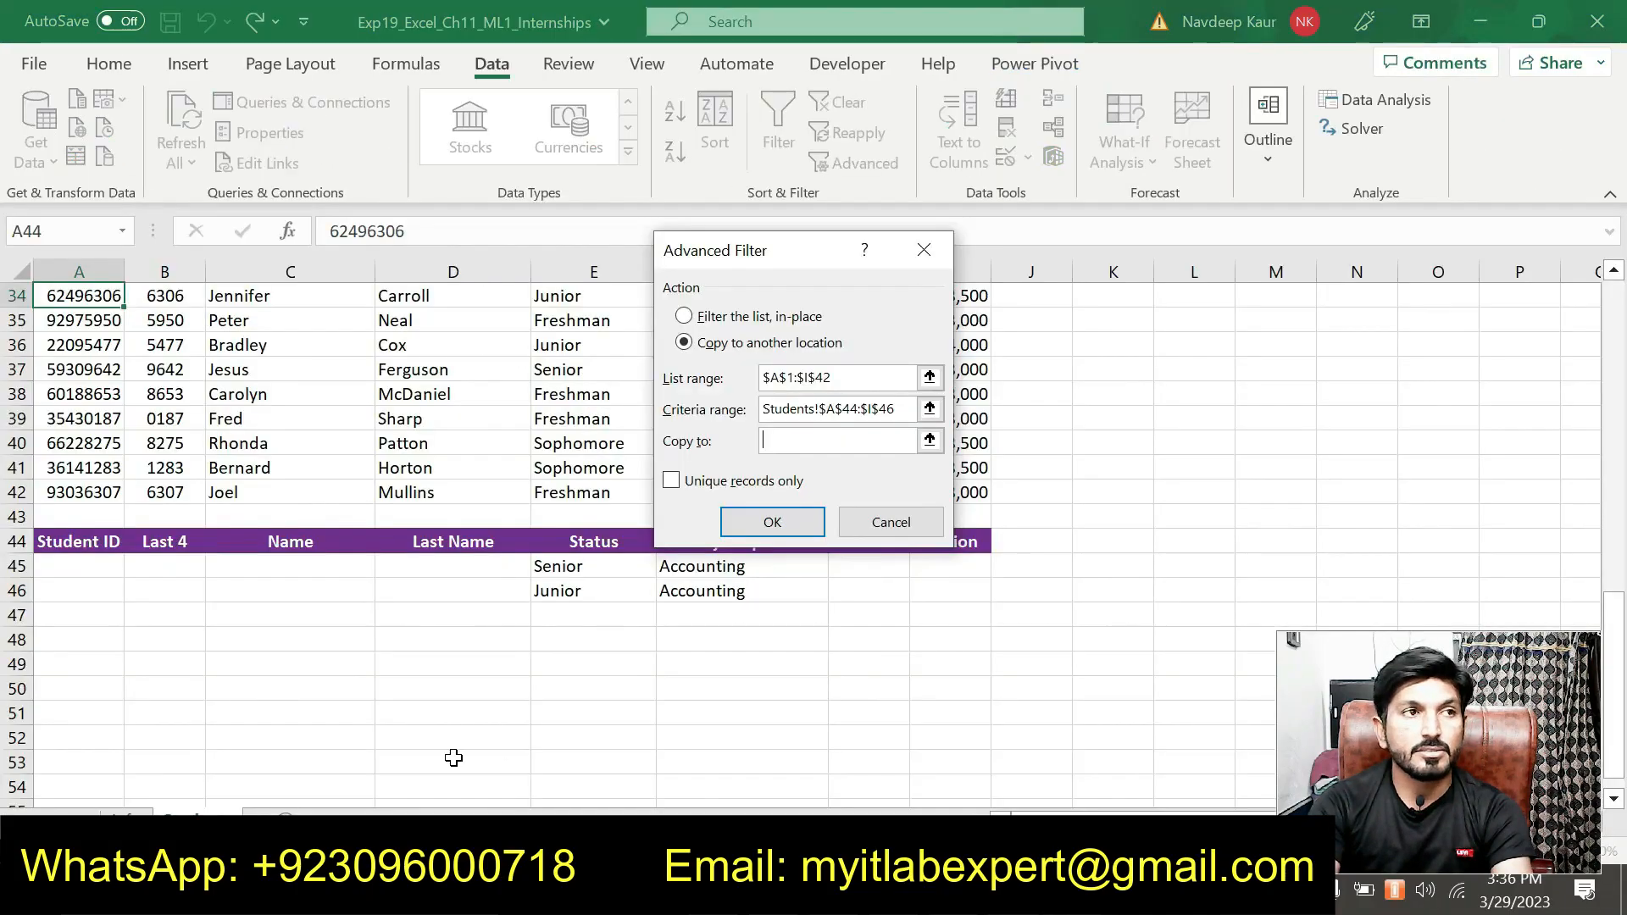
pyautogui.click(59, 637)
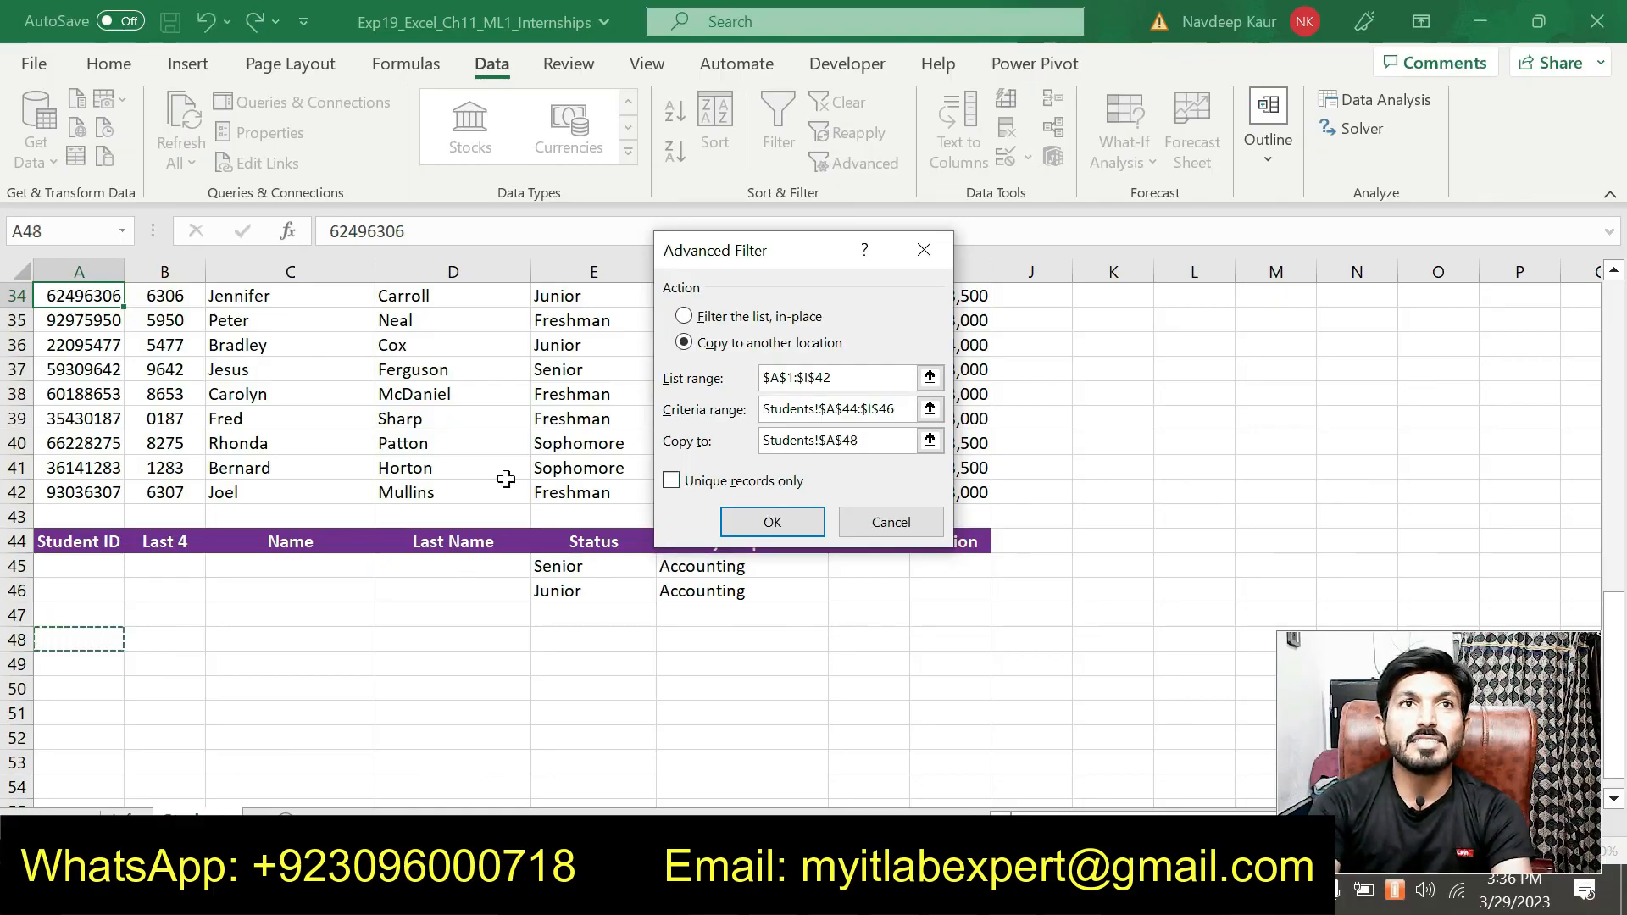
# Step: Check the filter ranges against the dataset and run the advanced filter to copy the matching records to the output range
pyautogui.scroll(10, 466, 442)
pyautogui.scroll(2, 466, 443)
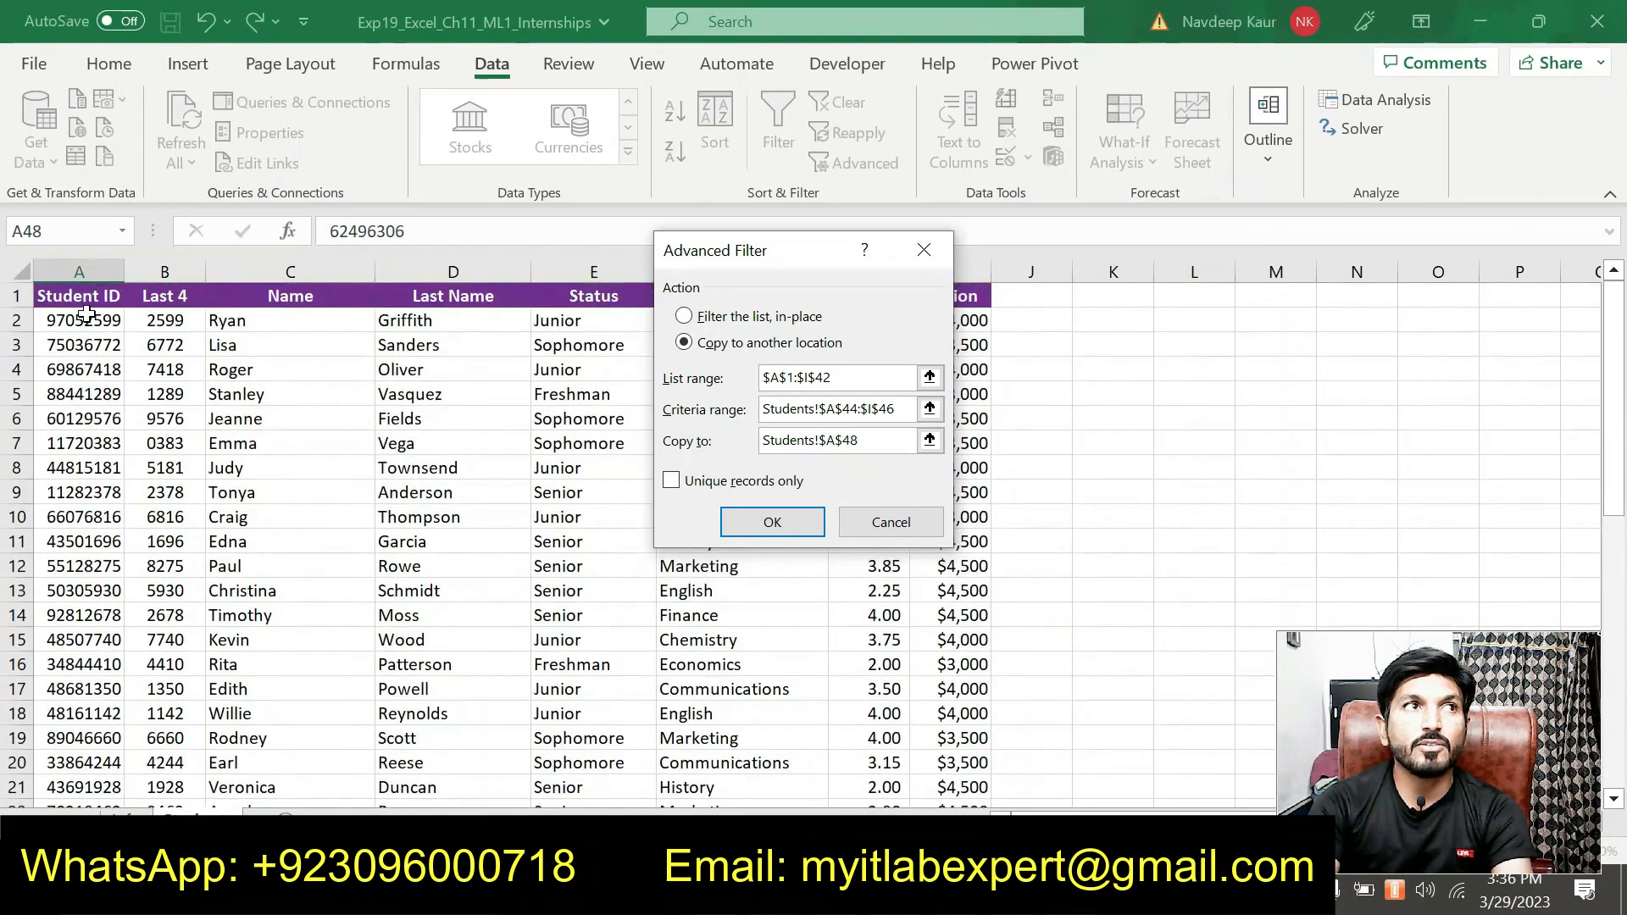
pyautogui.scroll(-5, 955, 716)
pyautogui.scroll(-4, 955, 716)
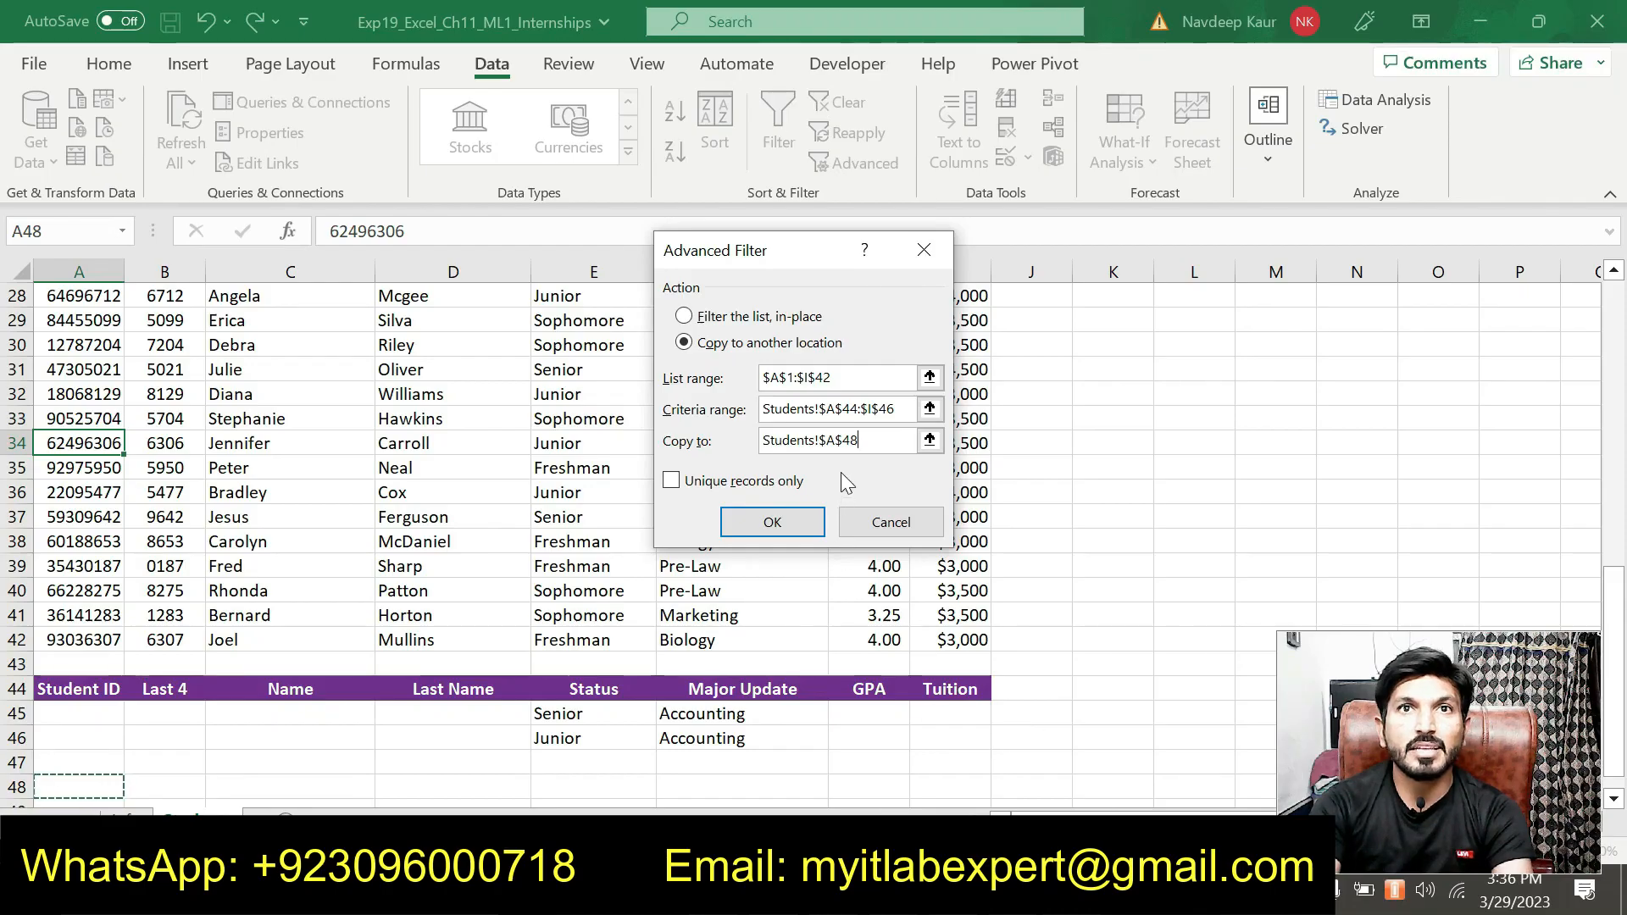
pyautogui.click(771, 522)
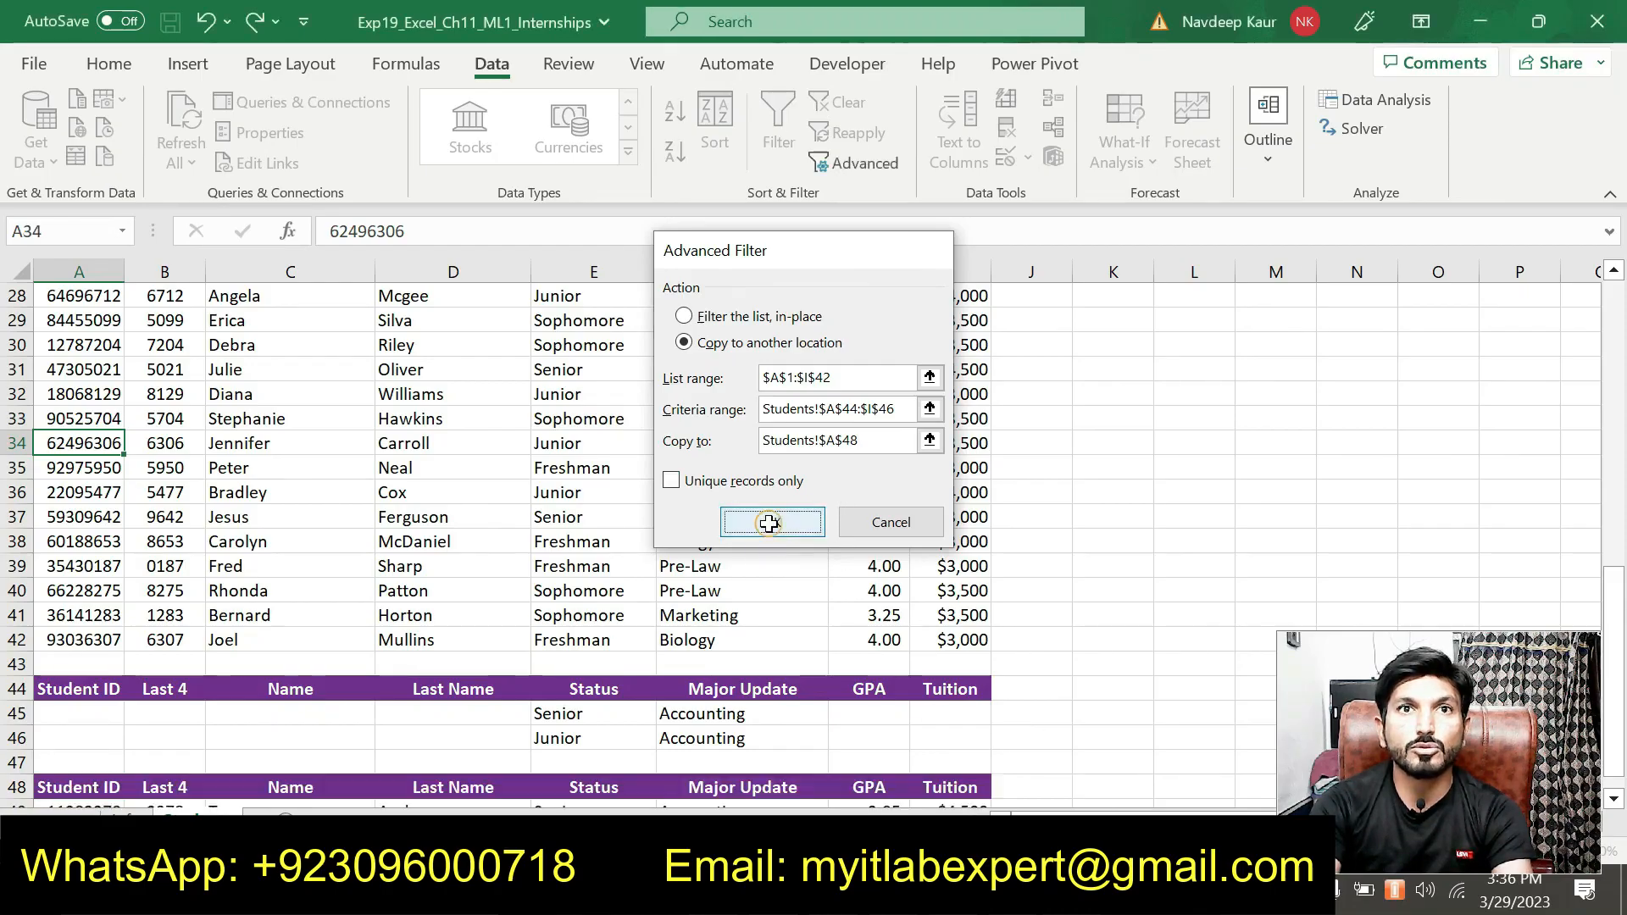
pyautogui.scroll(-2, 866, 604)
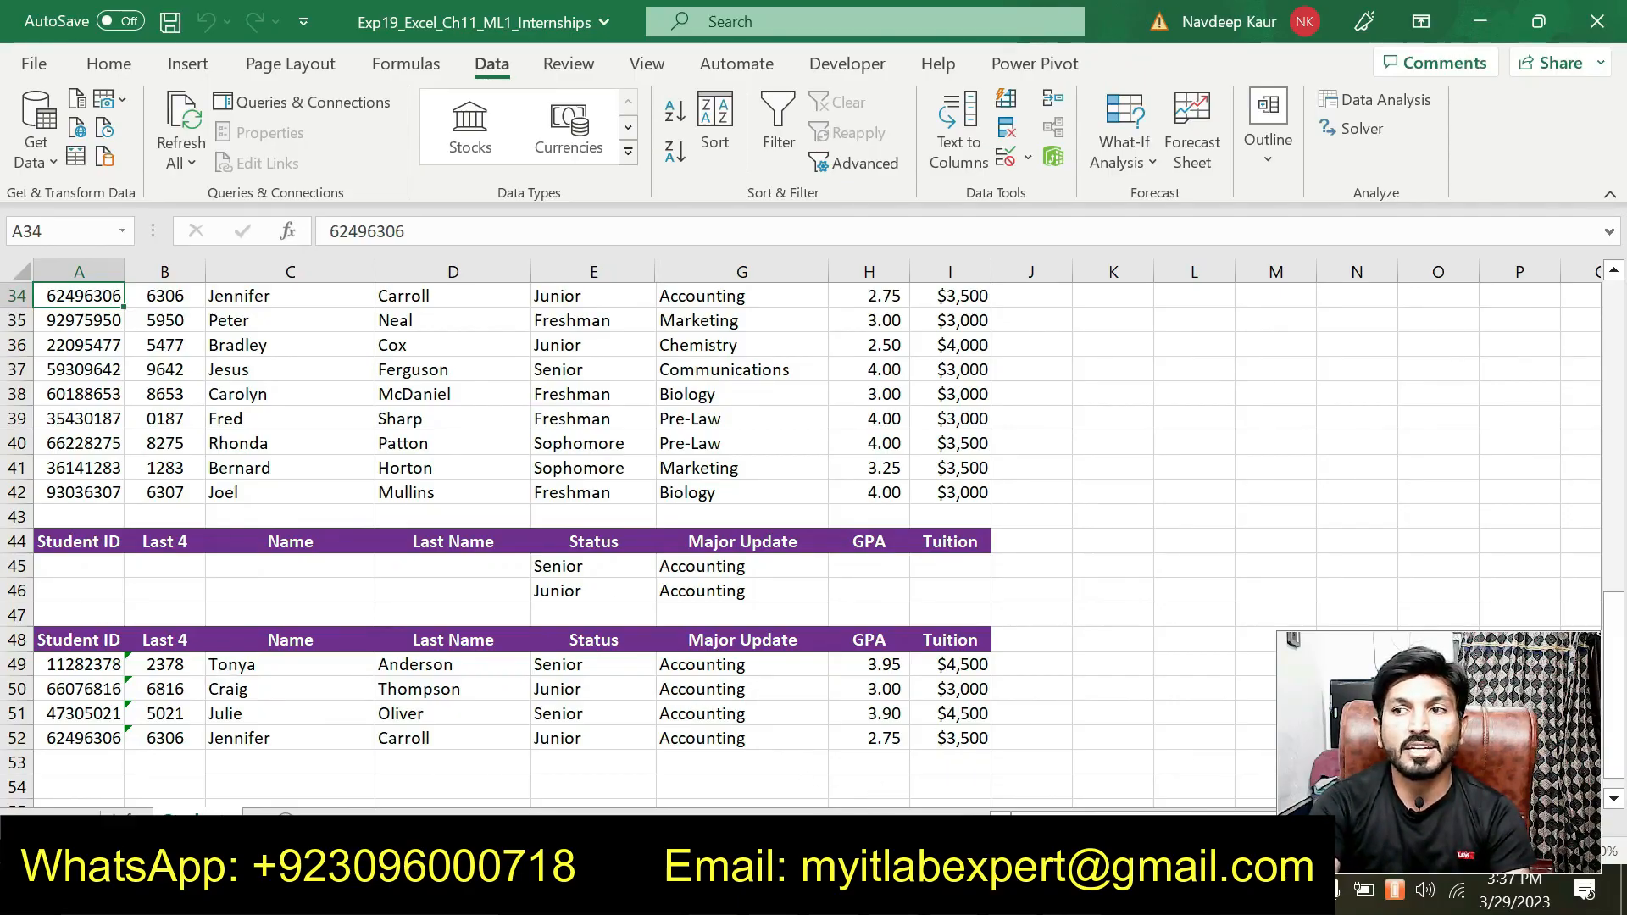
# Step: Switch to the Word instructions and remove the turquoise highlight from step 8's output range and advanced filter paragraph
pyautogui.click(1015, 891)
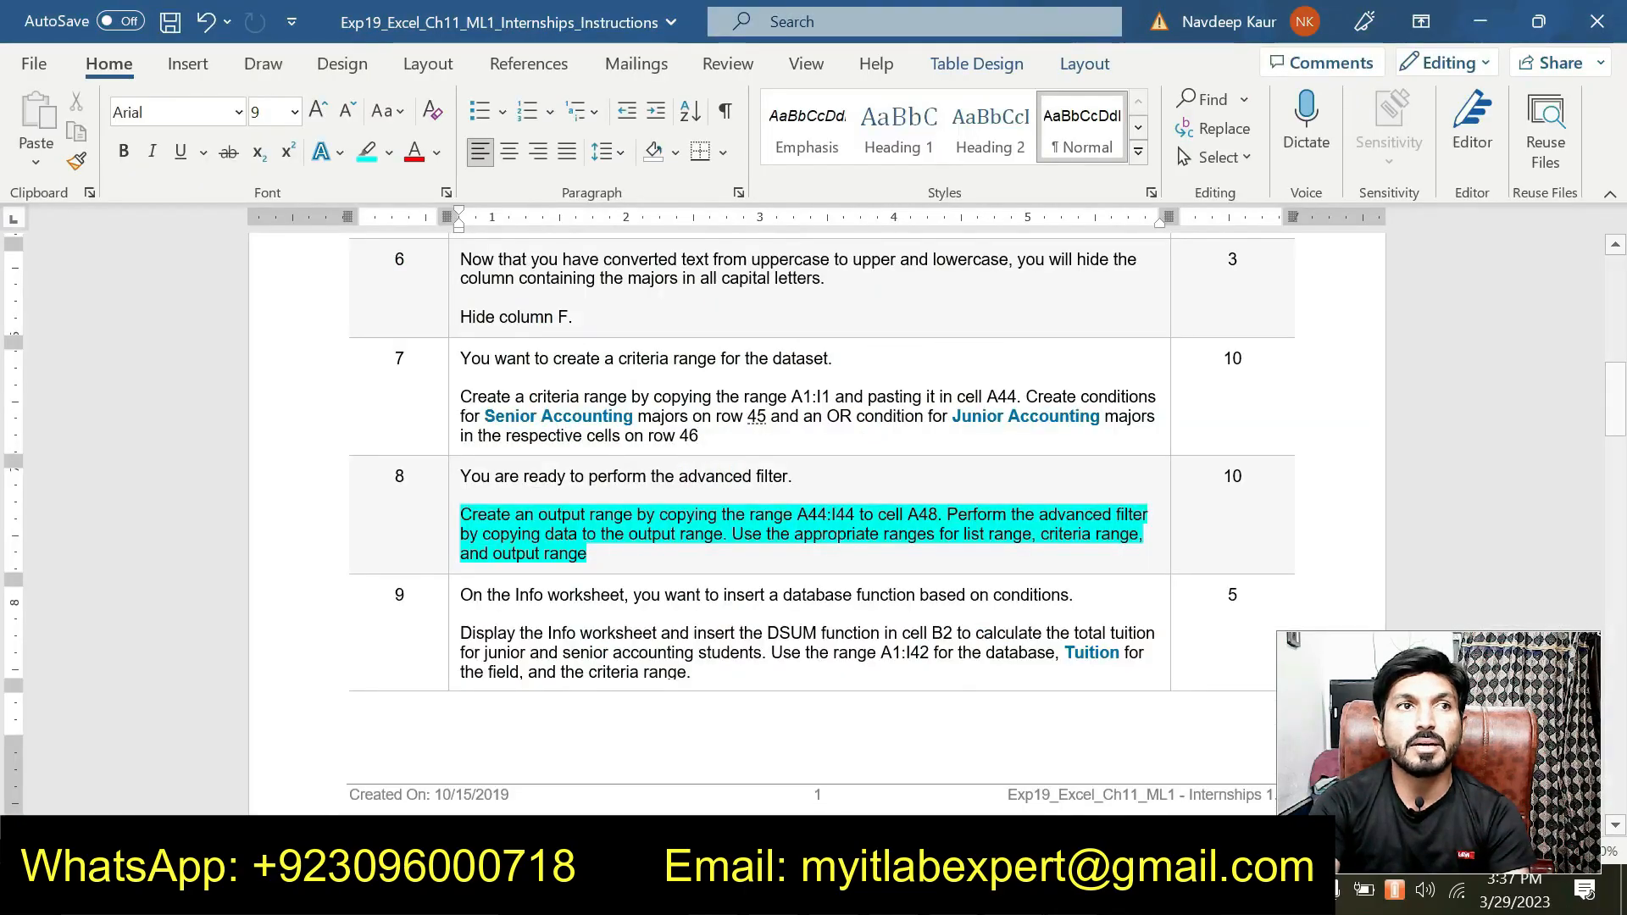
pyautogui.moveTo(612, 556); pyautogui.dragTo(461, 514)
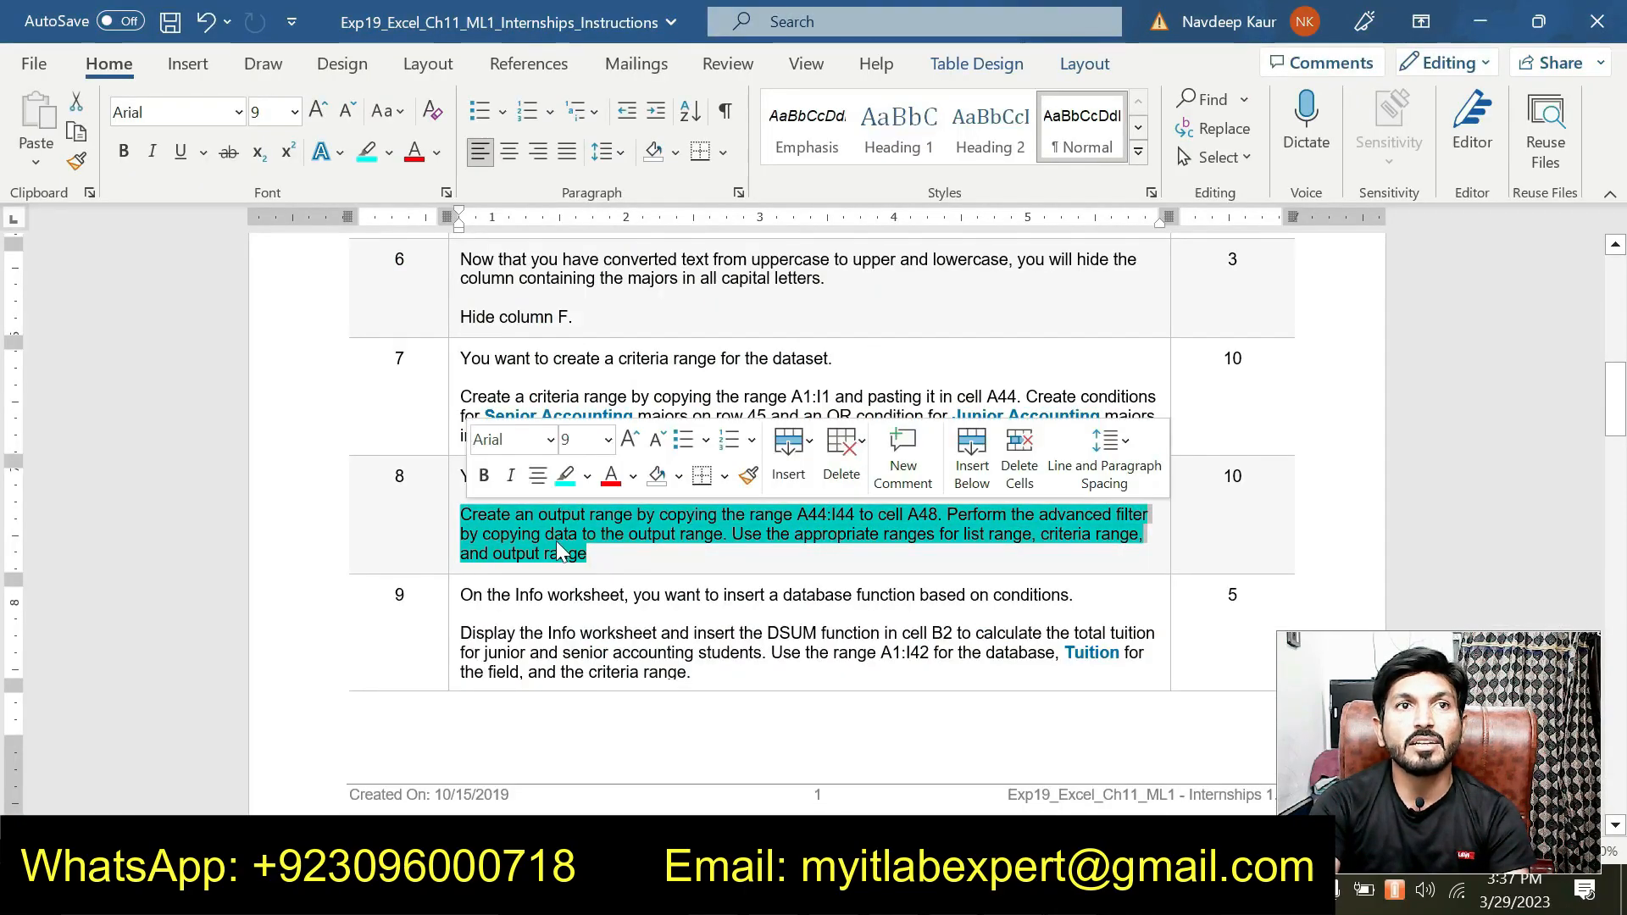
pyautogui.click(565, 478)
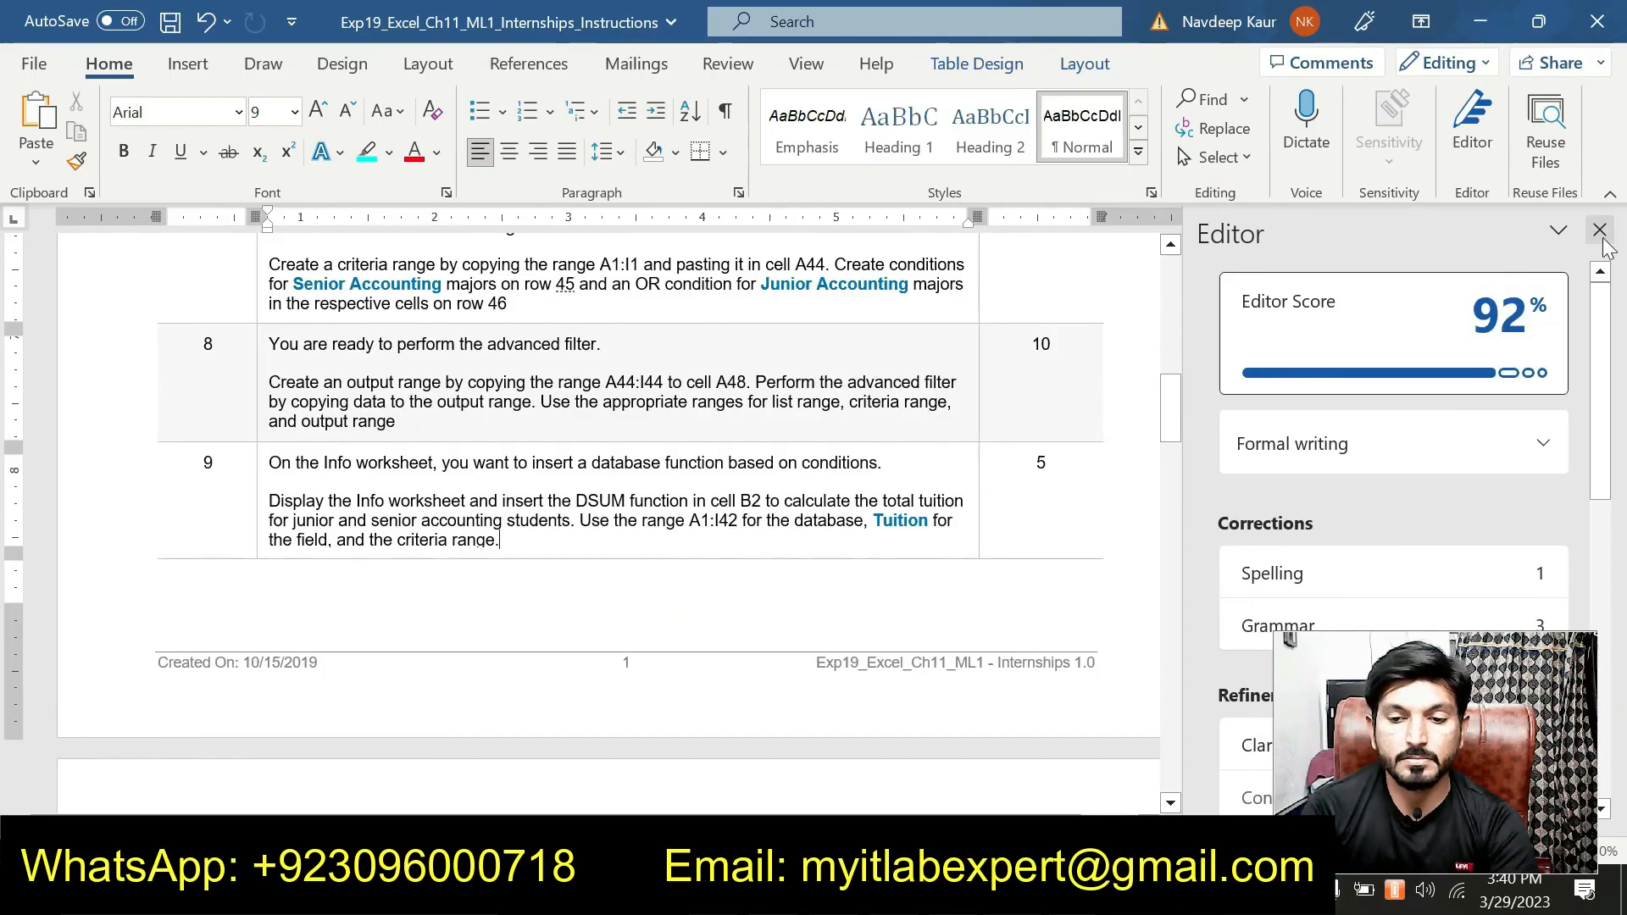
# Step: Close the Editor pane and highlight step 9's DSUM function paragraph in turquoise
pyautogui.click(1594, 233)
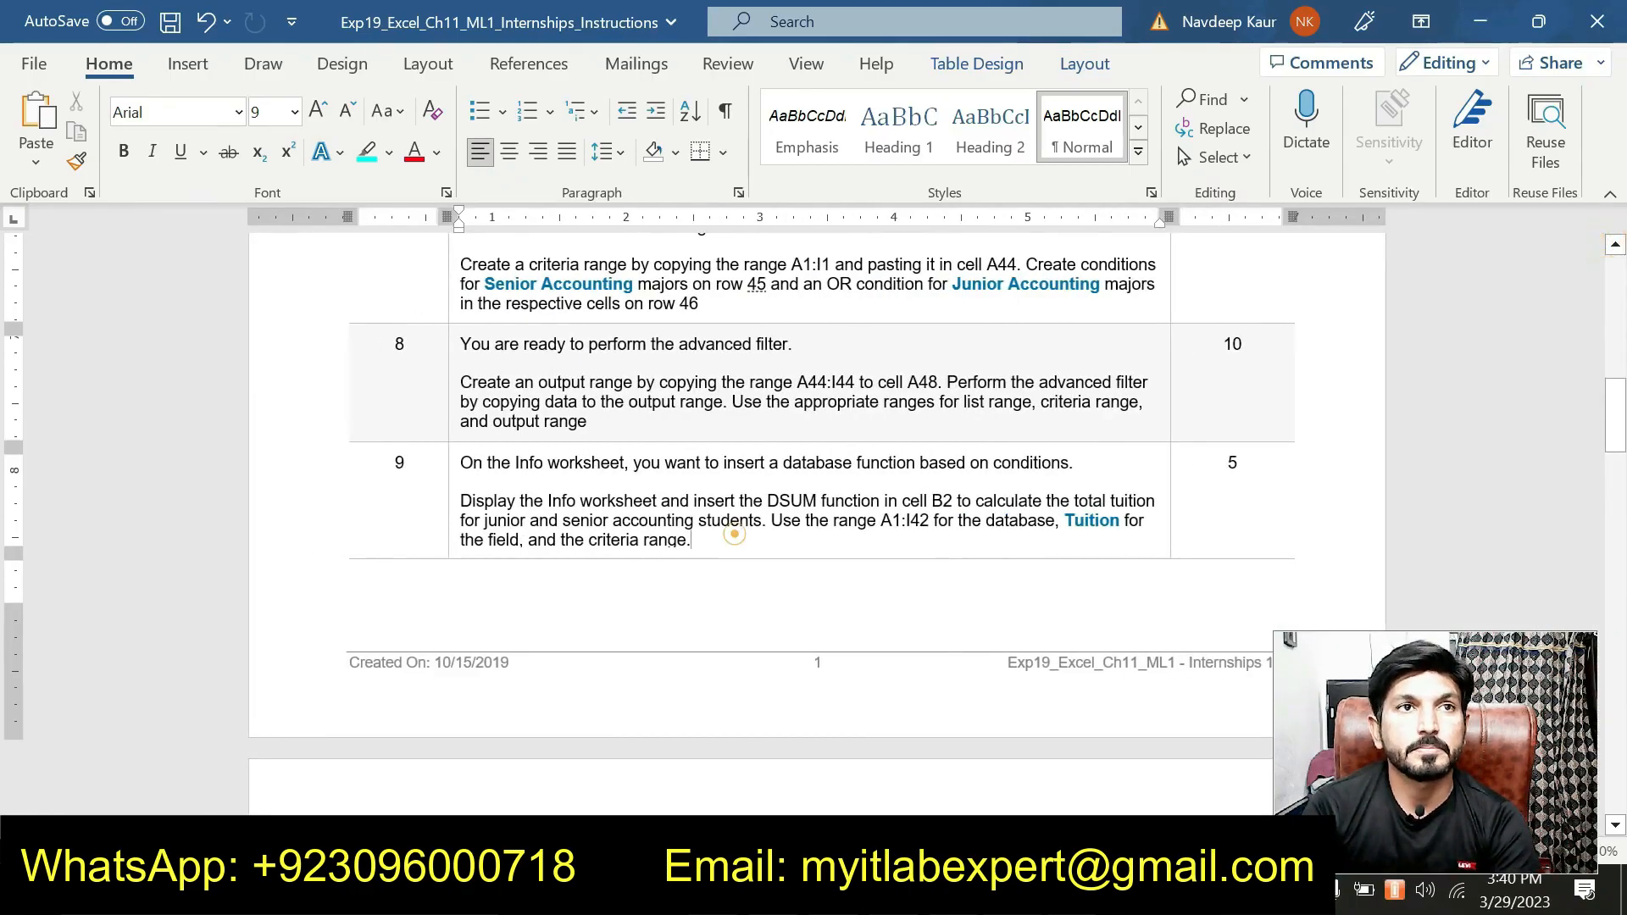
pyautogui.moveTo(734, 534); pyautogui.dragTo(460, 501)
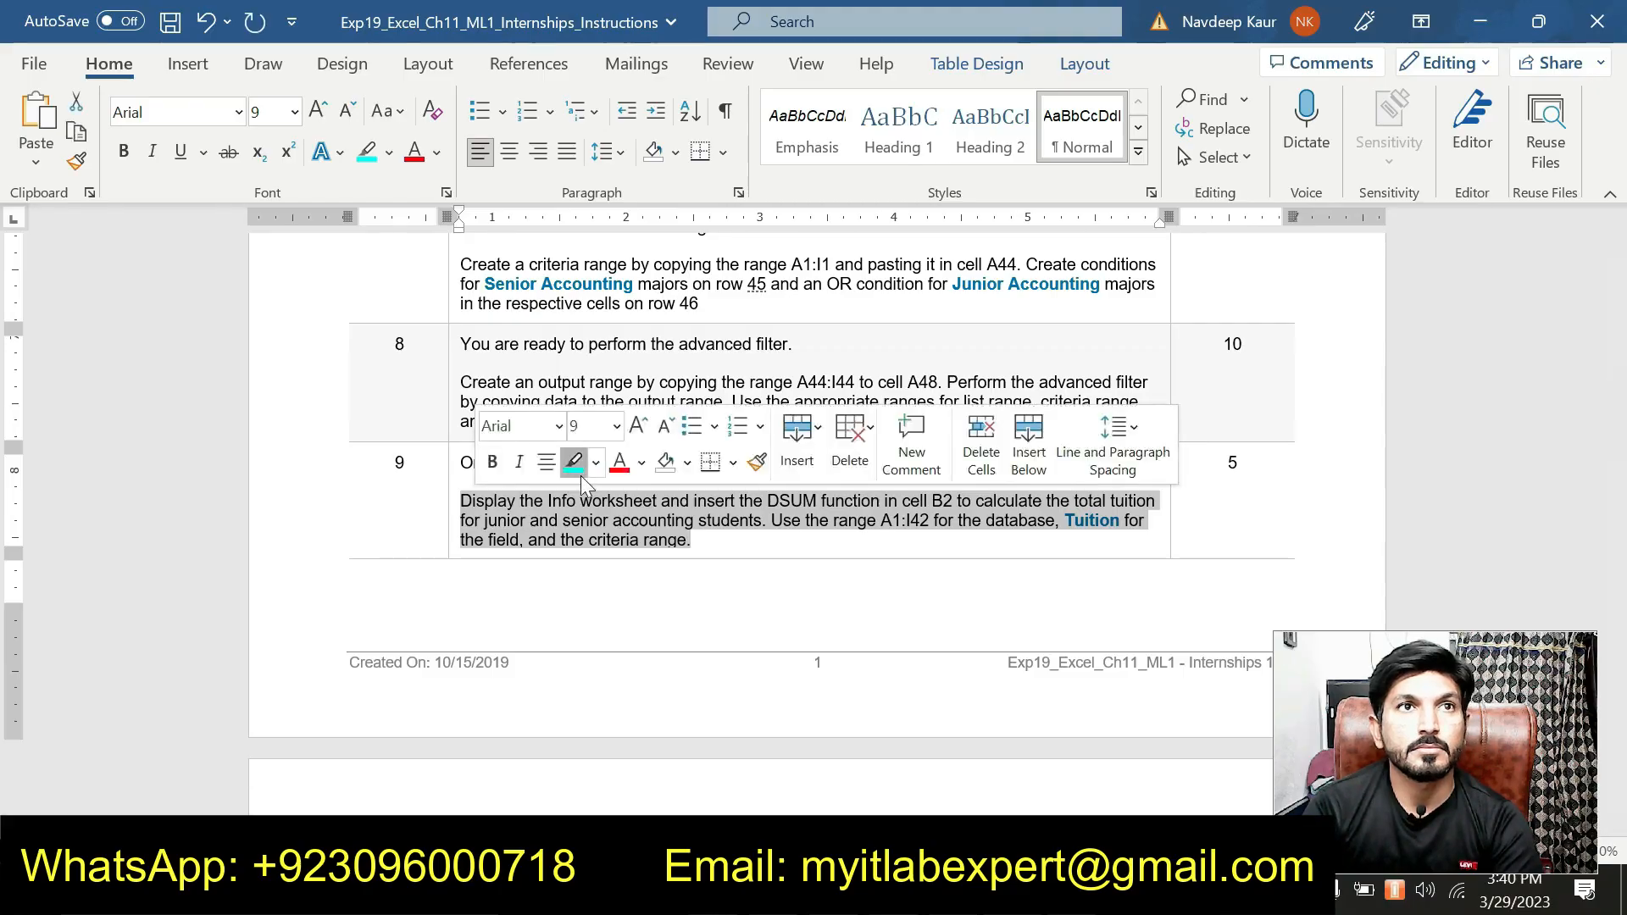
pyautogui.click(576, 466)
pyautogui.click(635, 559)
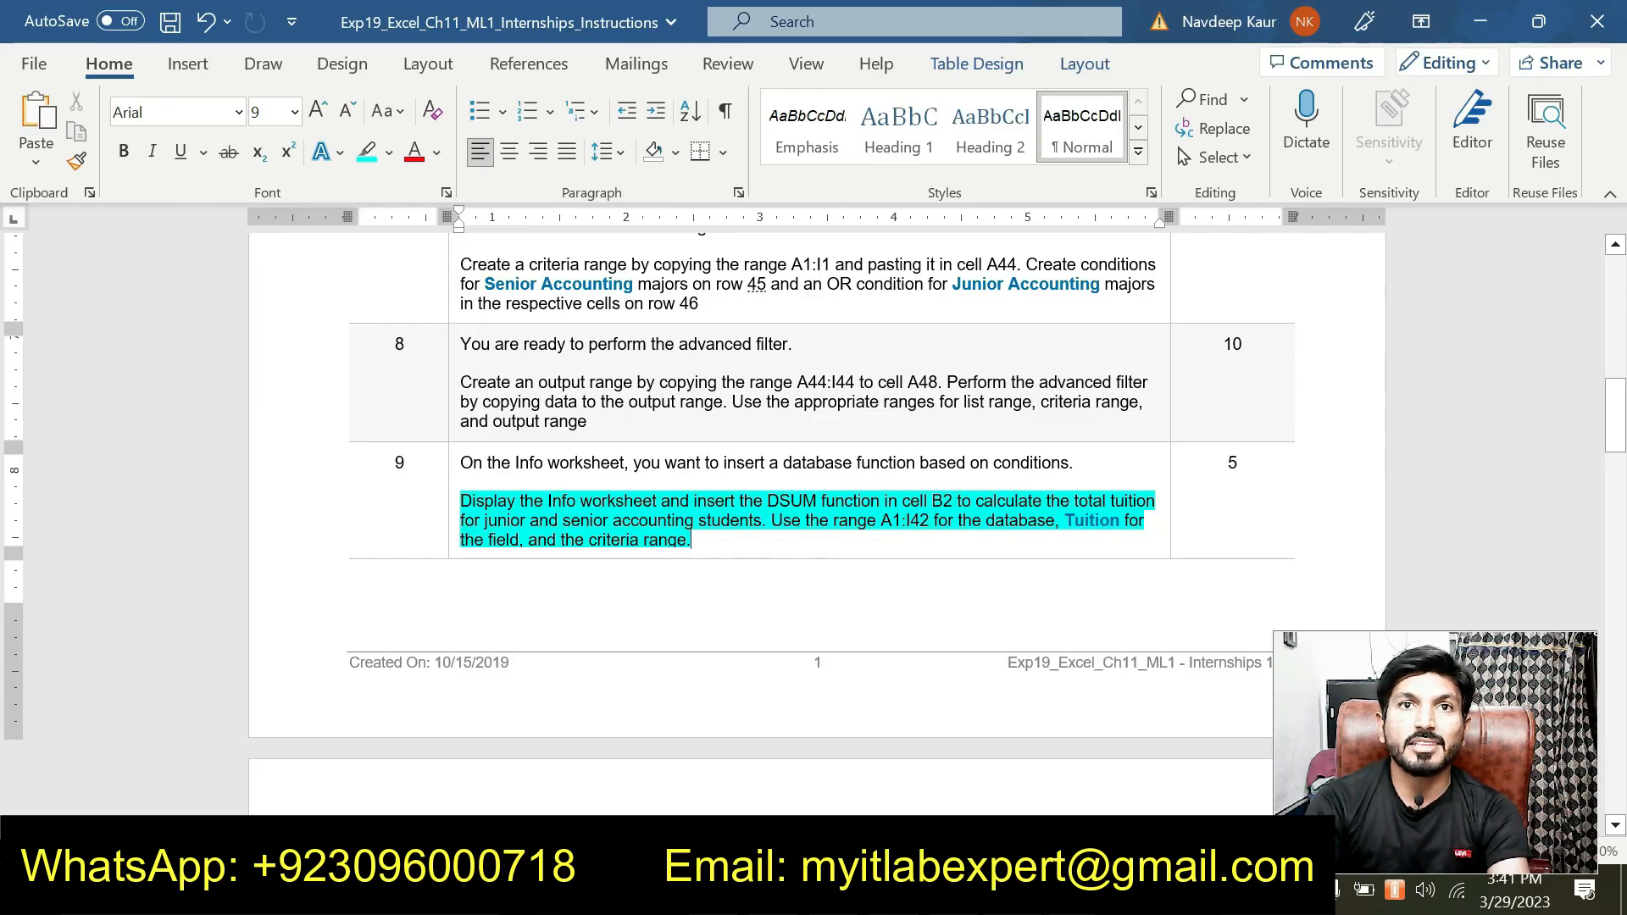
# Step: Review step 9's database range, Tuition field and criteria range, close the Editor pane and return to the Excel workbook
pyautogui.doubleClick(903, 520)
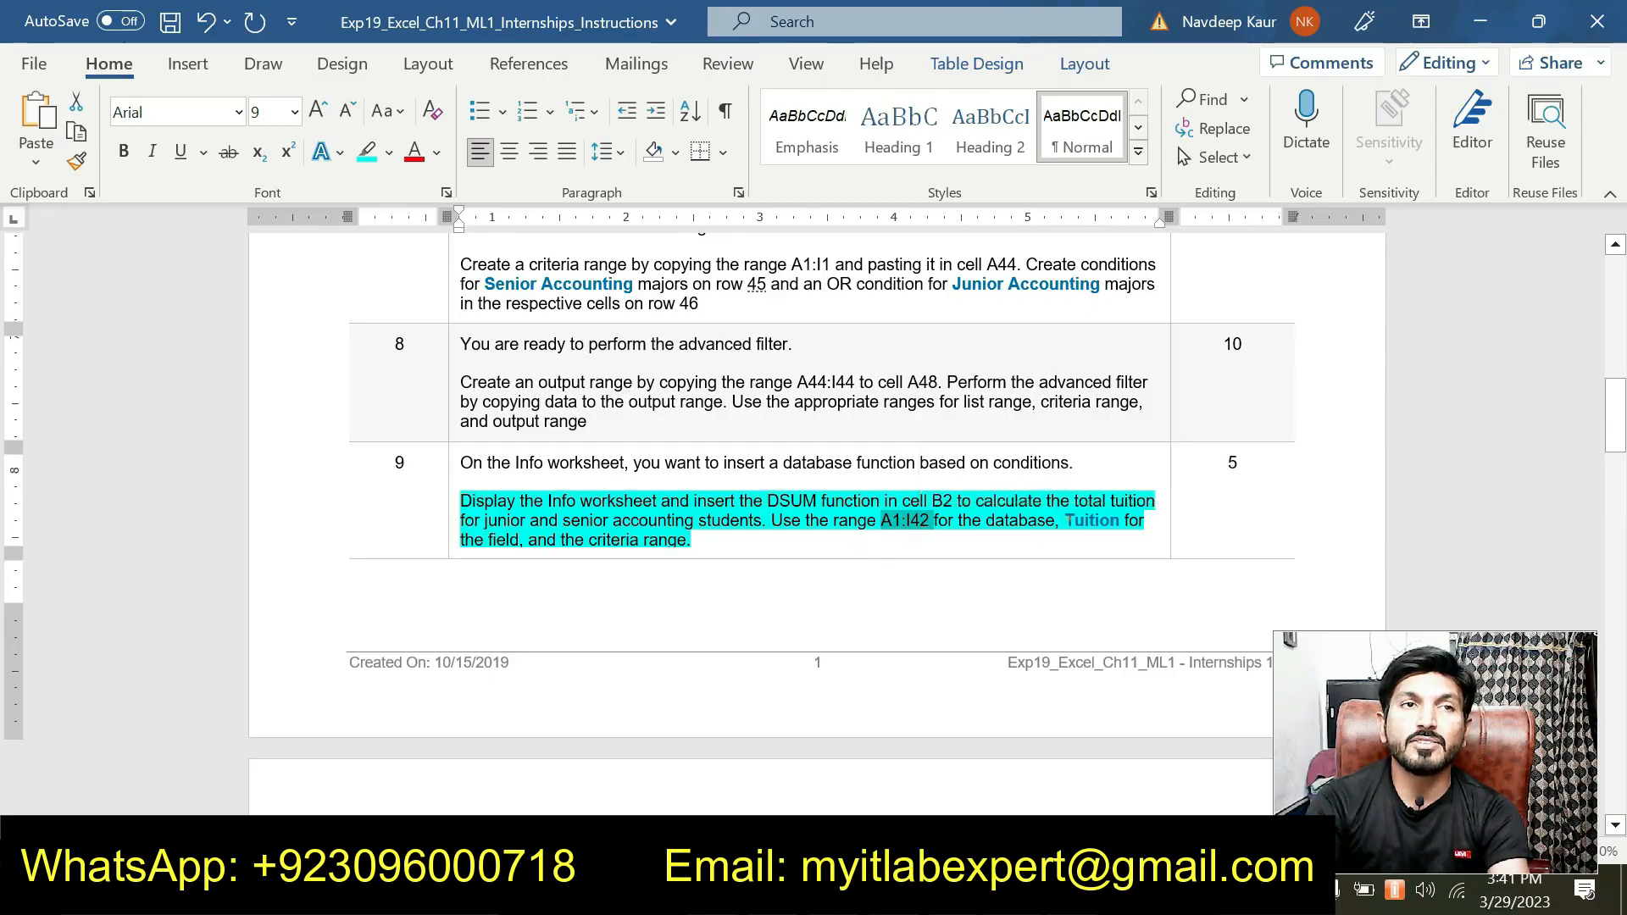
pyautogui.click(1074, 520)
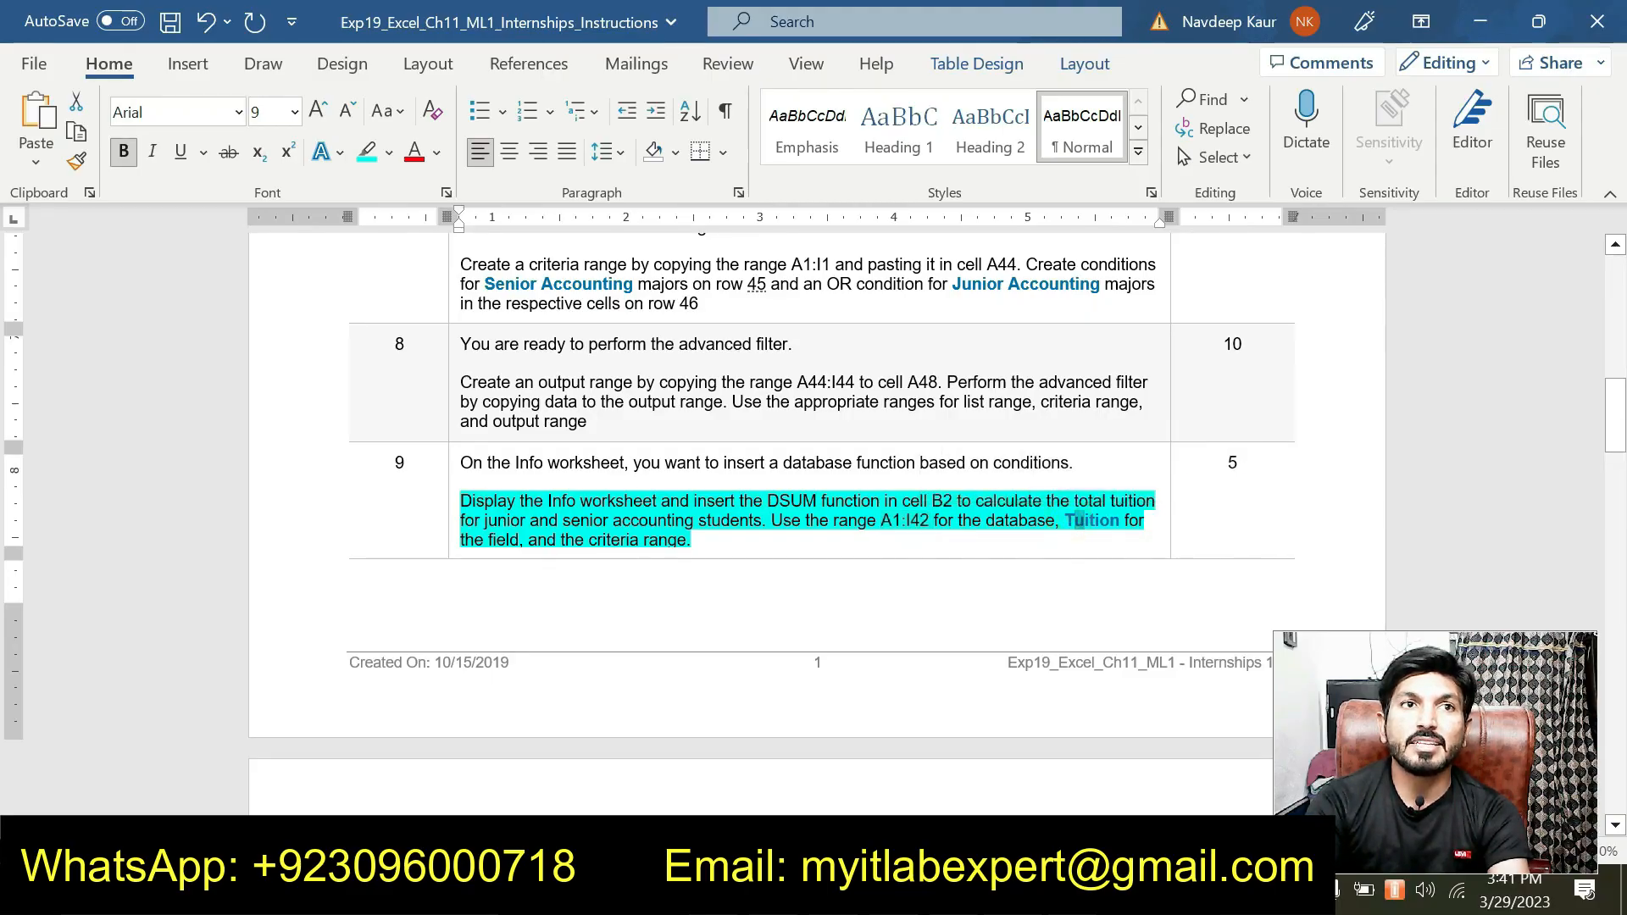
pyautogui.click(712, 540)
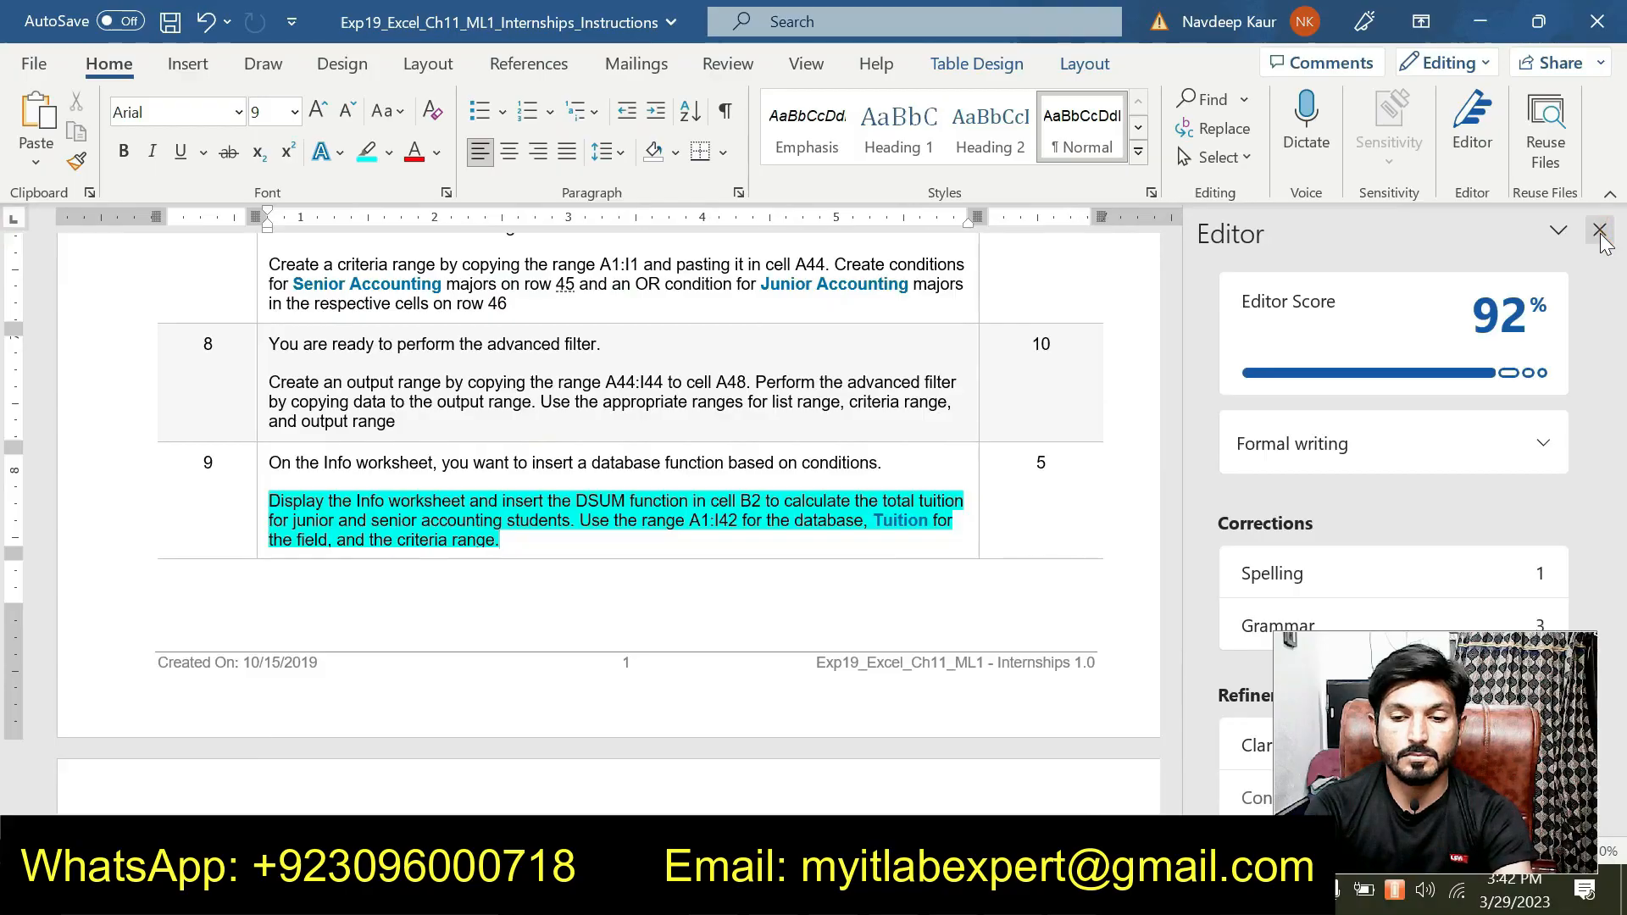
pyautogui.click(1600, 232)
pyautogui.click(739, 890)
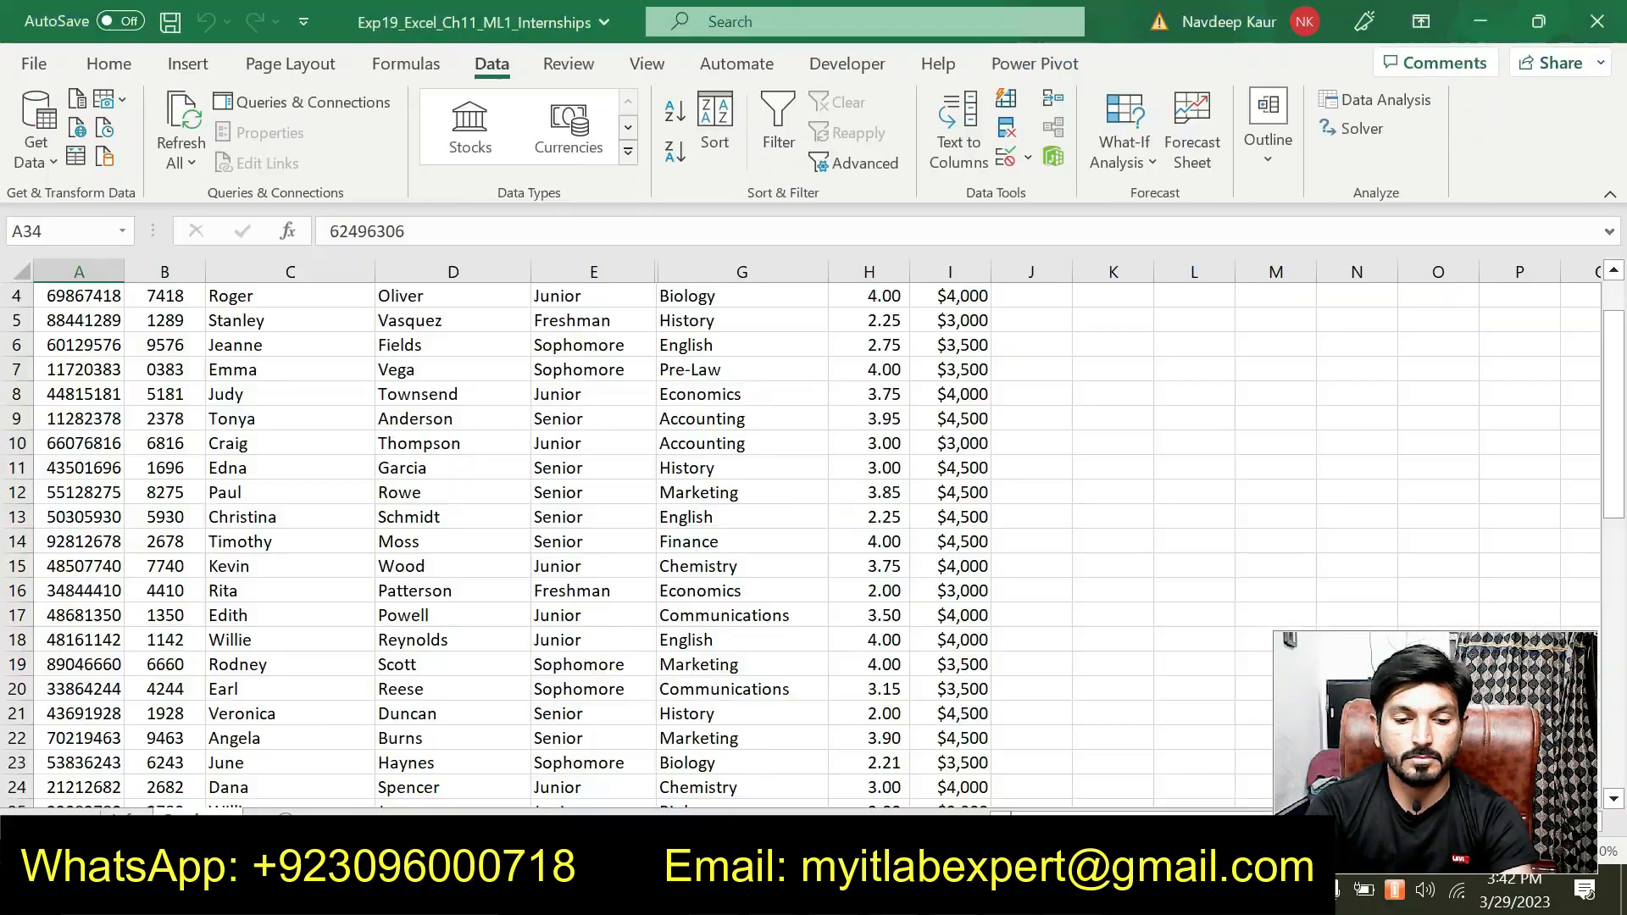
# Step: Start a DSUM function in cell B2 of the Info worksheet and open its function arguments
pyautogui.click(127, 816)
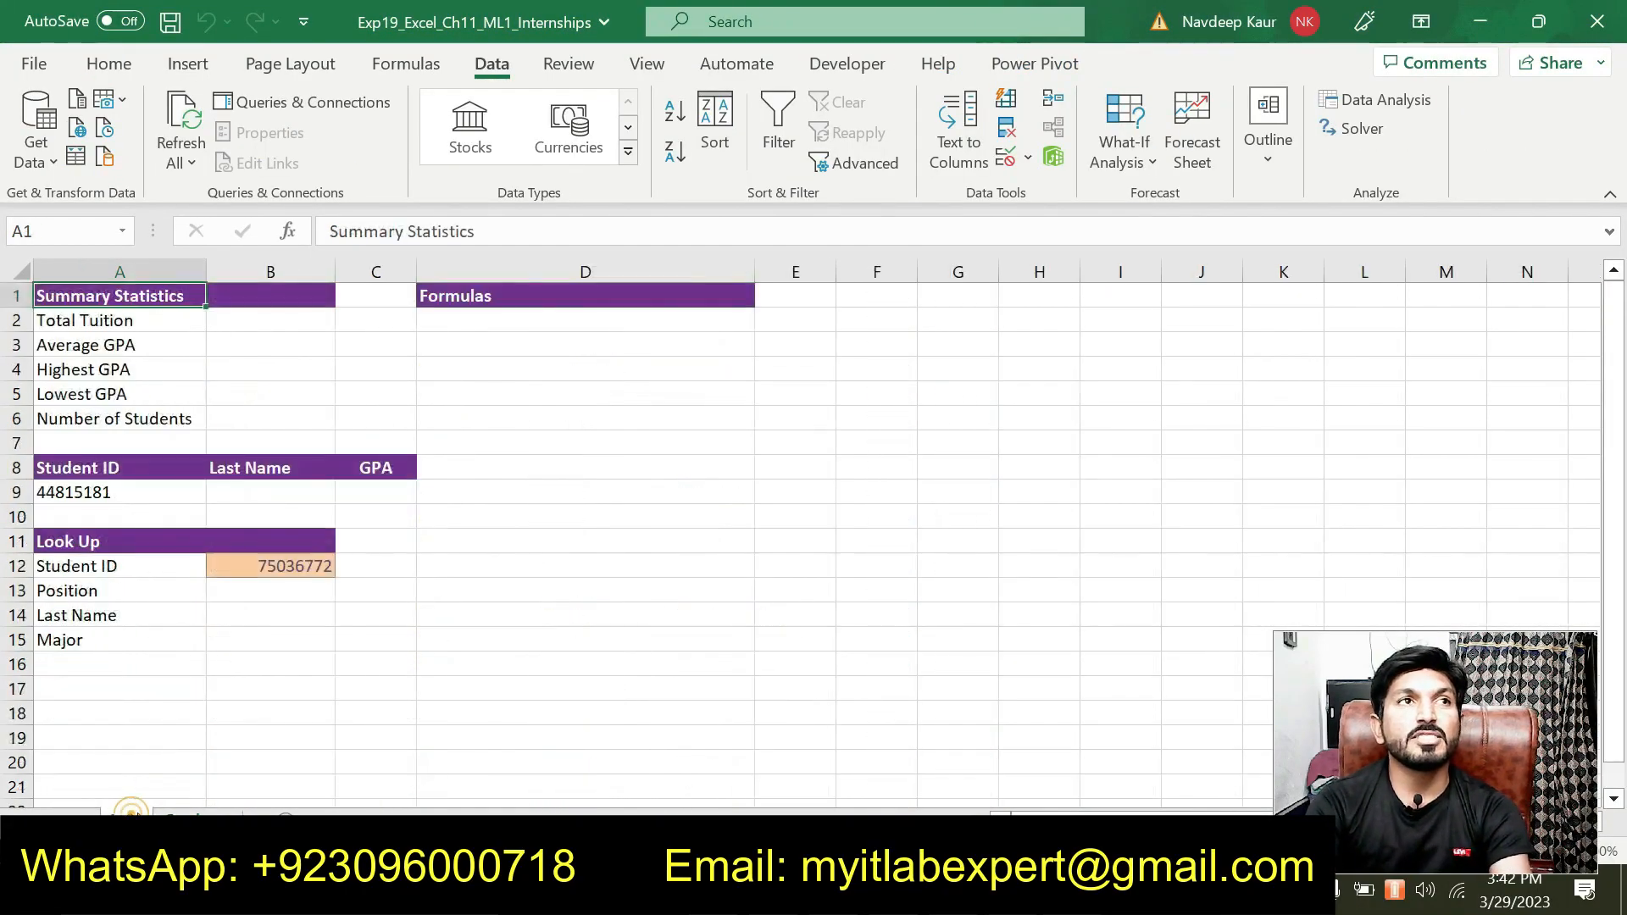
pyautogui.click(252, 320)
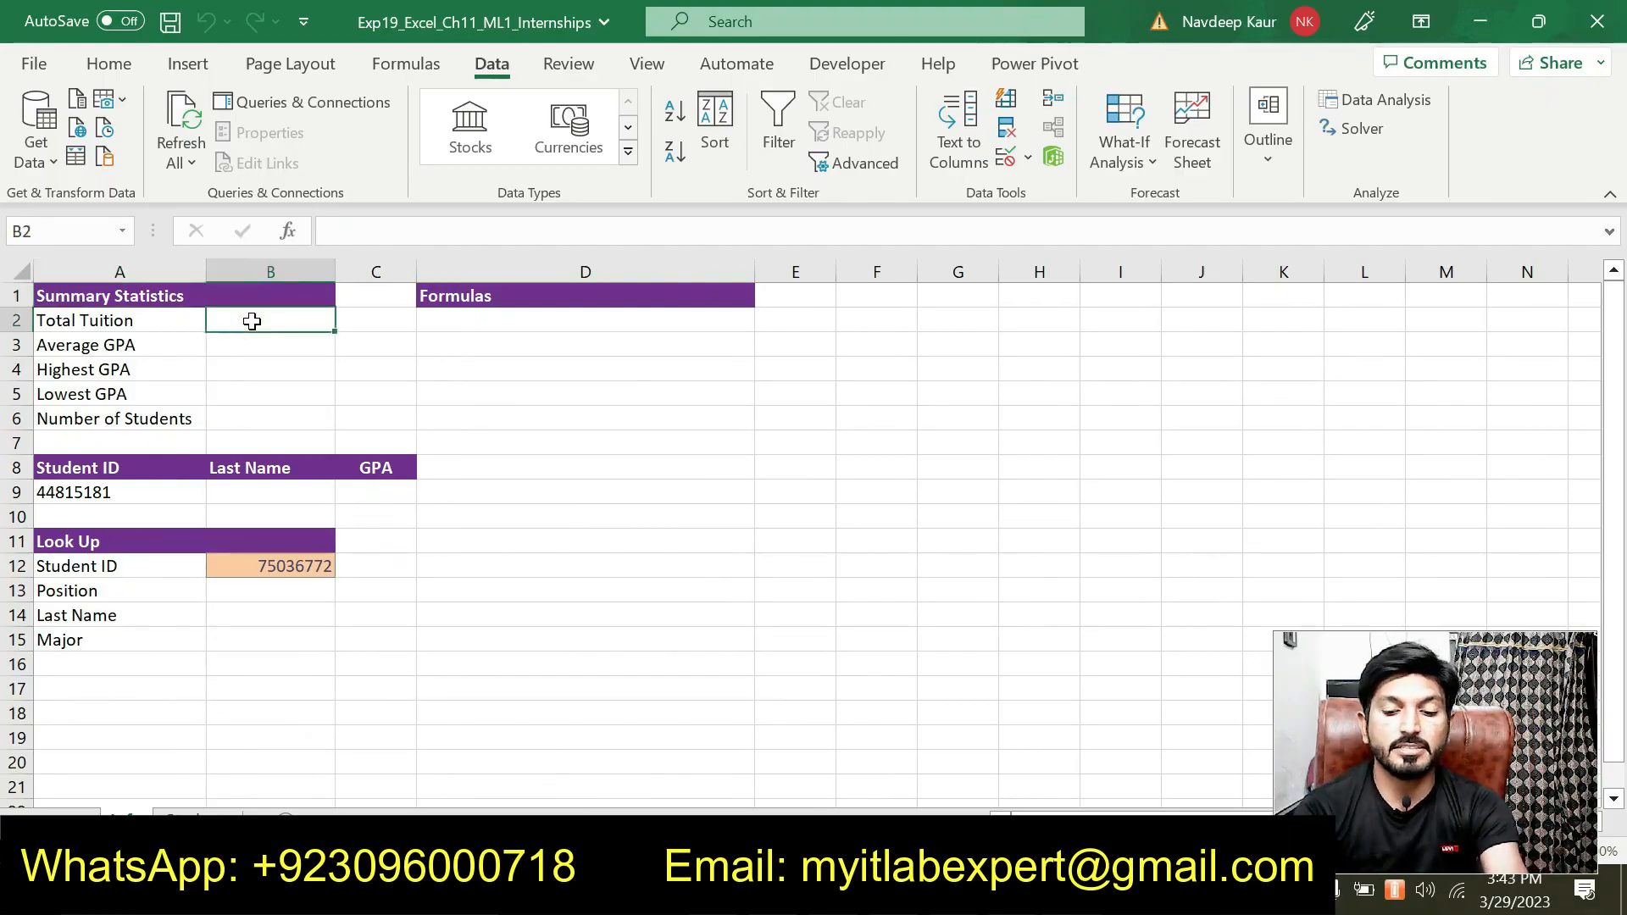
pyautogui.write('=')
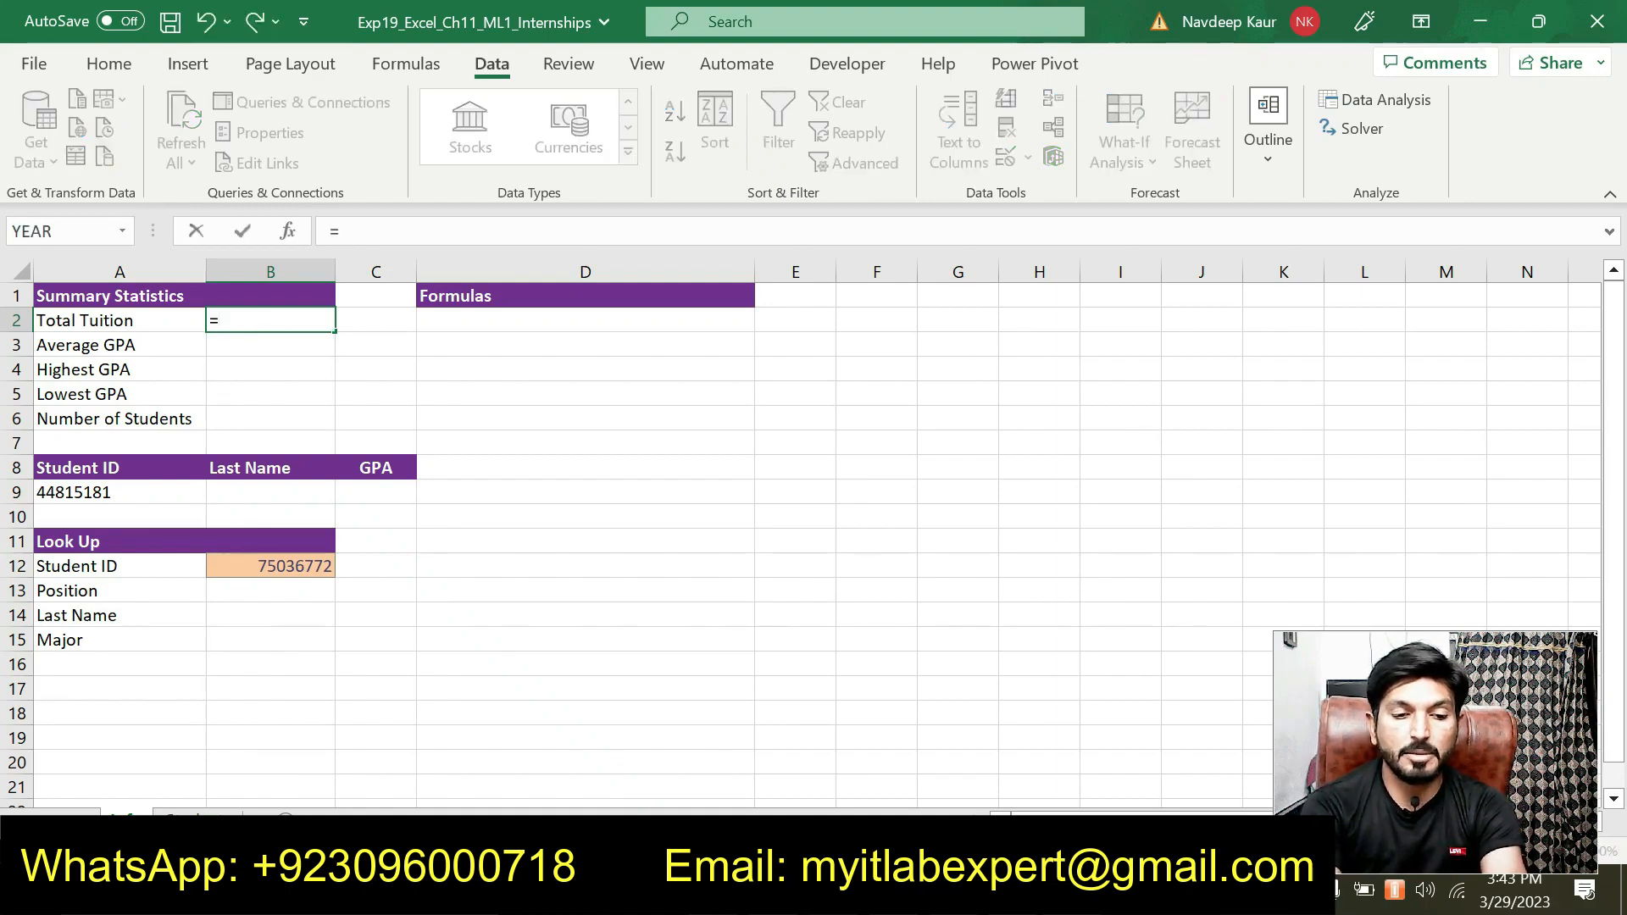
pyautogui.write('ds')
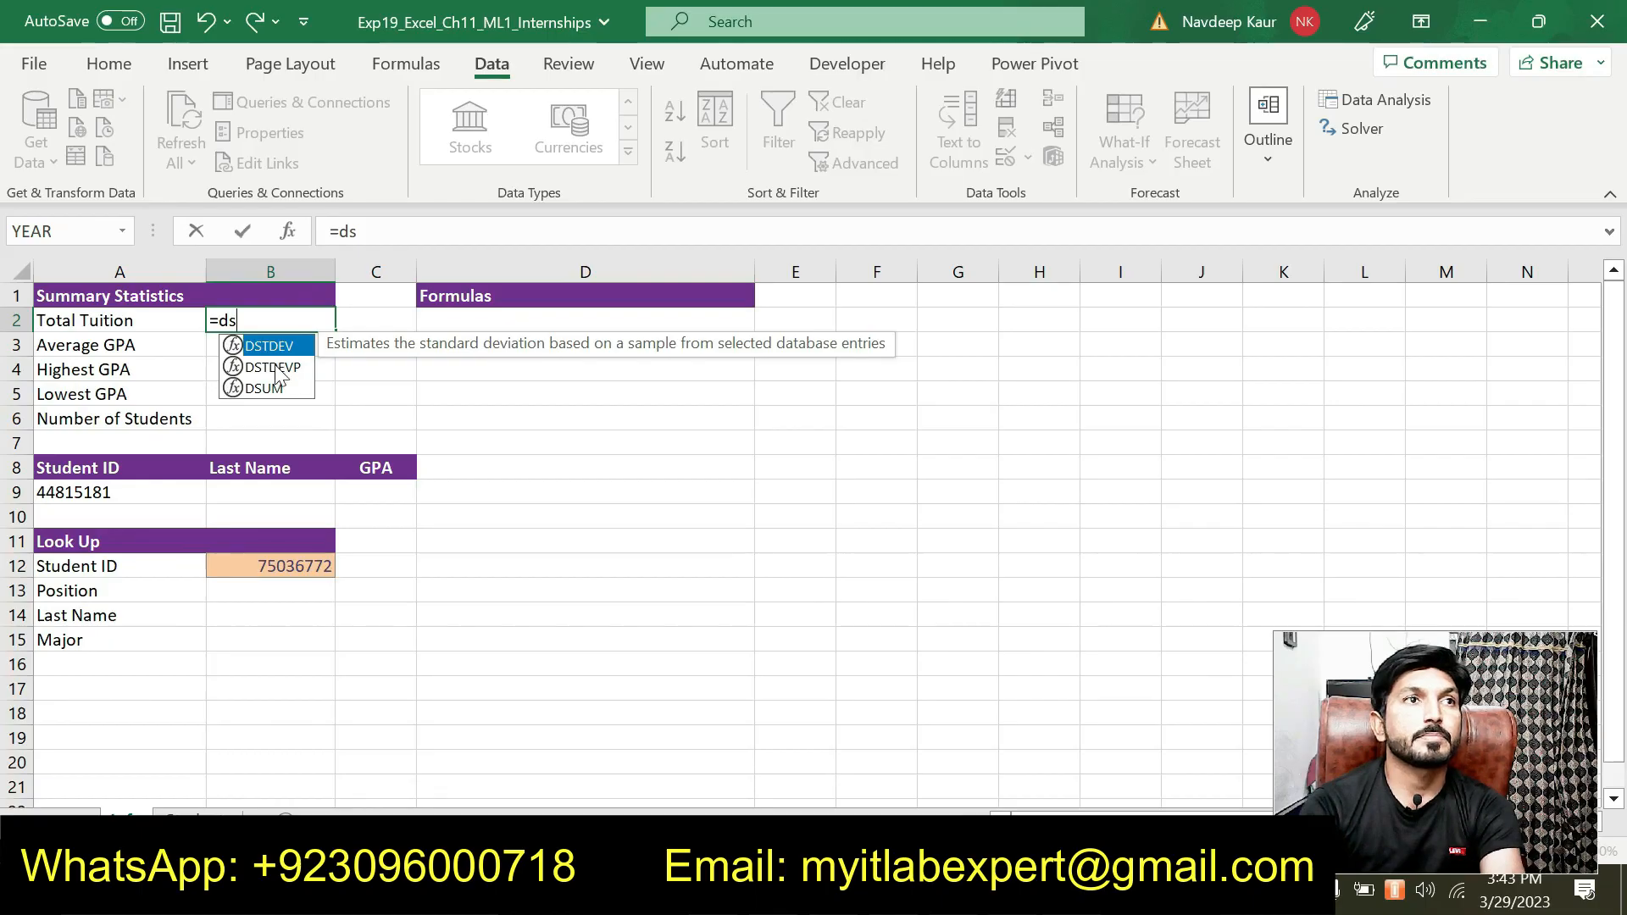
pyautogui.doubleClick(275, 387)
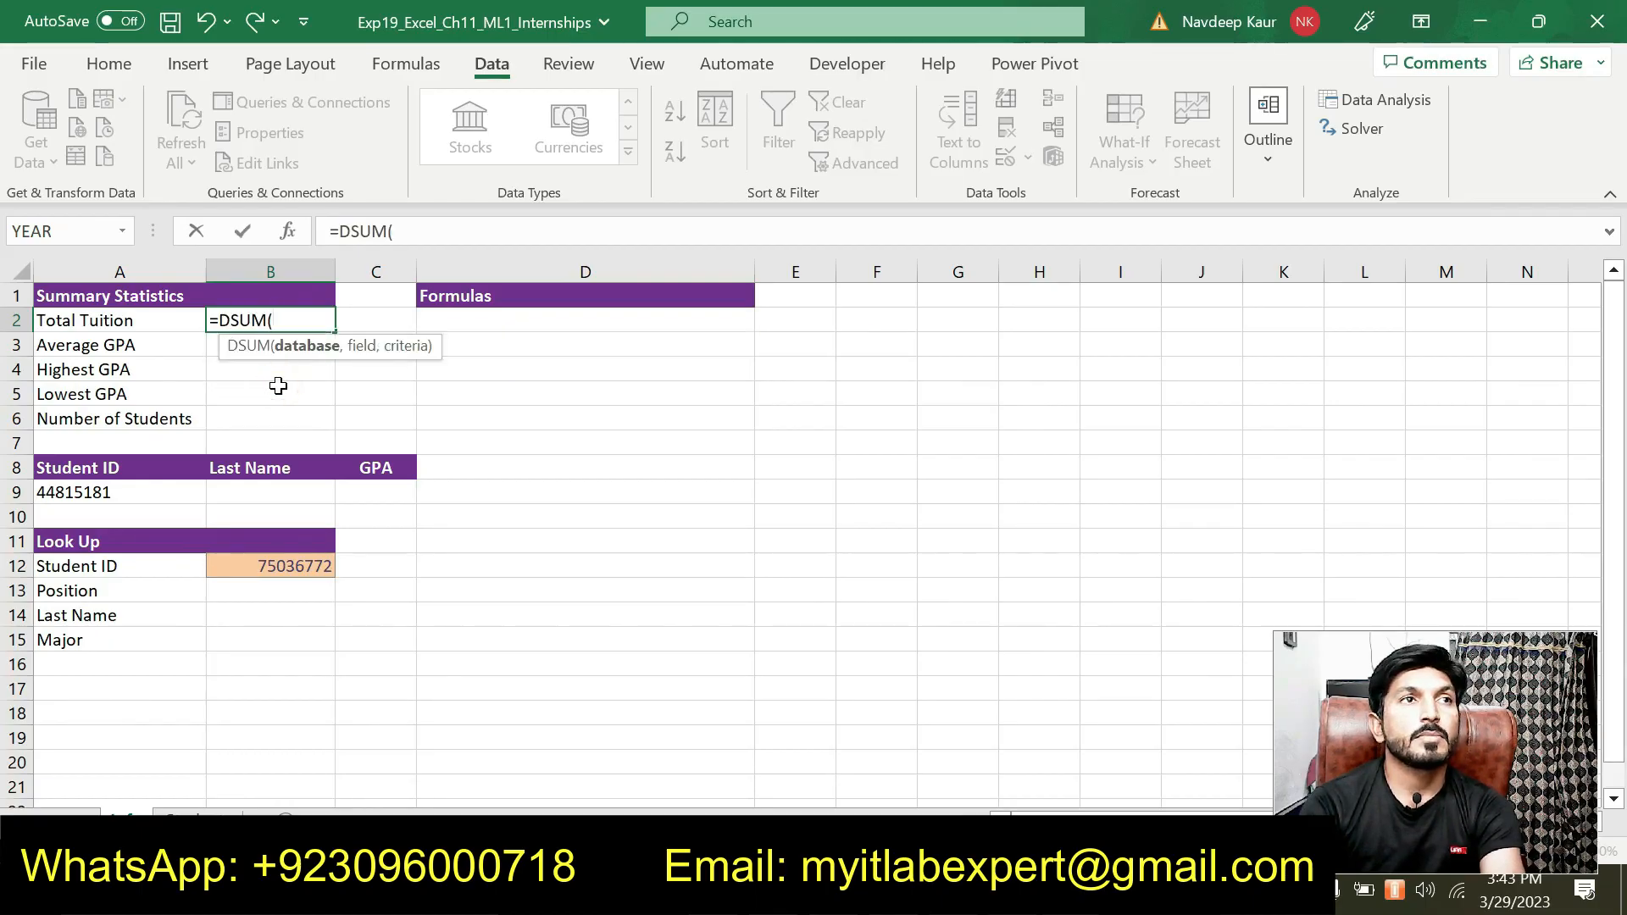
pyautogui.click(288, 232)
pyautogui.moveTo(555, 215); pyautogui.dragTo(689, 202)
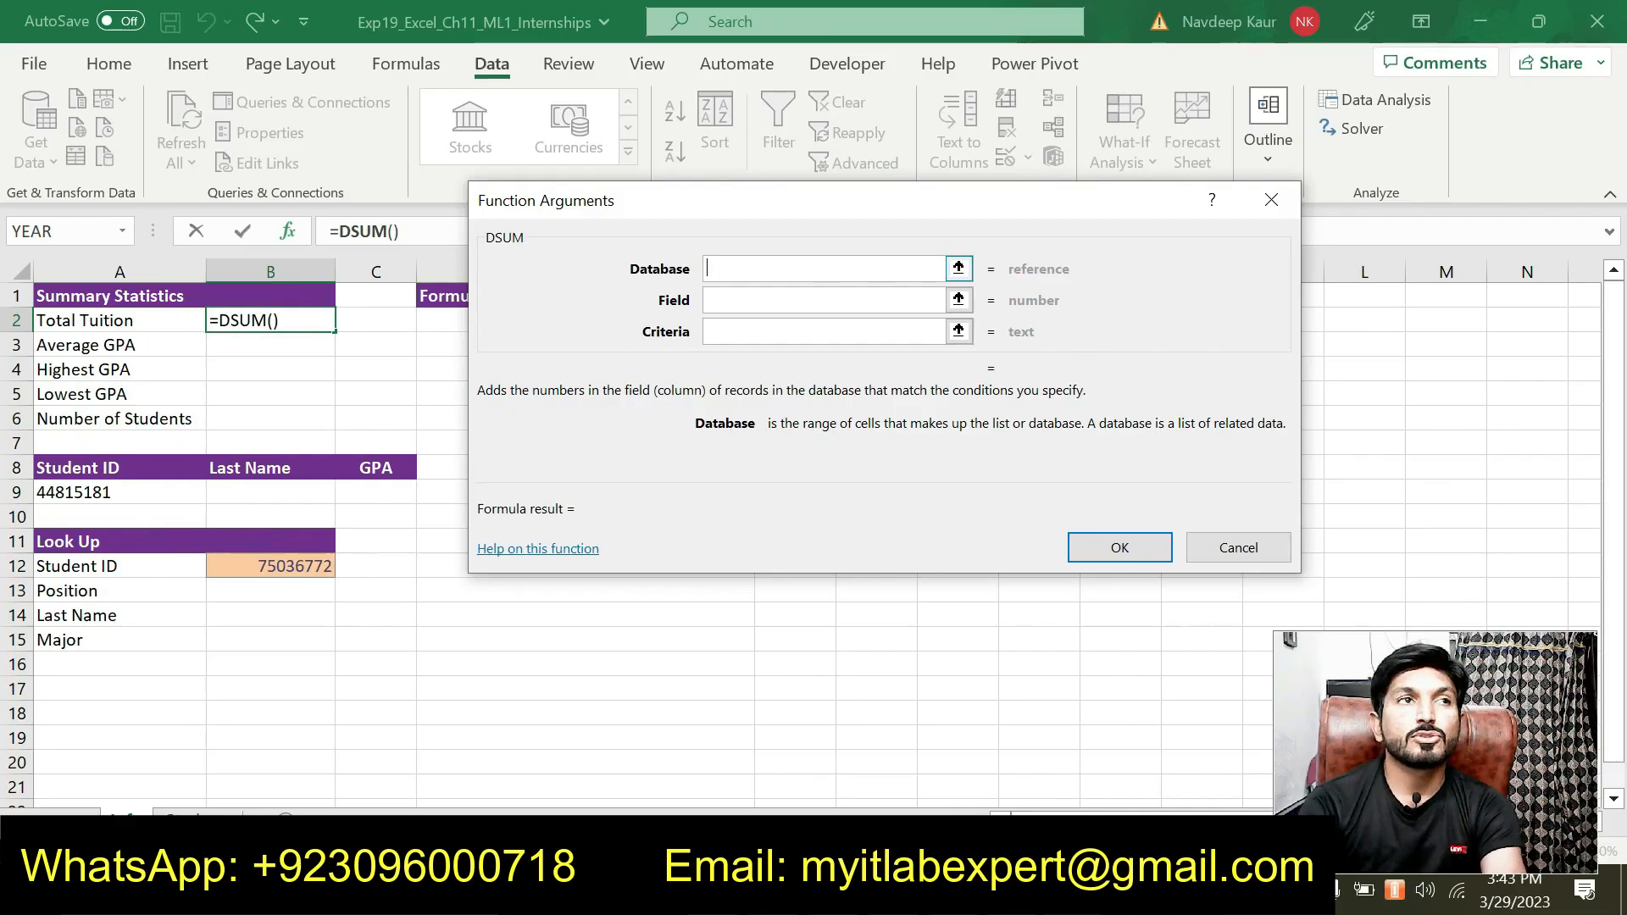
# Step: Select range A1:I42 on the Students worksheet as the DSUM database, checking step 9's instructions in Word
pyautogui.click(720, 272)
pyautogui.click(197, 822)
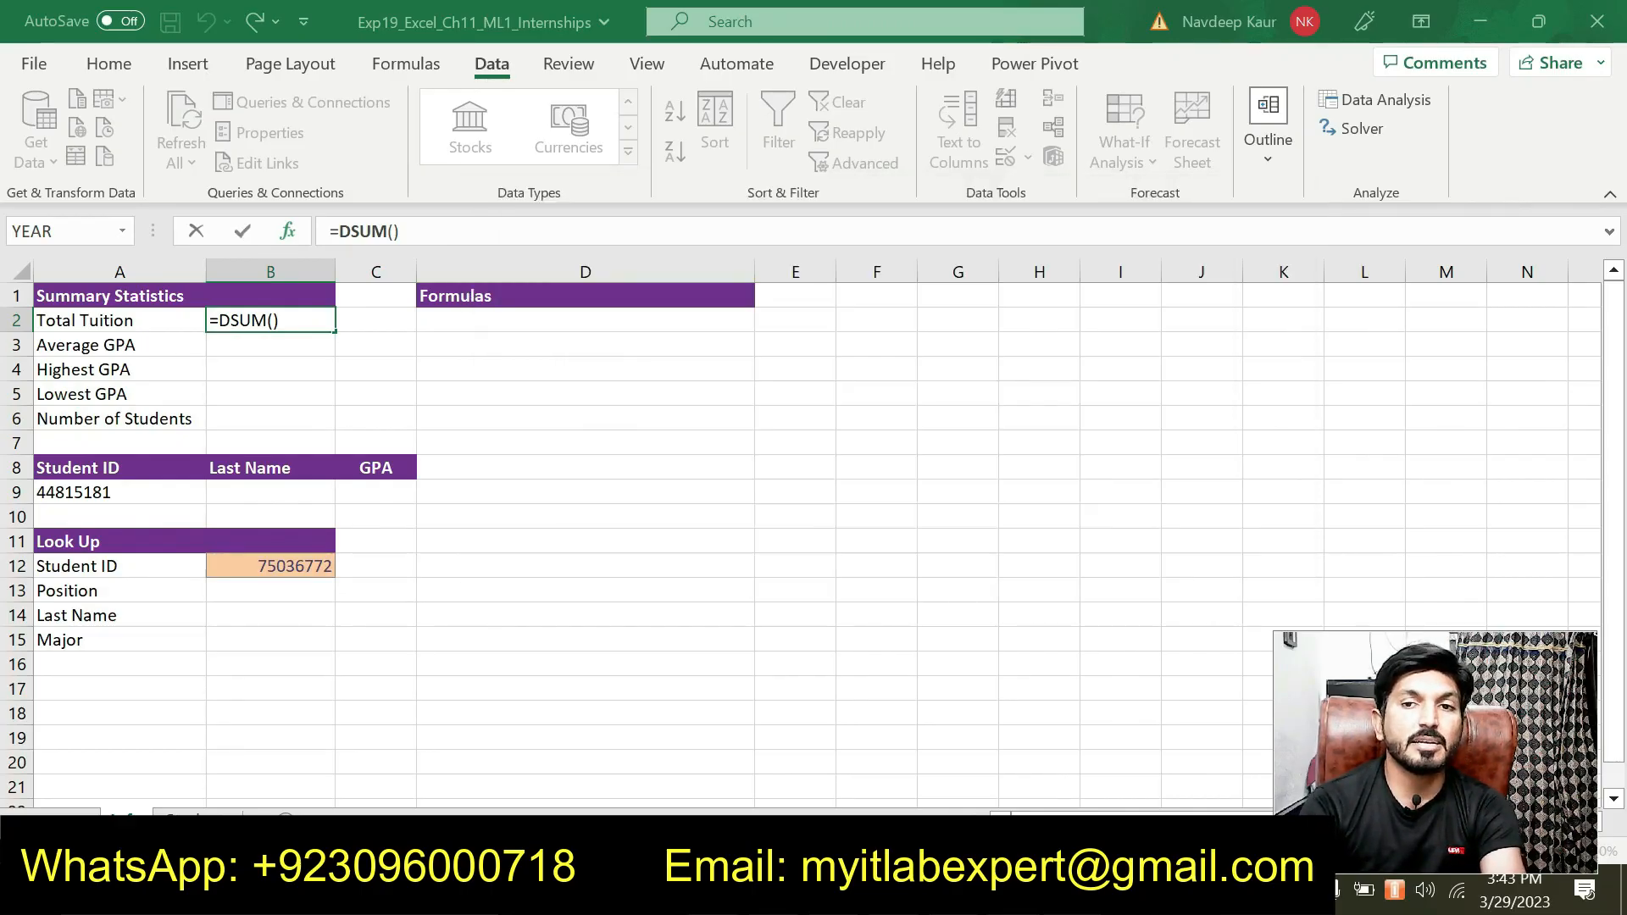
pyautogui.hotkey('alt', 'Tab')
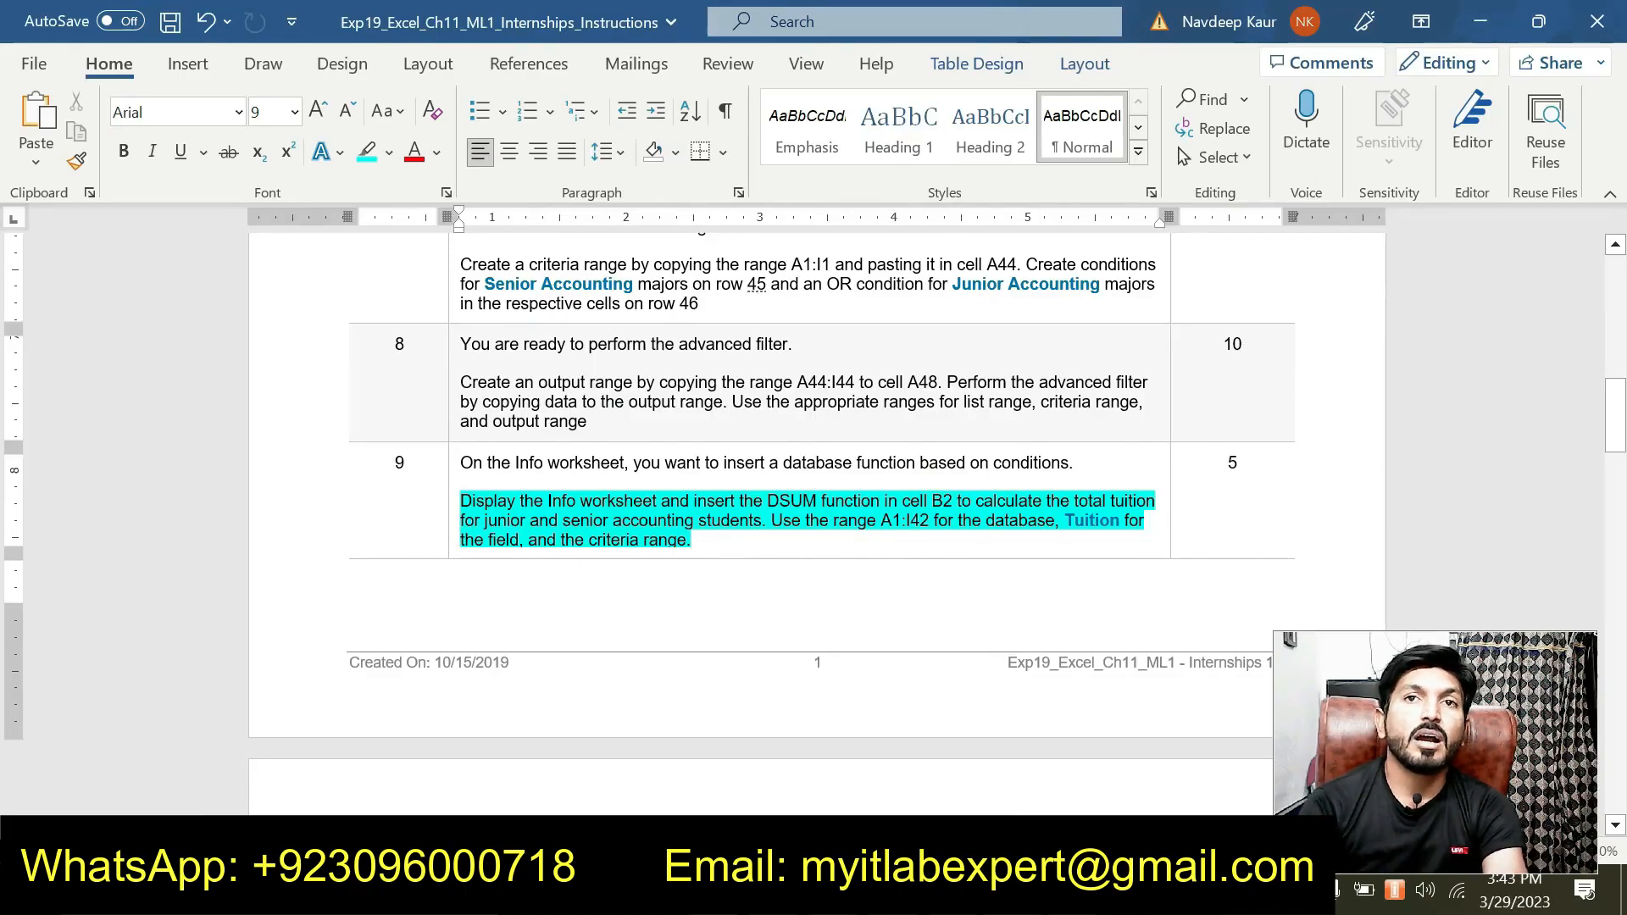
pyautogui.hotkey('alt', 'Tab')
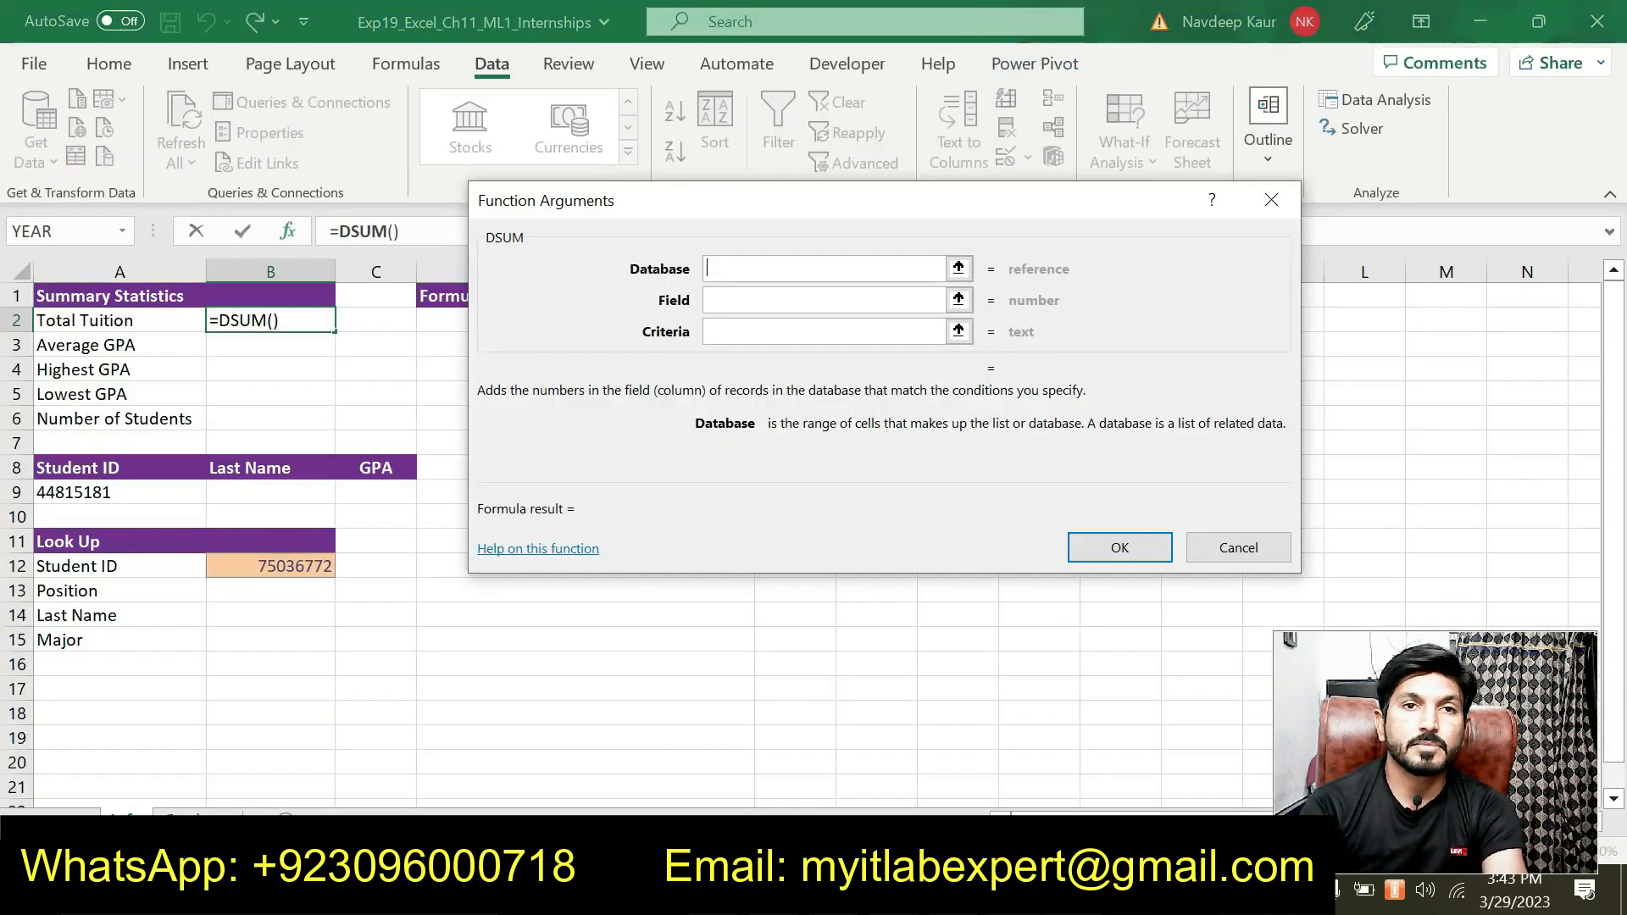
pyautogui.click(182, 812)
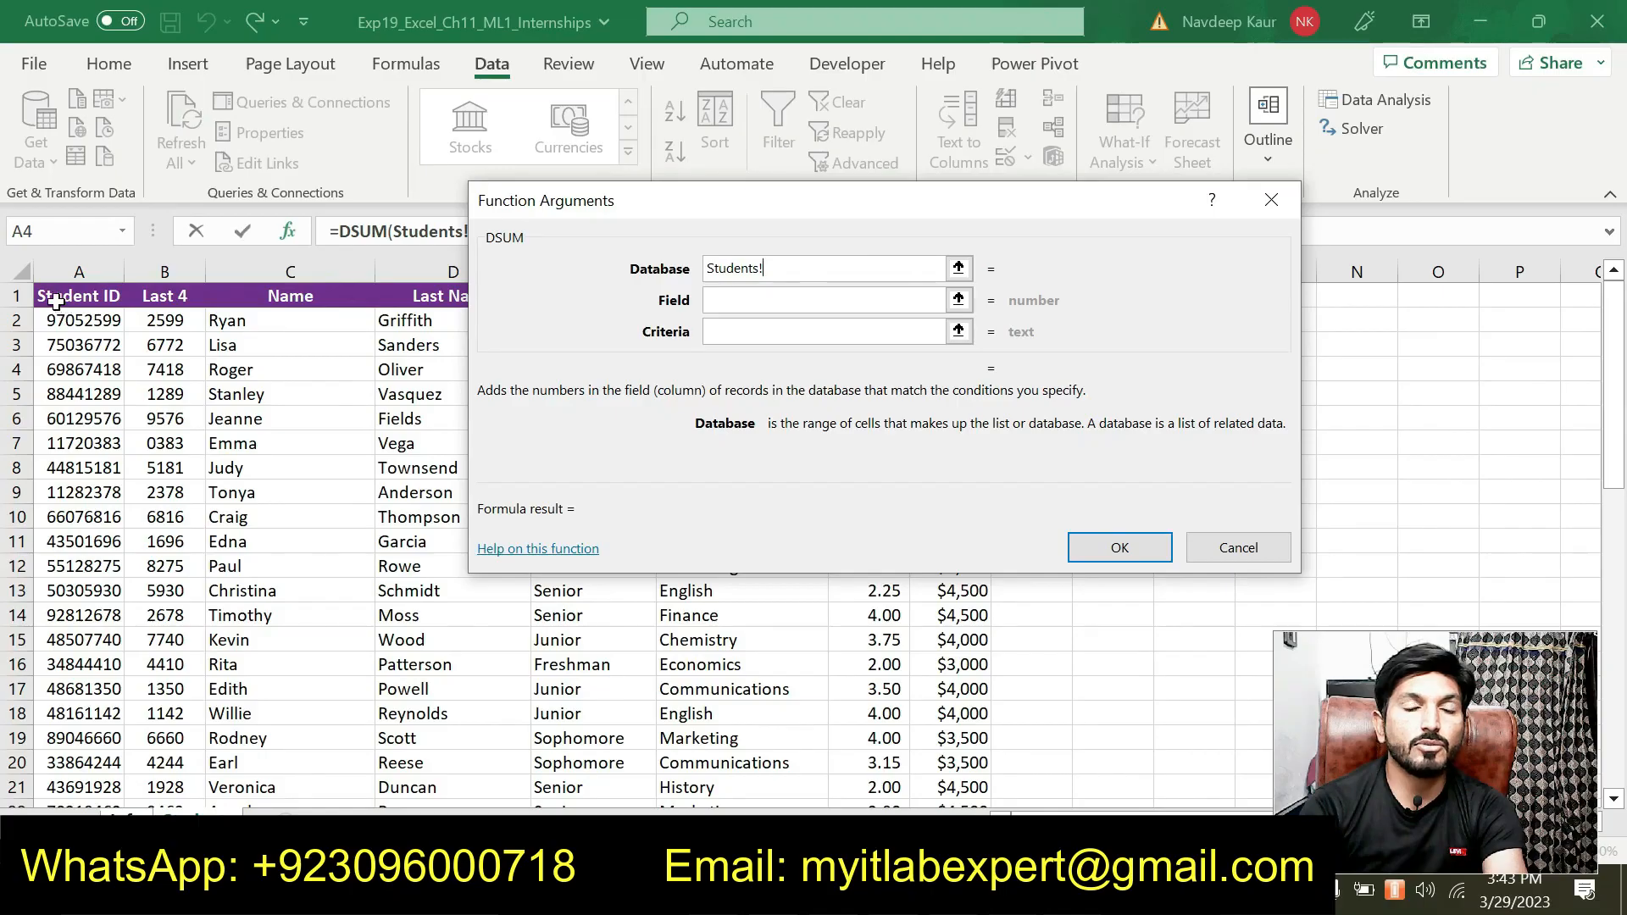
pyautogui.click(593, 890)
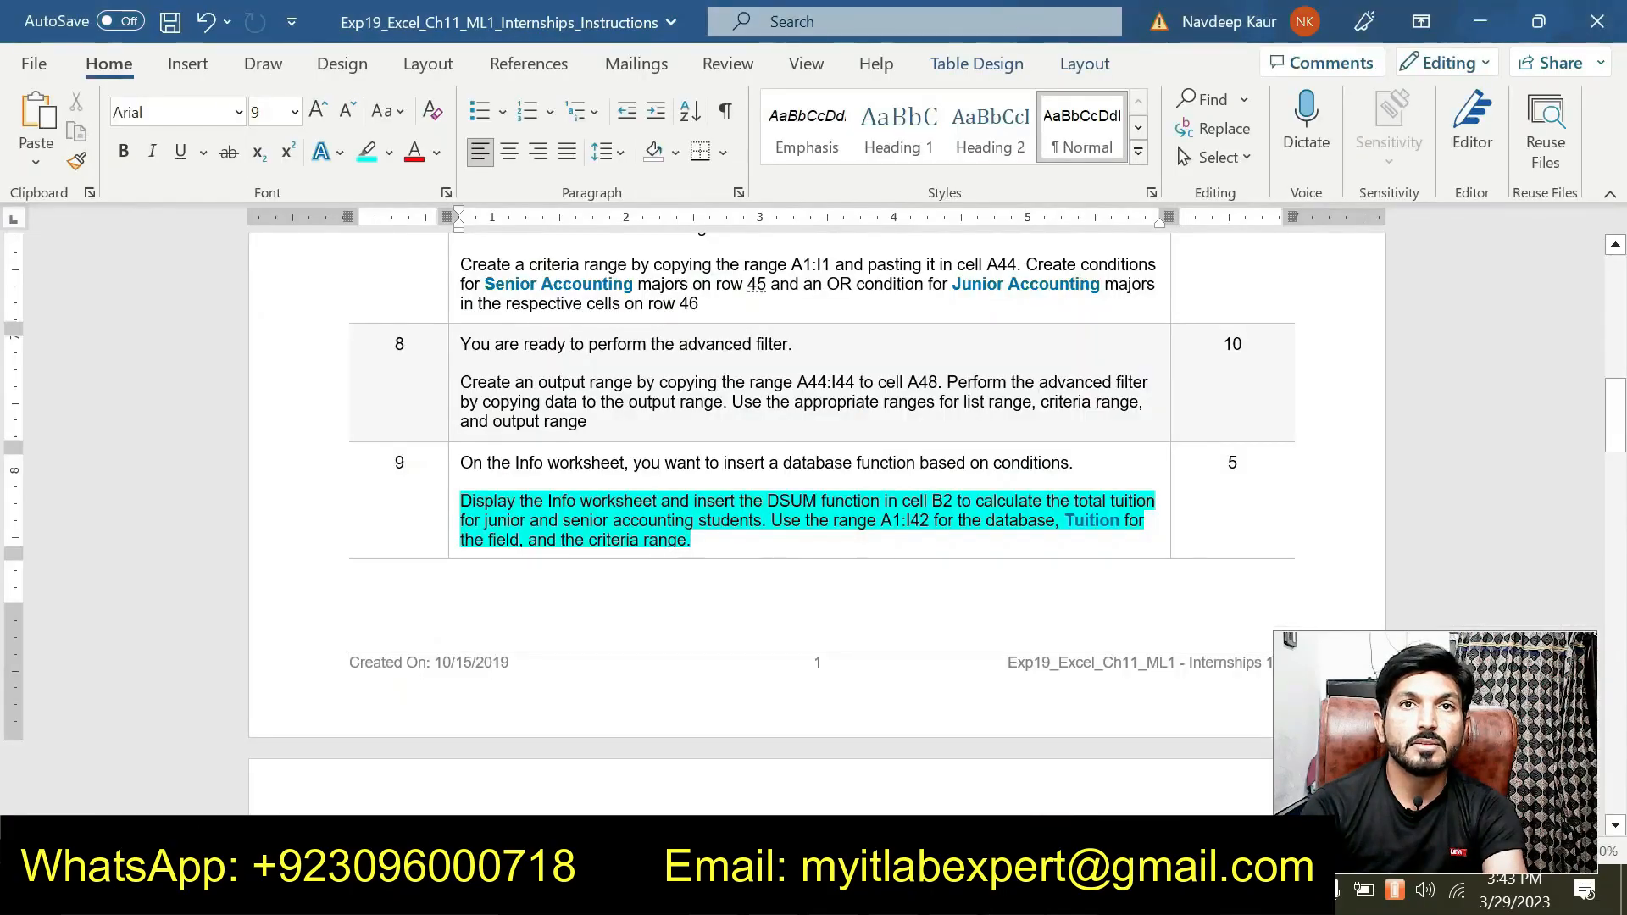
pyautogui.click(640, 890)
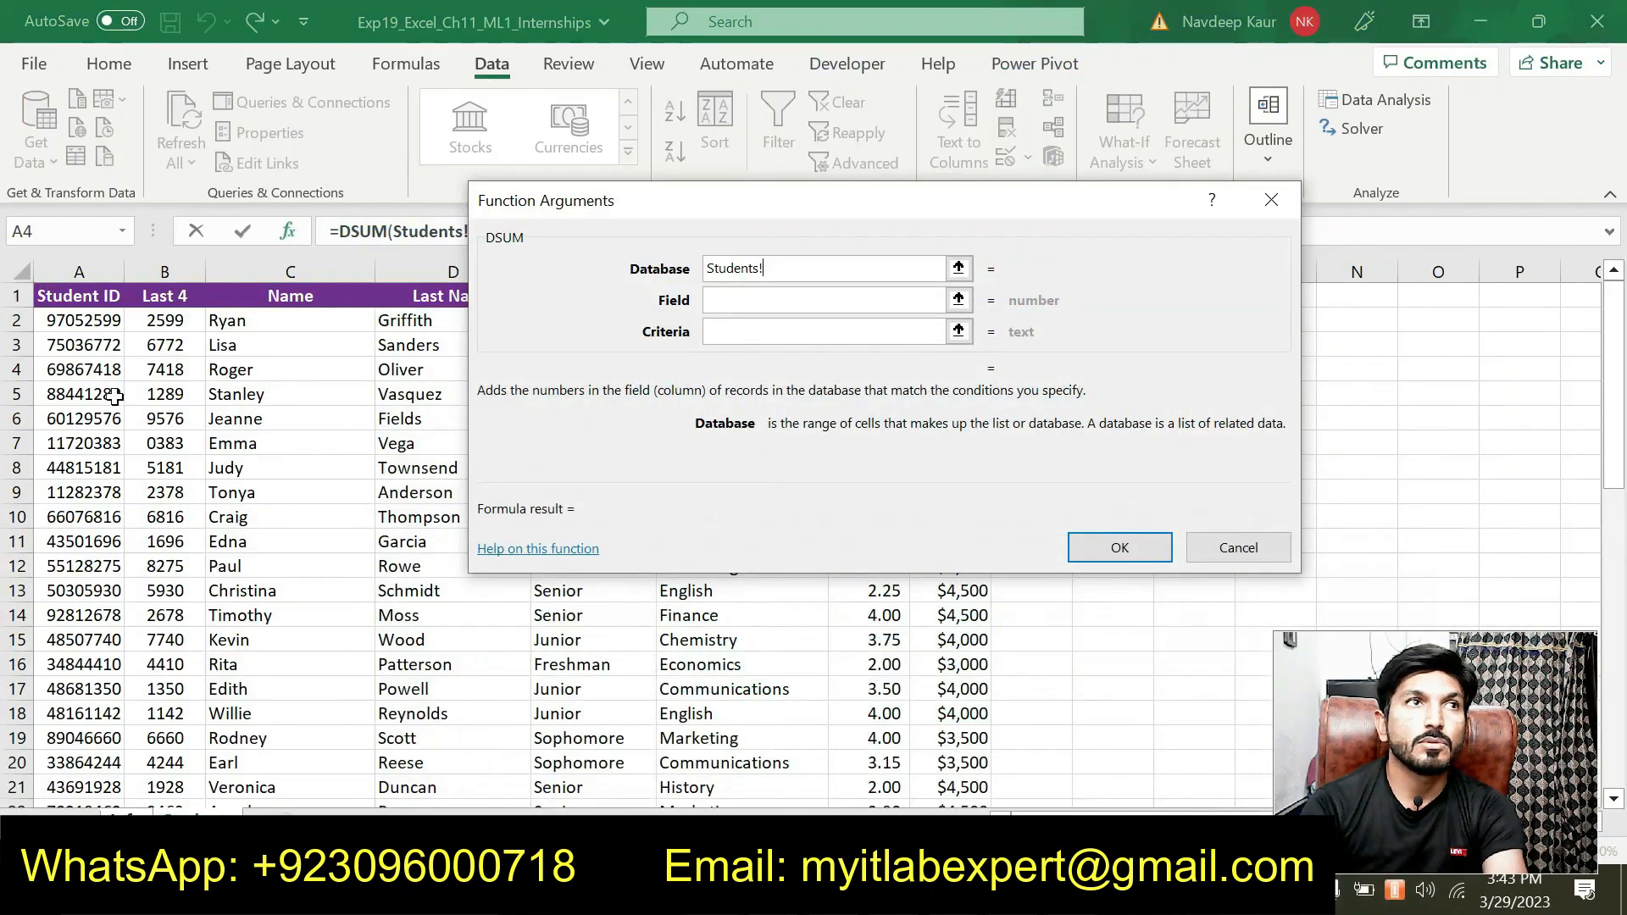
pyautogui.moveTo(38, 291); pyautogui.dragTo(971, 770)
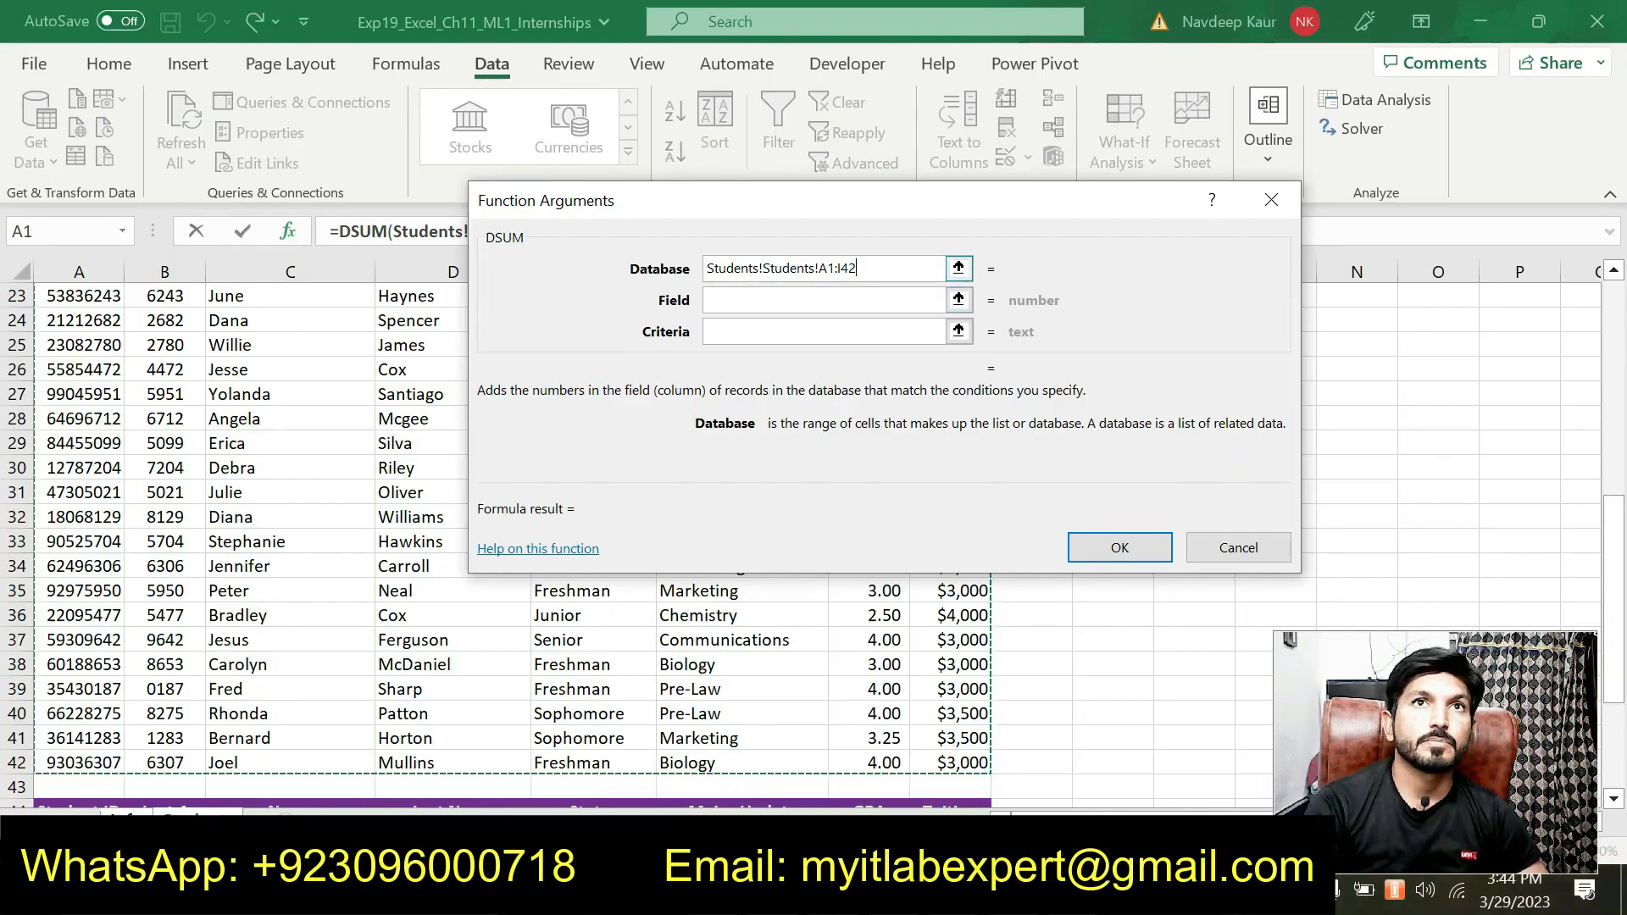
# Step: Remove the duplicate sheet reference from the DSUM Database argument, leaving Students!A1:I42
pyautogui.click(767, 269)
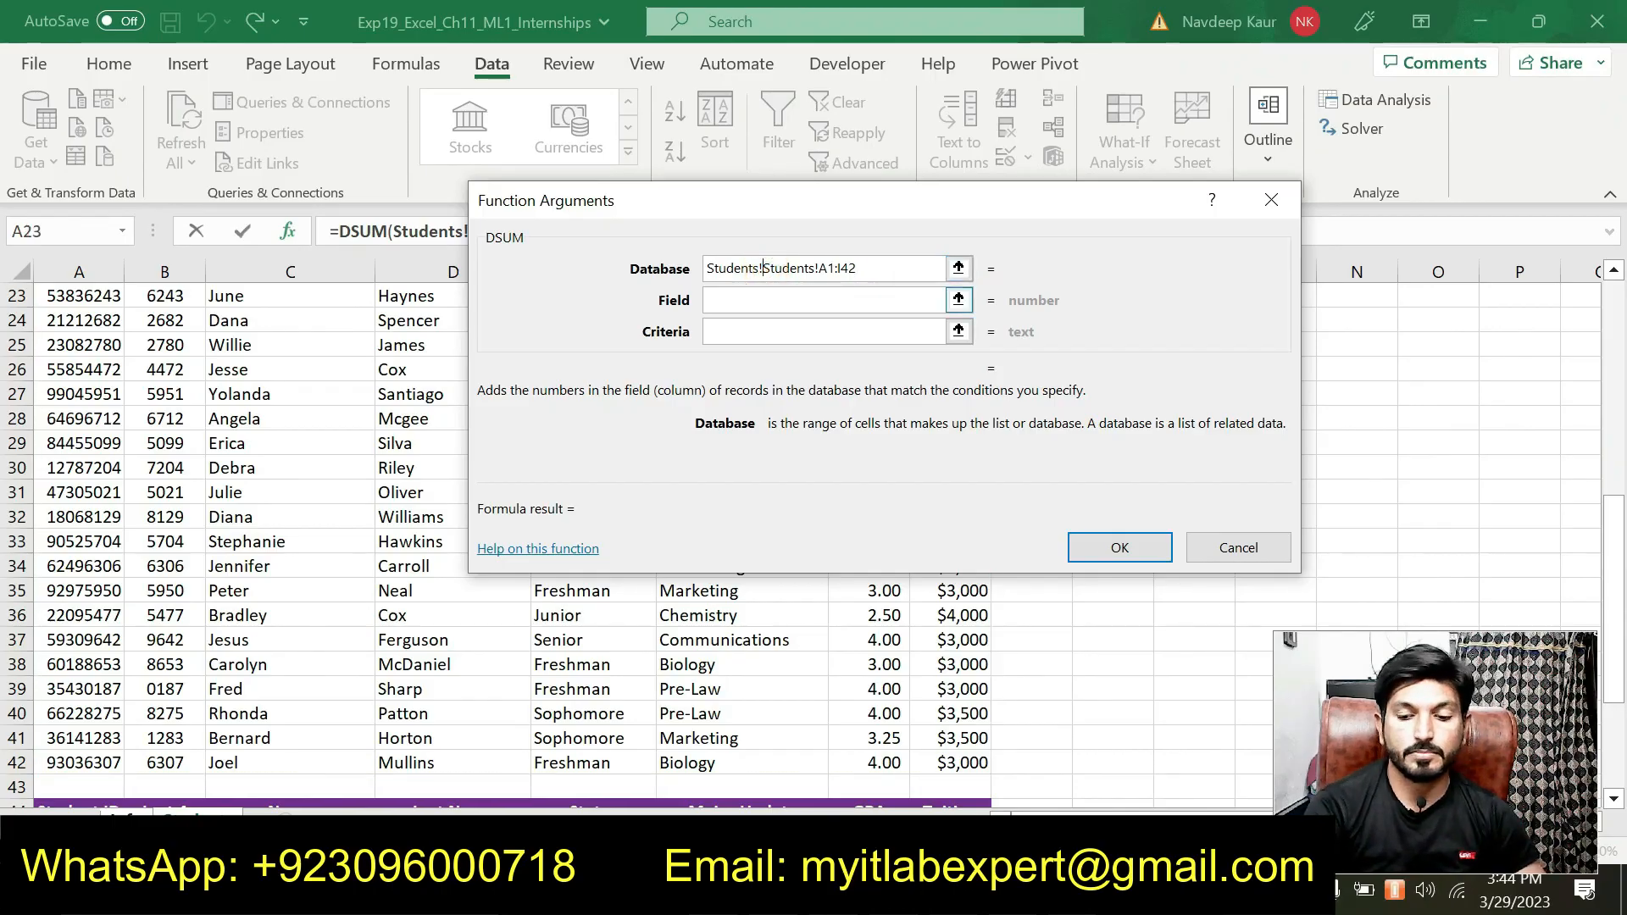
pyautogui.press('BackSpace')
pyautogui.press('BackSpace')
pyautogui.press('BackSpace')
pyautogui.press('BackSpace')
pyautogui.press('BackSpace')
pyautogui.press('BackSpace')
pyautogui.press('BackSpace')
pyautogui.press('BackSpace')
pyautogui.press('BackSpace')
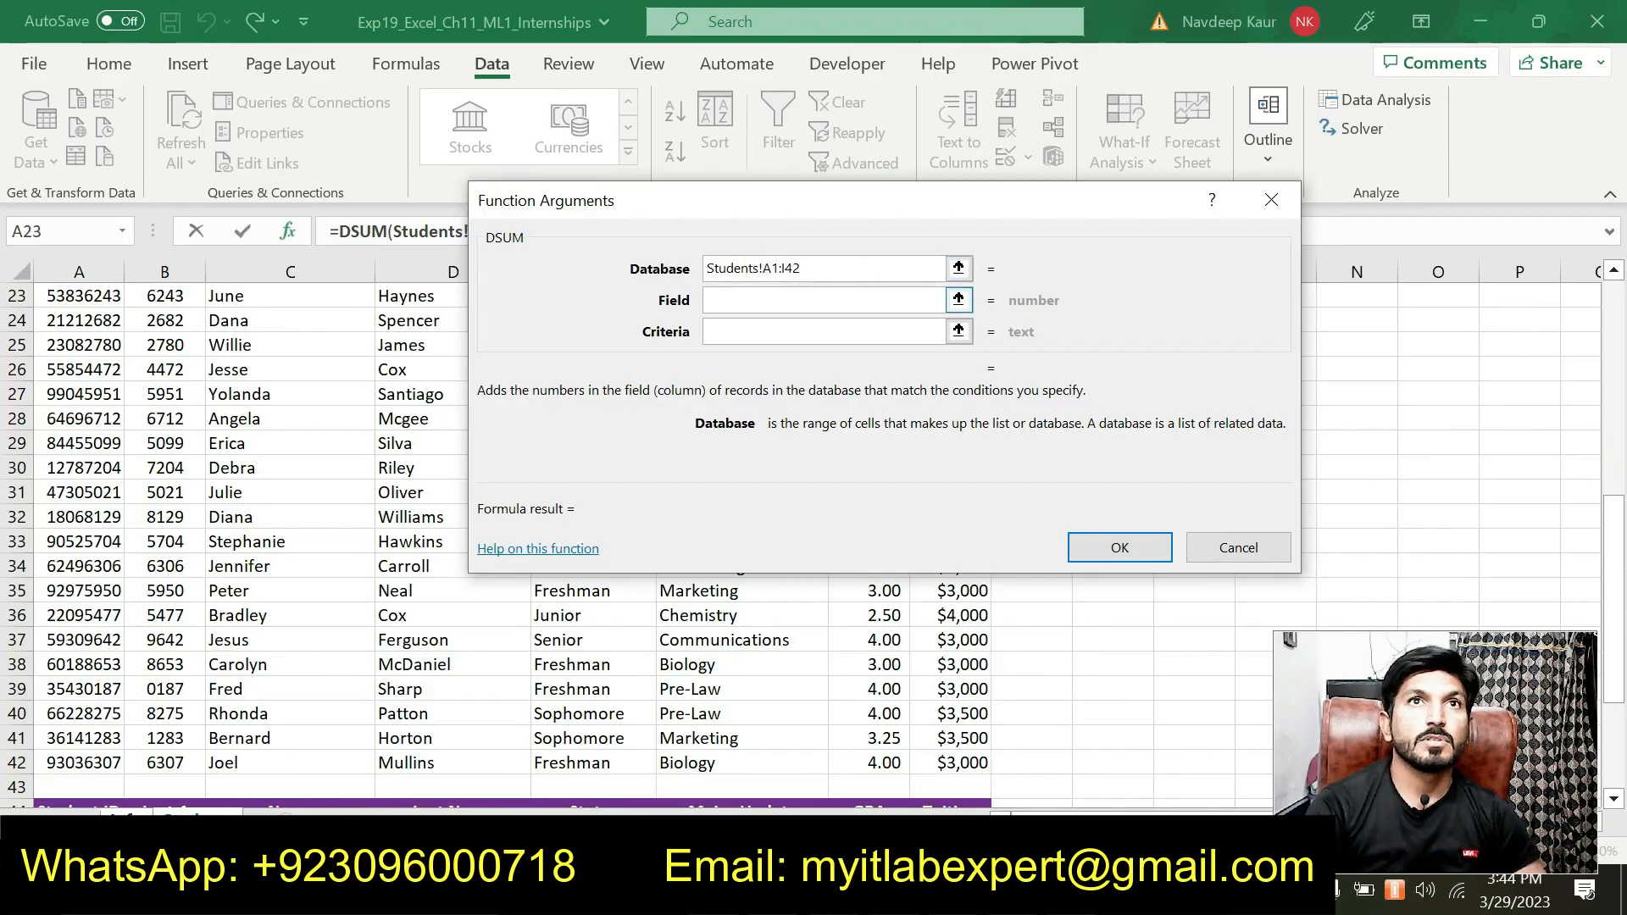
# Step: Set the Field argument of the DSUM function in cell B2 to "Tuition"
pyautogui.click(783, 308)
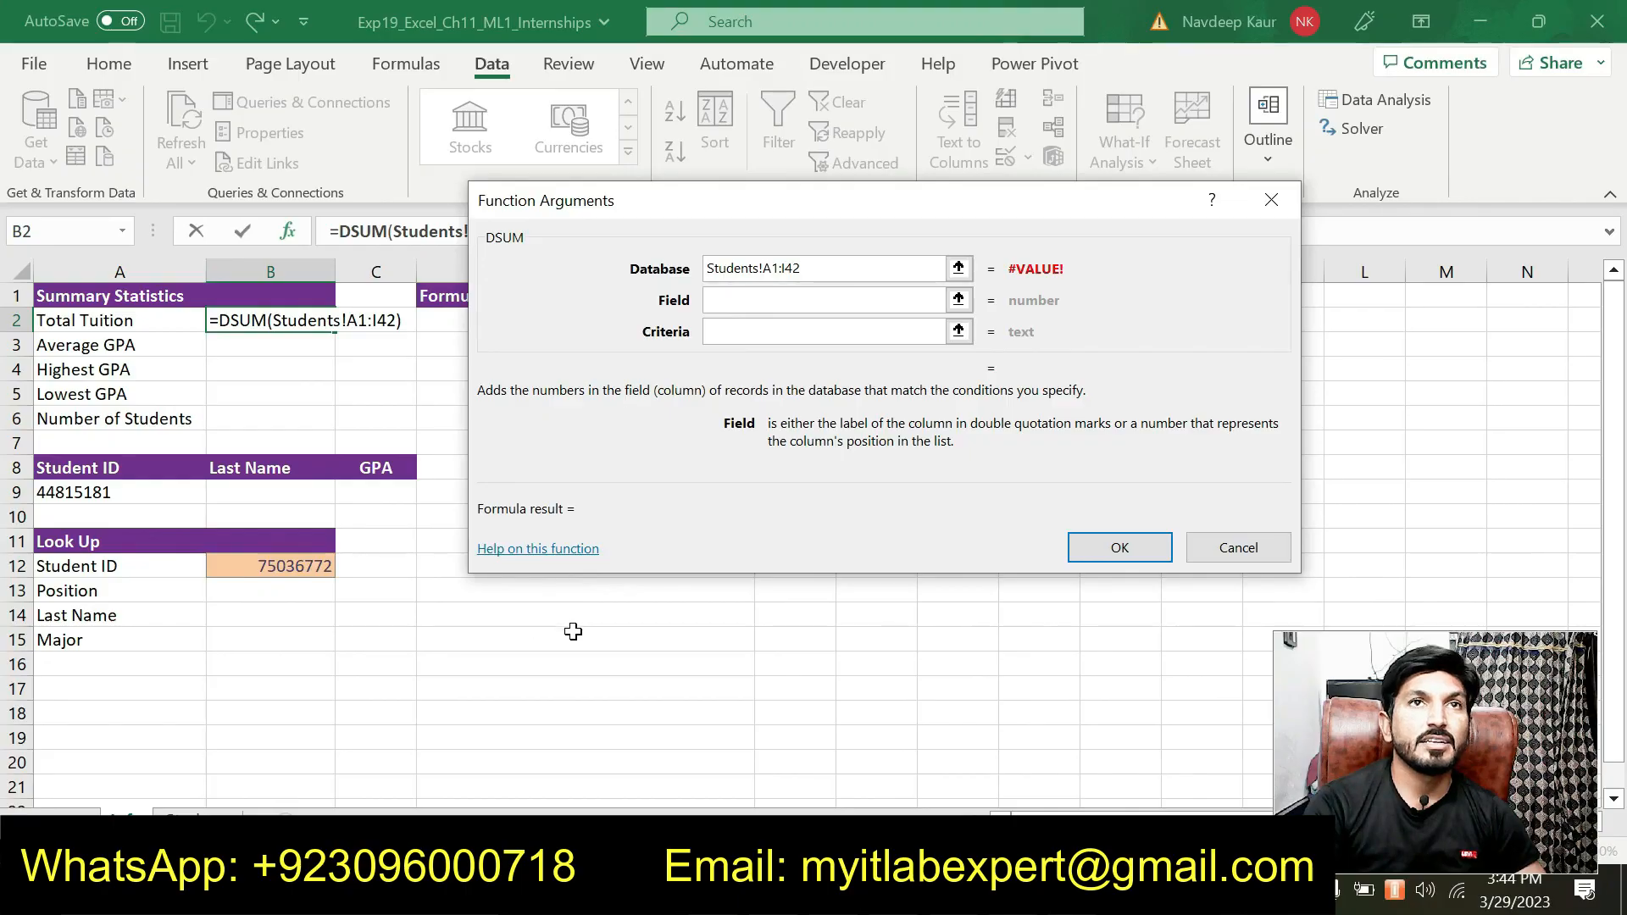
pyautogui.click(958, 890)
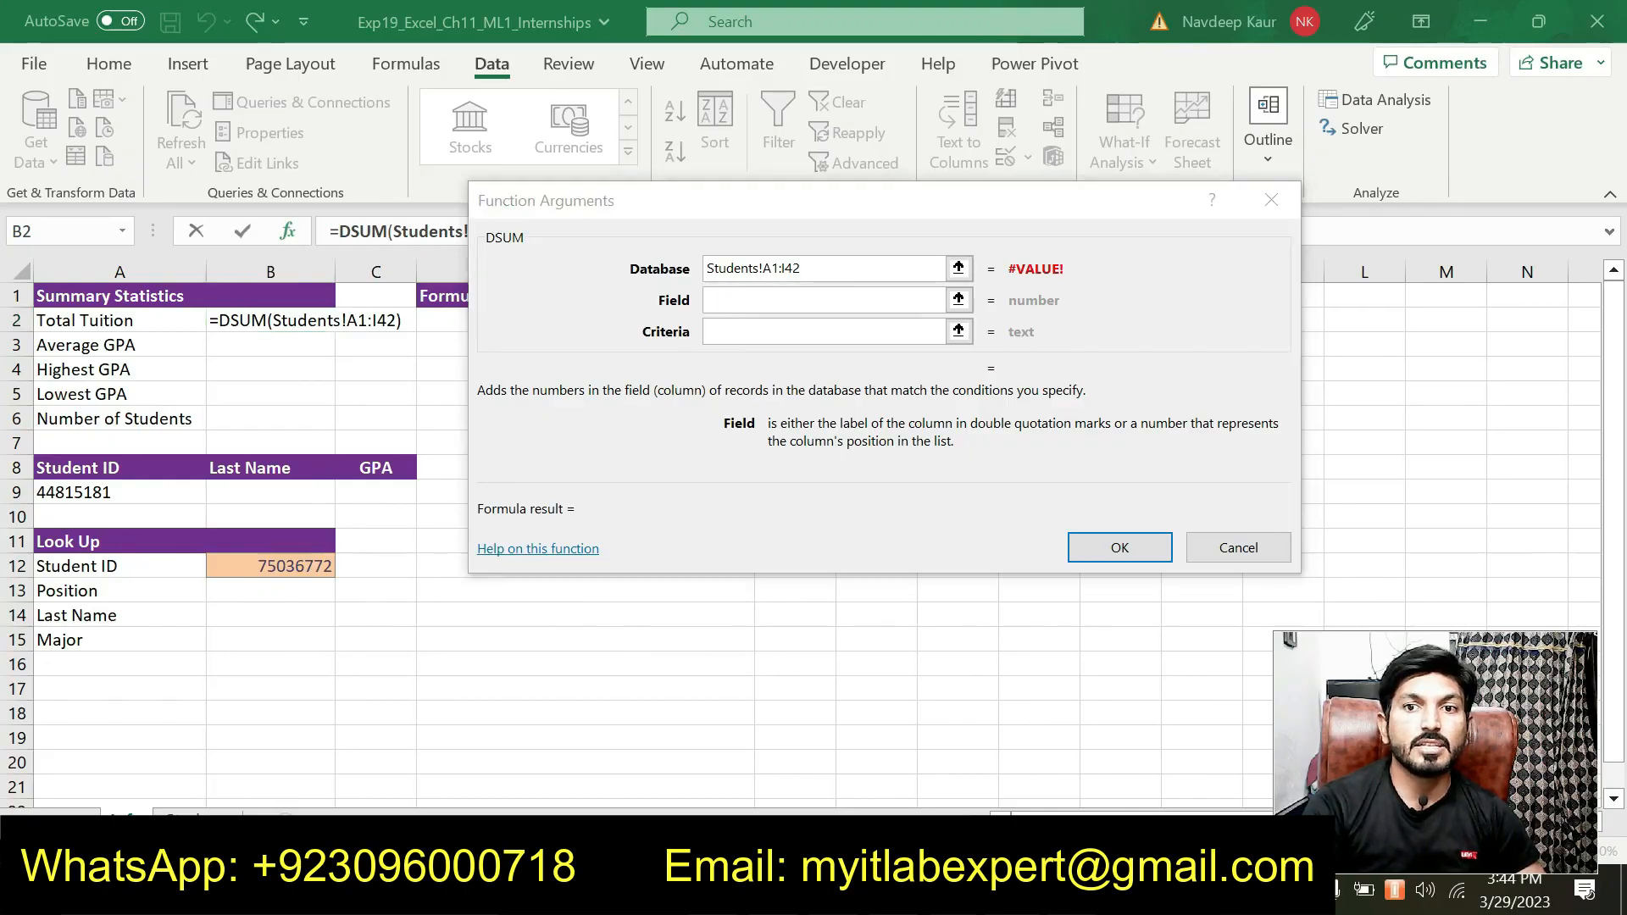
pyautogui.click(959, 889)
pyautogui.write('"Tu')
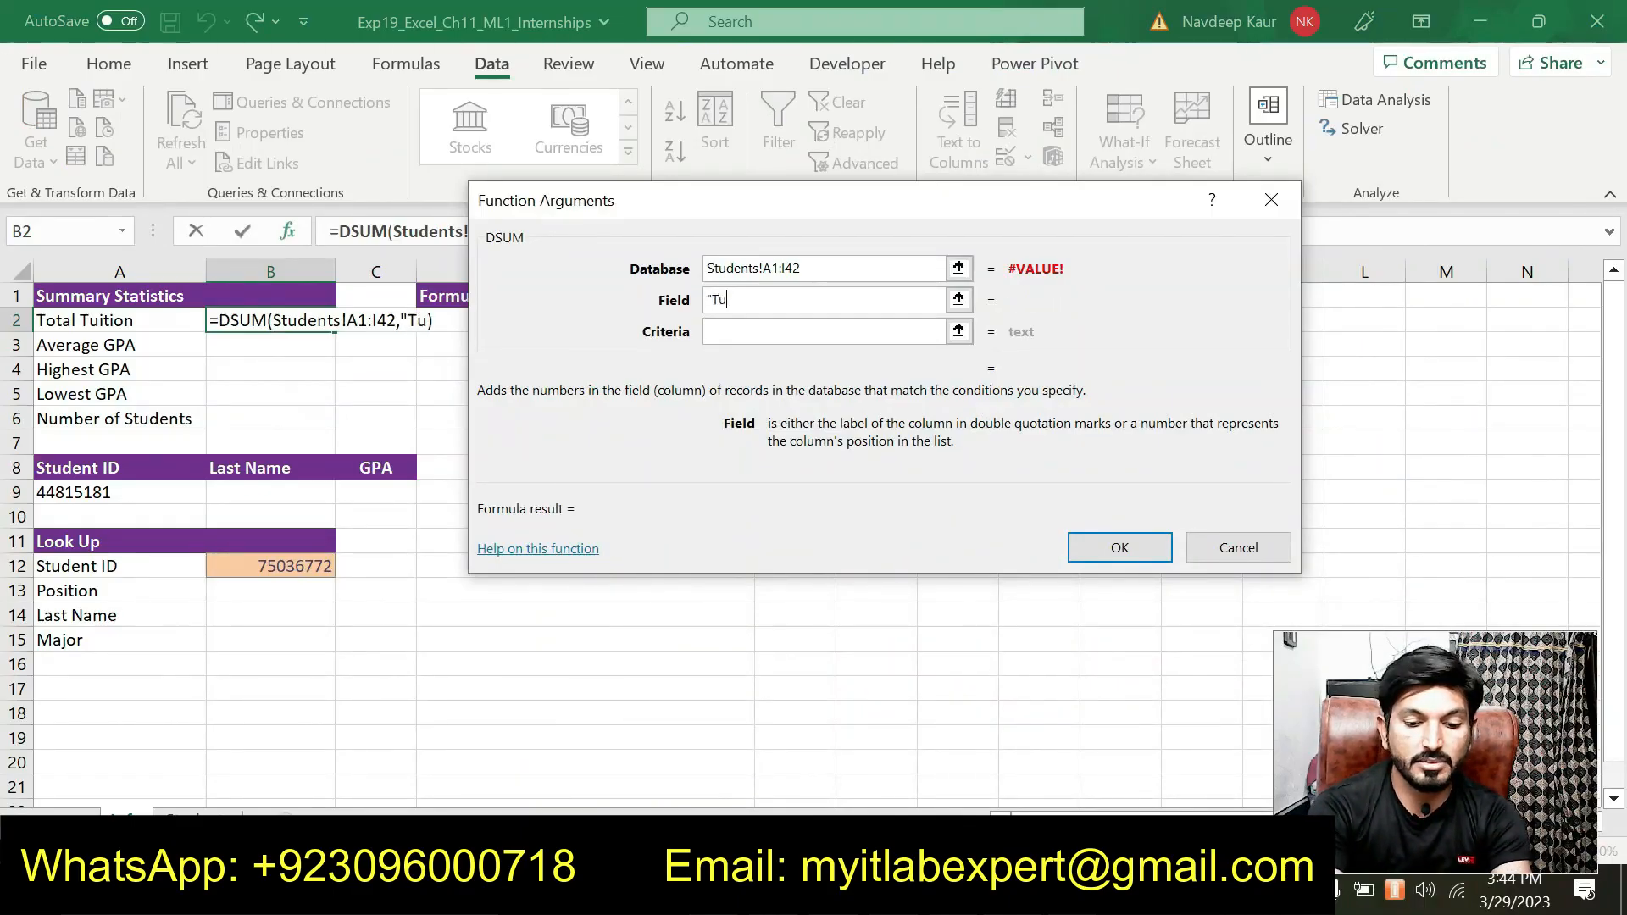
pyautogui.write('itio')
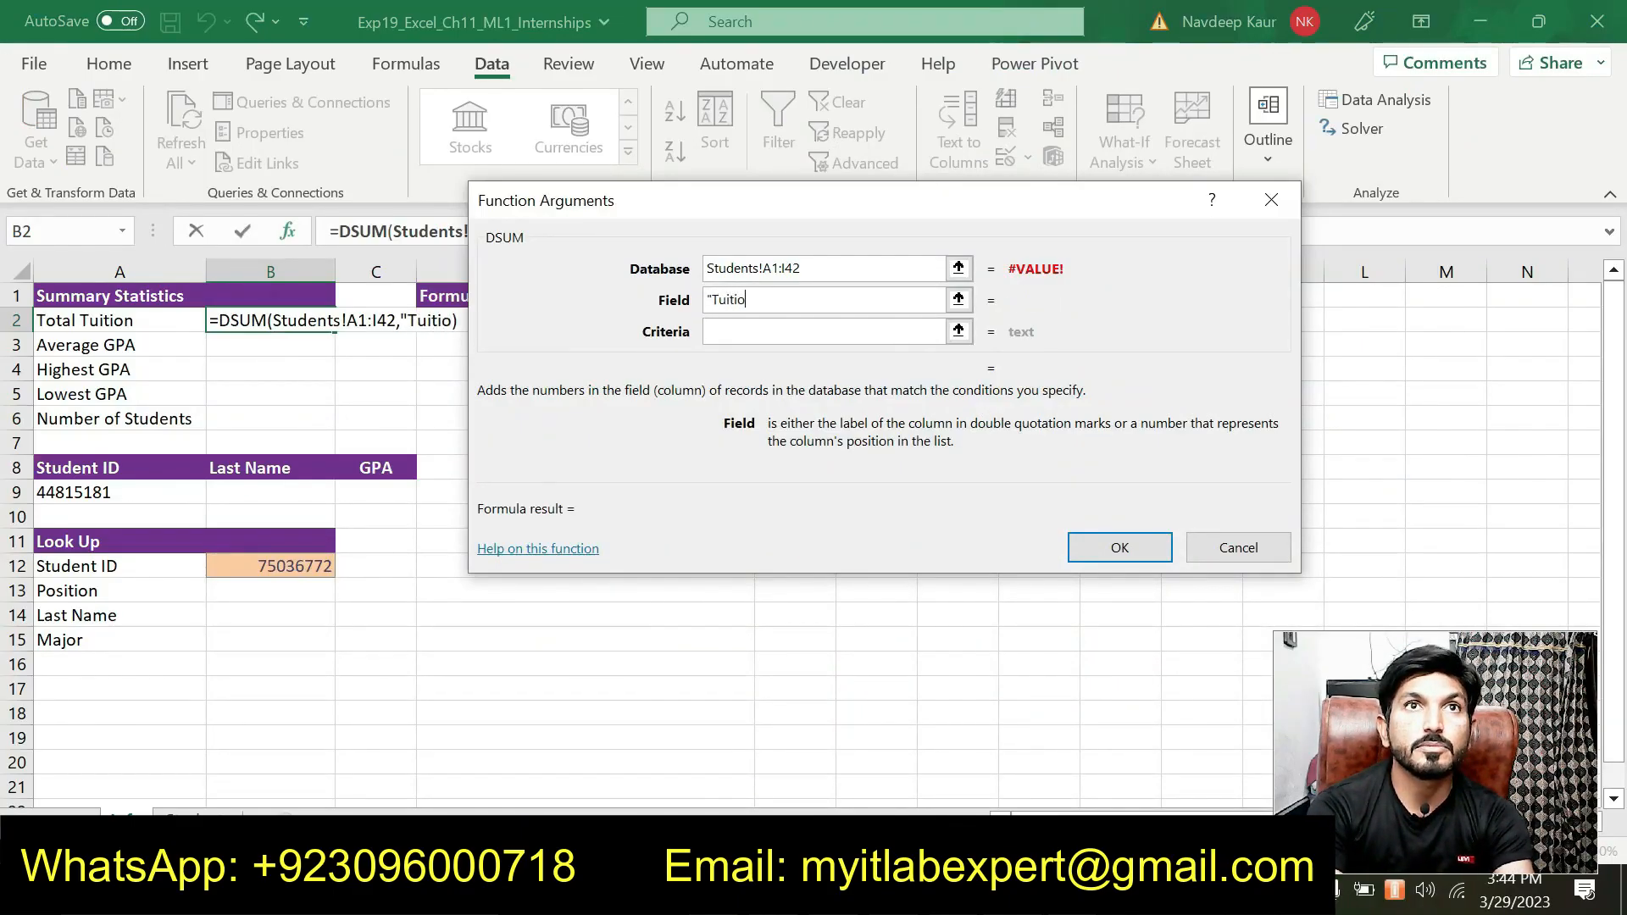
pyautogui.write('n"')
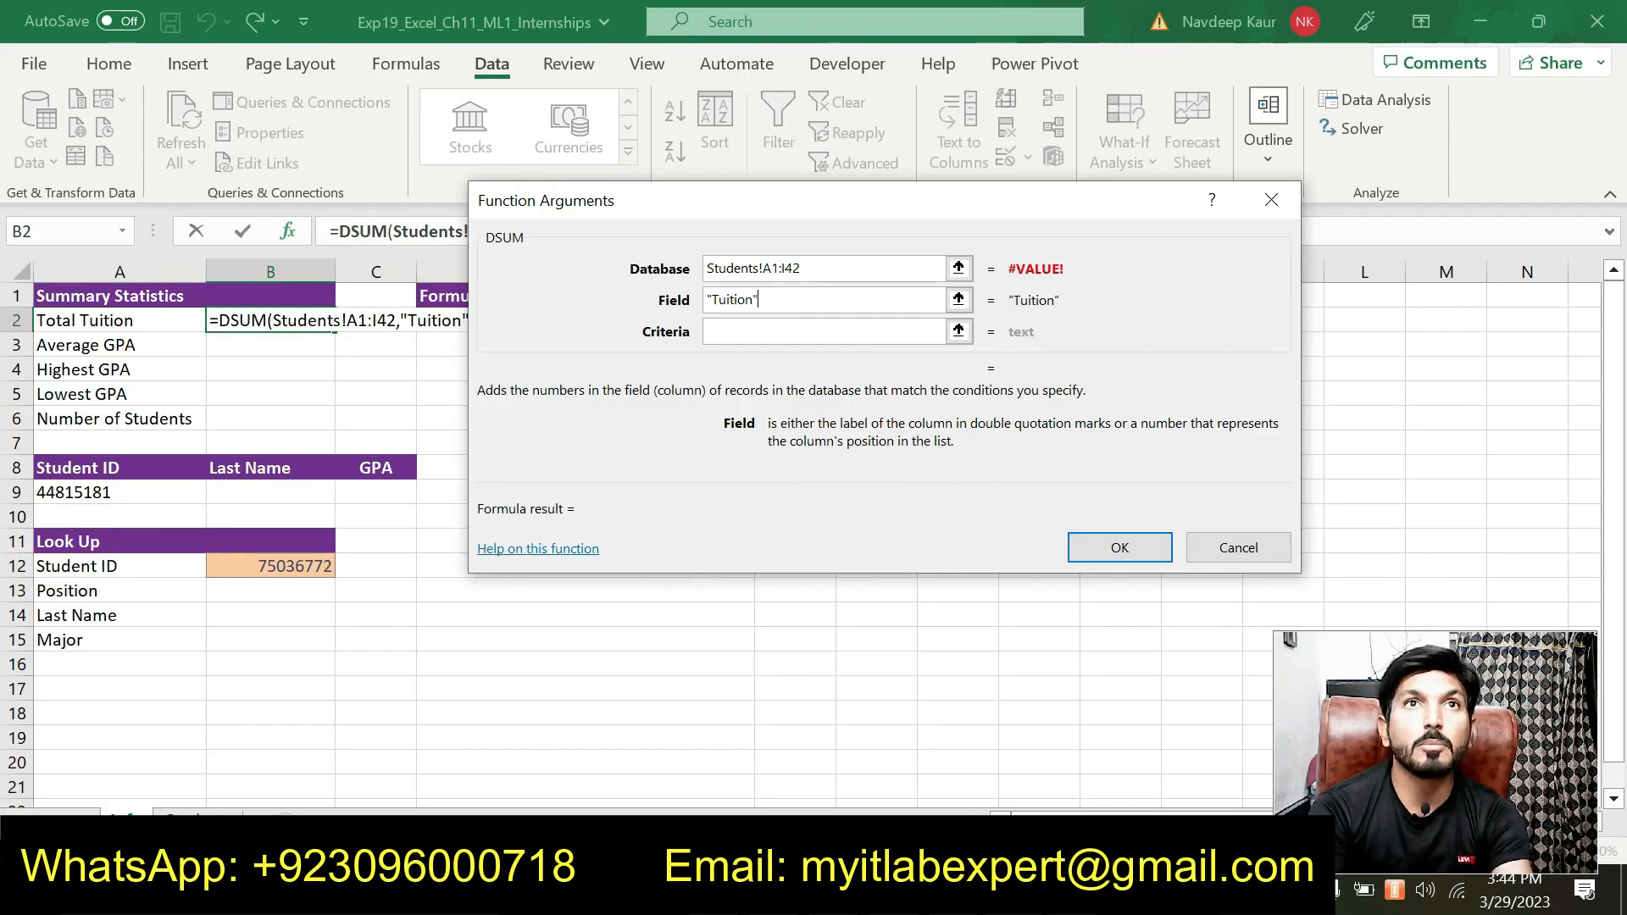
# Step: Set the DSUM criteria to the criteria range A44:I46 on the Students worksheet, checking step 9 in Word, and complete the function
pyautogui.hotkey('alt', 'Tab')
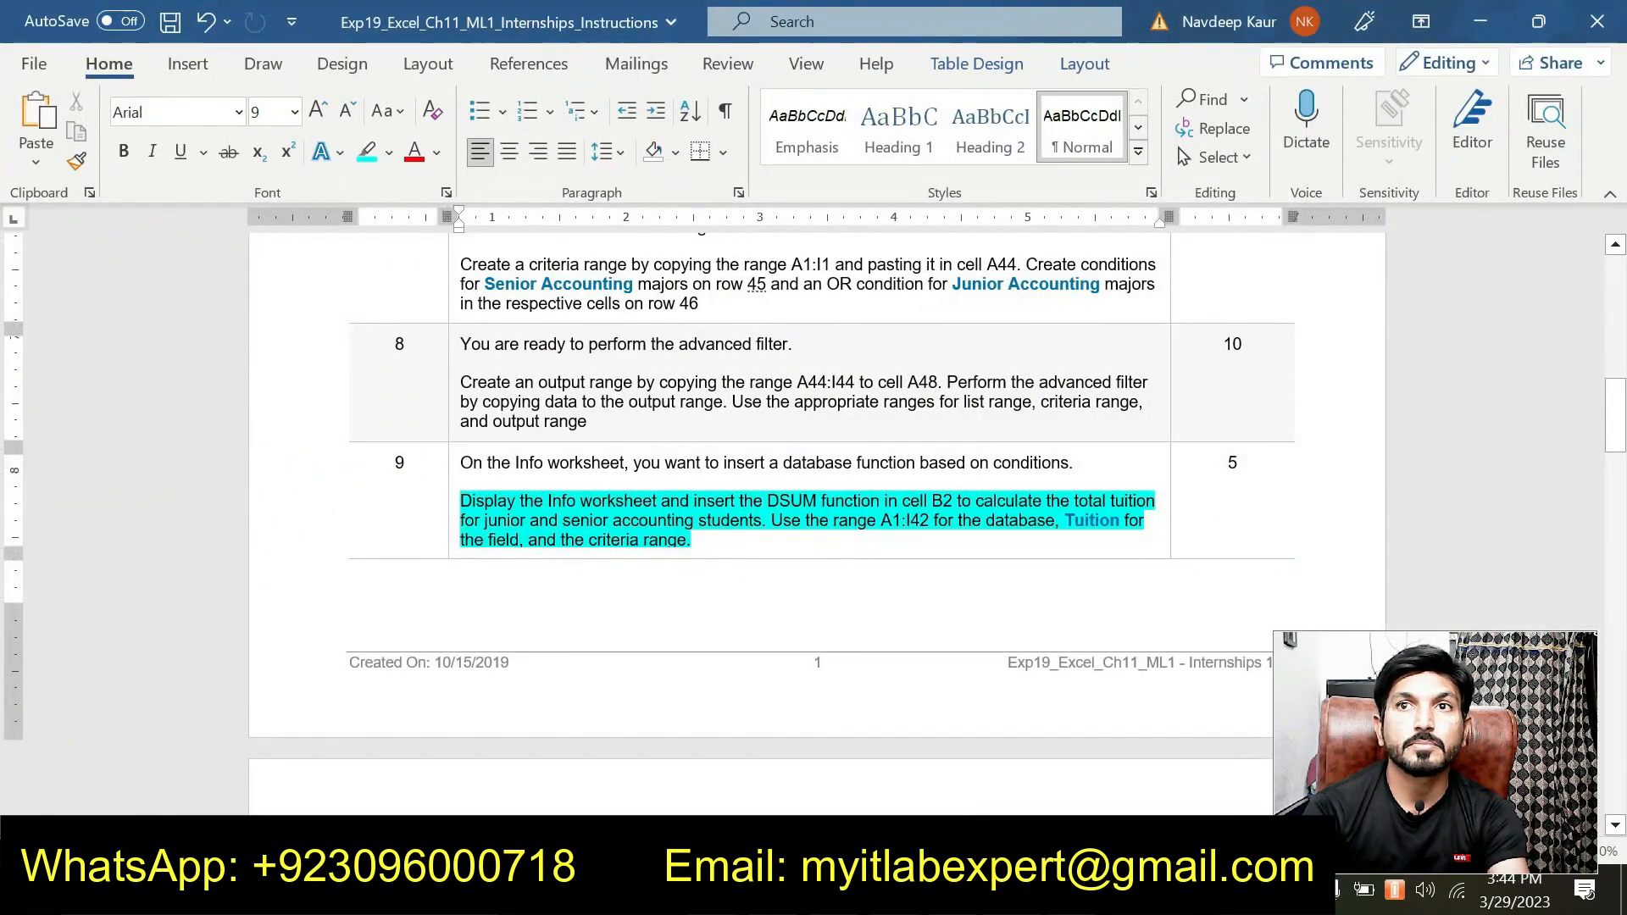
pyautogui.hotkey('alt', 'Tab')
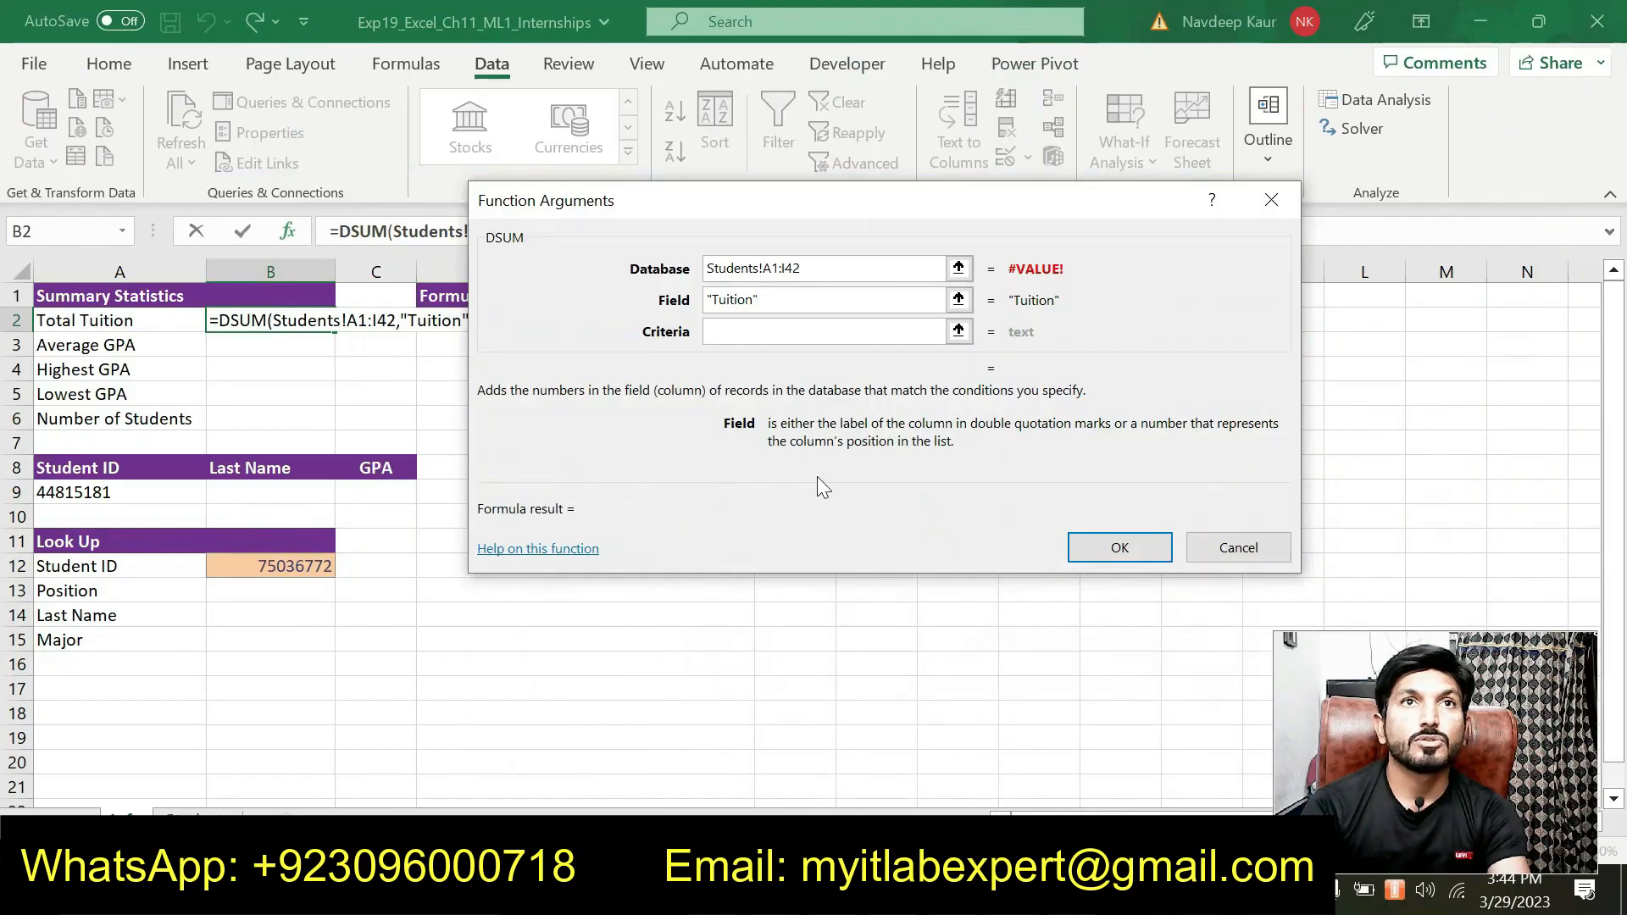
pyautogui.click(742, 329)
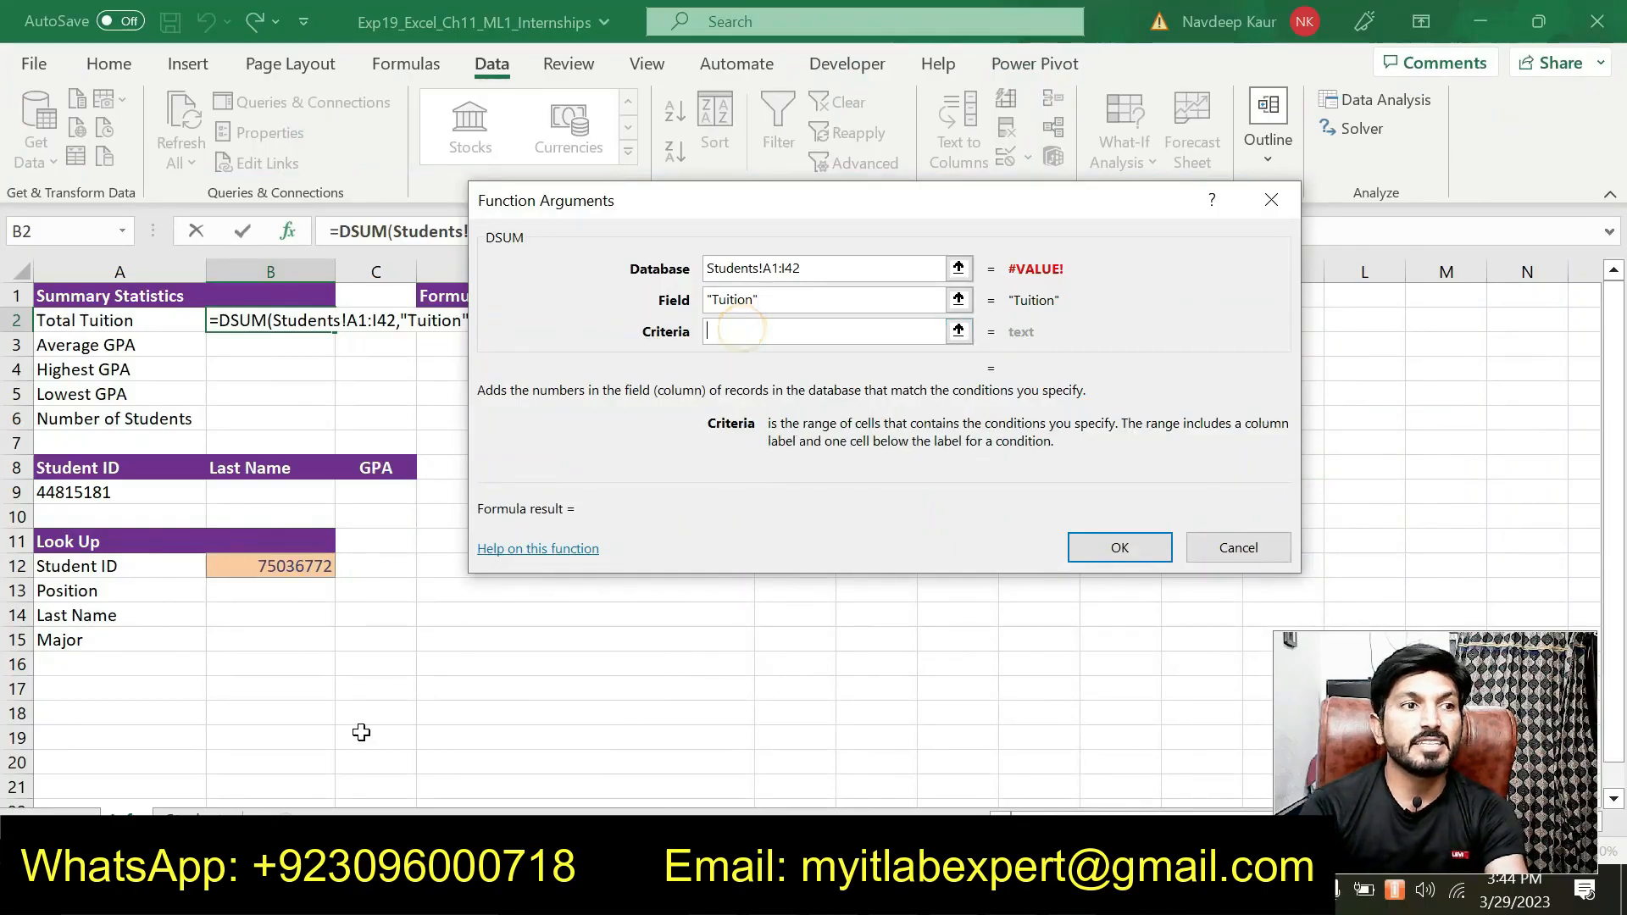
pyautogui.click(188, 812)
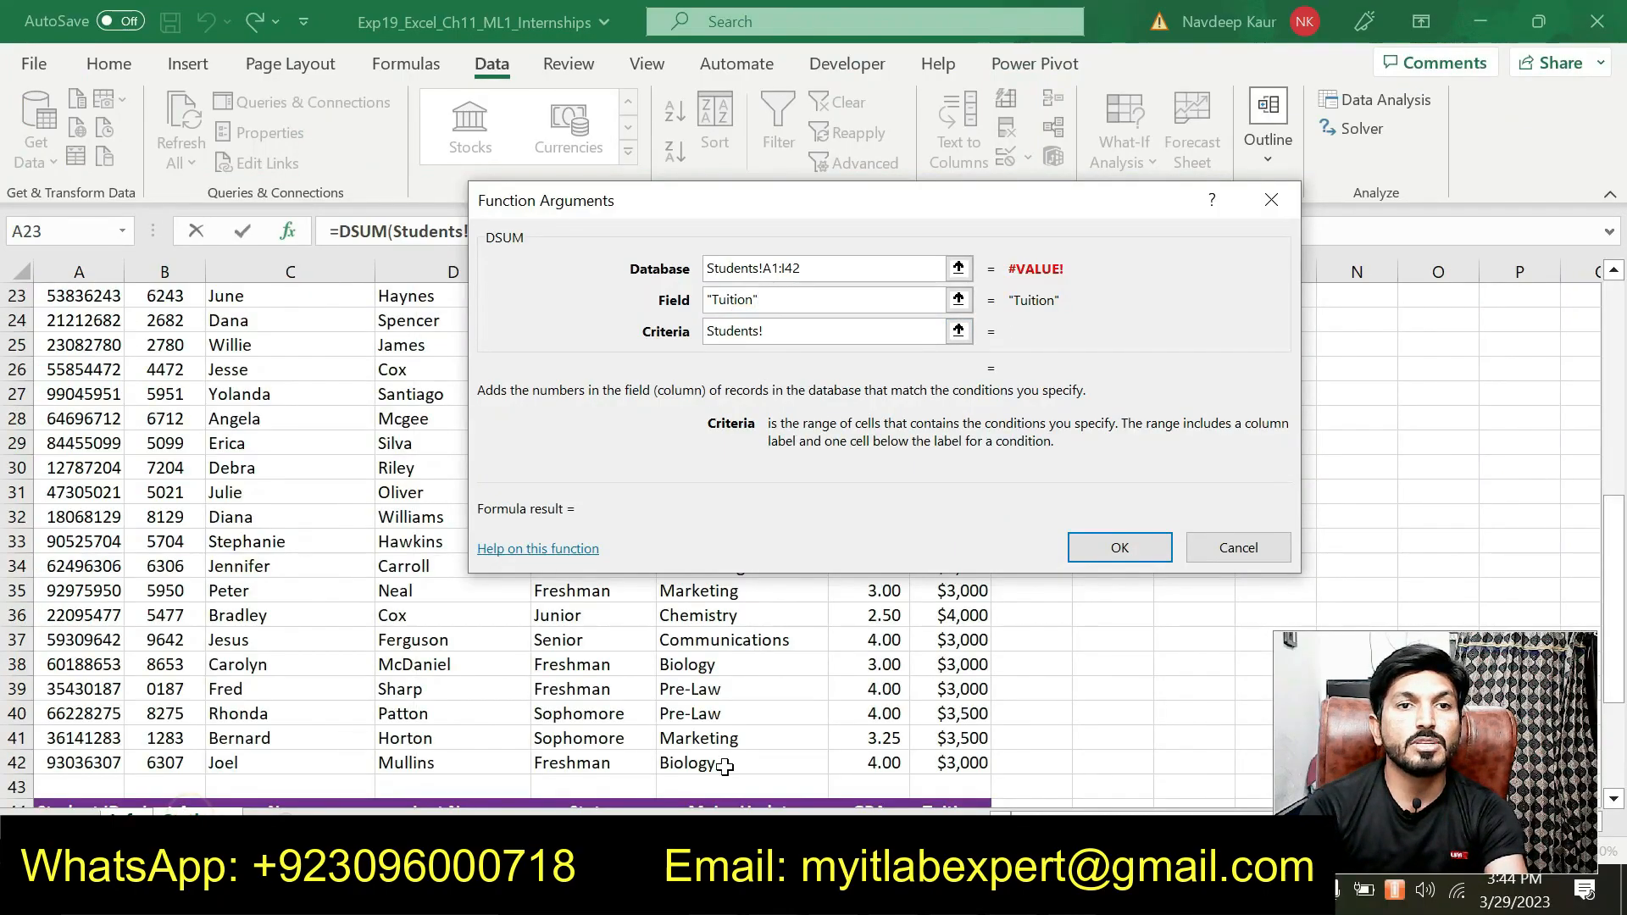
pyautogui.scroll(-6, 817, 754)
pyautogui.scroll(1, 817, 753)
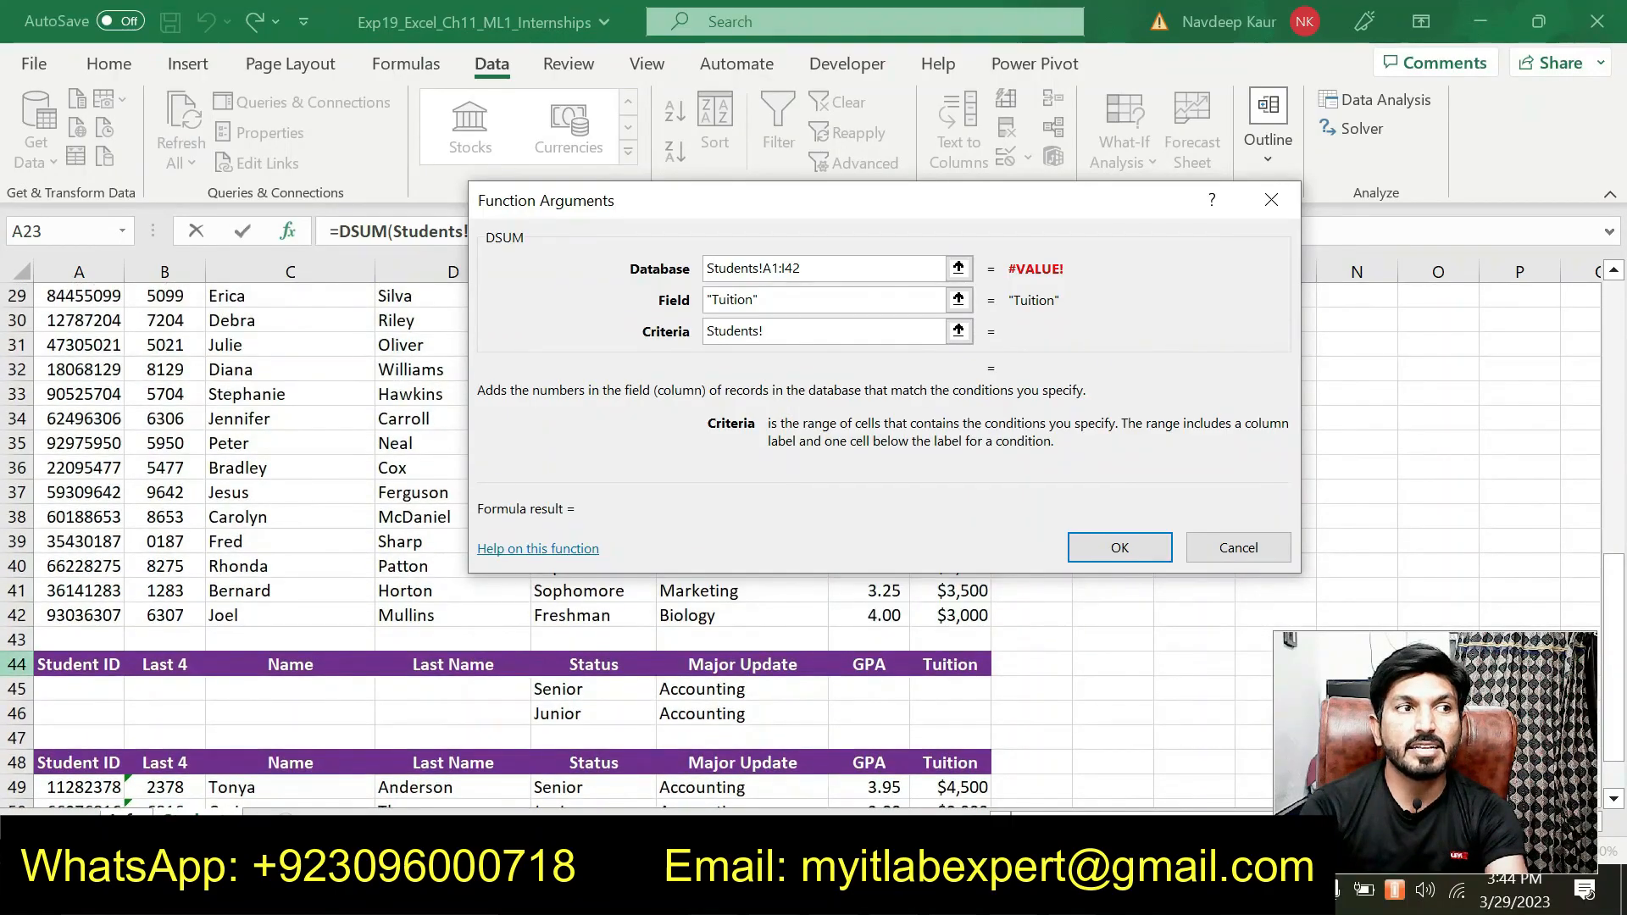
pyautogui.moveTo(49, 665); pyautogui.dragTo(972, 716)
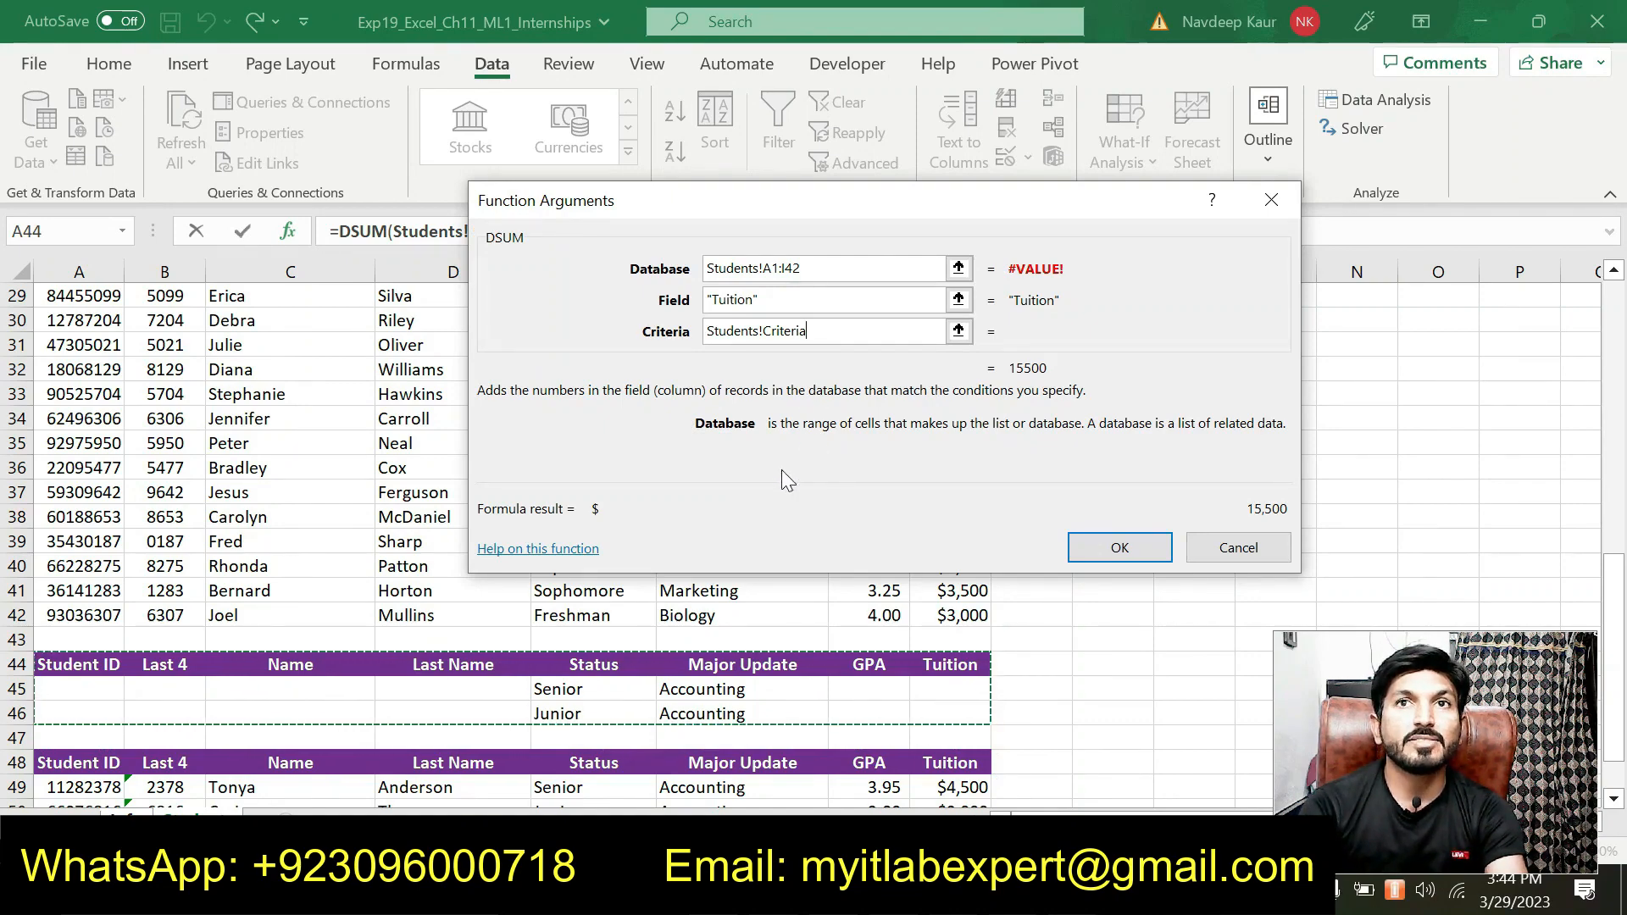
pyautogui.moveTo(740, 202); pyautogui.dragTo(660, 332)
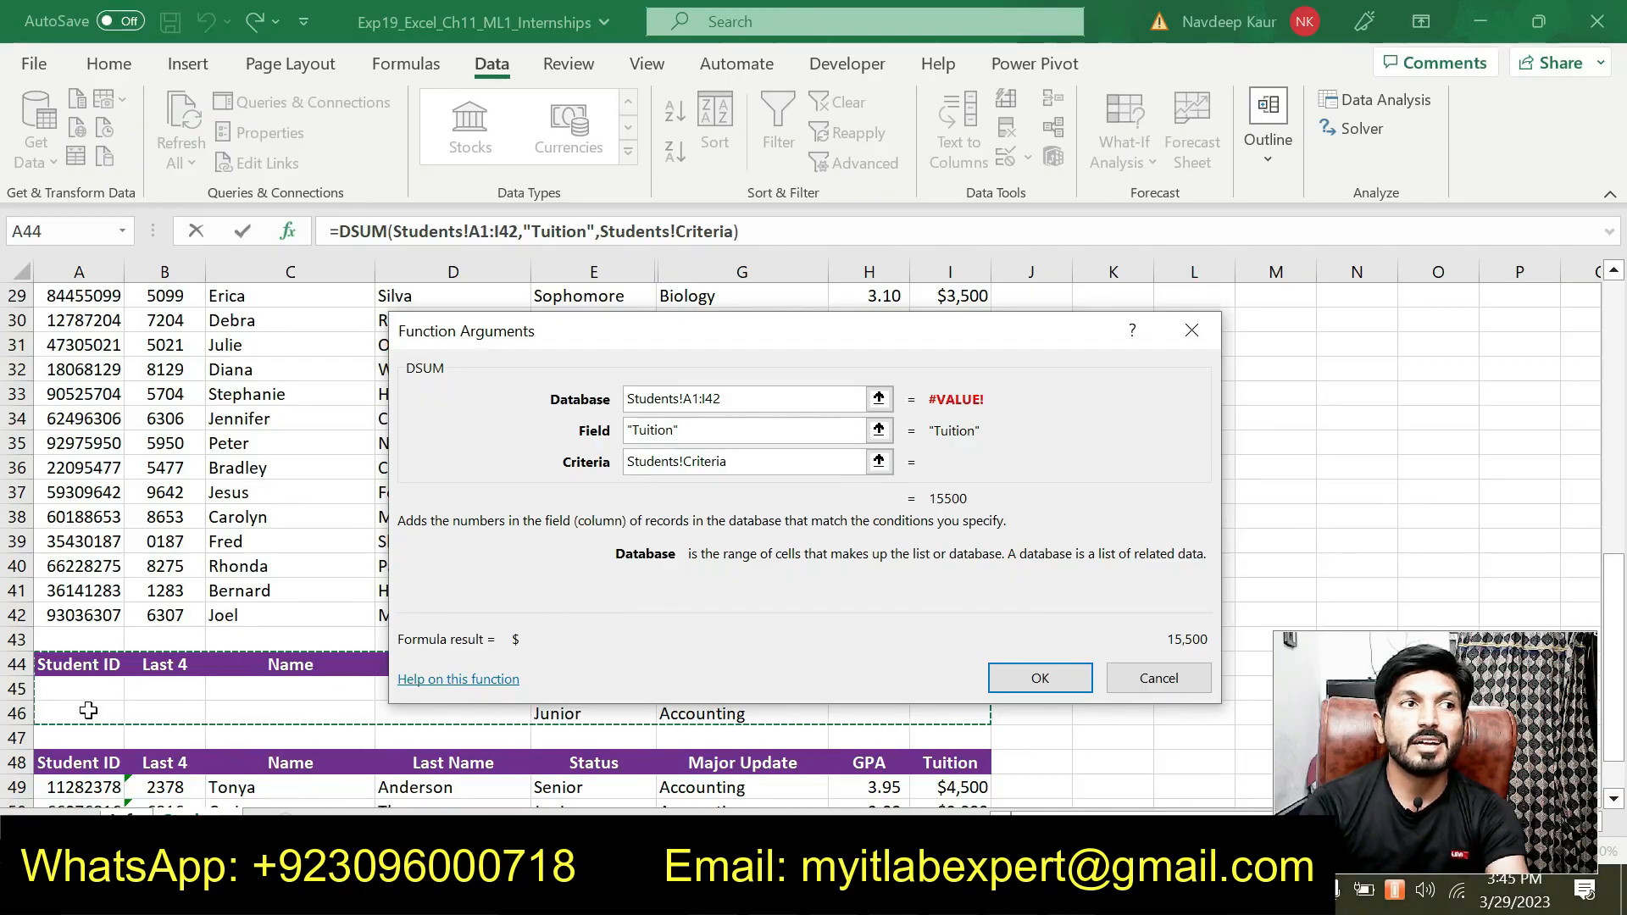
pyautogui.click(1034, 676)
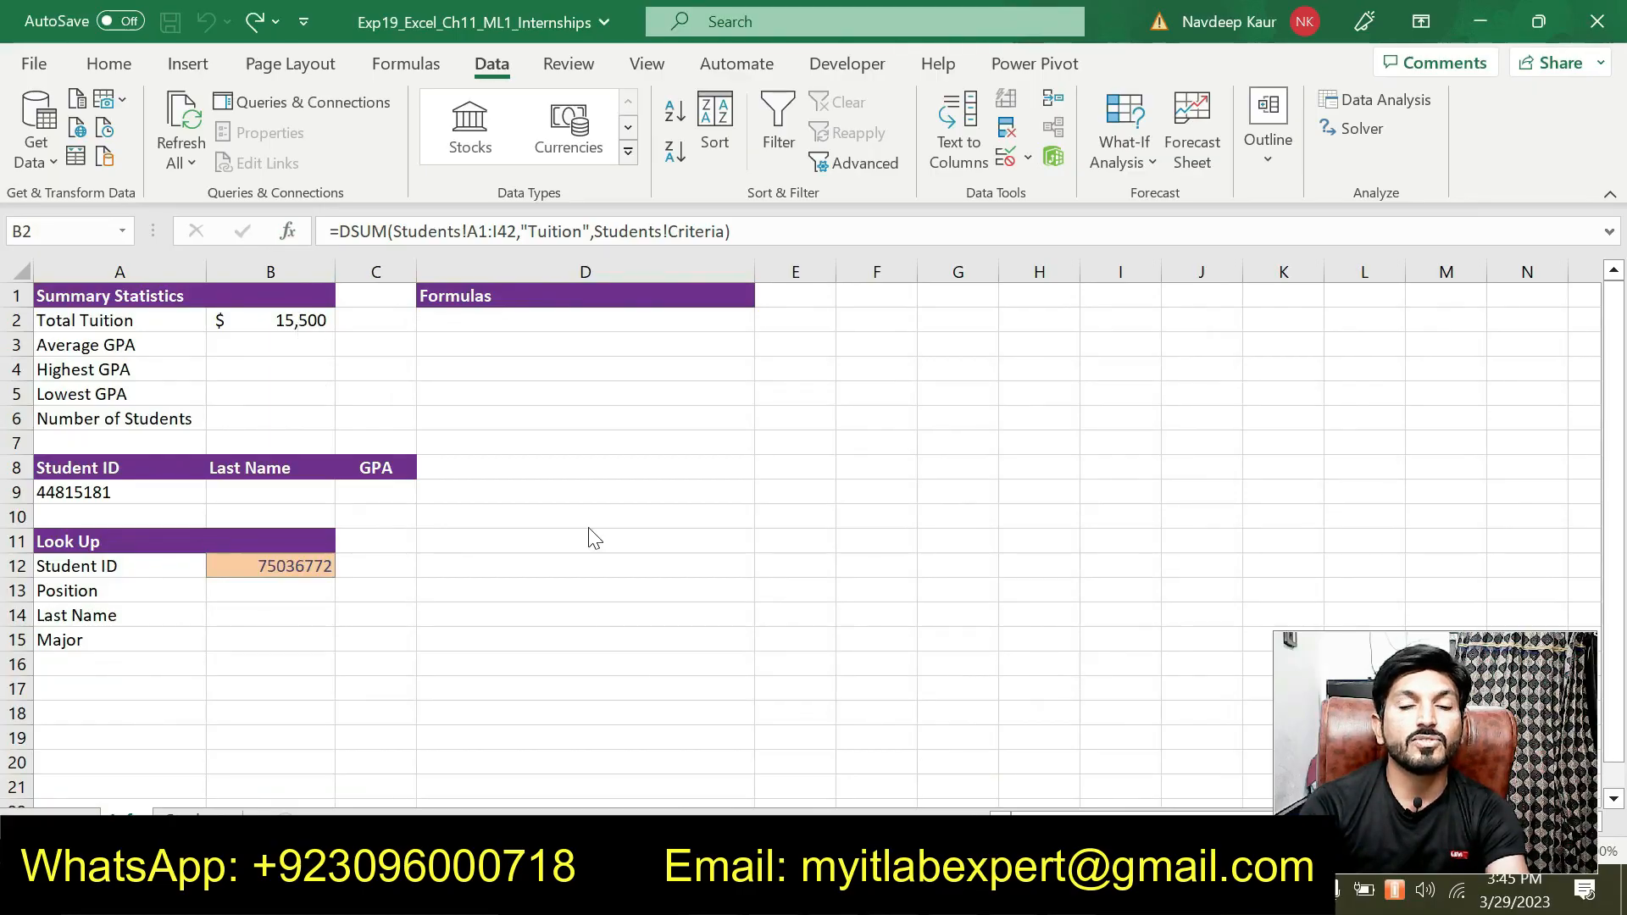
# Step: Switch to the Word instructions and remove the highlight from step 9's DSUM paragraph
pyautogui.click(1047, 890)
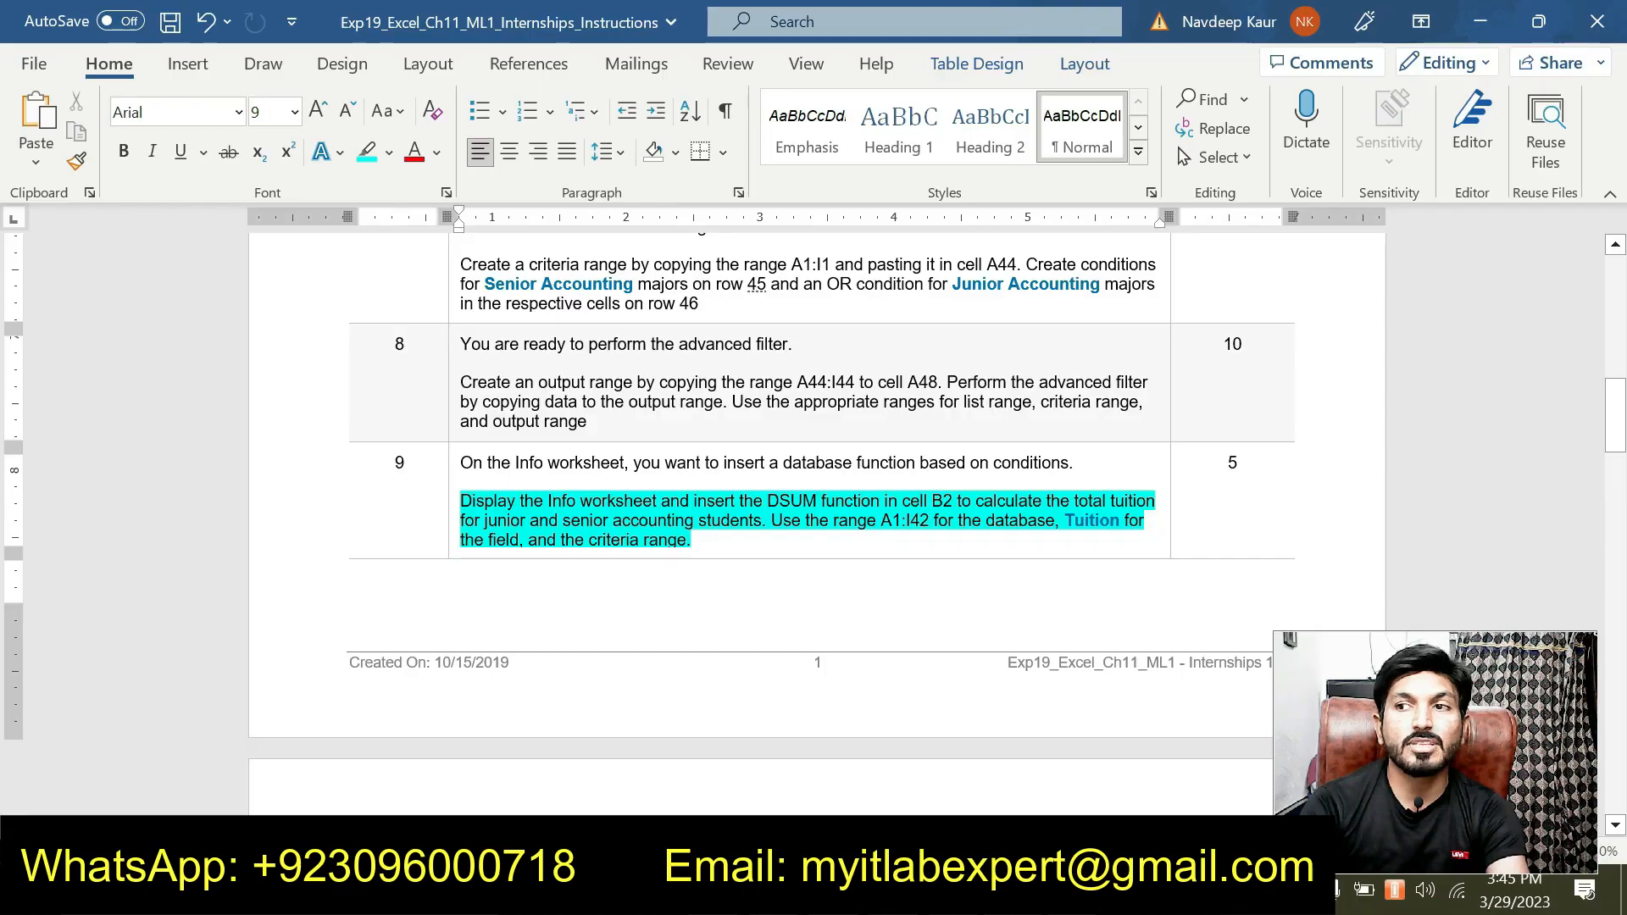
pyautogui.moveTo(716, 541); pyautogui.dragTo(462, 501)
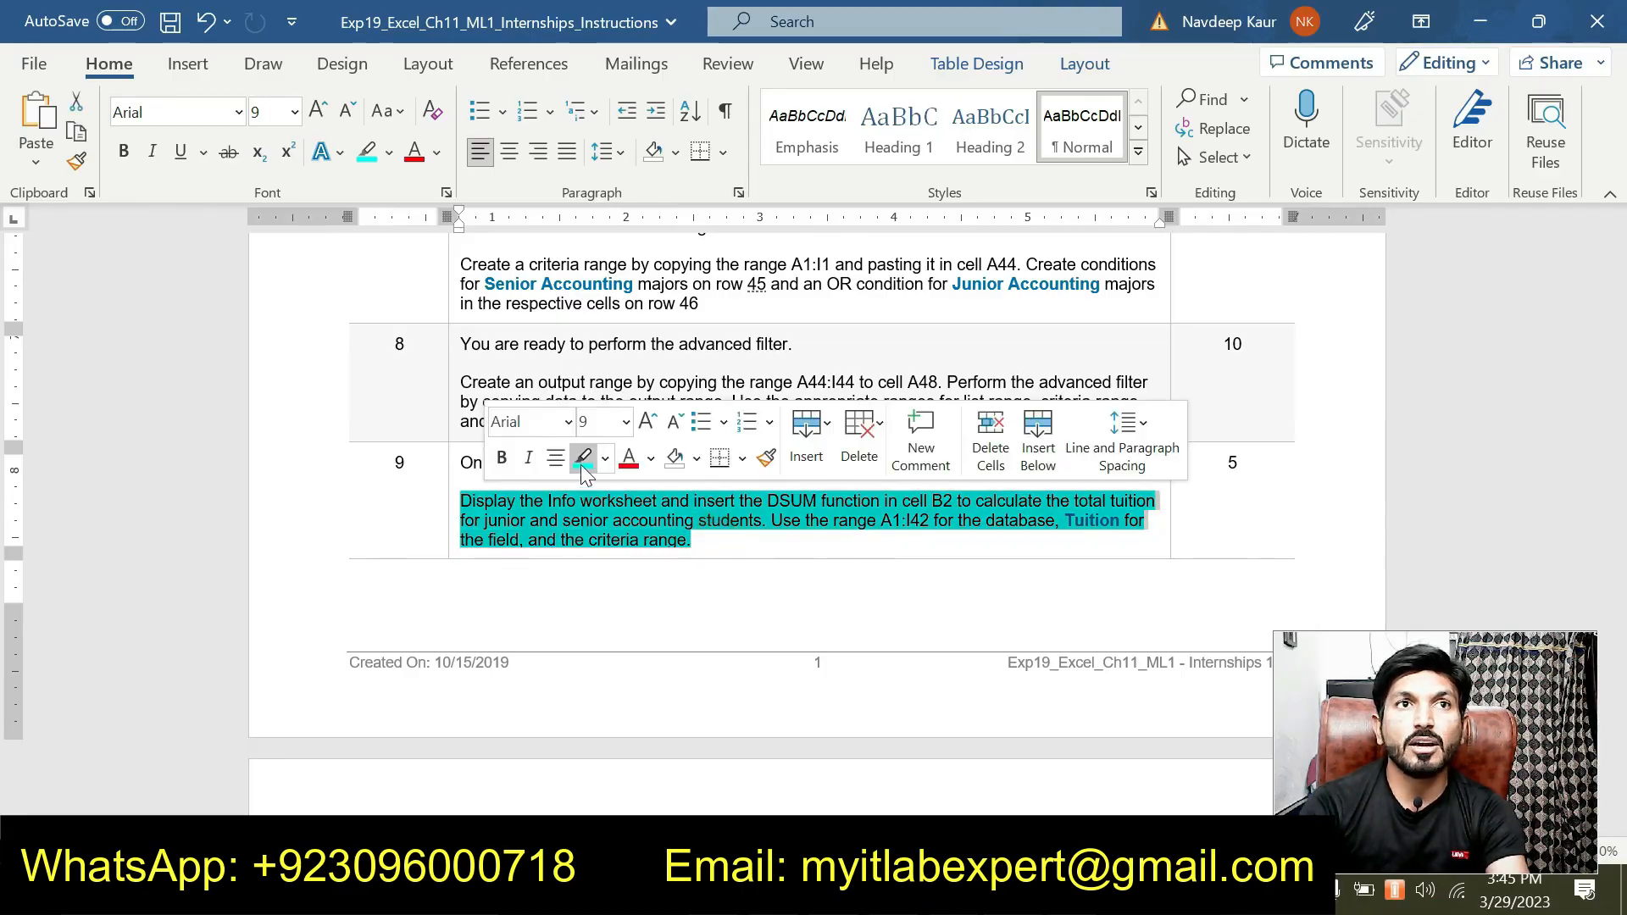
pyautogui.click(581, 459)
# Step: Look through the remaining instructions and highlight step 10's DAVERAGE paragraph in turquoise
pyautogui.scroll(-10, 784, 555)
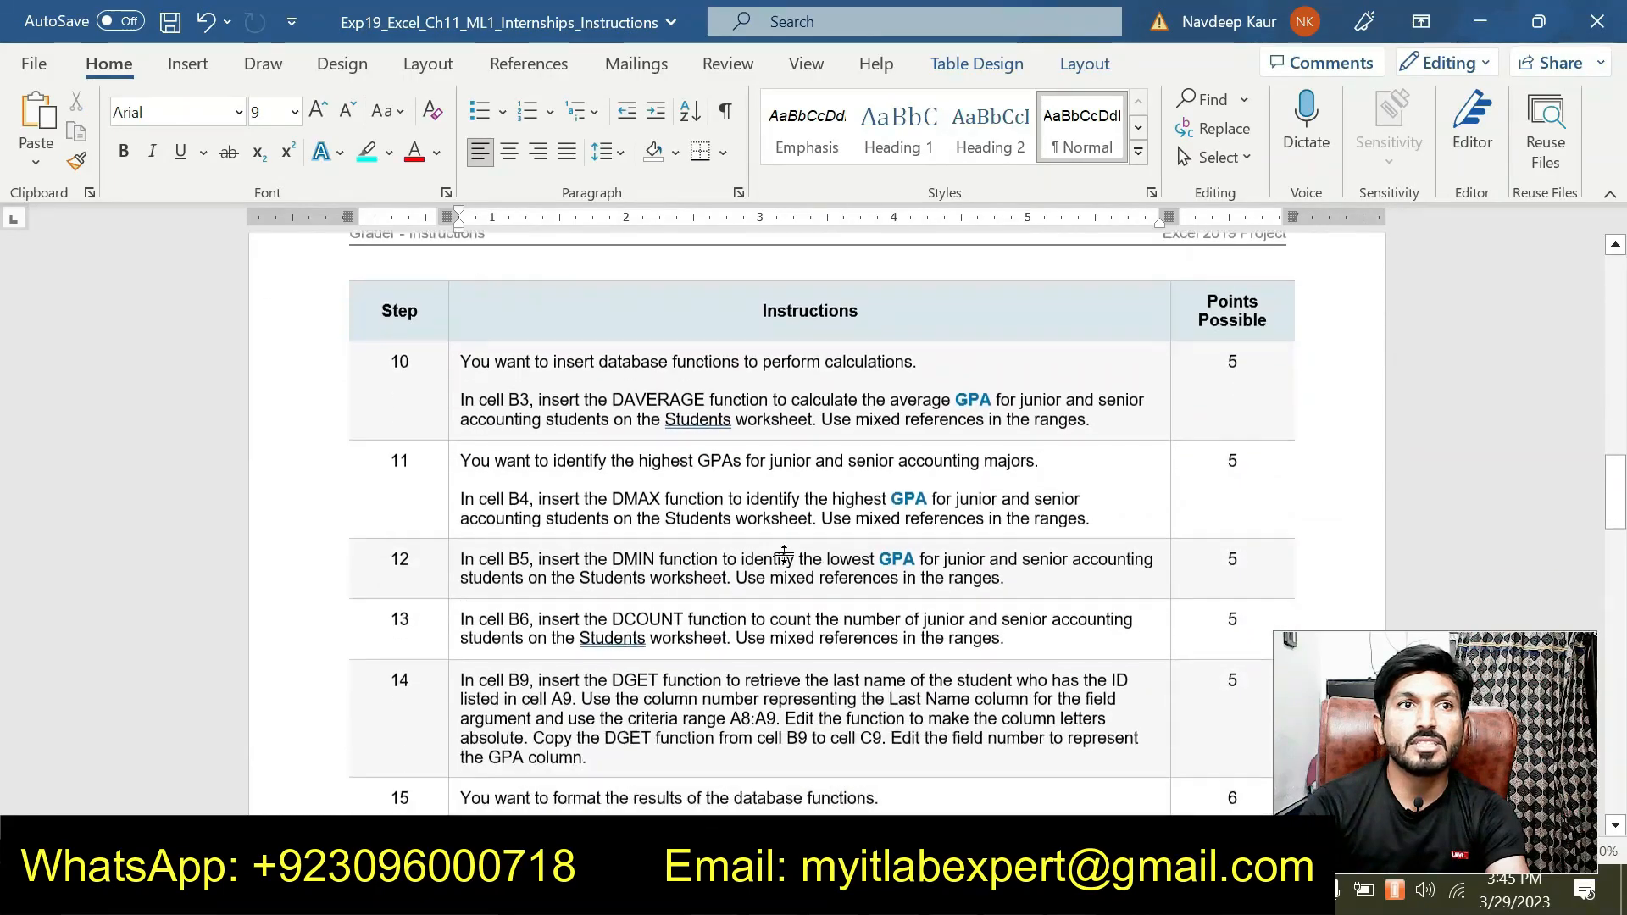
pyautogui.scroll(-7, 784, 555)
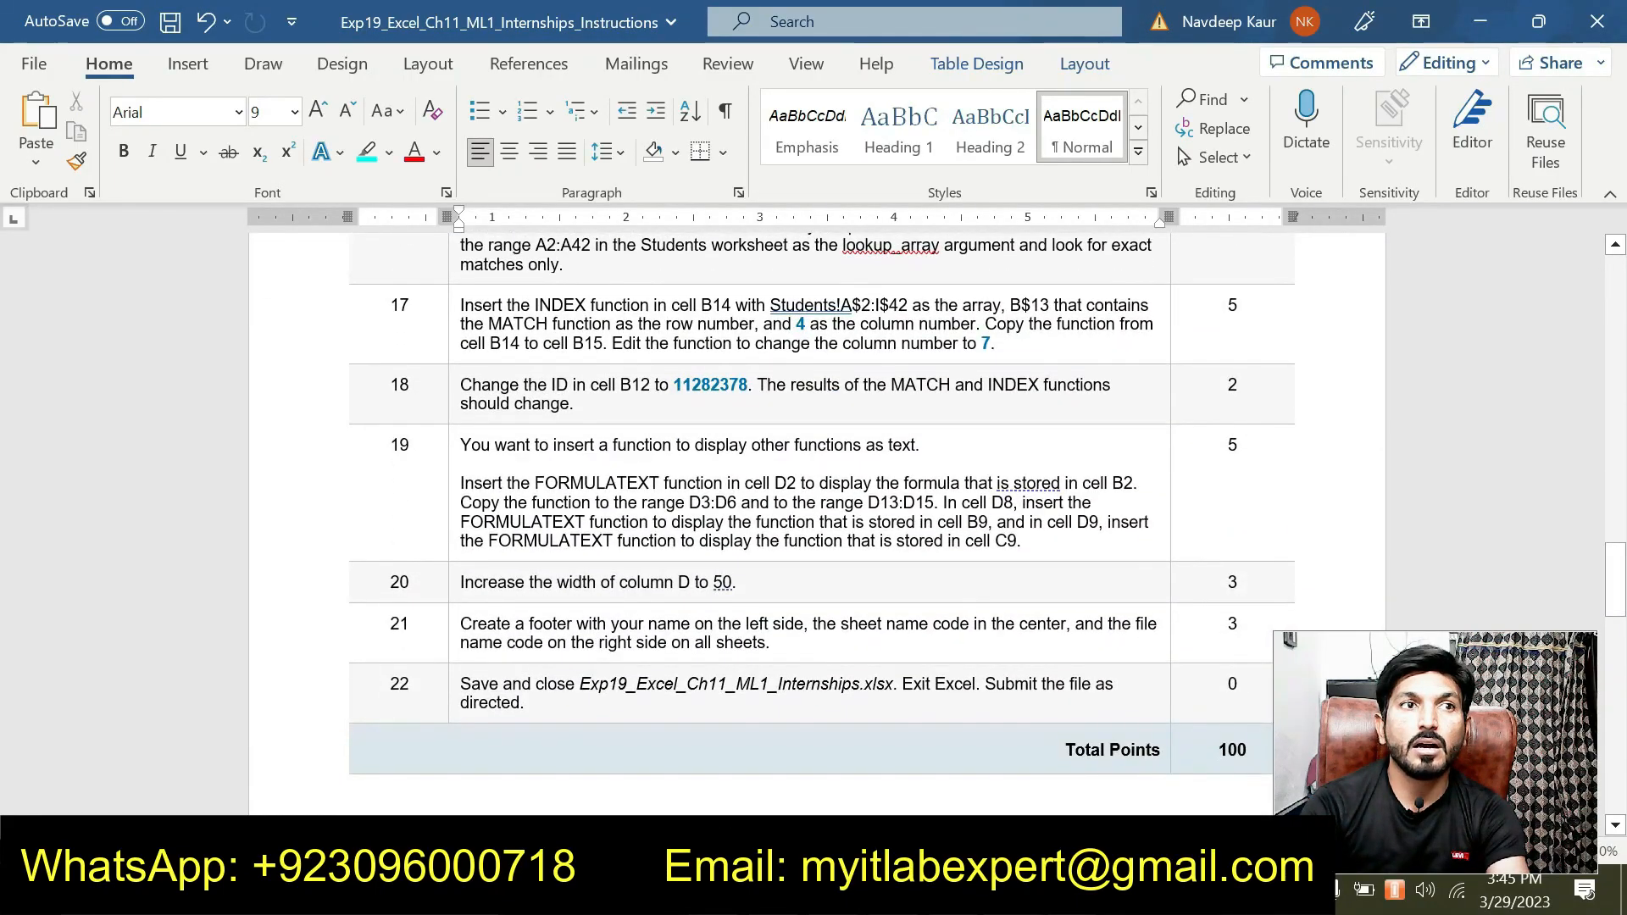
pyautogui.scroll(8, 784, 555)
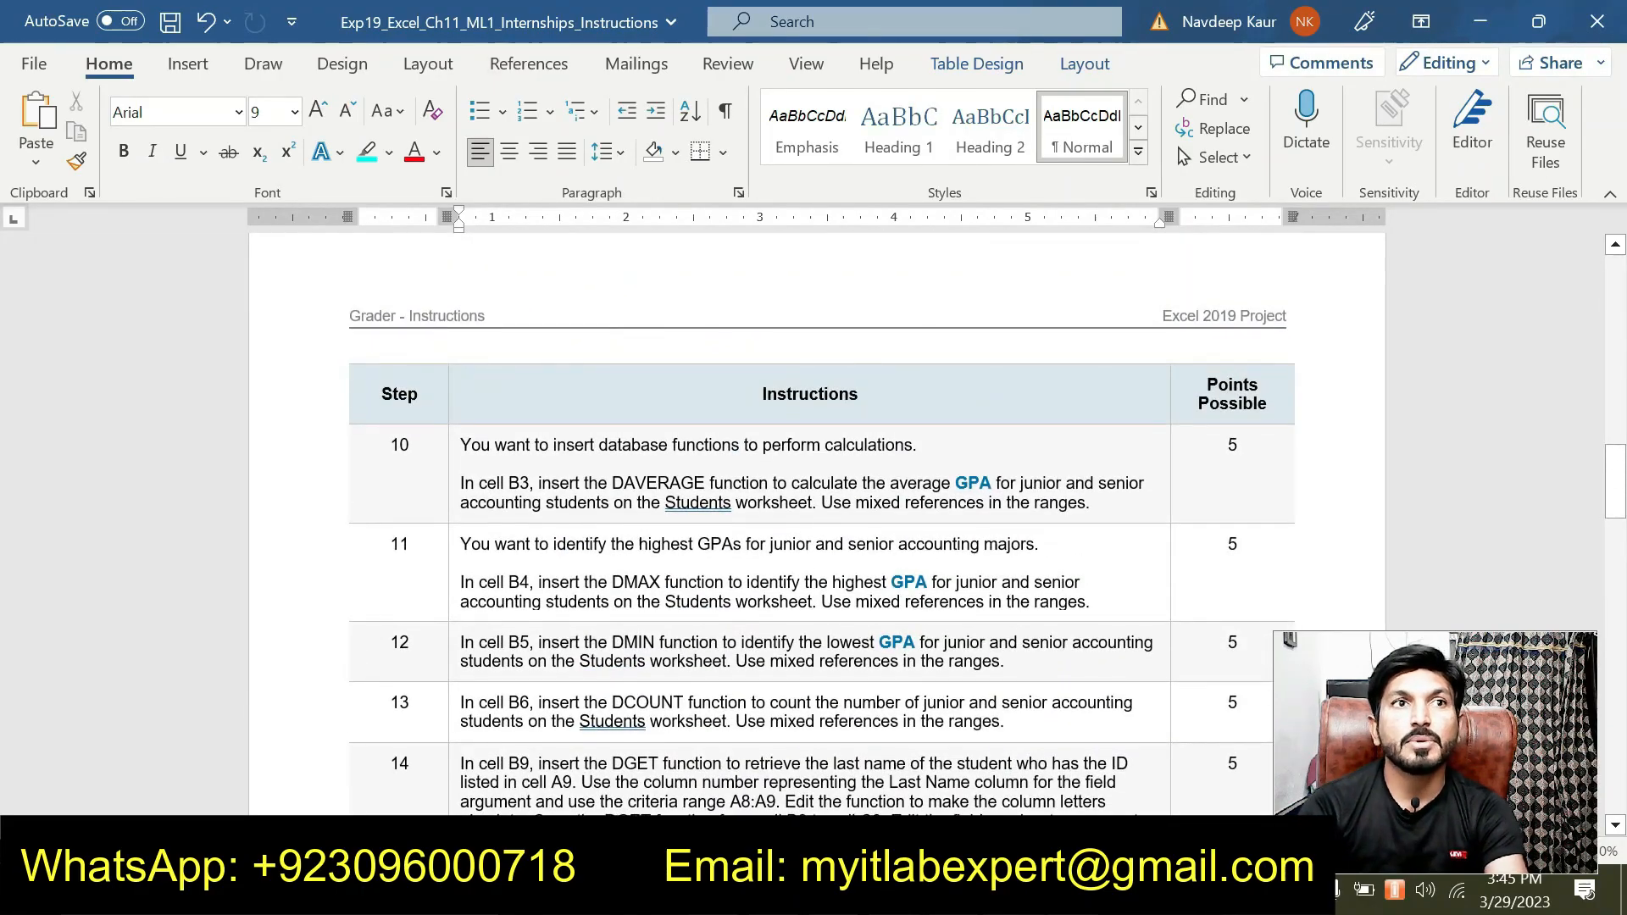
pyautogui.scroll(-3, 814, 508)
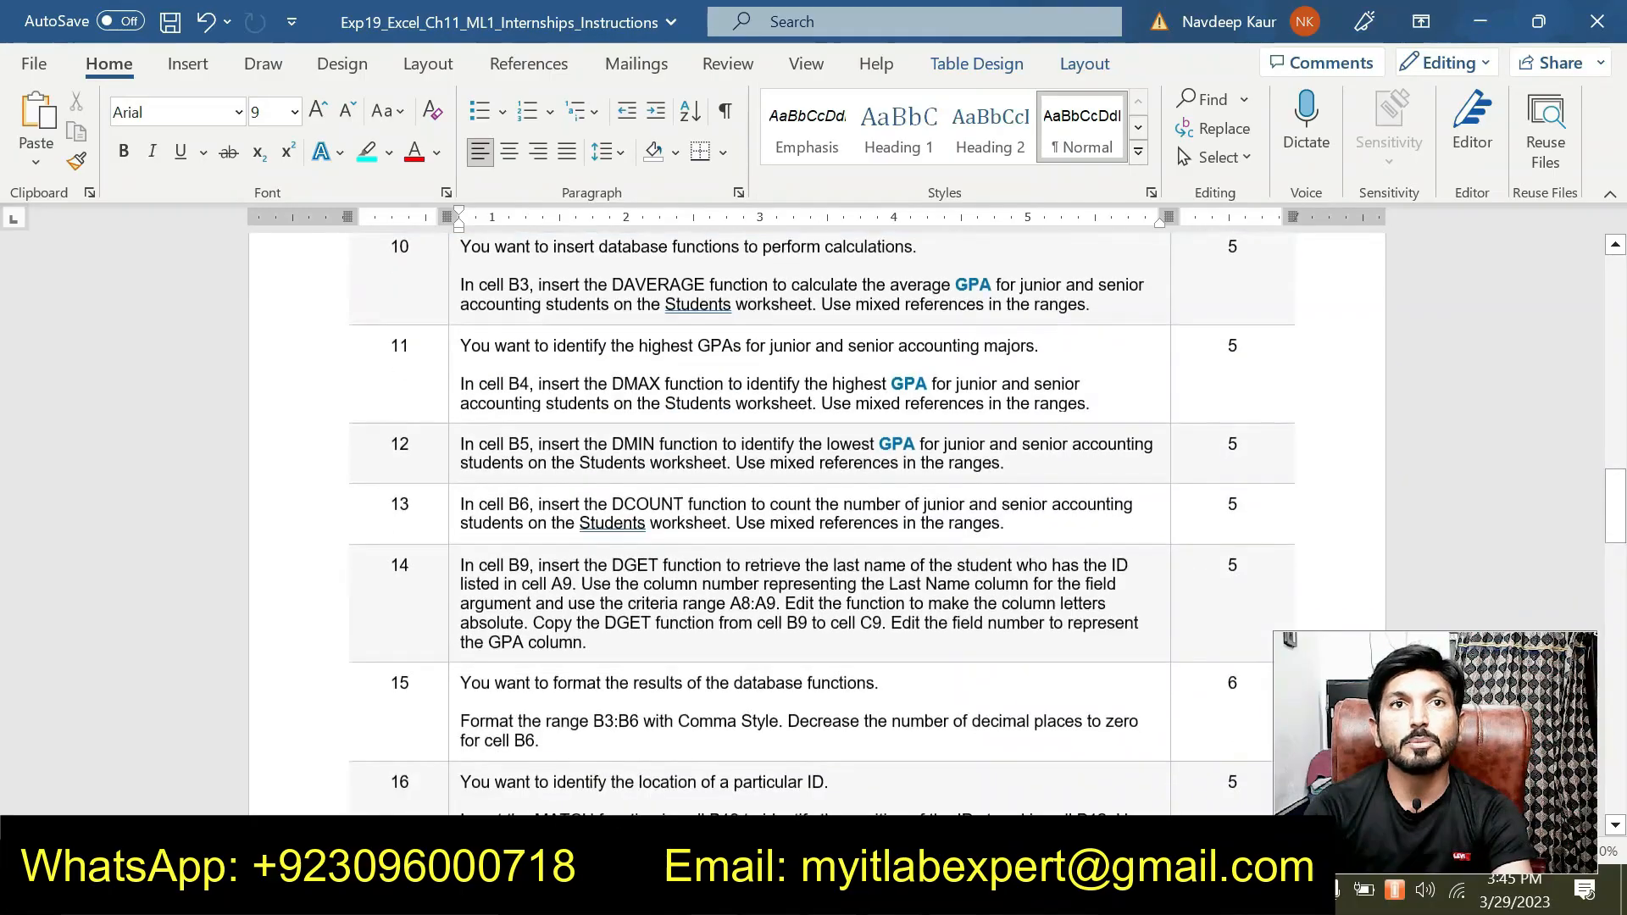
pyautogui.scroll(2, 814, 508)
pyautogui.scroll(2, 861, 695)
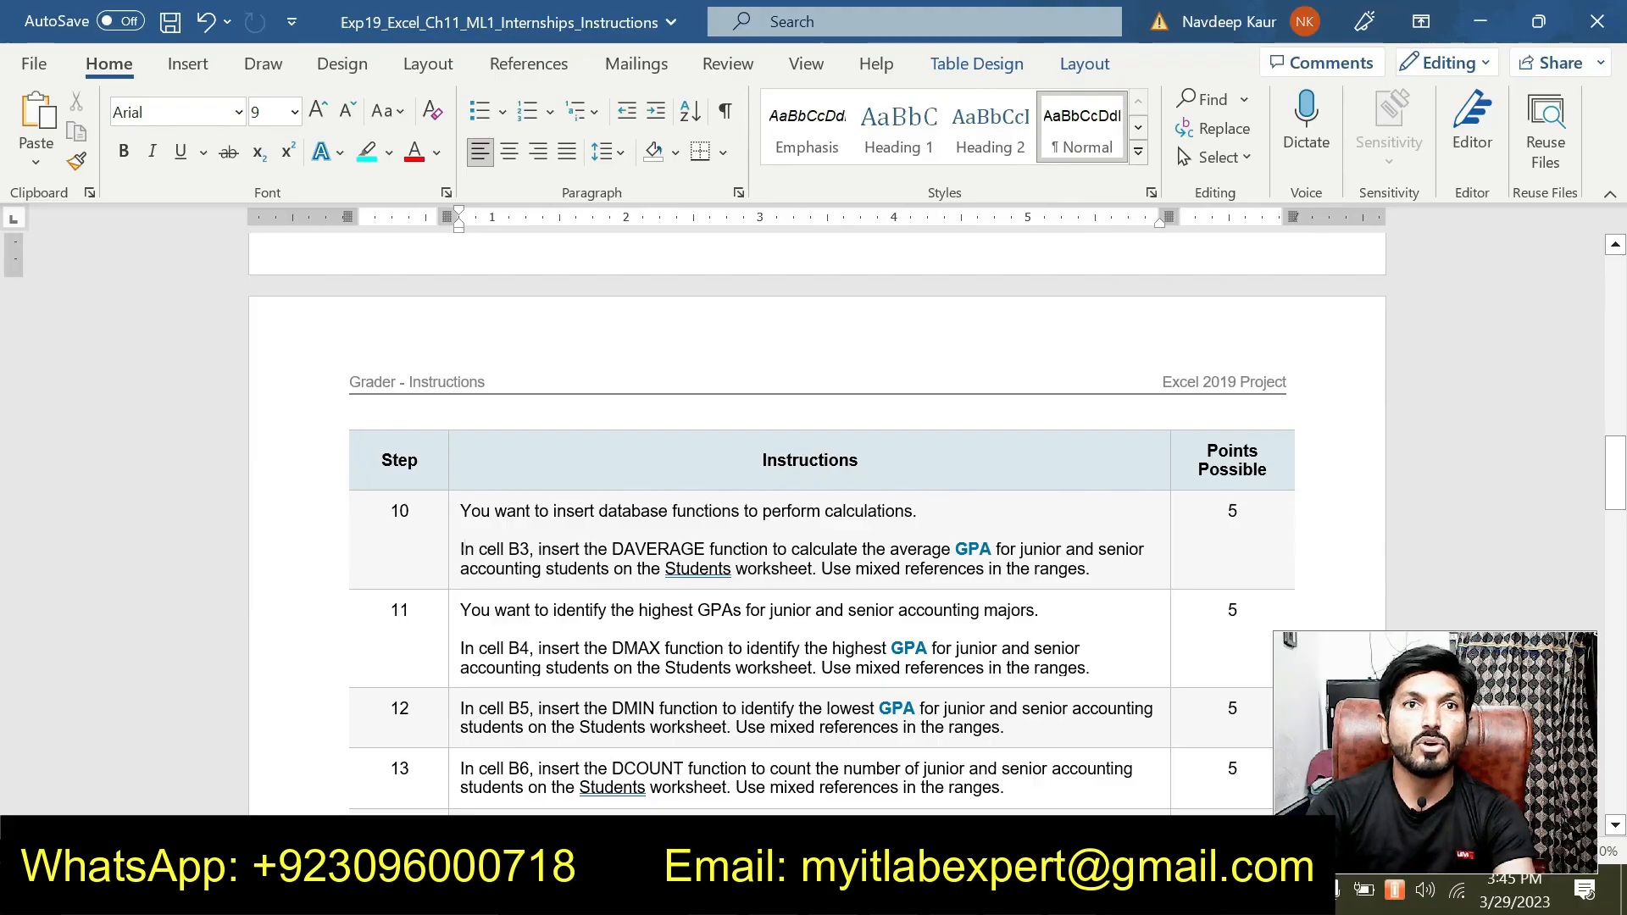
pyautogui.moveTo(458, 549); pyautogui.dragTo(1038, 584)
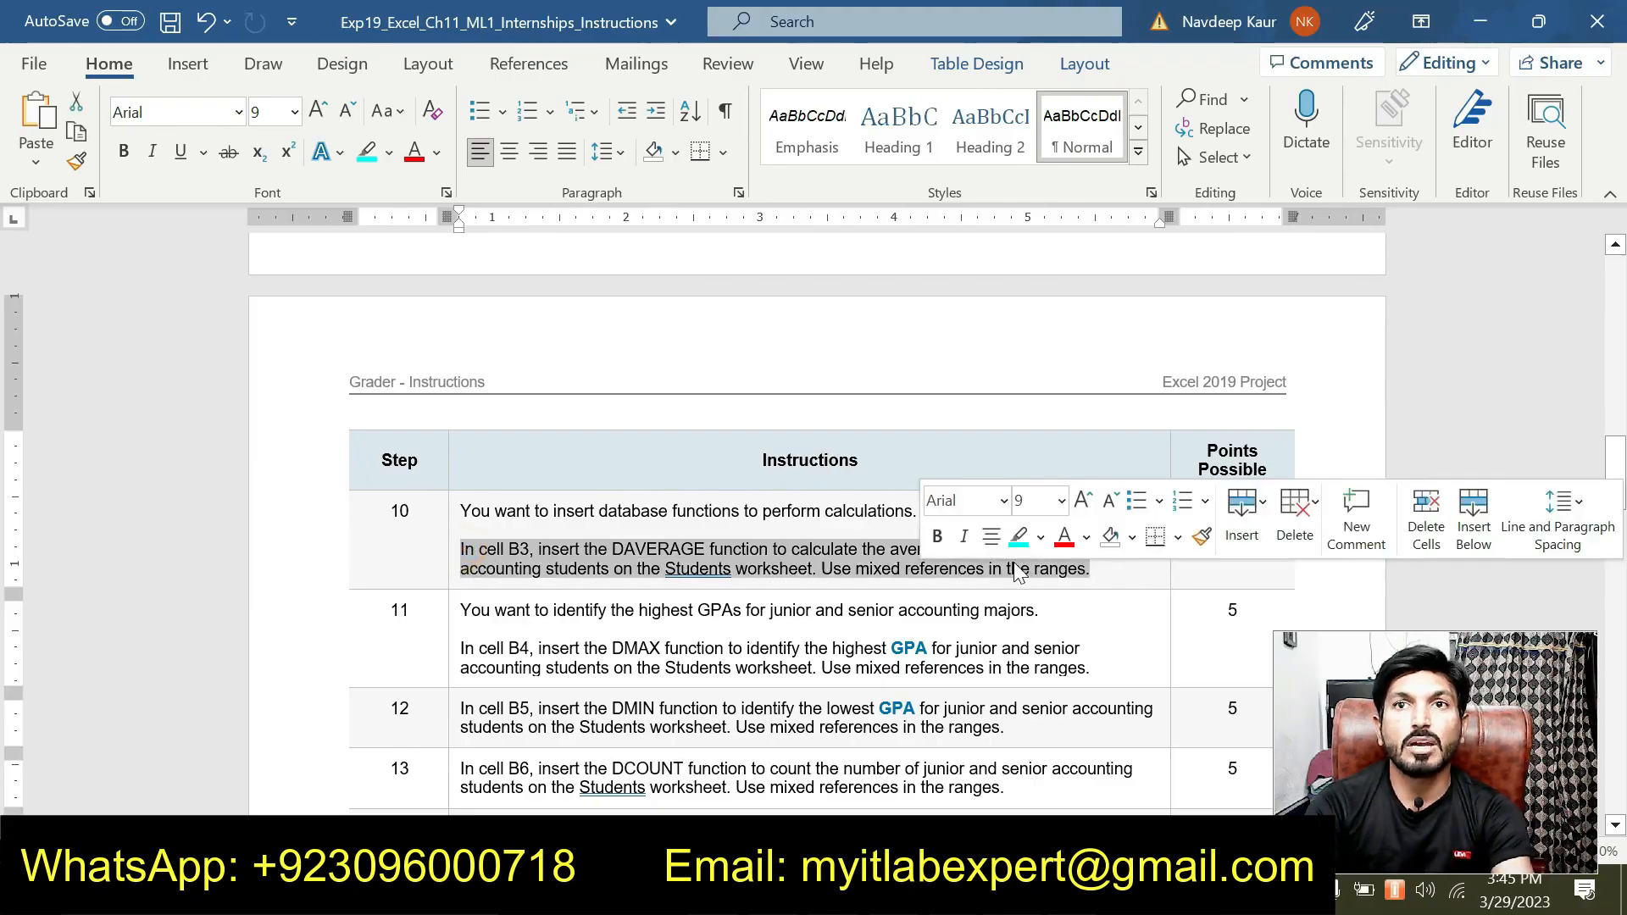
pyautogui.click(1018, 536)
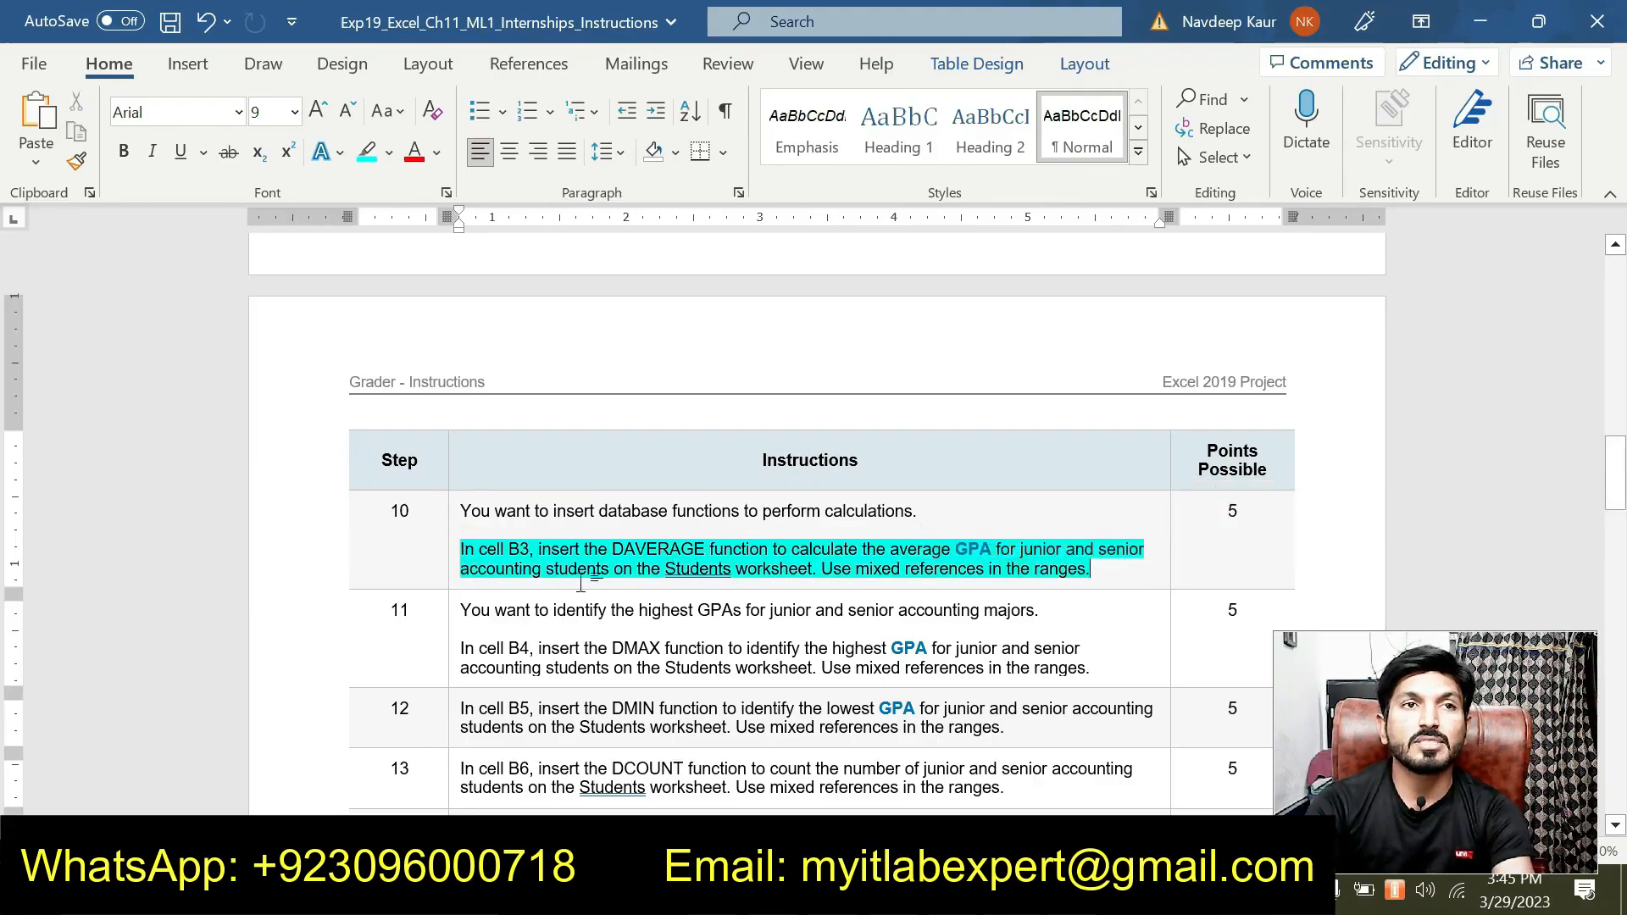
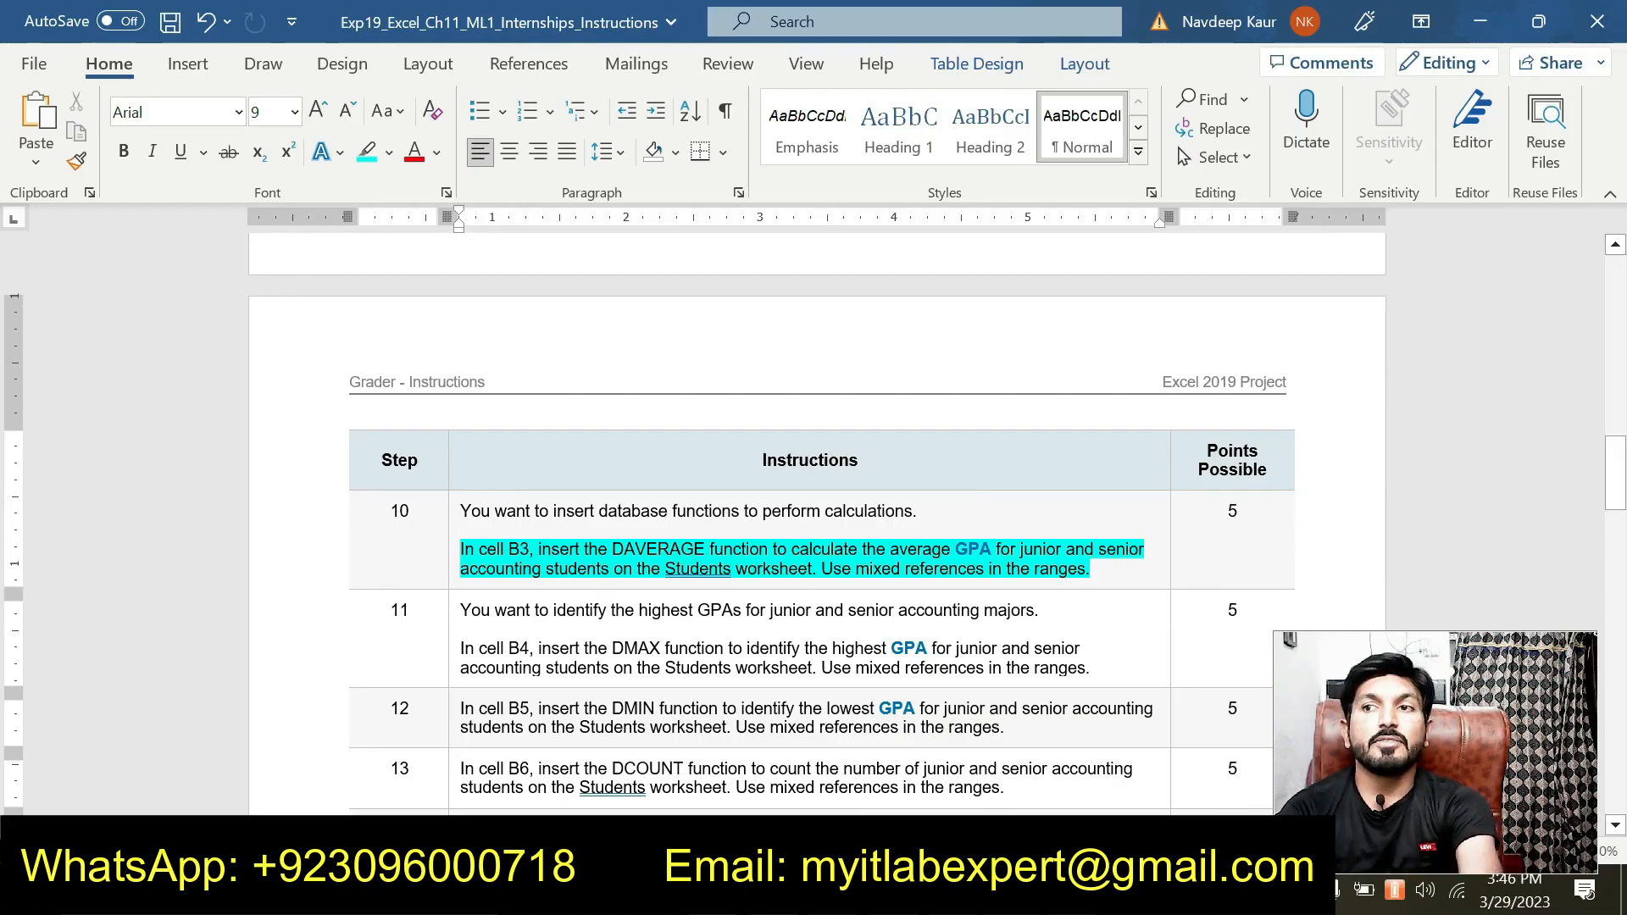
# Step: Return to the Excel workbook, start a DAVERAGE function in cell B3 of the Info worksheet and open its function arguments
pyautogui.press('F7')
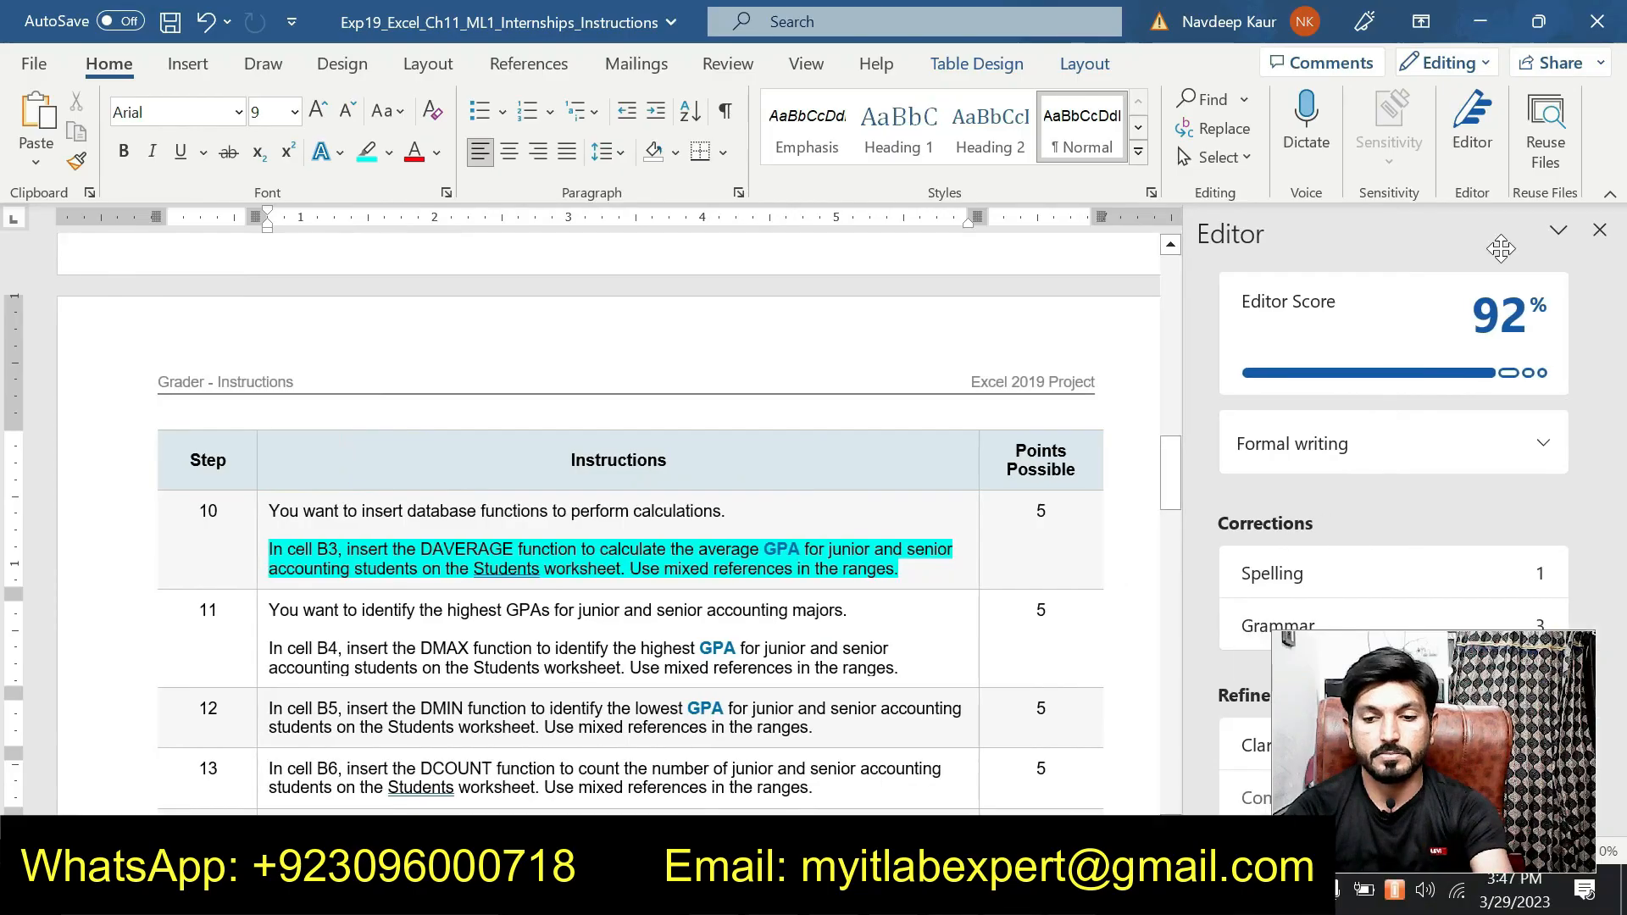
pyautogui.click(1598, 236)
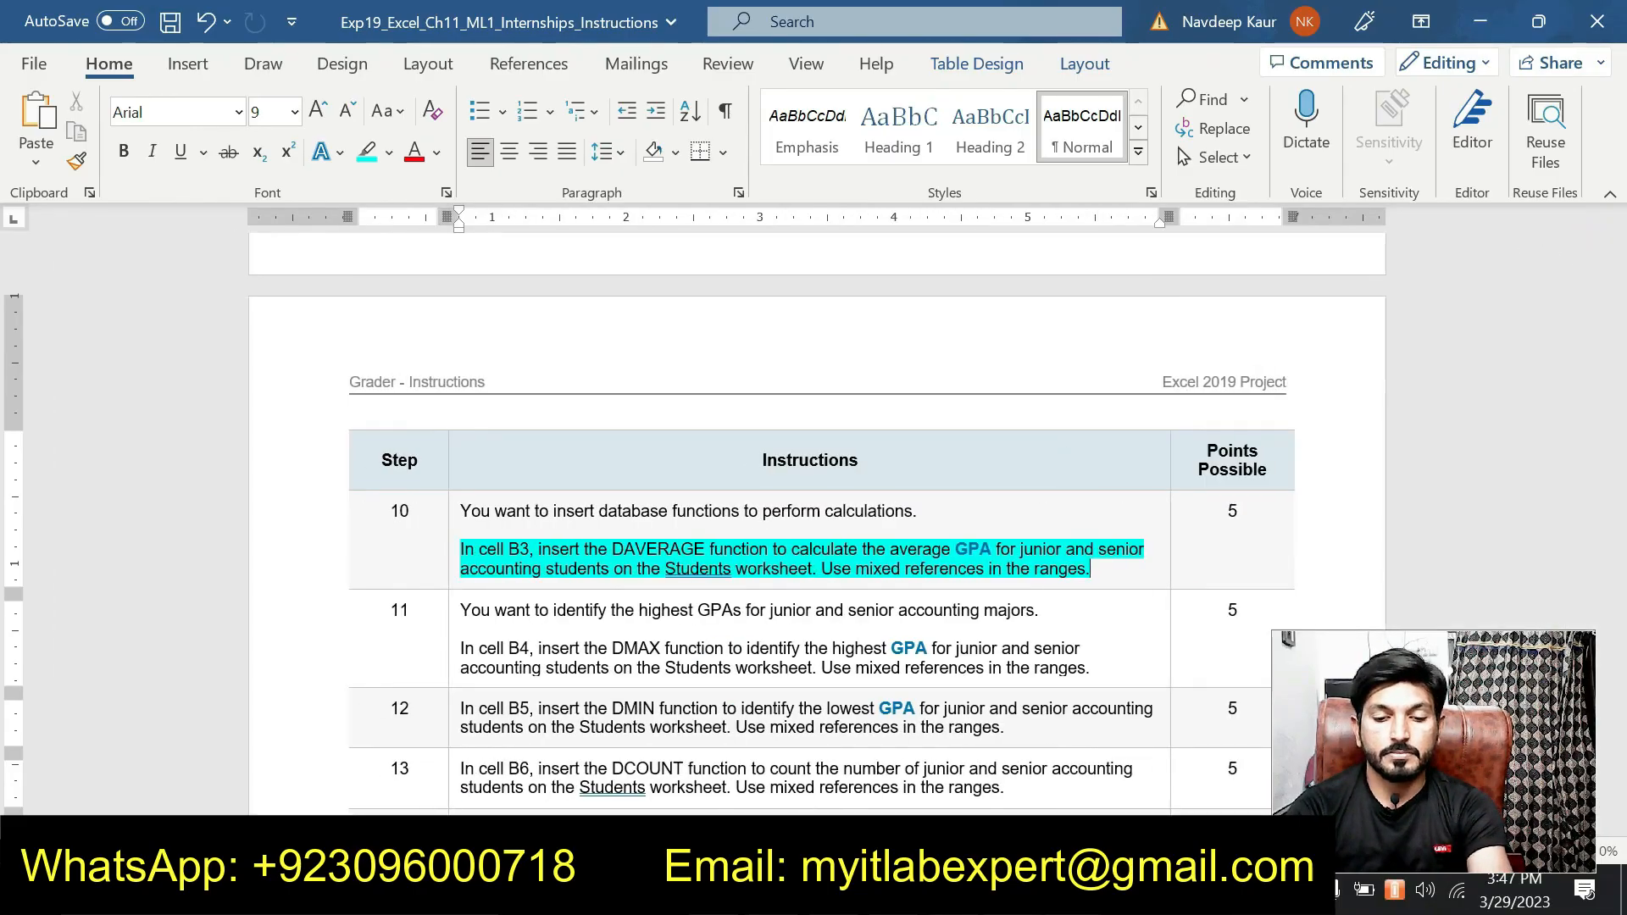
pyautogui.hotkey('alt', 'Tab')
pyautogui.click(264, 343)
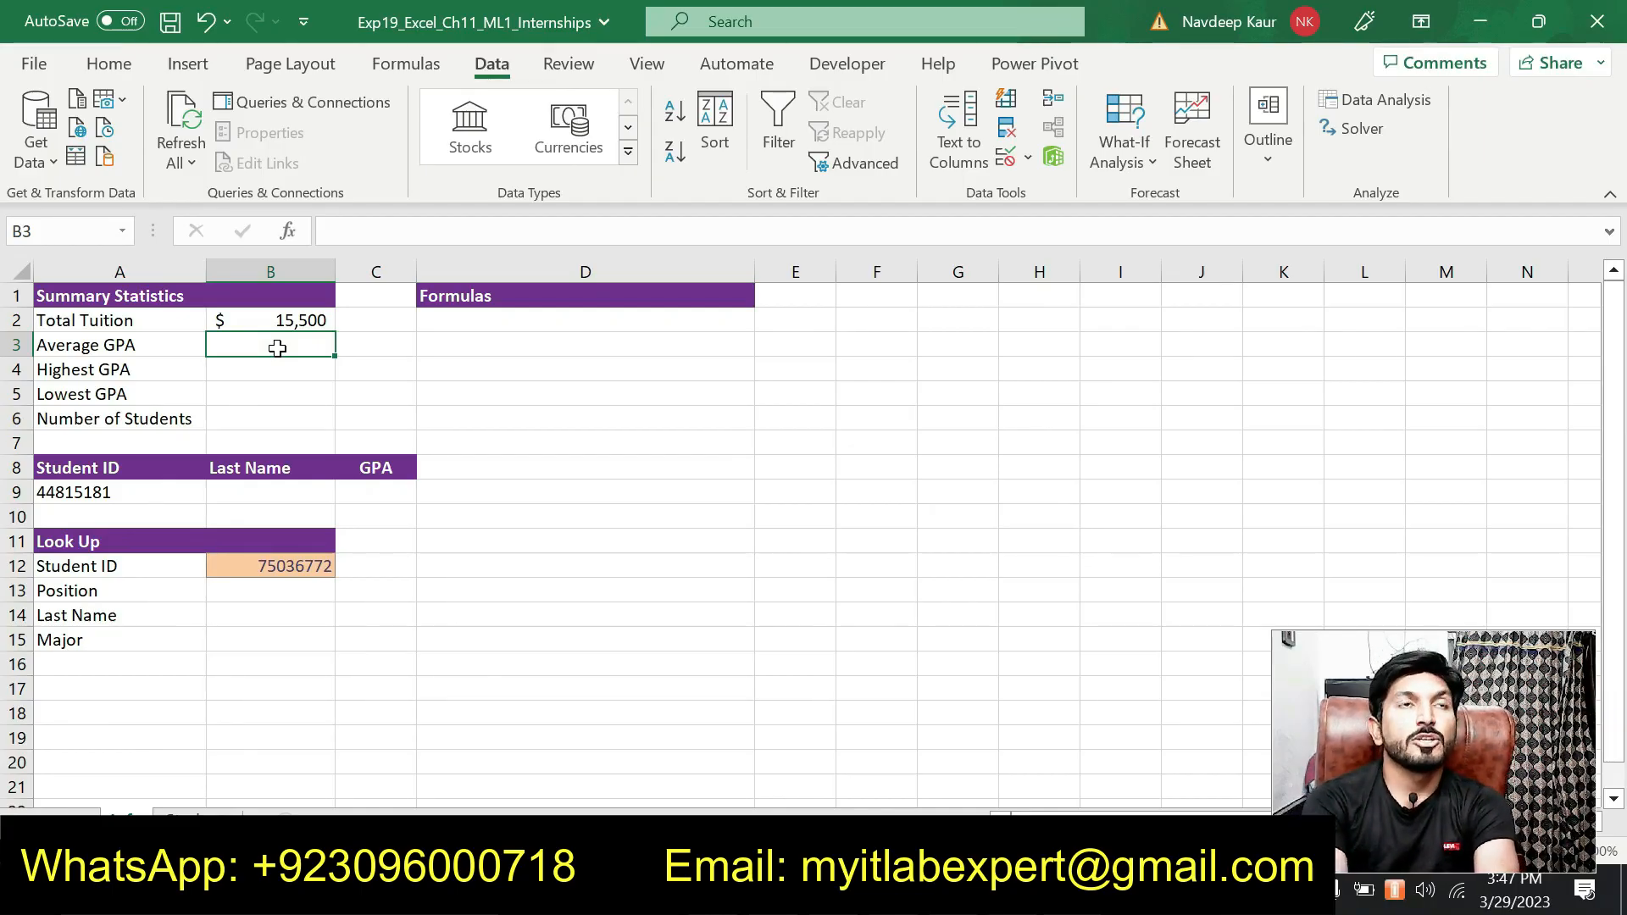
pyautogui.write('=')
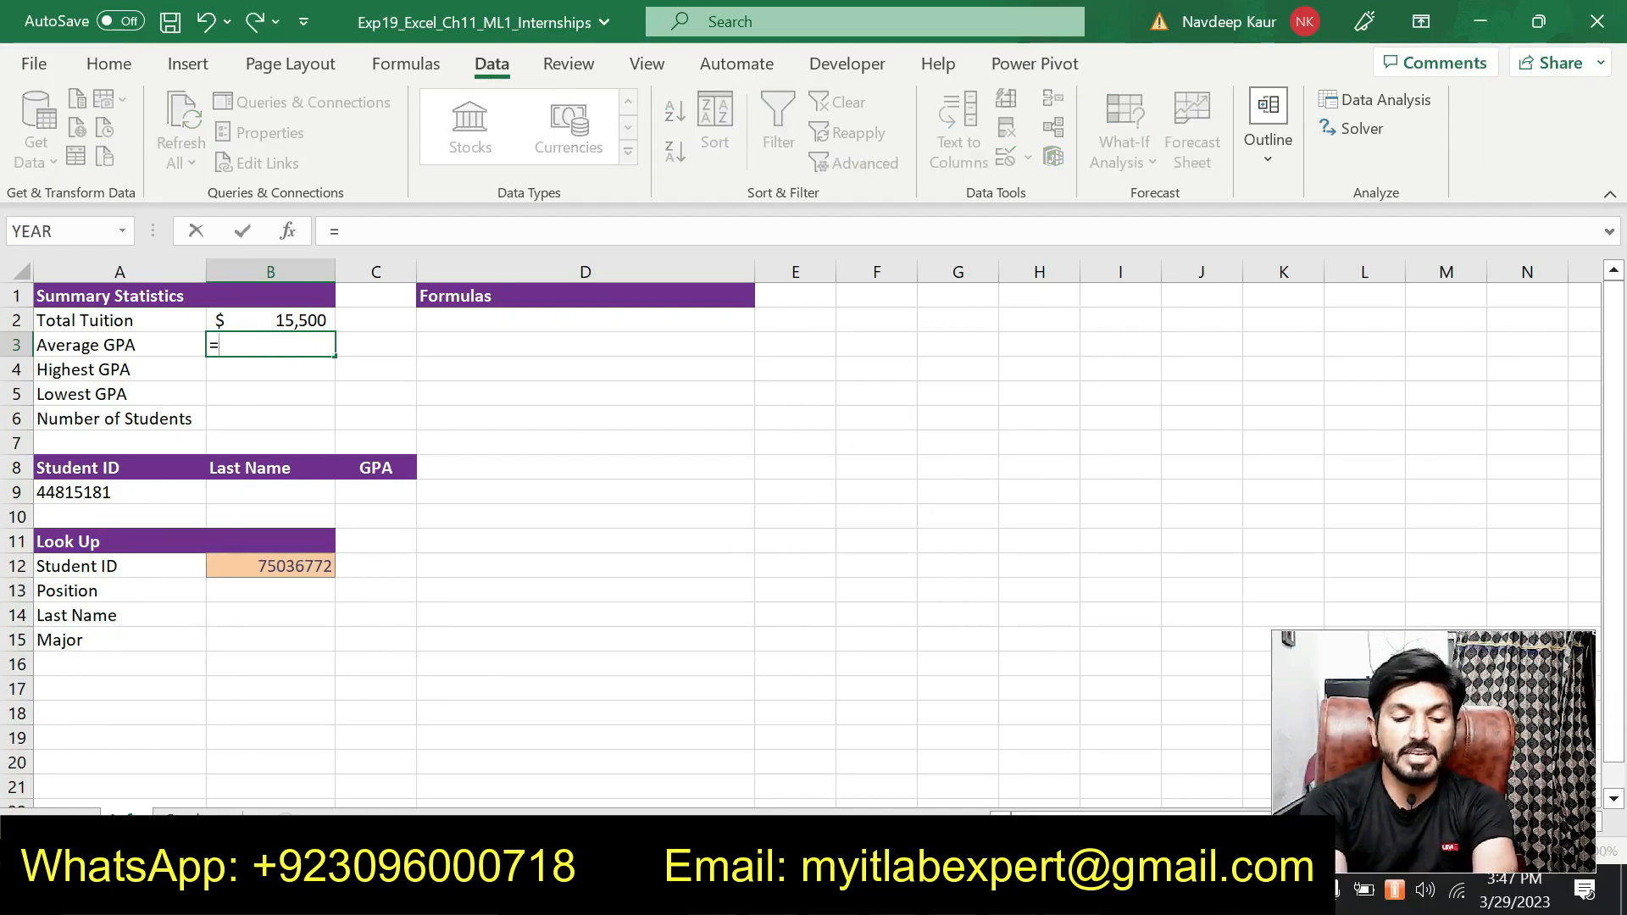
pyautogui.write('da')
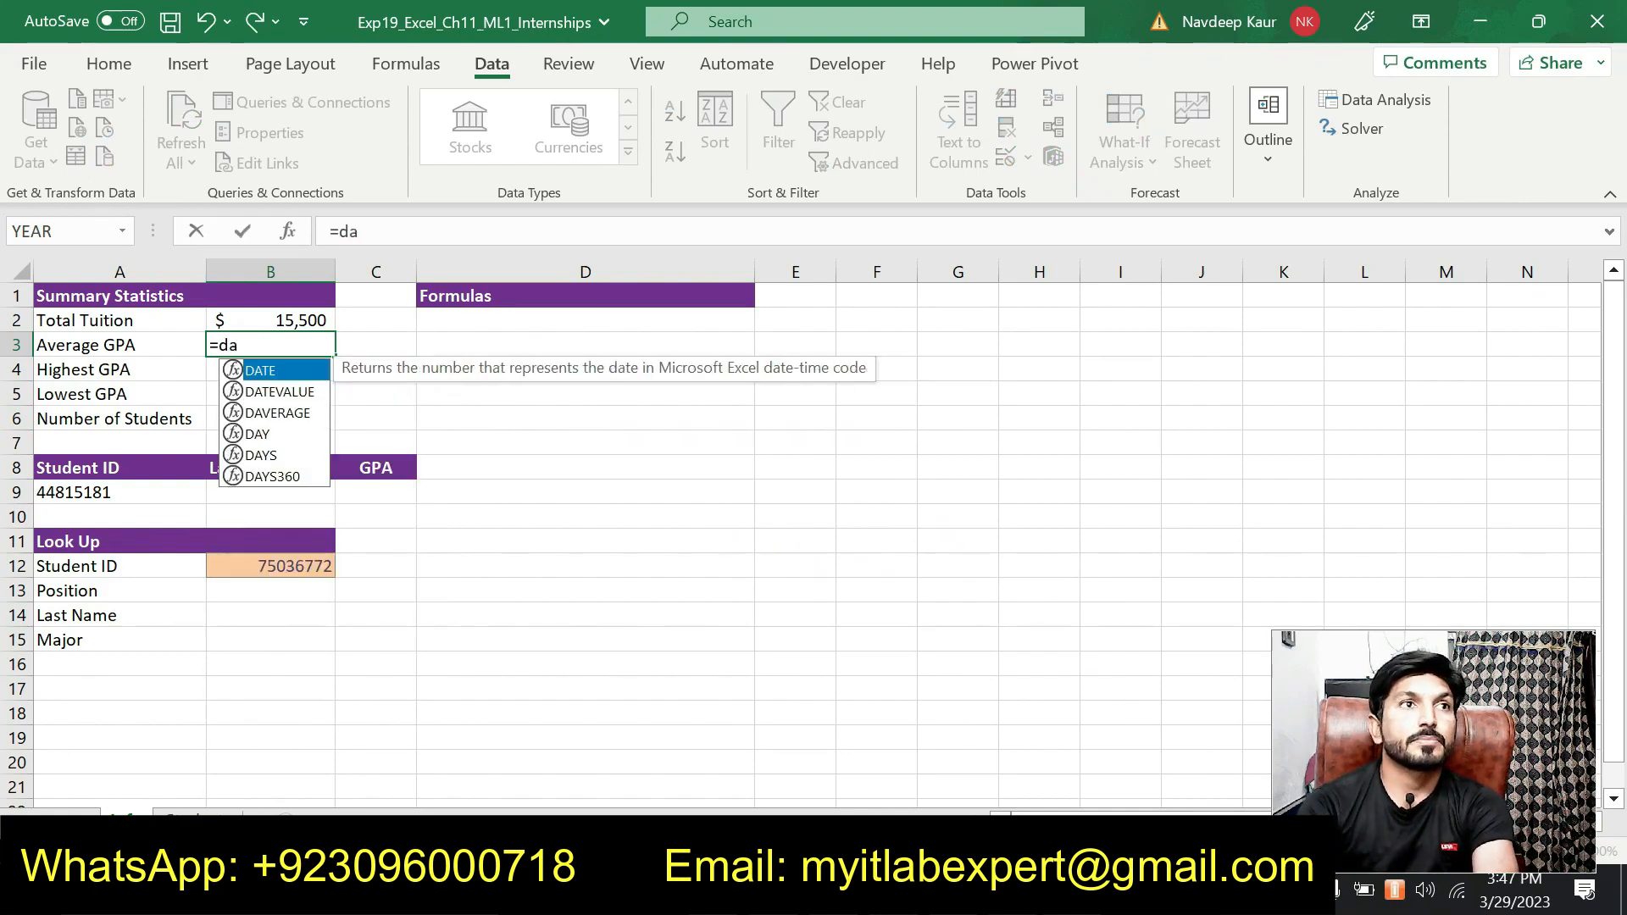
pyautogui.doubleClick(278, 415)
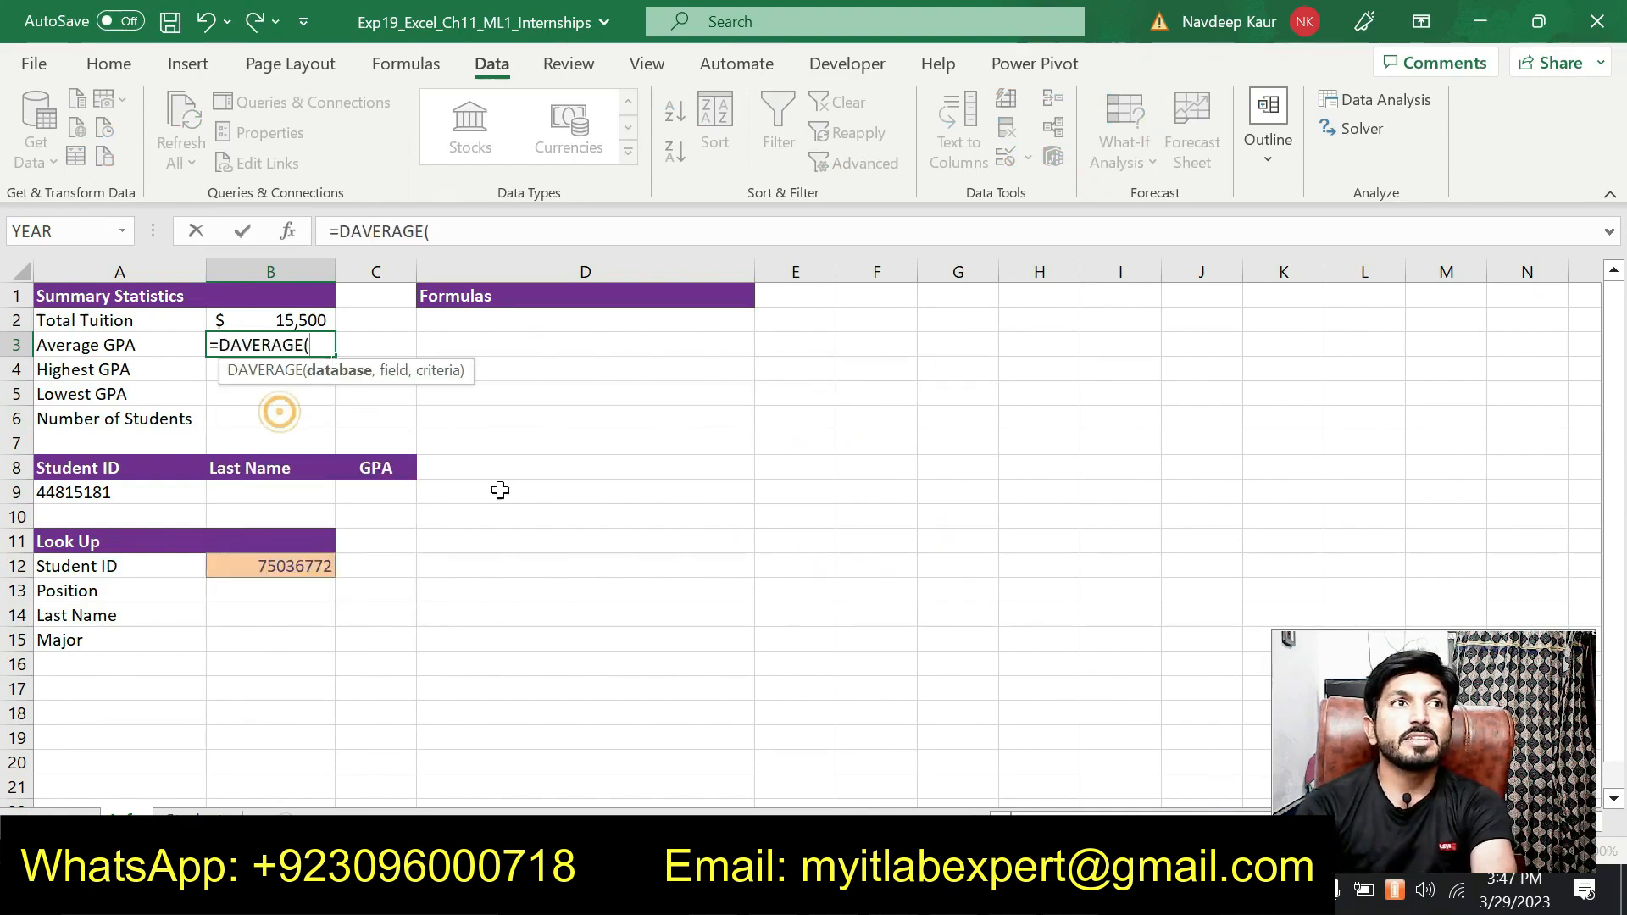
pyautogui.click(299, 238)
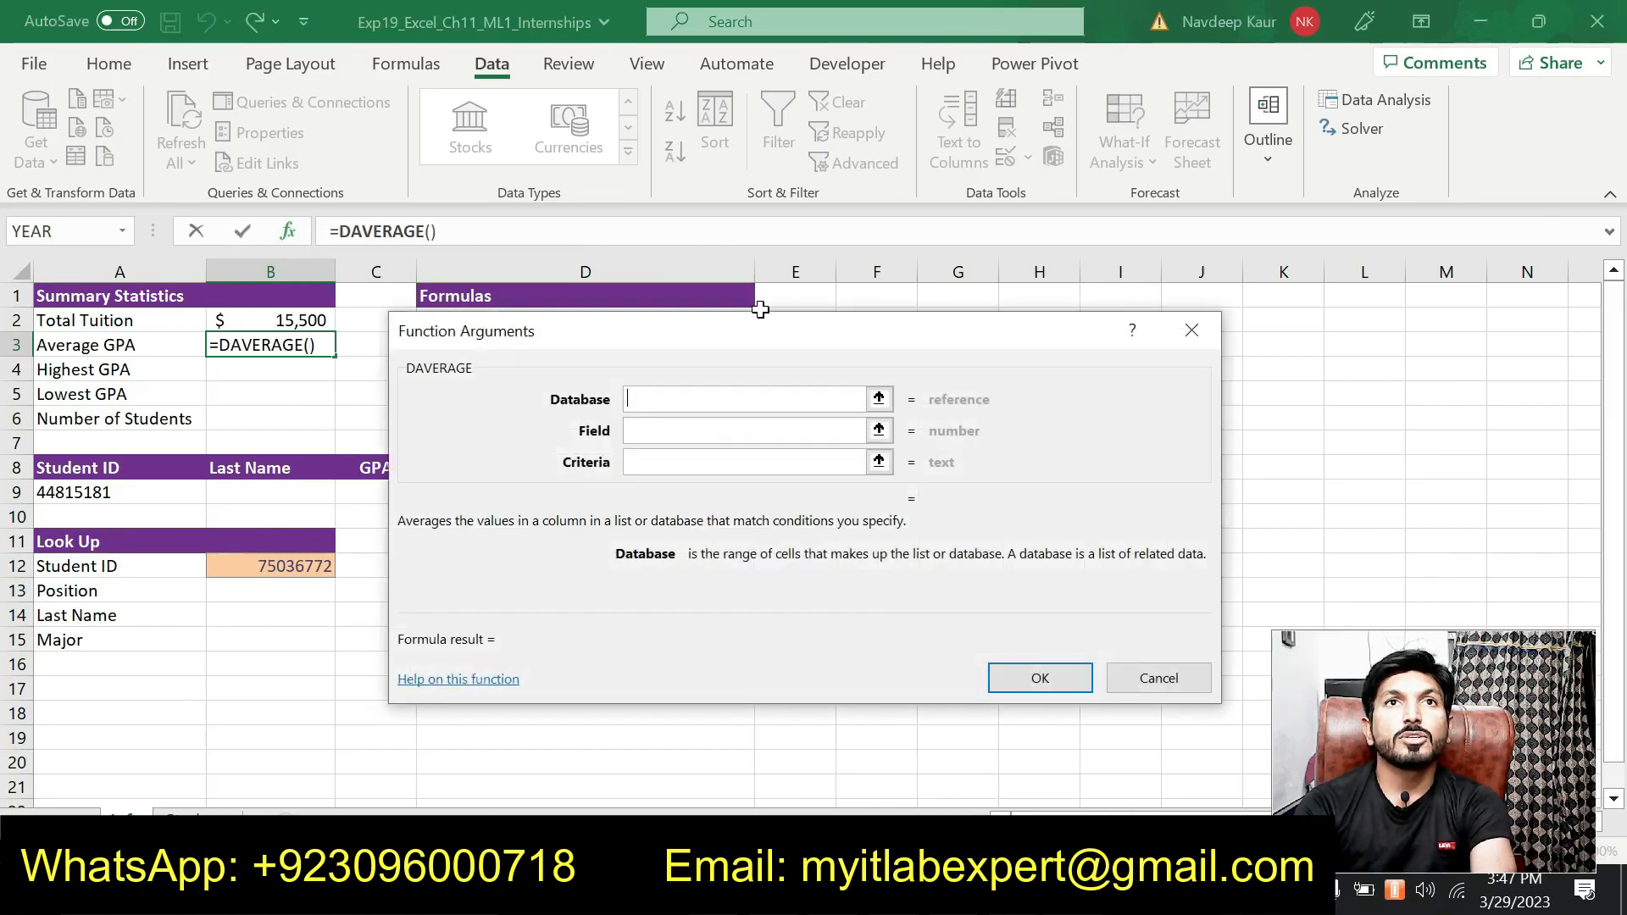
pyautogui.moveTo(871, 314); pyautogui.dragTo(877, 277)
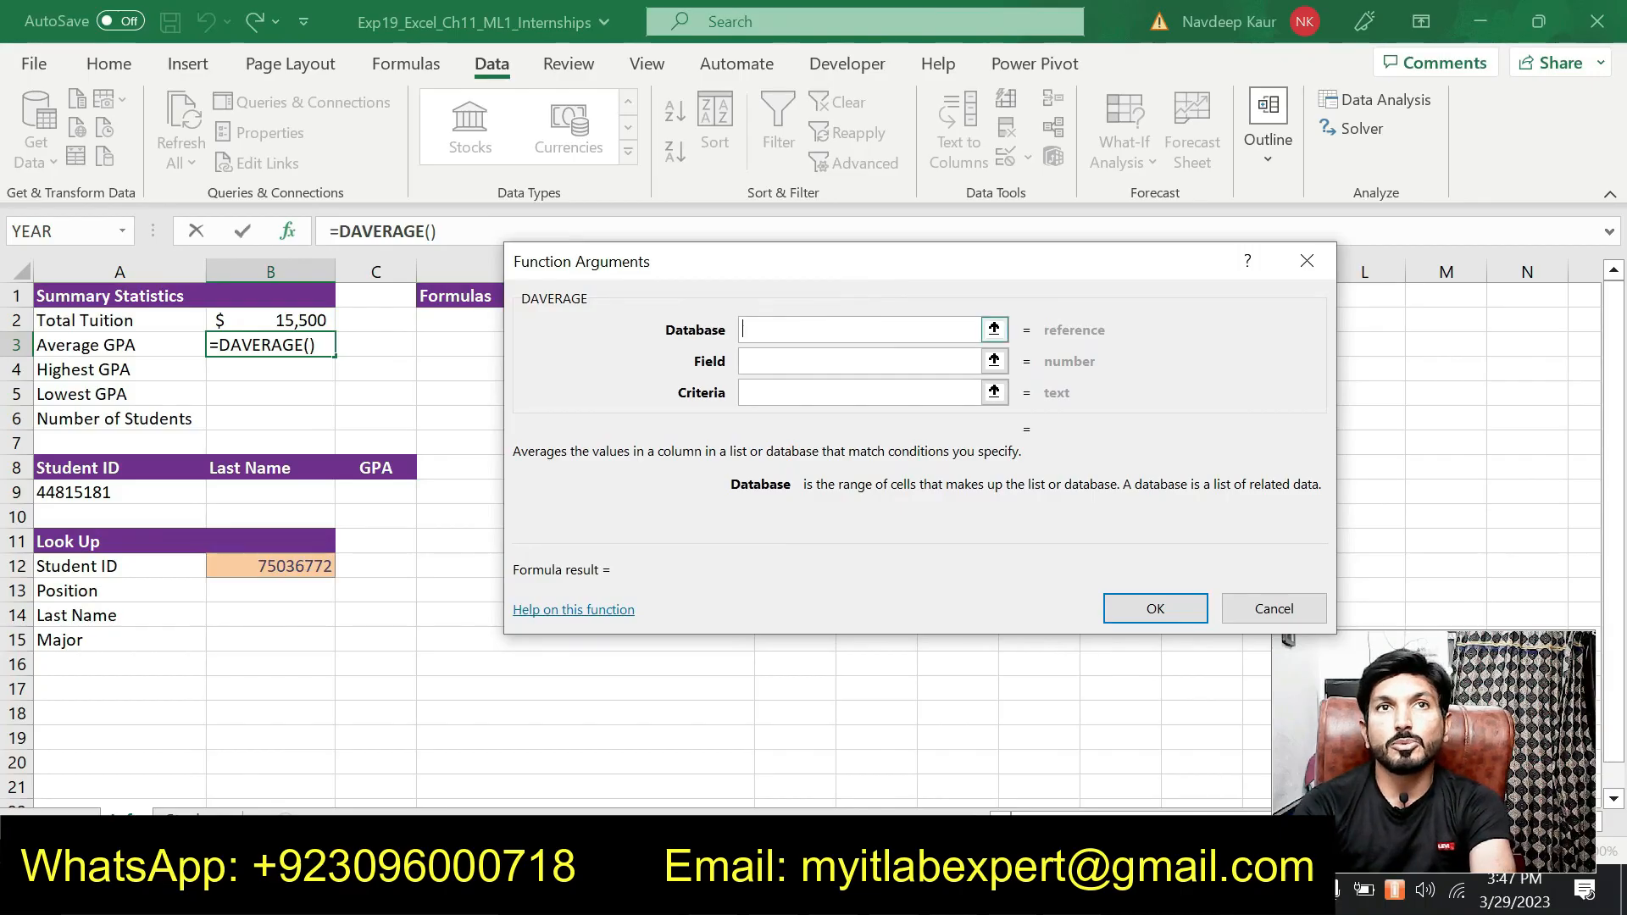
# Step: Select range A1:I42 on the Students worksheet as the DAVERAGE database
pyautogui.click(772, 326)
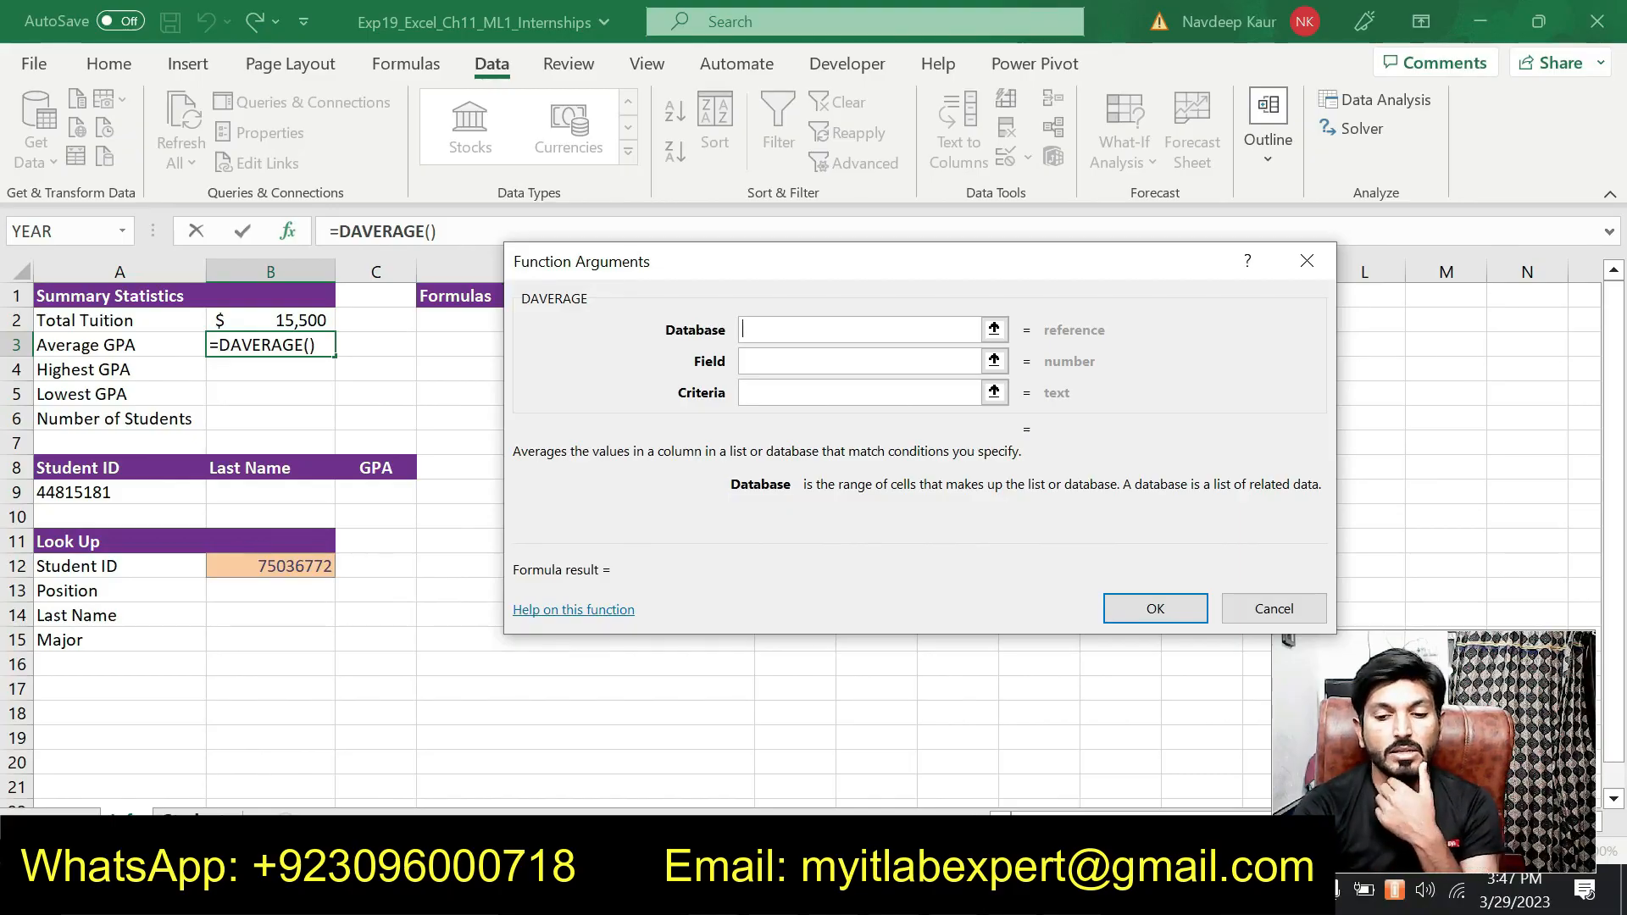
pyautogui.click(212, 812)
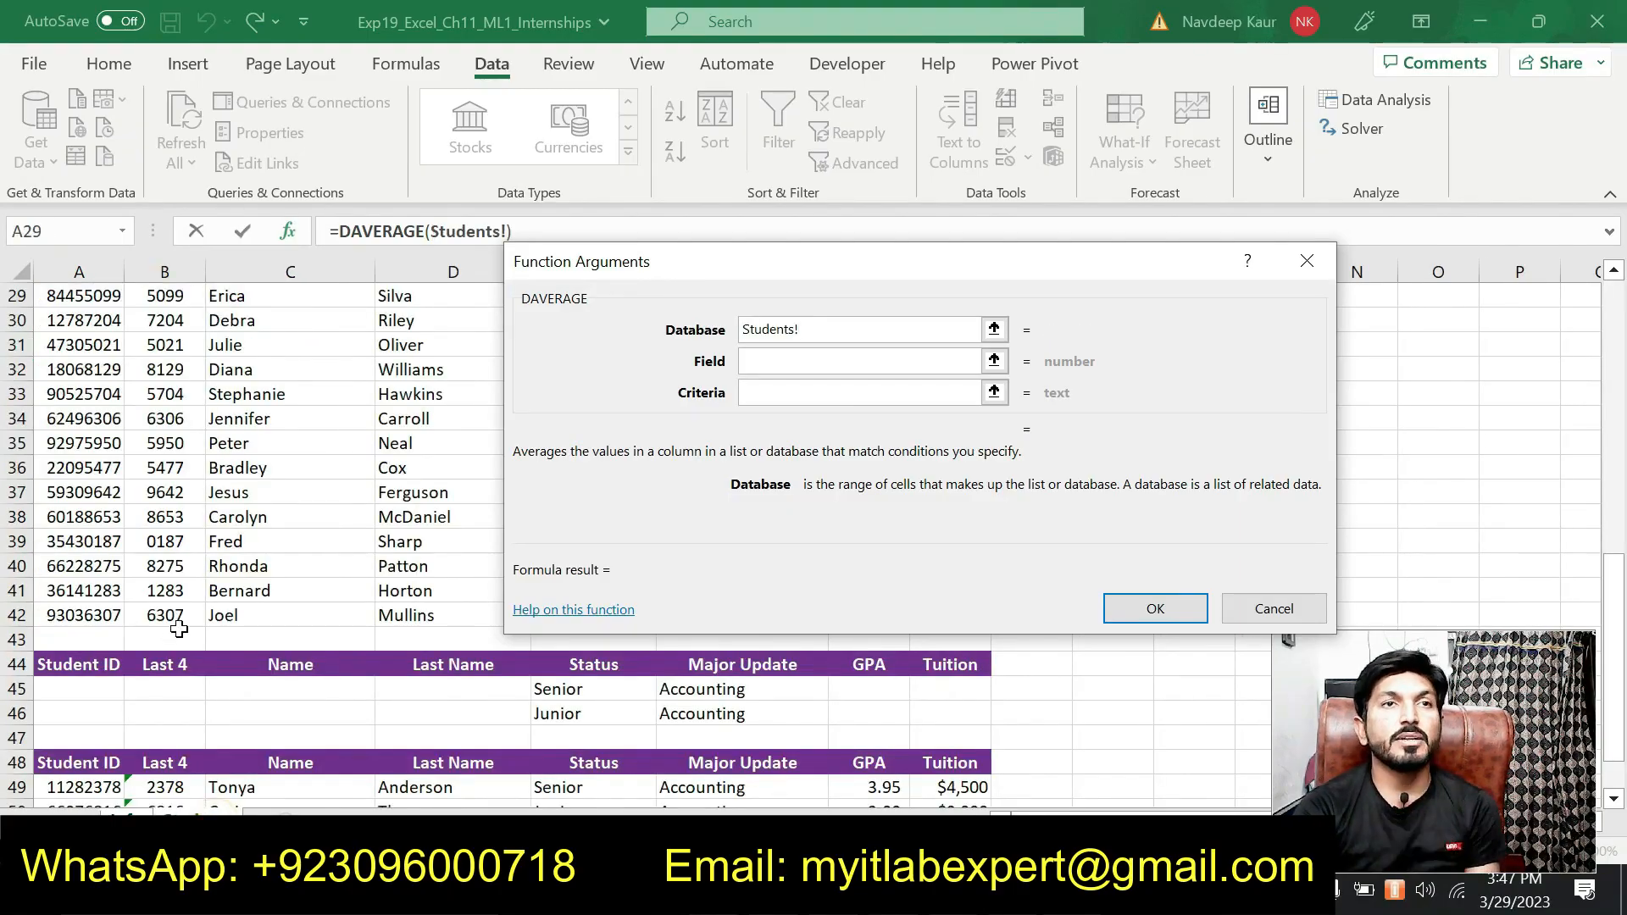
pyautogui.scroll(5, 275, 529)
pyautogui.scroll(4, 275, 529)
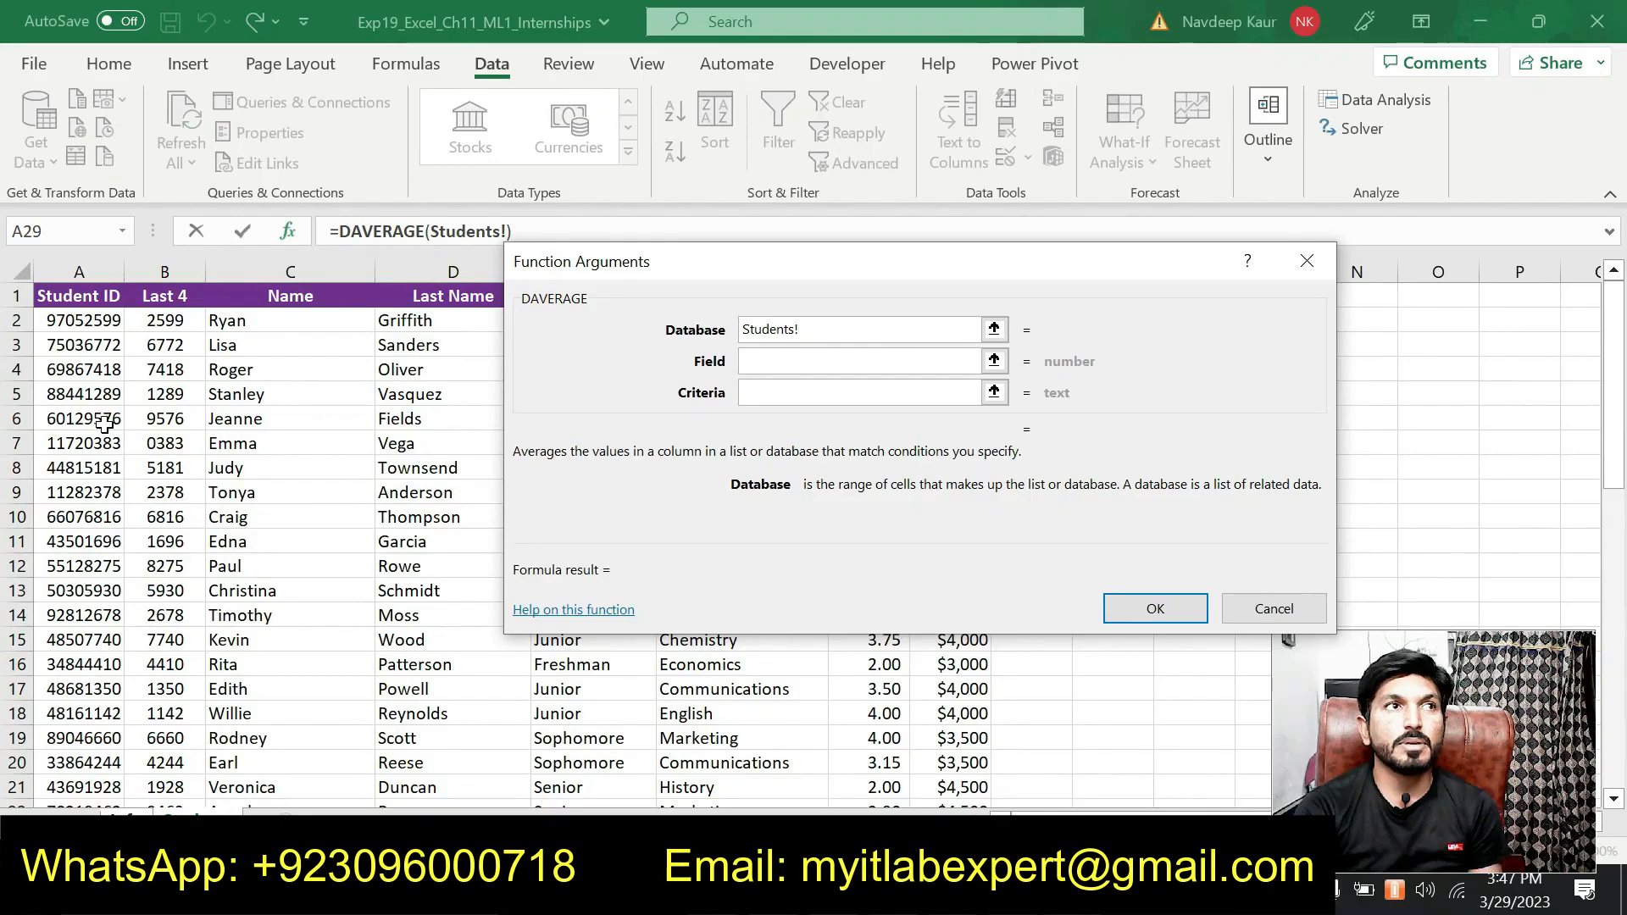
pyautogui.moveTo(43, 295); pyautogui.dragTo(951, 691)
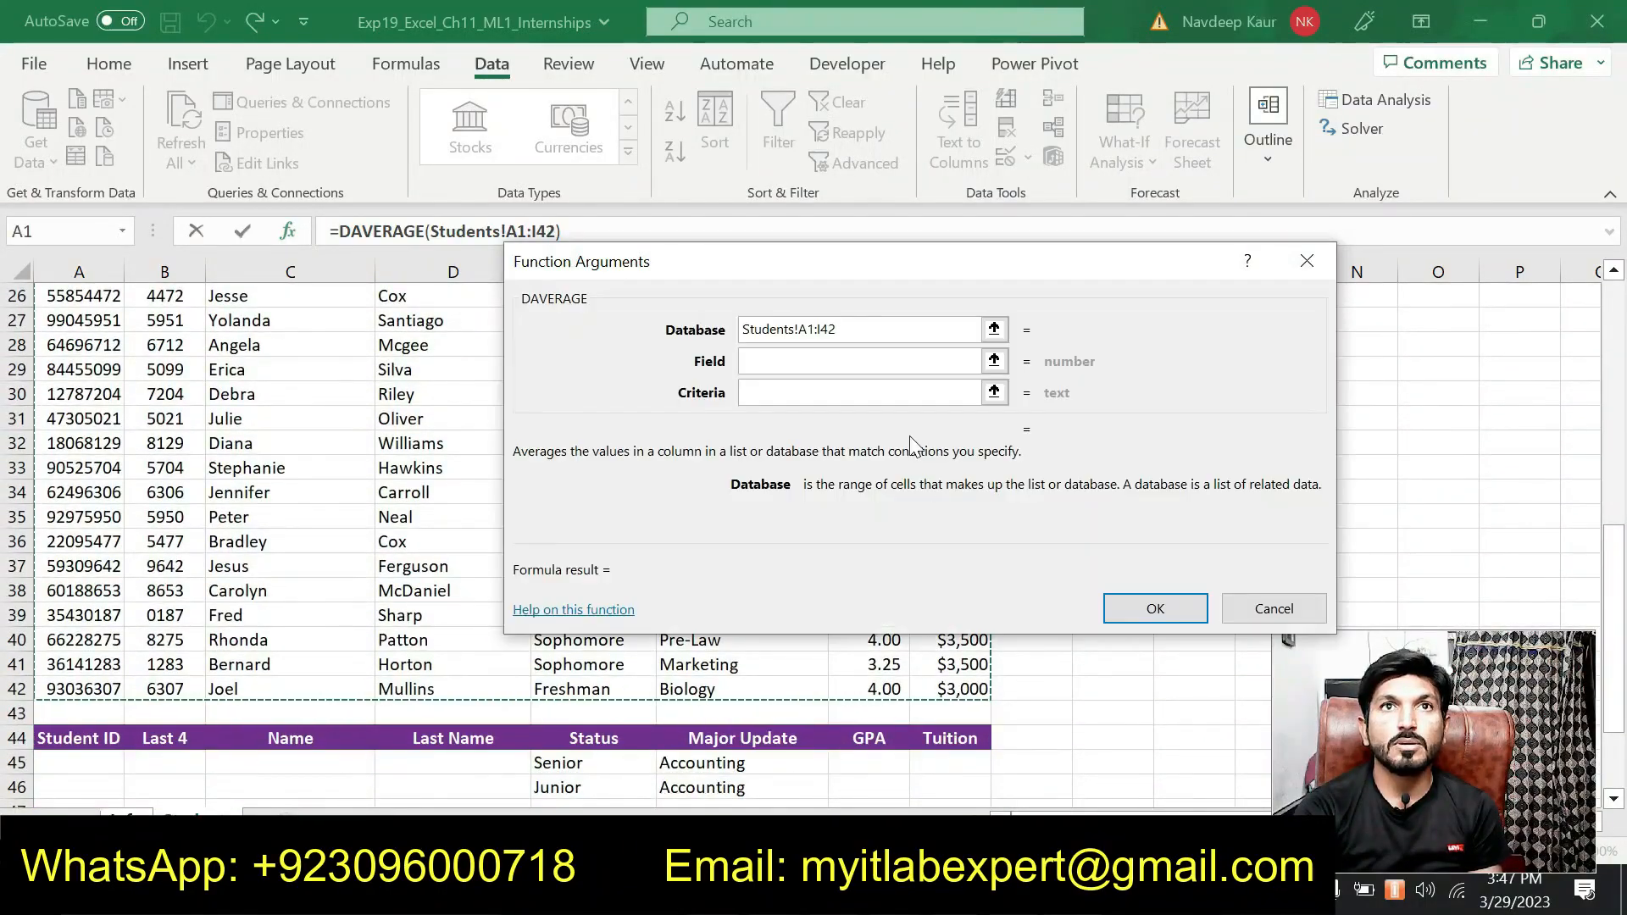
# Step: Set the DAVERAGE field argument to "GPA"
pyautogui.click(804, 360)
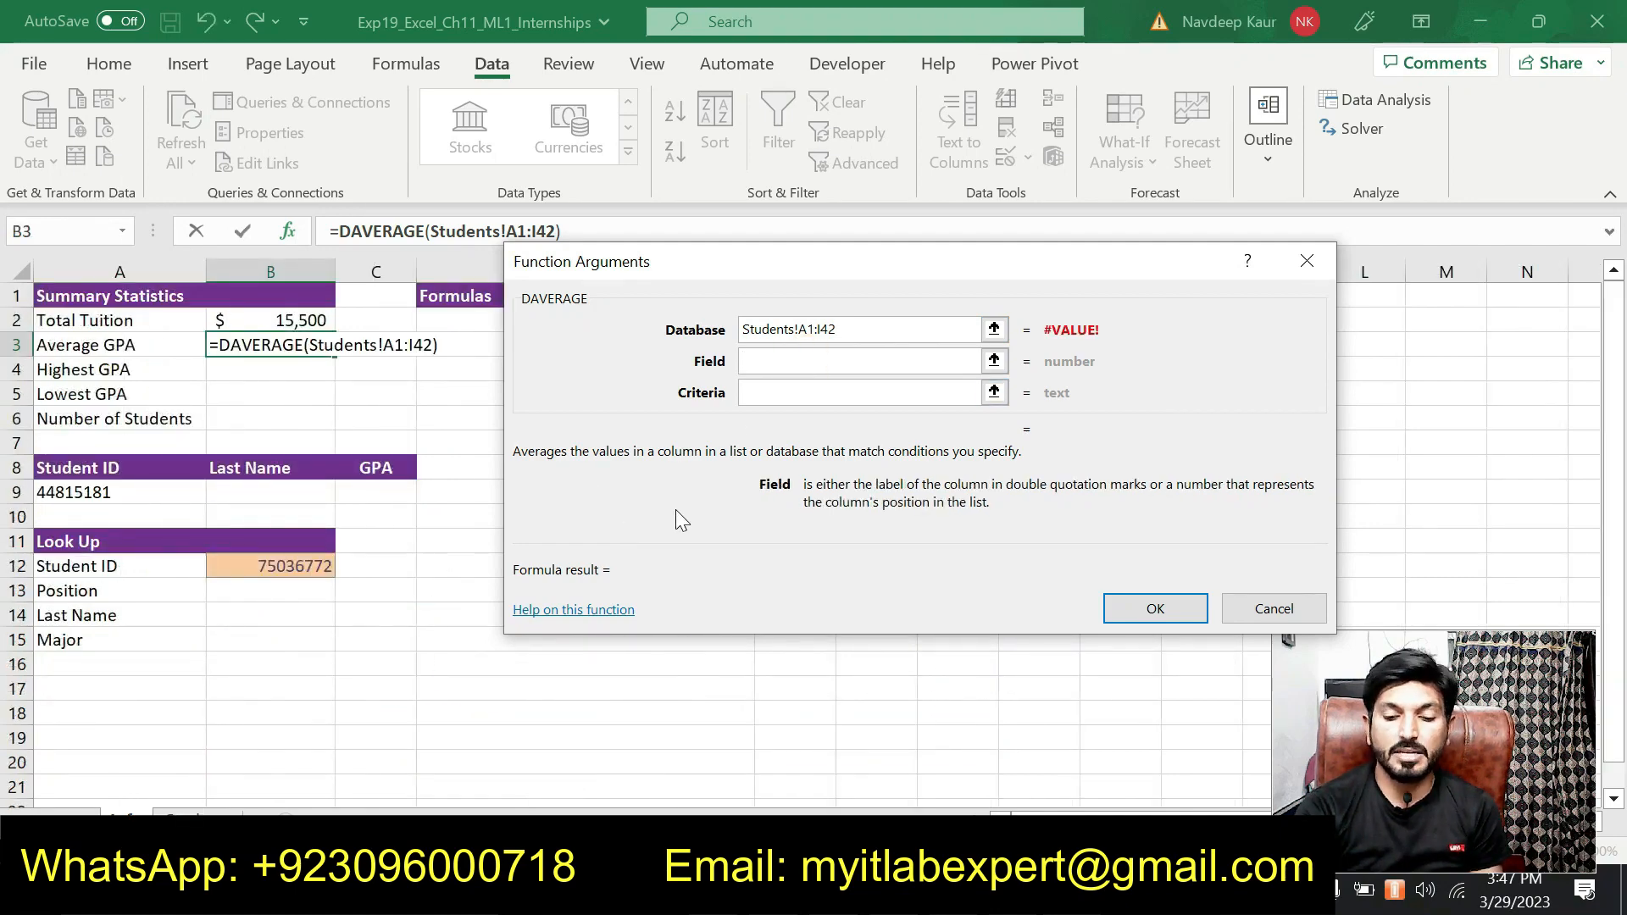
pyautogui.write('"')
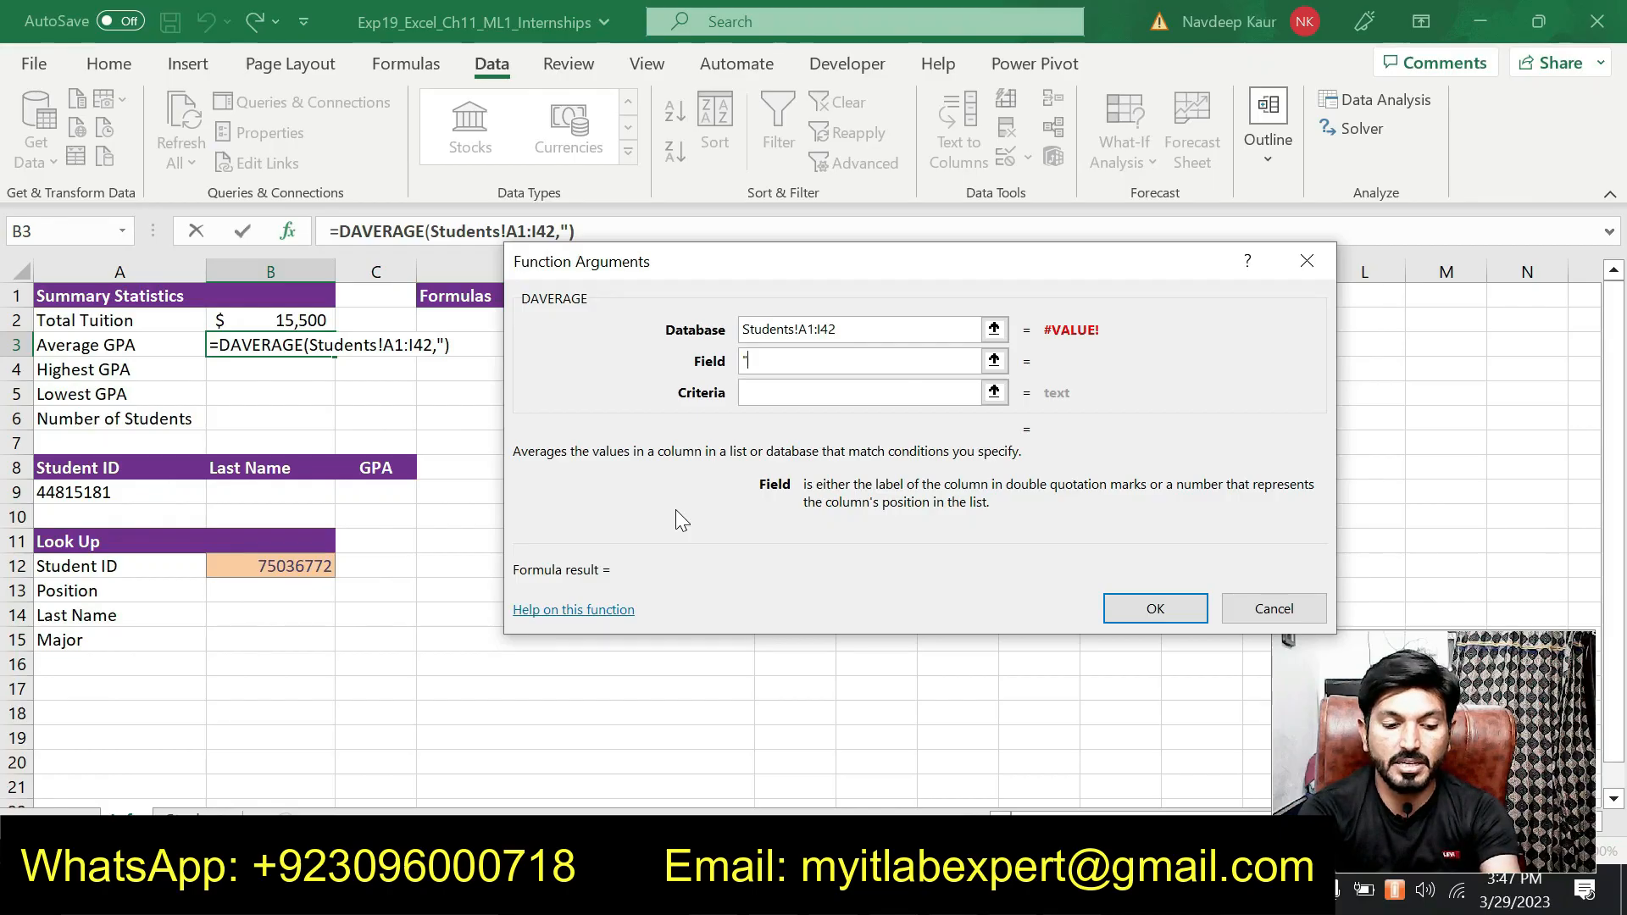
pyautogui.write('GPA')
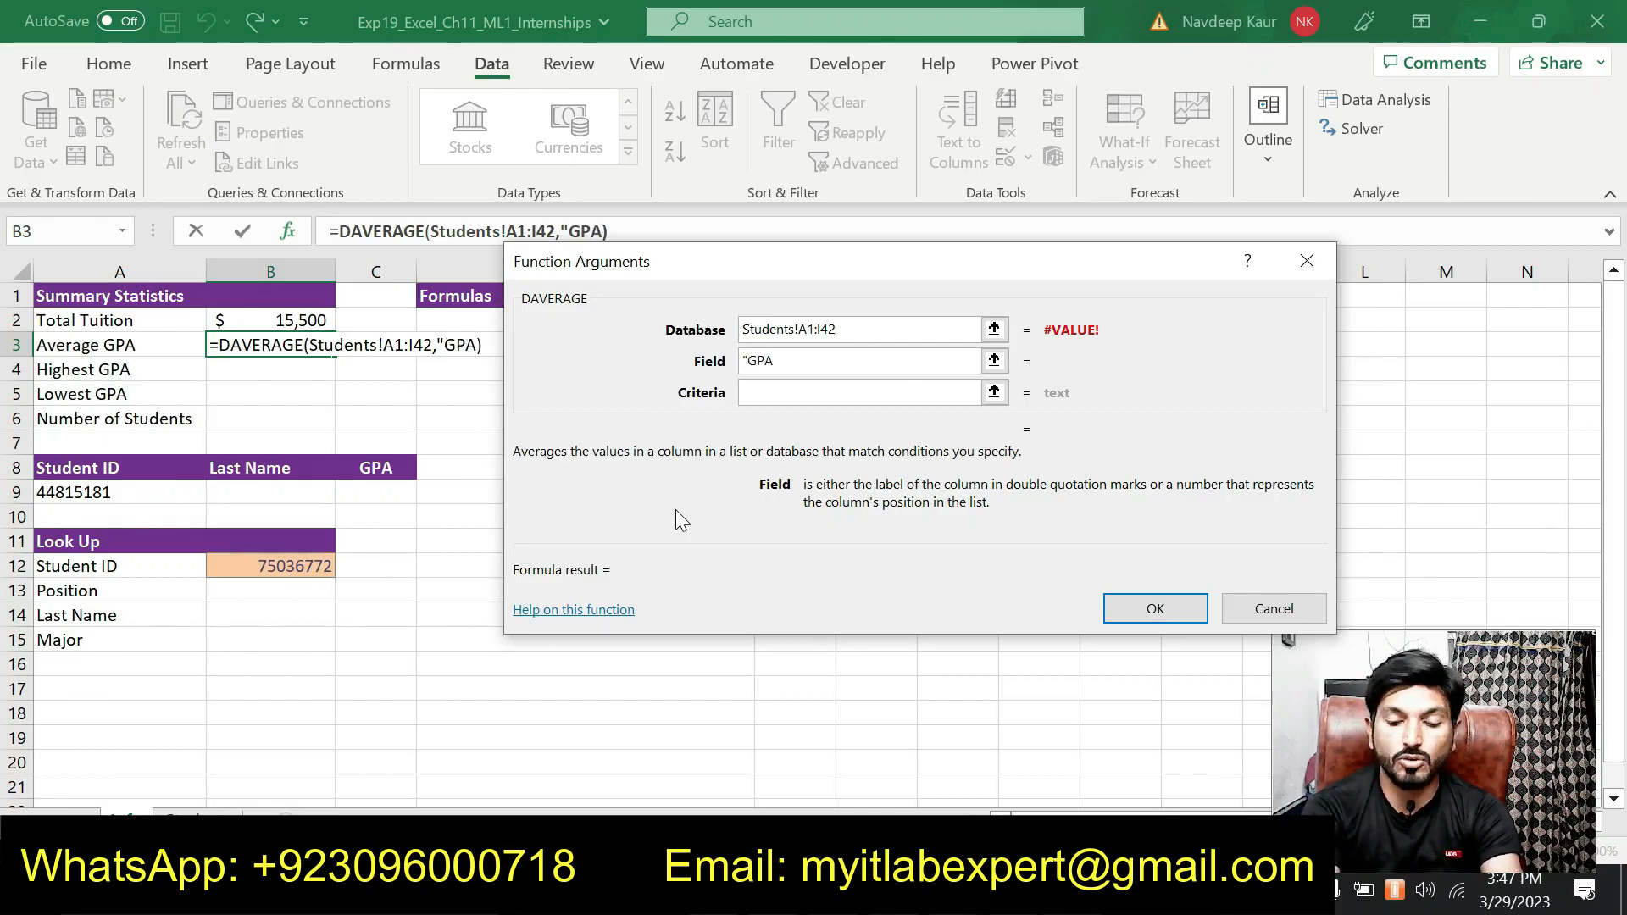
pyautogui.write('"')
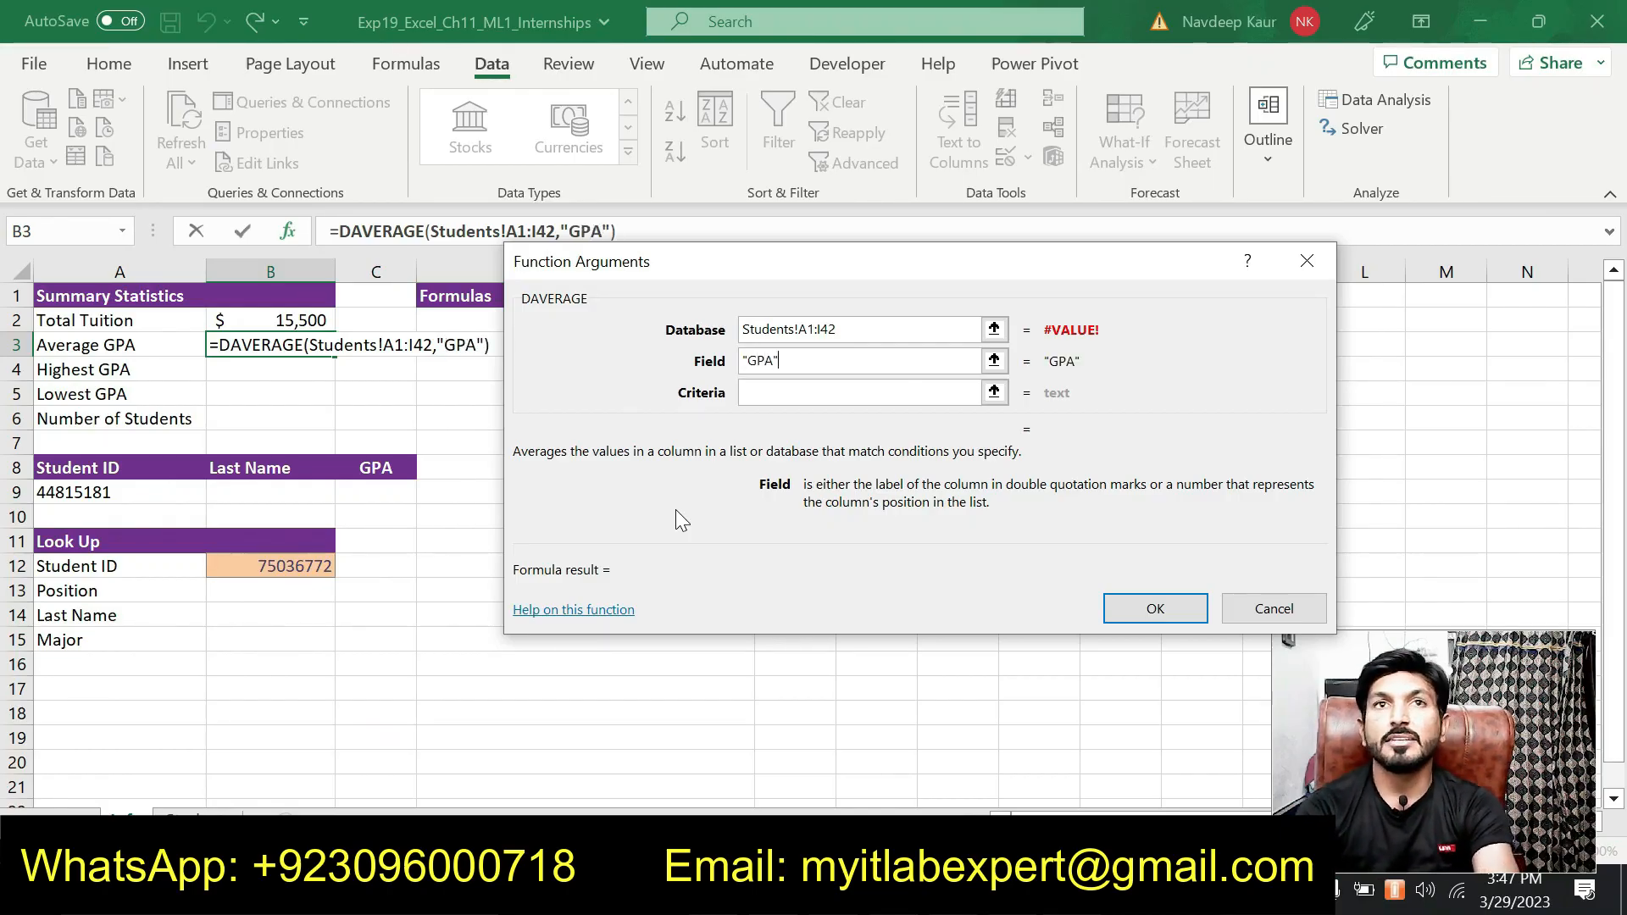
pyautogui.press('Tab')
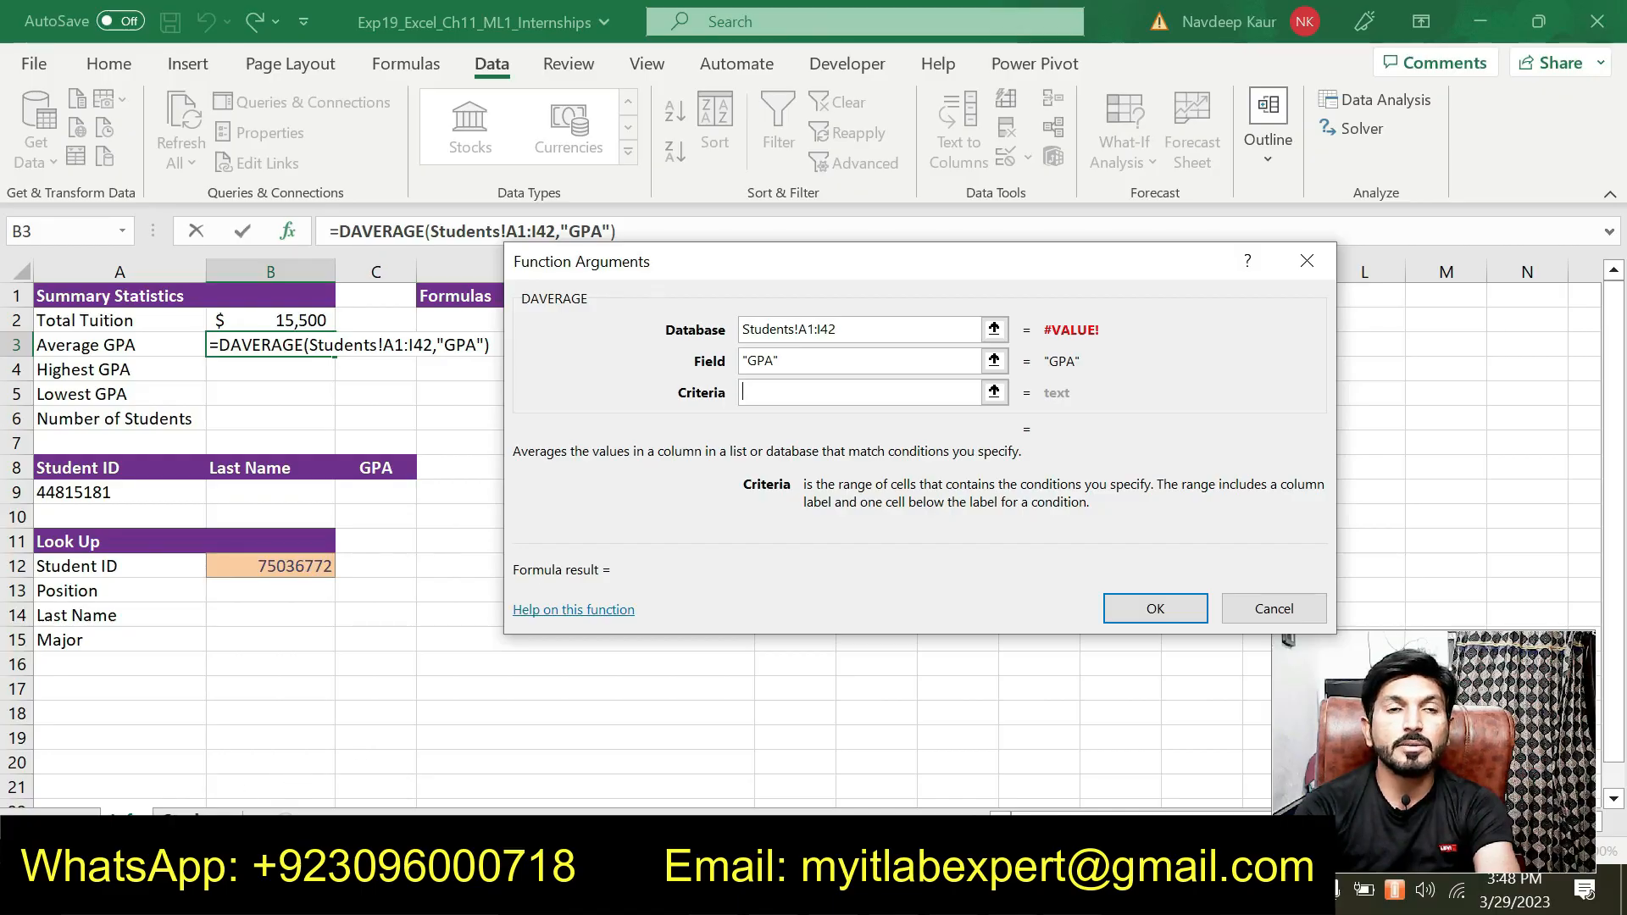
# Step: Use the Criteria range A44:I46 on the Students worksheet as the DAVERAGE criteria and complete the function in cell B3
pyautogui.click(199, 816)
pyautogui.scroll(-2, 203, 712)
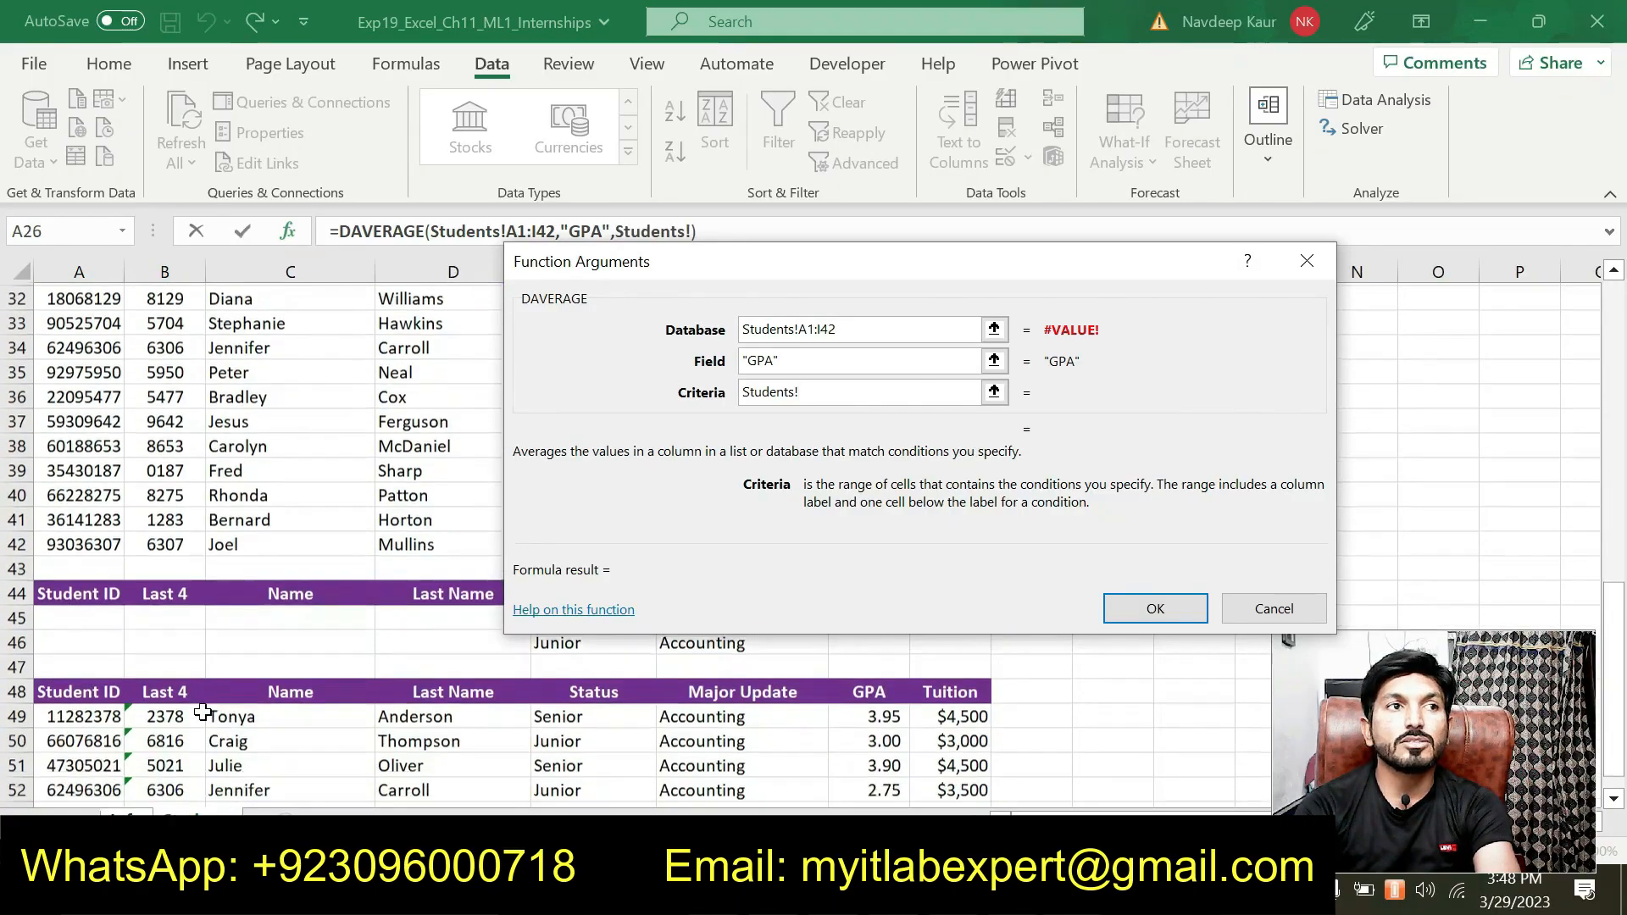
pyautogui.moveTo(45, 590); pyautogui.dragTo(917, 633)
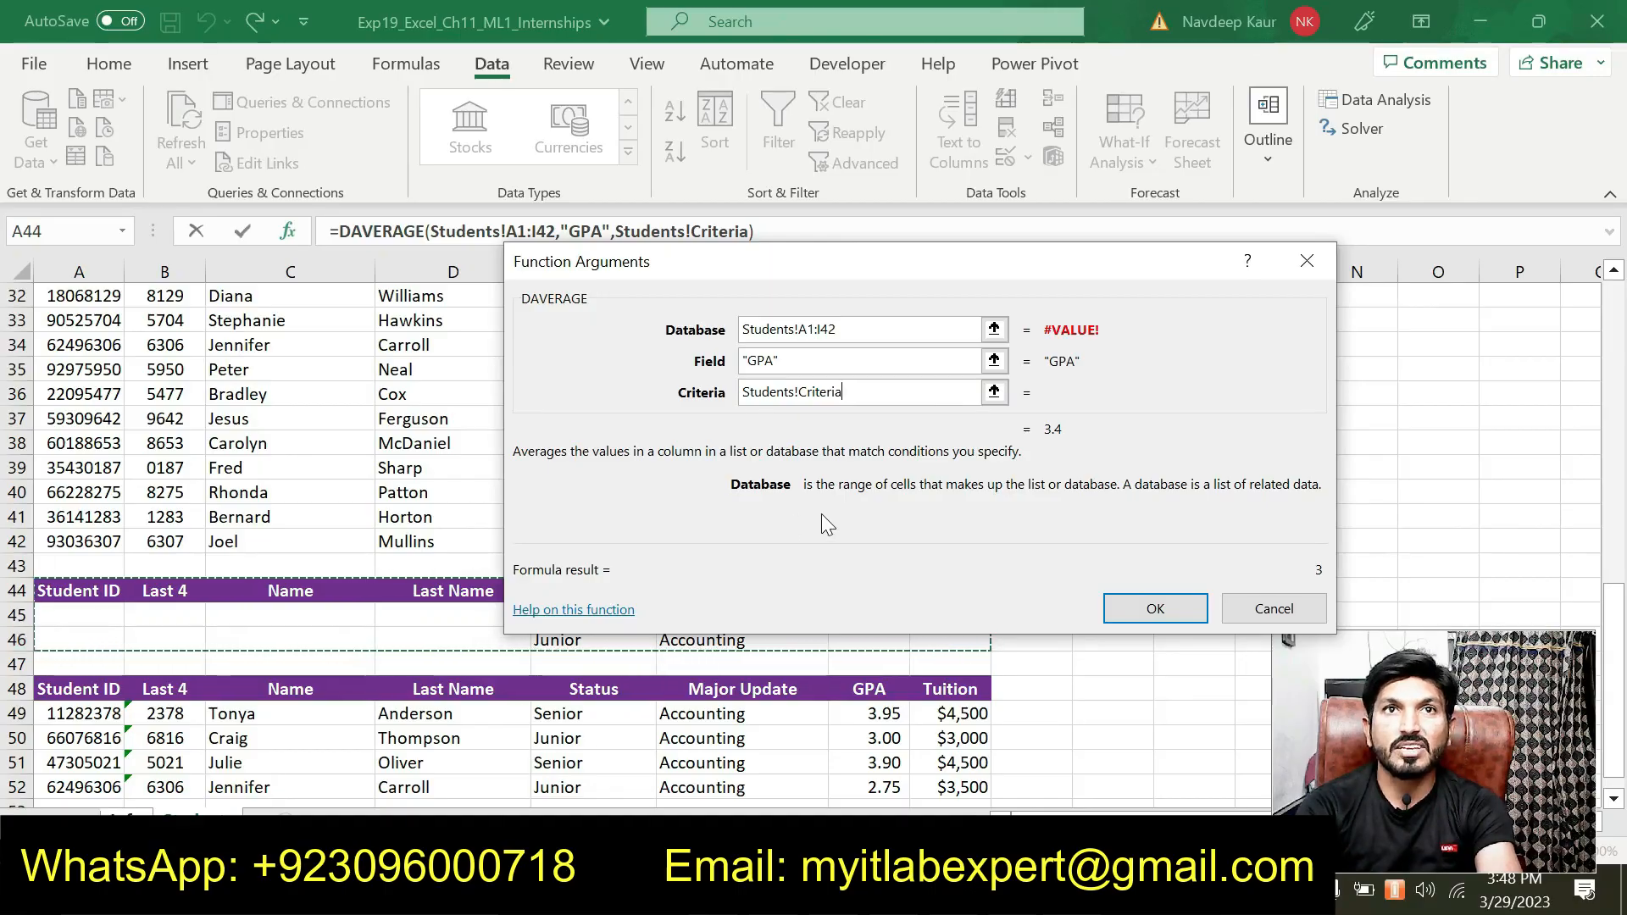
pyautogui.click(1115, 608)
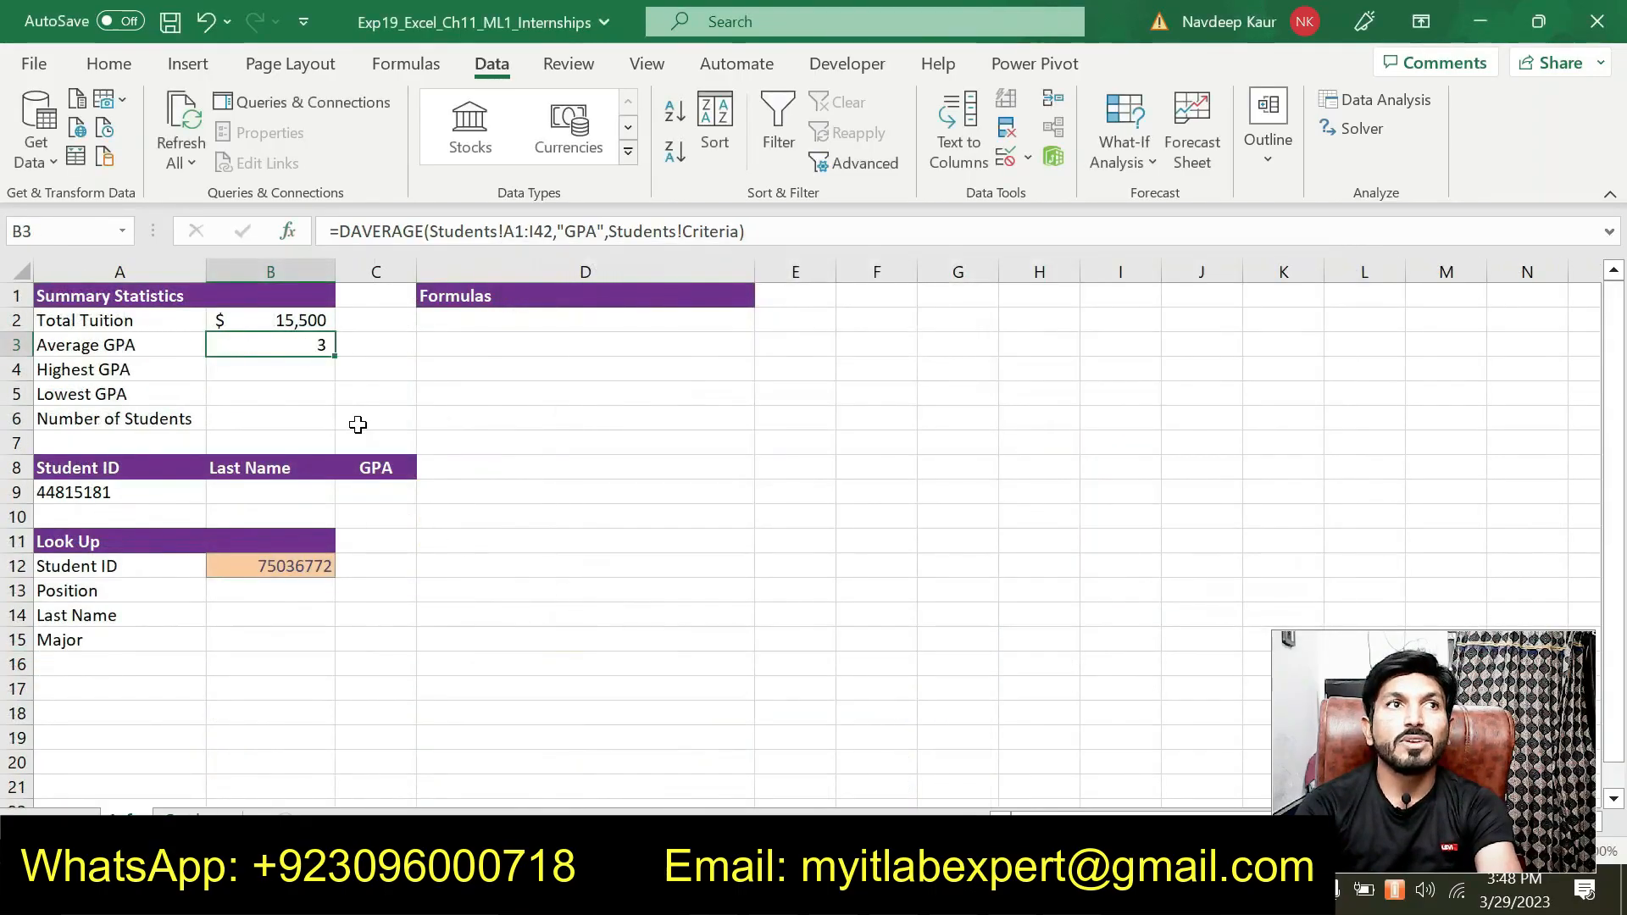
# Step: Switch to the Word instructions and remove the turquoise highlight from step 10's DAVERAGE paragraph
pyautogui.click(949, 890)
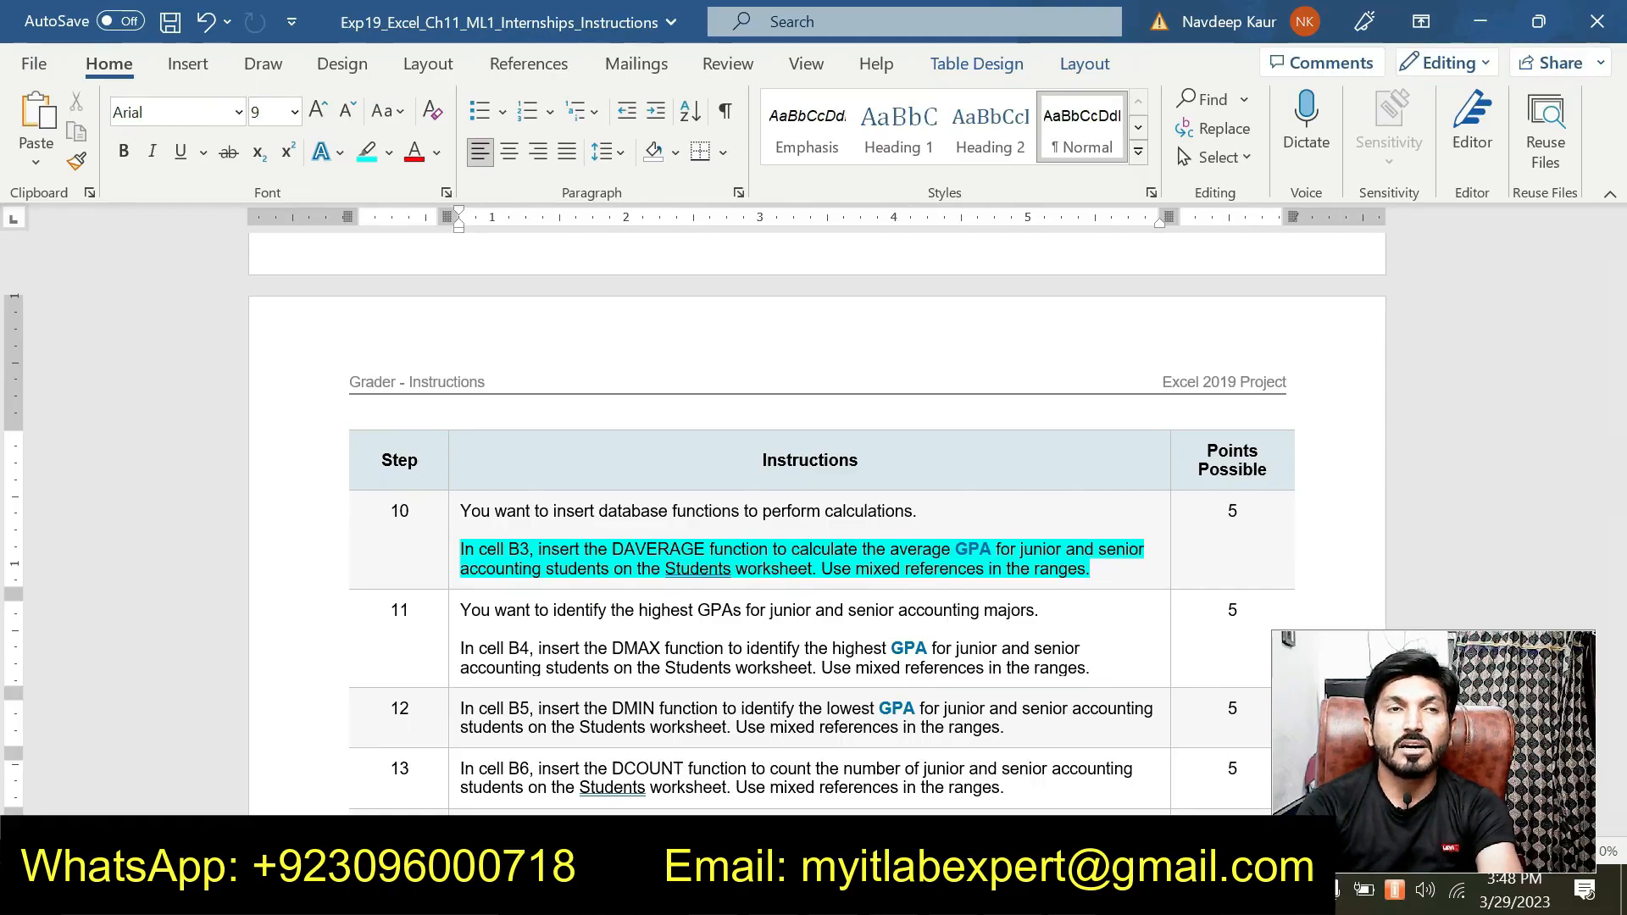
pyautogui.moveTo(1091, 569); pyautogui.dragTo(480, 549)
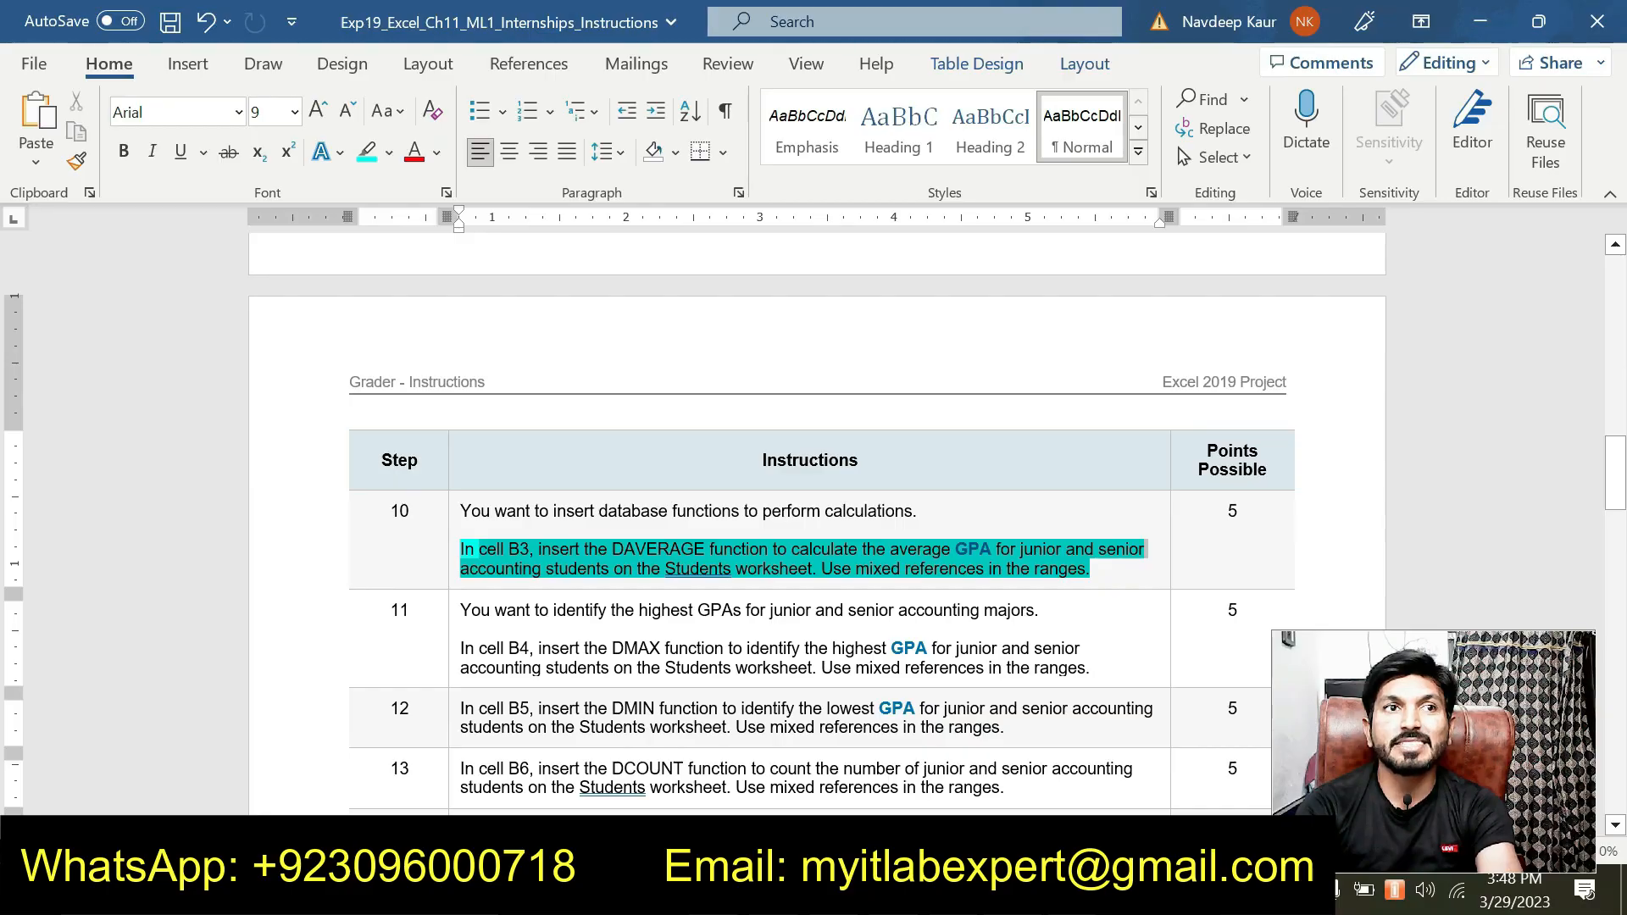
pyautogui.click(575, 512)
# Step: Look through the remaining instructions and highlight steps 11 to 13 (DMAX, DMIN and DCOUNT) in bright green
pyautogui.scroll(-10, 575, 512)
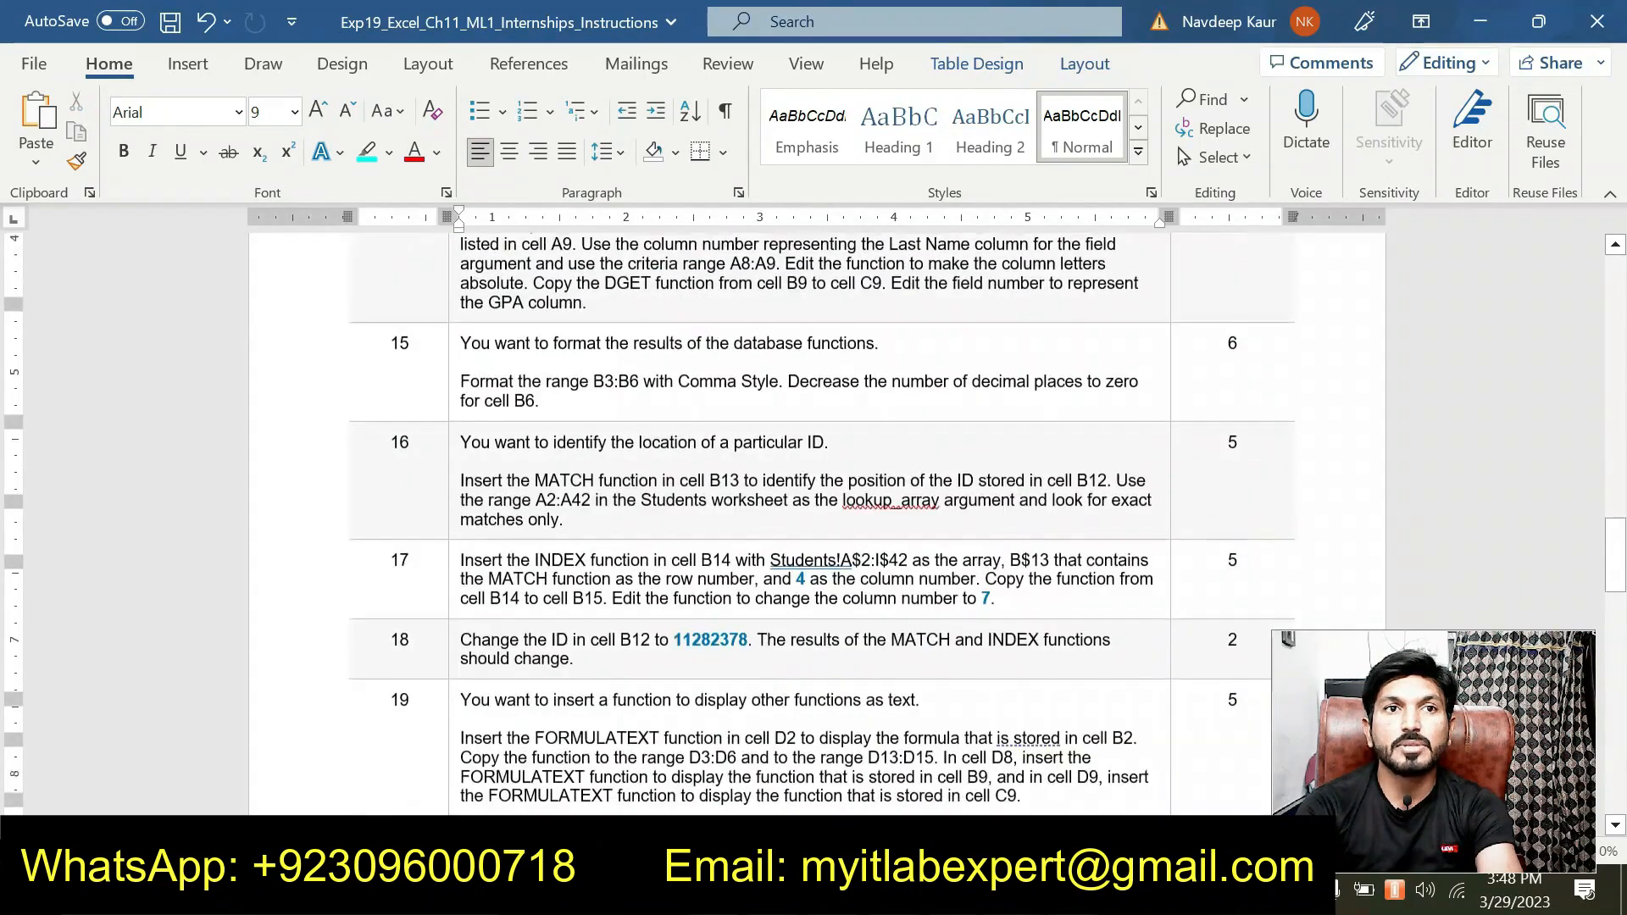
pyautogui.scroll(-2, 822, 509)
pyautogui.scroll(8, 822, 508)
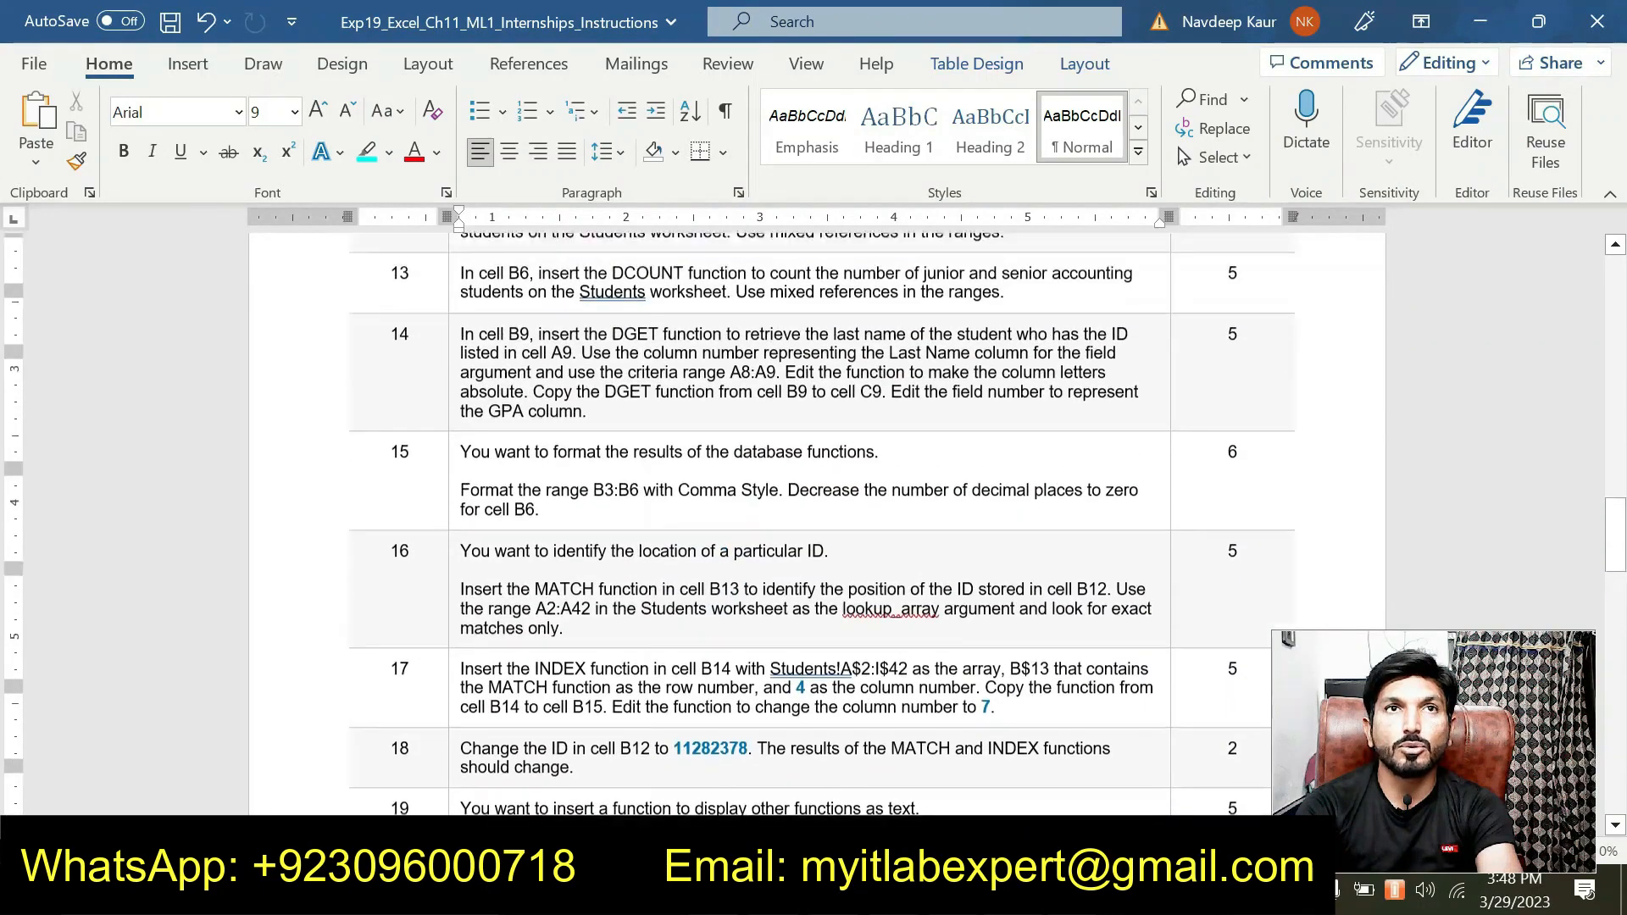
pyautogui.scroll(2, 822, 508)
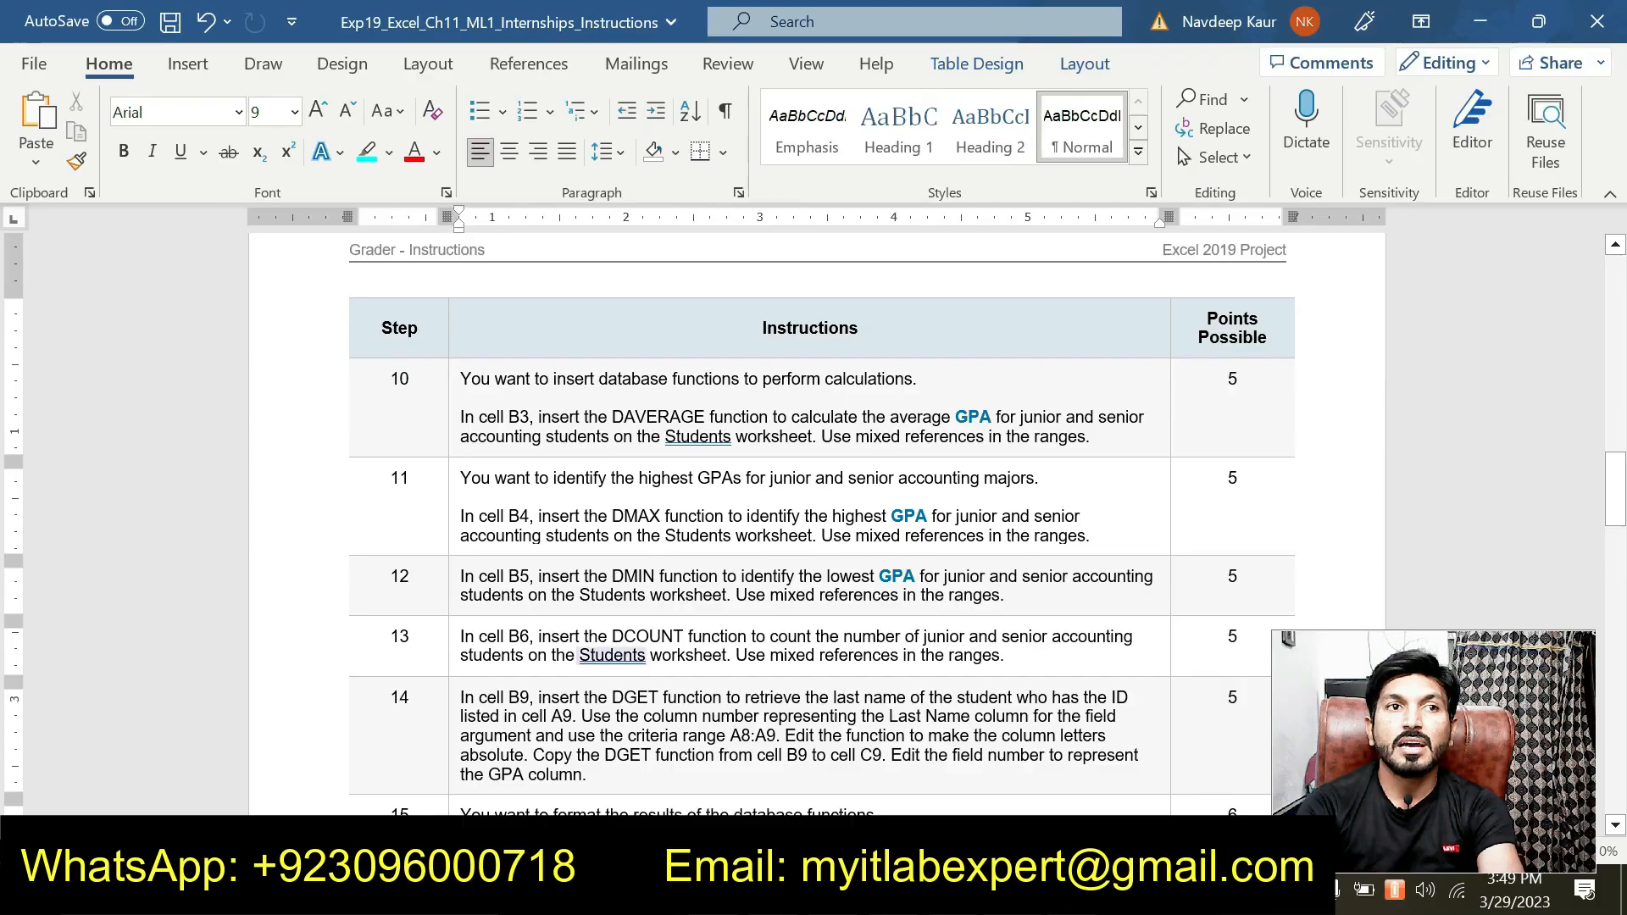
pyautogui.moveTo(1007, 655); pyautogui.dragTo(649, 494)
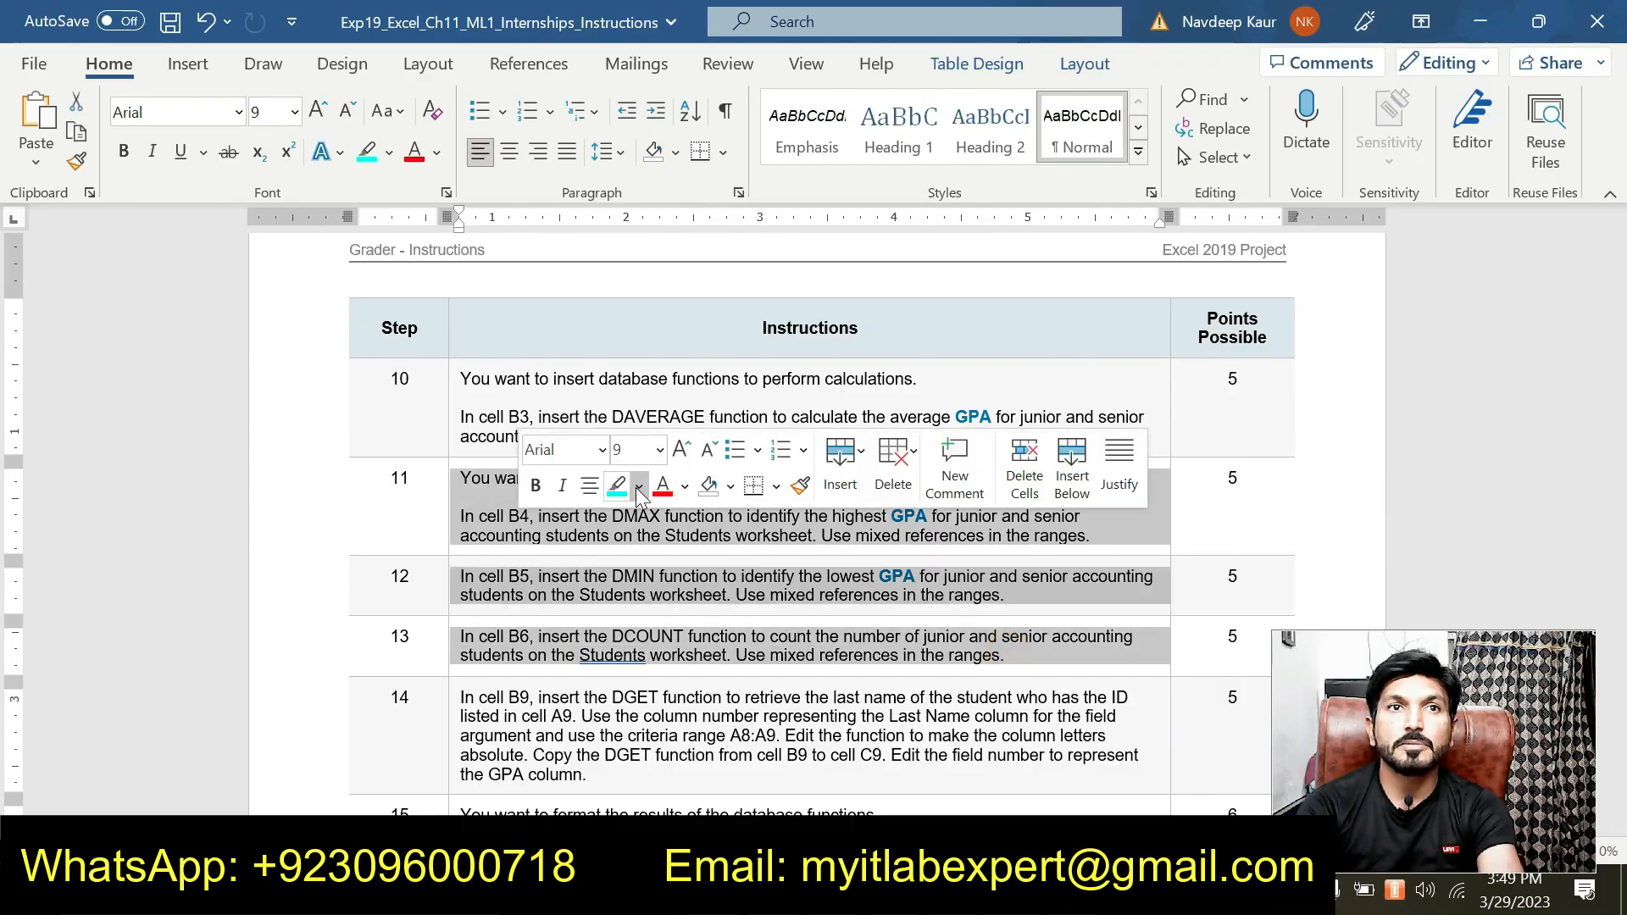
pyautogui.click(639, 487)
pyautogui.click(680, 522)
pyautogui.click(815, 606)
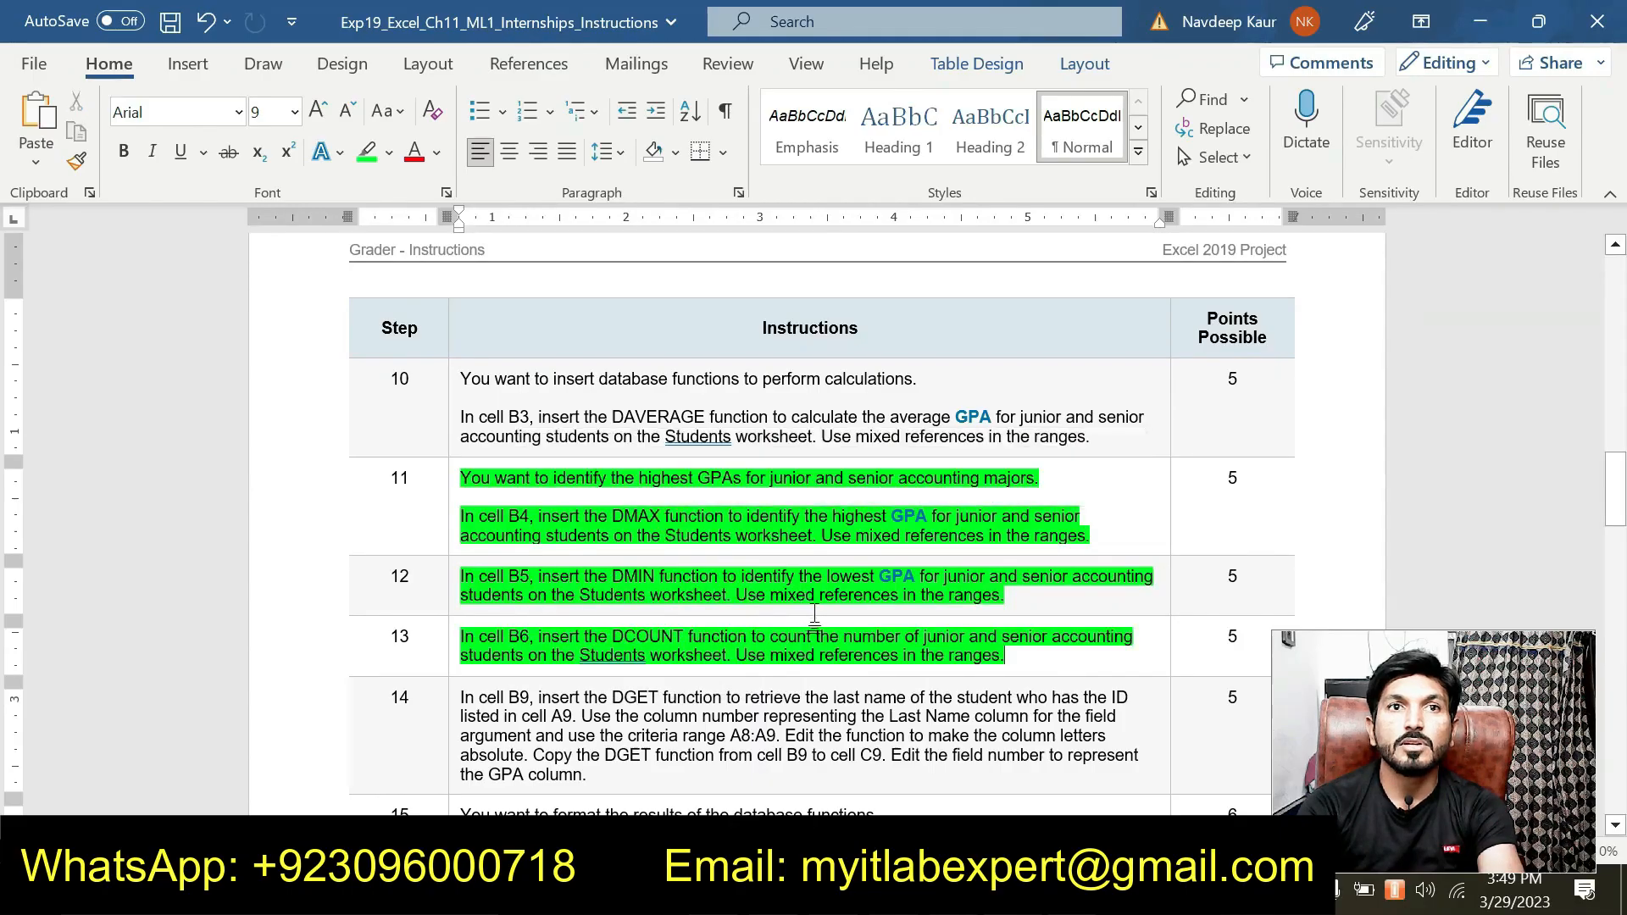
# Step: Switch to the SOLExp19_Excel_Ch11_ML1_Internships workbook and compare its Info worksheet with the remaining steps in the Word instructions
pyautogui.moveTo(1072, 894)
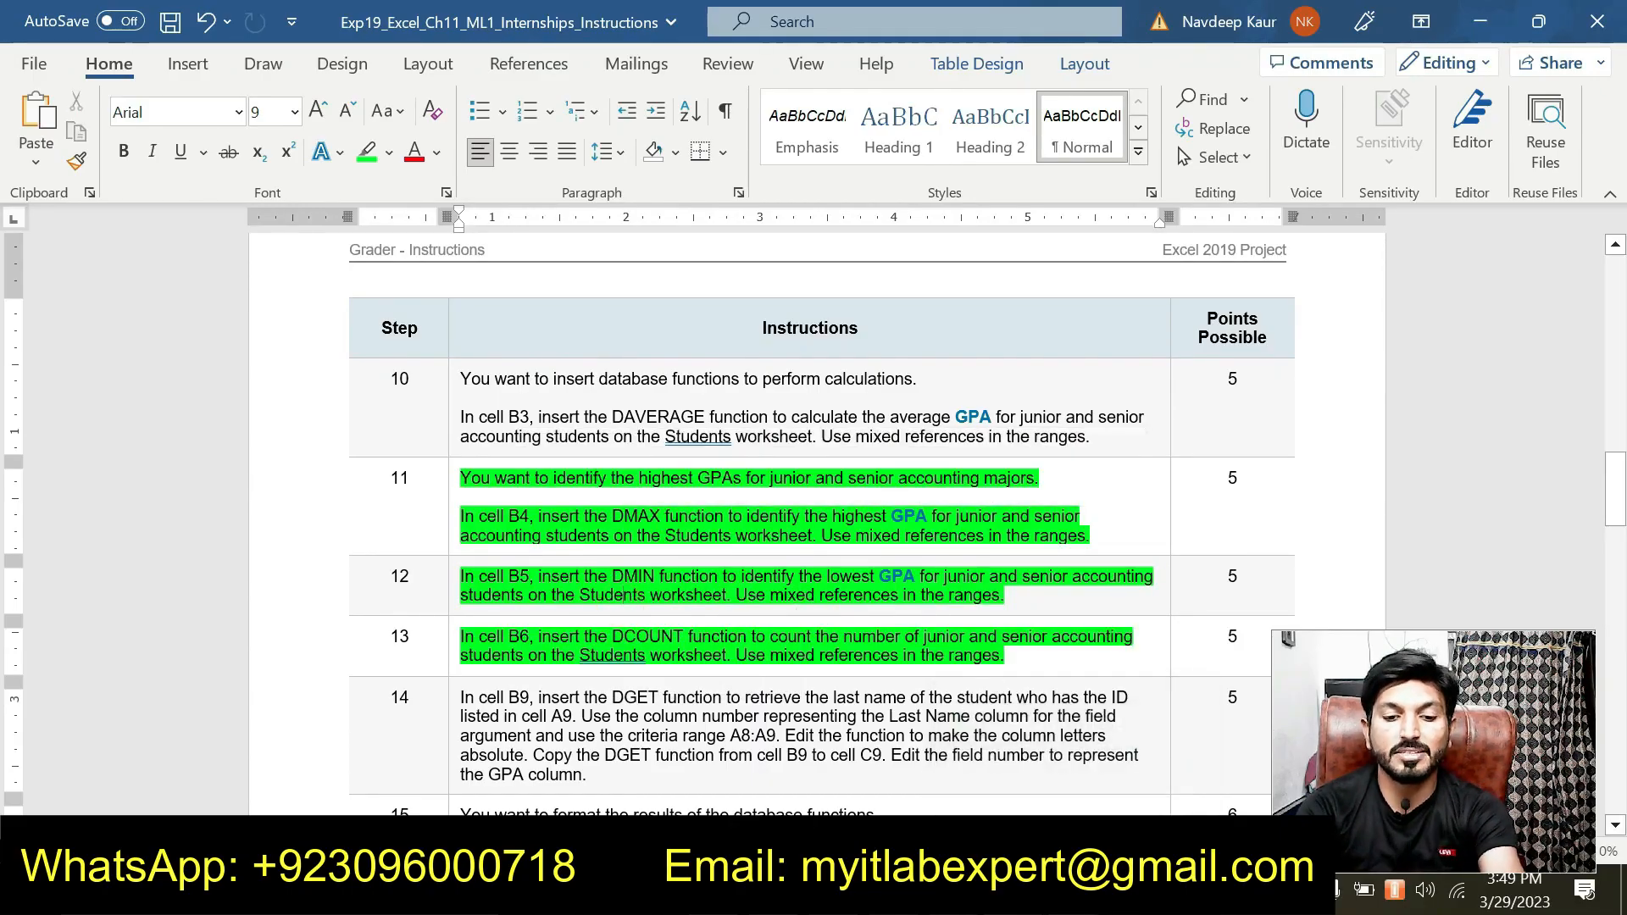
pyautogui.click(1473, 127)
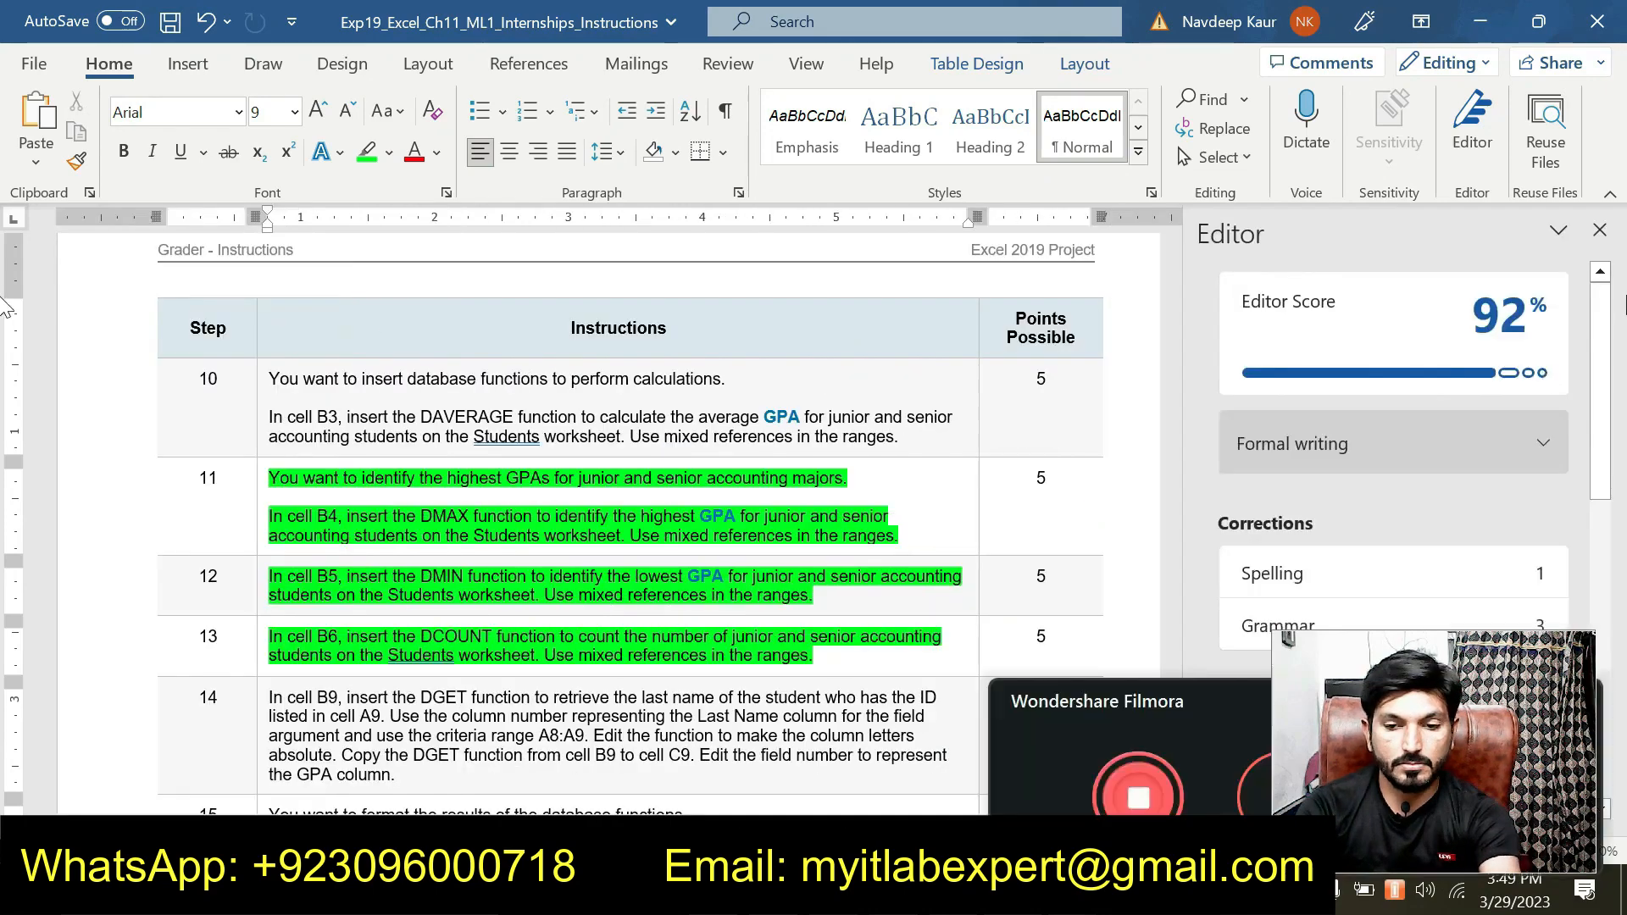
pyautogui.click(1599, 230)
pyautogui.click(1110, 894)
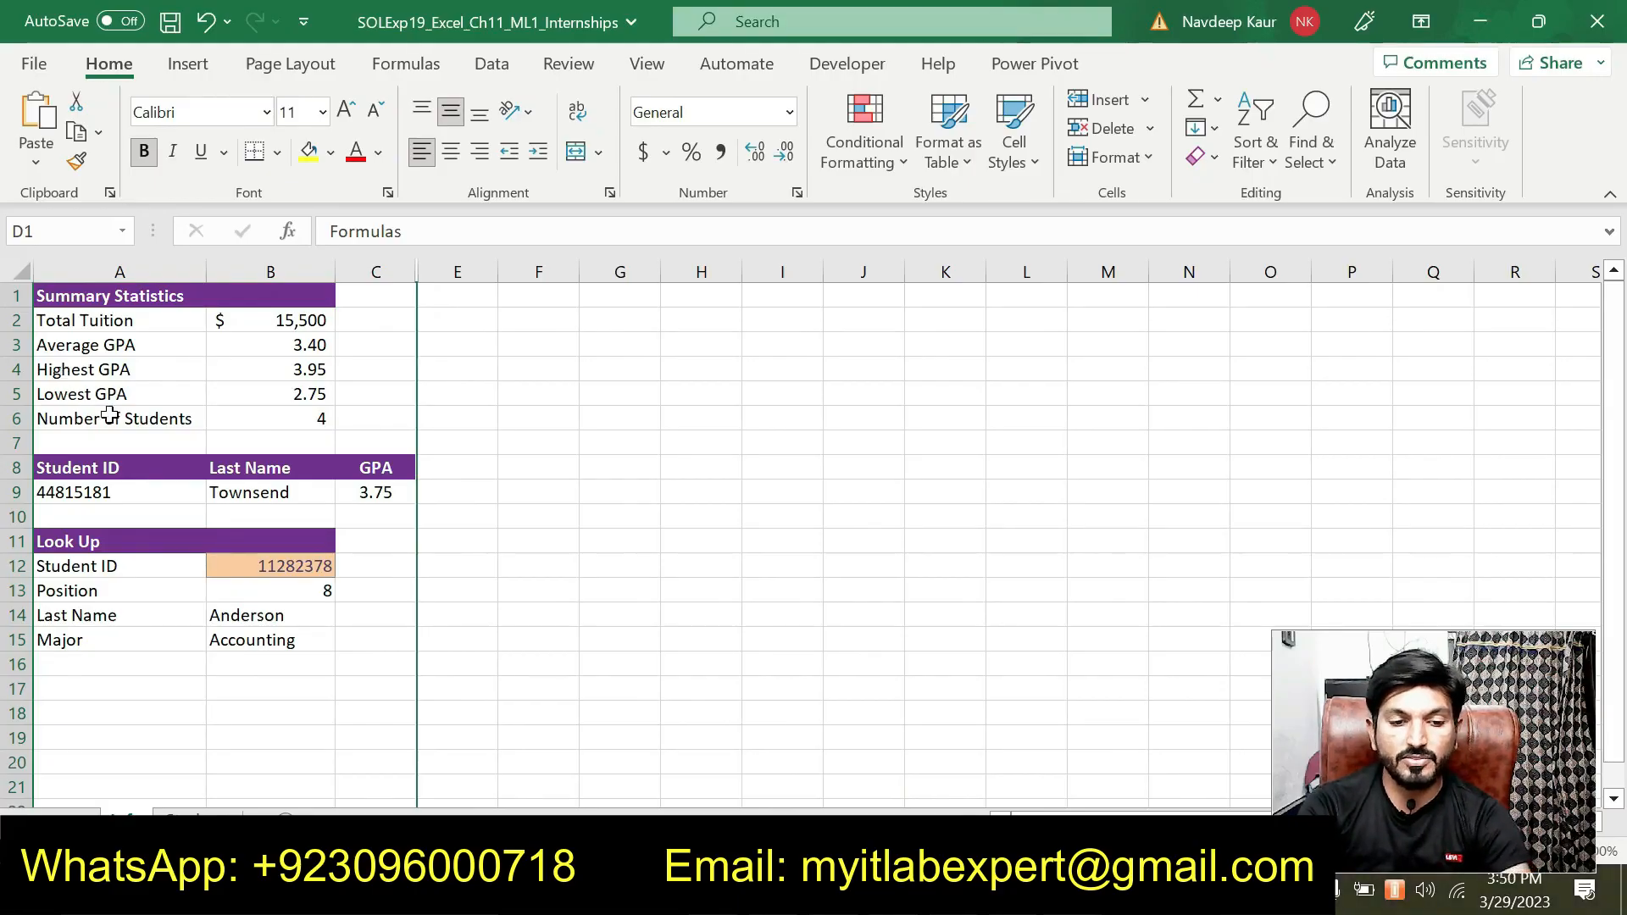
pyautogui.hotkey('alt', 'Tab')
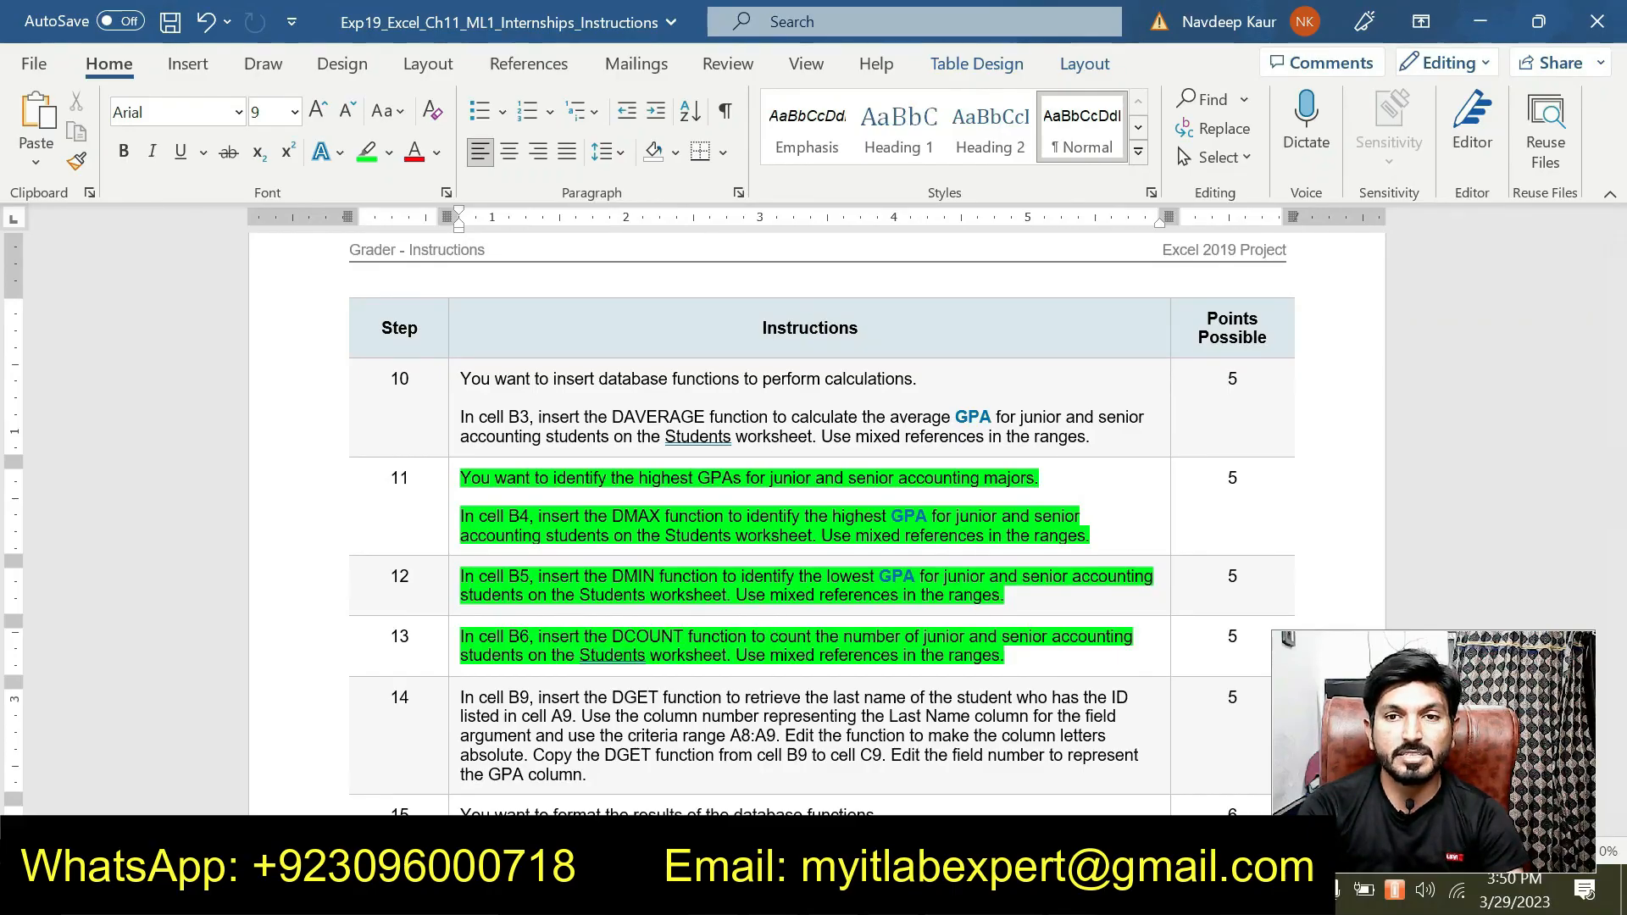
pyautogui.hotkey('alt', 'Tab')
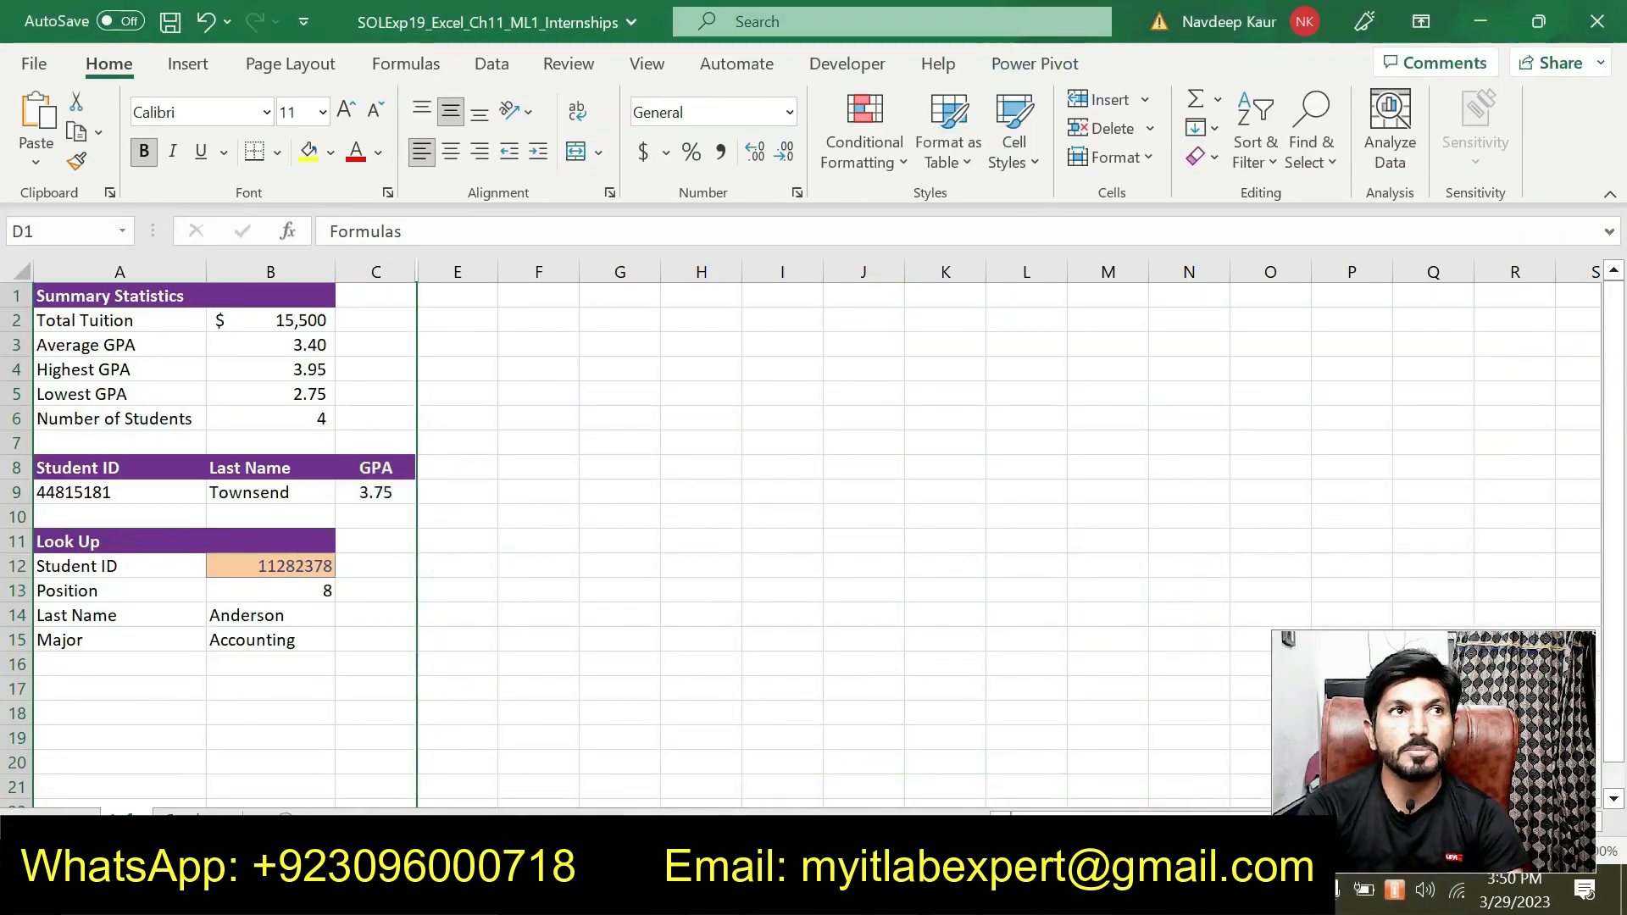
pyautogui.hotkey('alt', 'Tab')
pyautogui.scroll(-4, 814, 525)
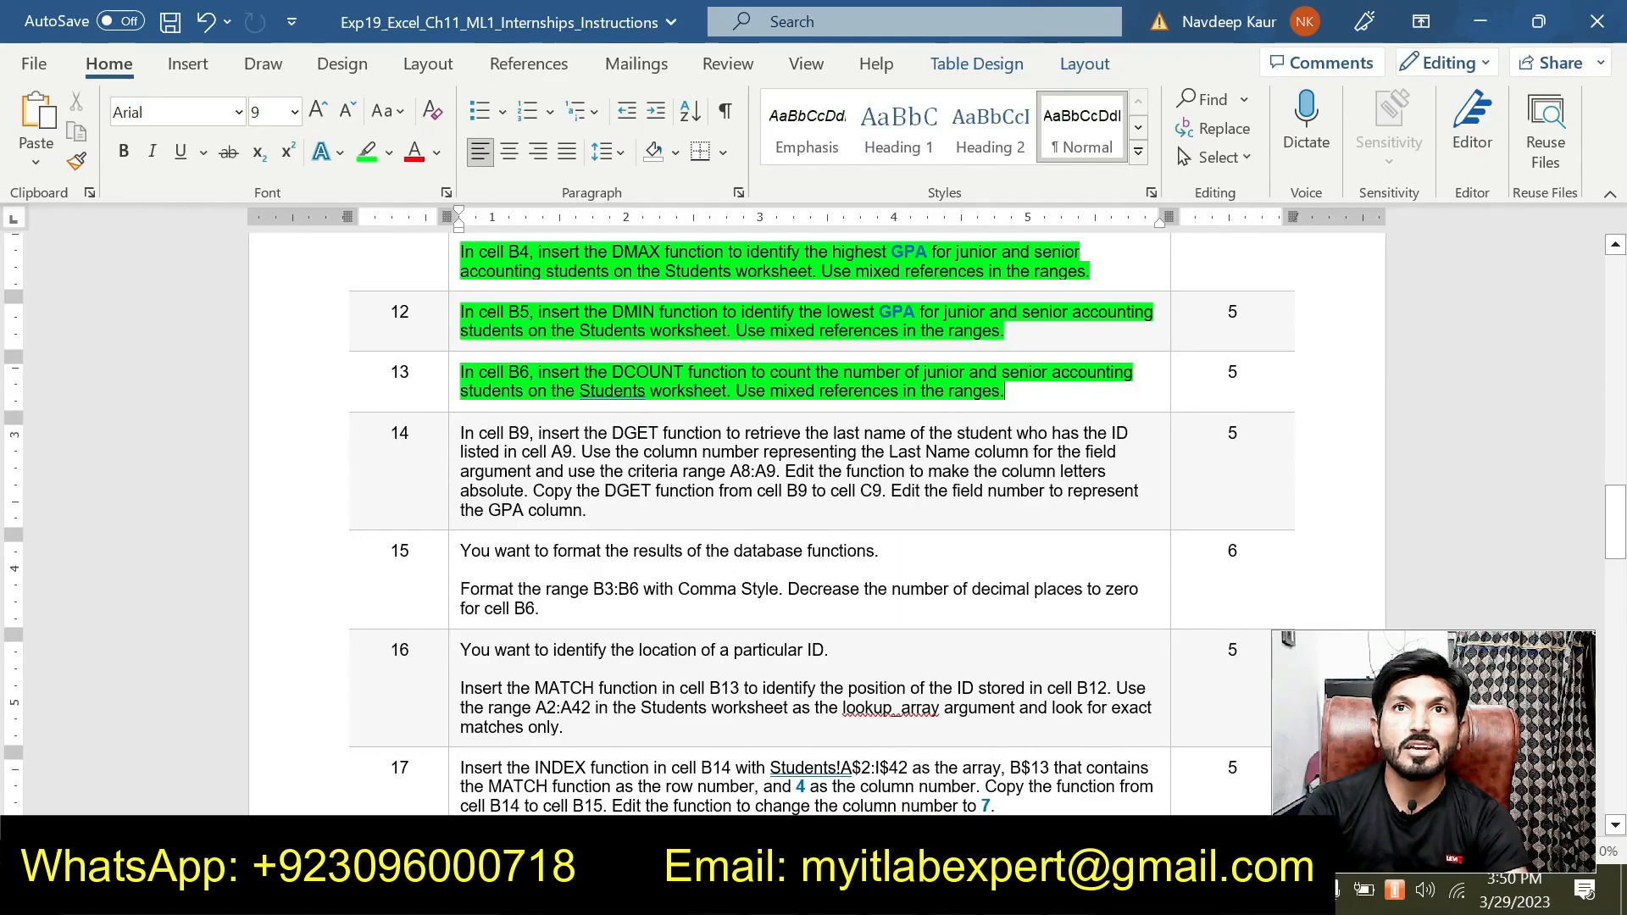
pyautogui.hotkey('alt', 'Tab')
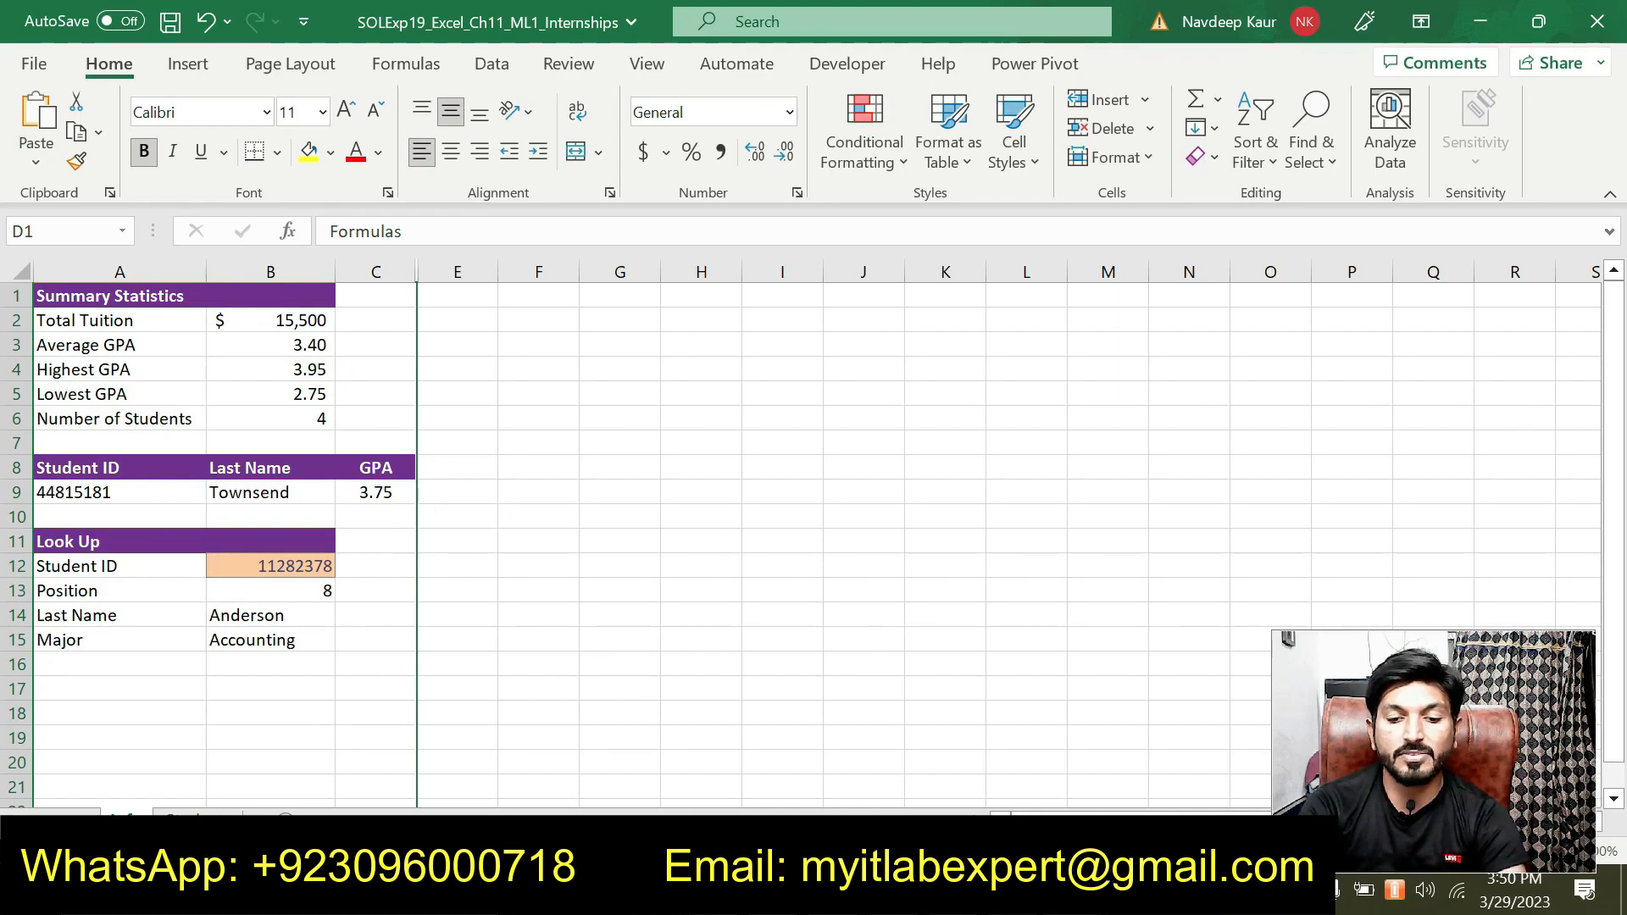
# Step: Return to the Word instructions and remove the bright green highlight from steps 11 to 13
pyautogui.hotkey('alt', 'Tab')
pyautogui.scroll(3, 715, 632)
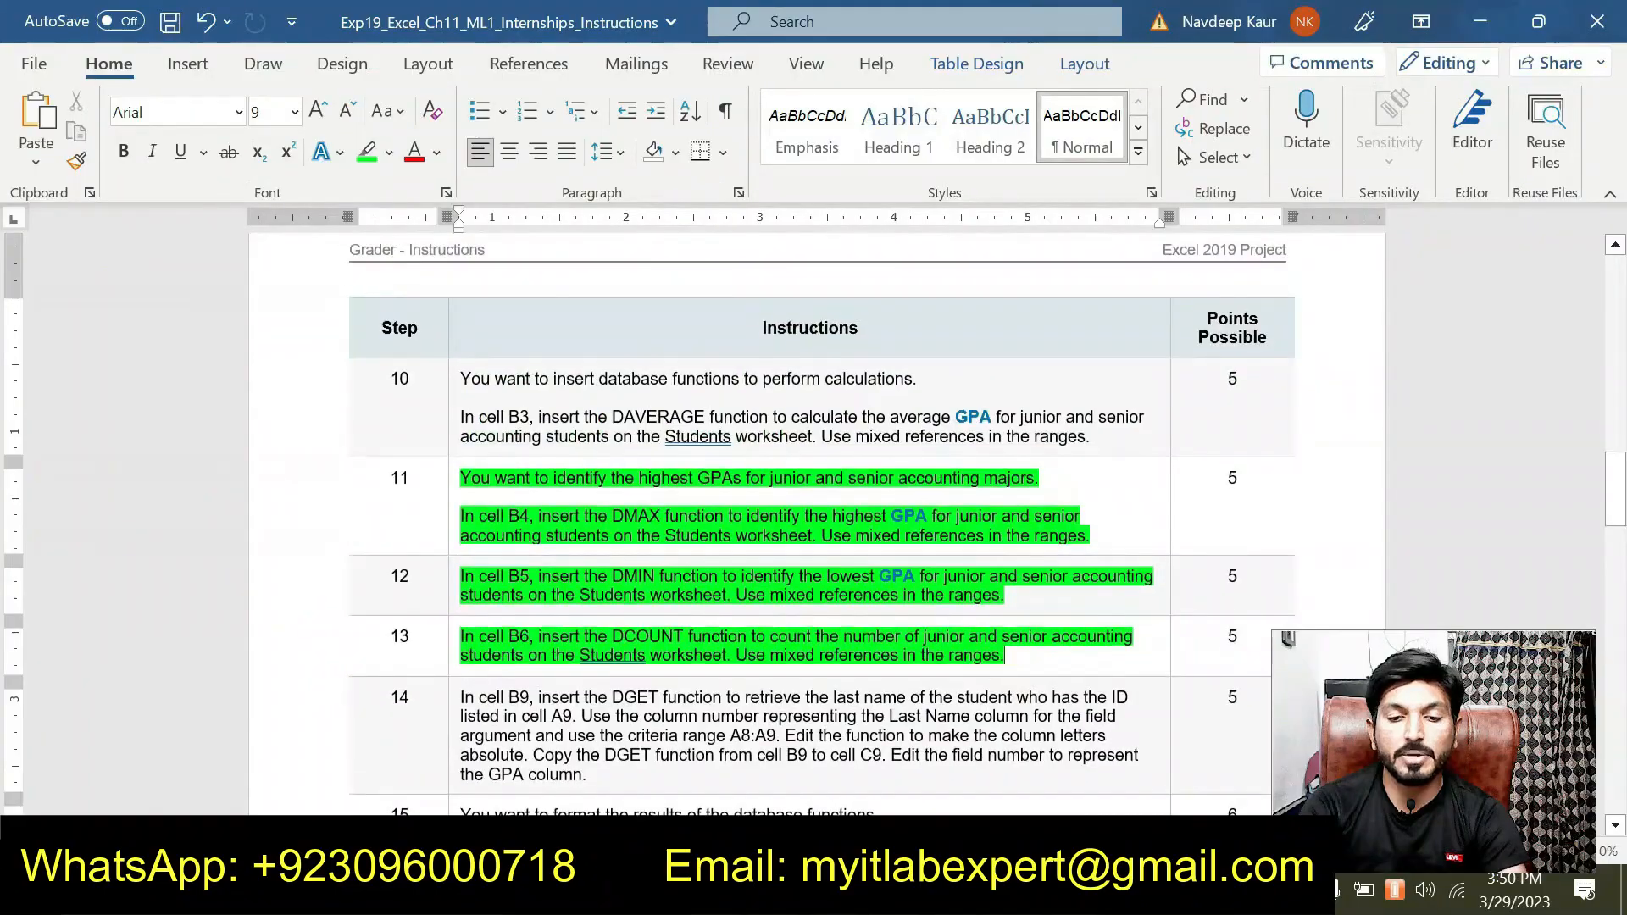
pyautogui.moveTo(461, 474); pyautogui.dragTo(1005, 657)
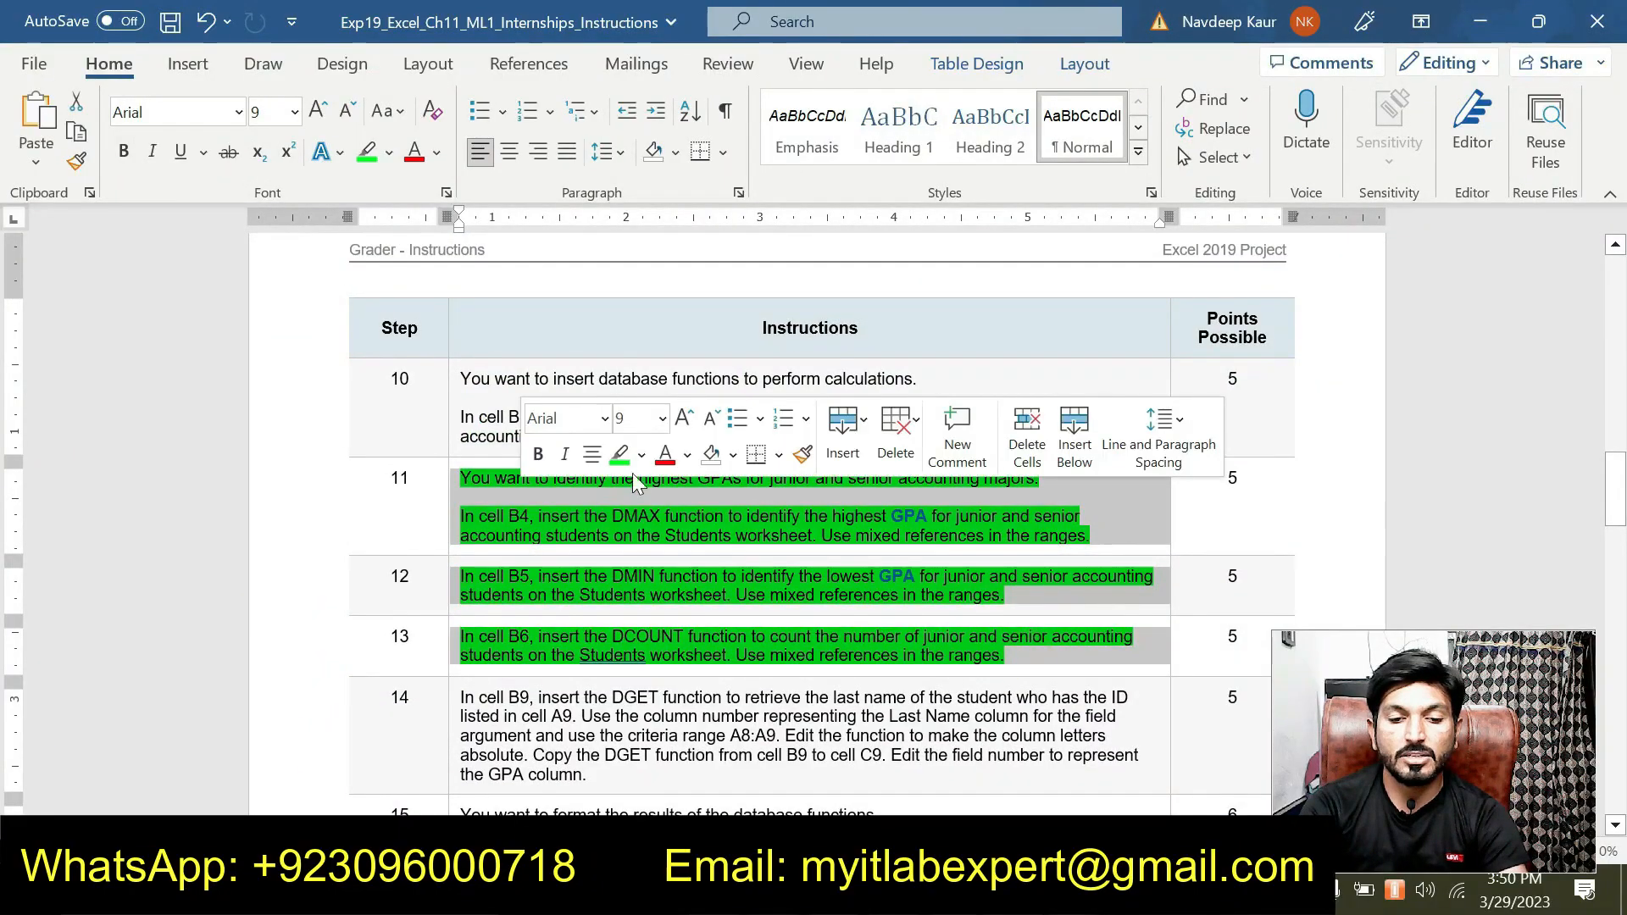
pyautogui.click(642, 456)
pyautogui.click(704, 599)
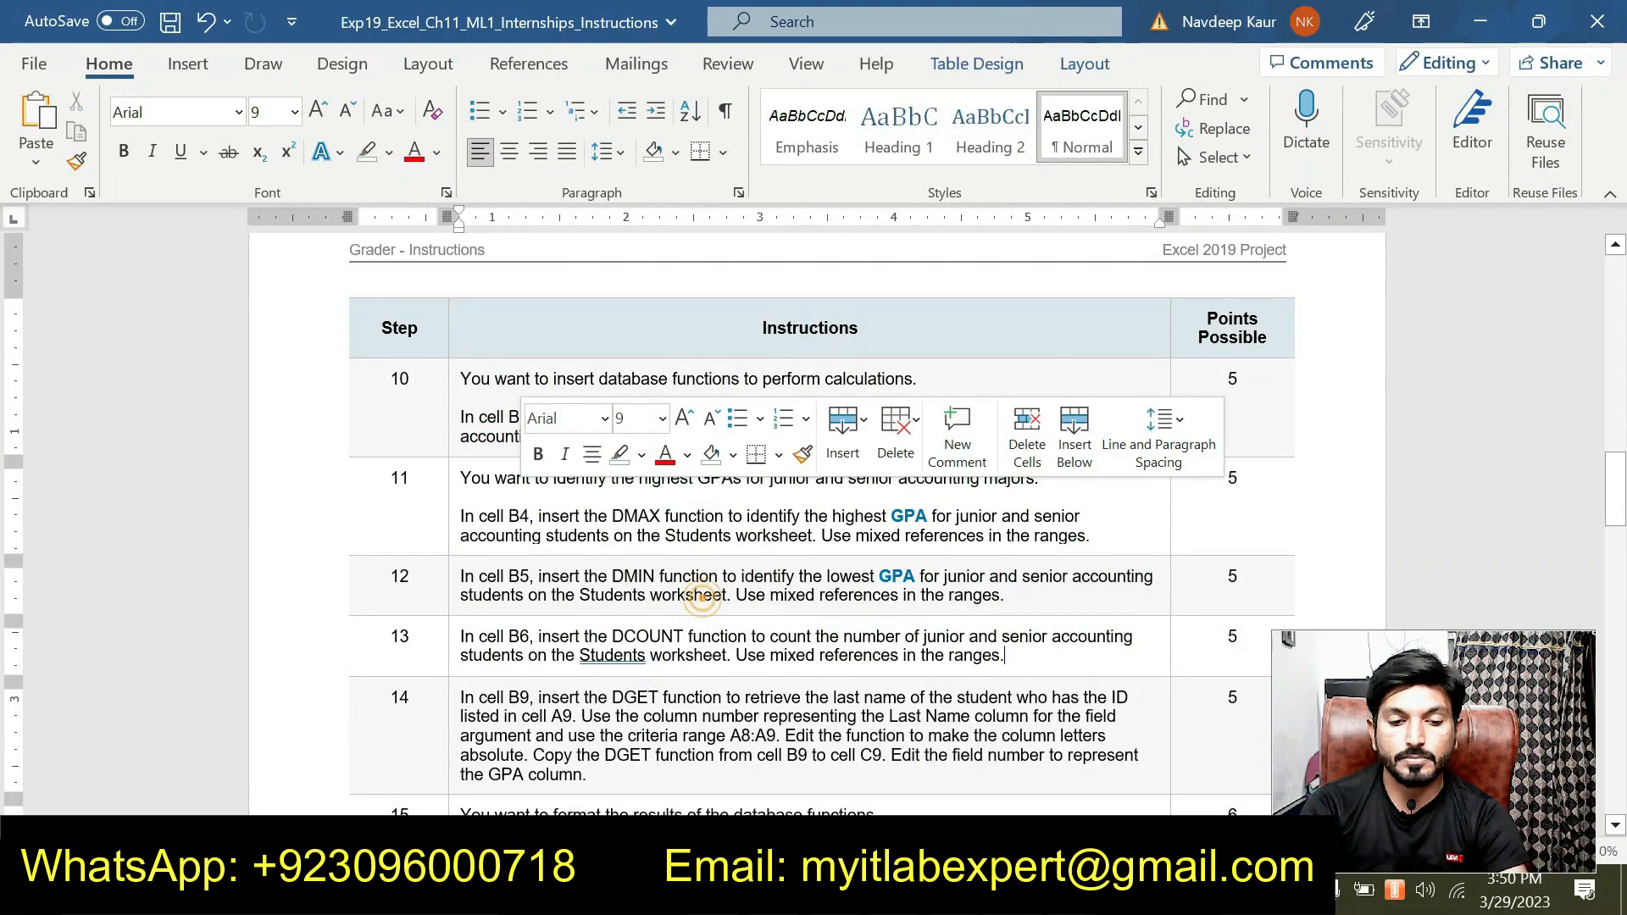
pyautogui.click(763, 657)
# Step: Review the whole Word instruction document, from the project description and step 1 through the database, lookup and FORMULATEXT steps
pyautogui.scroll(-12, 760, 662)
pyautogui.scroll(12, 761, 662)
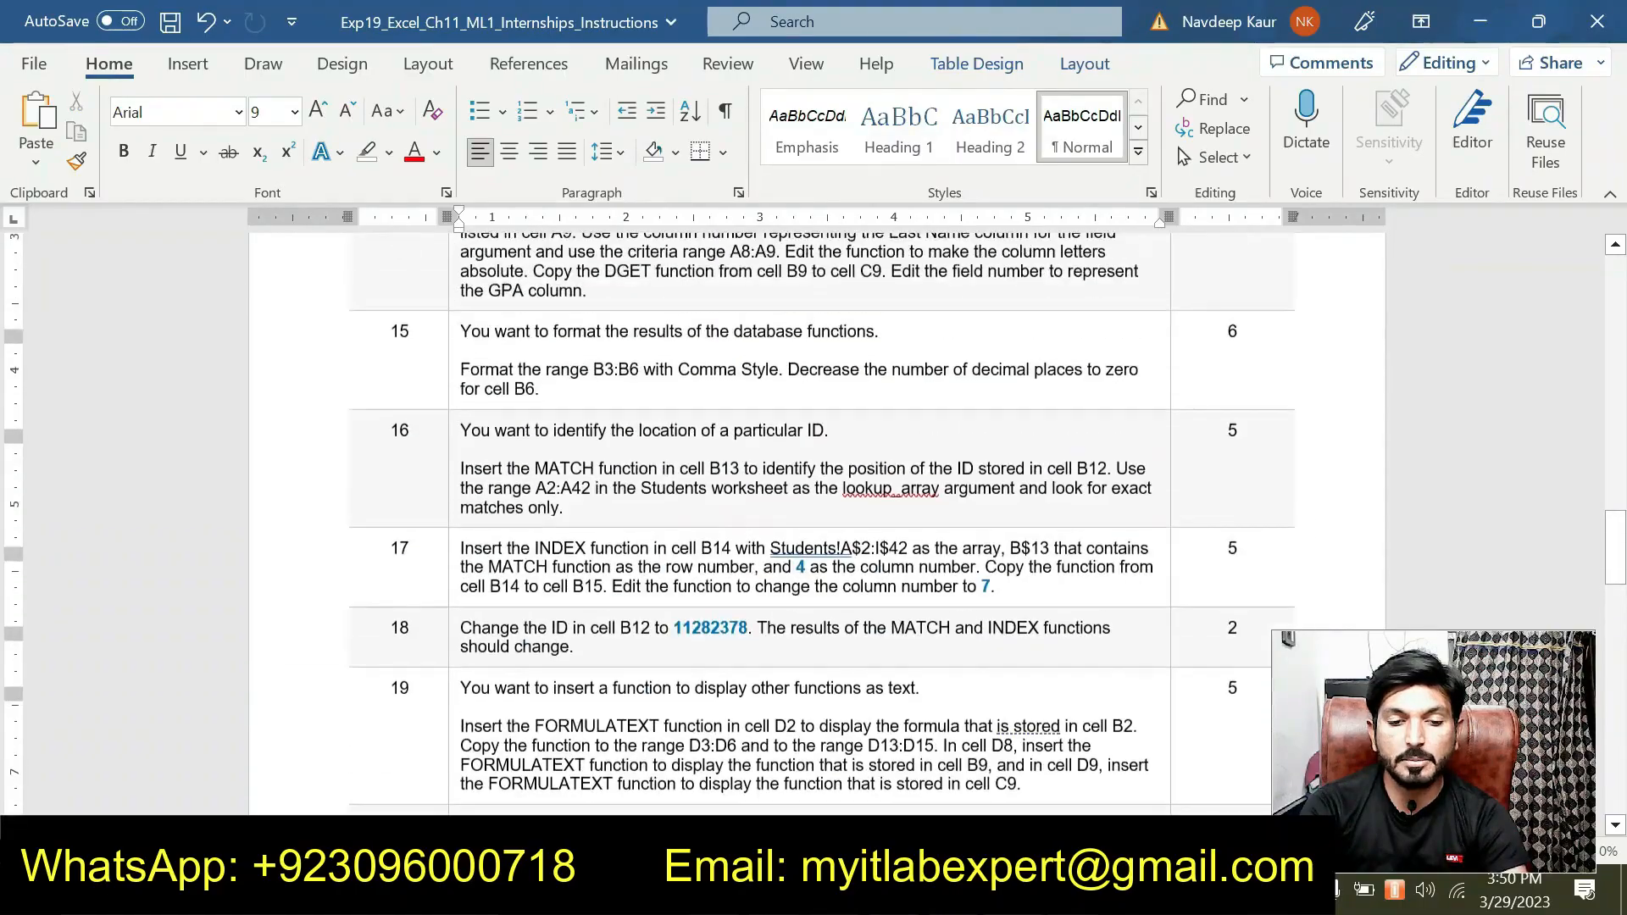
pyautogui.scroll(15, 763, 675)
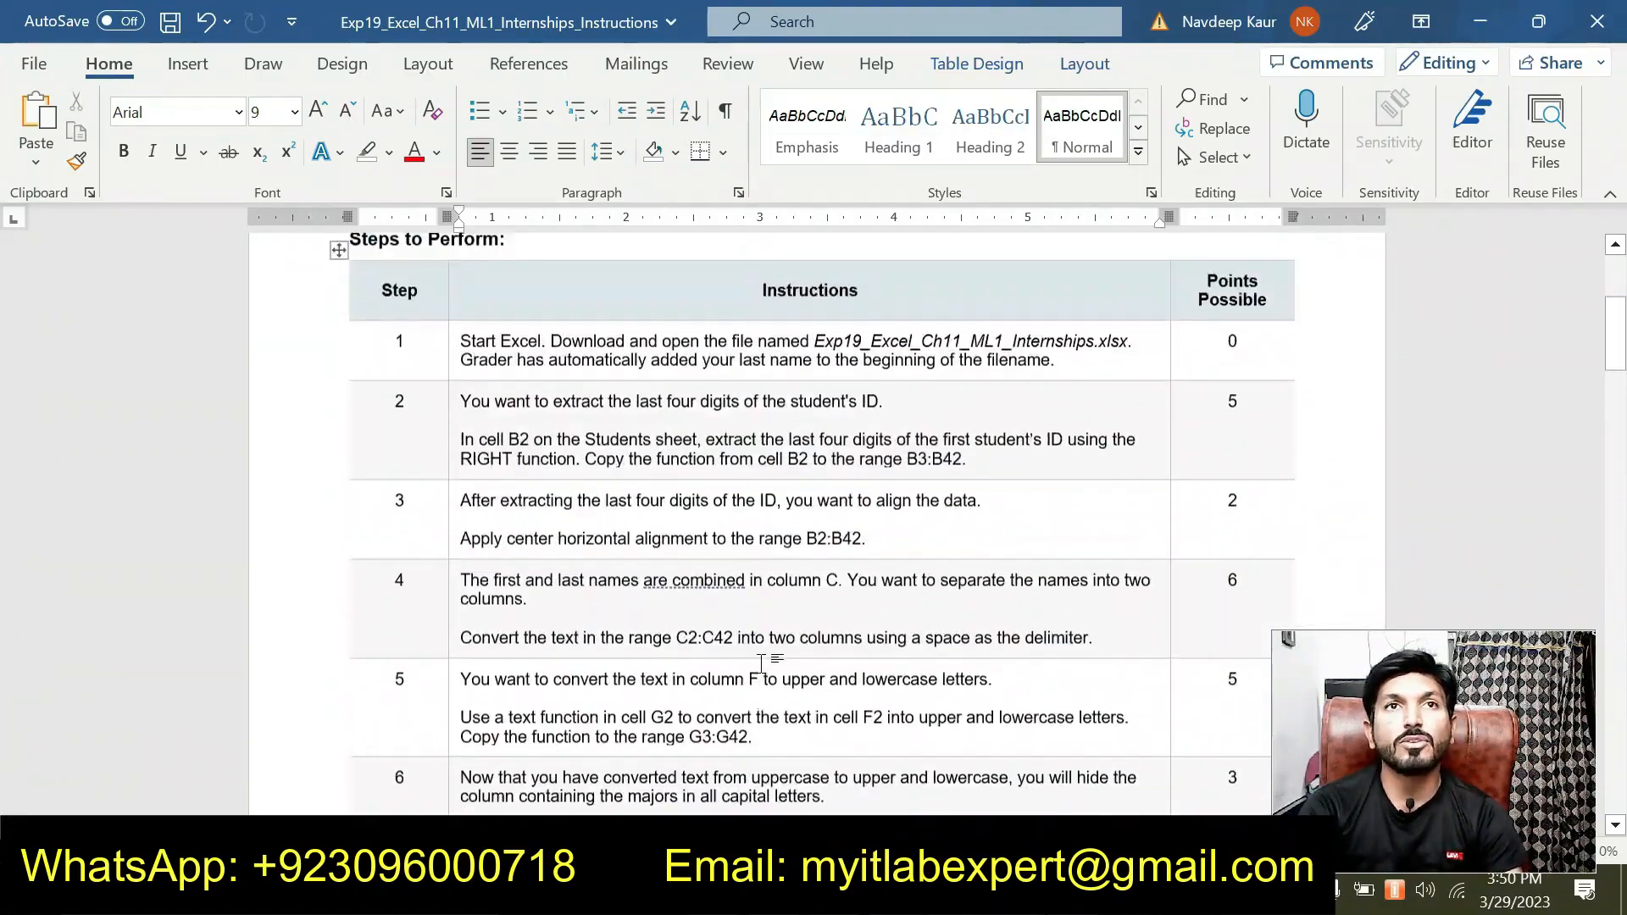
pyautogui.scroll(5, 761, 662)
pyautogui.scroll(-7, 760, 662)
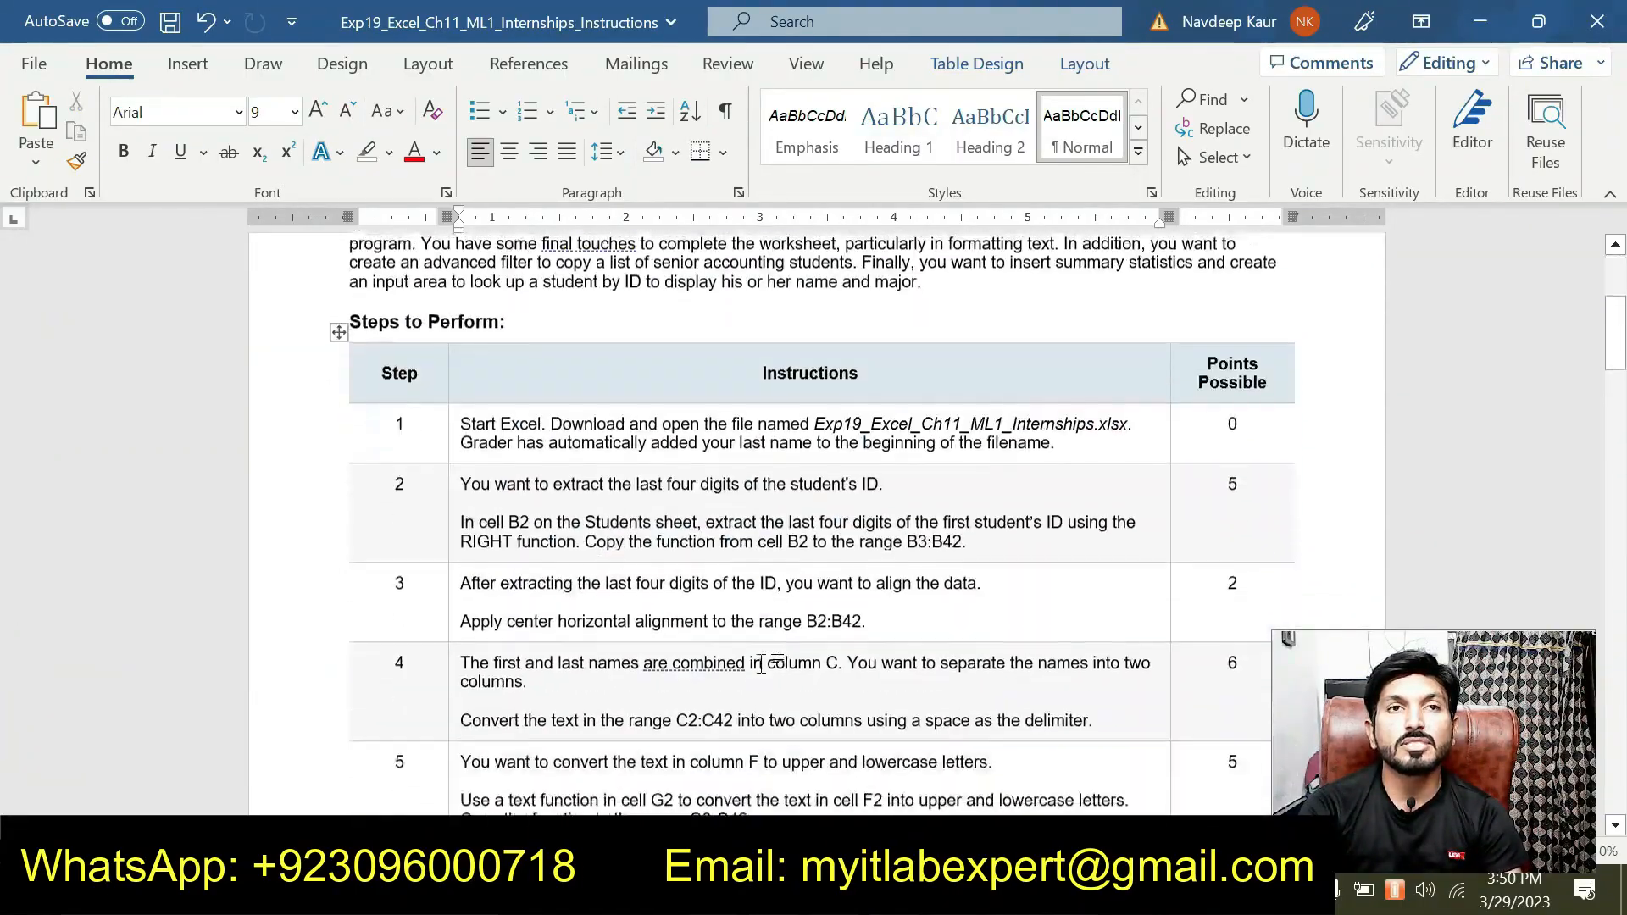
pyautogui.scroll(-10, 767, 674)
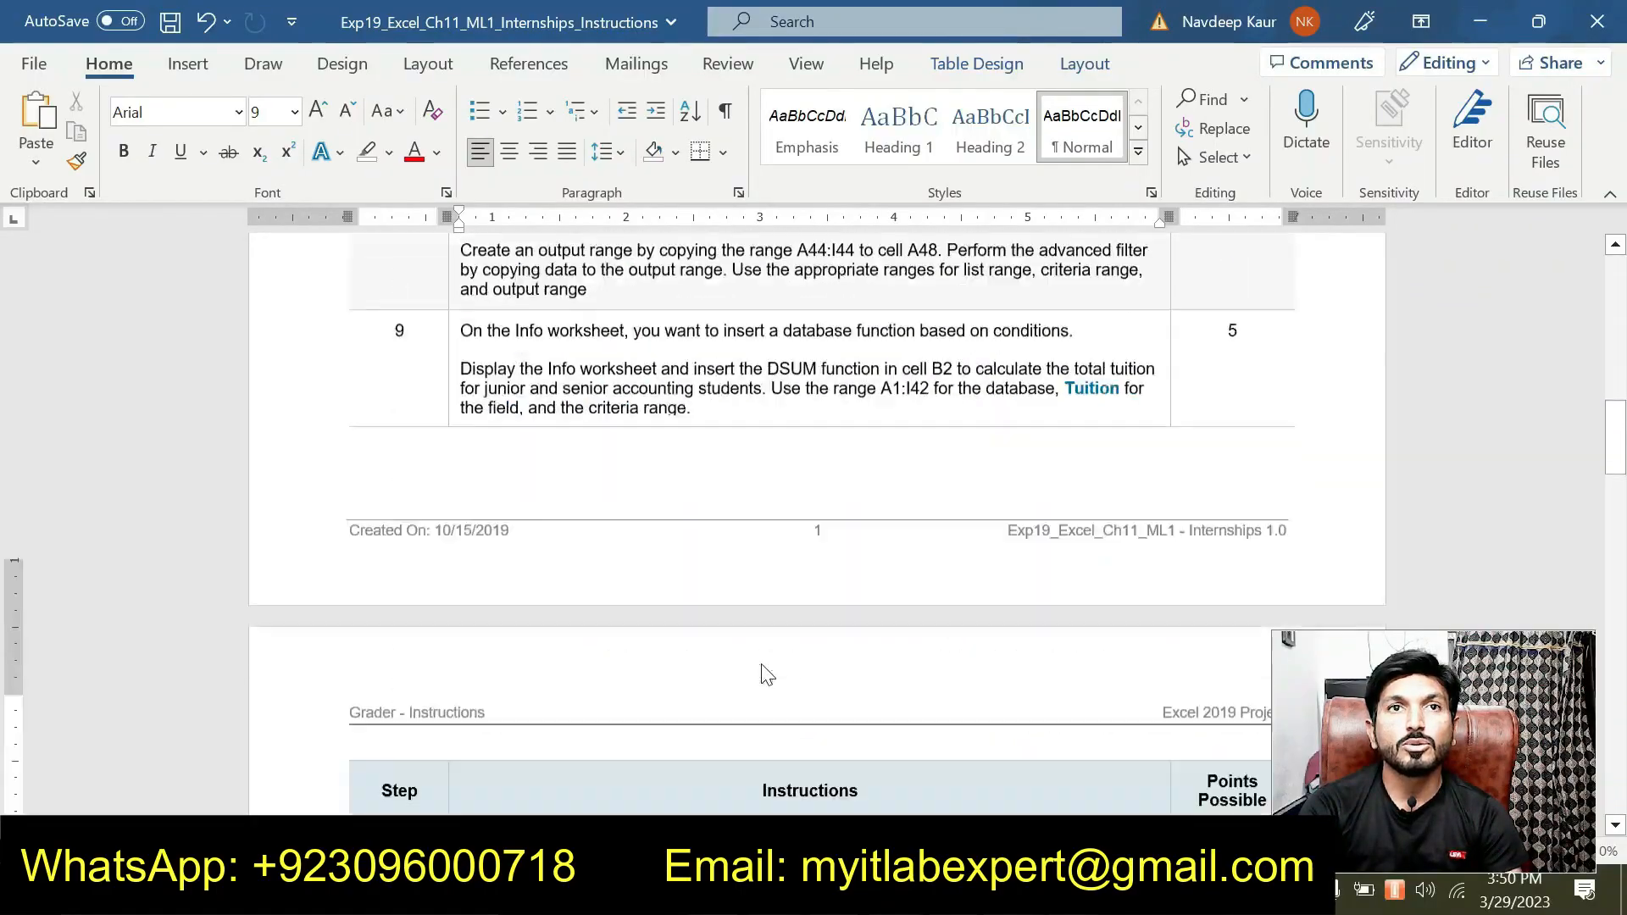
pyautogui.scroll(-10, 767, 675)
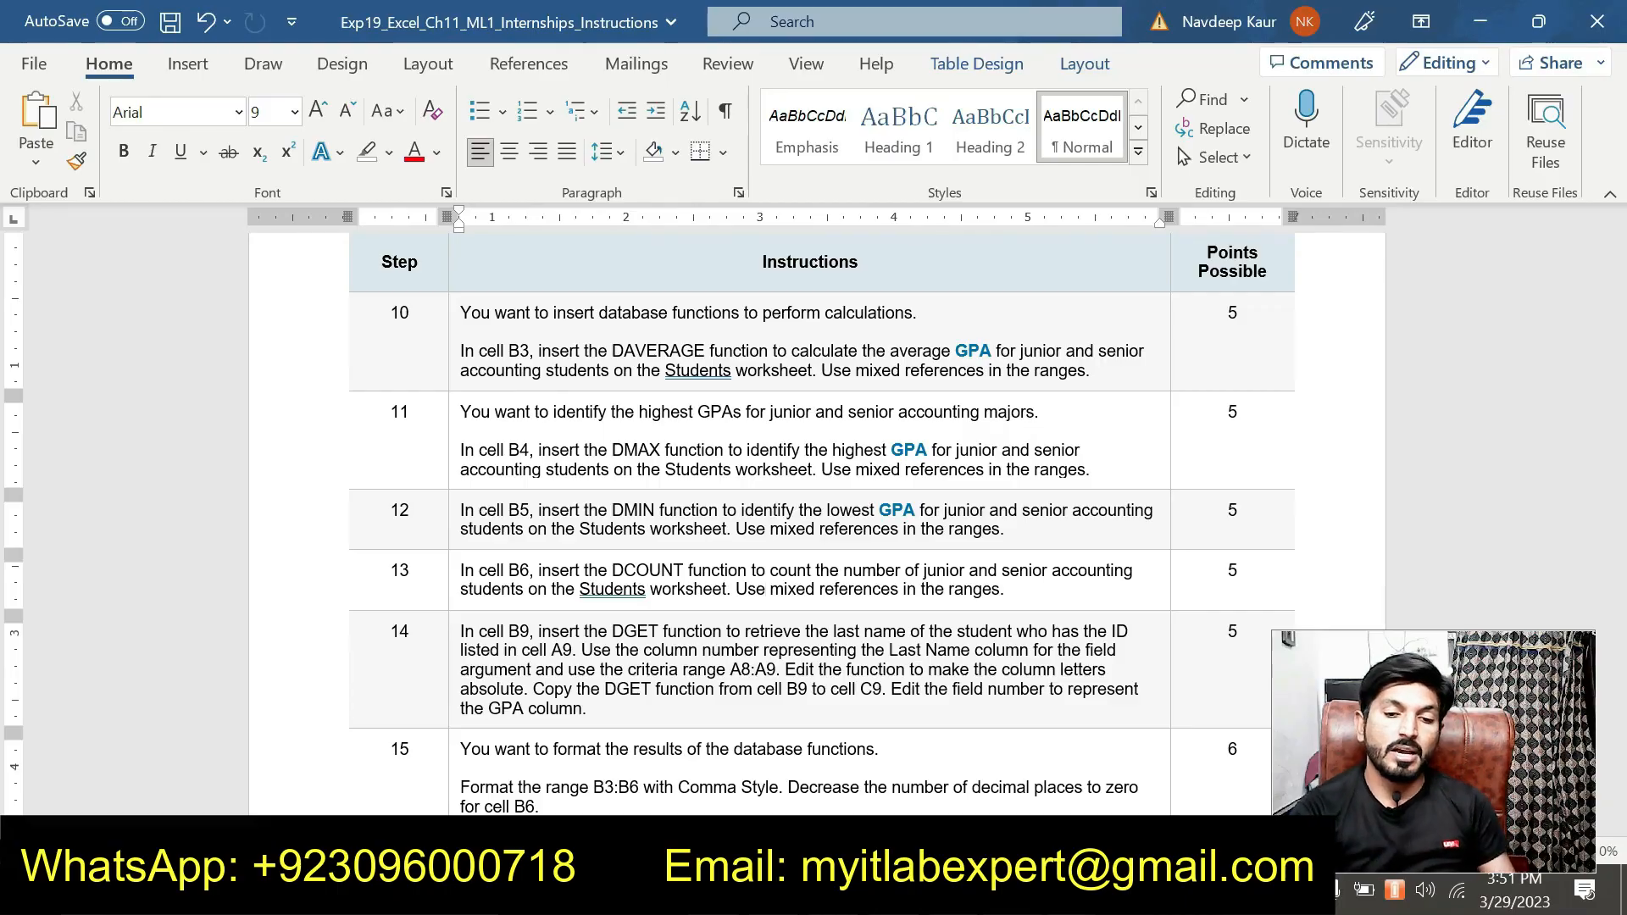
pyautogui.scroll(1, 814, 508)
pyautogui.scroll(15, 813, 509)
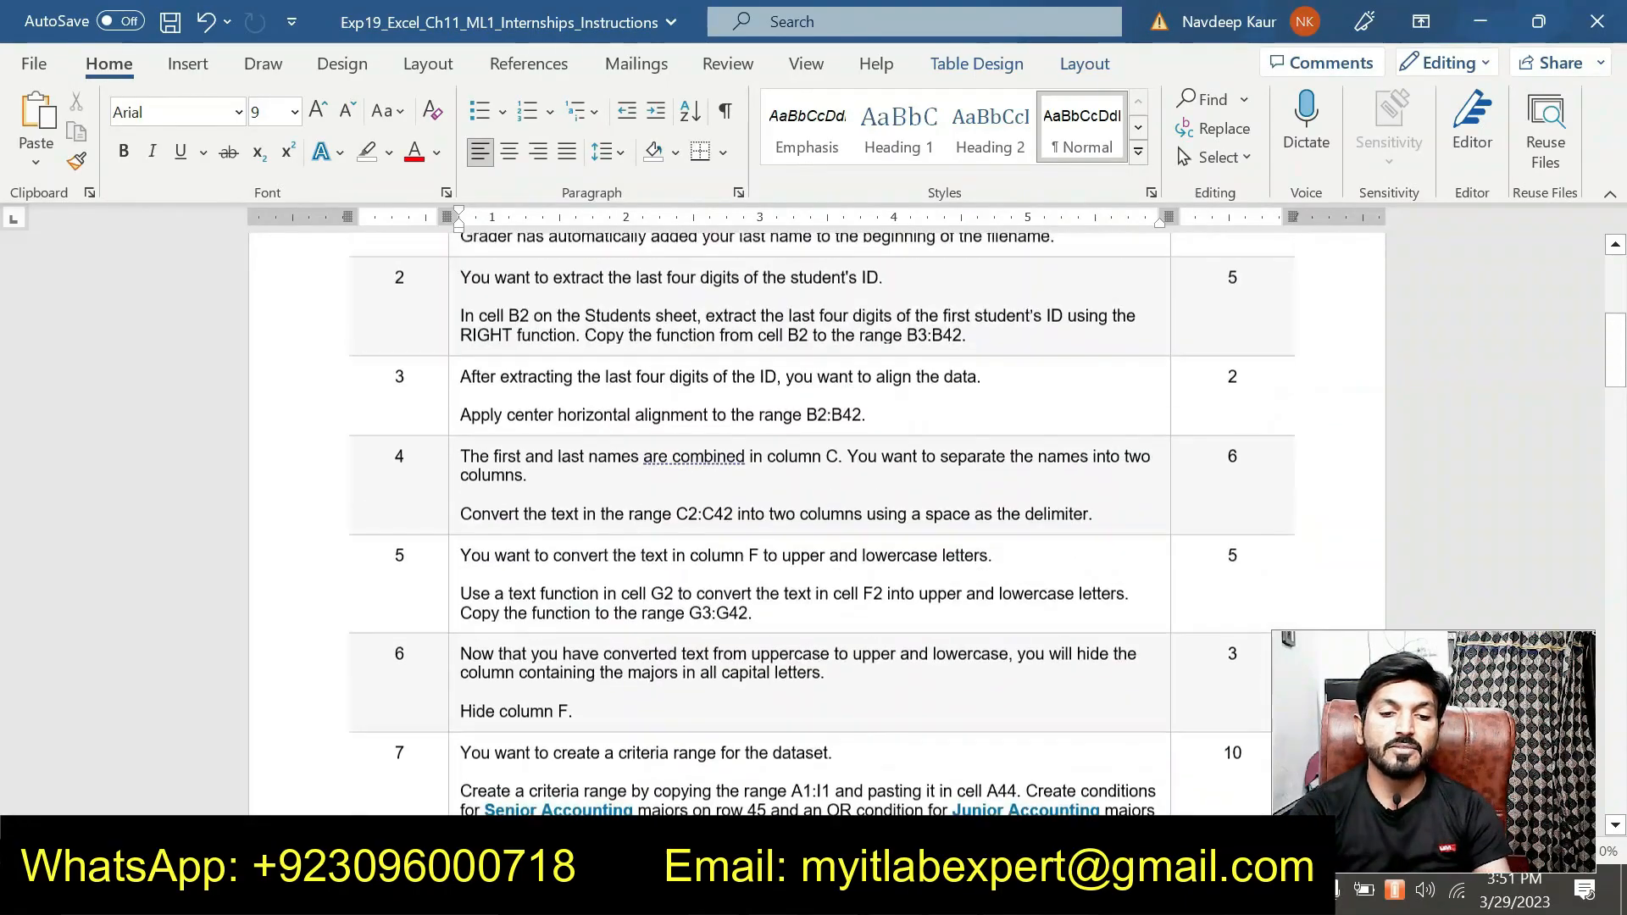
pyautogui.scroll(2, 814, 508)
pyautogui.scroll(-20, 814, 508)
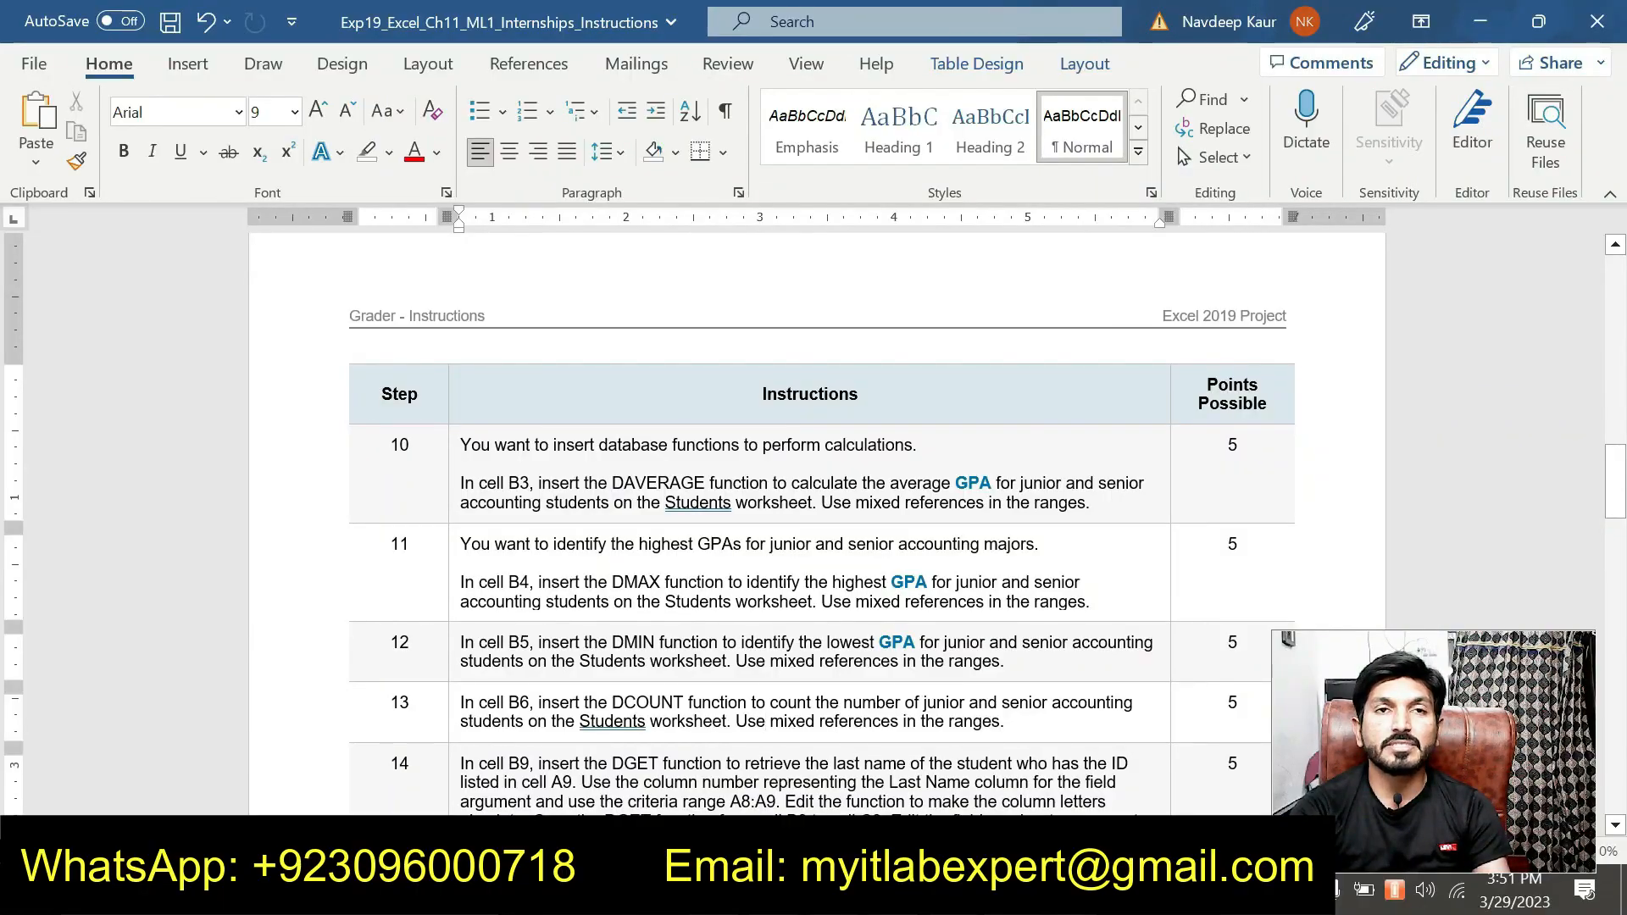
pyautogui.scroll(-3, 765, 721)
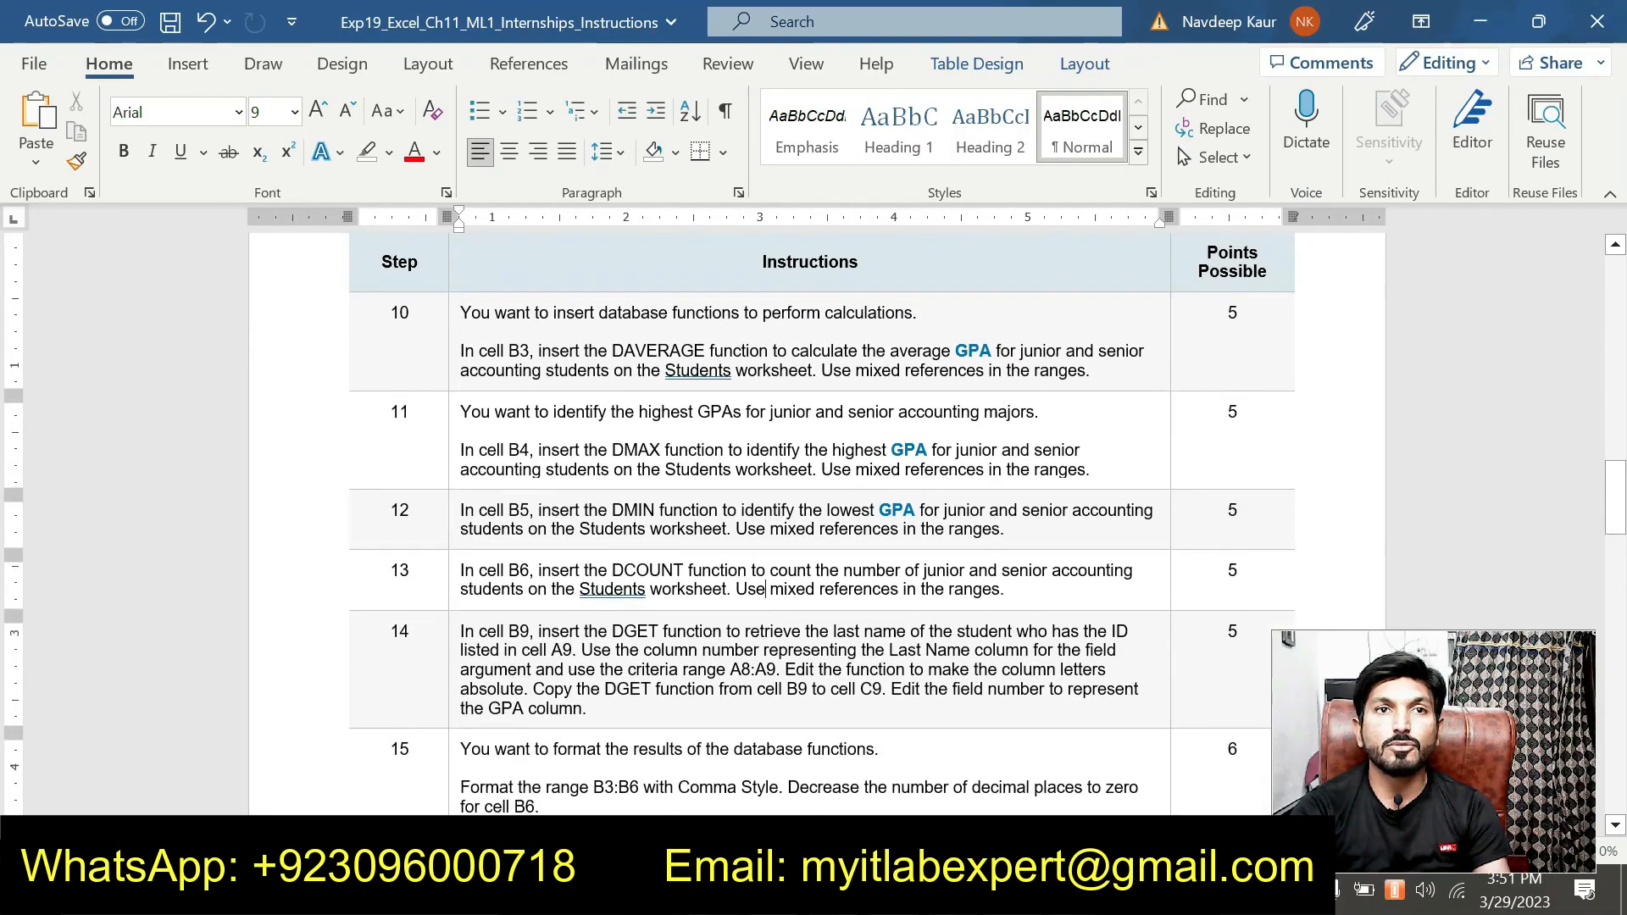
pyautogui.scroll(7, 734, 578)
pyautogui.scroll(10, 735, 579)
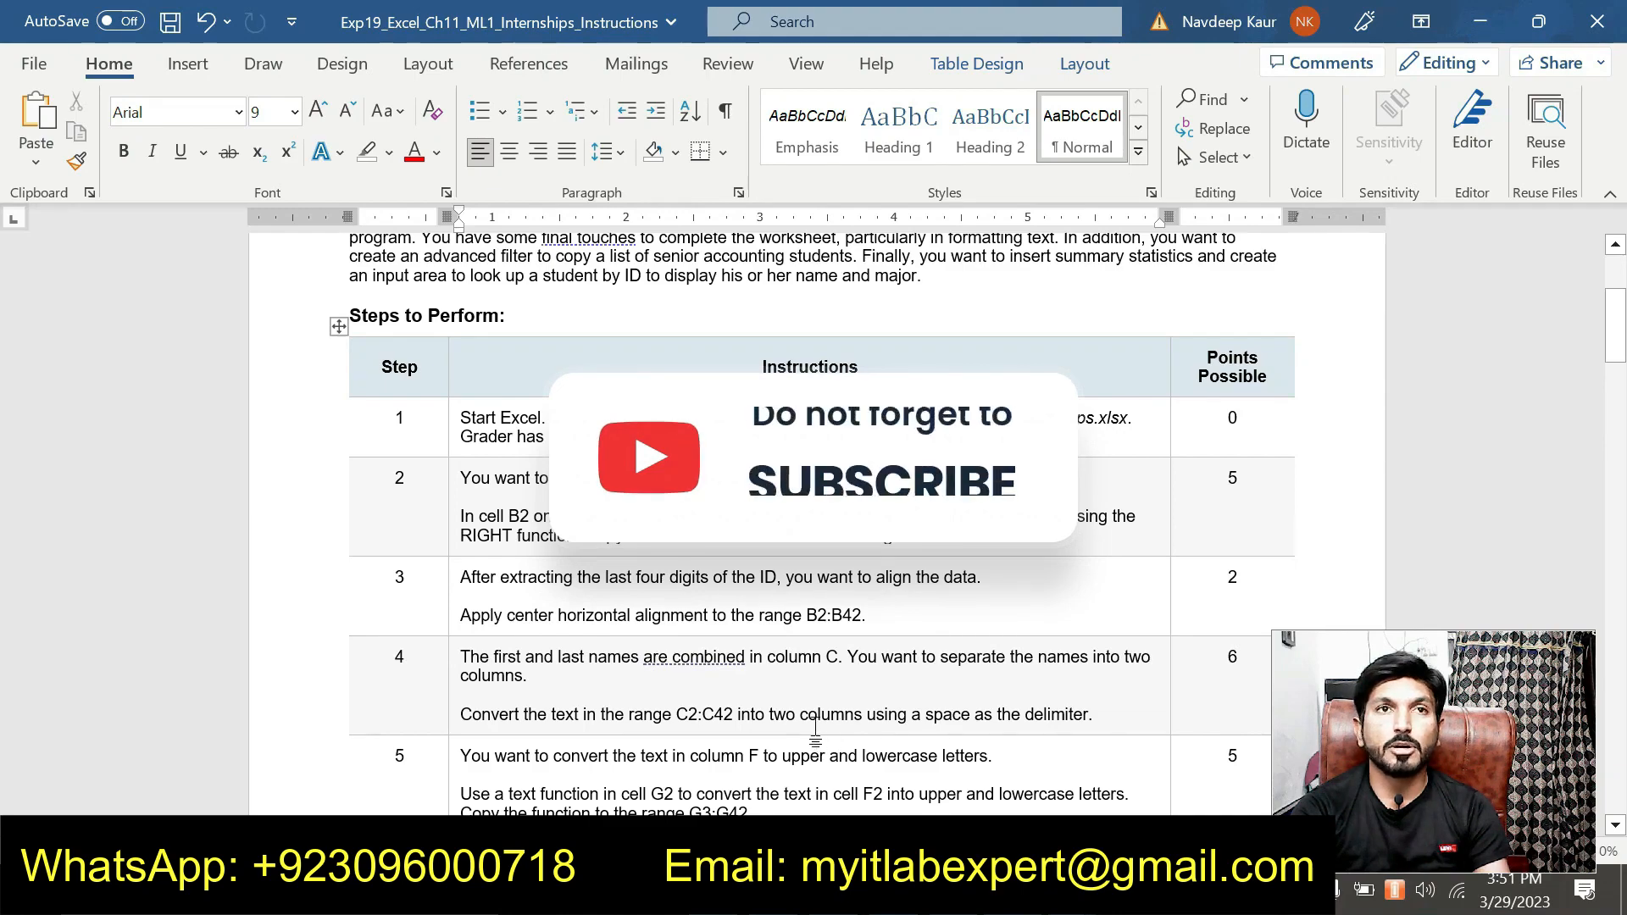
pyautogui.scroll(3, 832, 738)
pyautogui.scroll(1, 816, 525)
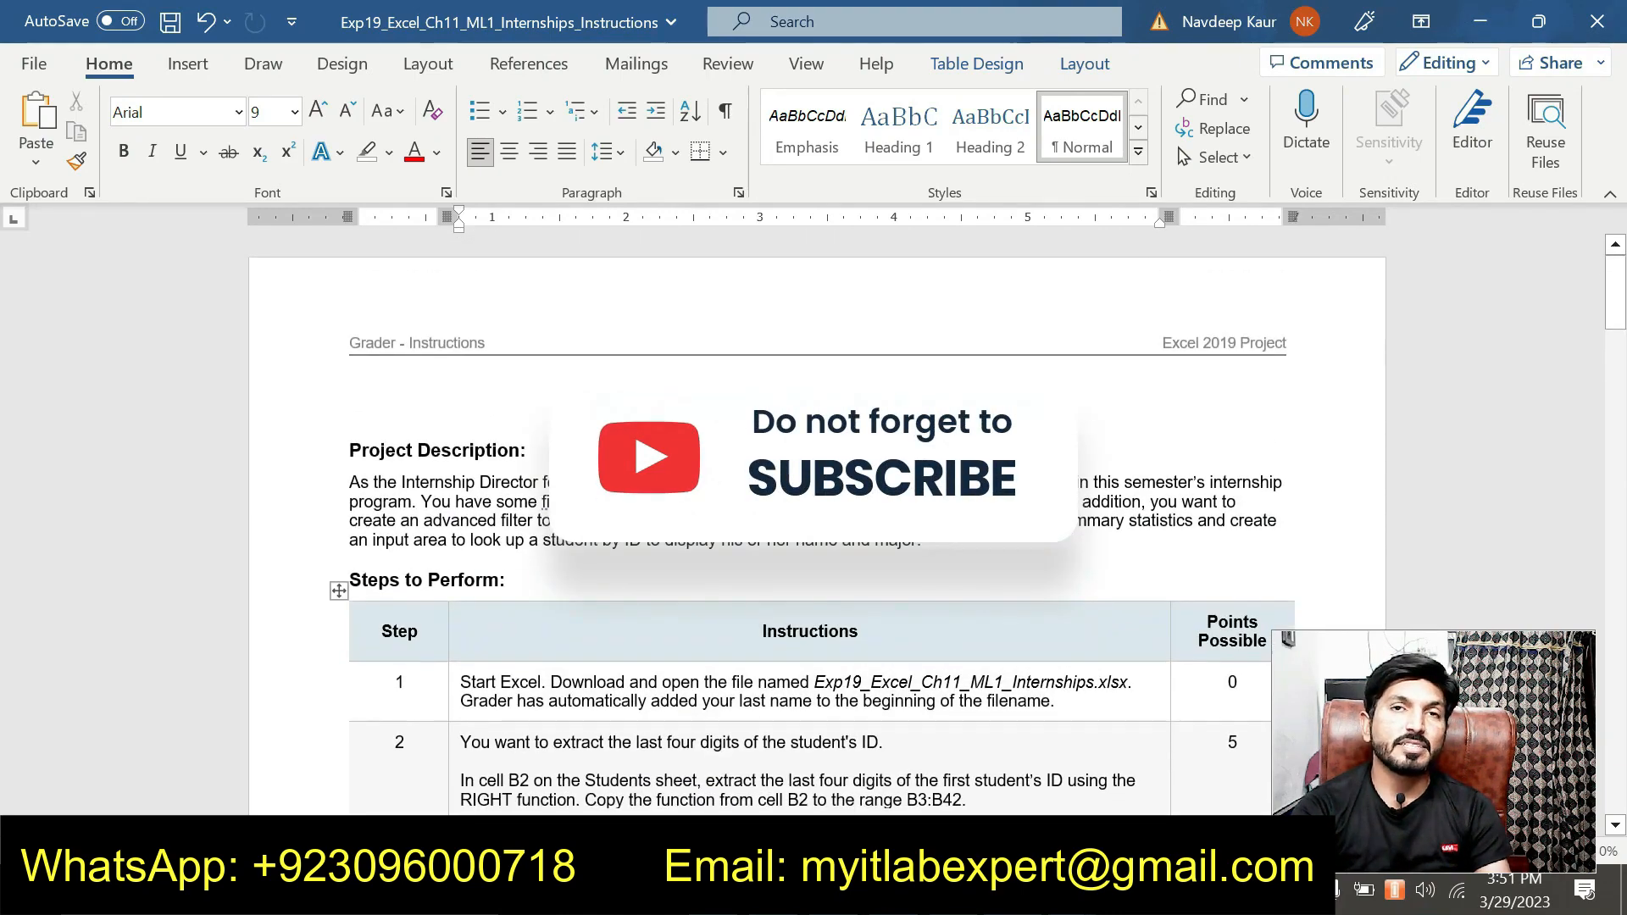